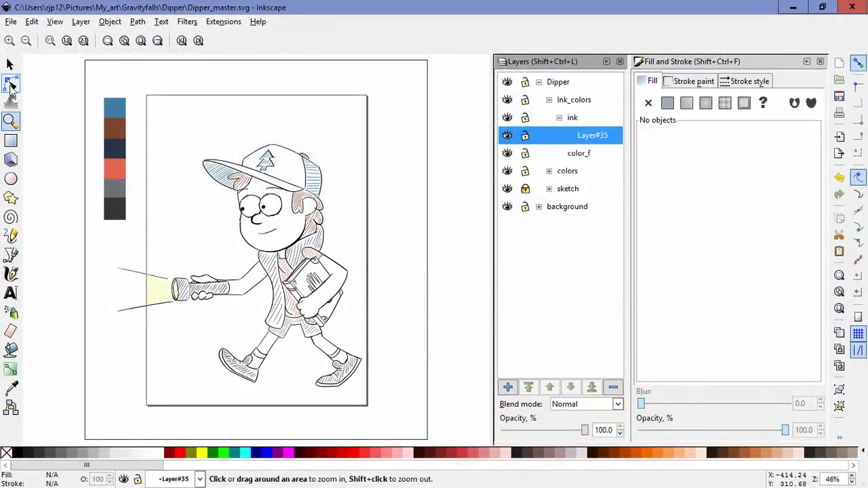
Step: Hide Layer#34, the coloured hatching layer inside the colors group
{"action": "left_click", "coordinate": [11, 80]}
{"action": "left_click", "coordinate": [10, 65]}
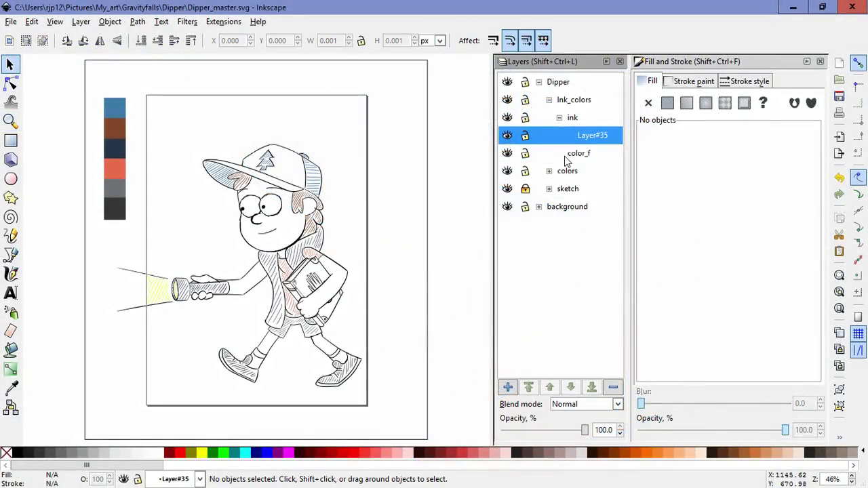
{"action": "left_click", "coordinate": [508, 172]}
{"action": "left_click", "coordinate": [509, 171]}
{"action": "left_click", "coordinate": [509, 171]}
{"action": "left_click", "coordinate": [509, 171]}
{"action": "left_click", "coordinate": [549, 172]}
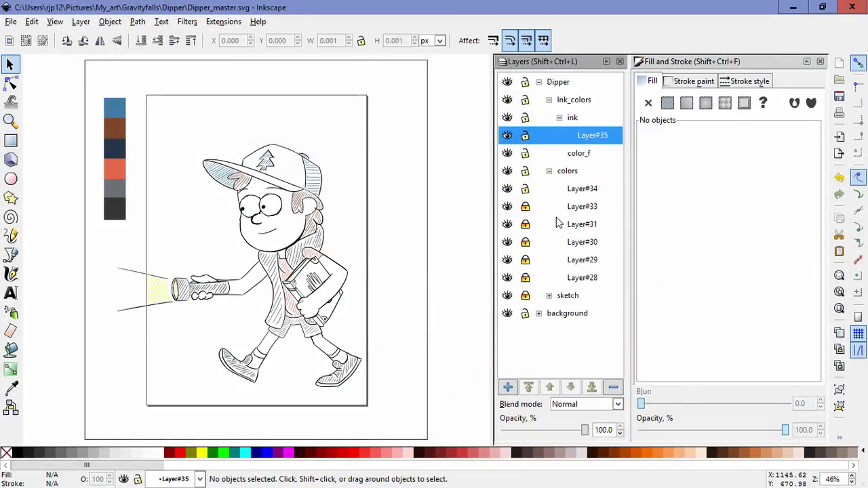
{"action": "left_click", "coordinate": [507, 190]}
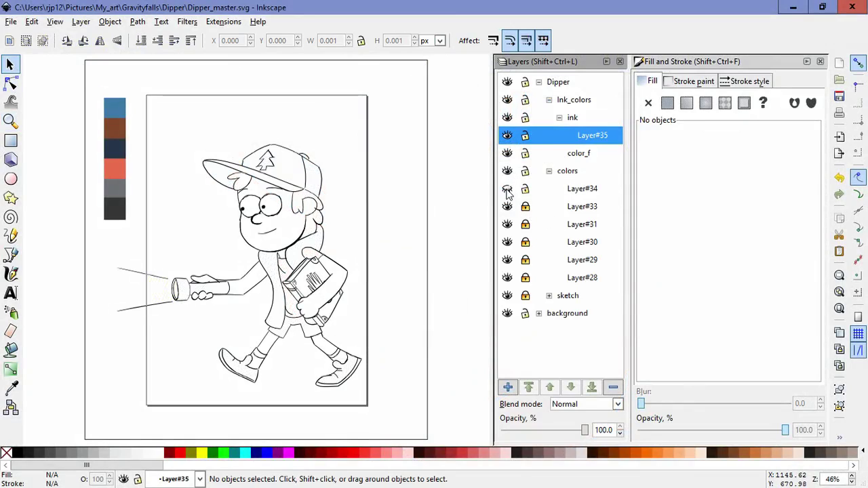
{"action": "left_click", "coordinate": [550, 171]}
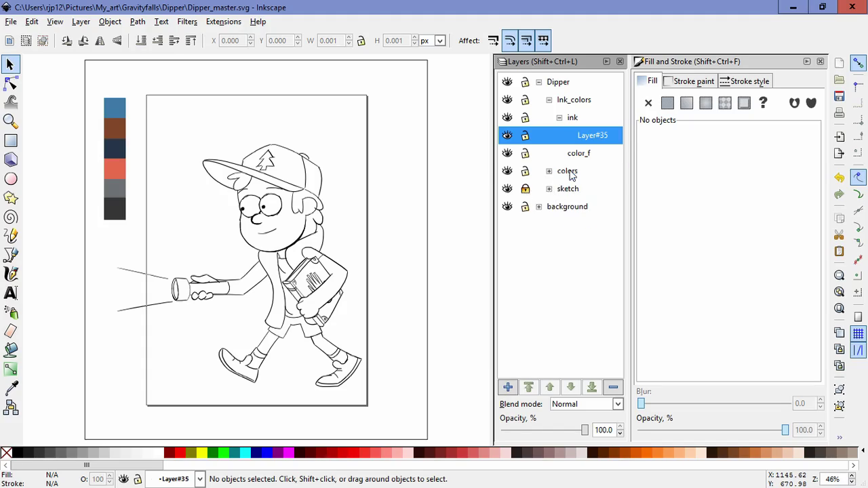
Step: Set the colors layer's opacity to 25%
{"action": "left_click", "coordinate": [570, 172]}
{"action": "left_click_drag", "start_coordinate": [605, 433], "coordinate": [586, 434]}
{"action": "type", "text": "25"}
{"action": "key", "text": "Return"}
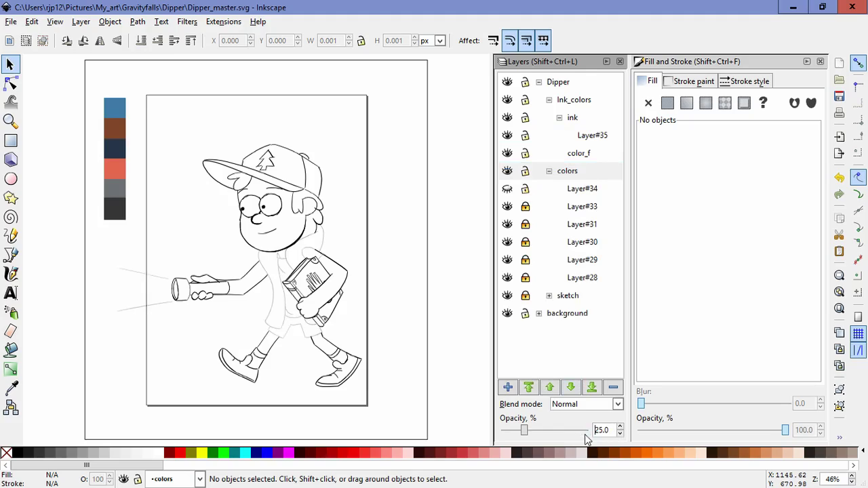
{"action": "left_click", "coordinate": [549, 172]}
Step: Set the sketch layer's opacity to 25%
{"action": "left_click", "coordinate": [548, 188]}
{"action": "left_click", "coordinate": [609, 432]}
{"action": "left_click_drag", "start_coordinate": [608, 432], "coordinate": [579, 437]}
{"action": "type", "text": "25"}
{"action": "key", "text": "Return"}
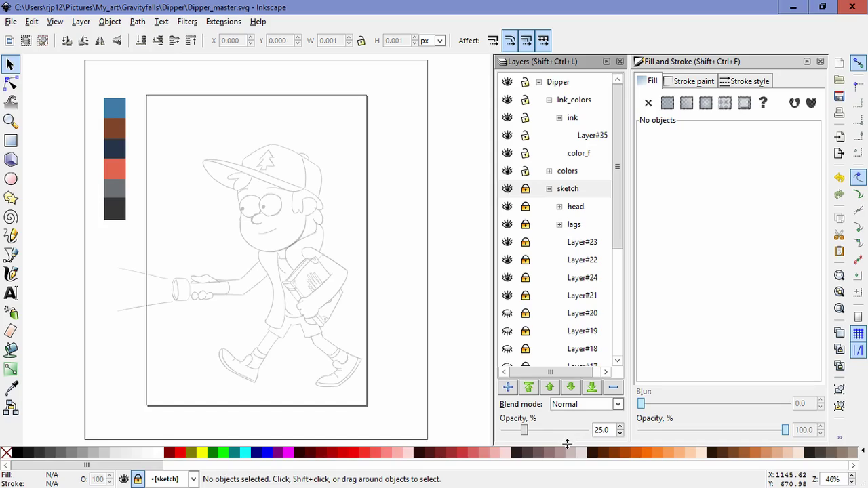
{"action": "left_click", "coordinate": [549, 189]}
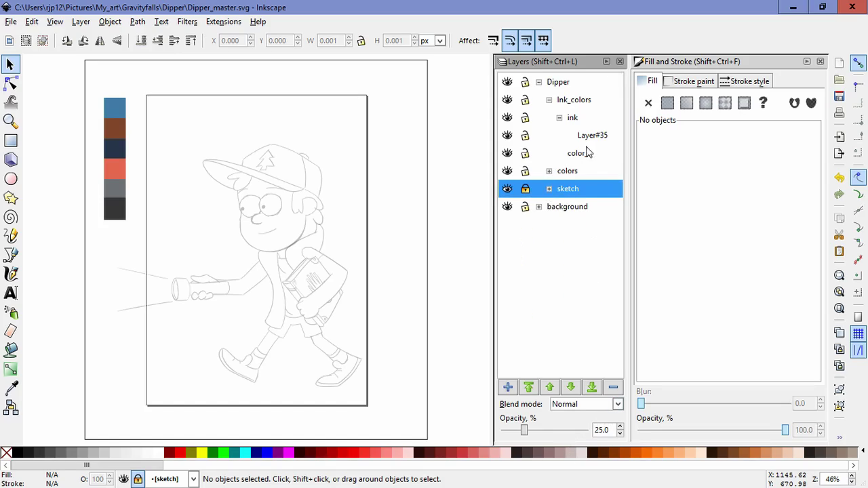
Step: On Layer#35, trace the face outline with a Bezier path from the hair under the cap's brim around the chin to the ear
{"action": "left_click", "coordinate": [592, 136]}
{"action": "left_click", "coordinate": [10, 254]}
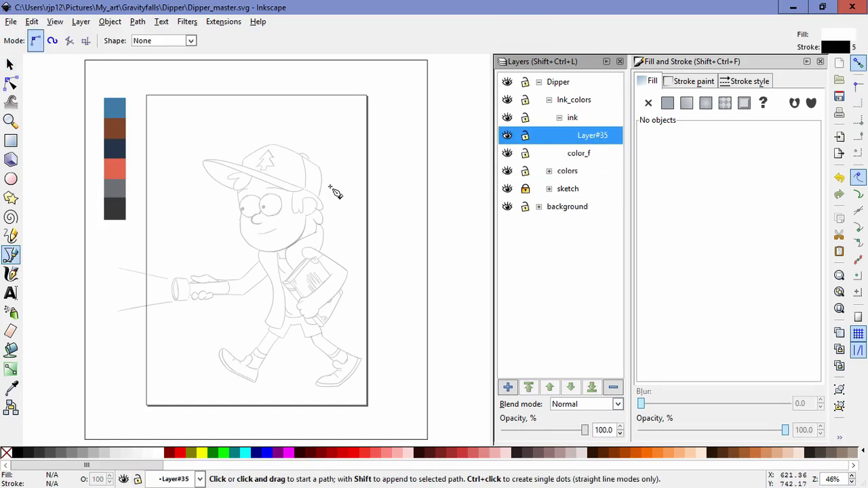
{"action": "scroll", "coordinate": [296, 240], "scroll_direction": "up", "scroll_amount": 3}
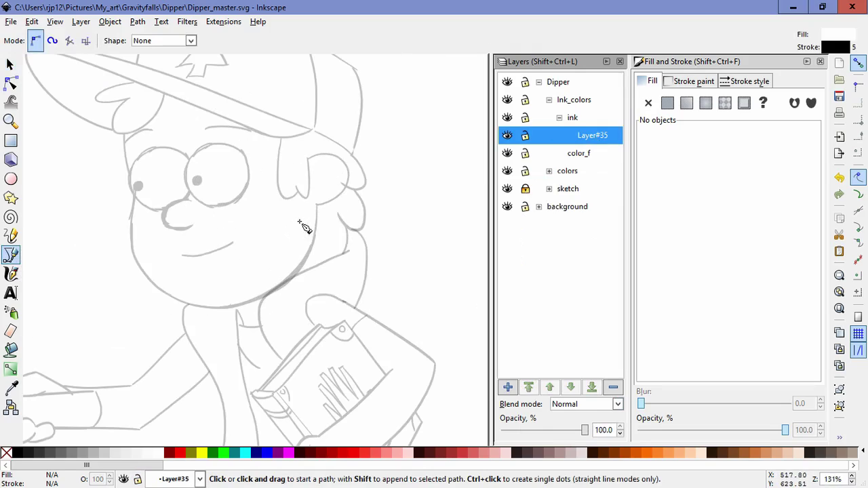
{"action": "left_click_drag", "start_coordinate": [321, 259], "coordinate": [379, 309]}
{"action": "key", "text": "space"}
{"action": "key", "text": "Escape"}
{"action": "key", "text": "space"}
{"action": "left_click_drag", "start_coordinate": [354, 268], "coordinate": [450, 341]}
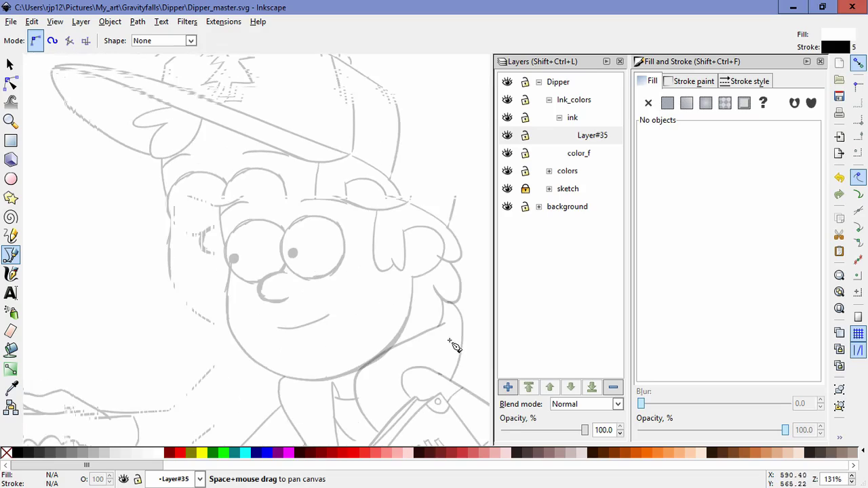
{"action": "key", "text": "space"}
{"action": "left_click_drag", "start_coordinate": [384, 219], "coordinate": [377, 242]}
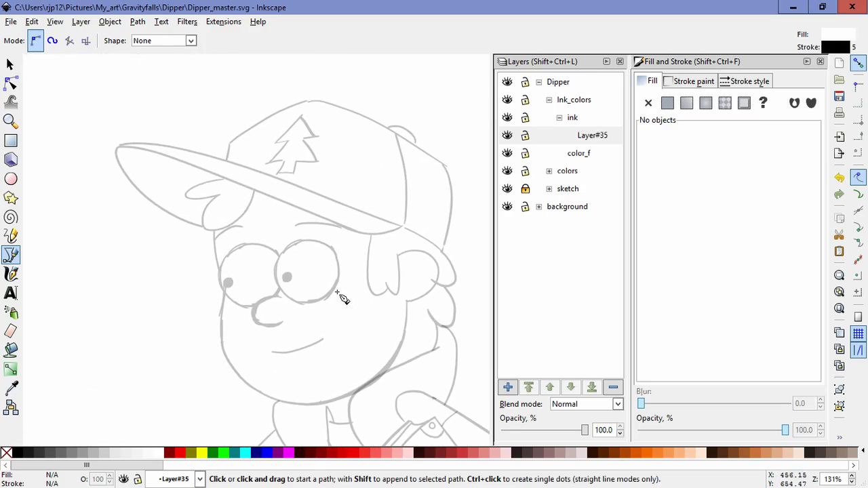
{"action": "left_click_drag", "start_coordinate": [206, 248], "coordinate": [217, 233]}
{"action": "left_click", "coordinate": [224, 214]}
{"action": "left_click_drag", "start_coordinate": [230, 246], "coordinate": [236, 279]}
{"action": "left_click_drag", "start_coordinate": [241, 350], "coordinate": [261, 381]}
{"action": "left_click_drag", "start_coordinate": [333, 388], "coordinate": [372, 383]}
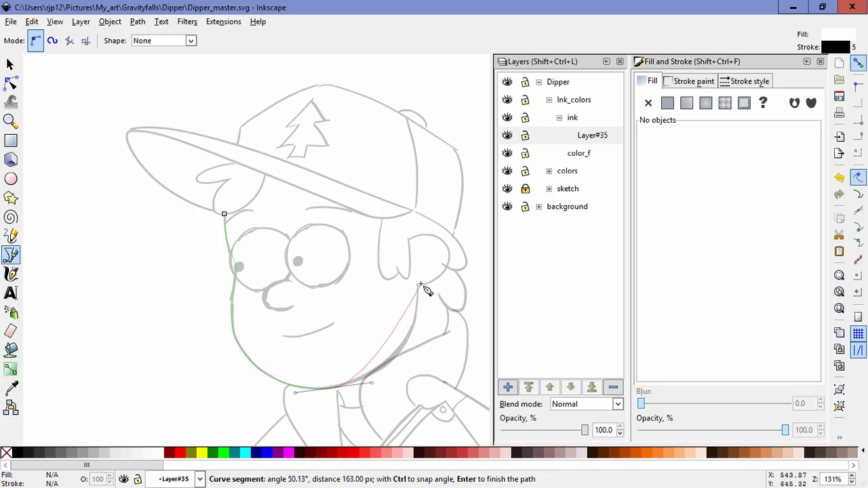
{"action": "left_click_drag", "start_coordinate": [420, 286], "coordinate": [416, 217]}
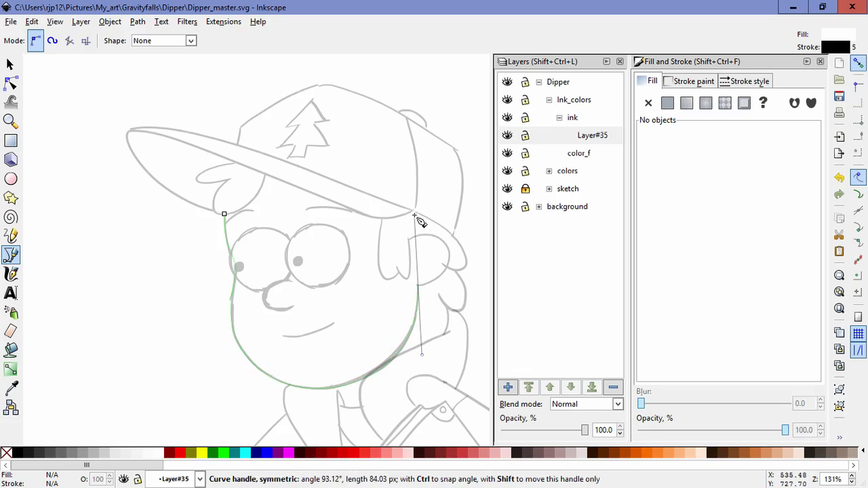
{"action": "key", "text": "Return"}
Step: Remove the fill from the face outline, leaving only its black stroke
{"action": "left_click", "coordinate": [691, 81]}
{"action": "left_click", "coordinate": [657, 80]}
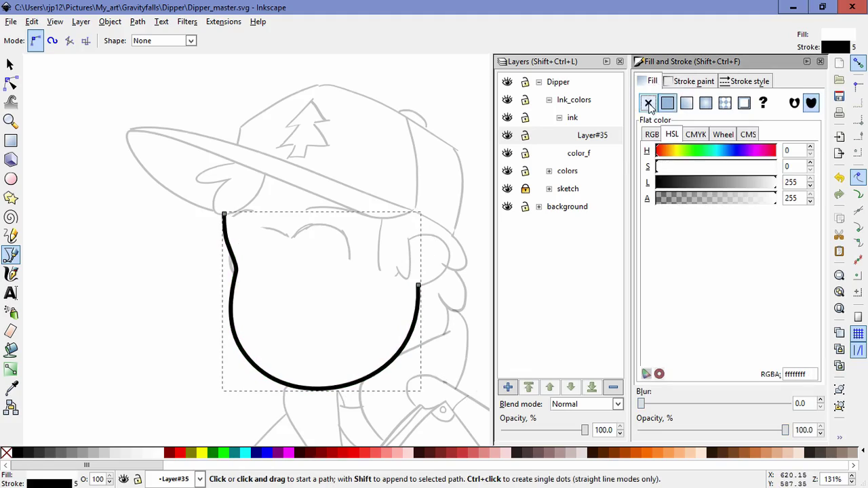
{"action": "left_click", "coordinate": [649, 104]}
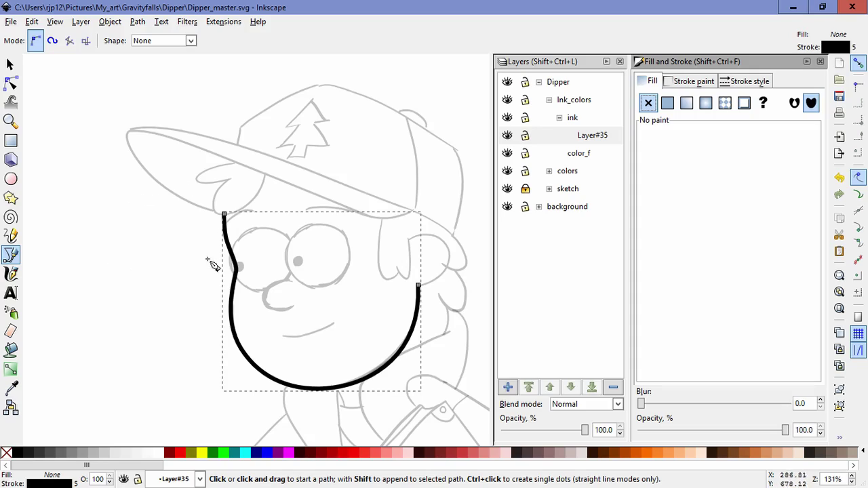
Step: Trace the nose as an open Bezier curve over the sketch
{"action": "left_click", "coordinate": [292, 282]}
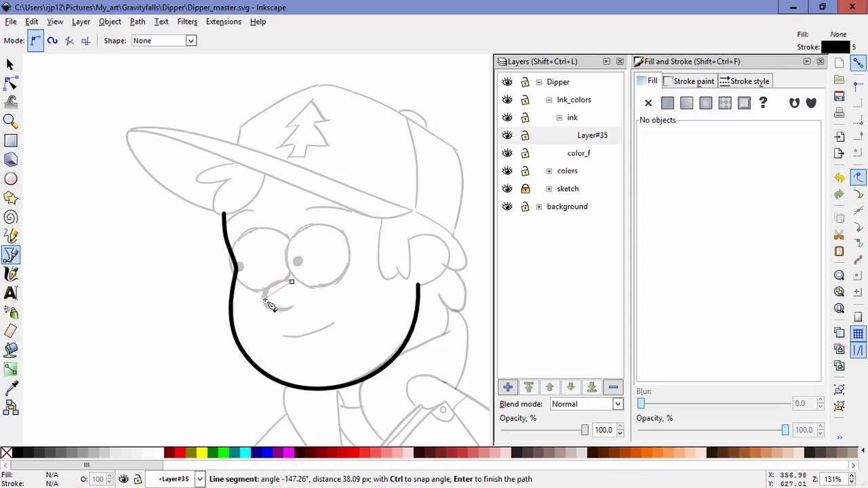
{"action": "left_click_drag", "start_coordinate": [267, 290], "coordinate": [291, 310]}
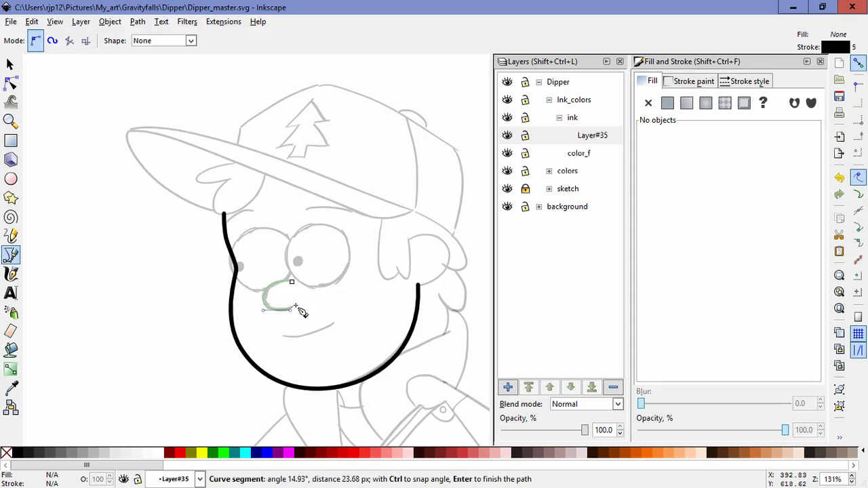
{"action": "double_click", "coordinate": [296, 307]}
Step: Trace the mouth as an open curve and adjust its middle node's handle to follow the sketched smile
{"action": "left_click", "coordinate": [281, 336]}
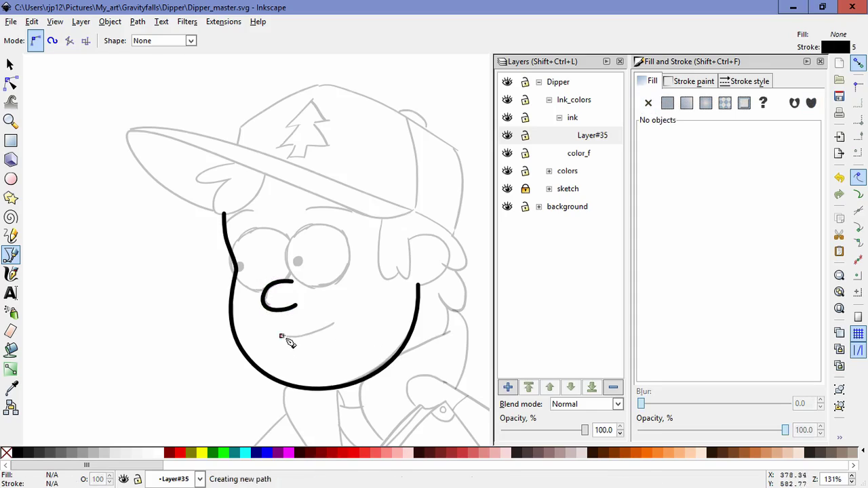
{"action": "left_click_drag", "start_coordinate": [298, 336], "coordinate": [309, 336]}
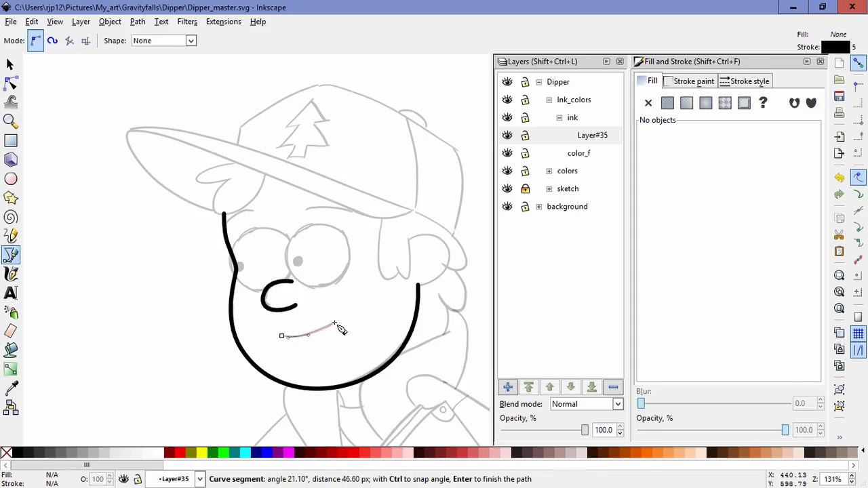
{"action": "double_click", "coordinate": [335, 324]}
{"action": "left_click", "coordinate": [10, 82]}
{"action": "left_click", "coordinate": [299, 336]}
{"action": "left_click_drag", "start_coordinate": [313, 337], "coordinate": [324, 337]}
{"action": "left_click", "coordinate": [377, 278]}
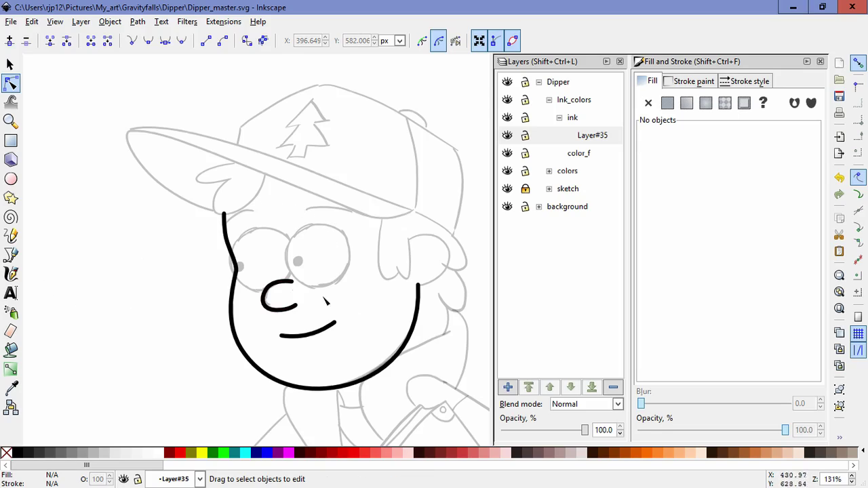
Step: Trace the tongue and ankle opening of the shoe below the book as one open Bezier curve
{"action": "left_click_drag", "start_coordinate": [384, 319], "coordinate": [234, 123]}
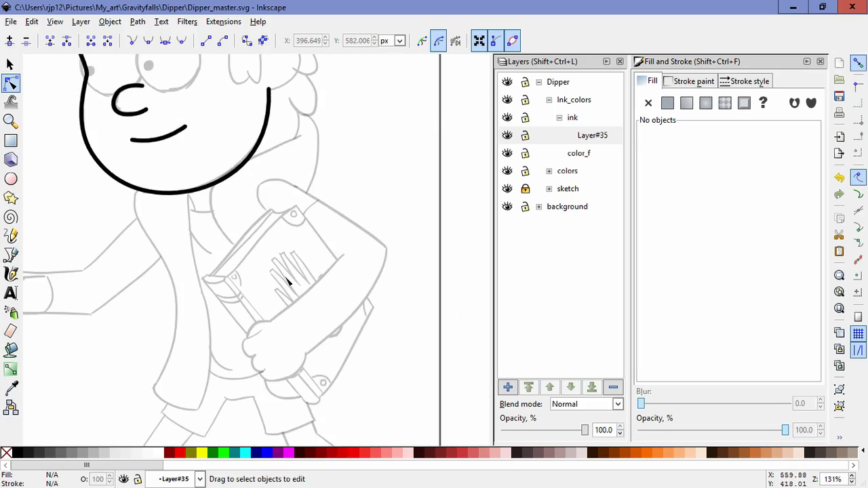
{"action": "mouse_move", "coordinate": [297, 280]}
{"action": "left_mouse_down"}
{"action": "mouse_move", "coordinate": [319, 295]}
{"action": "mouse_move", "coordinate": [354, 241]}
{"action": "mouse_move", "coordinate": [328, 284]}
{"action": "left_mouse_up"}
{"action": "scroll", "coordinate": [326, 264], "scroll_direction": "down", "scroll_amount": 3}
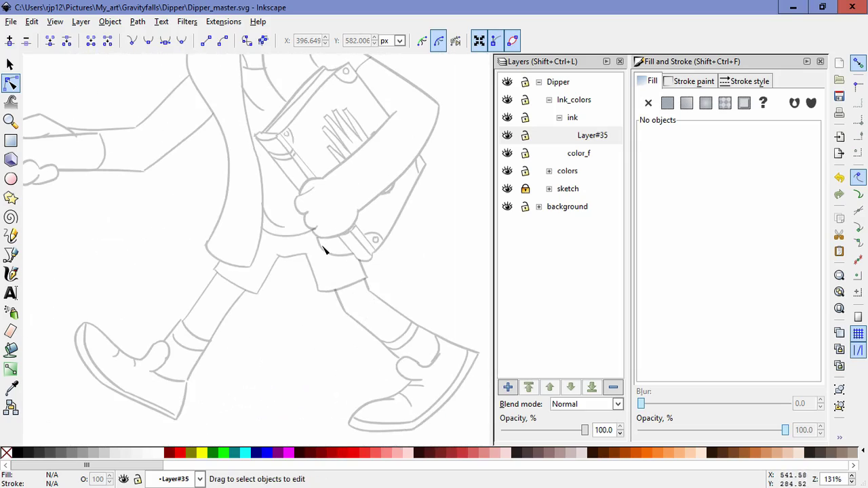
{"action": "left_click_drag", "start_coordinate": [401, 355], "coordinate": [289, 338]}
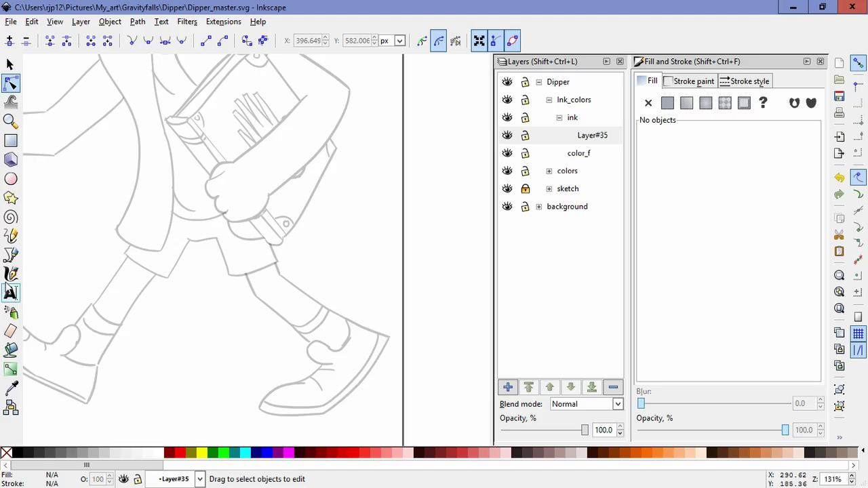
{"action": "left_click", "coordinate": [11, 258]}
{"action": "left_click", "coordinate": [389, 337]}
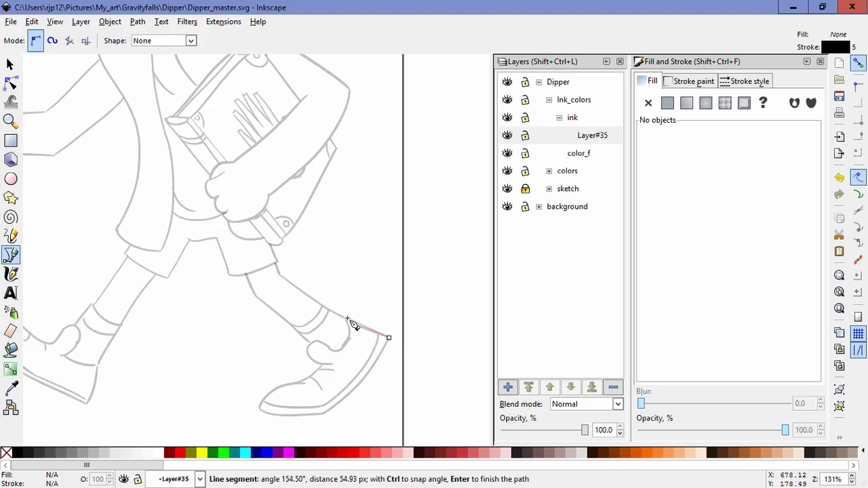
{"action": "key", "text": "Escape"}
{"action": "left_click", "coordinate": [331, 365]}
{"action": "left_click_drag", "start_coordinate": [319, 346], "coordinate": [349, 324]}
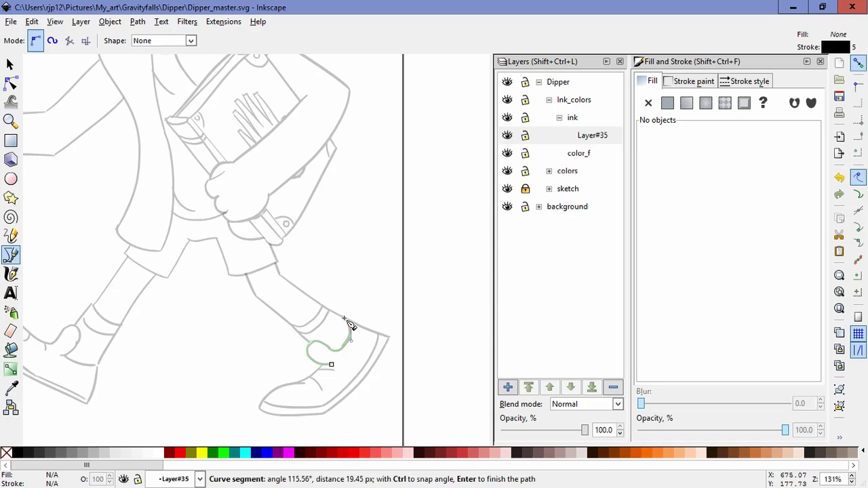
{"action": "key", "text": "Return"}
Step: Delete the extra node on the shoe tongue's outer bend, then smooth the node below it and shape its handles
{"action": "key", "text": "n"}
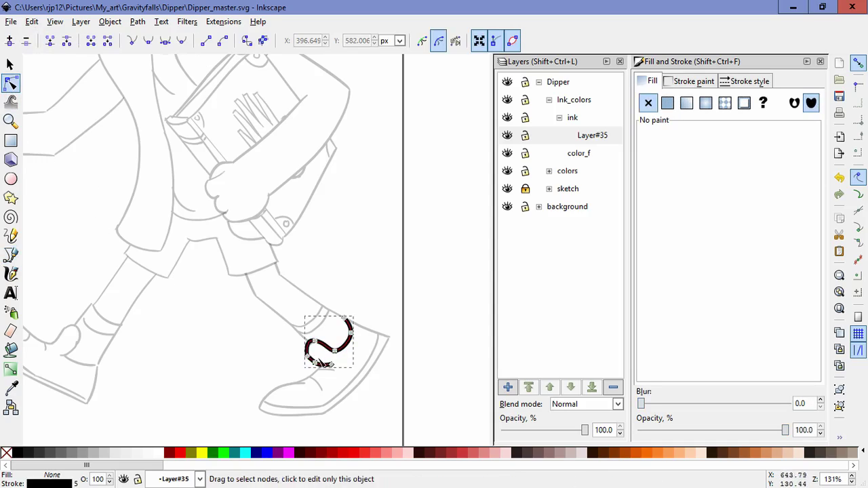
{"action": "scroll", "coordinate": [318, 360], "scroll_direction": "up", "scroll_amount": 4, "text": "ctrl"}
{"action": "left_click_drag", "start_coordinate": [278, 352], "coordinate": [222, 335]}
{"action": "key", "text": "ctrl+z"}
{"action": "key", "text": "Delete"}
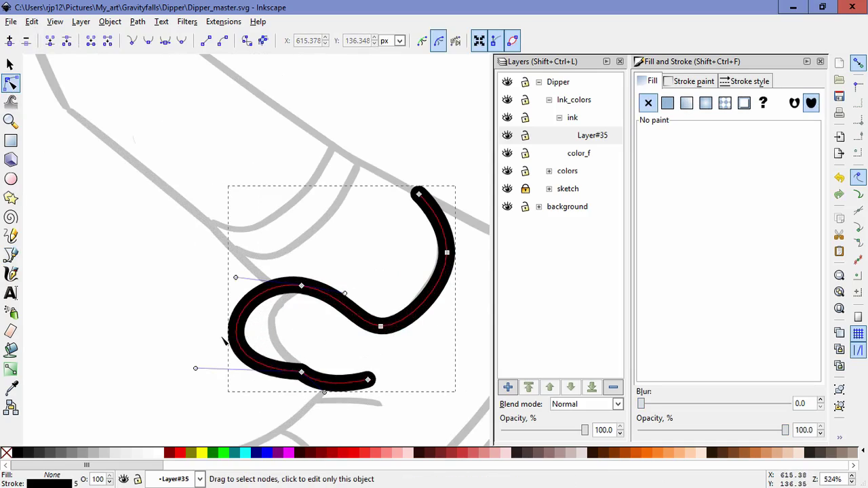
{"action": "left_click", "coordinate": [302, 373]}
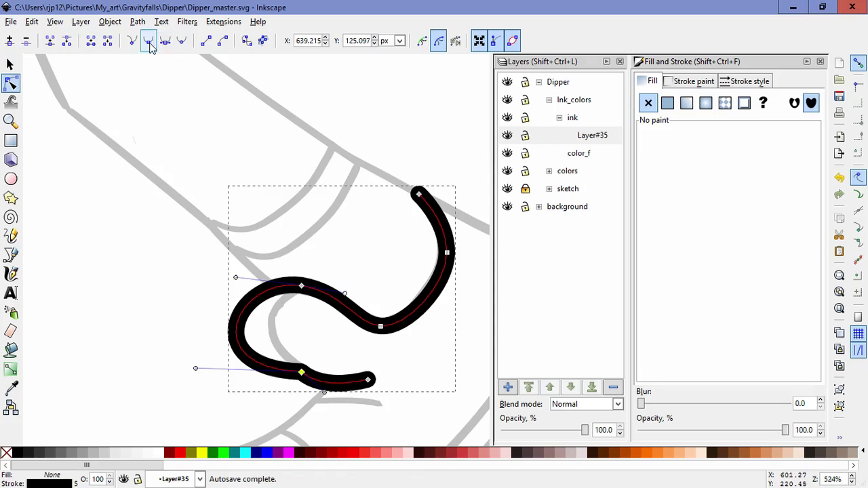
{"action": "left_click_drag", "start_coordinate": [323, 386], "coordinate": [323, 381]}
{"action": "left_click_drag", "start_coordinate": [197, 354], "coordinate": [260, 358]}
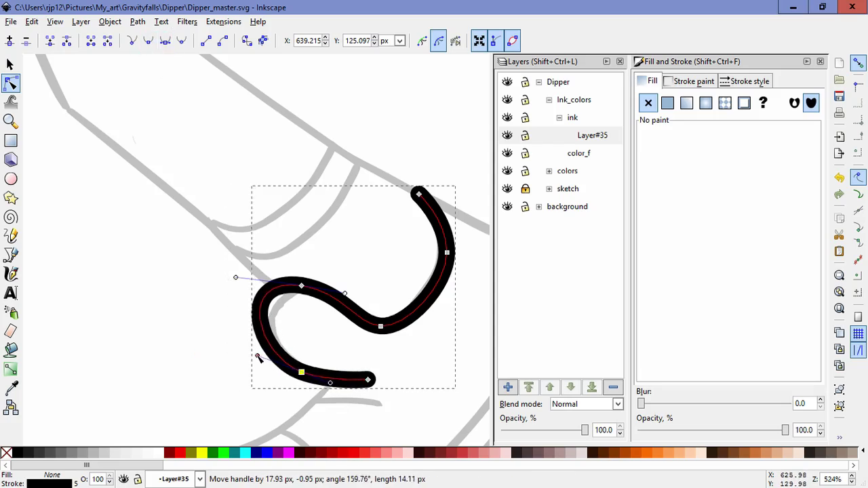
Step: Smooth the node at the top of the shoe tongue's loop and adjust its handles to follow the sketch
{"action": "left_click_drag", "start_coordinate": [236, 280], "coordinate": [251, 303]}
{"action": "left_click_drag", "start_coordinate": [302, 286], "coordinate": [308, 306]}
{"action": "key", "text": "ctrl+z"}
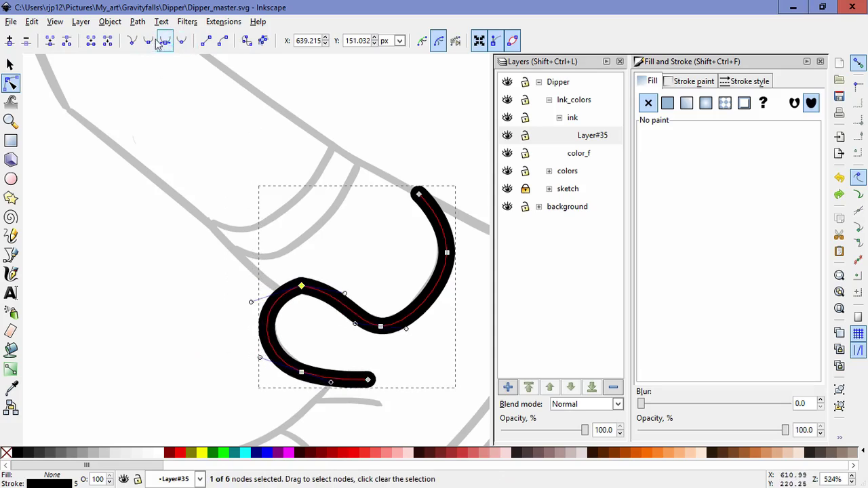
{"action": "key", "text": "ctrl+z"}
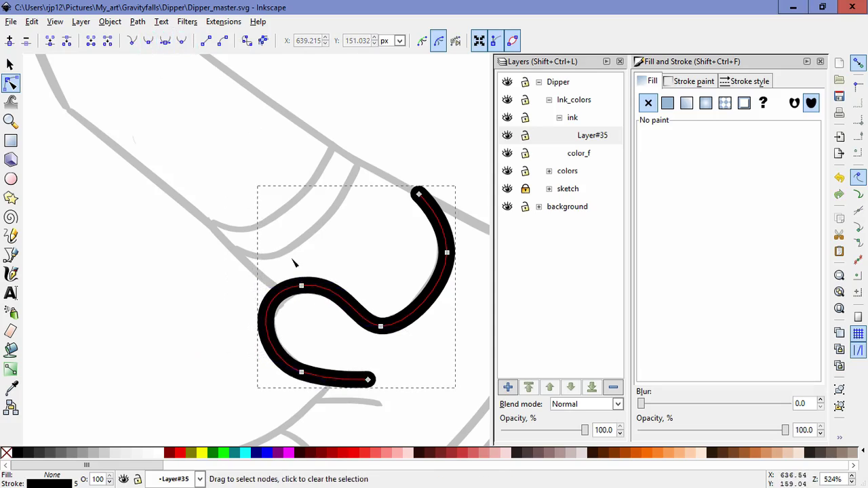
{"action": "left_click_drag", "start_coordinate": [250, 292], "coordinate": [253, 299]}
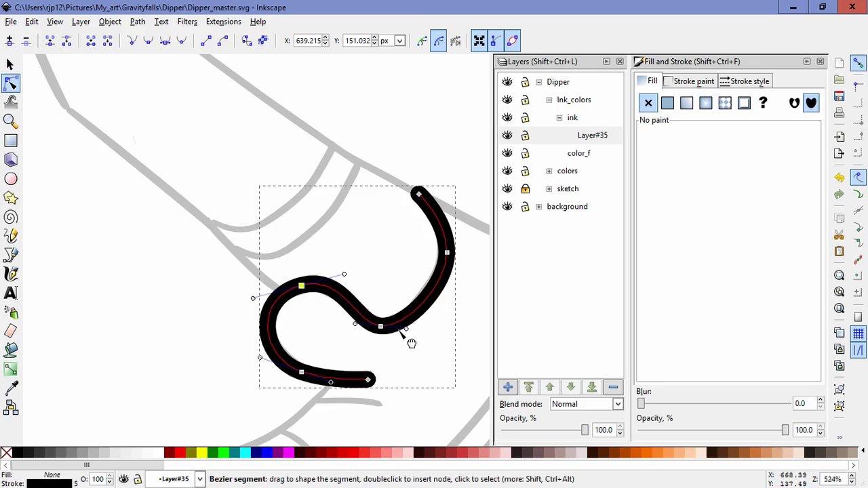
Step: Reshape the dip of the shoe opening with its node handles and shift the ankle-side node slightly to match the sketch
{"action": "left_click_drag", "start_coordinate": [380, 327], "coordinate": [416, 325]}
{"action": "left_click_drag", "start_coordinate": [355, 325], "coordinate": [340, 326]}
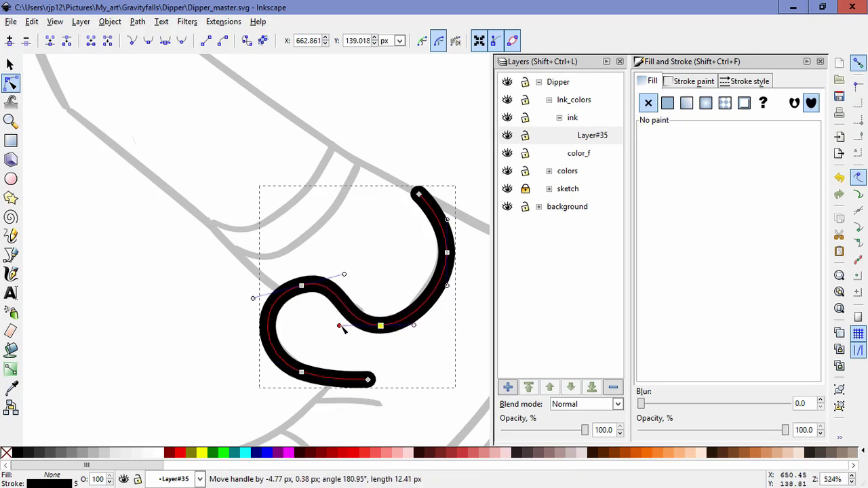
{"action": "left_click_drag", "start_coordinate": [447, 253], "coordinate": [443, 248]}
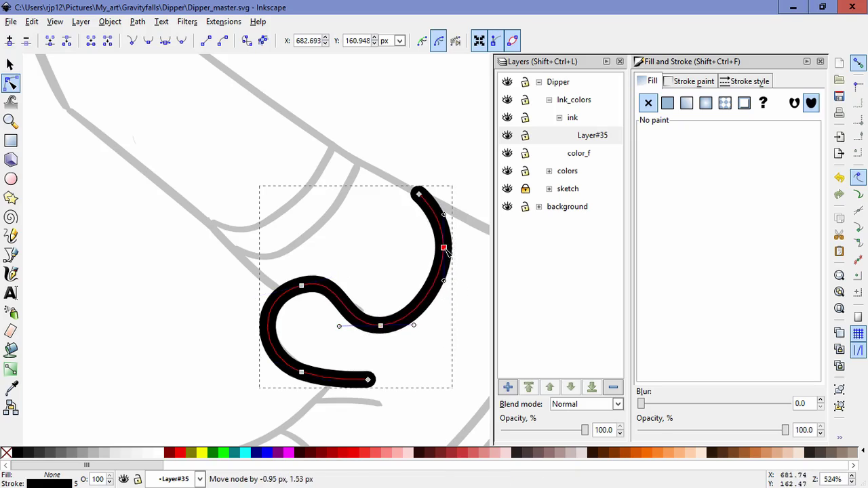
{"action": "left_click", "coordinate": [418, 383]}
{"action": "left_click", "coordinate": [417, 383]}
{"action": "scroll", "coordinate": [418, 383], "scroll_direction": "down", "scroll_amount": 3}
{"action": "scroll", "coordinate": [333, 378], "scroll_direction": "down", "scroll_amount": 3}
{"action": "scroll", "coordinate": [336, 305], "scroll_direction": "up", "scroll_amount": 1}
{"action": "scroll", "coordinate": [340, 305], "scroll_direction": "up", "scroll_amount": 1}
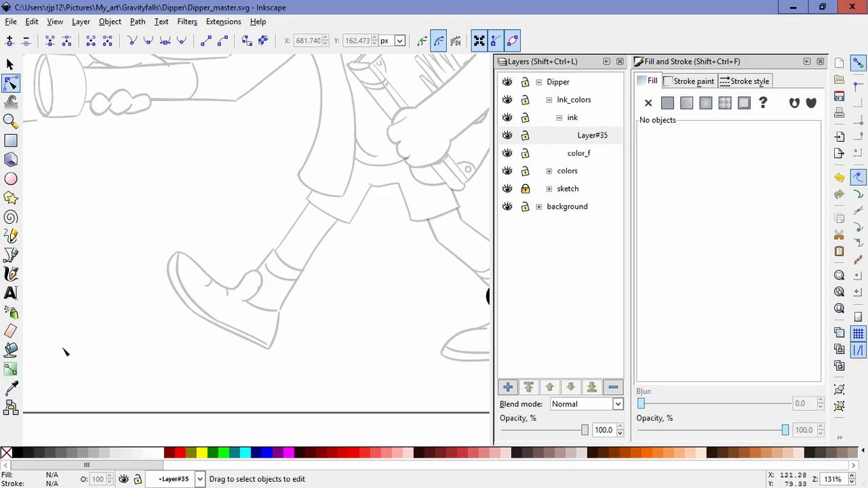
Step: Trace the left-hand shoe with a Bezier curve from its tongue loop over the instep, around the toe and along the sole to the heel
{"action": "left_click_drag", "start_coordinate": [358, 326], "coordinate": [312, 336]}
{"action": "left_click_drag", "start_coordinate": [285, 300], "coordinate": [335, 351]}
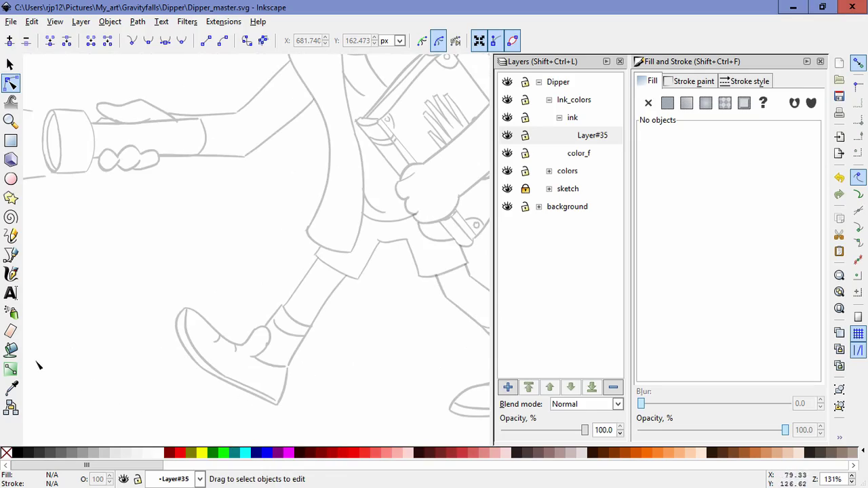
{"action": "left_click", "coordinate": [11, 254]}
{"action": "scroll", "coordinate": [285, 372], "scroll_direction": "up", "scroll_amount": 2}
{"action": "left_click", "coordinate": [219, 346]}
{"action": "left_click_drag", "start_coordinate": [253, 324], "coordinate": [192, 325]}
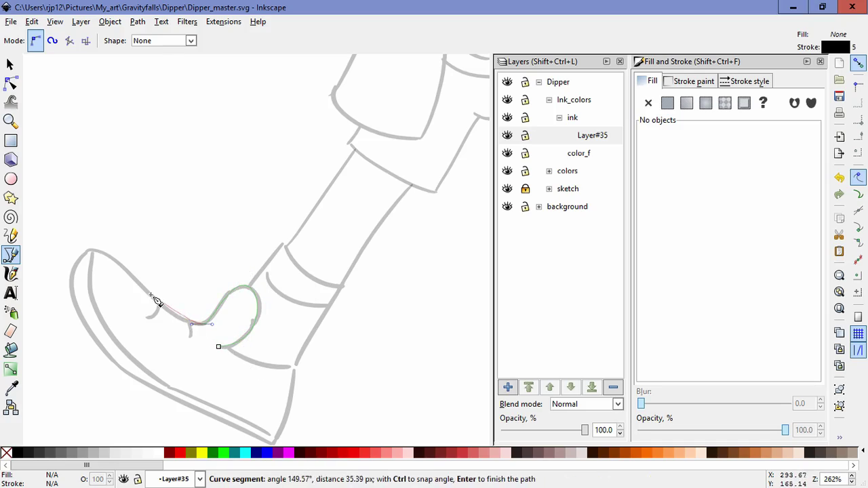
{"action": "left_click_drag", "start_coordinate": [88, 249], "coordinate": [81, 266]}
{"action": "left_click_drag", "start_coordinate": [92, 337], "coordinate": [132, 382]}
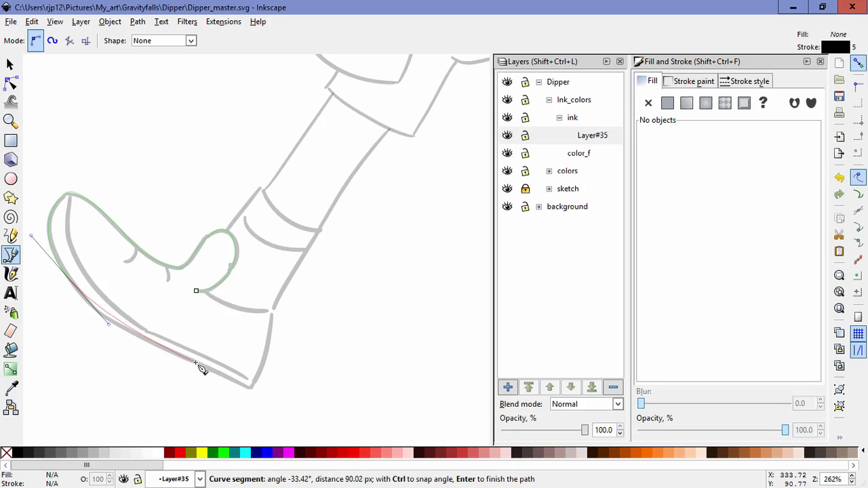
{"action": "left_click_drag", "start_coordinate": [250, 388], "coordinate": [330, 441]}
{"action": "key", "text": "Return"}
Step: Continue the left-hand shoe's outline from the sole's heel corner up the back of the heel to the ankle
{"action": "left_click", "coordinate": [251, 390]}
{"action": "left_click_drag", "start_coordinate": [266, 354], "coordinate": [268, 334]}
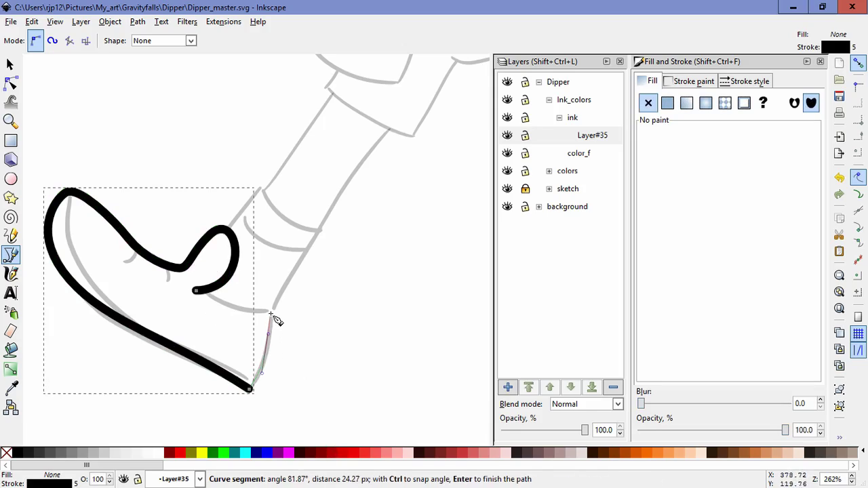
{"action": "left_click", "coordinate": [271, 314]}
{"action": "key", "text": "Return"}
Step: Reshape the left-hand shoe's sole curve with its node handle and shift the heel's middle node slightly upward to match the sketch
{"action": "key", "text": "n"}
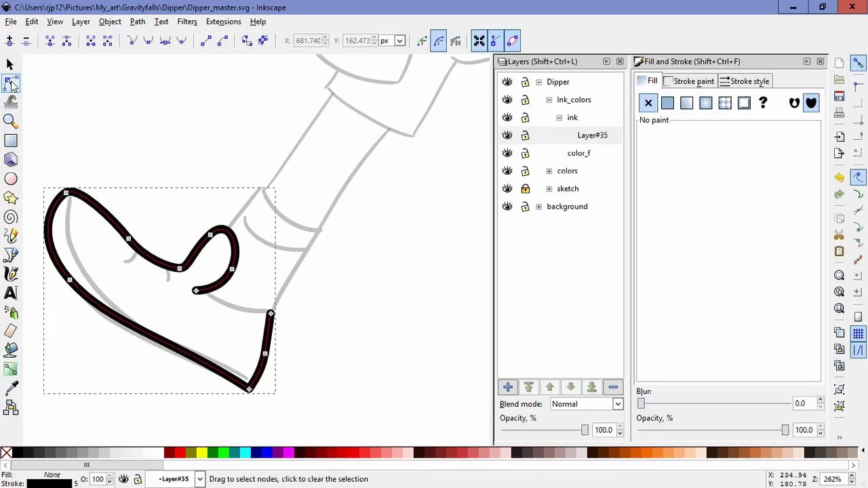
{"action": "left_click", "coordinate": [70, 280]}
{"action": "left_click_drag", "start_coordinate": [104, 333], "coordinate": [105, 332]}
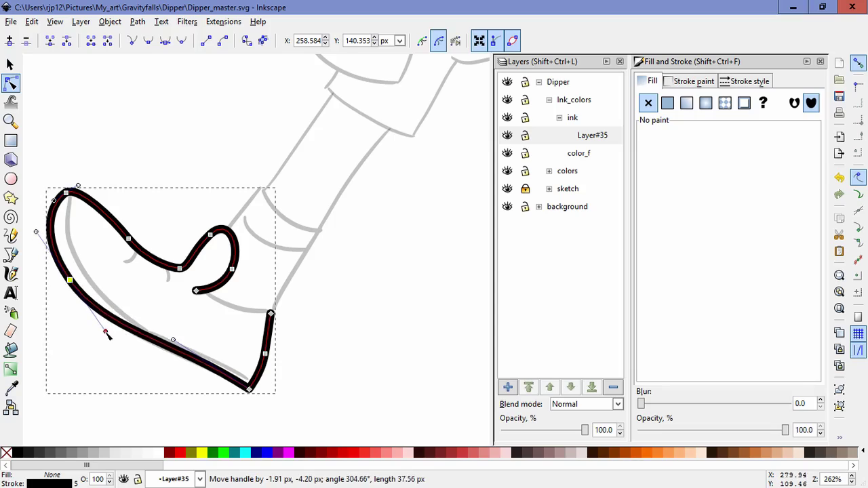
{"action": "left_click", "coordinate": [265, 354]}
{"action": "left_click", "coordinate": [263, 355]}
{"action": "left_click_drag", "start_coordinate": [267, 355], "coordinate": [270, 352]}
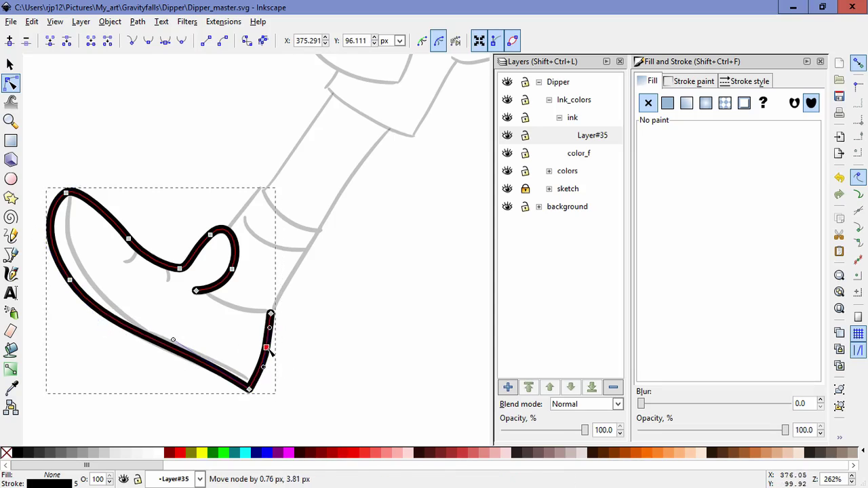
{"action": "left_click", "coordinate": [343, 333]}
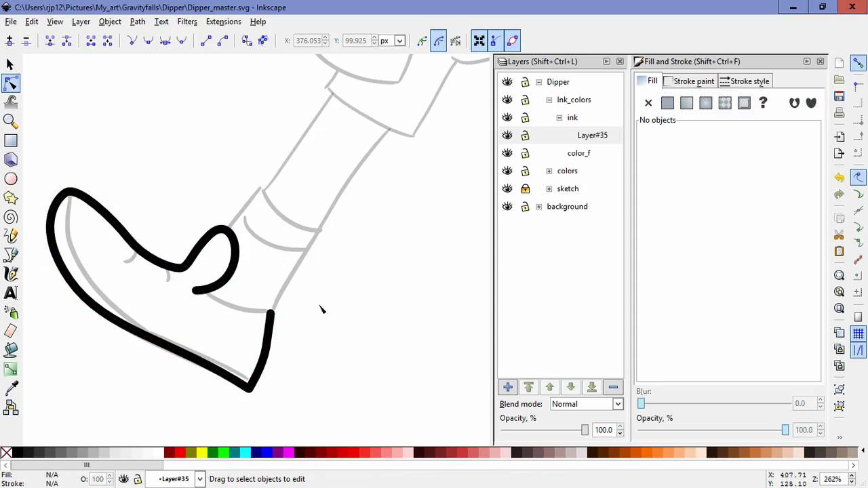
Step: Trace the lower edge of the right-hand leg from the shoe tongue up to the shorts hem
{"action": "scroll", "coordinate": [322, 309], "scroll_direction": "down", "scroll_amount": 4}
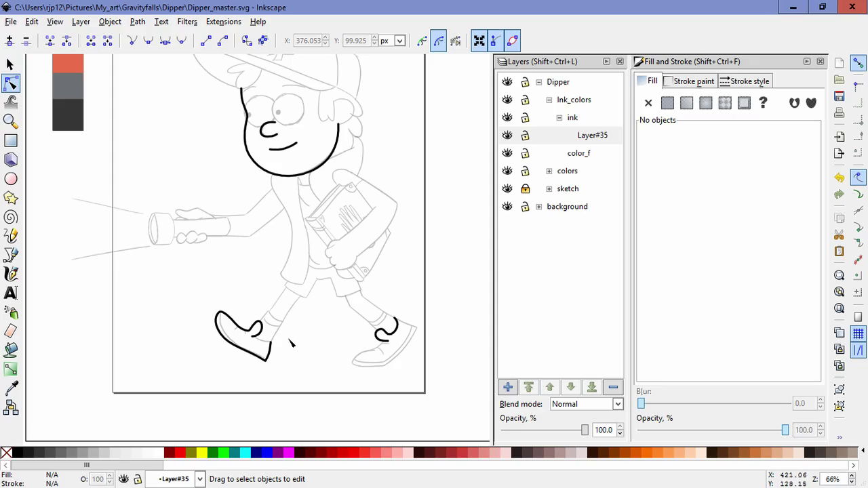
{"action": "scroll", "coordinate": [342, 376], "scroll_direction": "up", "scroll_amount": 2}
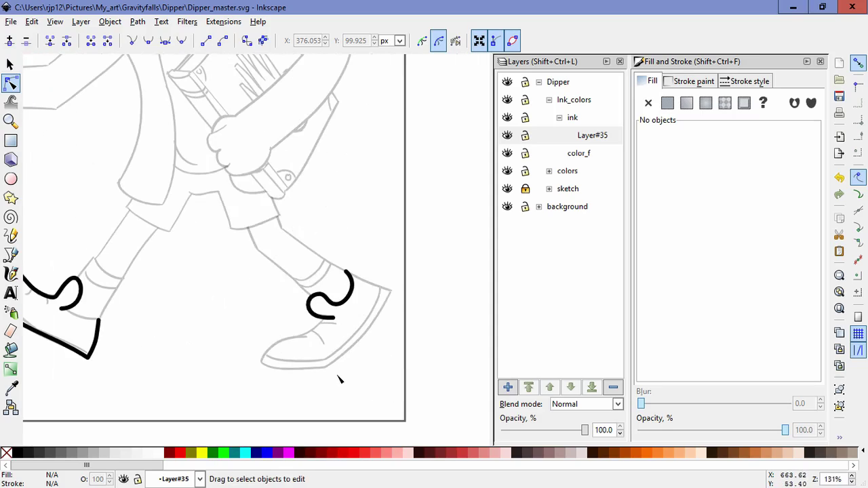
{"action": "scroll", "coordinate": [339, 372], "scroll_direction": "up", "scroll_amount": 1}
{"action": "key", "text": "b"}
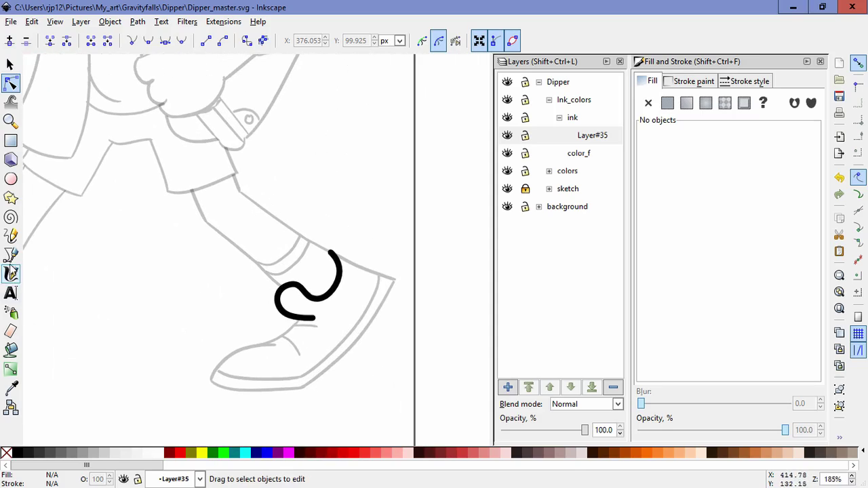
{"action": "left_click", "coordinate": [286, 287]}
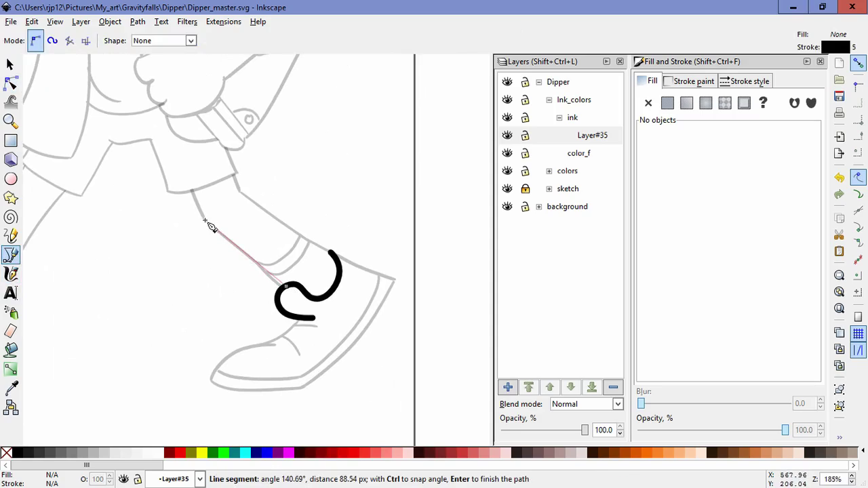
{"action": "left_click_drag", "start_coordinate": [209, 224], "coordinate": [201, 213]}
{"action": "double_click", "coordinate": [191, 192]}
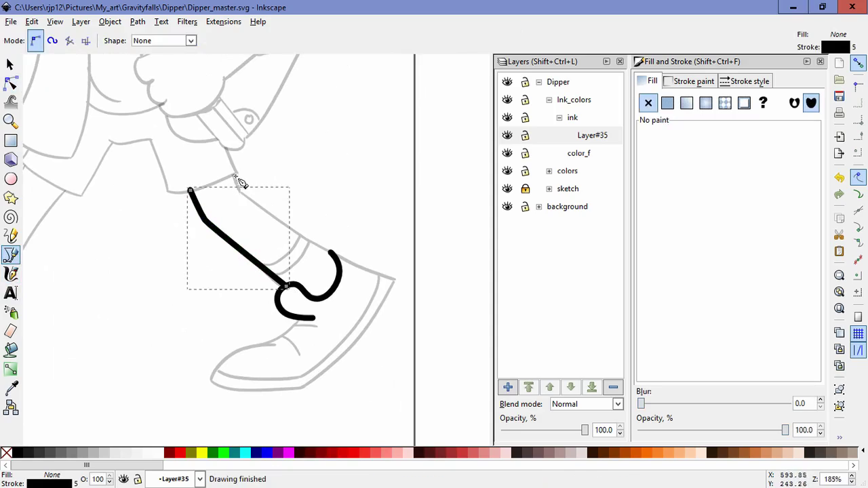
Step: Trace the upper edge of the right-hand leg from the shorts hem down to the shoe opening
{"action": "left_click", "coordinate": [234, 174]}
{"action": "left_click_drag", "start_coordinate": [242, 194], "coordinate": [245, 197]}
{"action": "double_click", "coordinate": [331, 253]}
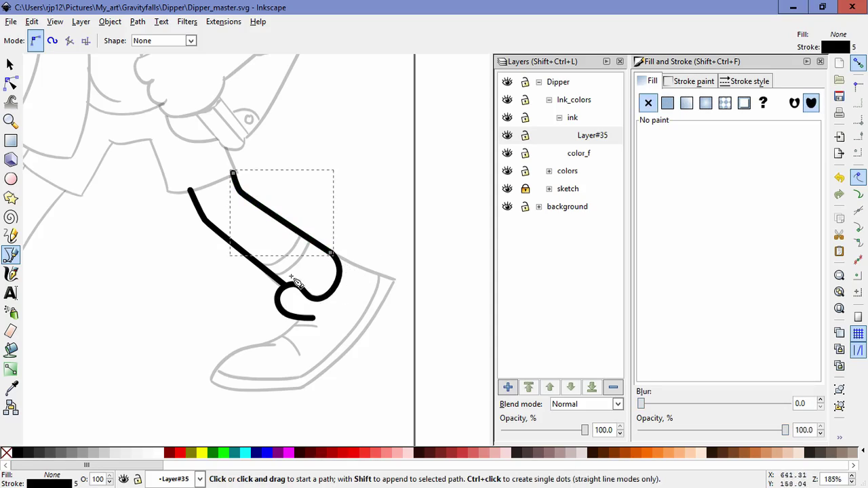
Step: Draw the upper sock line across the right-hand leg as a Bezier curve and round it with its middle node's handle
{"action": "left_click", "coordinate": [260, 264]}
{"action": "left_click_drag", "start_coordinate": [289, 252], "coordinate": [299, 235]}
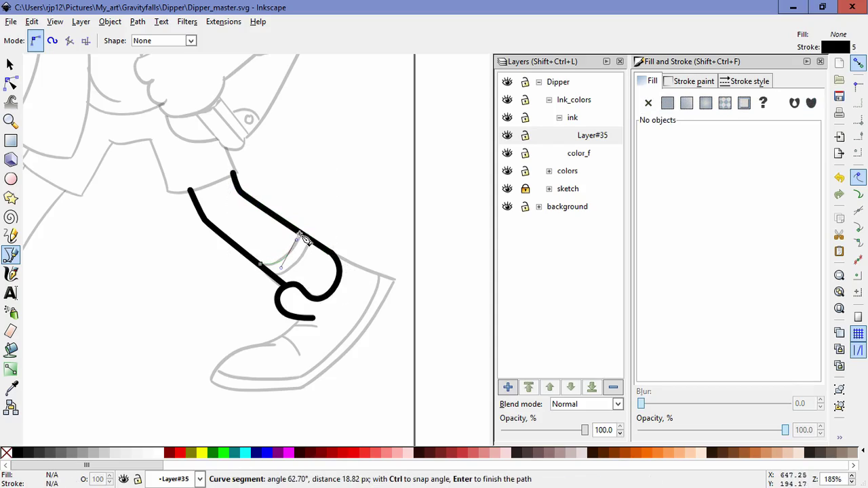
{"action": "double_click", "coordinate": [303, 238]}
{"action": "key", "text": "n"}
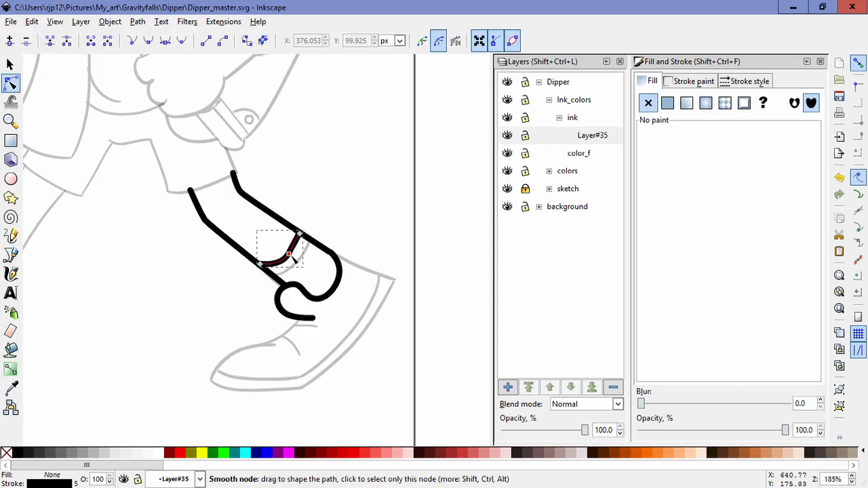
{"action": "left_click_drag", "start_coordinate": [300, 241], "coordinate": [304, 244]}
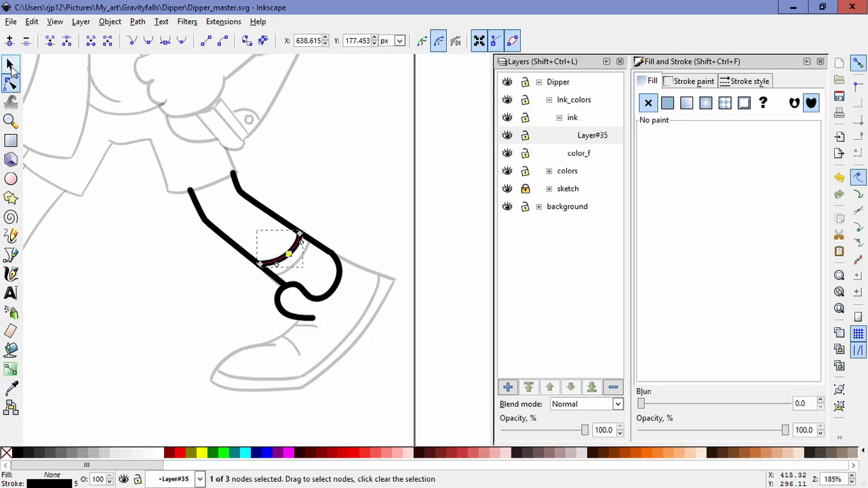
Step: Duplicate the sock line, move the copy onto the second sock line nearer the shoe, and fine-tune its lower end
{"action": "left_click", "coordinate": [11, 66]}
{"action": "key", "text": "ctrl+d"}
{"action": "left_click_drag", "start_coordinate": [291, 253], "coordinate": [304, 264]}
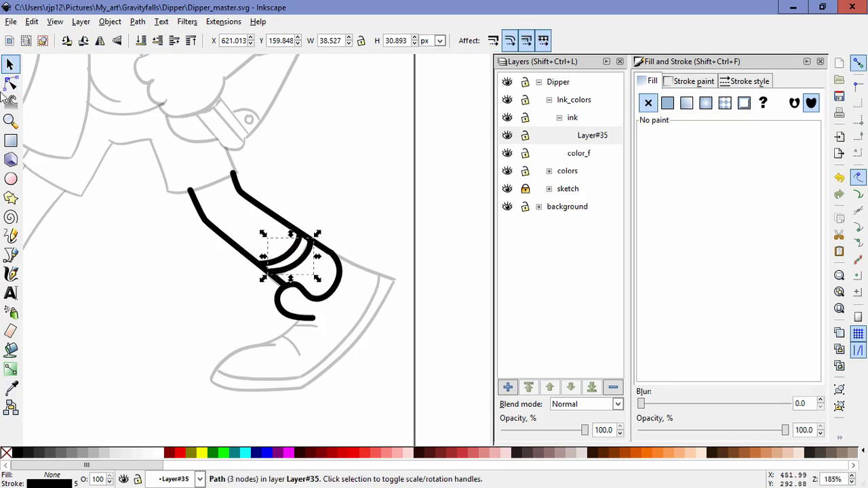
{"action": "left_click", "coordinate": [11, 83]}
{"action": "left_click_drag", "start_coordinate": [272, 273], "coordinate": [272, 274]}
{"action": "left_click", "coordinate": [247, 334]}
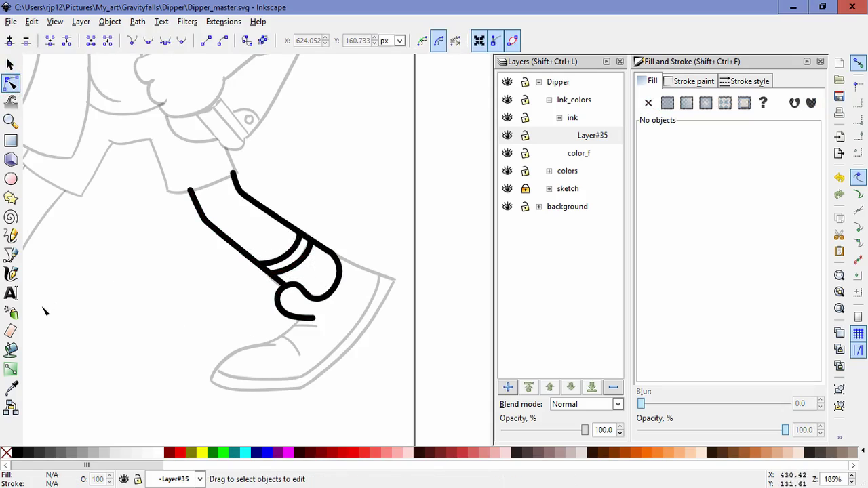
Step: Trace the right-hand shoe's outline from the instep around the toe, along the sole and heel corner, to the top of the shoe opening
{"action": "left_click", "coordinate": [10, 255]}
{"action": "left_click", "coordinate": [275, 345]}
{"action": "left_click_drag", "start_coordinate": [233, 352], "coordinate": [224, 360]}
{"action": "left_click", "coordinate": [211, 382]}
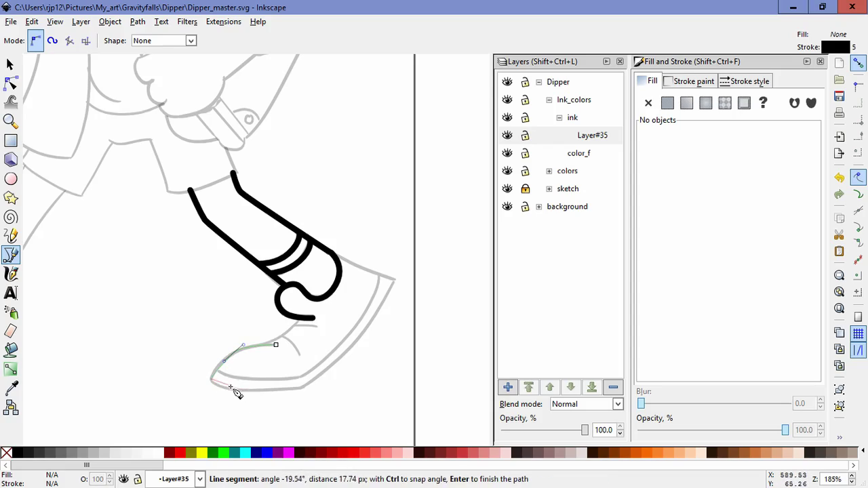
{"action": "left_click_drag", "start_coordinate": [231, 390], "coordinate": [256, 392]}
{"action": "left_click", "coordinate": [301, 389]}
{"action": "left_click_drag", "start_coordinate": [364, 333], "coordinate": [390, 307]}
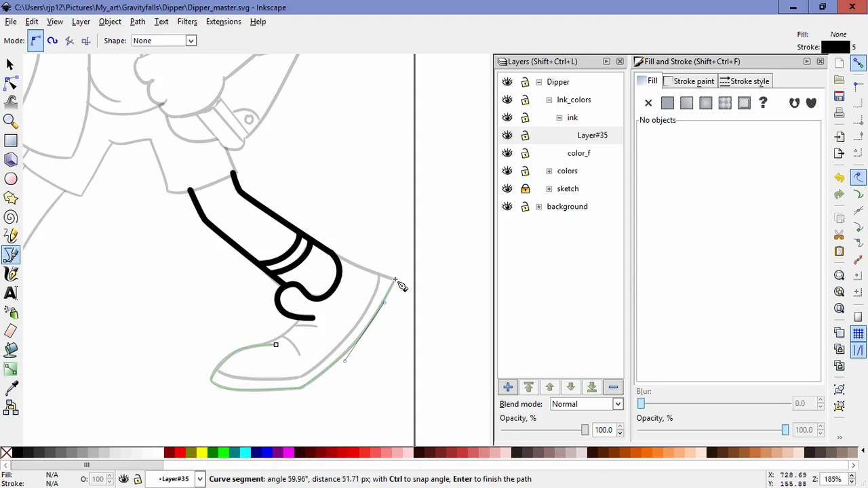
{"action": "left_click", "coordinate": [396, 279]}
{"action": "left_click_drag", "start_coordinate": [362, 272], "coordinate": [356, 269]}
{"action": "left_click", "coordinate": [334, 254]}
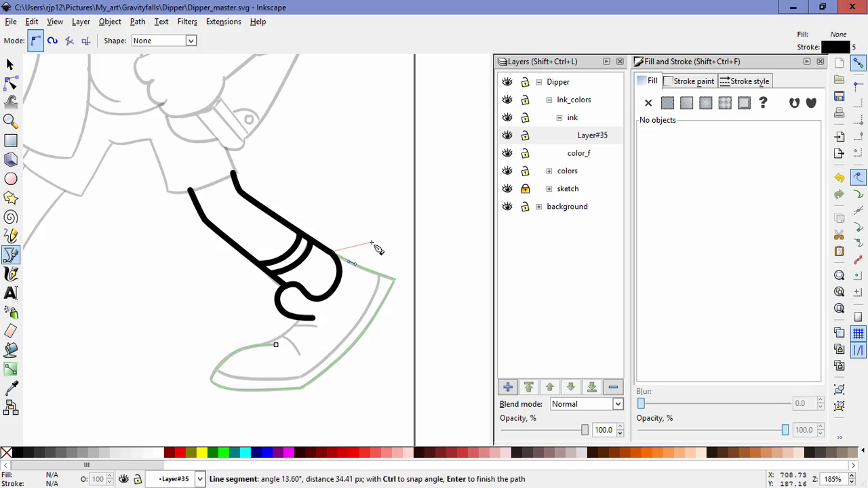
{"action": "key", "text": "Return"}
Step: Delete the extra node on the edge between heel corner and shoe opening, then smooth the remaining node and shift it slightly
{"action": "key", "text": "n"}
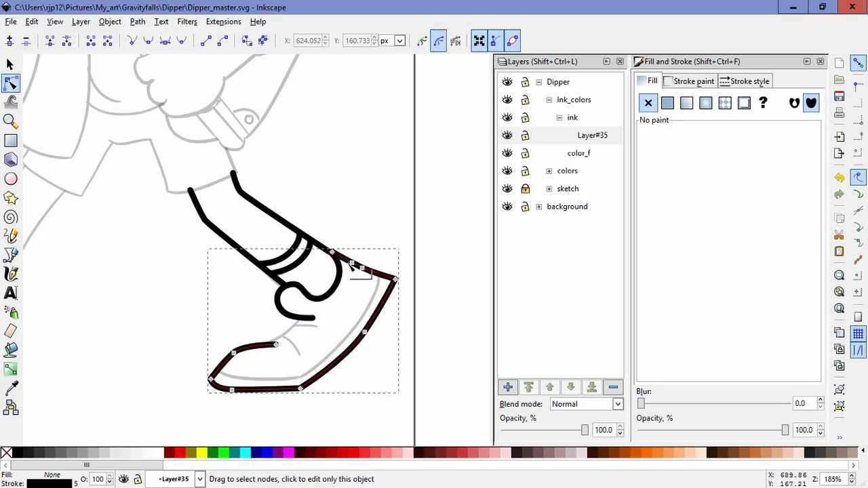
{"action": "left_click", "coordinate": [360, 268]}
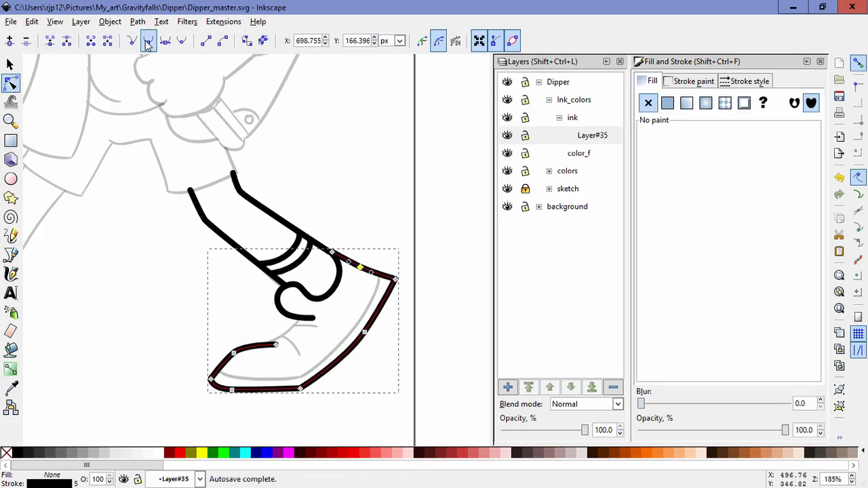
{"action": "mouse_move", "coordinate": [360, 268]}
{"action": "left_mouse_down"}
{"action": "mouse_move", "coordinate": [363, 262]}
{"action": "mouse_move", "coordinate": [361, 270]}
{"action": "mouse_move", "coordinate": [346, 264]}
{"action": "left_mouse_up"}
{"action": "left_click", "coordinate": [379, 251]}
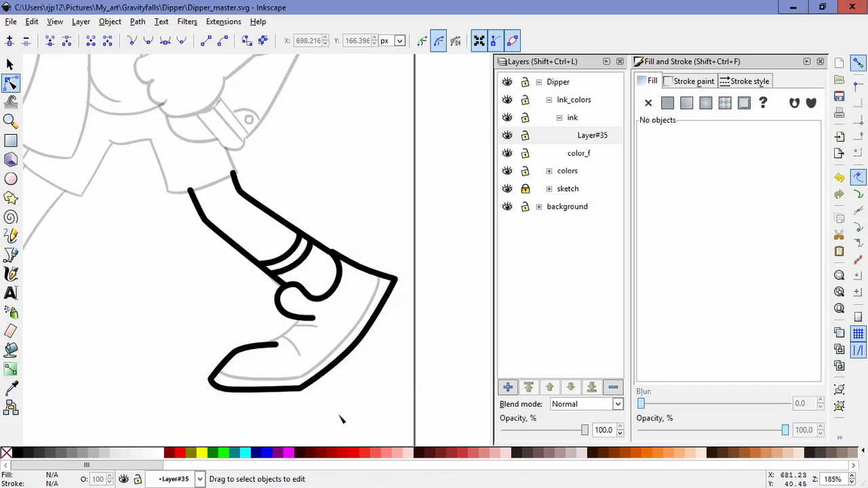
{"action": "left_click", "coordinate": [215, 387]}
{"action": "left_click", "coordinate": [212, 380]}
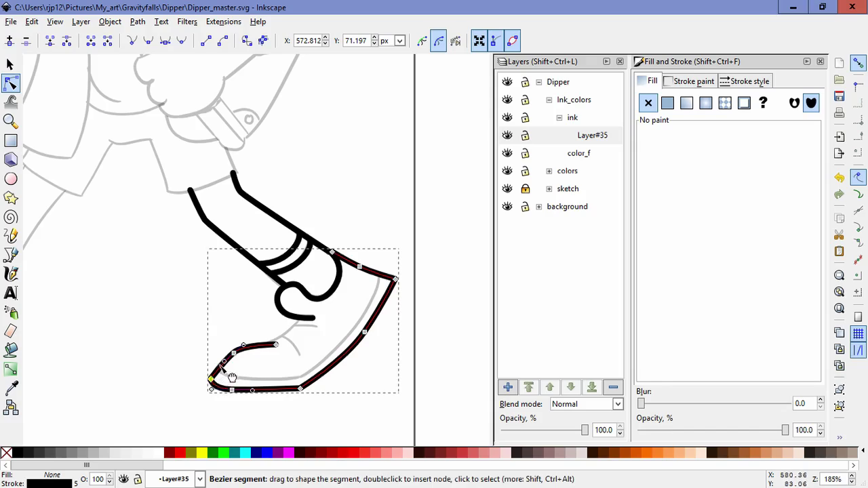
{"action": "left_click_drag", "start_coordinate": [212, 381], "coordinate": [249, 379]}
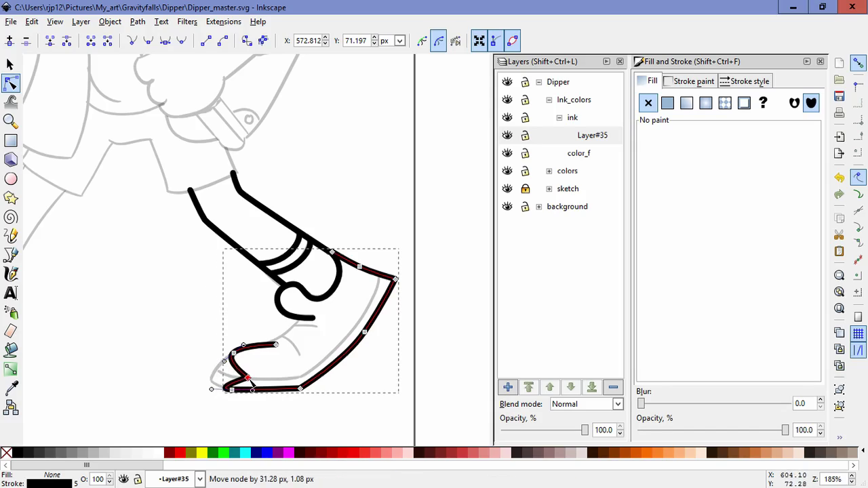
{"action": "key", "text": "ctrl+z"}
Step: Round the toe of the right-hand shoe by adjusting the node handles along its upper and lower curves
{"action": "scroll", "coordinate": [225, 410], "scroll_direction": "up", "scroll_amount": 3}
{"action": "left_click_drag", "start_coordinate": [190, 357], "coordinate": [210, 357]}
{"action": "left_click_drag", "start_coordinate": [226, 278], "coordinate": [194, 295]}
{"action": "left_click_drag", "start_coordinate": [284, 236], "coordinate": [300, 226]}
{"action": "left_click_drag", "start_coordinate": [250, 359], "coordinate": [189, 356]}
{"action": "key", "text": "ctrl+z"}
{"action": "left_click", "coordinate": [351, 393]}
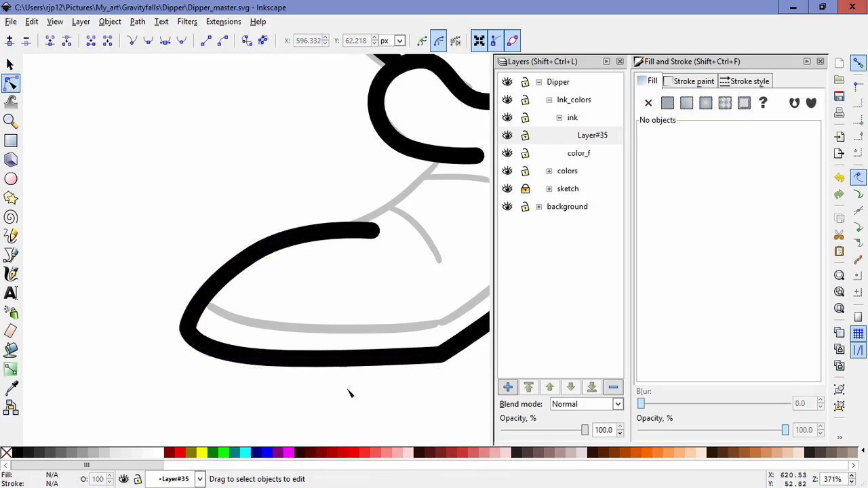
Step: Trace the inner sole line of the right-hand shoe from the toe along the sole and up to the heel's top edge
{"action": "scroll", "coordinate": [351, 393], "scroll_direction": "down", "scroll_amount": 5}
{"action": "scroll", "coordinate": [388, 394], "scroll_direction": "up", "scroll_amount": 3}
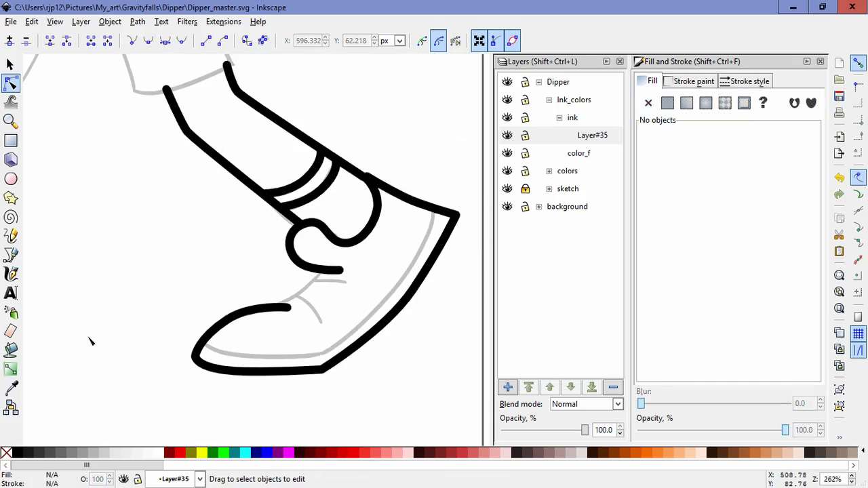
{"action": "left_click", "coordinate": [10, 256]}
{"action": "left_click", "coordinate": [201, 342]}
{"action": "left_click_drag", "start_coordinate": [267, 361], "coordinate": [327, 360]}
{"action": "left_click_drag", "start_coordinate": [404, 279], "coordinate": [432, 238]}
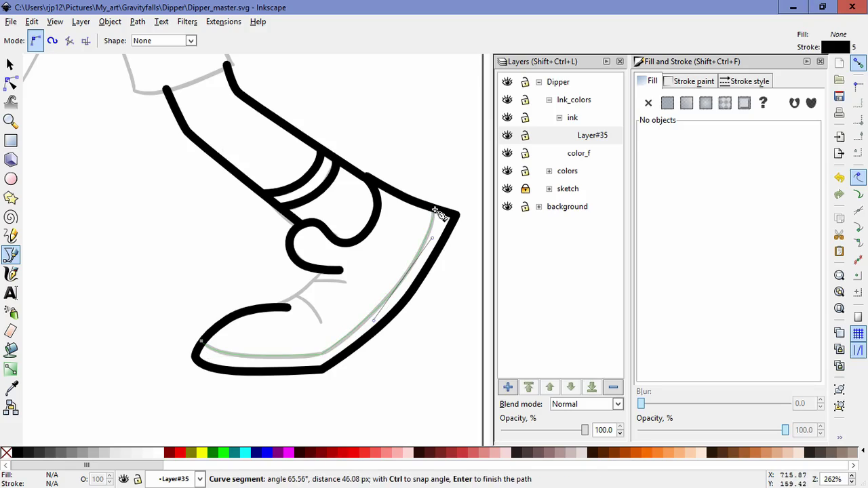
{"action": "double_click", "coordinate": [435, 211]}
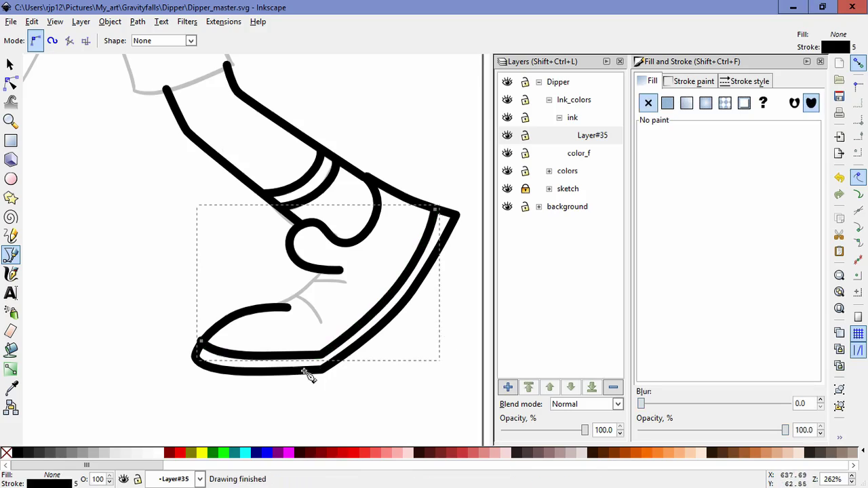
Step: Draw the curve joining the right-hand shoe's toe cap to the underside of its tongue
{"action": "left_click", "coordinate": [269, 306]}
{"action": "left_click_drag", "start_coordinate": [306, 290], "coordinate": [322, 273]}
{"action": "double_click", "coordinate": [321, 271]}
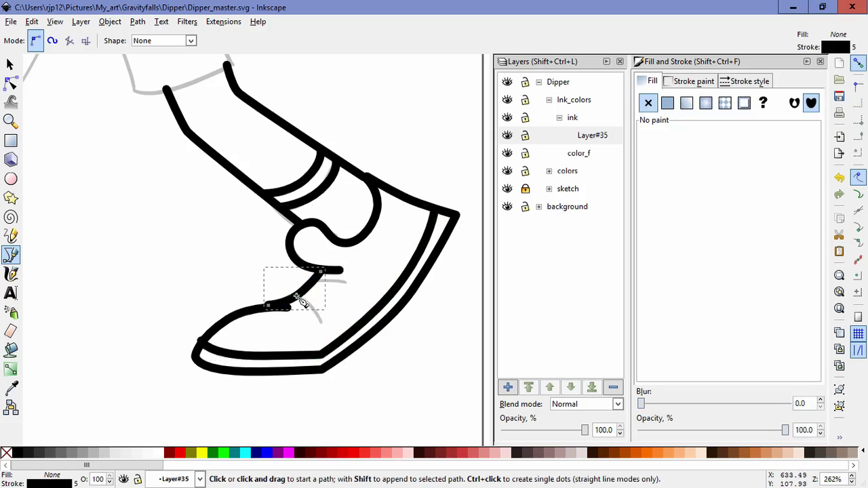
Step: Draw the two short crease curves on the right-hand shoe, one behind the toe cap and one below the tongue
{"action": "left_click", "coordinate": [296, 296]}
{"action": "left_click_drag", "start_coordinate": [313, 309], "coordinate": [320, 317]}
{"action": "double_click", "coordinate": [322, 324]}
{"action": "left_click", "coordinate": [314, 281]}
{"action": "left_click_drag", "start_coordinate": [332, 280], "coordinate": [340, 278]}
{"action": "double_click", "coordinate": [349, 282]}
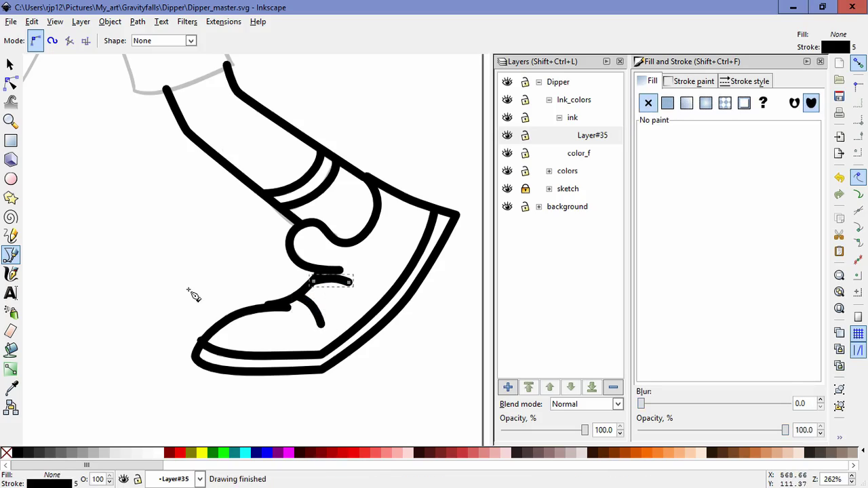
Step: Trace the back edge of the left-hand leg from the top of the shoe's heel up to the shorts hem
{"action": "scroll", "coordinate": [185, 264], "scroll_direction": "down", "scroll_amount": 3}
{"action": "left_click_drag", "start_coordinate": [185, 264], "coordinate": [453, 363]}
{"action": "scroll", "coordinate": [377, 365], "scroll_direction": "up", "scroll_amount": 2}
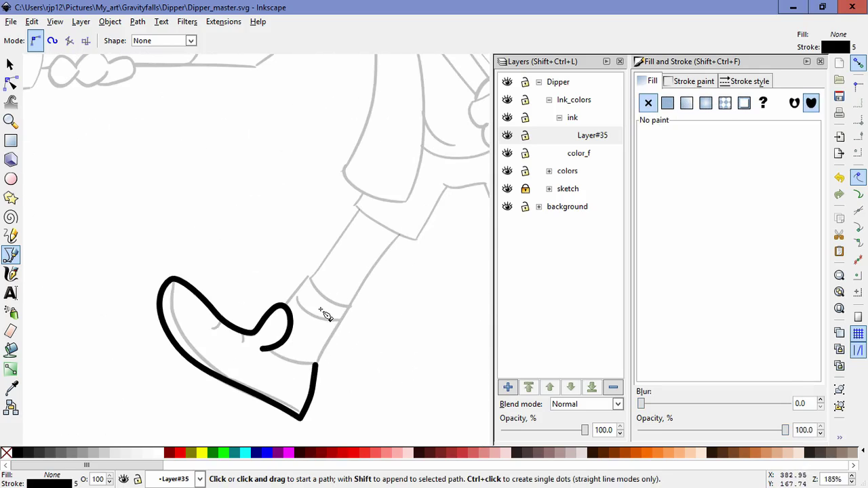
{"action": "left_click", "coordinate": [317, 366]}
{"action": "left_click_drag", "start_coordinate": [349, 302], "coordinate": [385, 252]}
{"action": "double_click", "coordinate": [400, 236]}
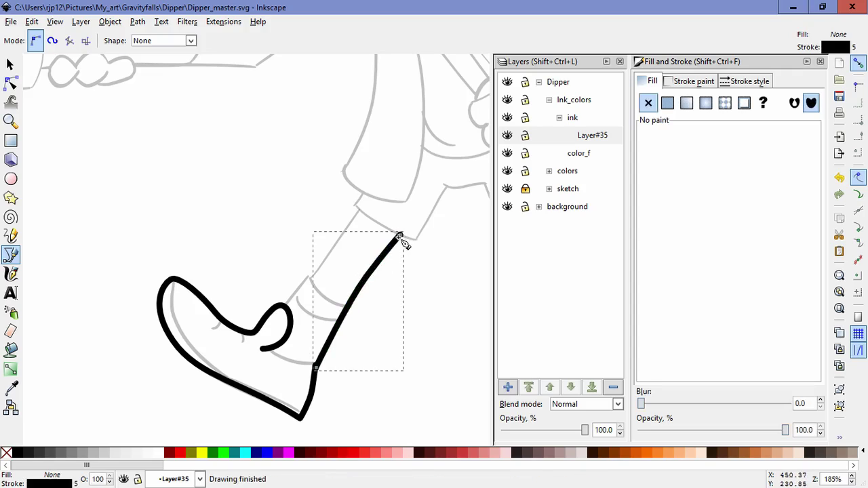
Step: Trace the front edge of the left-hand leg up to the shorts hem and the shoe's curved ankle edge from tongue to heel
{"action": "left_click", "coordinate": [285, 306]}
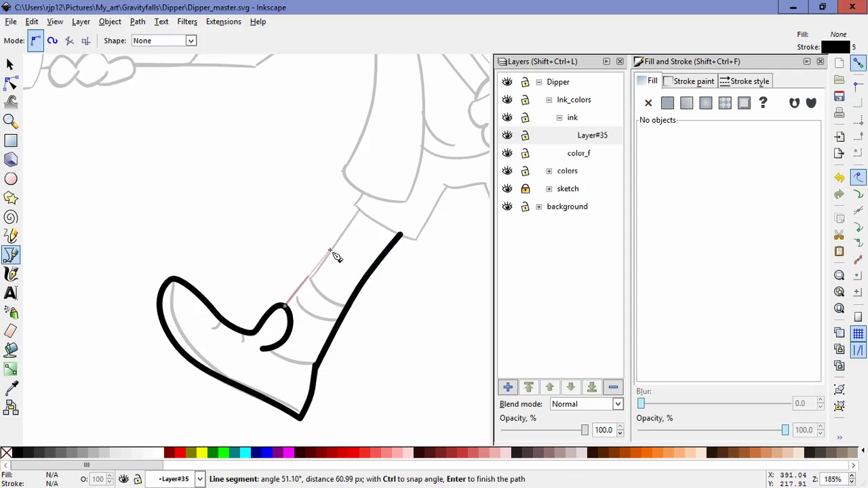
{"action": "left_click_drag", "start_coordinate": [330, 253], "coordinate": [351, 226]}
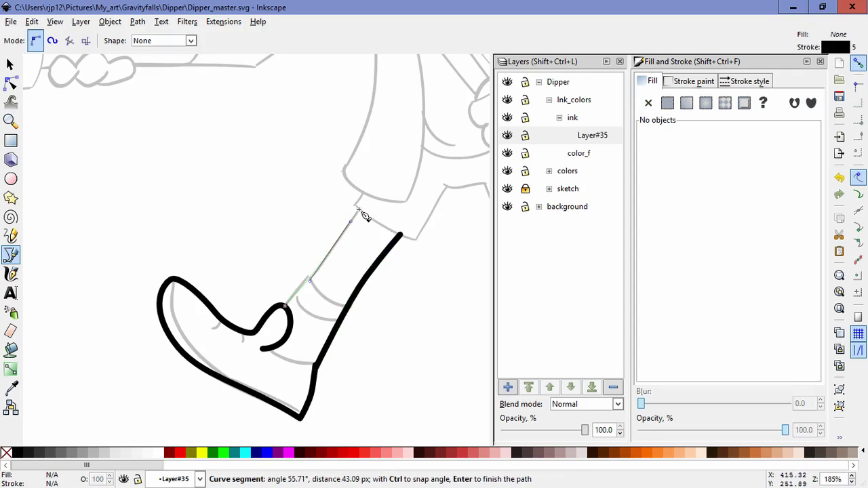
{"action": "double_click", "coordinate": [358, 210]}
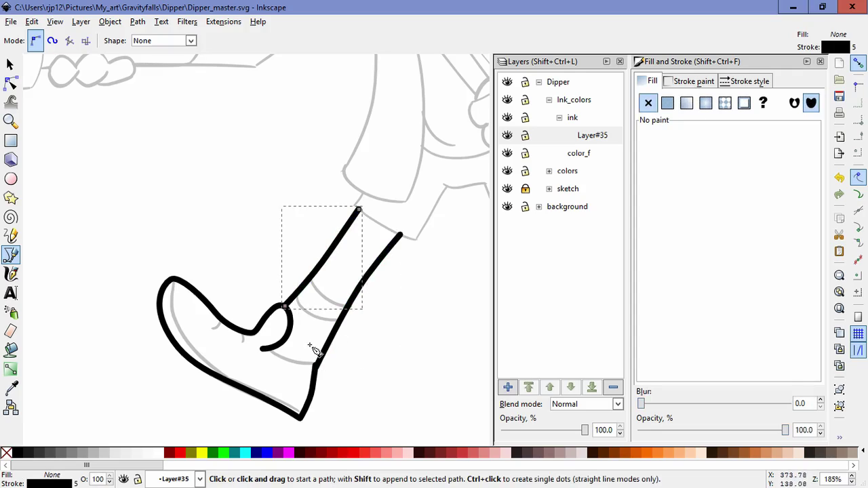
{"action": "left_click", "coordinate": [272, 349]}
{"action": "left_click", "coordinate": [304, 365]}
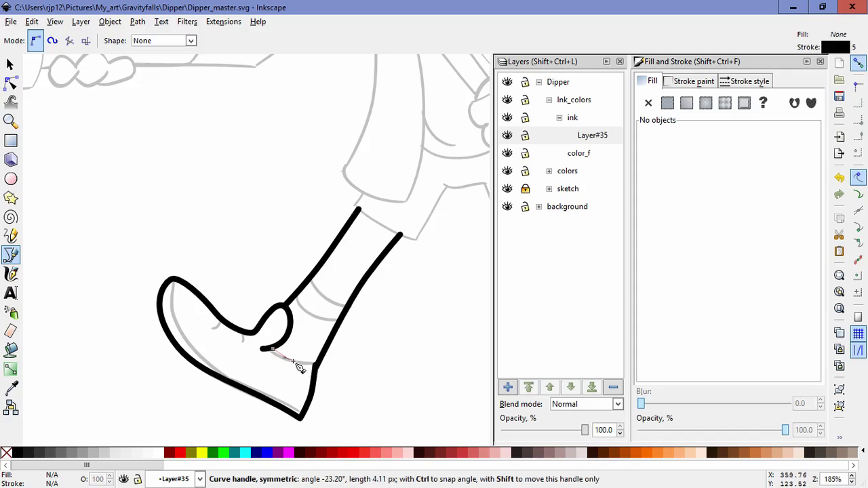
{"action": "double_click", "coordinate": [317, 364]}
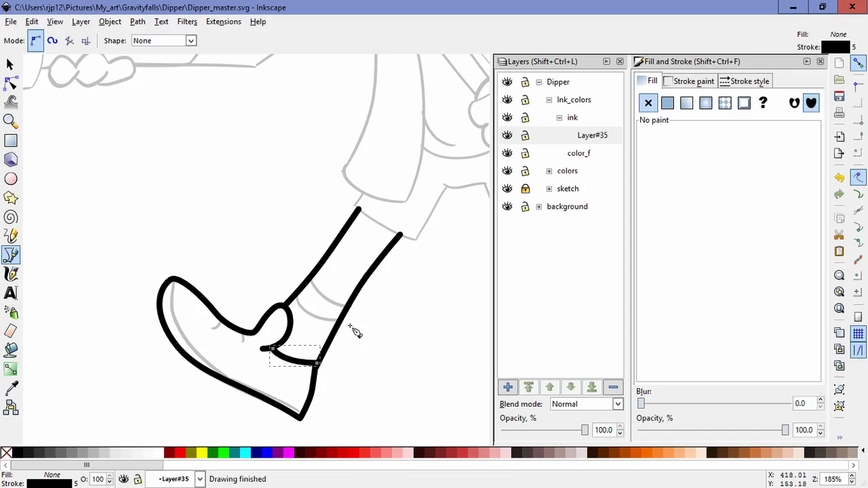
Step: Trace the lower sock stripe across the left-hand leg as a curved path between the leg's two edges
{"action": "left_click", "coordinate": [295, 297]}
{"action": "left_click_drag", "start_coordinate": [318, 316], "coordinate": [339, 322]}
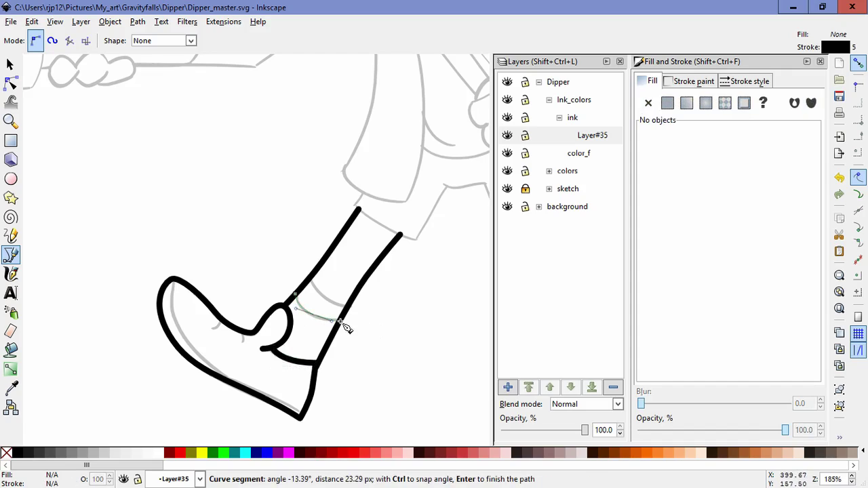
{"action": "double_click", "coordinate": [341, 321]}
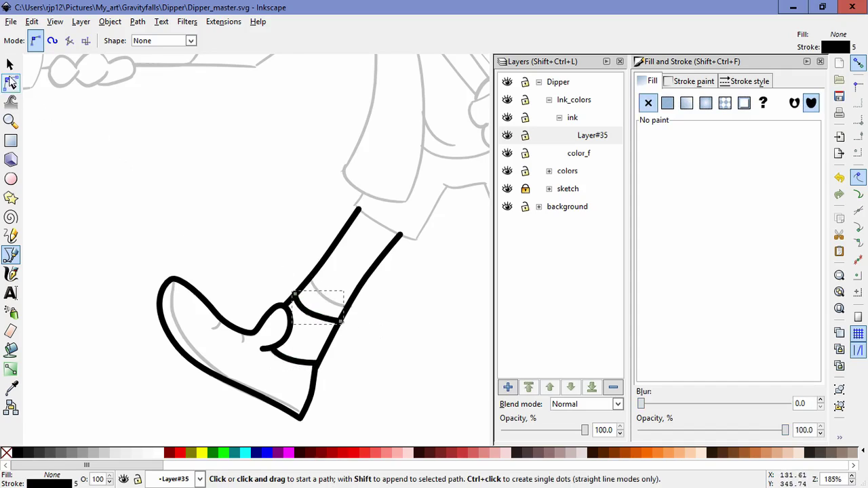
Step: Place a copy of the sock stripe over the upper stripe of the sketch and narrow the lower stripe slightly to fit the leg
{"action": "left_click", "coordinate": [10, 63]}
{"action": "left_click_drag", "start_coordinate": [324, 307], "coordinate": [355, 292]}
{"action": "left_click", "coordinate": [322, 317]}
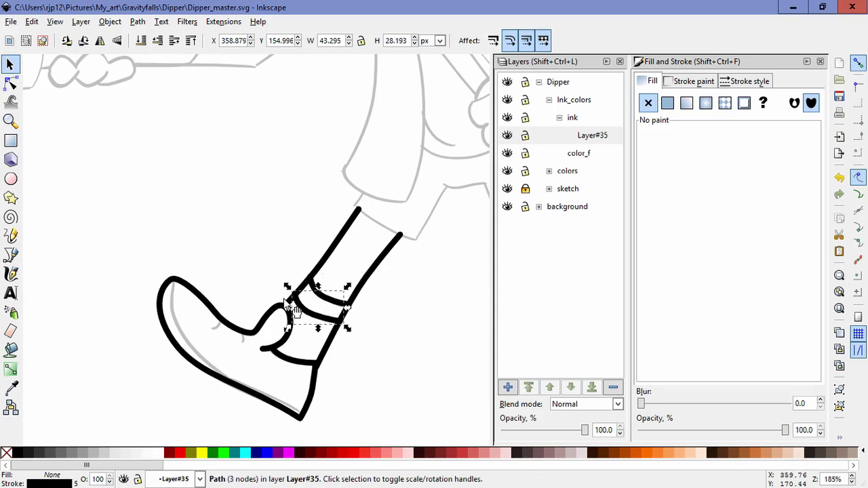
{"action": "left_click_drag", "start_coordinate": [291, 312], "coordinate": [294, 312]}
{"action": "left_click", "coordinate": [460, 283]}
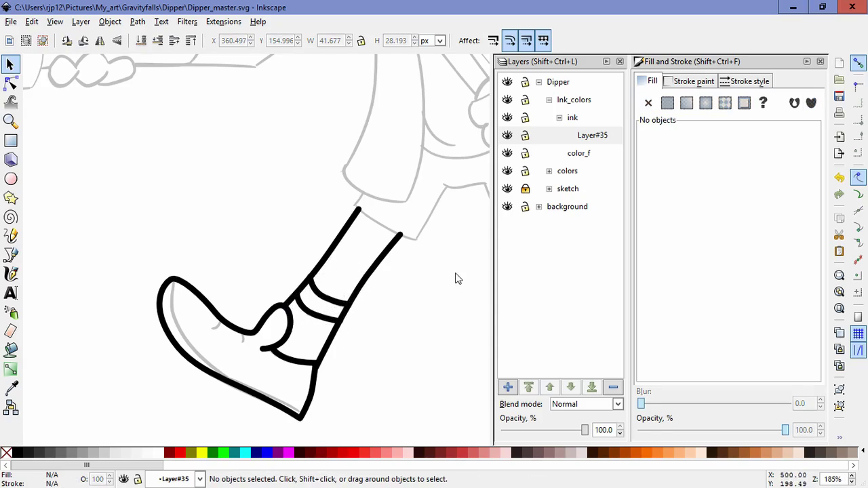
Step: Trace the inner sole line of the left-hand shoe from the tip of the toe along the sole to the heel
{"action": "left_click", "coordinate": [11, 255]}
{"action": "left_click", "coordinate": [174, 278]}
{"action": "mouse_move", "coordinate": [208, 364]}
{"action": "left_mouse_down"}
{"action": "mouse_move", "coordinate": [303, 412]}
{"action": "mouse_move", "coordinate": [263, 382]}
{"action": "left_mouse_up"}
{"action": "key", "text": "Return"}
Step: Adjust the middle node's handles on the left-hand shoe's inner sole line so the curve follows the sketch
{"action": "left_click", "coordinate": [11, 82]}
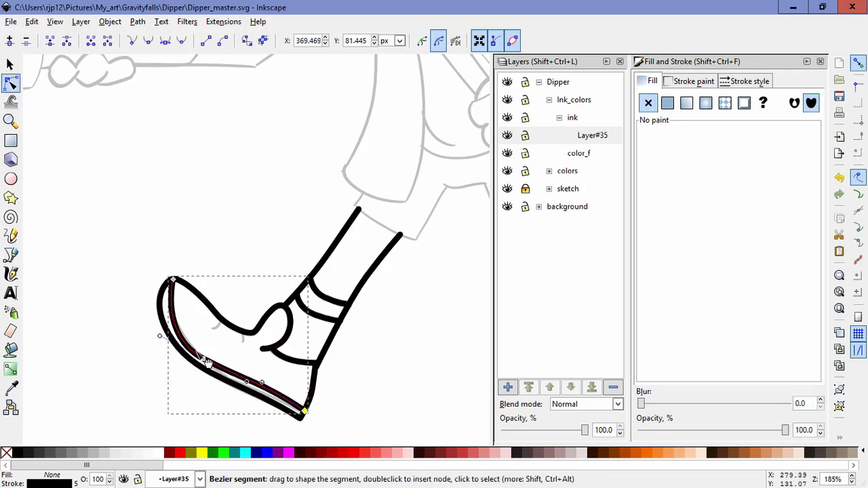
{"action": "mouse_move", "coordinate": [160, 335]}
{"action": "left_mouse_down"}
{"action": "mouse_move", "coordinate": [150, 310]}
{"action": "mouse_move", "coordinate": [155, 323]}
{"action": "left_mouse_up"}
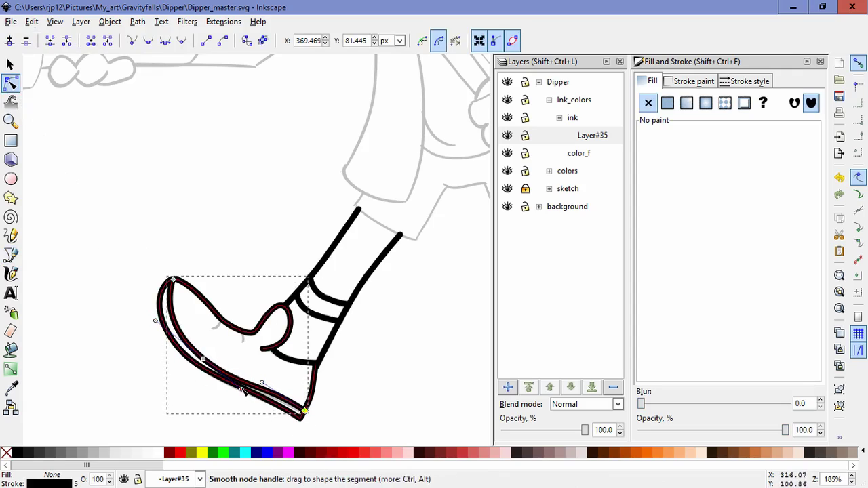
{"action": "left_click_drag", "start_coordinate": [243, 389], "coordinate": [237, 385]}
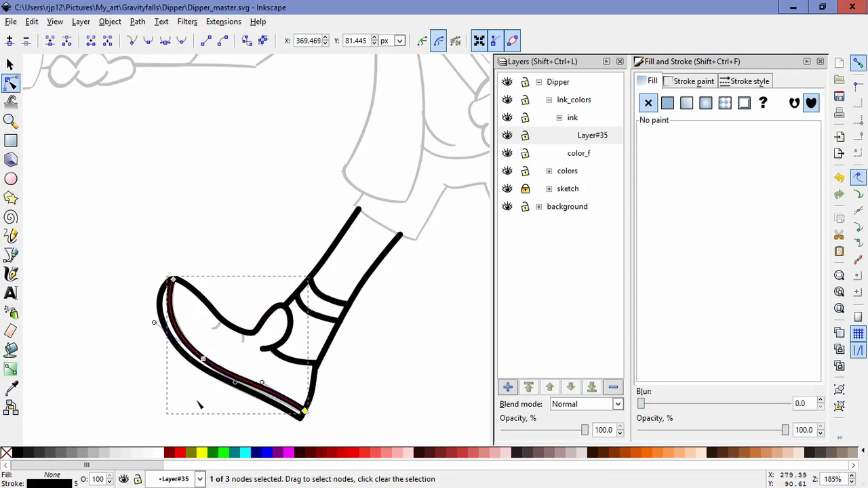
{"action": "left_click", "coordinate": [110, 387]}
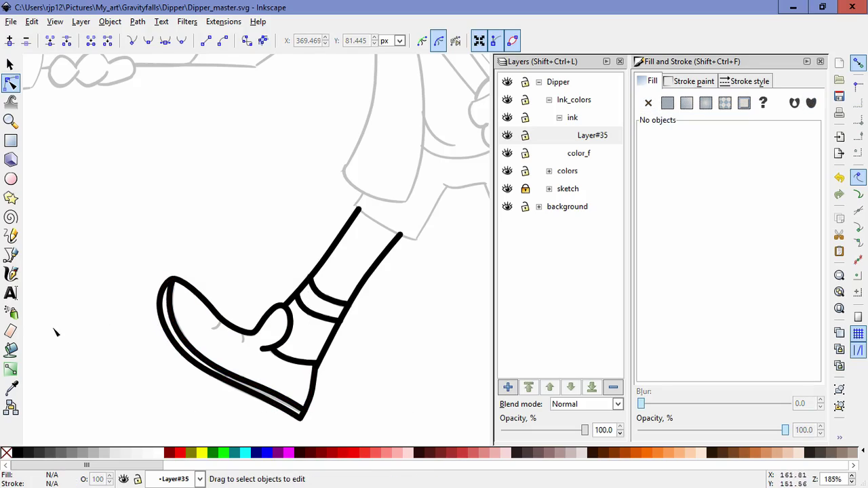
Step: Draw the short crease curve behind the toe cap of the left-hand shoe
{"action": "left_click", "coordinate": [11, 255]}
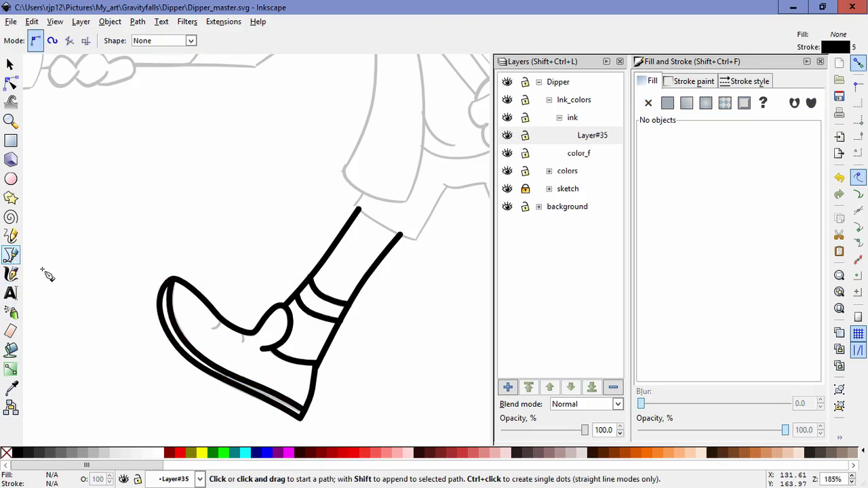
{"action": "left_click", "coordinate": [226, 325]}
{"action": "left_click_drag", "start_coordinate": [212, 328], "coordinate": [205, 332]}
{"action": "key", "text": "Return"}
{"action": "key", "text": "n"}
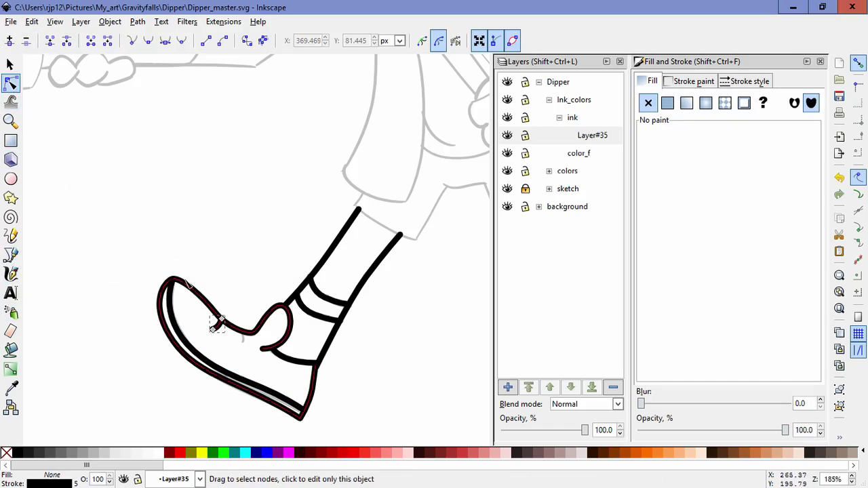
Step: Duplicate the left-hand shoe's crease curve and place the copy on the second crease mark nearer the tongue
{"action": "key", "text": "s"}
{"action": "key", "text": "ctrl+d"}
{"action": "mouse_move", "coordinate": [217, 328]}
{"action": "left_mouse_down"}
{"action": "mouse_move", "coordinate": [240, 342]}
{"action": "mouse_move", "coordinate": [233, 361]}
{"action": "mouse_move", "coordinate": [249, 349]}
{"action": "left_mouse_up"}
{"action": "left_click", "coordinate": [238, 341]}
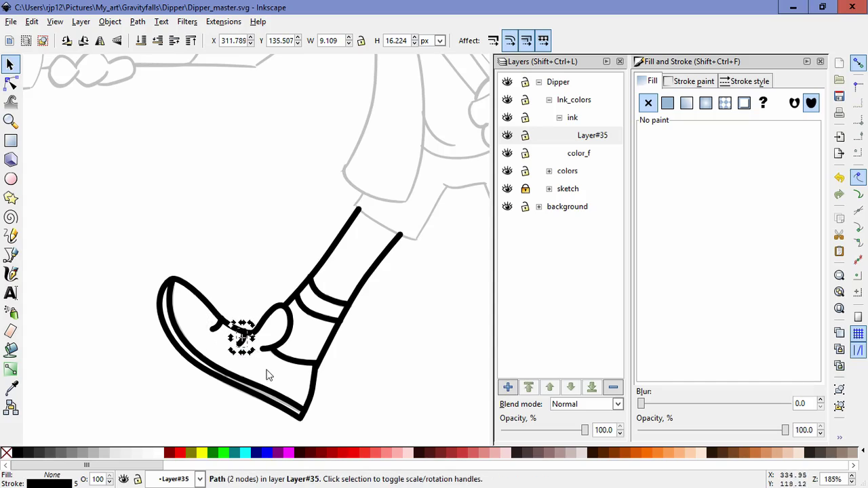
{"action": "left_click", "coordinate": [416, 363]}
Step: Trace the left-hand shorts leg along its hem, around the inner corner and up to the crotch
{"action": "left_click_drag", "start_coordinate": [441, 240], "coordinate": [281, 351]}
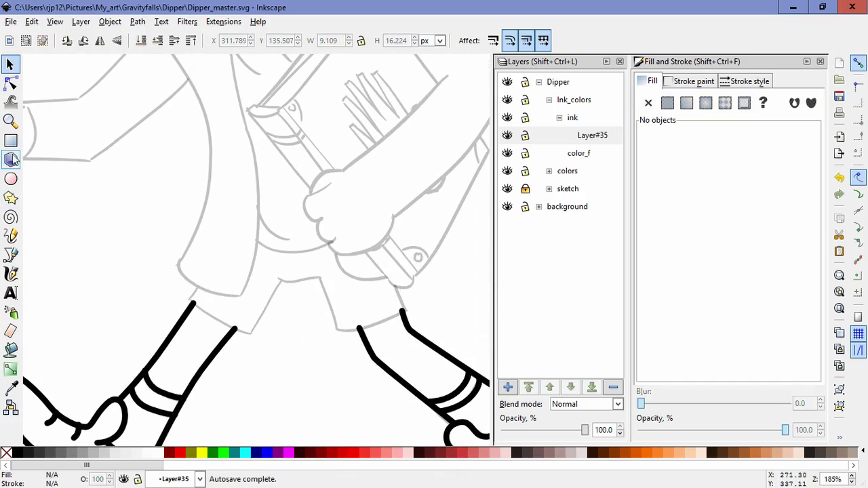
{"action": "left_click", "coordinate": [10, 83]}
{"action": "left_click", "coordinate": [11, 255]}
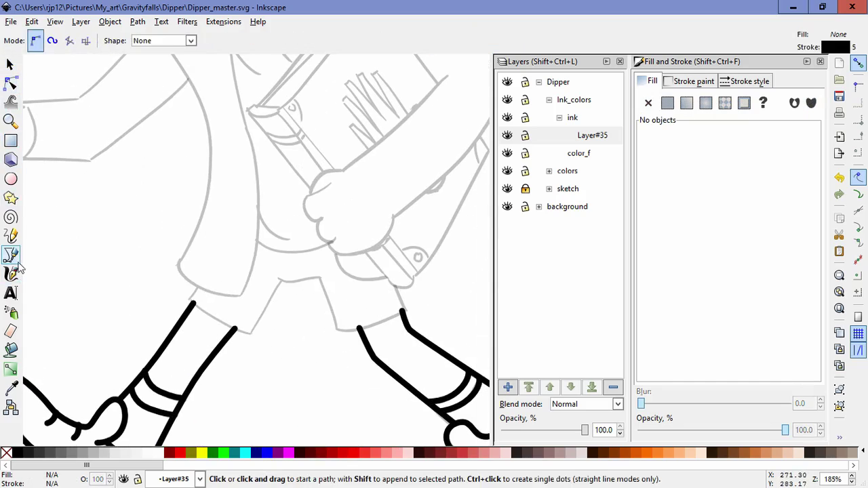
{"action": "left_click", "coordinate": [190, 299]}
{"action": "left_click_drag", "start_coordinate": [219, 322], "coordinate": [232, 326]}
{"action": "left_click", "coordinate": [250, 334]}
{"action": "left_click_drag", "start_coordinate": [263, 312], "coordinate": [275, 293]}
{"action": "double_click", "coordinate": [283, 280]}
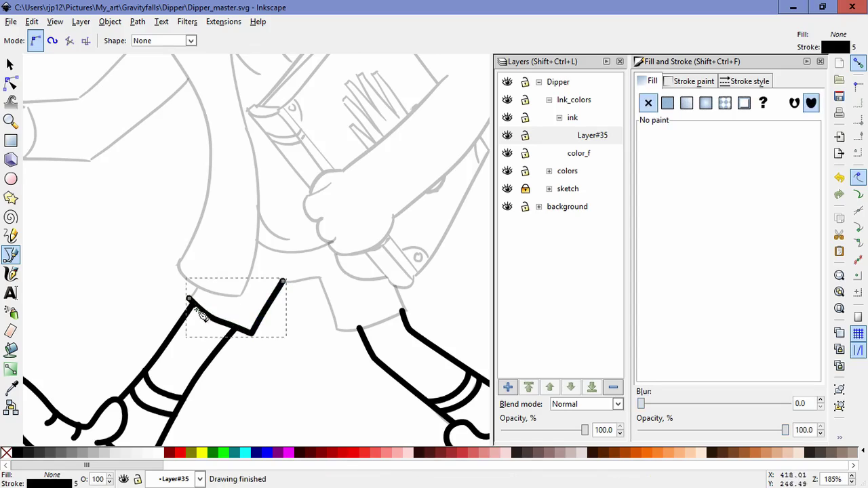
Step: Draw the short outer edge of the left-hand shorts leg from the hem corner up to the vest
{"action": "left_click", "coordinate": [190, 300]}
{"action": "left_click", "coordinate": [200, 288]}
{"action": "key", "text": "Return"}
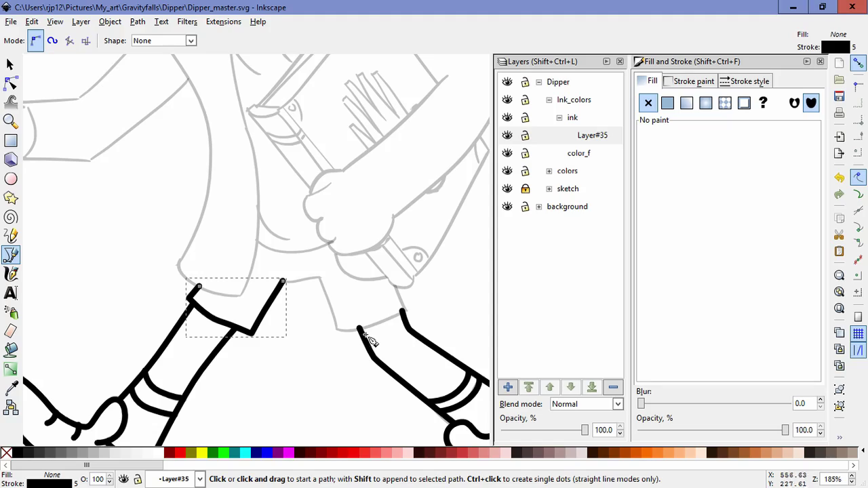
Step: Trace the right-hand shorts leg from its outer edge around the hem, up the inner edge and across the crotch
{"action": "left_click", "coordinate": [395, 284]}
{"action": "left_click", "coordinate": [403, 311]}
{"action": "left_click_drag", "start_coordinate": [360, 330], "coordinate": [340, 331]}
{"action": "left_click_drag", "start_coordinate": [328, 299], "coordinate": [330, 302]}
{"action": "left_click", "coordinate": [320, 278]}
{"action": "left_click_drag", "start_coordinate": [279, 279], "coordinate": [281, 281]}
{"action": "key", "text": "Return"}
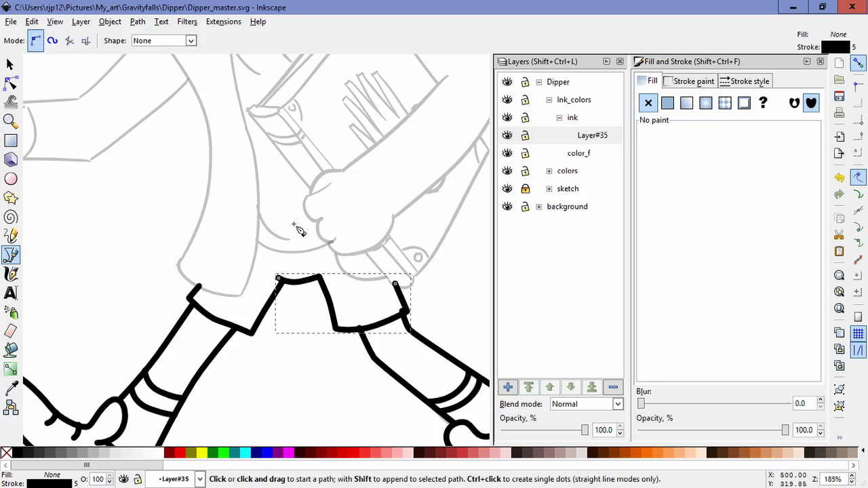
Step: Trace the left-hand vest panel from the chin down its front edge, around the hem and up the outer edge to the jaw
{"action": "scroll", "coordinate": [294, 225], "scroll_direction": "up", "scroll_amount": 4}
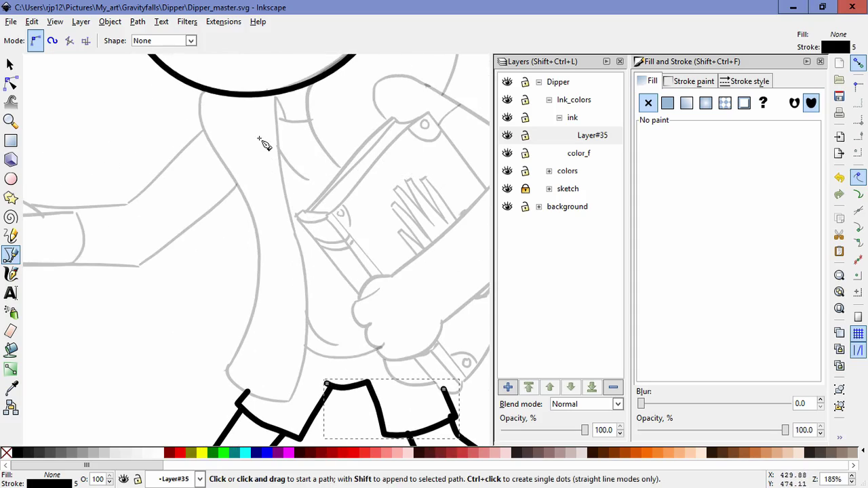
{"action": "left_click", "coordinate": [274, 92]}
{"action": "left_click_drag", "start_coordinate": [280, 171], "coordinate": [285, 183]}
{"action": "left_click_drag", "start_coordinate": [309, 339], "coordinate": [232, 387]}
{"action": "left_click", "coordinate": [287, 403]}
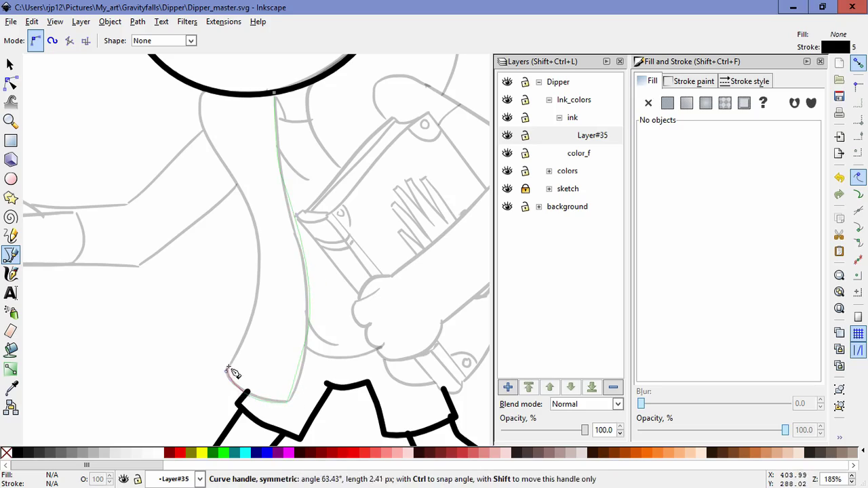
{"action": "left_click_drag", "start_coordinate": [260, 320], "coordinate": [258, 244]}
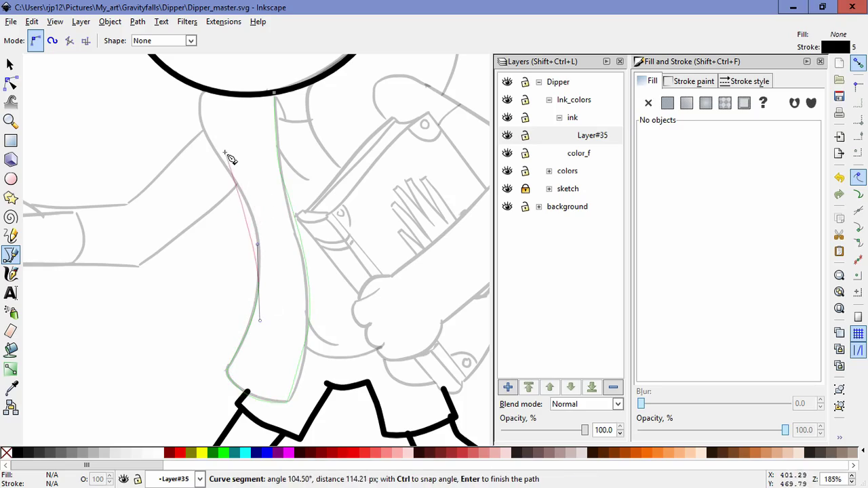
{"action": "left_click_drag", "start_coordinate": [233, 180], "coordinate": [206, 109]}
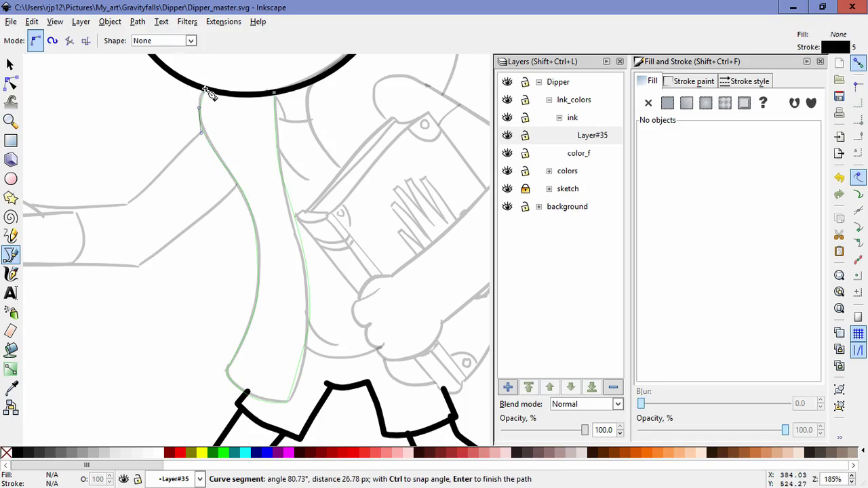
{"action": "left_click", "coordinate": [207, 90]}
Step: Reshape the vest panel's front edge by adjusting its upper and lower nodes and their handles to match the sketch
{"action": "left_click", "coordinate": [10, 82]}
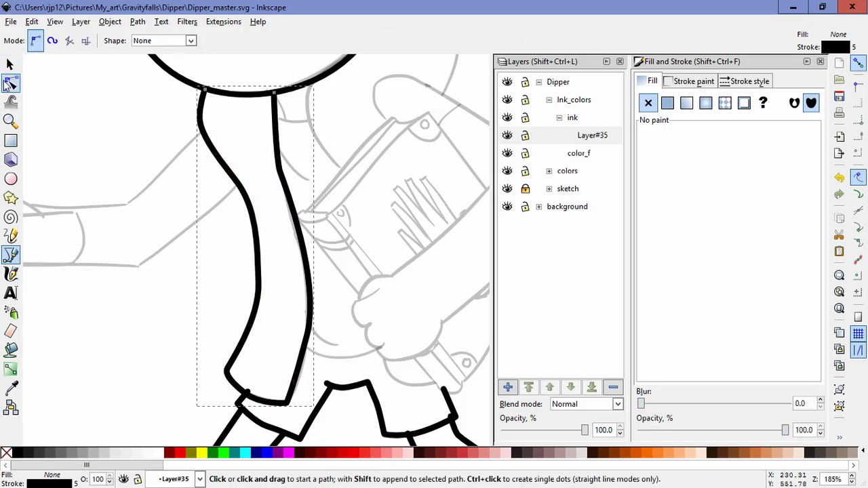
{"action": "left_click", "coordinate": [279, 171]}
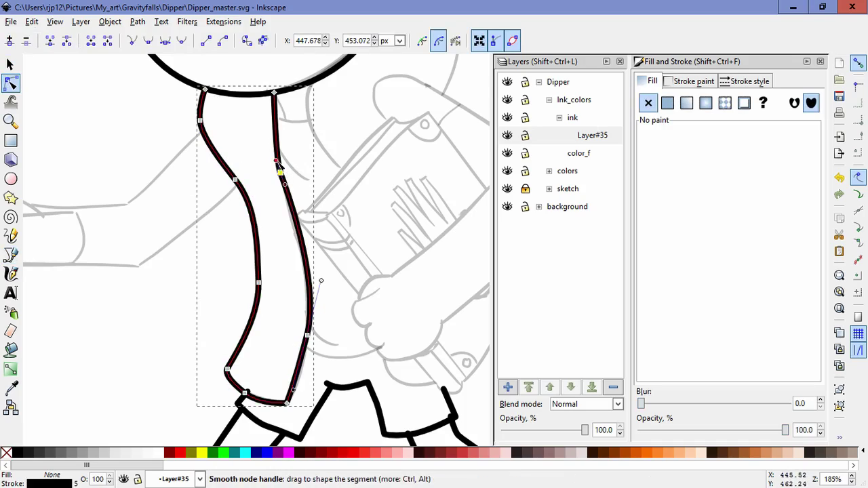
{"action": "left_click_drag", "start_coordinate": [276, 161], "coordinate": [268, 139]}
{"action": "left_click_drag", "start_coordinate": [307, 335], "coordinate": [308, 348]}
{"action": "left_click_drag", "start_coordinate": [323, 294], "coordinate": [314, 292]}
{"action": "left_click_drag", "start_coordinate": [301, 402], "coordinate": [305, 394]}
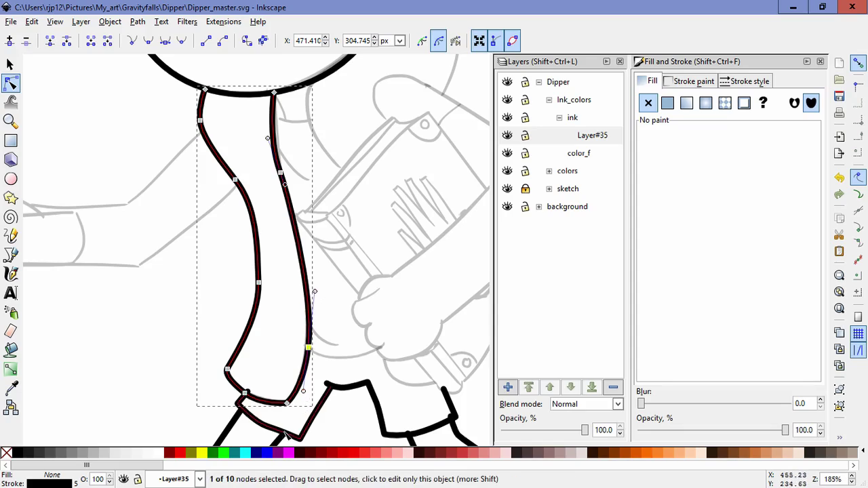
Step: Refine the vest panel's hem curve and the middle node of its outer edge to follow the sketch
{"action": "left_click", "coordinate": [244, 394]}
{"action": "left_click_drag", "start_coordinate": [260, 407], "coordinate": [267, 409]}
{"action": "left_click", "coordinate": [259, 283]}
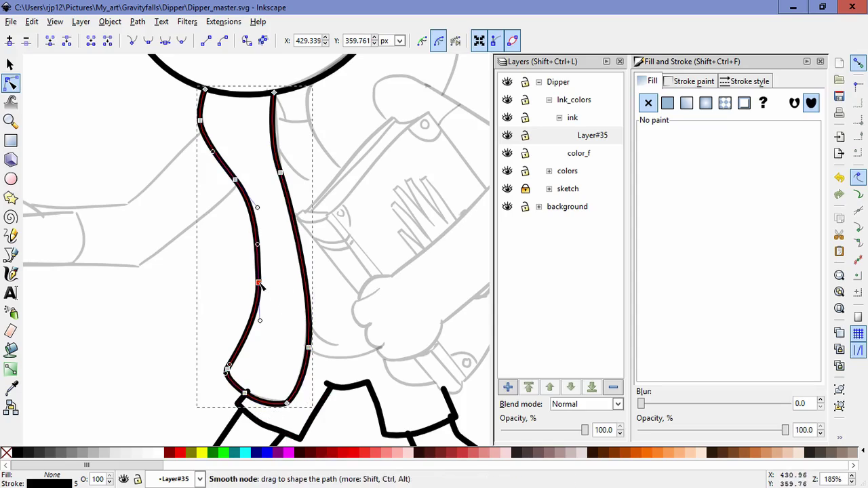
{"action": "left_click_drag", "start_coordinate": [260, 283], "coordinate": [261, 280]}
{"action": "mouse_move", "coordinate": [260, 242]}
{"action": "left_mouse_down"}
{"action": "mouse_move", "coordinate": [261, 226]}
{"action": "mouse_move", "coordinate": [263, 257]}
{"action": "left_mouse_up"}
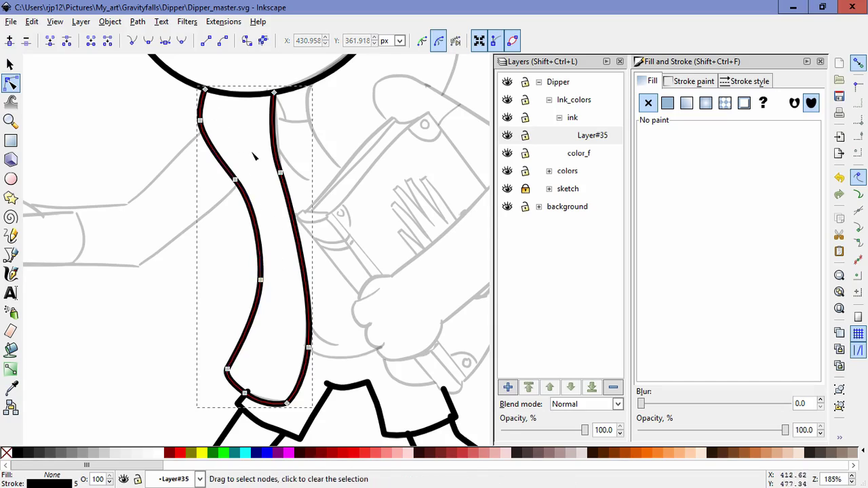
{"action": "left_click", "coordinate": [229, 271]}
Step: Trace the collar line from the hair behind the jaw, under the chin and down to the book's upper edge
{"action": "scroll", "coordinate": [227, 261], "scroll_direction": "down", "scroll_amount": 3}
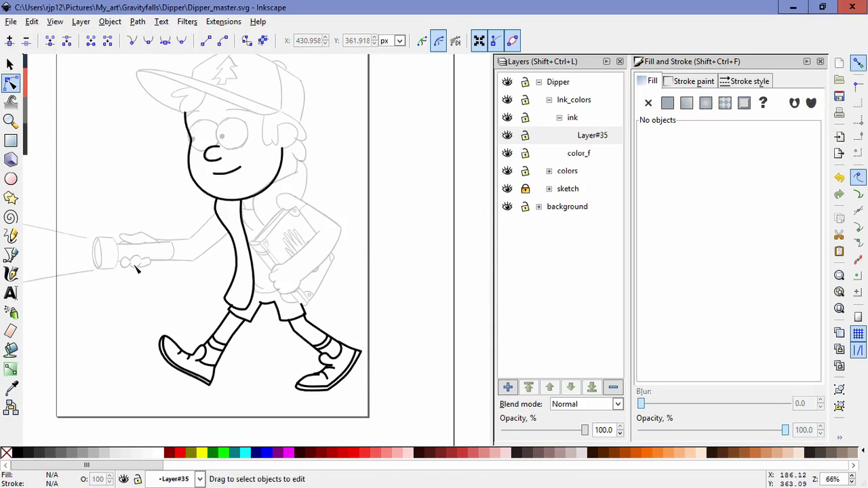
{"action": "scroll", "coordinate": [291, 275], "scroll_direction": "up", "scroll_amount": 4}
{"action": "scroll", "coordinate": [293, 216], "scroll_direction": "down", "scroll_amount": 2}
{"action": "key", "text": "space"}
{"action": "mouse_move", "coordinate": [279, 174]}
{"action": "left_mouse_down"}
{"action": "mouse_move", "coordinate": [271, 277]}
{"action": "mouse_move", "coordinate": [265, 271]}
{"action": "mouse_move", "coordinate": [222, 306]}
{"action": "left_mouse_up"}
{"action": "left_click", "coordinate": [10, 255]}
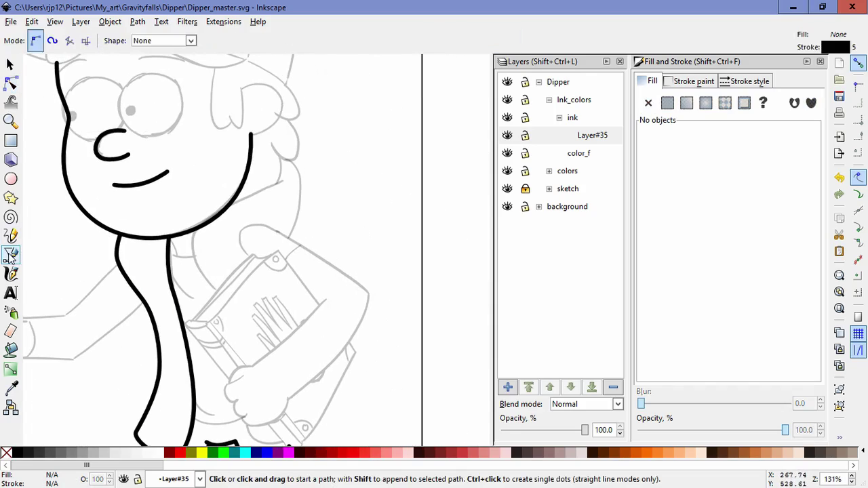
{"action": "left_click", "coordinate": [283, 180]}
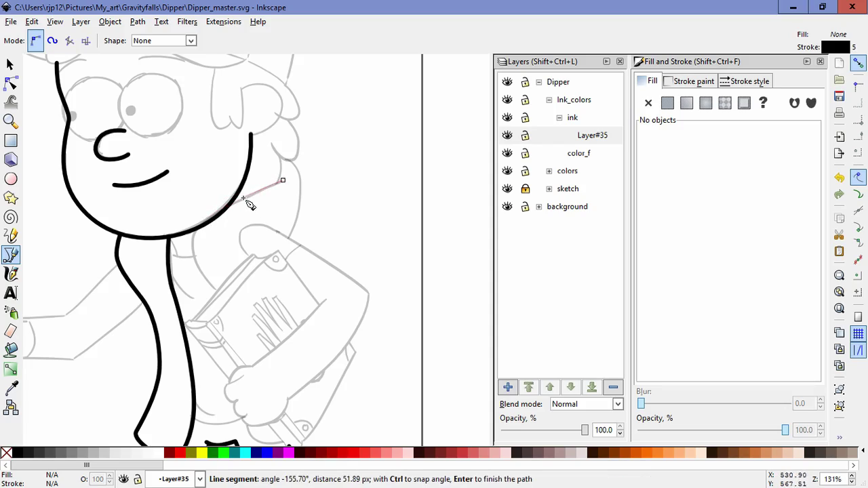
{"action": "left_click_drag", "start_coordinate": [246, 199], "coordinate": [196, 246]}
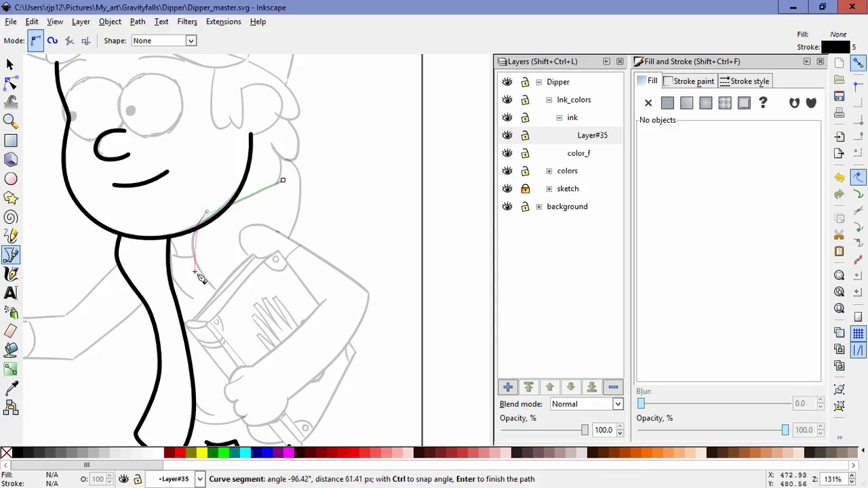
{"action": "left_click_drag", "start_coordinate": [215, 292], "coordinate": [257, 328]}
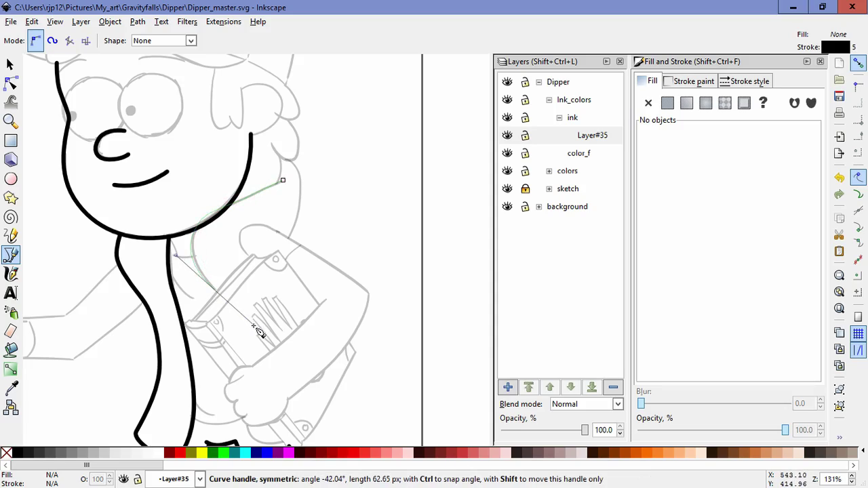
{"action": "key", "text": "Return"}
Step: Refine the collar line by adjusting its jaw and shoulder nodes and their handles to follow the sketch
{"action": "left_click", "coordinate": [11, 82]}
{"action": "left_click_drag", "start_coordinate": [195, 230], "coordinate": [192, 273]}
{"action": "left_click_drag", "start_coordinate": [204, 213], "coordinate": [206, 209]}
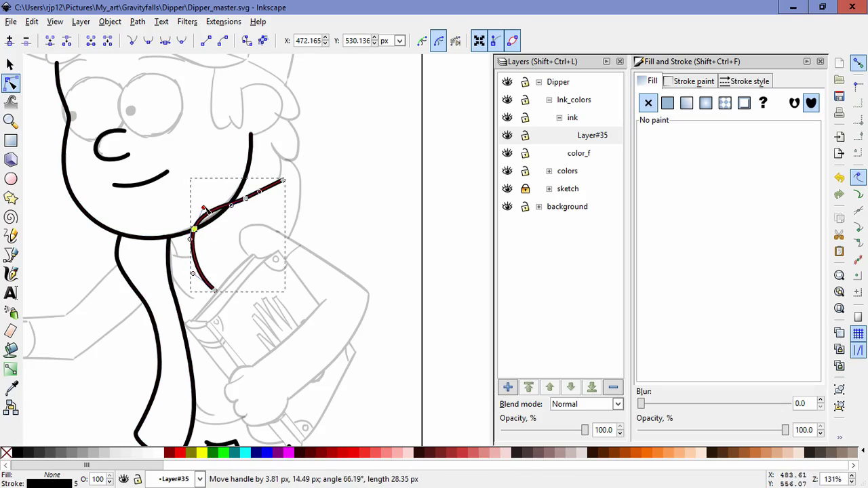
{"action": "left_click_drag", "start_coordinate": [188, 240], "coordinate": [185, 245]}
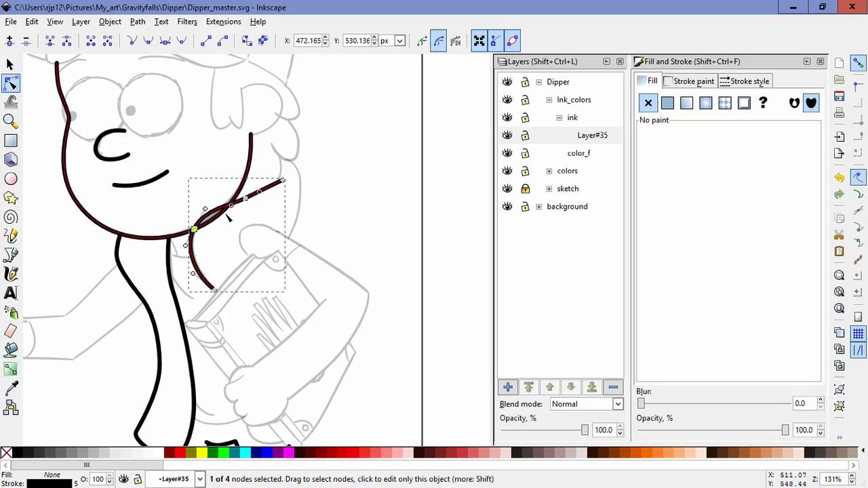
{"action": "left_click_drag", "start_coordinate": [234, 210], "coordinate": [273, 192]}
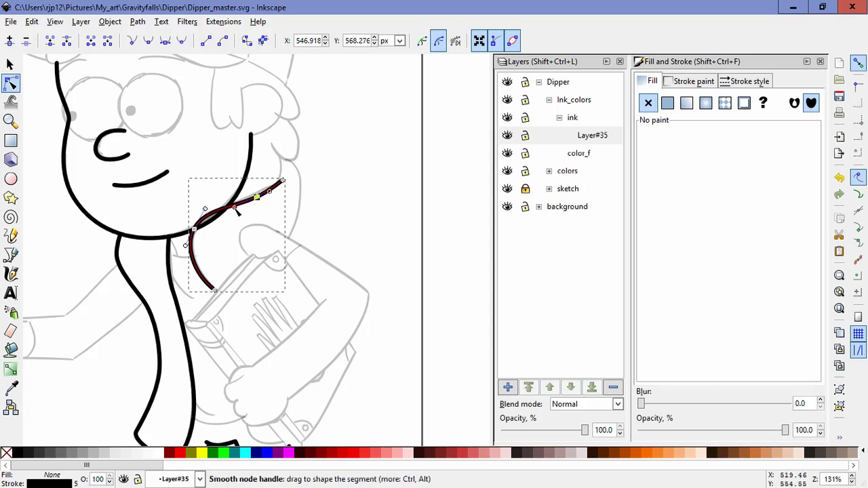
{"action": "left_click", "coordinate": [343, 257]}
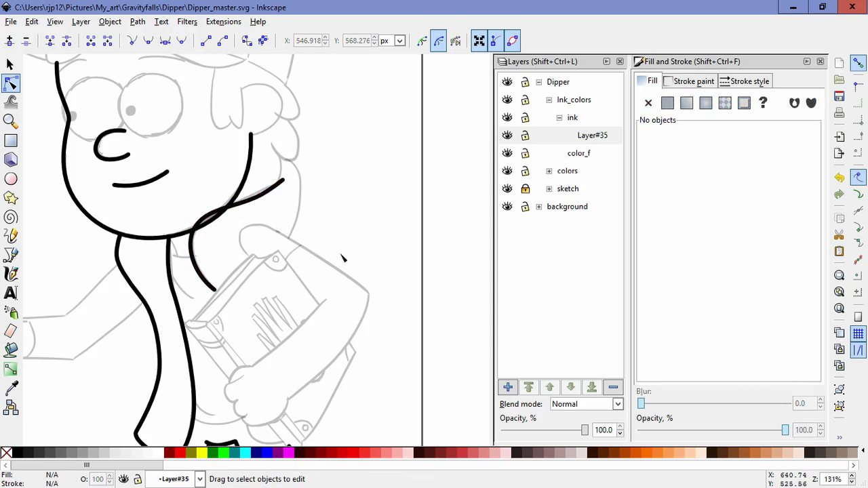
Step: Trace the back line from the hair behind the neck down to the shoulder and adjust its middle node
{"action": "left_click", "coordinate": [16, 253]}
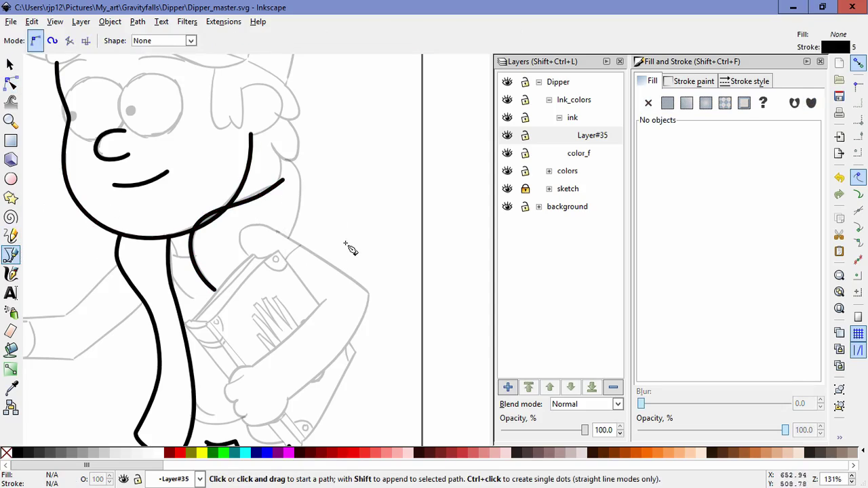
{"action": "left_click", "coordinate": [285, 159]}
{"action": "left_click_drag", "start_coordinate": [302, 178], "coordinate": [305, 195]}
{"action": "double_click", "coordinate": [290, 240]}
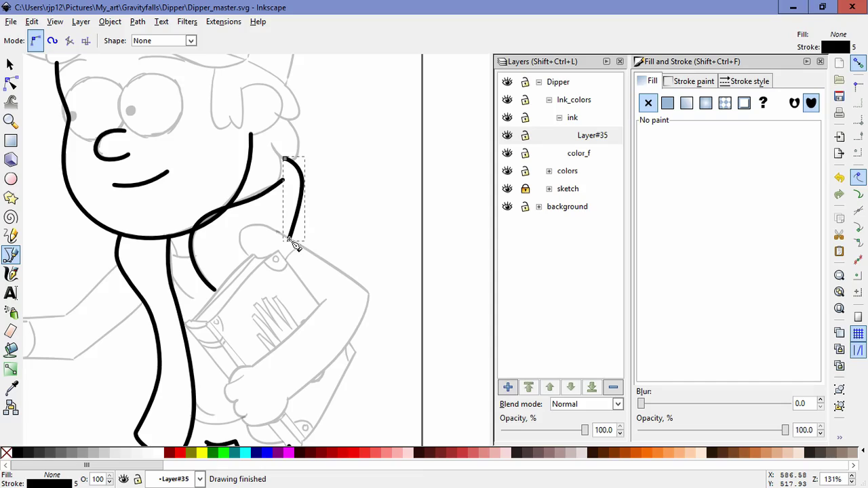
{"action": "key", "text": "n"}
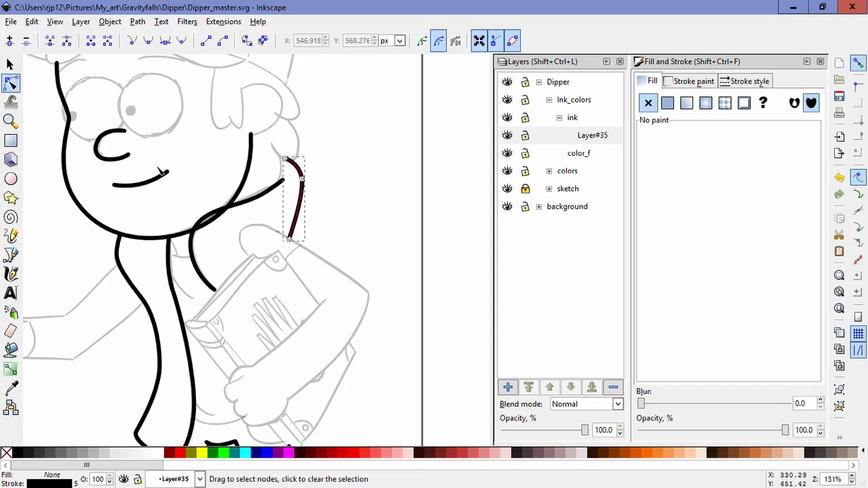
{"action": "left_click", "coordinate": [301, 186]}
{"action": "left_click_drag", "start_coordinate": [305, 172], "coordinate": [306, 179]}
{"action": "left_click", "coordinate": [351, 231]}
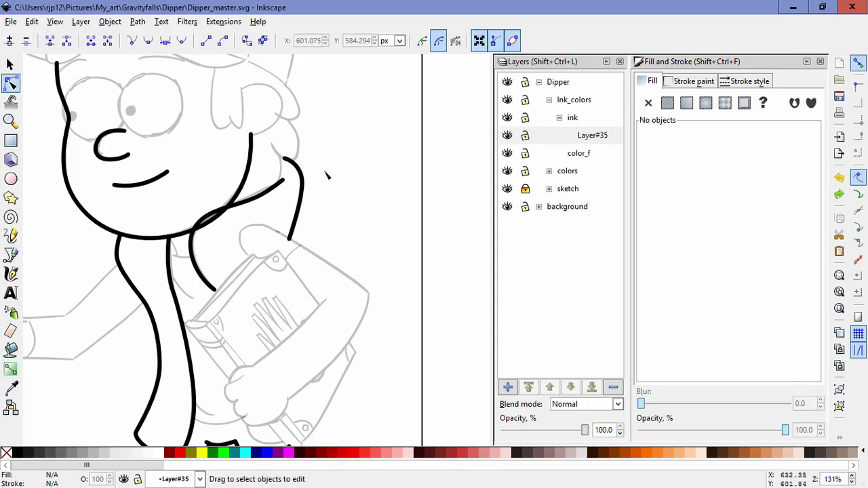
Step: Adjust the upper node of the vest panel's outer edge and its handle just below the chin
{"action": "left_click", "coordinate": [125, 271]}
{"action": "left_click", "coordinate": [118, 260]}
{"action": "left_click_drag", "start_coordinate": [116, 248], "coordinate": [118, 270]}
{"action": "left_click", "coordinate": [89, 294]}
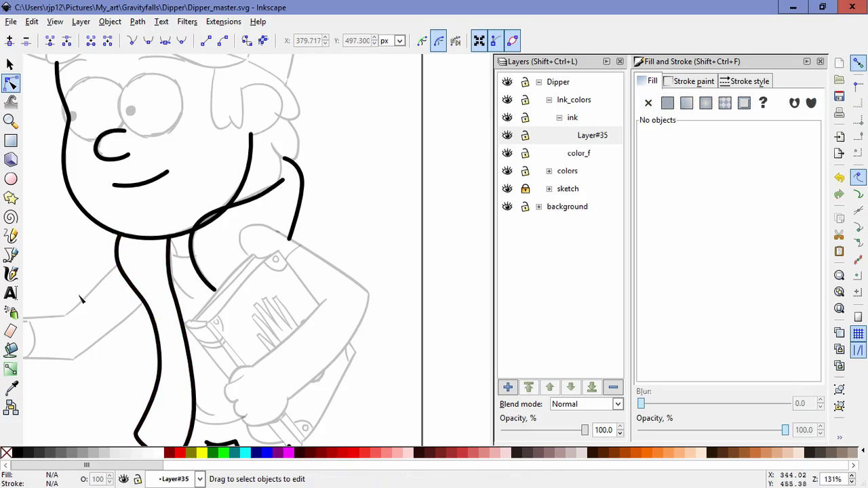
Step: Trace the short curved hem from below the hand holding the book to the outer edge of the right-hand shorts leg
{"action": "scroll", "coordinate": [364, 258], "scroll_direction": "down", "scroll_amount": 2}
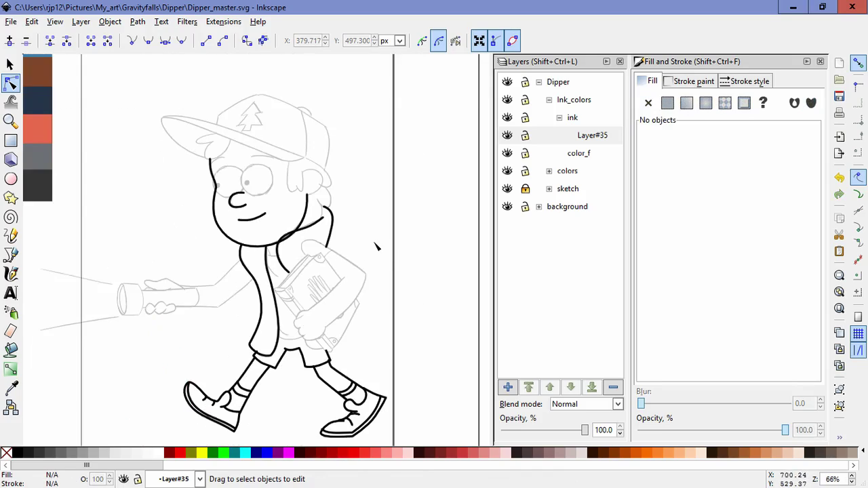
{"action": "scroll", "coordinate": [352, 346], "scroll_direction": "up", "scroll_amount": 3}
{"action": "key", "text": "b"}
{"action": "left_click", "coordinate": [231, 332]}
{"action": "left_click_drag", "start_coordinate": [262, 359], "coordinate": [274, 361]}
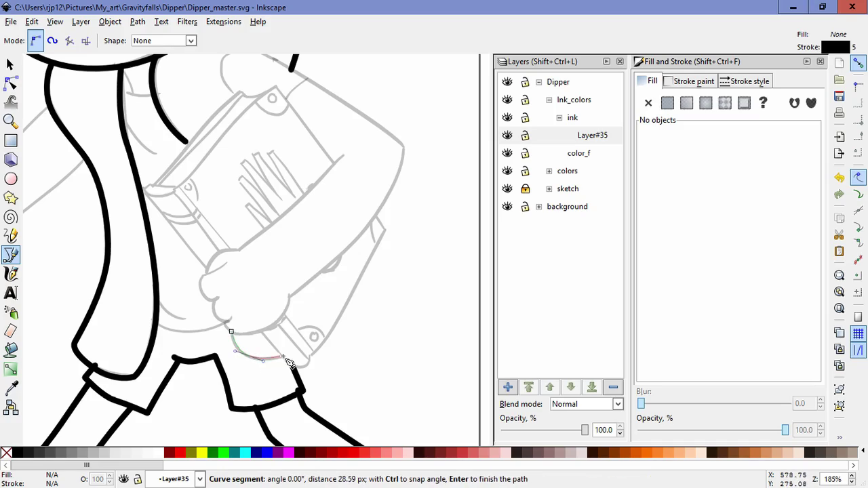
{"action": "double_click", "coordinate": [283, 356]}
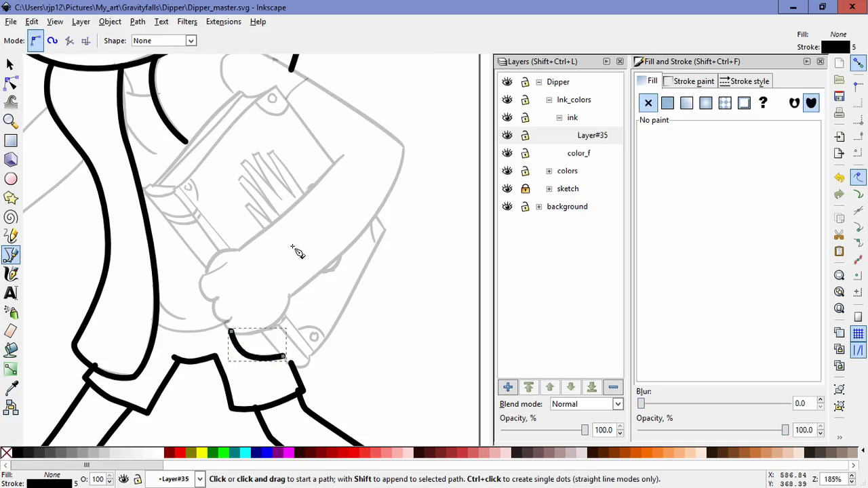
Step: Trace the cap brim from the side seam along its lower front edge to the tip and around the underside to the forehead
{"action": "scroll", "coordinate": [292, 248], "scroll_direction": "down", "scroll_amount": 2}
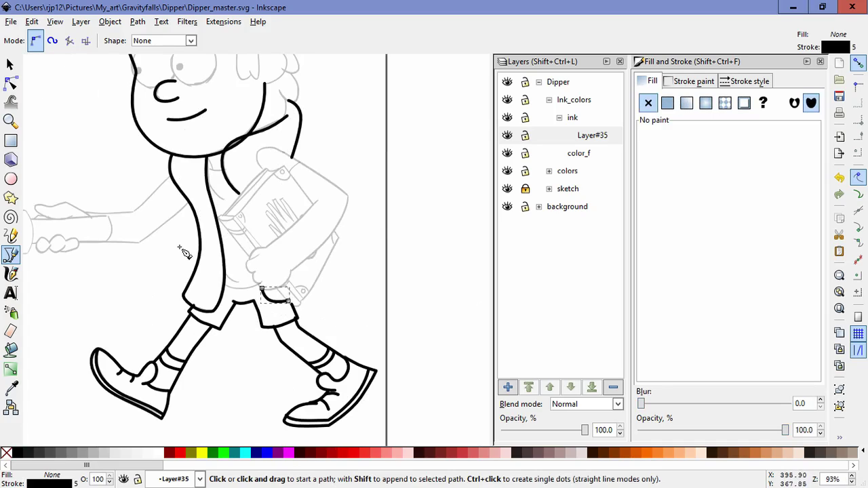
{"action": "scroll", "coordinate": [183, 236], "scroll_direction": "up", "scroll_amount": 6}
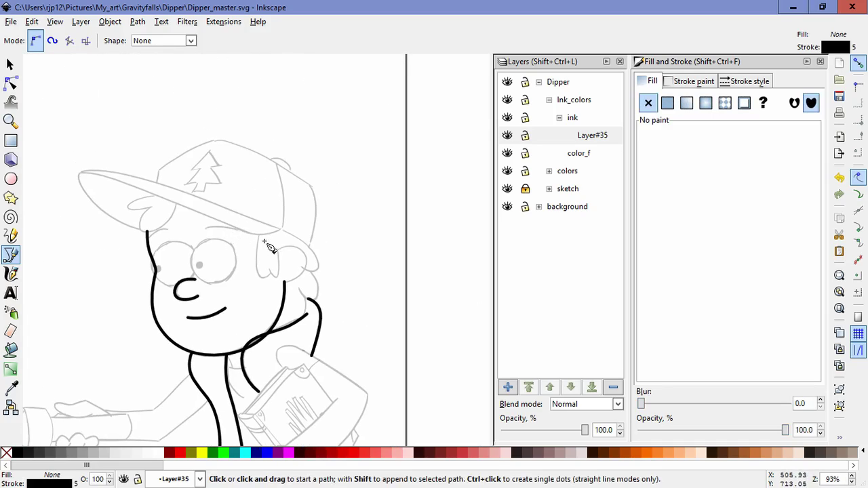
{"action": "scroll", "coordinate": [260, 253], "scroll_direction": "up", "scroll_amount": 3}
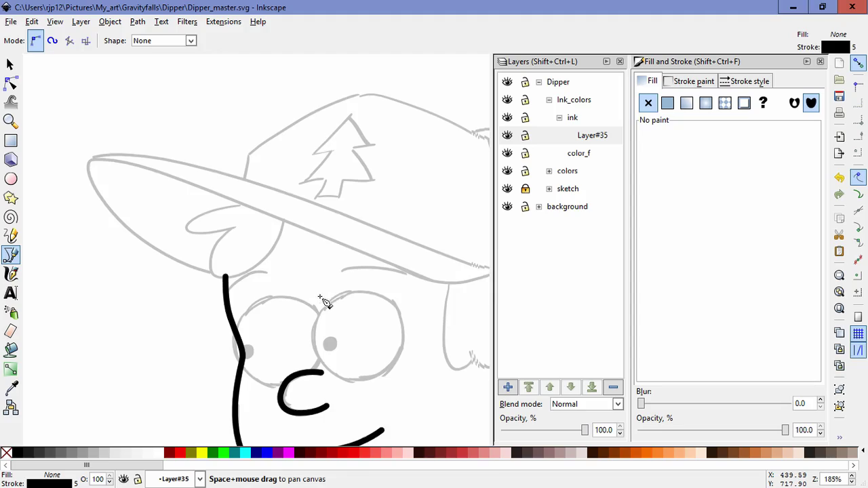
{"action": "scroll", "coordinate": [348, 302], "scroll_direction": "down", "scroll_amount": 1}
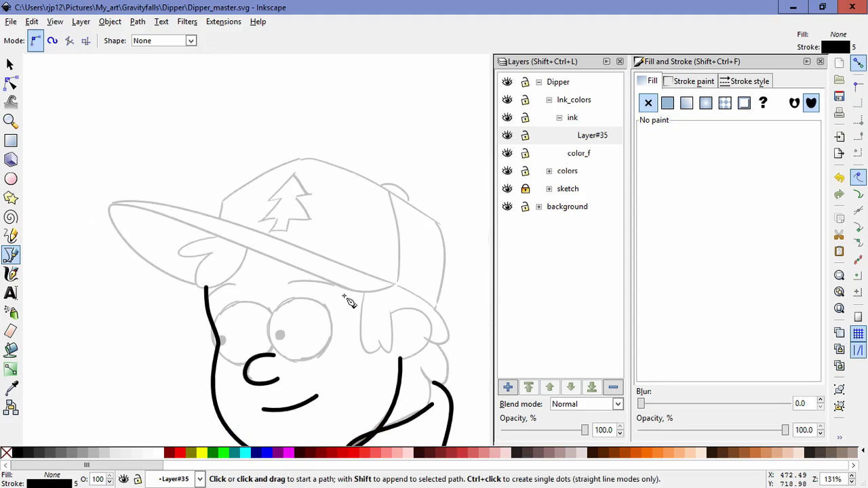
{"action": "left_click", "coordinate": [395, 284]}
{"action": "left_click_drag", "start_coordinate": [362, 292], "coordinate": [336, 290]}
{"action": "left_click_drag", "start_coordinate": [160, 214], "coordinate": [110, 214]}
{"action": "left_click_drag", "start_coordinate": [158, 270], "coordinate": [201, 290]}
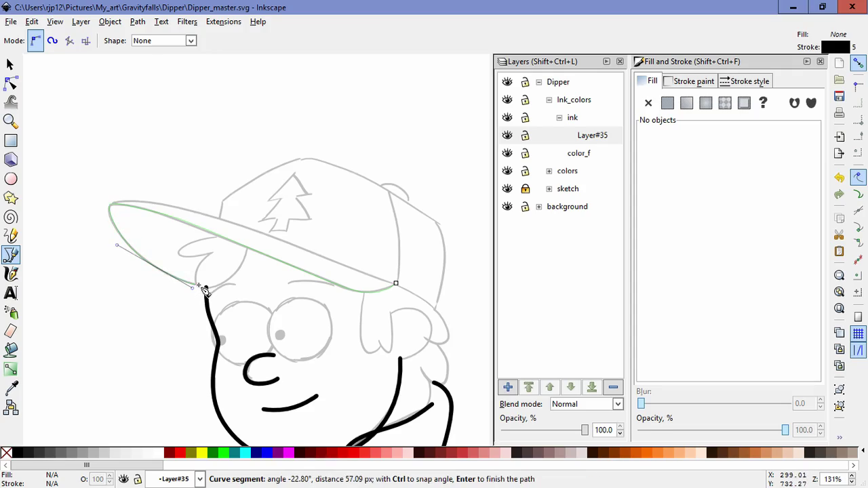
{"action": "key", "text": "Return"}
Step: Reshape the brim's tip and front edge by moving their nodes and handles to match the sketch
{"action": "key", "text": "n"}
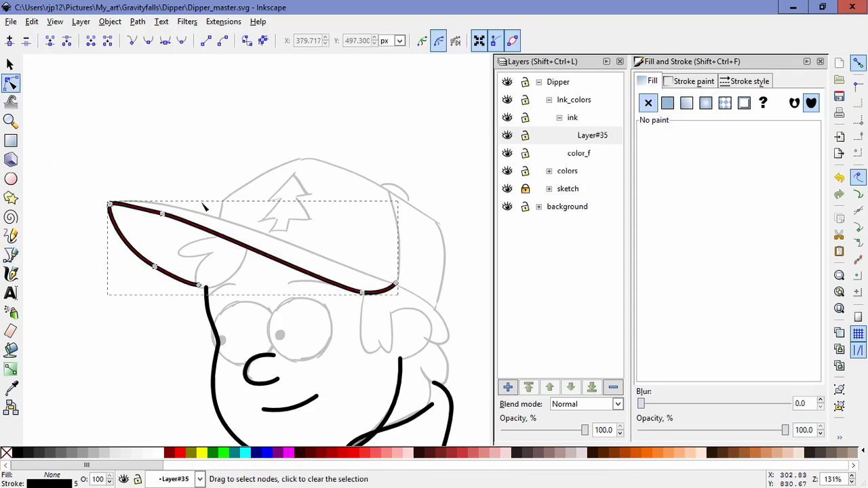
{"action": "left_click", "coordinate": [163, 214]}
{"action": "left_click_drag", "start_coordinate": [200, 228], "coordinate": [153, 217]}
{"action": "scroll", "coordinate": [122, 221], "scroll_direction": "up", "scroll_amount": 4}
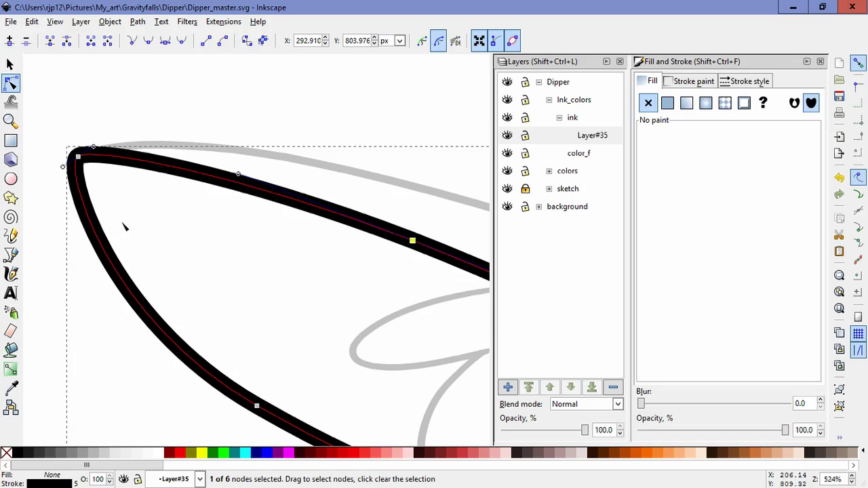
{"action": "left_click", "coordinate": [100, 174]}
{"action": "left_click_drag", "start_coordinate": [78, 157], "coordinate": [99, 146]}
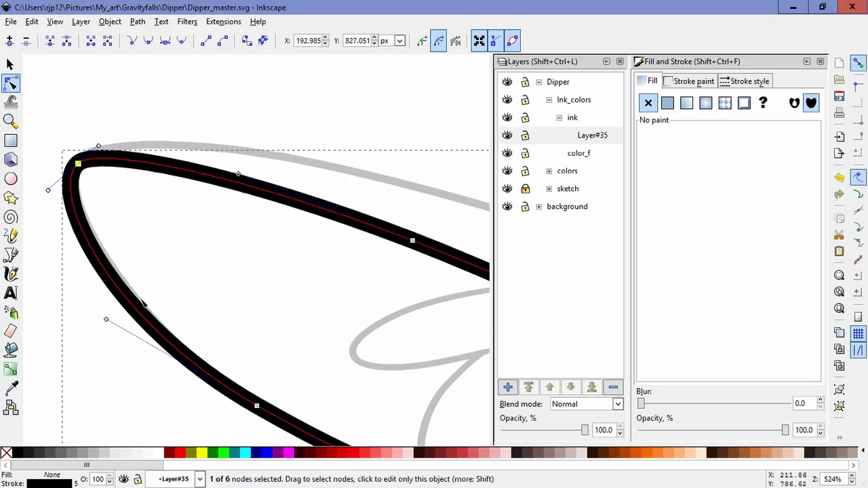
{"action": "left_click_drag", "start_coordinate": [106, 320], "coordinate": [122, 325]}
{"action": "double_click", "coordinate": [247, 285]}
{"action": "scroll", "coordinate": [345, 334], "scroll_direction": "down", "scroll_amount": 5}
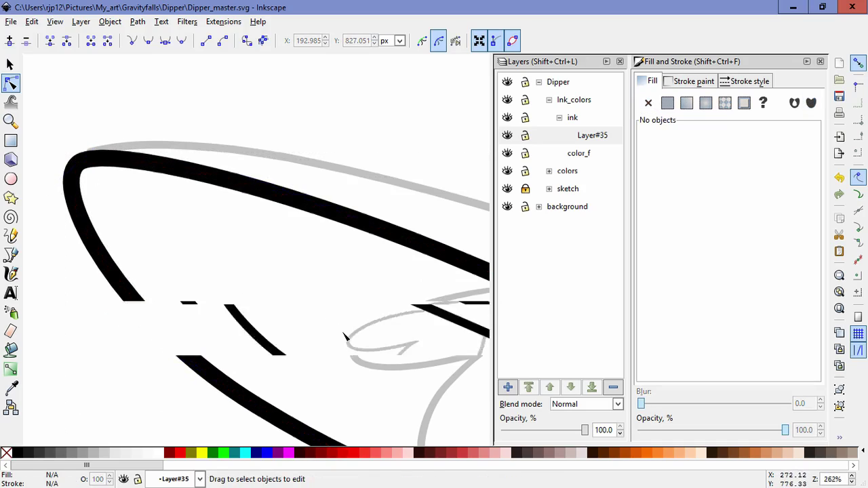
Step: Trace the cap's lower rim from the back corner past the side seam and along the brim's upper edge to its tip
{"action": "left_click_drag", "start_coordinate": [381, 361], "coordinate": [194, 293]}
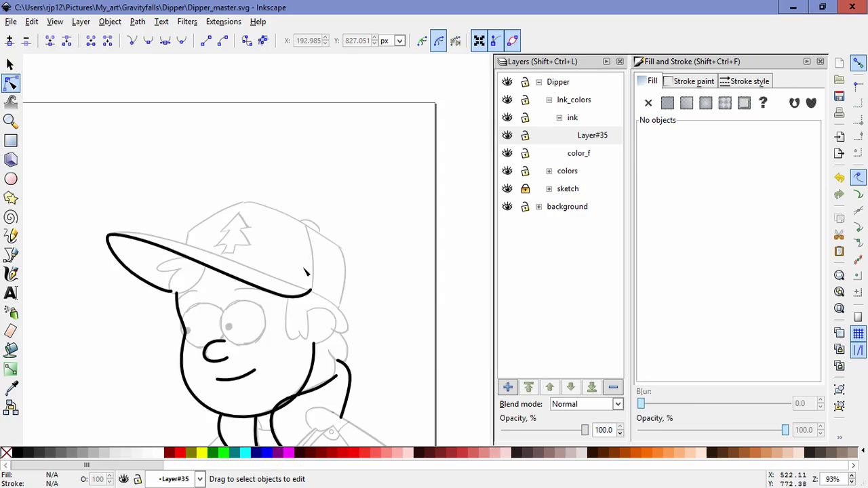
{"action": "scroll", "coordinate": [305, 271], "scroll_direction": "up", "scroll_amount": 1}
{"action": "left_click", "coordinate": [10, 255]}
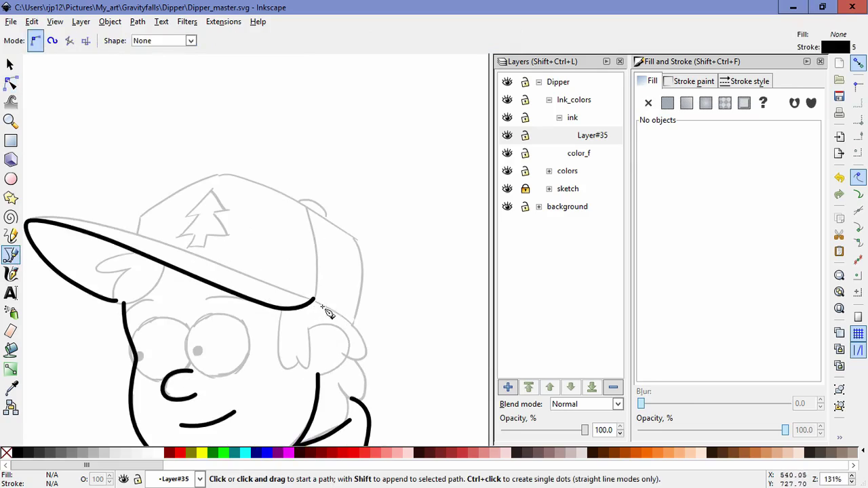
{"action": "left_click", "coordinate": [353, 326]}
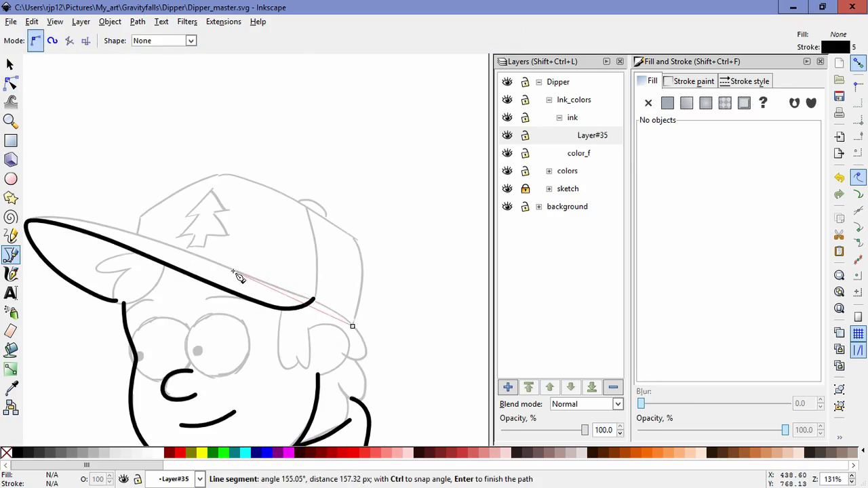
{"action": "left_click_drag", "start_coordinate": [314, 301], "coordinate": [281, 287]}
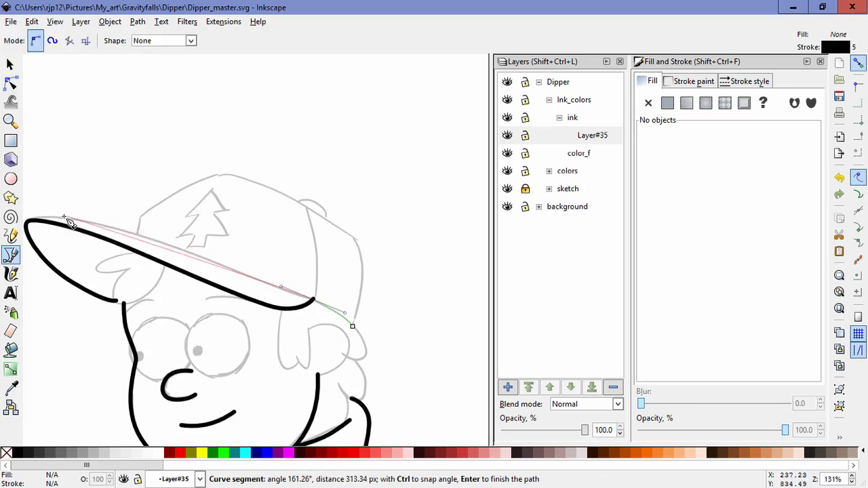
{"action": "left_click_drag", "start_coordinate": [122, 234], "coordinate": [85, 228]}
{"action": "left_click_drag", "start_coordinate": [30, 222], "coordinate": [22, 231]}
{"action": "key", "text": "Return"}
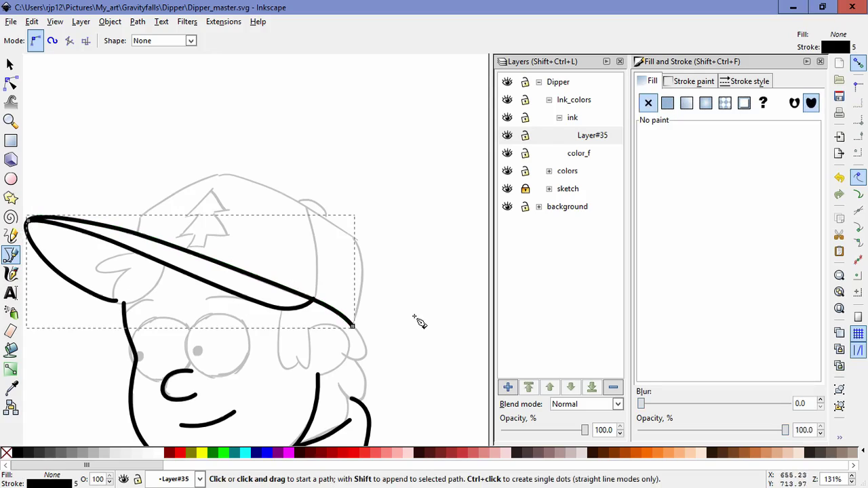
Step: Trace the cap's crown from the brim up over the peak and down the back to the rim's rear corner
{"action": "left_click", "coordinate": [137, 234]}
{"action": "left_click_drag", "start_coordinate": [139, 217], "coordinate": [141, 218]}
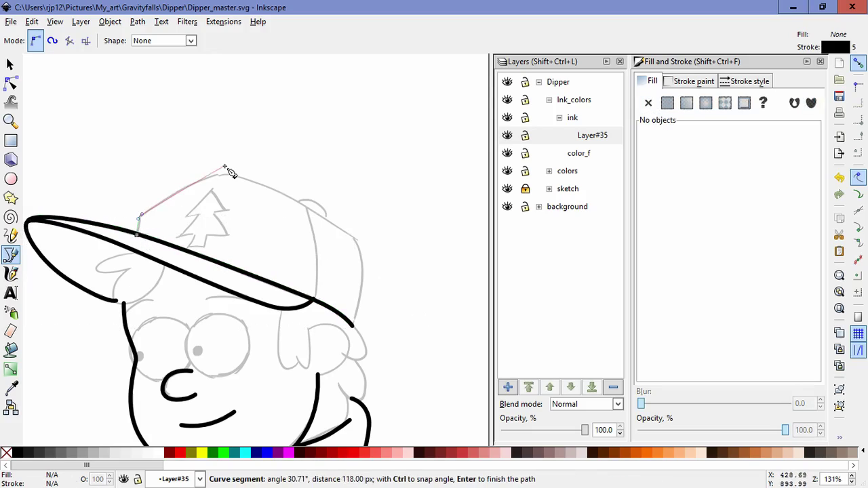
{"action": "left_click_drag", "start_coordinate": [221, 175], "coordinate": [237, 175]}
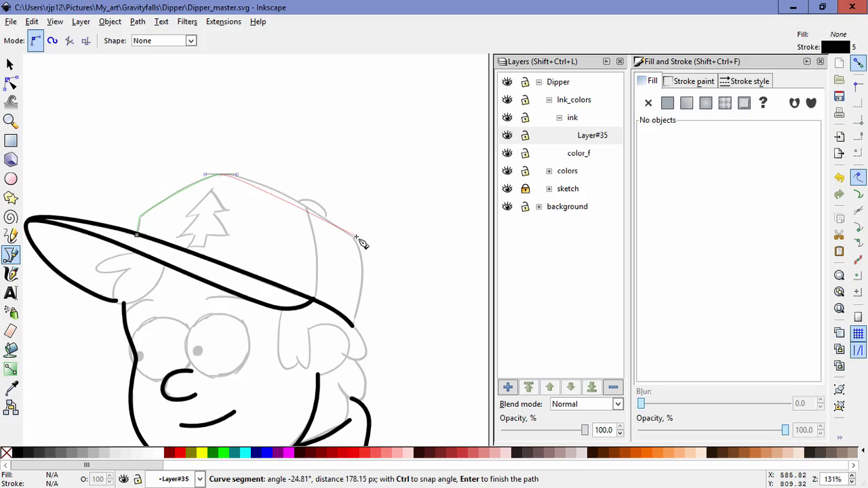
{"action": "left_click_drag", "start_coordinate": [353, 237], "coordinate": [362, 243]}
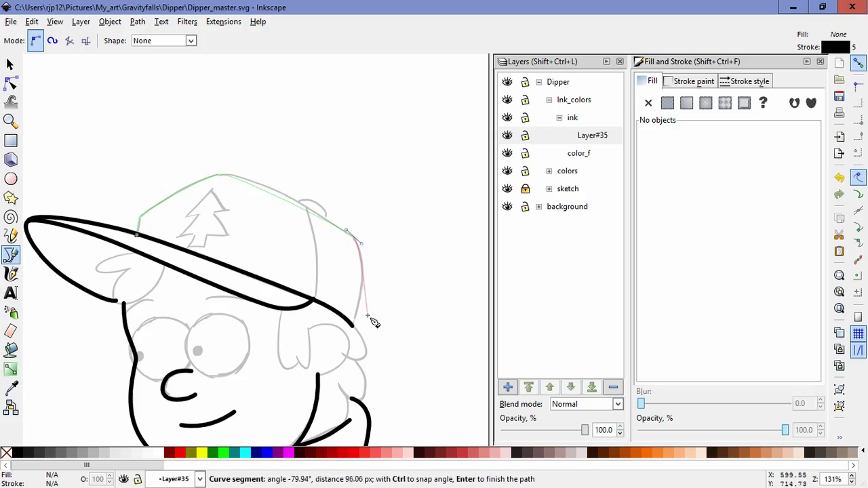
{"action": "left_click_drag", "start_coordinate": [353, 326], "coordinate": [342, 363]}
{"action": "key", "text": "Return"}
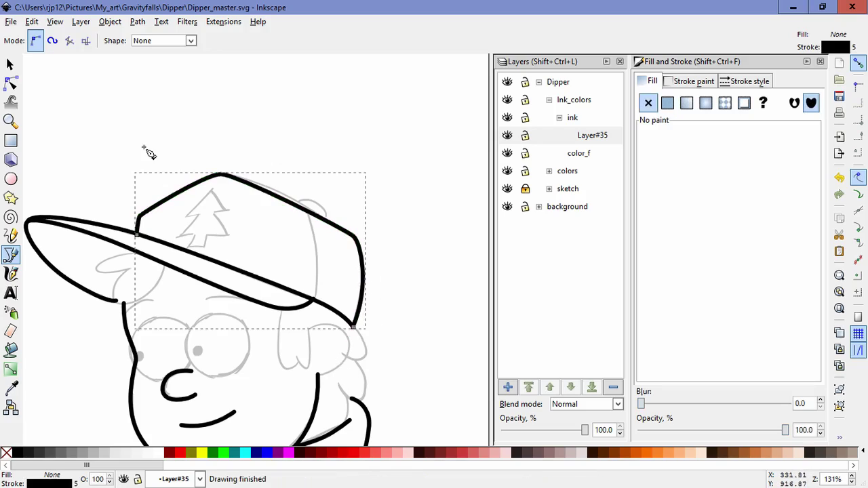
Step: Reshape the cap crown by adjusting its nodes and handles at the peak and rear corner to match the sketch
{"action": "key", "text": "n"}
{"action": "left_click_drag", "start_coordinate": [246, 188], "coordinate": [246, 179]}
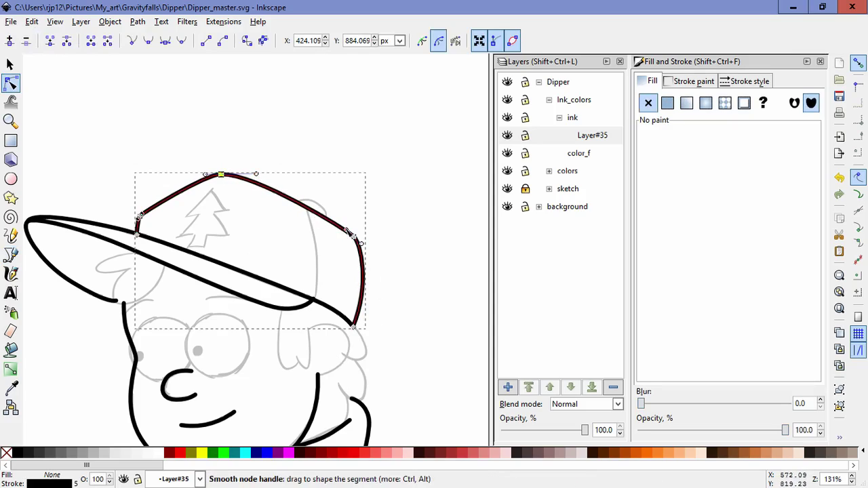
{"action": "left_click_drag", "start_coordinate": [347, 231], "coordinate": [346, 227]}
{"action": "left_click", "coordinate": [245, 234]}
{"action": "left_click", "coordinate": [245, 234]}
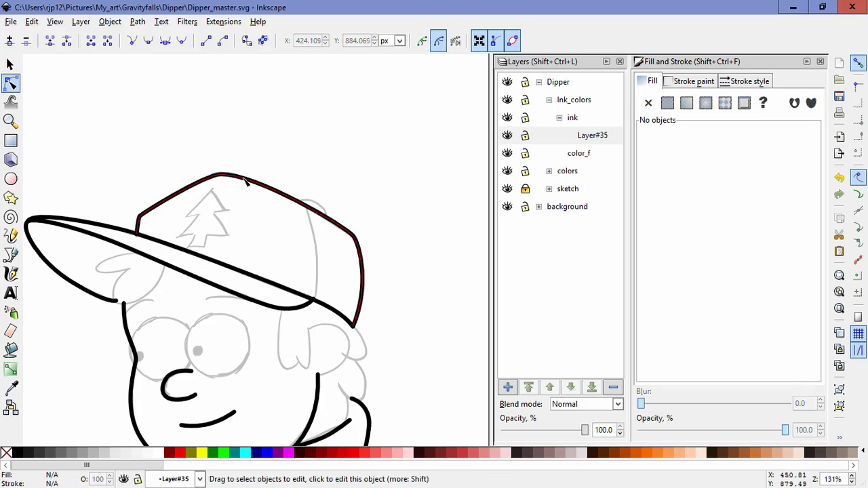
{"action": "left_click", "coordinate": [222, 176]}
{"action": "left_click_drag", "start_coordinate": [222, 177], "coordinate": [210, 177]}
{"action": "left_click", "coordinate": [302, 155]}
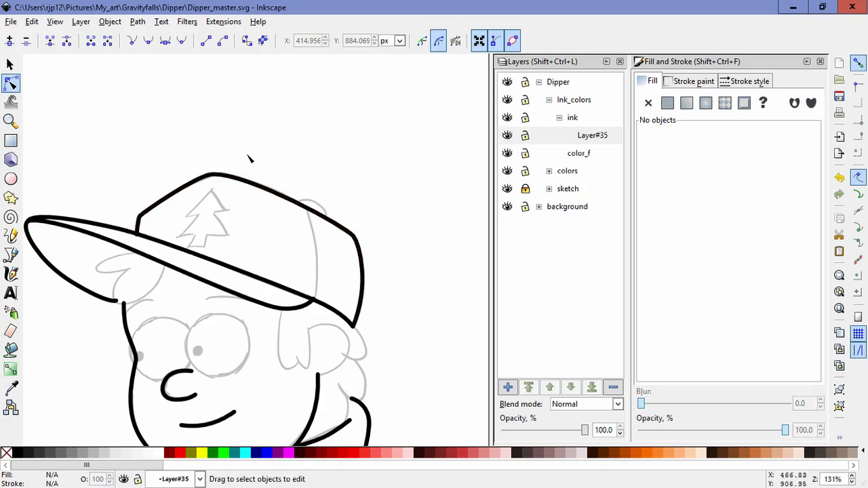
Step: Trace the small rounded button on top of the cap as an arc starting and ending on the crown line
{"action": "left_click", "coordinate": [12, 274]}
{"action": "left_click", "coordinate": [11, 255]}
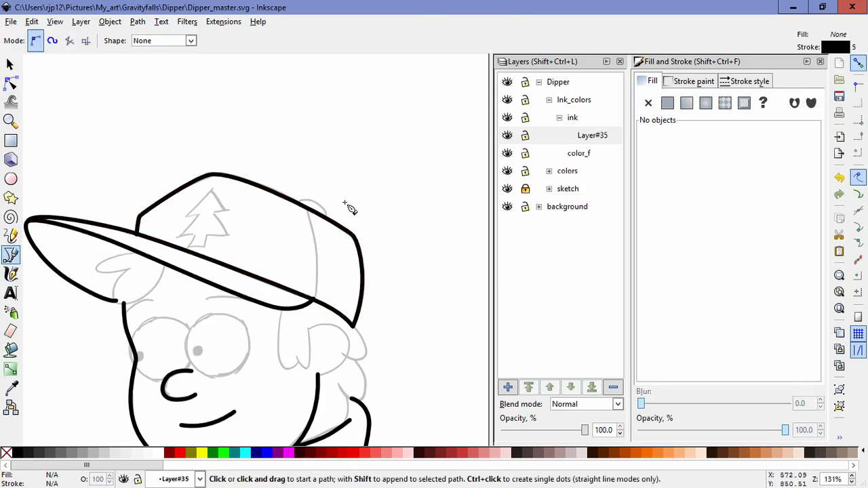
{"action": "scroll", "coordinate": [333, 211], "scroll_direction": "up", "scroll_amount": 3}
{"action": "left_click", "coordinate": [206, 199]}
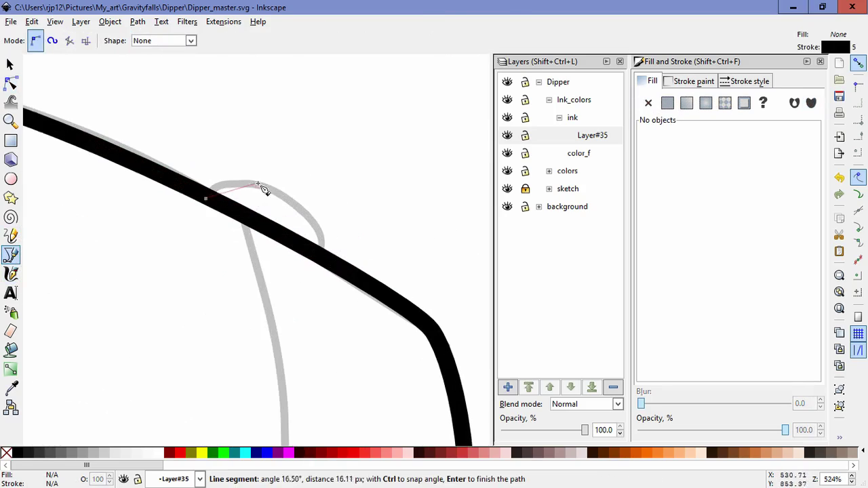
{"action": "left_click_drag", "start_coordinate": [272, 189], "coordinate": [320, 212]}
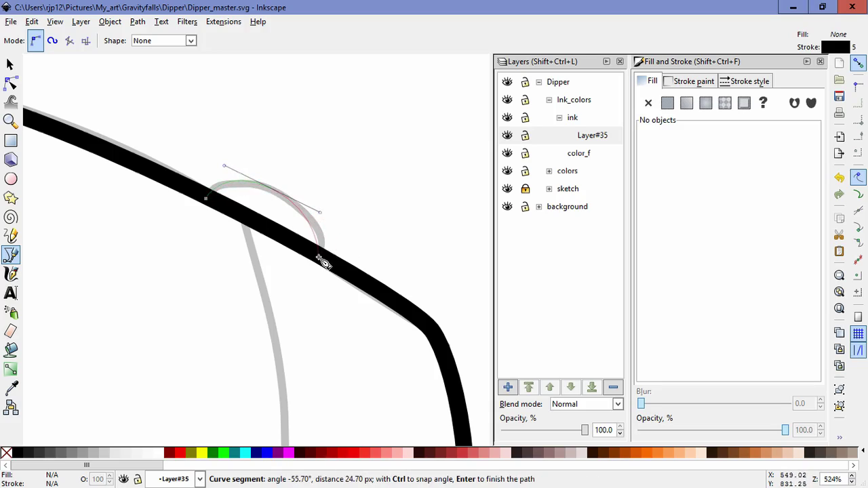
{"action": "double_click", "coordinate": [315, 256]}
Step: Reshape the cap button's arc by moving its end nodes and handles to fit the sketched bump
{"action": "left_click", "coordinate": [11, 82]}
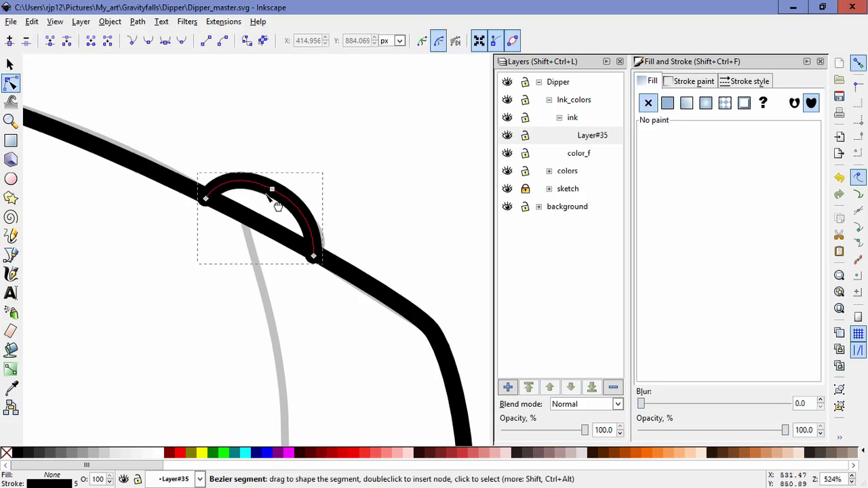
{"action": "left_click_drag", "start_coordinate": [324, 215], "coordinate": [341, 221]}
{"action": "left_click_drag", "start_coordinate": [314, 256], "coordinate": [309, 248]}
{"action": "left_click_drag", "start_coordinate": [207, 199], "coordinate": [220, 202]}
{"action": "mouse_move", "coordinate": [225, 166]}
{"action": "left_mouse_down"}
{"action": "mouse_move", "coordinate": [213, 164]}
{"action": "mouse_move", "coordinate": [220, 166]}
{"action": "left_mouse_up"}
{"action": "left_click_drag", "start_coordinate": [342, 221], "coordinate": [346, 225]}
{"action": "double_click", "coordinate": [384, 252]}
Step: Trace the cap's side seam from the button down to the lower rim
{"action": "scroll", "coordinate": [384, 254], "scroll_direction": "down", "scroll_amount": 4}
{"action": "left_click_drag", "start_coordinate": [332, 260], "coordinate": [281, 199]}
{"action": "left_click", "coordinate": [10, 255]}
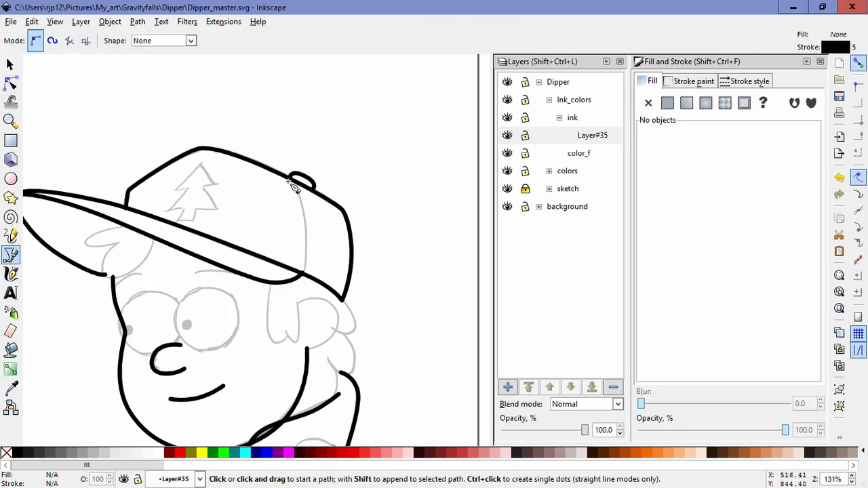
{"action": "left_click", "coordinate": [295, 181]}
{"action": "left_click_drag", "start_coordinate": [307, 238], "coordinate": [307, 256]}
{"action": "double_click", "coordinate": [304, 274]}
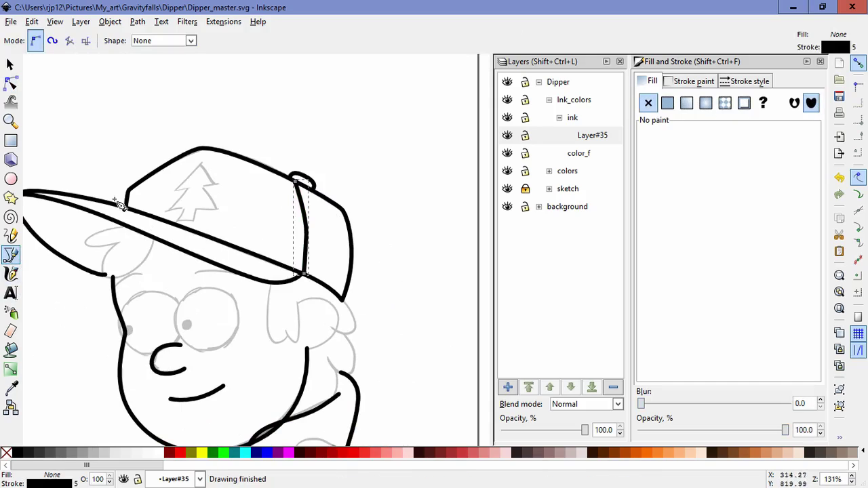
Step: Smooth the side seam's curve by adjusting its middle node and handles
{"action": "left_click", "coordinate": [10, 82]}
{"action": "left_click_drag", "start_coordinate": [310, 226], "coordinate": [308, 256]}
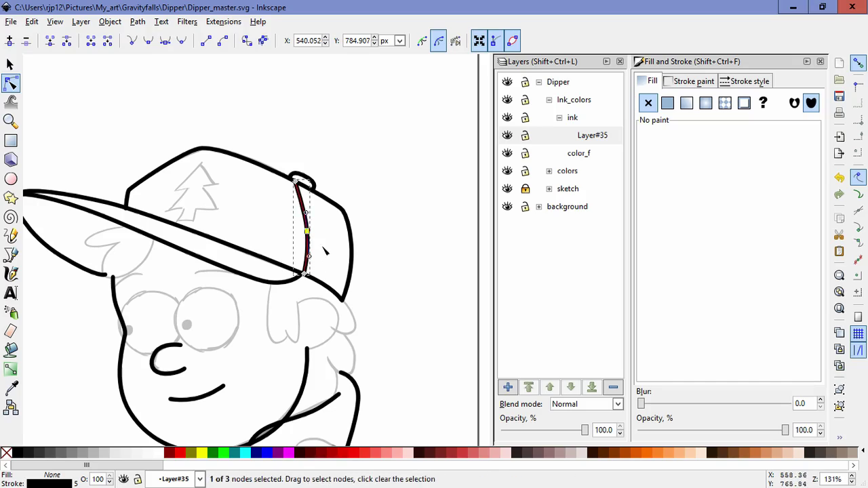
{"action": "left_click_drag", "start_coordinate": [309, 216], "coordinate": [306, 222]}
{"action": "left_click", "coordinate": [226, 365]}
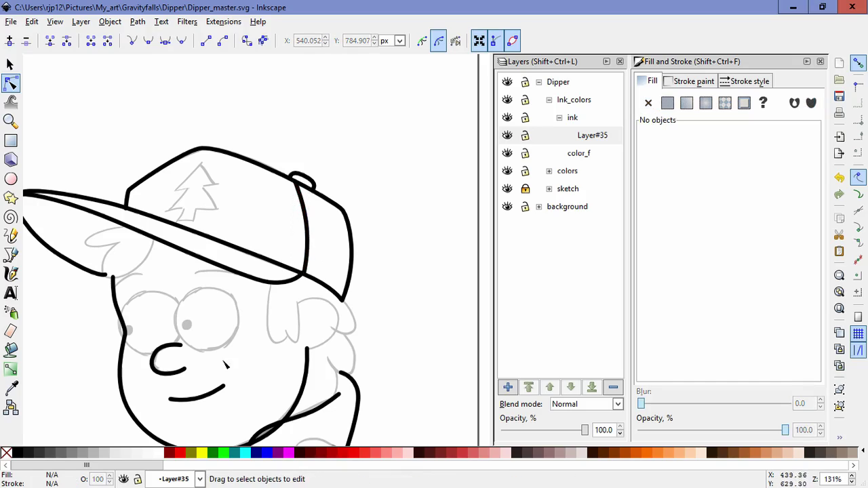
Step: Trace the pine tree emblem on the cap's front as a closed outline of straight segments
{"action": "left_click", "coordinate": [11, 255]}
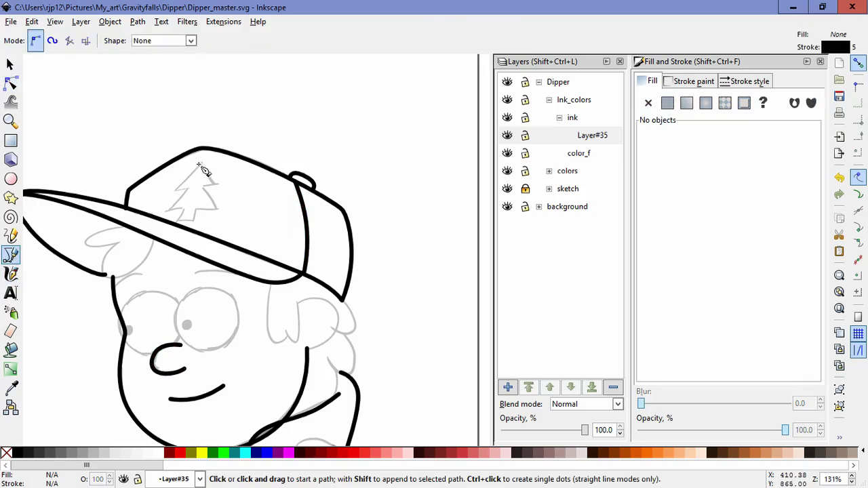
{"action": "left_click", "coordinate": [201, 163]}
{"action": "left_click", "coordinate": [175, 192]}
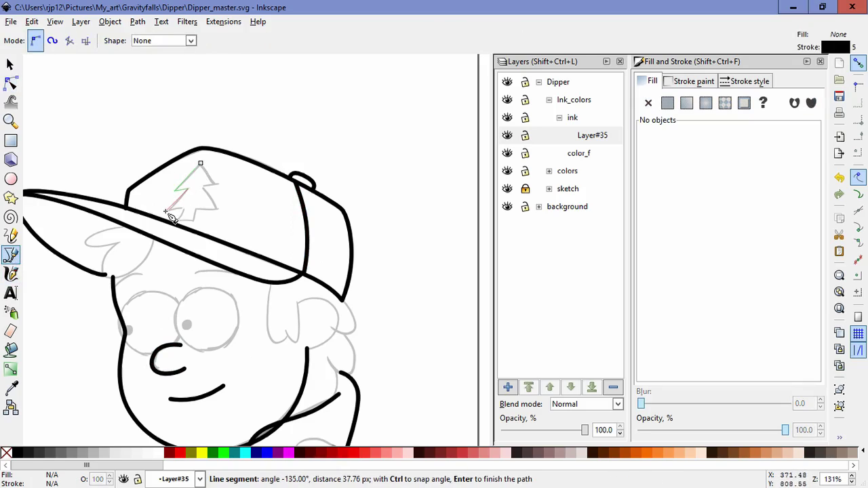
{"action": "left_click", "coordinate": [165, 212]}
{"action": "left_click", "coordinate": [185, 209]}
{"action": "left_click", "coordinate": [175, 220]}
{"action": "left_click", "coordinate": [195, 221]}
{"action": "left_click", "coordinate": [198, 209]}
{"action": "left_click", "coordinate": [216, 205]}
{"action": "left_click", "coordinate": [204, 186]}
{"action": "left_click", "coordinate": [217, 183]}
{"action": "left_click", "coordinate": [201, 163]}
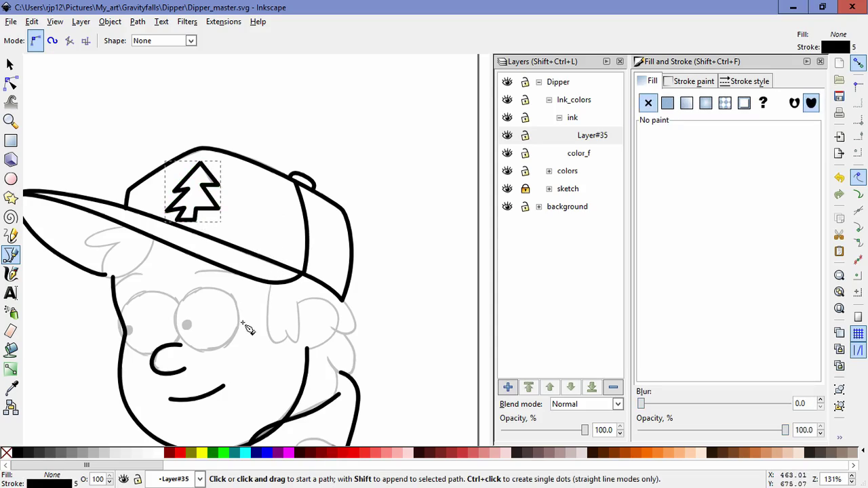
Step: Trace the front hair tuft under the brim, from the brim edge around both locks and back to the brim
{"action": "left_click_drag", "start_coordinate": [165, 304], "coordinate": [291, 316]}
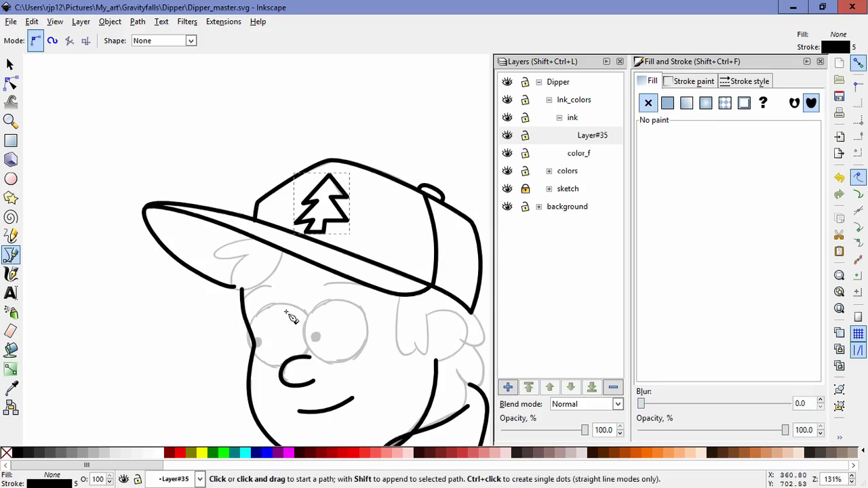
{"action": "left_click", "coordinate": [283, 249]}
{"action": "left_click_drag", "start_coordinate": [268, 280], "coordinate": [258, 239]}
{"action": "left_click", "coordinate": [250, 254]}
{"action": "key", "text": "Return"}
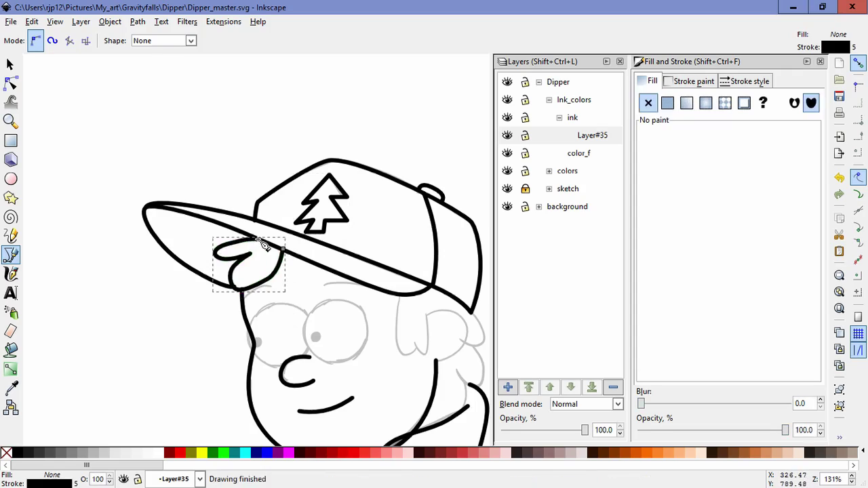
Step: Remove the surplus node on the front tuft's upper edge and round its upper lock with the remaining nodes and handles
{"action": "left_click", "coordinate": [10, 82]}
{"action": "scroll", "coordinate": [257, 268], "scroll_direction": "up", "scroll_amount": 2}
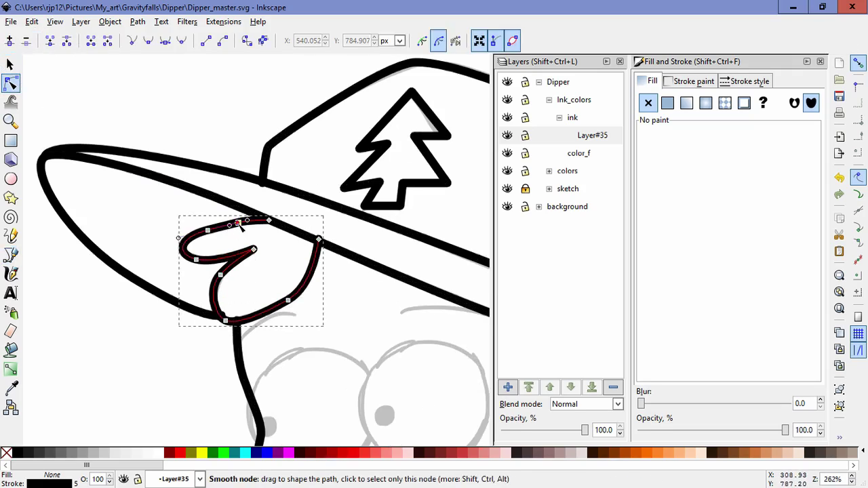
{"action": "left_click_drag", "start_coordinate": [188, 211], "coordinate": [216, 242]}
{"action": "left_click", "coordinate": [269, 220], "text": "shift"}
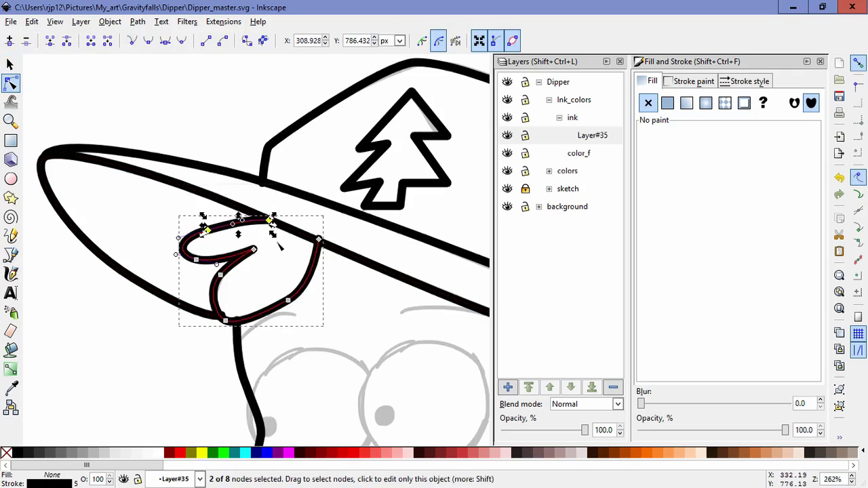
{"action": "left_click", "coordinate": [208, 232]}
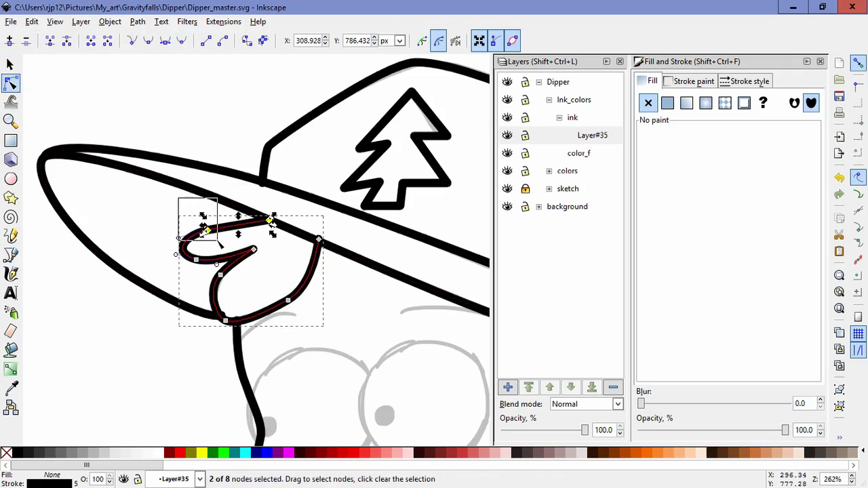
{"action": "mouse_move", "coordinate": [230, 228]}
{"action": "left_mouse_down"}
{"action": "mouse_move", "coordinate": [177, 255]}
{"action": "mouse_move", "coordinate": [189, 260]}
{"action": "mouse_move", "coordinate": [175, 245]}
{"action": "mouse_move", "coordinate": [223, 218]}
{"action": "left_mouse_up"}
{"action": "left_click_drag", "start_coordinate": [166, 256], "coordinate": [181, 250]}
{"action": "left_click", "coordinate": [160, 273]}
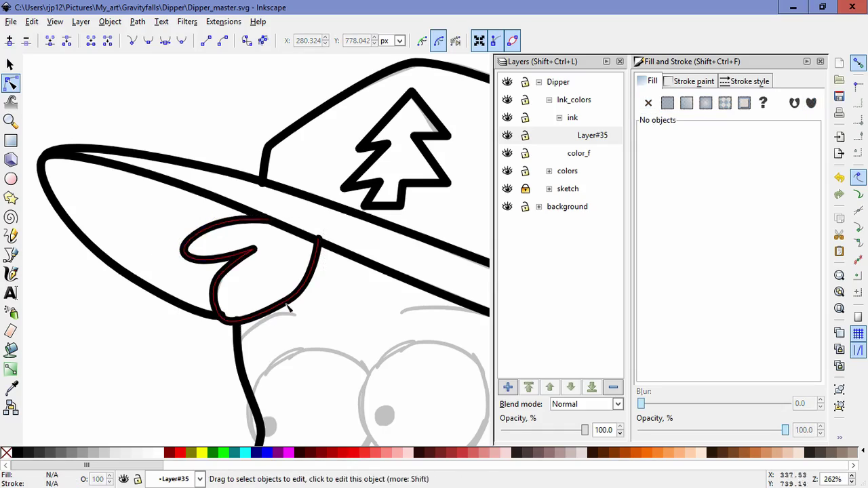
Step: Round the front tuft's lower curve above the forehead by moving its bottom node and handles
{"action": "left_click", "coordinate": [237, 321]}
{"action": "left_click_drag", "start_coordinate": [226, 321], "coordinate": [203, 297]}
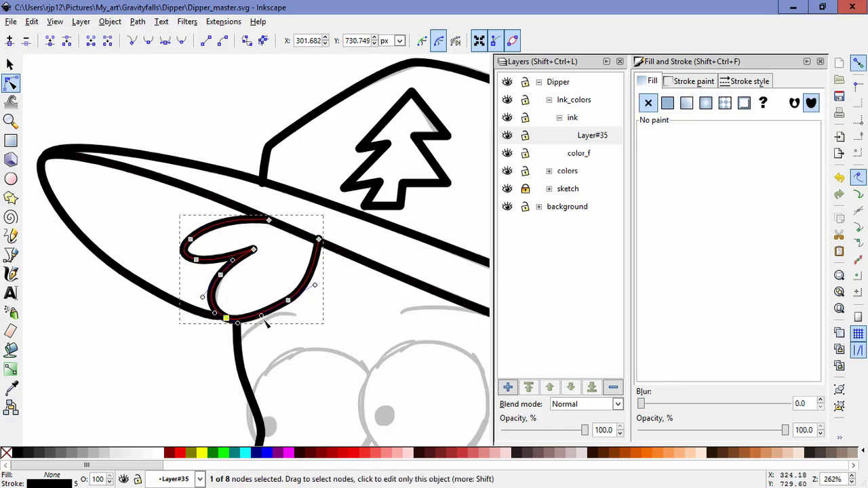
{"action": "left_click_drag", "start_coordinate": [261, 317], "coordinate": [265, 323]}
{"action": "left_click", "coordinate": [331, 330]}
{"action": "left_click", "coordinate": [332, 332]}
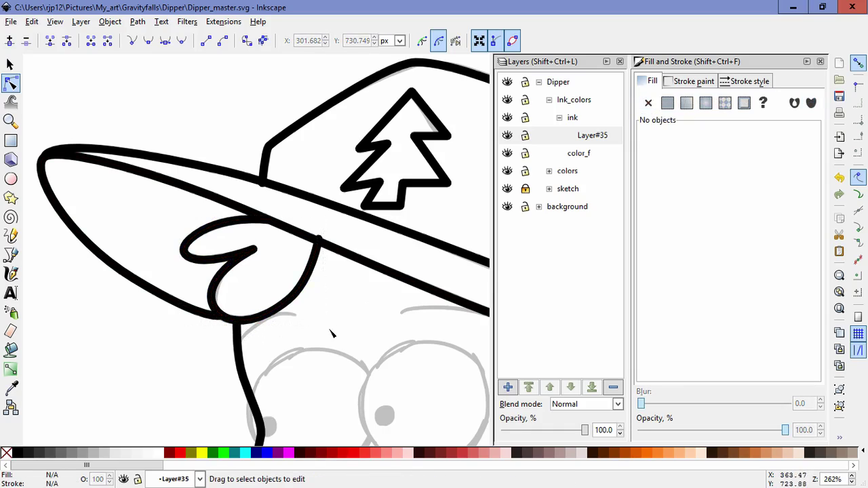
Step: Trace the sideburn's front lock from the cap rim down around its rounded tip
{"action": "scroll", "coordinate": [332, 333], "scroll_direction": "down", "scroll_amount": 5}
{"action": "key", "text": "space"}
{"action": "left_click_drag", "start_coordinate": [364, 357], "coordinate": [330, 349]}
{"action": "scroll", "coordinate": [328, 351], "scroll_direction": "up", "scroll_amount": 4}
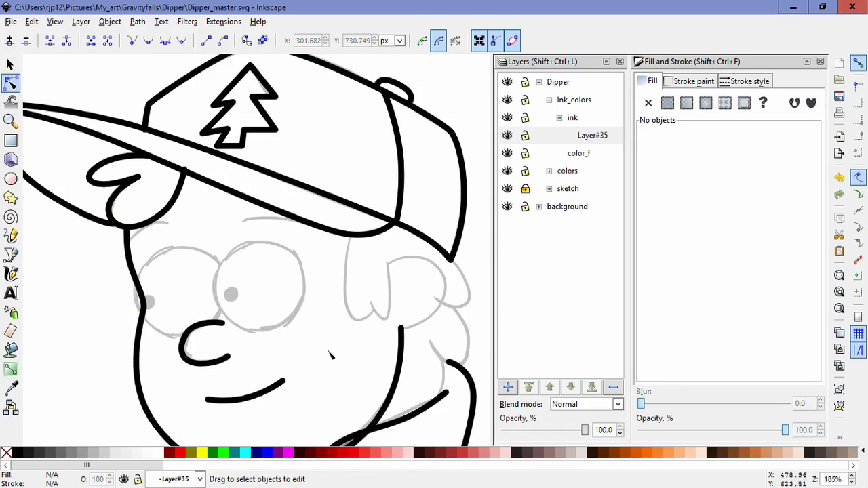
{"action": "key", "text": "space"}
{"action": "left_click_drag", "start_coordinate": [326, 327], "coordinate": [264, 329]}
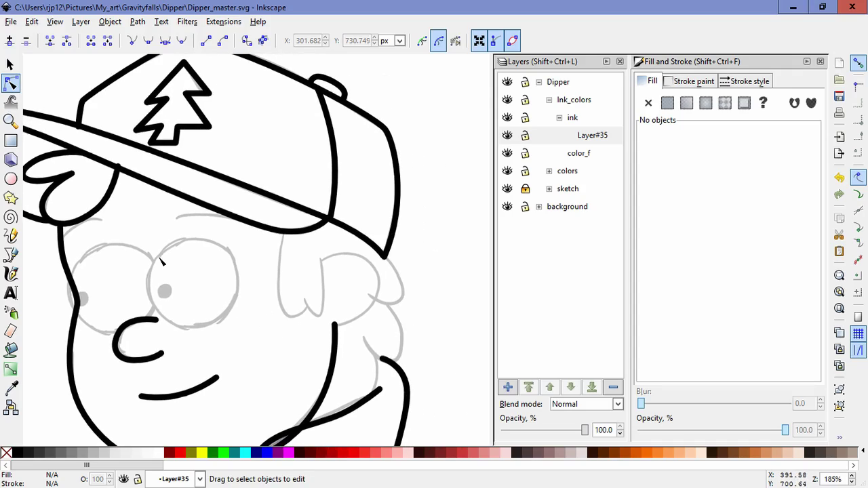
{"action": "left_click", "coordinate": [10, 254]}
{"action": "left_click", "coordinate": [284, 232]}
{"action": "left_click_drag", "start_coordinate": [288, 317], "coordinate": [309, 324]}
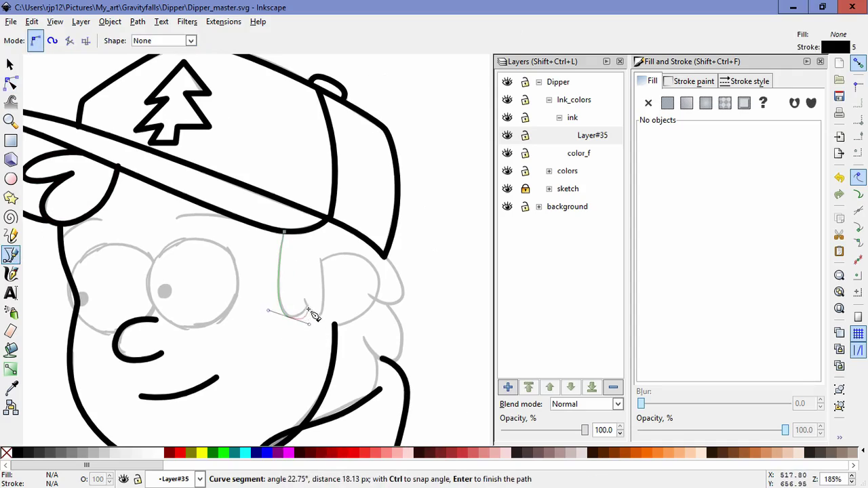
{"action": "key", "text": "Return"}
Step: Refine the rounded tip of the sideburn's front lock by adjusting the bottom node's handles
{"action": "left_click", "coordinate": [10, 83]}
{"action": "left_click", "coordinate": [289, 317]}
{"action": "left_click_drag", "start_coordinate": [310, 326], "coordinate": [300, 323]}
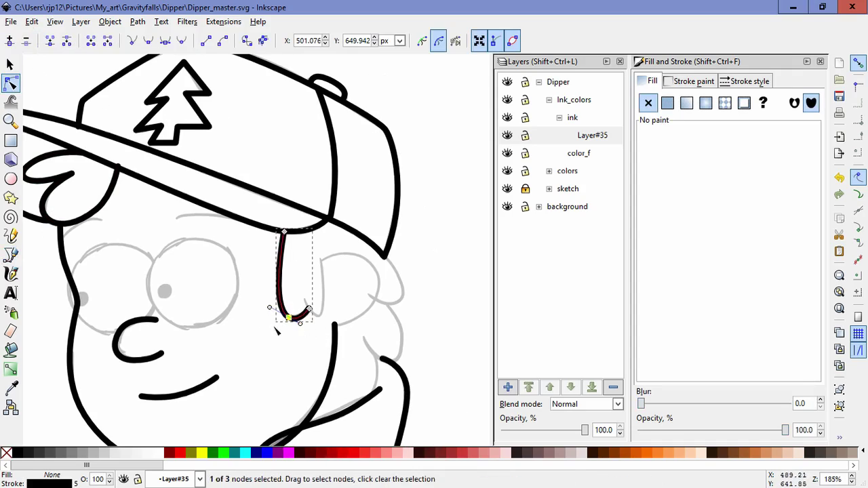
Step: Trace the sideburn's second lock from the front lock's tip around and up to the top of the ear
{"action": "left_click", "coordinate": [11, 254]}
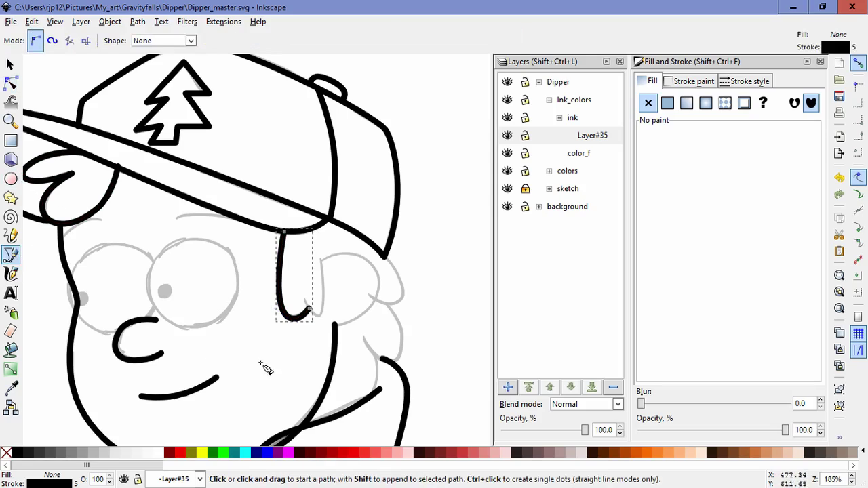
{"action": "left_click", "coordinate": [303, 299]}
{"action": "left_click_drag", "start_coordinate": [319, 316], "coordinate": [326, 317]}
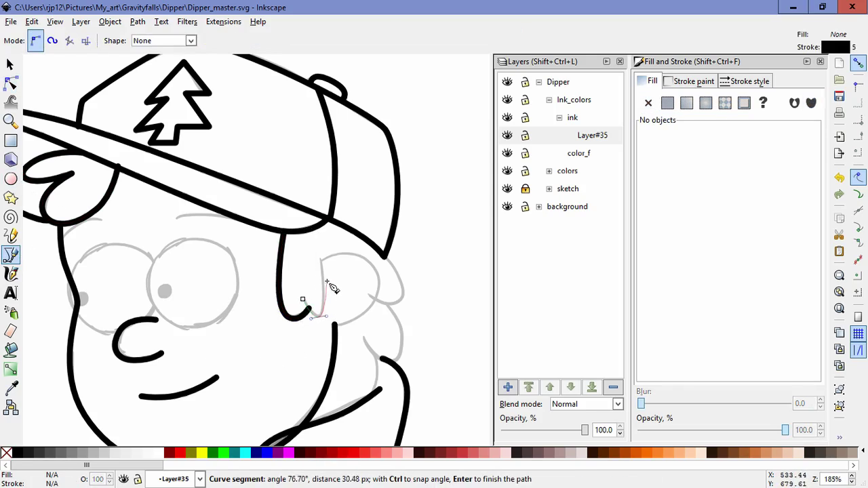
{"action": "left_click_drag", "start_coordinate": [320, 258], "coordinate": [320, 246]}
{"action": "key", "text": "Return"}
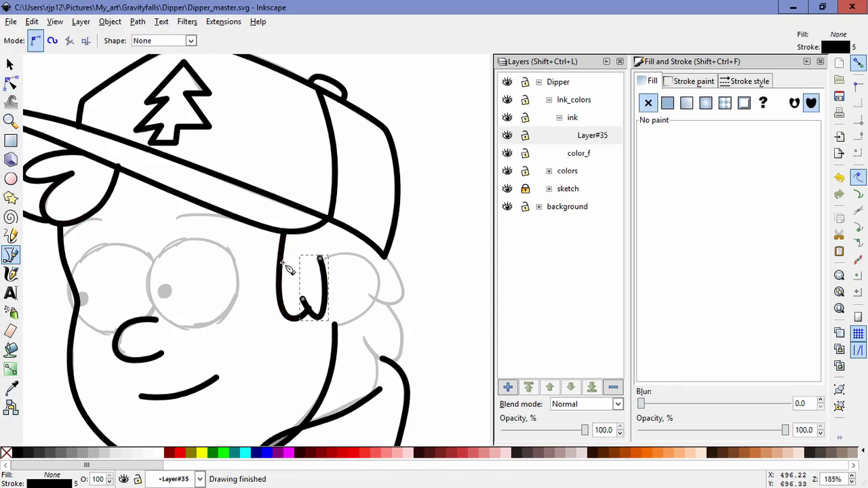
Step: Trace the two rounded hair locks behind the ear, from the cap's rear corner down to the shoulder
{"action": "left_click", "coordinate": [385, 258]}
{"action": "mouse_move", "coordinate": [405, 293]}
{"action": "left_mouse_down"}
{"action": "mouse_move", "coordinate": [401, 311]}
{"action": "mouse_move", "coordinate": [357, 277]}
{"action": "left_mouse_up"}
{"action": "key", "text": "Return"}
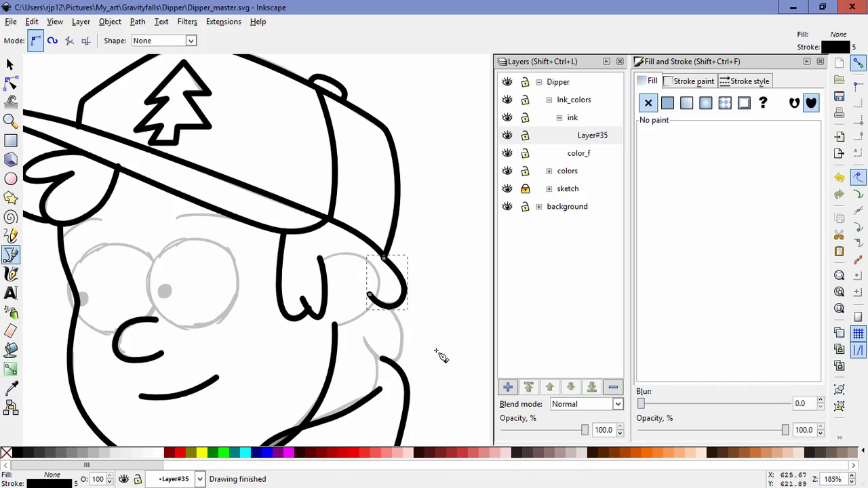
{"action": "left_click", "coordinate": [388, 308]}
{"action": "left_click_drag", "start_coordinate": [398, 357], "coordinate": [385, 370]}
{"action": "left_click_drag", "start_coordinate": [363, 336], "coordinate": [364, 325]}
{"action": "key", "text": "Return"}
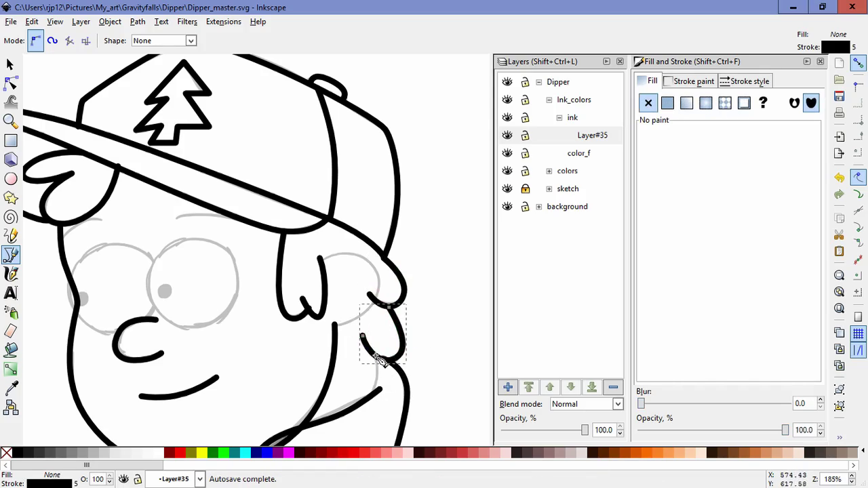
Step: Trace the back of the neck from the lowest hair lock down to the collar line
{"action": "left_click", "coordinate": [375, 355]}
{"action": "left_click_drag", "start_coordinate": [372, 397], "coordinate": [358, 420]}
{"action": "key", "text": "Return"}
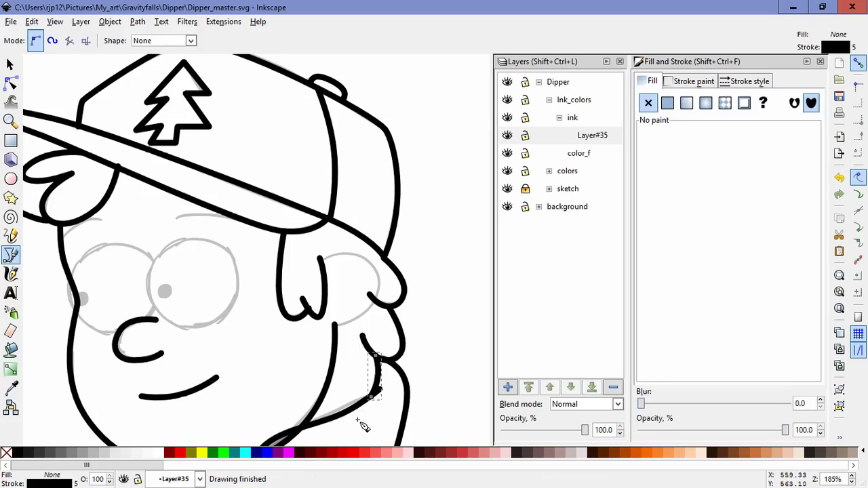
Step: Trace the ear from the sideburn over its rounded top and back down to the jaw line's upper end
{"action": "left_click", "coordinate": [322, 263]}
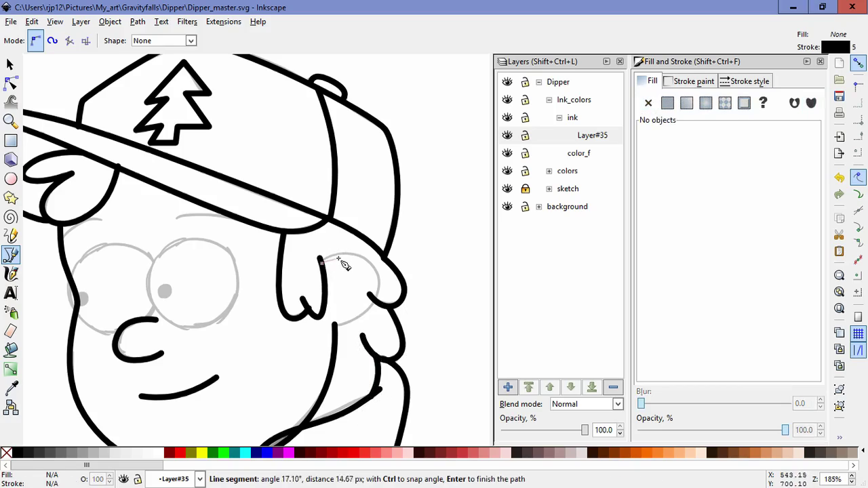
{"action": "left_click_drag", "start_coordinate": [354, 253], "coordinate": [375, 259]}
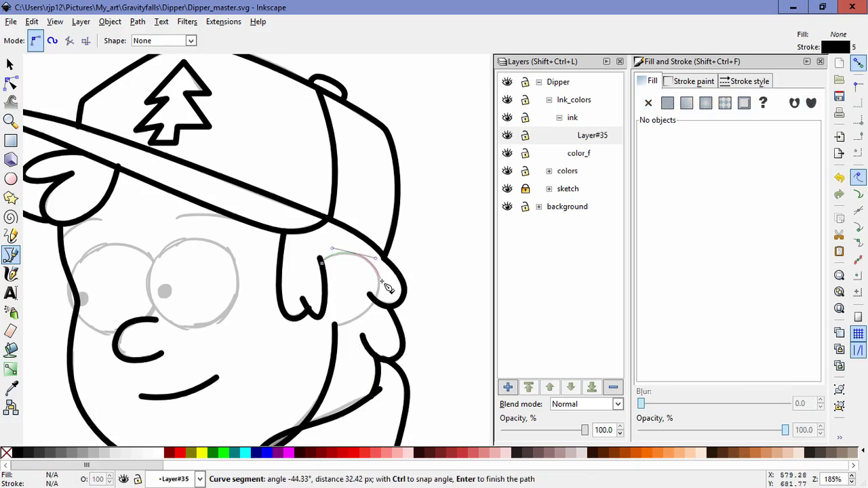
{"action": "mouse_move", "coordinate": [372, 306]}
{"action": "left_mouse_down"}
{"action": "mouse_move", "coordinate": [359, 321]}
{"action": "mouse_move", "coordinate": [318, 326]}
{"action": "left_mouse_up"}
{"action": "right_click", "coordinate": [363, 337]}
{"action": "left_click", "coordinate": [11, 83]}
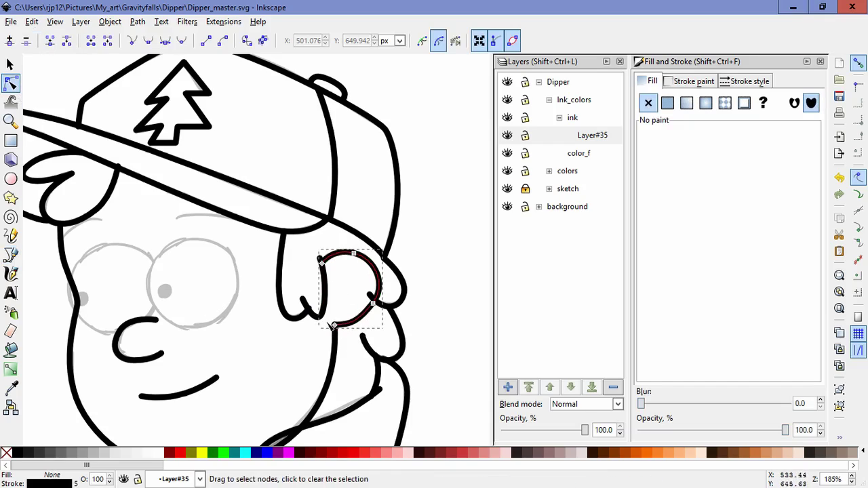
Step: Refine the ear's back and lower curve by adjusting its nodes and handles to follow the sketch
{"action": "left_click", "coordinate": [373, 303]}
{"action": "left_click_drag", "start_coordinate": [388, 288], "coordinate": [383, 286]}
{"action": "left_click_drag", "start_coordinate": [351, 326], "coordinate": [347, 329]}
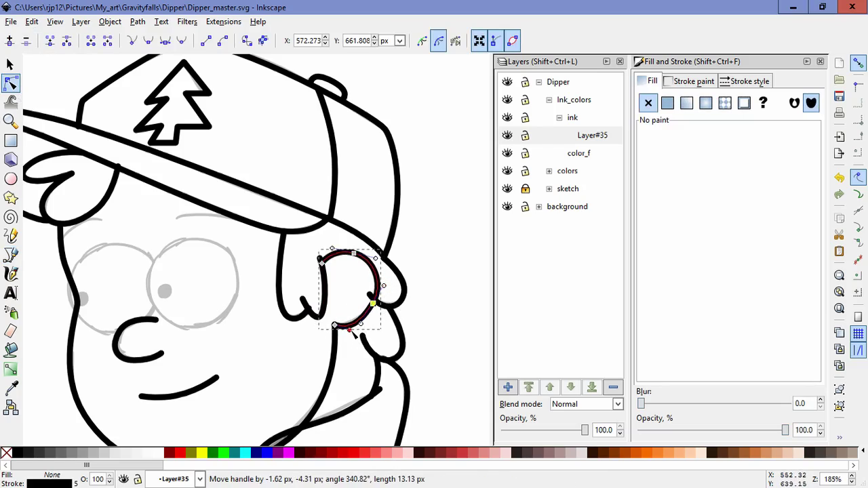
{"action": "left_click_drag", "start_coordinate": [361, 325], "coordinate": [378, 301]}
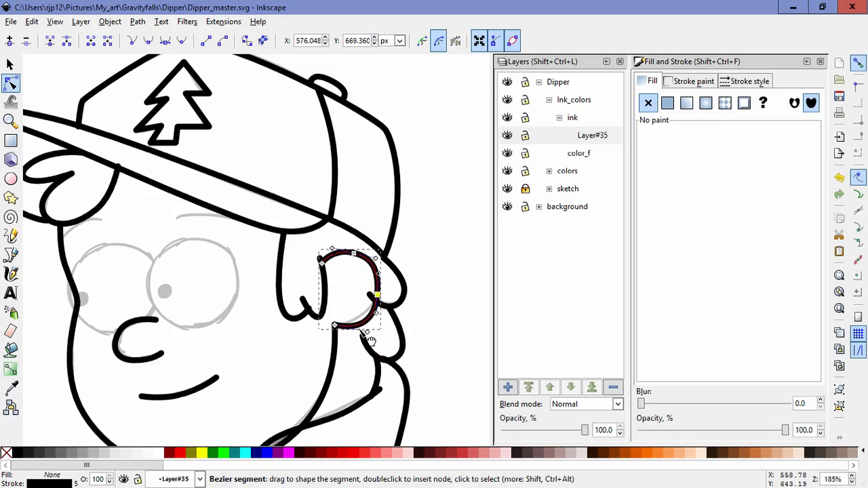
{"action": "mouse_move", "coordinate": [354, 330]}
{"action": "left_mouse_down"}
{"action": "mouse_move", "coordinate": [363, 335]}
{"action": "mouse_move", "coordinate": [364, 318]}
{"action": "left_mouse_up"}
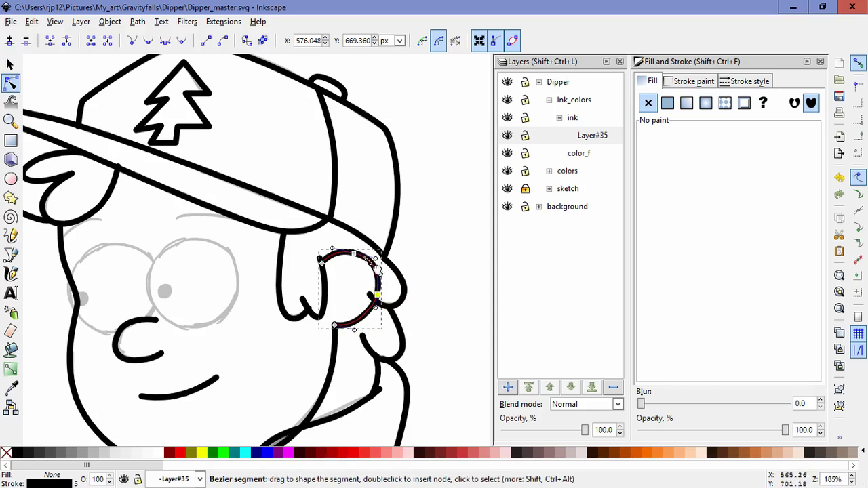
{"action": "left_click_drag", "start_coordinate": [376, 258], "coordinate": [370, 257]}
{"action": "double_click", "coordinate": [443, 364]}
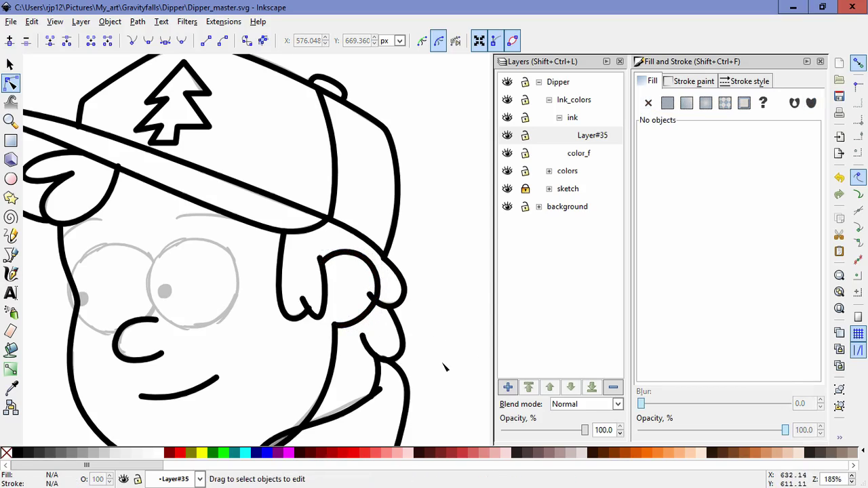
Step: Trace the outer arm with a Bezier path from the rounded front of the shoulder over the elbow and down to the wrist
{"action": "left_click_drag", "start_coordinate": [275, 374], "coordinate": [340, 167]}
{"action": "scroll", "coordinate": [330, 296], "scroll_direction": "down", "scroll_amount": 3}
{"action": "left_click_drag", "start_coordinate": [366, 310], "coordinate": [323, 280]}
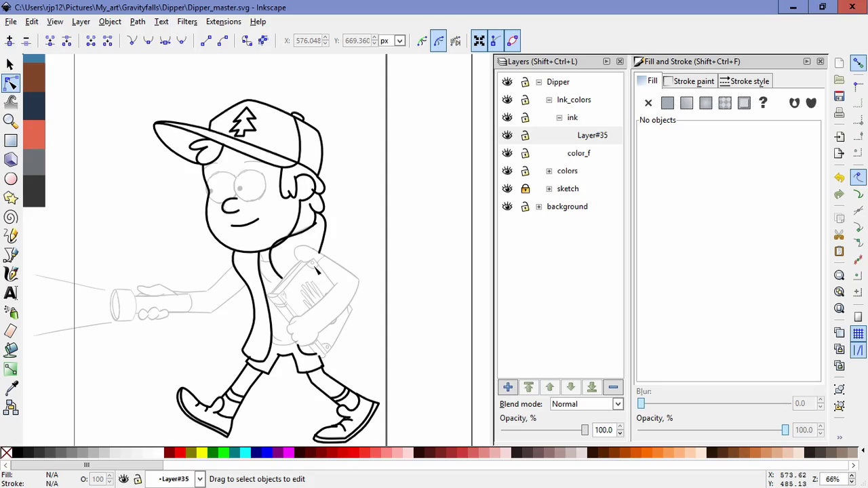
{"action": "scroll", "coordinate": [325, 290], "scroll_direction": "up", "scroll_amount": 3}
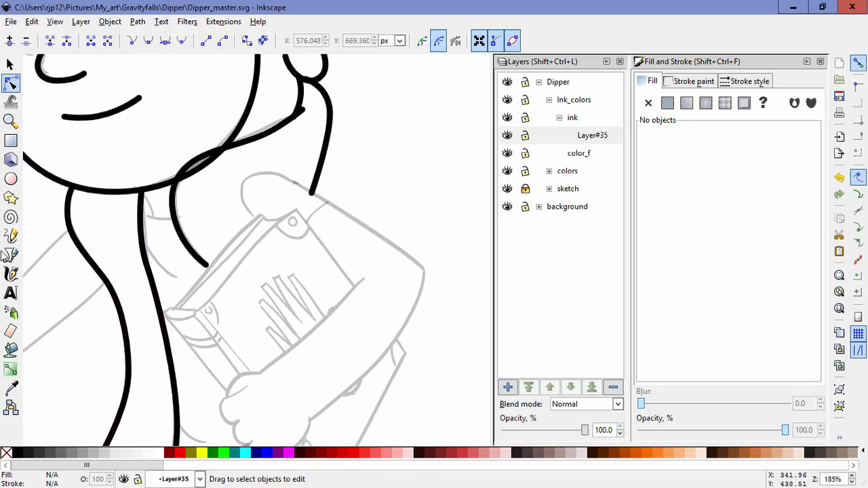
{"action": "key", "text": "b"}
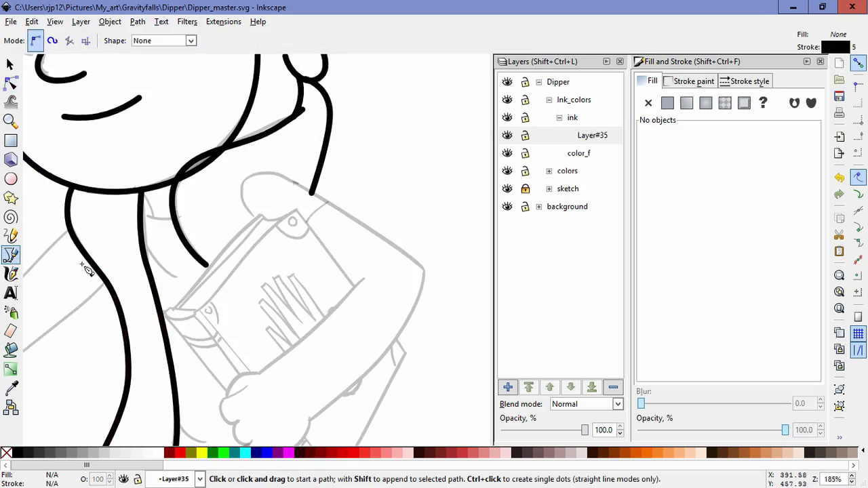
{"action": "left_click", "coordinate": [254, 217]}
{"action": "left_click_drag", "start_coordinate": [242, 188], "coordinate": [313, 190]}
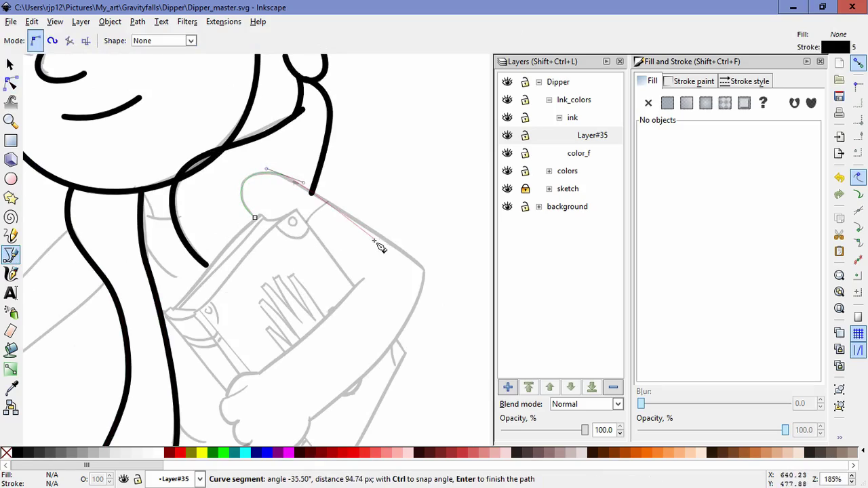
{"action": "left_click_drag", "start_coordinate": [374, 231], "coordinate": [389, 239]}
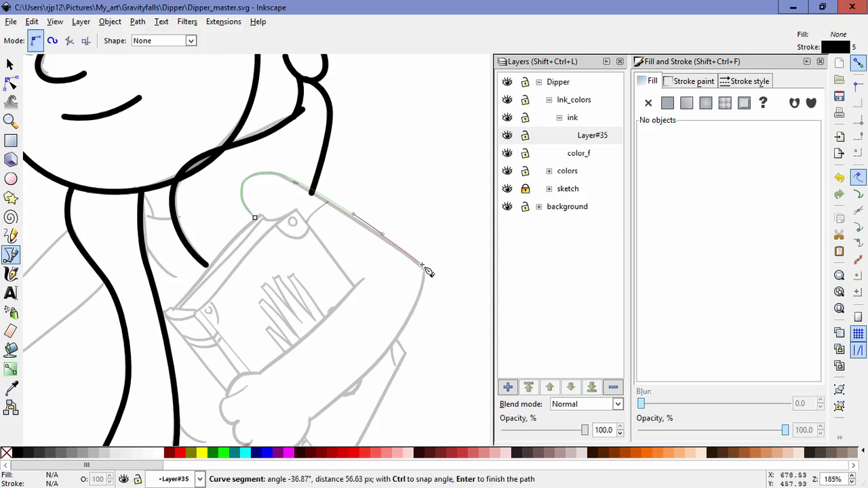
{"action": "left_click_drag", "start_coordinate": [425, 270], "coordinate": [426, 273]}
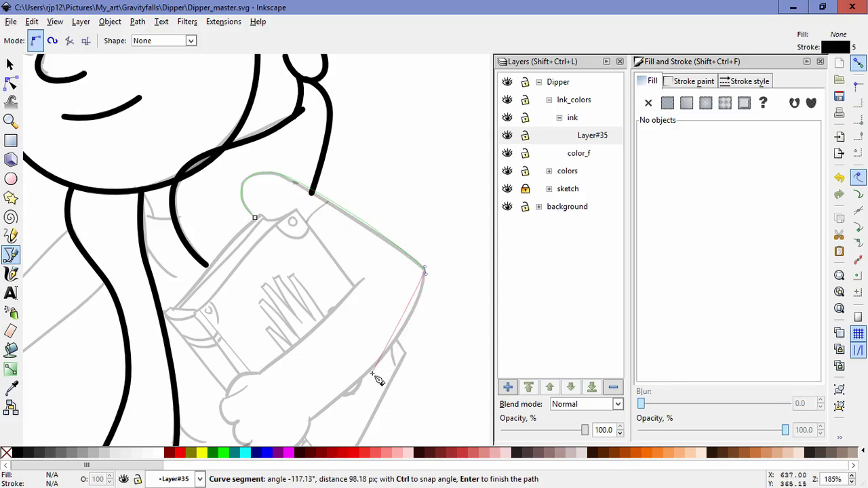
{"action": "left_click_drag", "start_coordinate": [382, 359], "coordinate": [352, 385]}
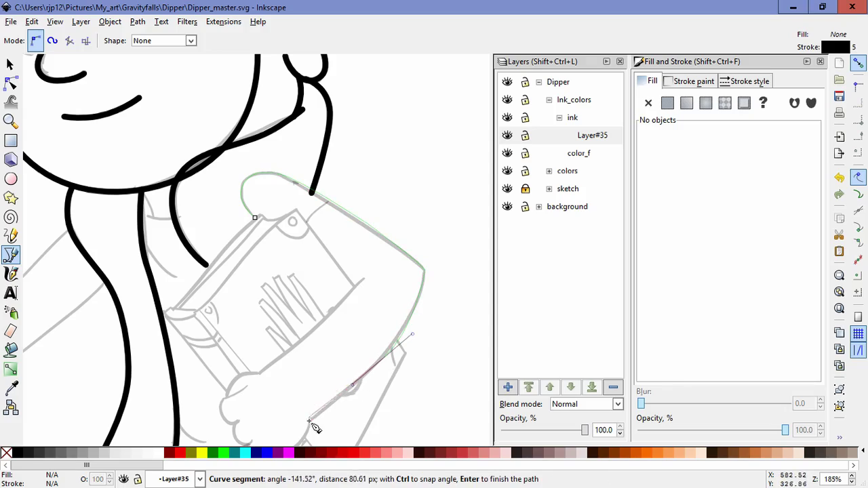
{"action": "double_click", "coordinate": [310, 422]}
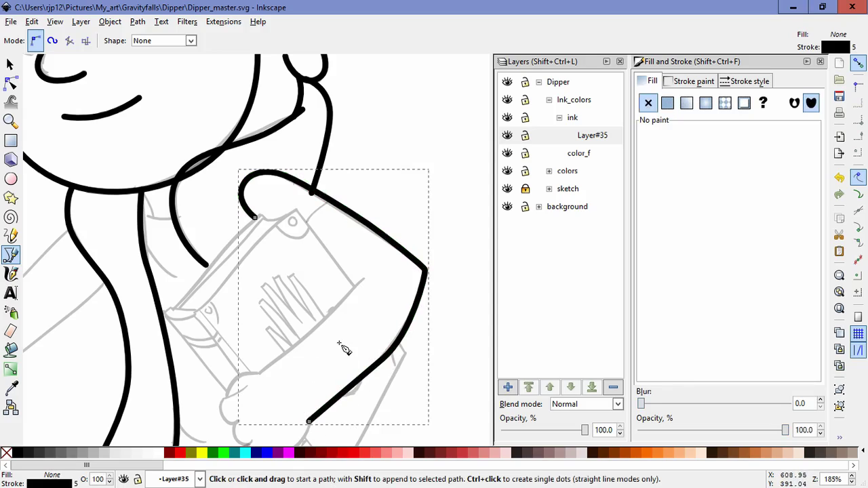
Step: Smooth the outer forearm curve below the elbow by reshaping its middle node
{"action": "key", "text": "n"}
{"action": "left_click", "coordinate": [383, 360]}
{"action": "left_click_drag", "start_coordinate": [413, 329], "coordinate": [413, 321]}
{"action": "left_click", "coordinate": [445, 315]}
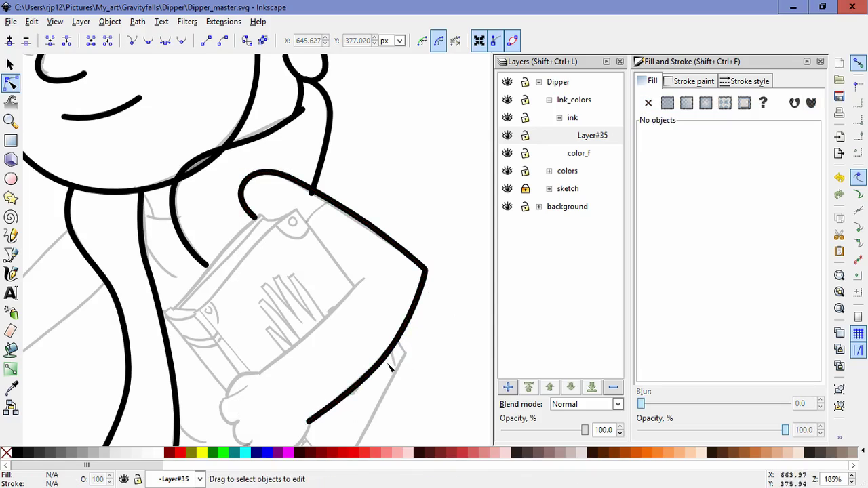
Step: Trace the inner forearm line along the book from the top of the hand up to the elbow crease
{"action": "left_click", "coordinate": [10, 255]}
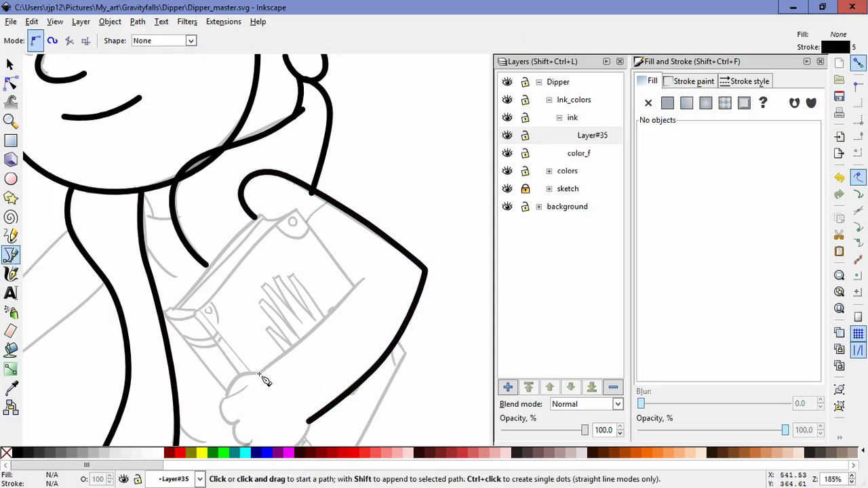
{"action": "left_click", "coordinate": [258, 373]}
{"action": "left_click_drag", "start_coordinate": [326, 324], "coordinate": [373, 275]}
{"action": "key", "text": "Return"}
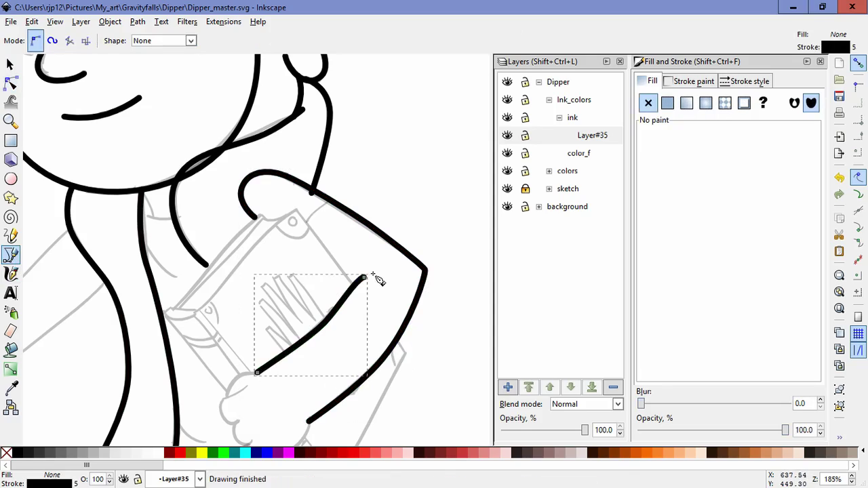
Step: Reshape the inner forearm line by adjusting its middle node, its handle near the crease and its end at the hand
{"action": "key", "text": "n"}
{"action": "left_click_drag", "start_coordinate": [326, 333], "coordinate": [346, 316]}
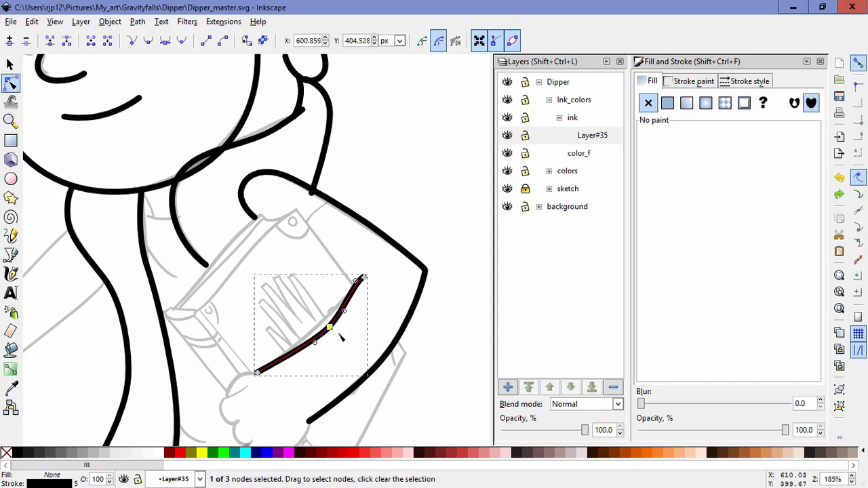
{"action": "left_click_drag", "start_coordinate": [355, 280], "coordinate": [357, 285]}
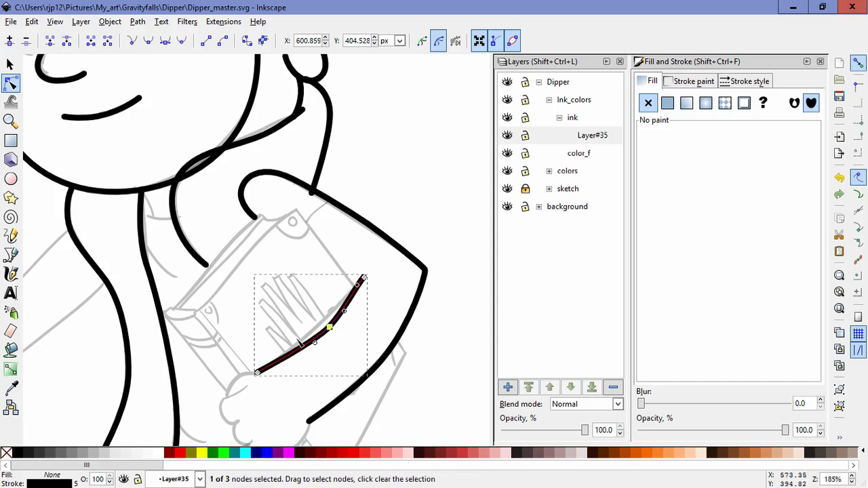
{"action": "left_click_drag", "start_coordinate": [315, 345], "coordinate": [260, 372]}
{"action": "left_click", "coordinate": [384, 308]}
{"action": "key", "text": "Escape"}
{"action": "scroll", "coordinate": [450, 380], "scroll_direction": "down", "scroll_amount": 4, "text": "ctrl"}
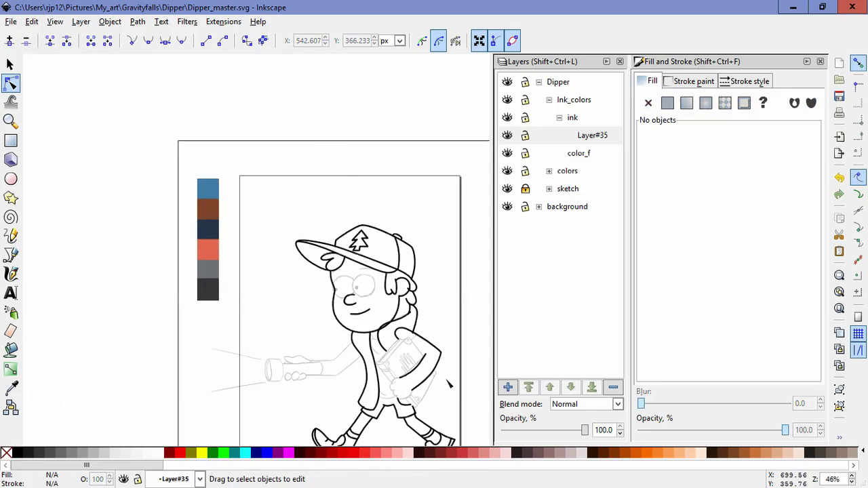
Step: Nudge the middle node of the outer forearm path to fine-tune the curve between elbow and wrist
{"action": "scroll", "coordinate": [449, 384], "scroll_direction": "up", "scroll_amount": 3, "text": "ctrl"}
{"action": "left_click", "coordinate": [419, 339]}
{"action": "left_click_drag", "start_coordinate": [405, 361], "coordinate": [404, 365]}
{"action": "key", "text": "Escape"}
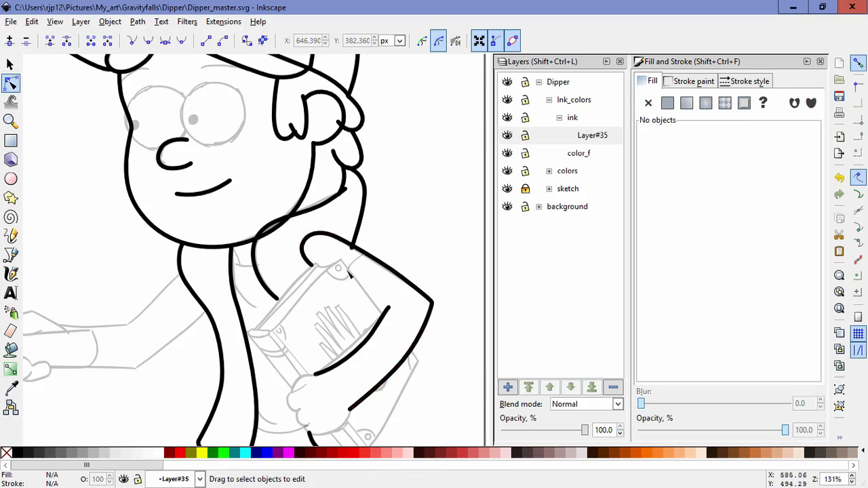
Step: Trace the underside of the hand holding the book, from the wrist around to the lowest finger
{"action": "left_click_drag", "start_coordinate": [304, 397], "coordinate": [289, 351]}
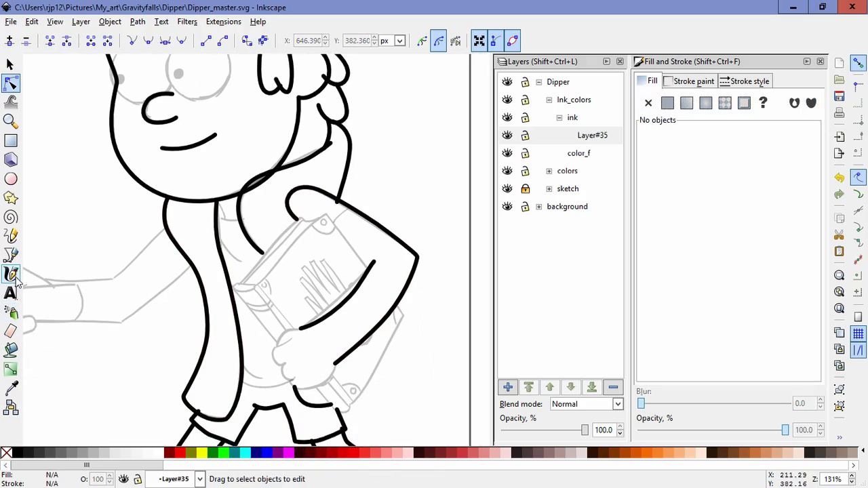
{"action": "left_click", "coordinate": [11, 256]}
{"action": "left_click", "coordinate": [11, 256]}
{"action": "scroll", "coordinate": [333, 368], "scroll_direction": "up", "scroll_amount": 3, "text": "ctrl"}
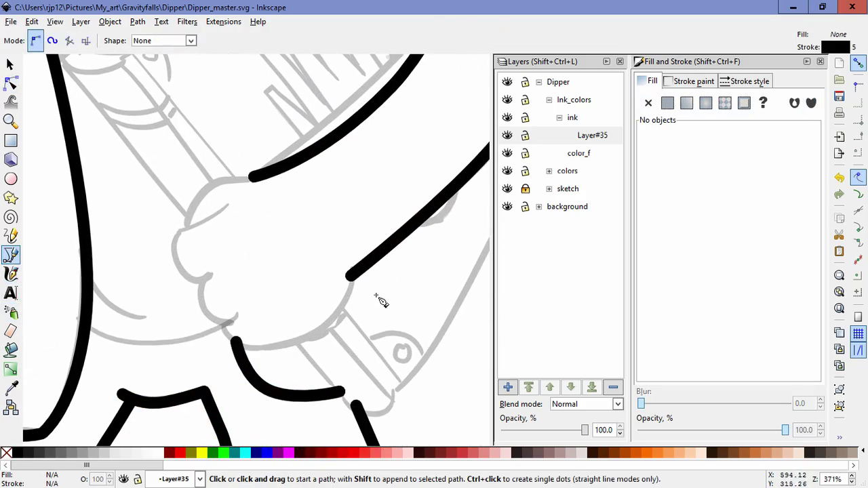
{"action": "left_click", "coordinate": [354, 276]}
{"action": "mouse_move", "coordinate": [307, 336]}
{"action": "left_mouse_down"}
{"action": "mouse_move", "coordinate": [269, 354]}
{"action": "mouse_move", "coordinate": [236, 338]}
{"action": "mouse_move", "coordinate": [230, 315]}
{"action": "left_mouse_up"}
{"action": "key", "text": "Return"}
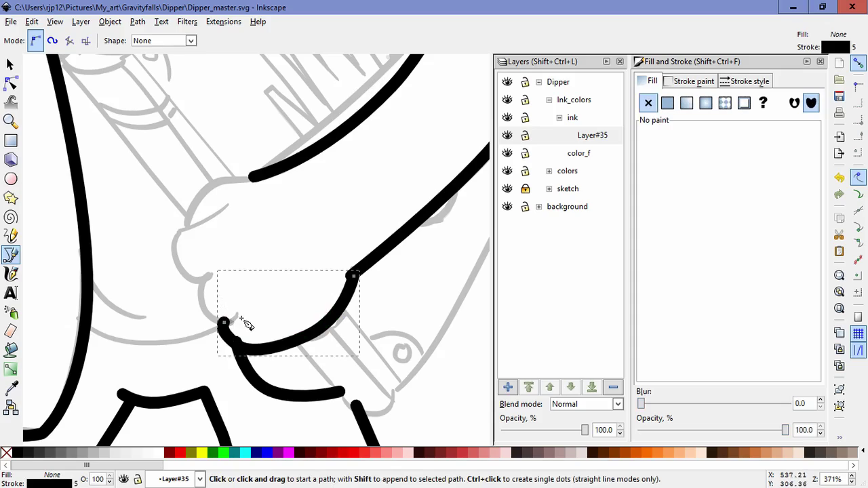
Step: Trace the two curled fingers of the hand as separate paths, the lower one first
{"action": "left_click", "coordinate": [241, 318]}
{"action": "left_click_drag", "start_coordinate": [219, 321], "coordinate": [206, 315]}
{"action": "mouse_move", "coordinate": [204, 279]}
{"action": "left_mouse_down"}
{"action": "mouse_move", "coordinate": [215, 258]}
{"action": "mouse_move", "coordinate": [194, 277]}
{"action": "mouse_move", "coordinate": [175, 248]}
{"action": "left_mouse_up"}
{"action": "key", "text": "Return"}
{"action": "left_click", "coordinate": [217, 278]}
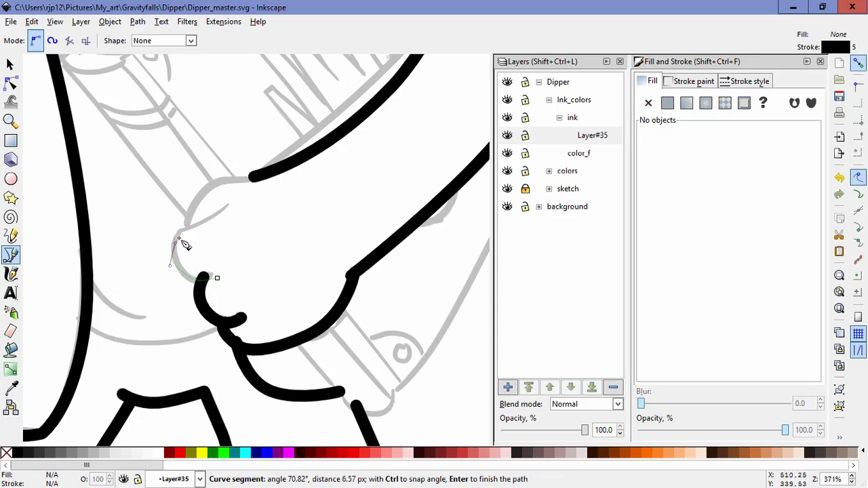
{"action": "left_click_drag", "start_coordinate": [203, 222], "coordinate": [225, 213]}
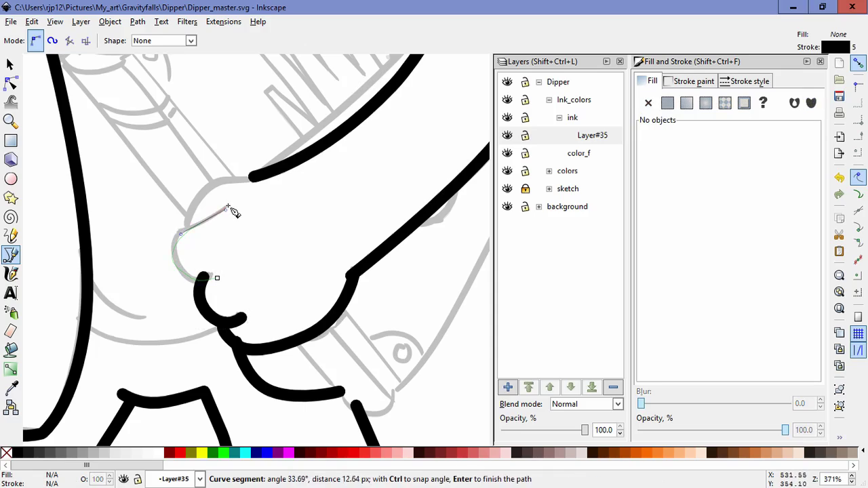
{"action": "double_click", "coordinate": [228, 204]}
Step: Refine the upper finger's outline by adjusting its nodes and handles around the fingertip and creases
{"action": "left_click", "coordinate": [9, 82]}
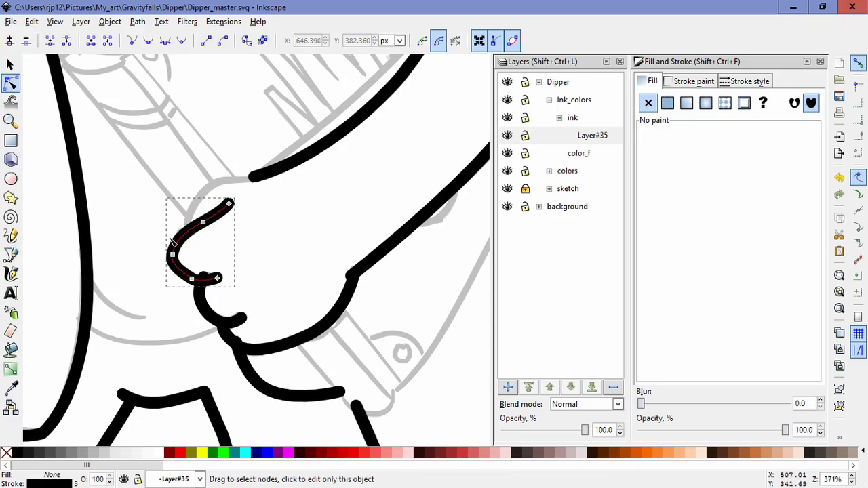
{"action": "left_click_drag", "start_coordinate": [173, 256], "coordinate": [179, 249]}
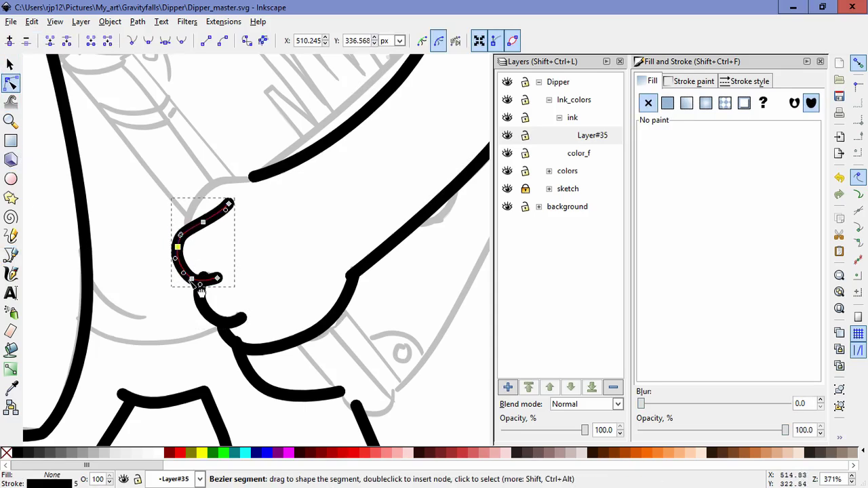
{"action": "mouse_move", "coordinate": [198, 282]}
{"action": "left_mouse_down"}
{"action": "mouse_move", "coordinate": [222, 278]}
{"action": "mouse_move", "coordinate": [200, 287]}
{"action": "left_mouse_up"}
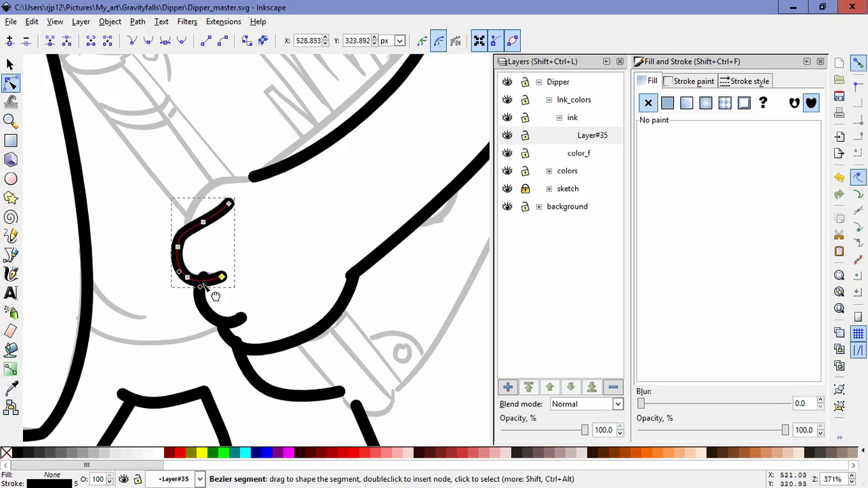
{"action": "left_click_drag", "start_coordinate": [203, 221], "coordinate": [203, 227]}
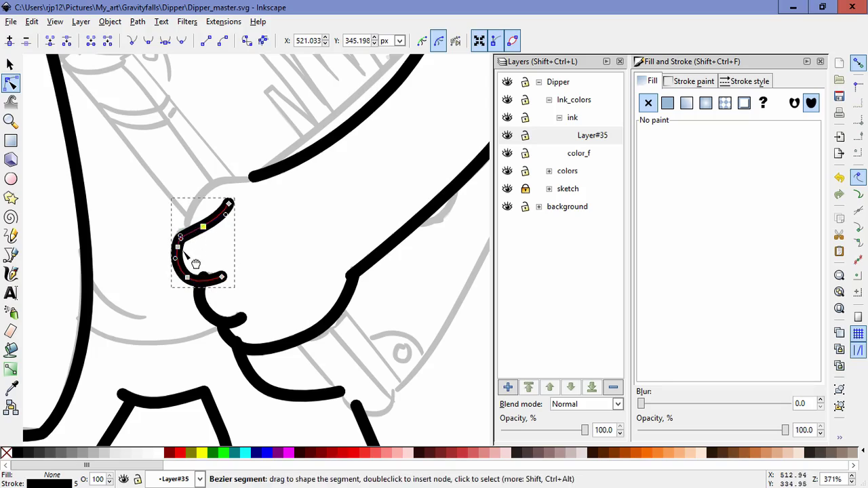
{"action": "left_click", "coordinate": [177, 247]}
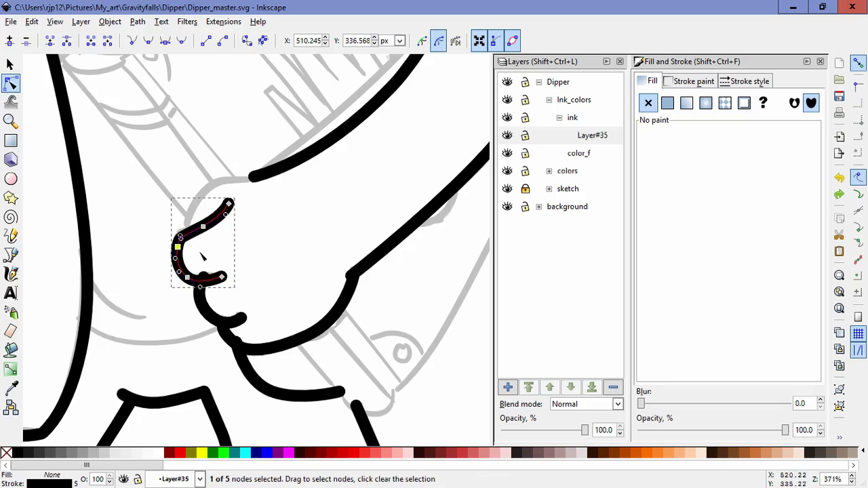
{"action": "key", "text": "ctrl+z"}
{"action": "left_click_drag", "start_coordinate": [177, 247], "coordinate": [174, 248]}
Step: Squash the lower finger's path to about 20.4 px high and the hand's underside path to about 33.7 px high
{"action": "left_click", "coordinate": [218, 318]}
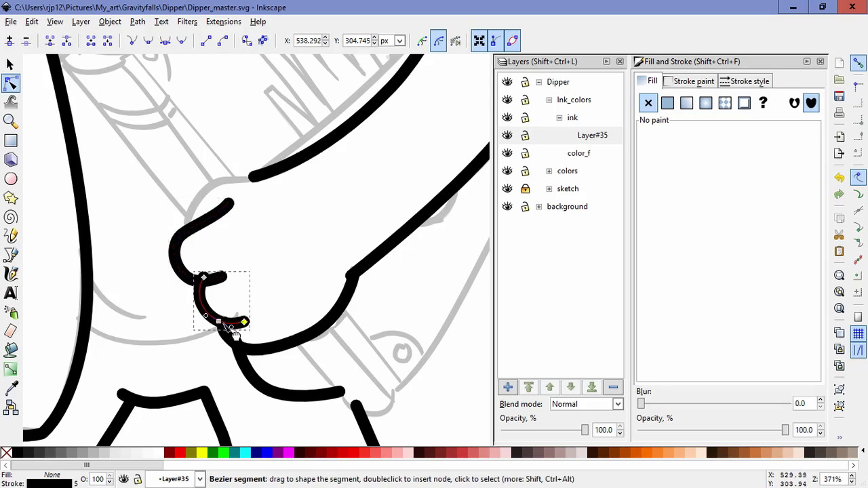
{"action": "key", "text": "s"}
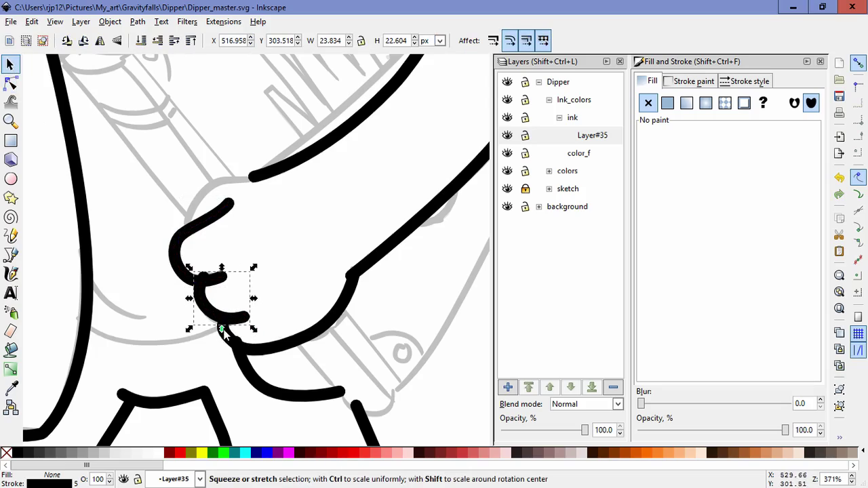
{"action": "left_click_drag", "start_coordinate": [222, 267], "coordinate": [228, 278]}
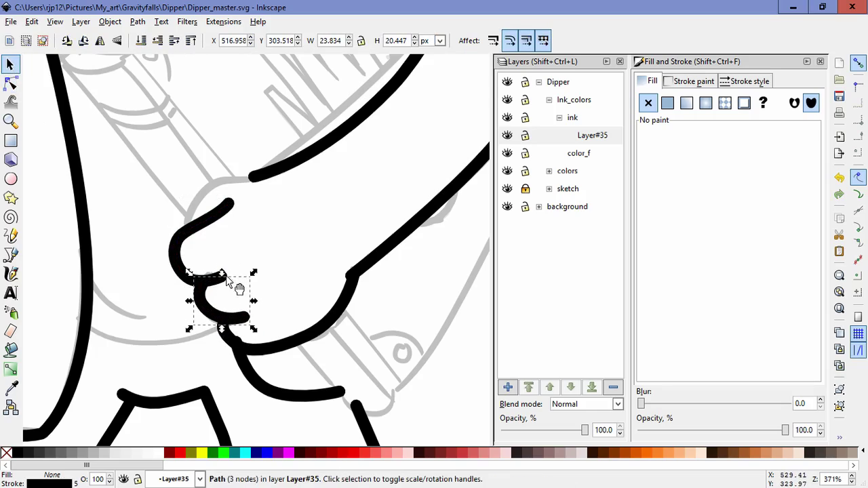
{"action": "left_click", "coordinate": [231, 346]}
{"action": "left_click", "coordinate": [296, 345]}
{"action": "left_click_drag", "start_coordinate": [290, 360], "coordinate": [292, 356]}
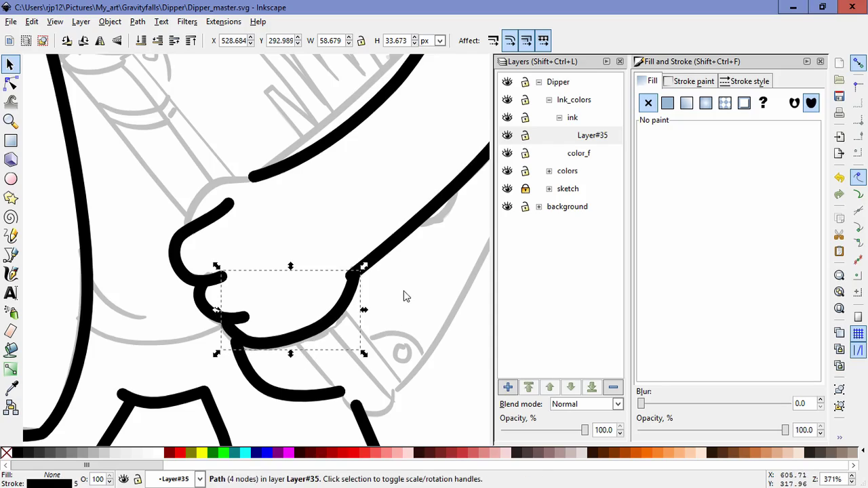
Step: Extend the forearm's upper outline from its wrist end over the top of the book-holding hand to the upper finger
{"action": "left_click", "coordinate": [285, 171]}
{"action": "key", "text": "n"}
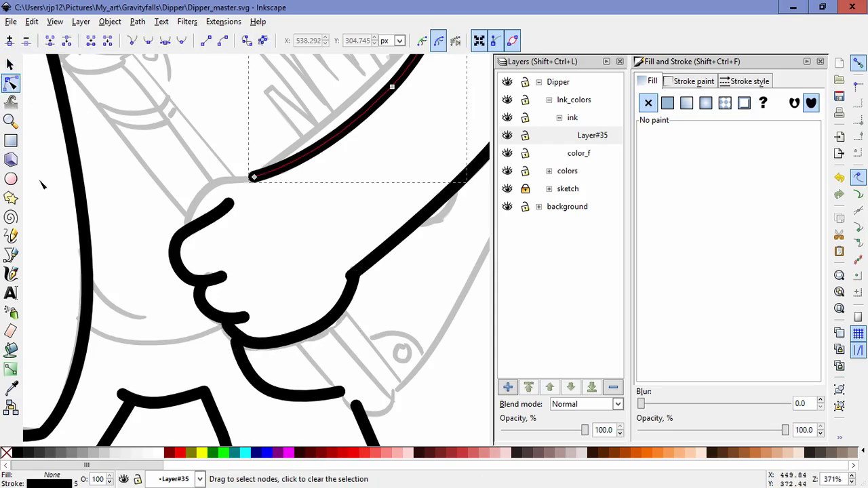
{"action": "left_click", "coordinate": [13, 255]}
{"action": "left_click", "coordinate": [254, 178]}
{"action": "left_click_drag", "start_coordinate": [219, 187], "coordinate": [212, 185]}
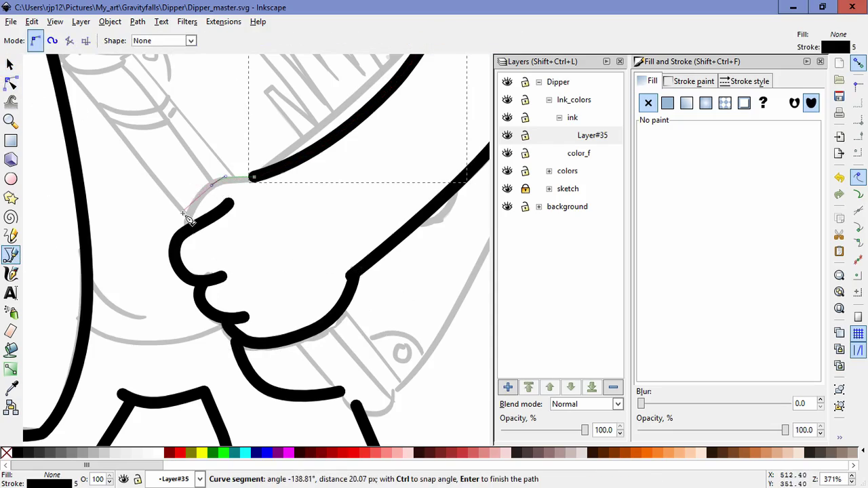
{"action": "left_click", "coordinate": [188, 229]}
{"action": "key", "text": "Return"}
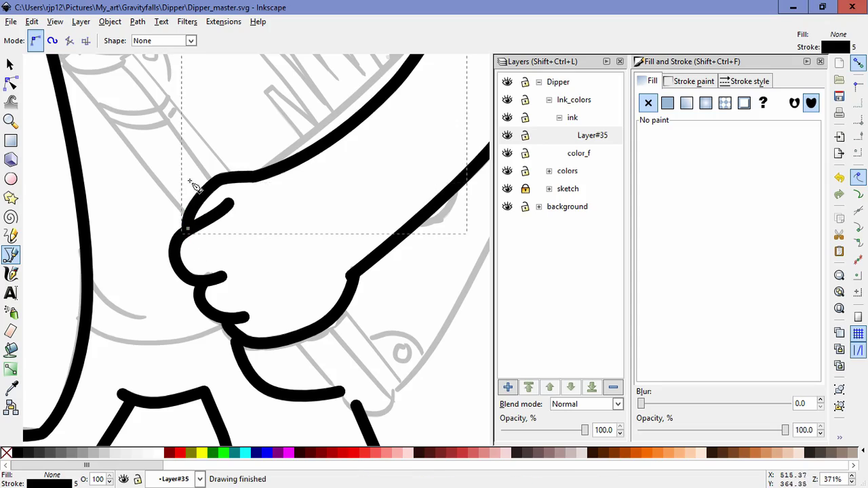
Step: Reposition the wrist node of the extended outline and adjust the handles to round the curve over the back of the hand
{"action": "left_click", "coordinate": [11, 83]}
{"action": "mouse_move", "coordinate": [255, 178]}
{"action": "left_mouse_down"}
{"action": "mouse_move", "coordinate": [263, 181]}
{"action": "mouse_move", "coordinate": [255, 171]}
{"action": "left_mouse_up"}
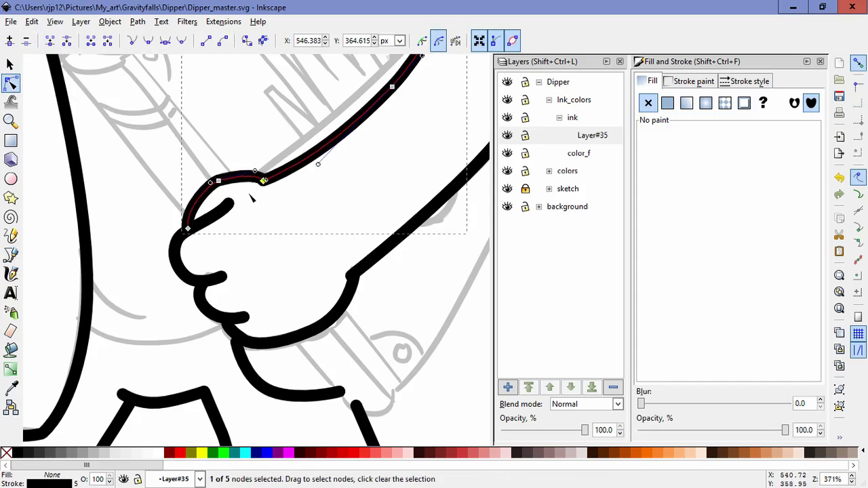
{"action": "key", "text": "ctrl+z"}
{"action": "left_click_drag", "start_coordinate": [226, 177], "coordinate": [203, 188]}
{"action": "left_click", "coordinate": [315, 220]}
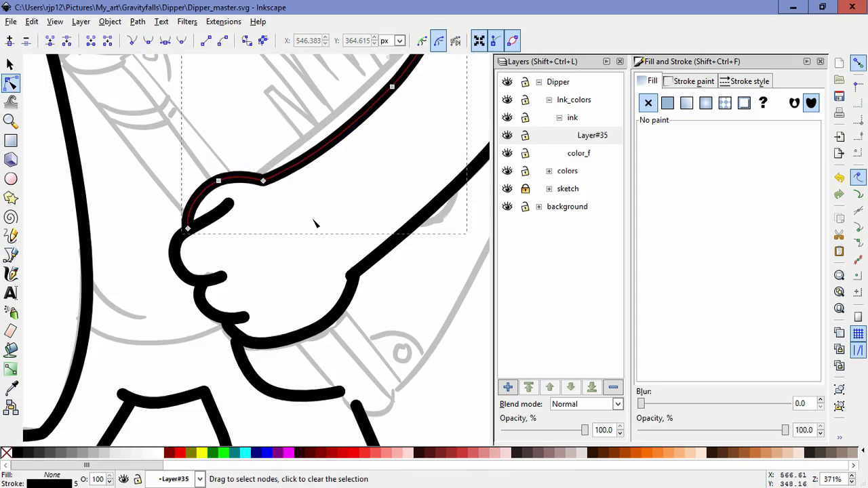
{"action": "left_click", "coordinate": [316, 219]}
Step: Combine the forearm's lower outline with the hand's underside path and join their end nodes at the wrist
{"action": "scroll", "coordinate": [365, 198], "scroll_direction": "down", "scroll_amount": 3}
{"action": "scroll", "coordinate": [391, 225], "scroll_direction": "up", "scroll_amount": 3}
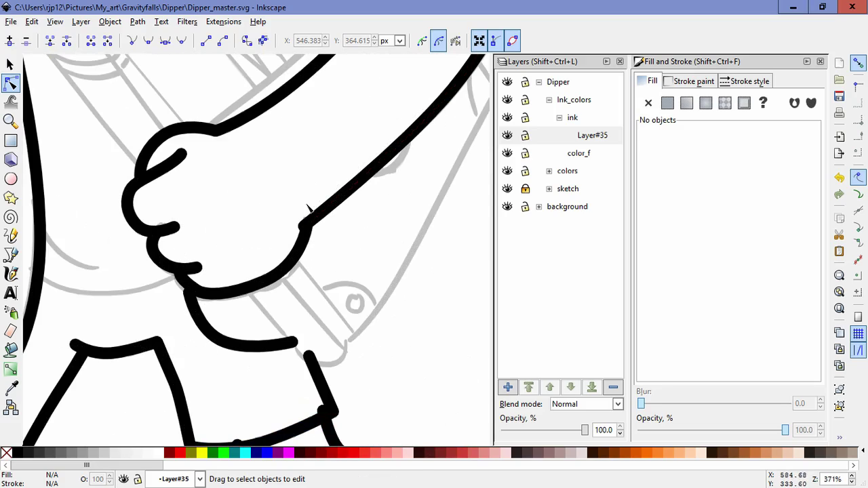
{"action": "left_click", "coordinate": [307, 209]}
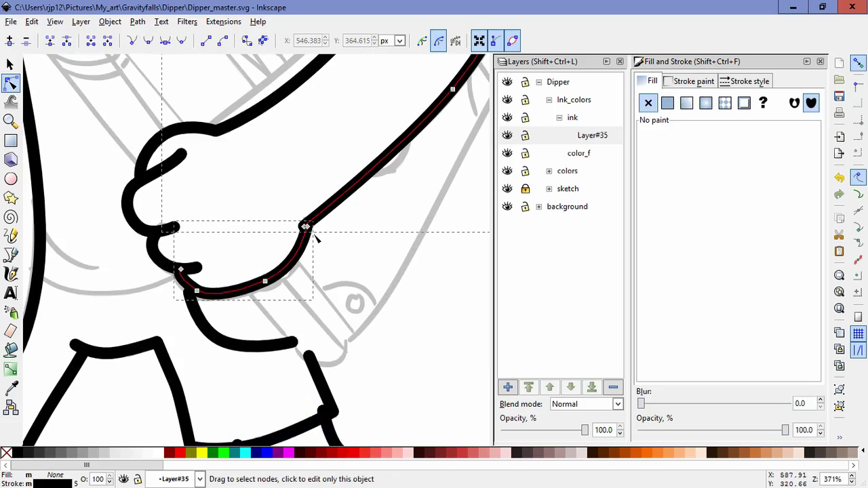
{"action": "left_click", "coordinate": [138, 22]}
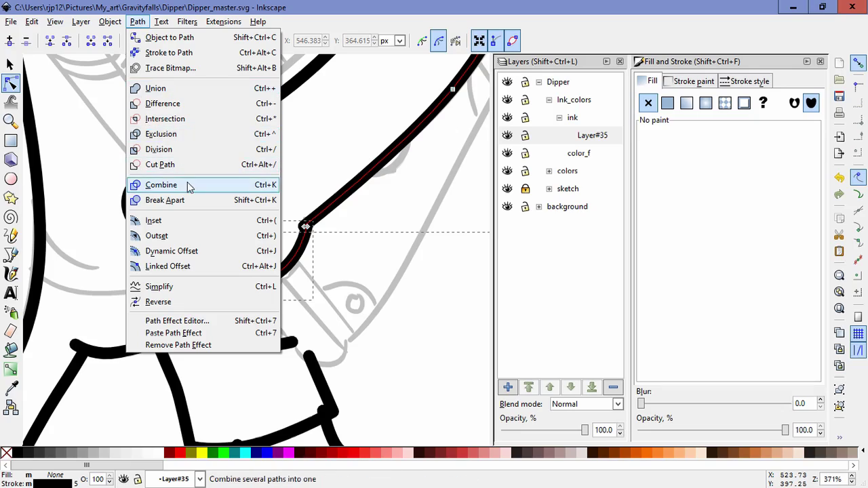
{"action": "left_click", "coordinate": [163, 184]}
{"action": "left_click_drag", "start_coordinate": [339, 248], "coordinate": [285, 217]}
{"action": "left_click", "coordinate": [51, 44]}
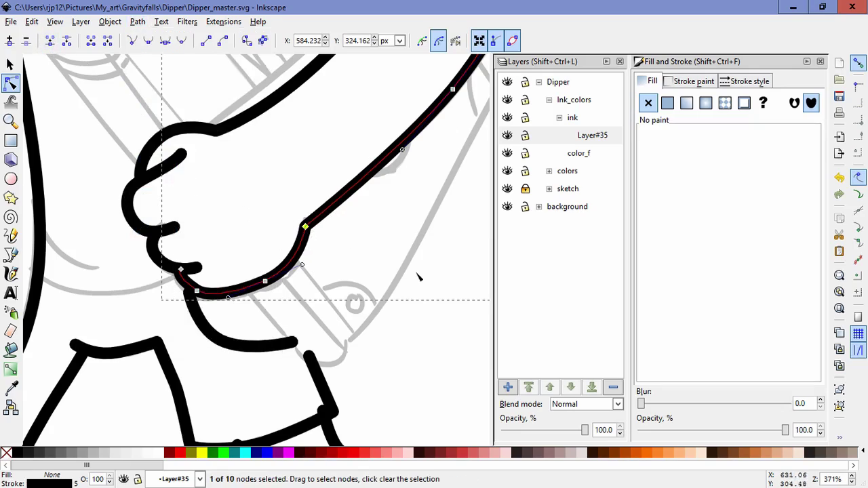
Step: Reshape the hand's underside into a rounder curve by adjusting a node handle
{"action": "left_click_drag", "start_coordinate": [228, 298], "coordinate": [236, 303]}
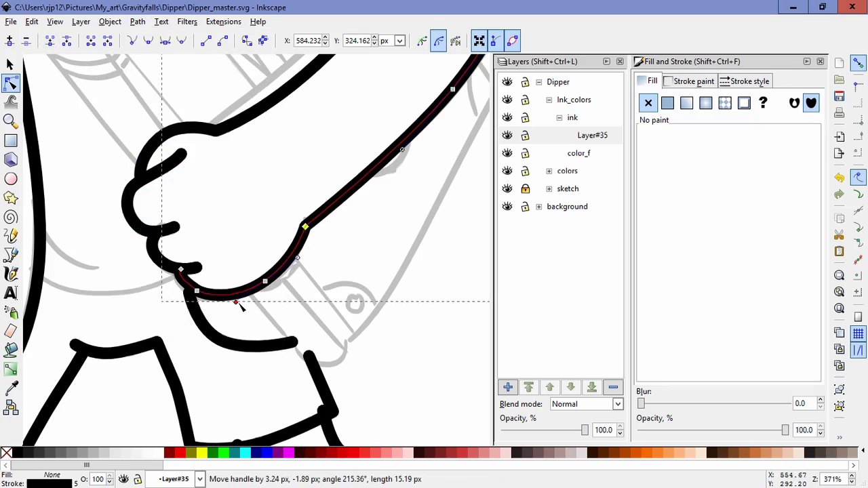
{"action": "left_click", "coordinate": [394, 245]}
{"action": "left_click", "coordinate": [396, 244]}
Step: Trace the lower edge of the flashlight arm from the vest through the elbow to the fingers
{"action": "scroll", "coordinate": [396, 244], "scroll_direction": "down", "scroll_amount": 2}
{"action": "left_click_drag", "start_coordinate": [395, 245], "coordinate": [372, 279]}
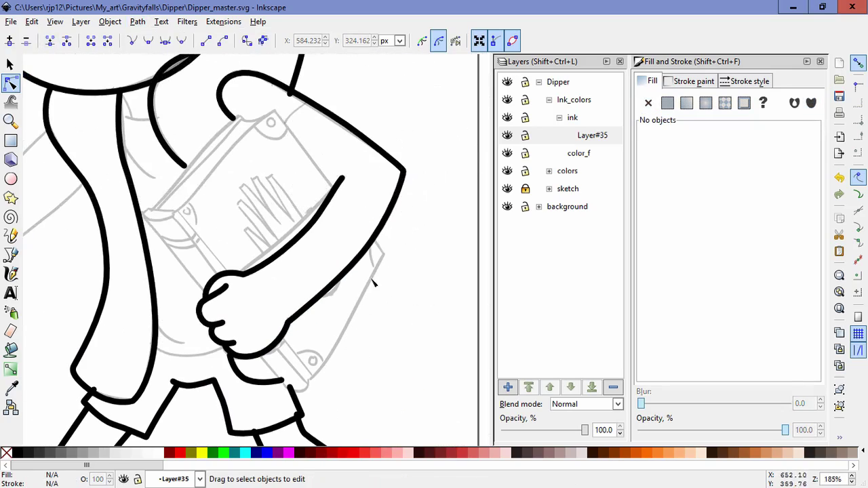
{"action": "scroll", "coordinate": [363, 212], "scroll_direction": "left", "scroll_amount": 5}
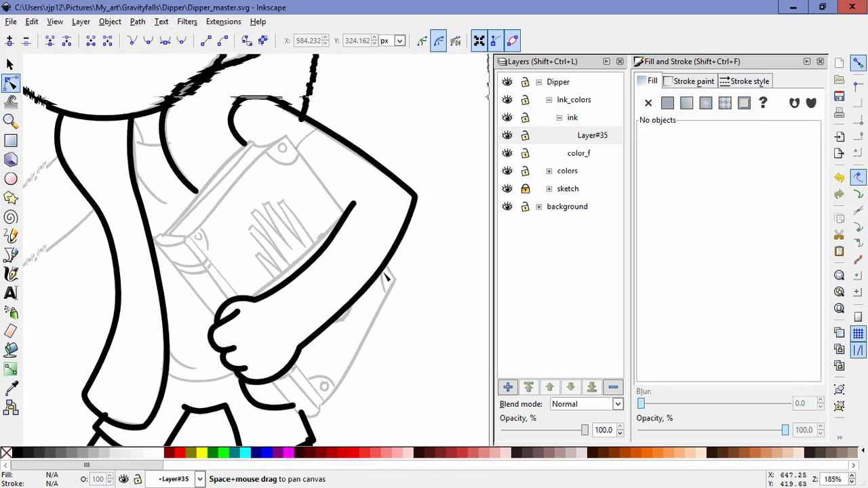
{"action": "left_click", "coordinate": [250, 231]}
{"action": "mouse_move", "coordinate": [250, 231]}
{"action": "left_mouse_down"}
{"action": "mouse_move", "coordinate": [271, 272]}
{"action": "mouse_move", "coordinate": [348, 307]}
{"action": "left_mouse_up"}
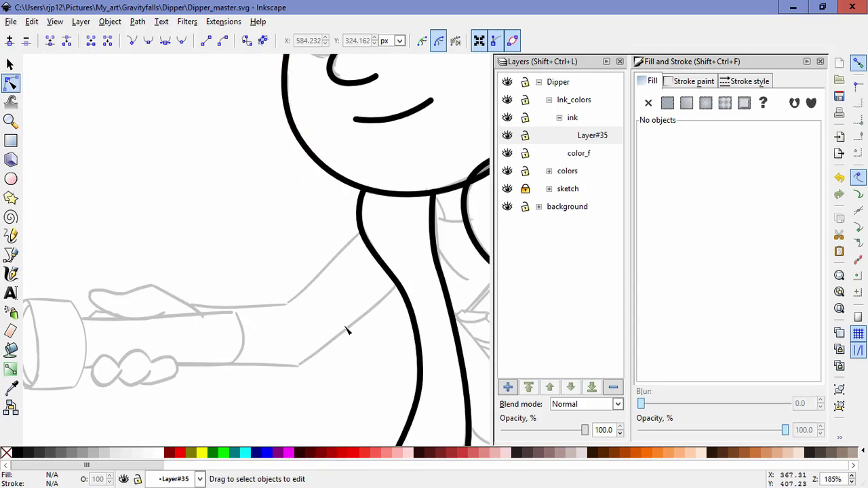
{"action": "left_click_drag", "start_coordinate": [263, 391], "coordinate": [306, 357]}
{"action": "left_click", "coordinate": [10, 254]}
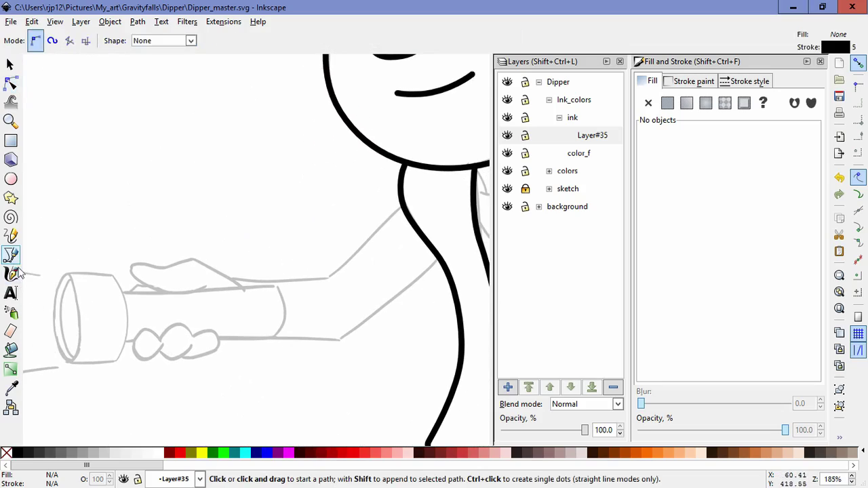
{"action": "left_click", "coordinate": [440, 259]}
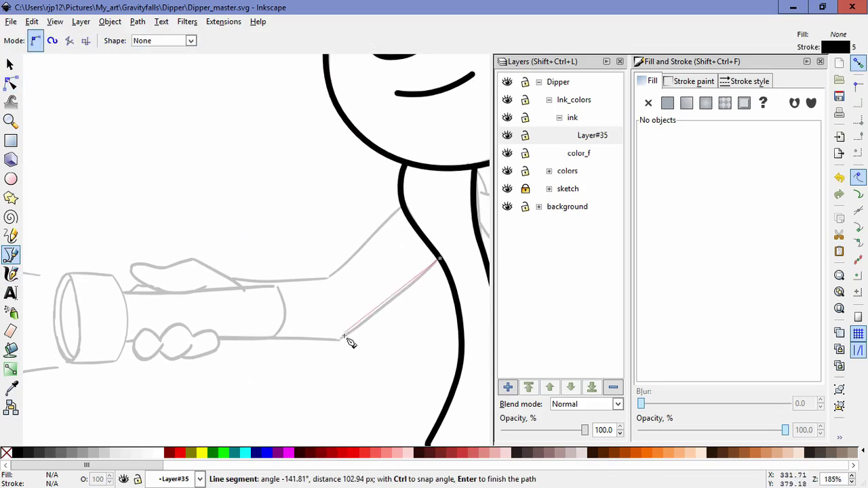
{"action": "left_click_drag", "start_coordinate": [339, 340], "coordinate": [331, 342]}
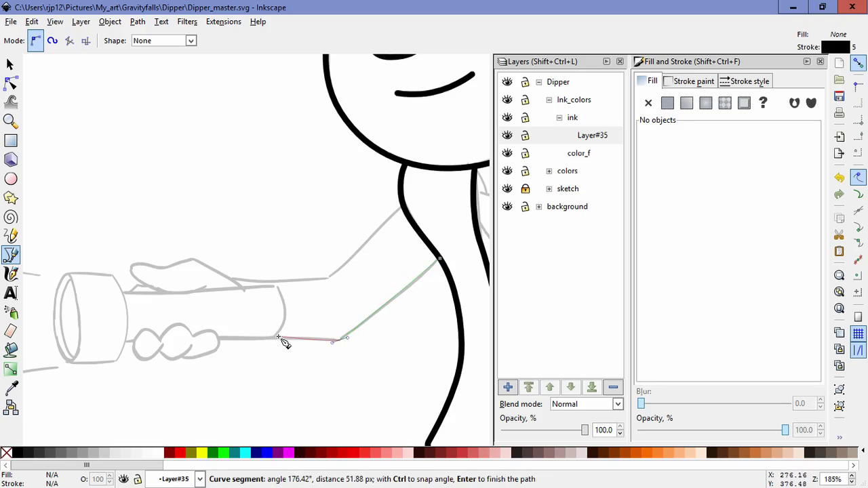
{"action": "double_click", "coordinate": [218, 340]}
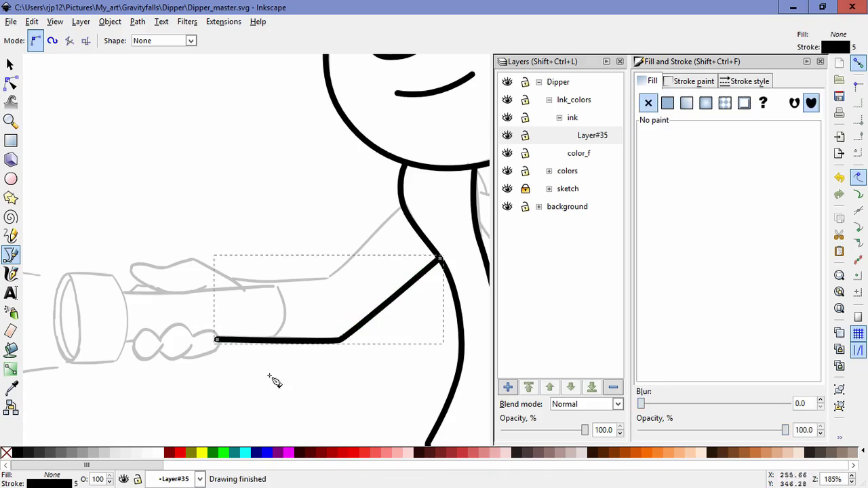
Step: Trace the upper edge of the flashlight arm from the vest through the elbow to the wrist
{"action": "left_click", "coordinate": [402, 205]}
{"action": "left_click_drag", "start_coordinate": [365, 243], "coordinate": [356, 255]}
{"action": "left_click_drag", "start_coordinate": [325, 279], "coordinate": [327, 283]}
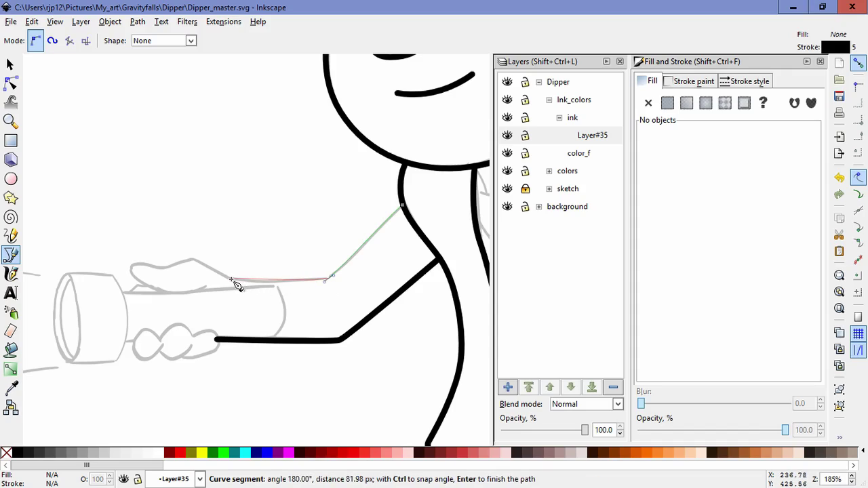
{"action": "double_click", "coordinate": [231, 279]}
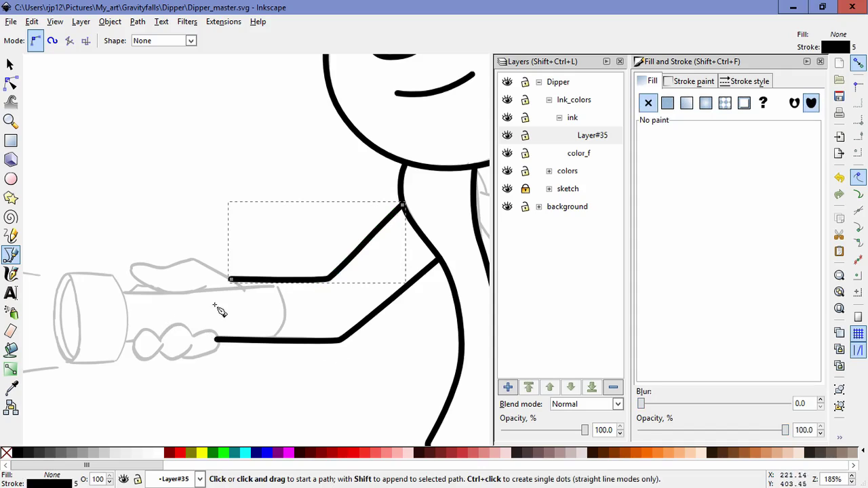
Step: Trace the back of the flashlight hand and its thumb as one open path, curving back underneath the thumb
{"action": "scroll", "coordinate": [219, 310], "scroll_direction": "up", "scroll_amount": 3, "text": "ctrl"}
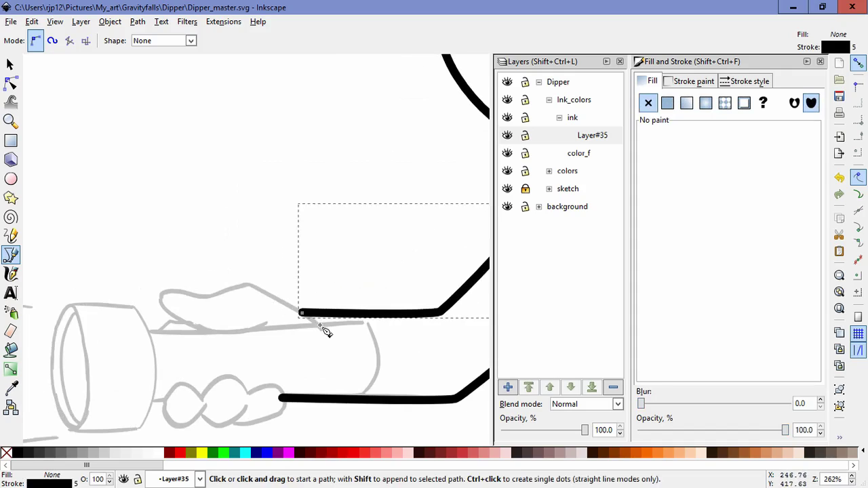
{"action": "left_click", "coordinate": [319, 325]}
{"action": "left_click_drag", "start_coordinate": [285, 303], "coordinate": [270, 297]}
{"action": "left_click", "coordinate": [250, 284]}
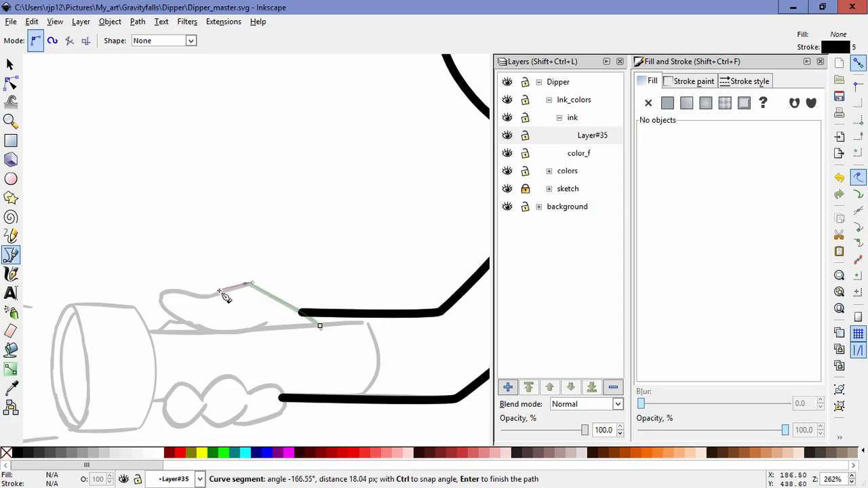
{"action": "left_click_drag", "start_coordinate": [205, 298], "coordinate": [169, 301]}
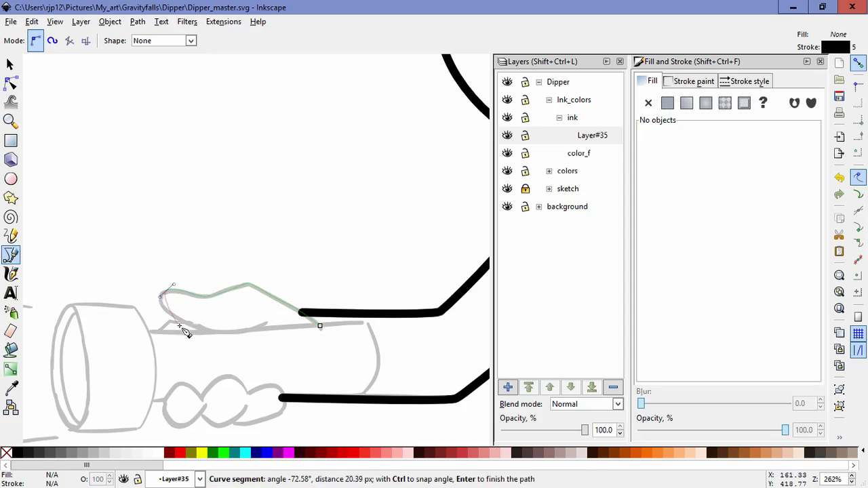
{"action": "left_click_drag", "start_coordinate": [213, 332], "coordinate": [268, 331]}
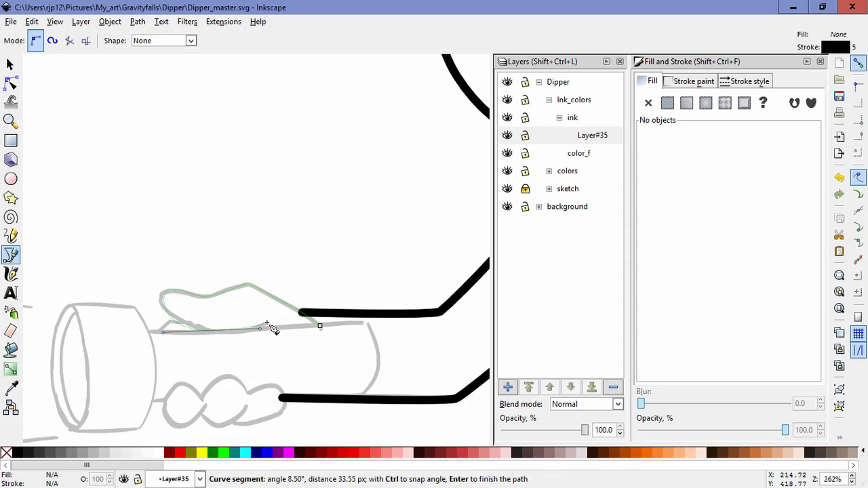
{"action": "key", "text": "Return"}
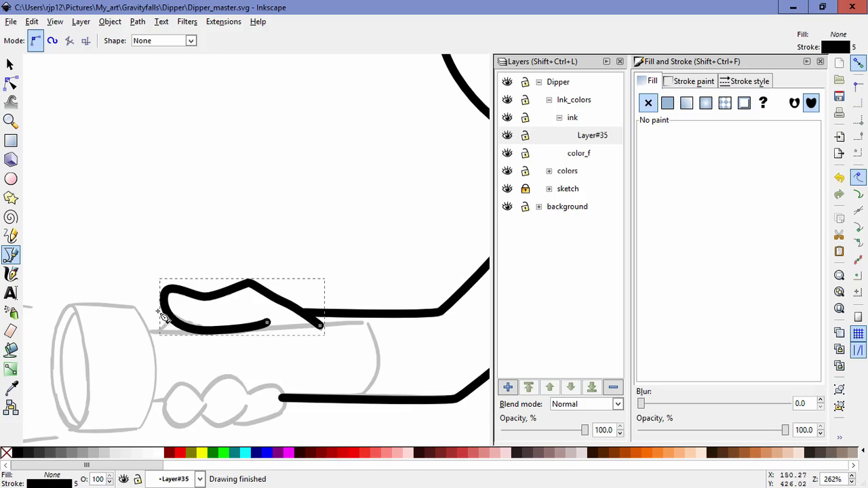
Step: Deepen the curve beneath the thumb by adjusting the bottom node and its handles
{"action": "left_click", "coordinate": [11, 82]}
{"action": "left_click_drag", "start_coordinate": [215, 333], "coordinate": [161, 337]}
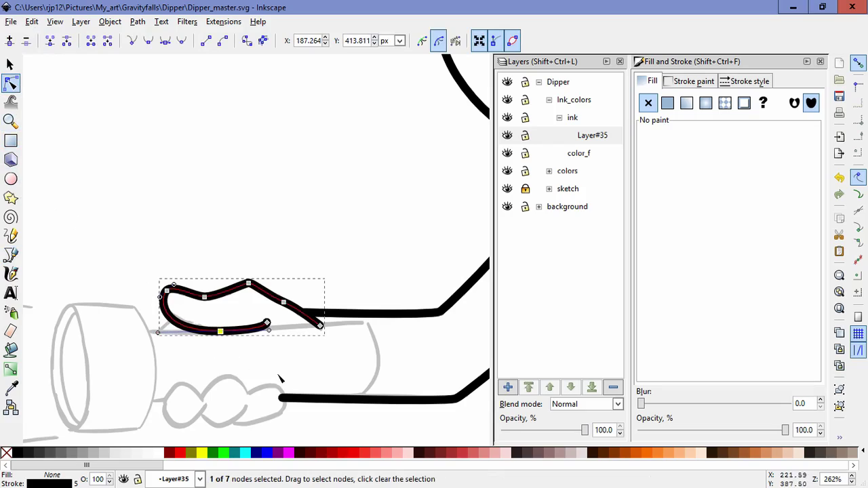
{"action": "left_click_drag", "start_coordinate": [269, 330], "coordinate": [225, 337]}
{"action": "left_click", "coordinate": [316, 367]}
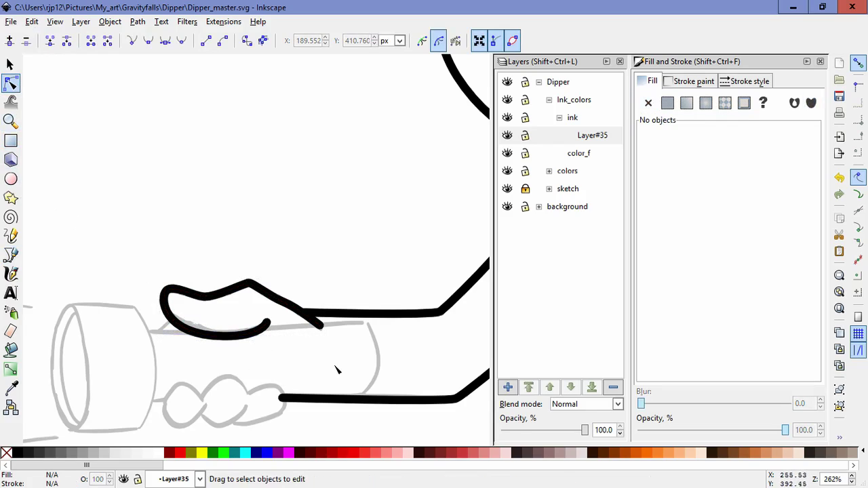
Step: Smooth the back of the flashlight hand by adjusting the nodes between the wrist and the knuckle peak
{"action": "left_click", "coordinate": [264, 293]}
{"action": "left_click", "coordinate": [284, 303]}
{"action": "left_click_drag", "start_coordinate": [298, 309], "coordinate": [295, 308]}
{"action": "left_click", "coordinate": [250, 285]}
{"action": "left_click_drag", "start_coordinate": [250, 285], "coordinate": [228, 302]}
{"action": "left_click", "coordinate": [339, 265]}
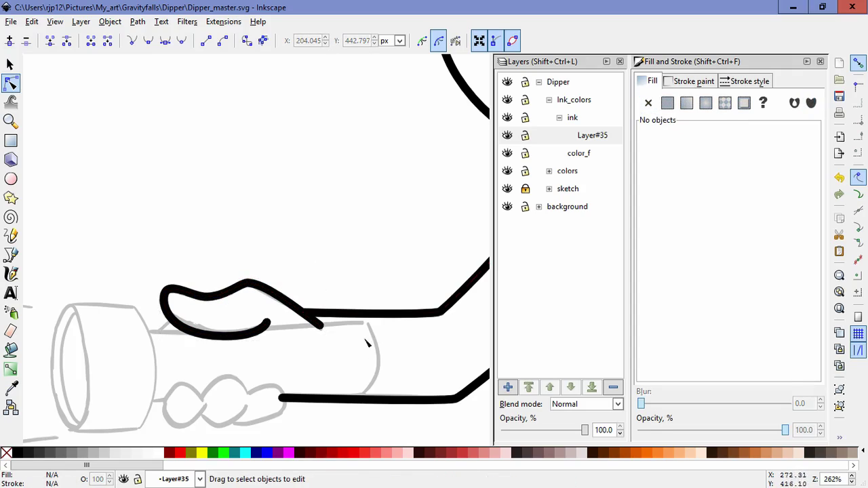
Step: Trace the finger nearest the wrist and the top of the middle finger below the flashlight as one path
{"action": "left_click_drag", "start_coordinate": [212, 374], "coordinate": [228, 349]}
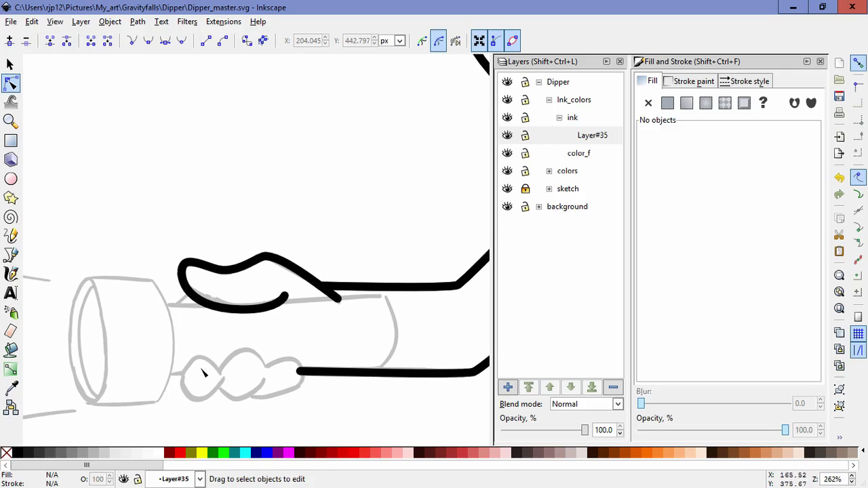
{"action": "left_click", "coordinate": [10, 254]}
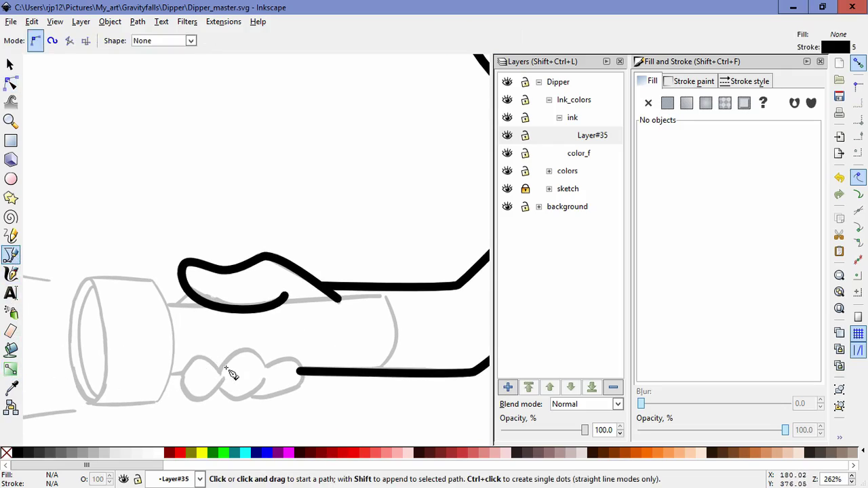
{"action": "left_click", "coordinate": [252, 397]}
{"action": "left_click_drag", "start_coordinate": [293, 392], "coordinate": [227, 349]}
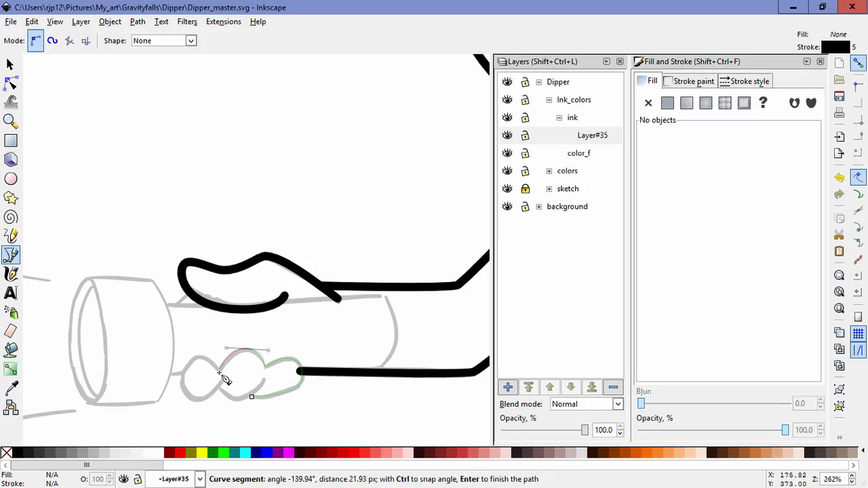
{"action": "double_click", "coordinate": [217, 372]}
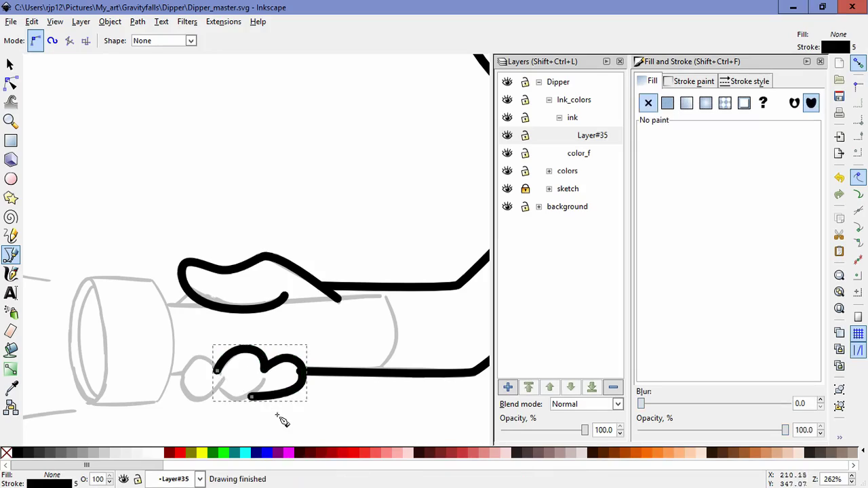
Step: Trace the rounded outline of the finger nearest the flashlight head as a separate looping path
{"action": "left_click", "coordinate": [224, 377]}
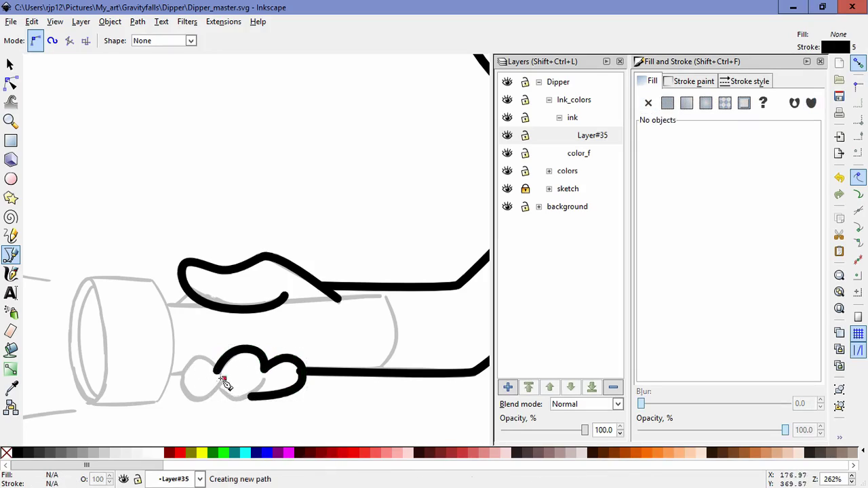
{"action": "left_click_drag", "start_coordinate": [202, 401], "coordinate": [219, 367]}
{"action": "double_click", "coordinate": [223, 374]}
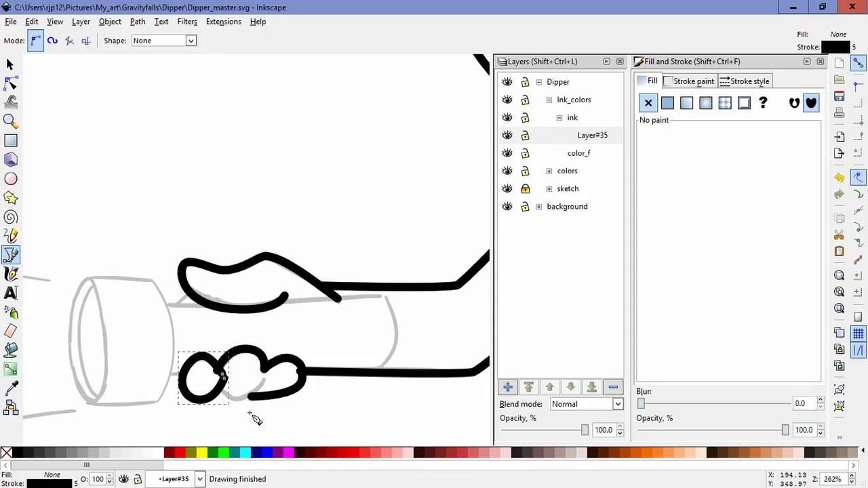
Step: Trace the underside of the middle finger and adjust its handles and end node to round the curve
{"action": "left_click", "coordinate": [226, 399]}
{"action": "left_click_drag", "start_coordinate": [243, 400], "coordinate": [251, 406]}
{"action": "key", "text": "Return"}
{"action": "left_click", "coordinate": [10, 83]}
{"action": "left_click", "coordinate": [239, 402]}
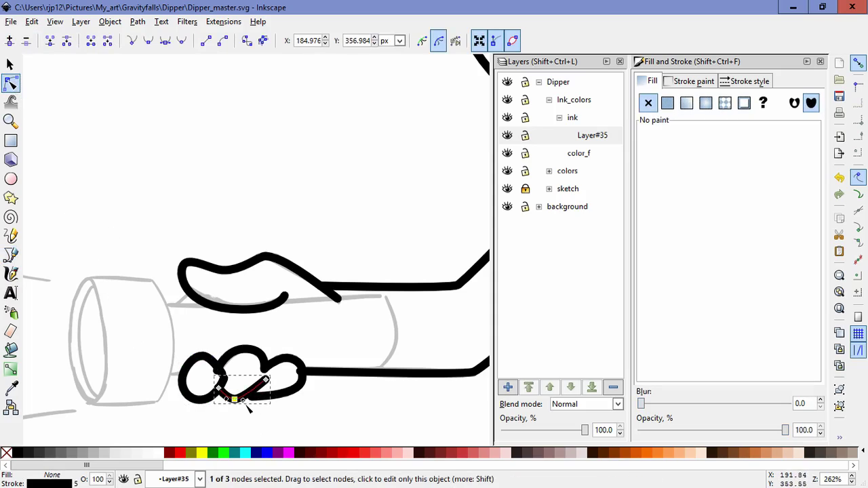
{"action": "left_click_drag", "start_coordinate": [243, 400], "coordinate": [262, 384]}
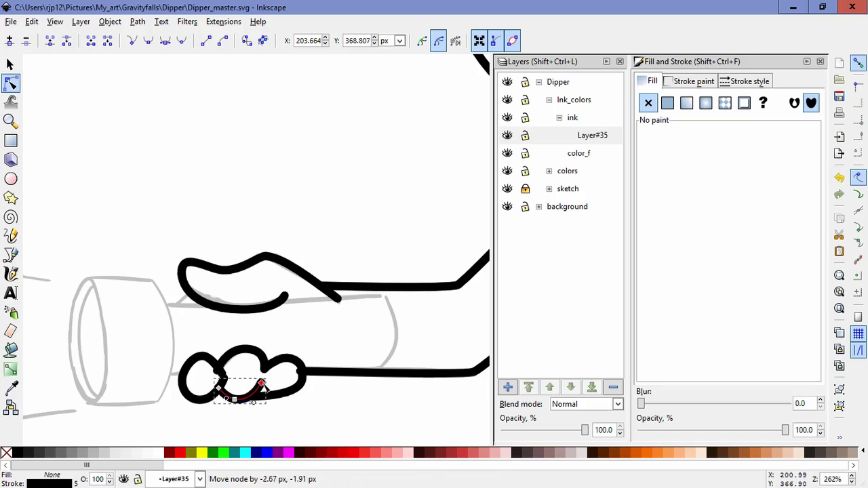
Step: Refine the nodes of the path forming the wrist-side finger and the top of the middle finger below the flashlight
{"action": "left_click", "coordinate": [302, 391]}
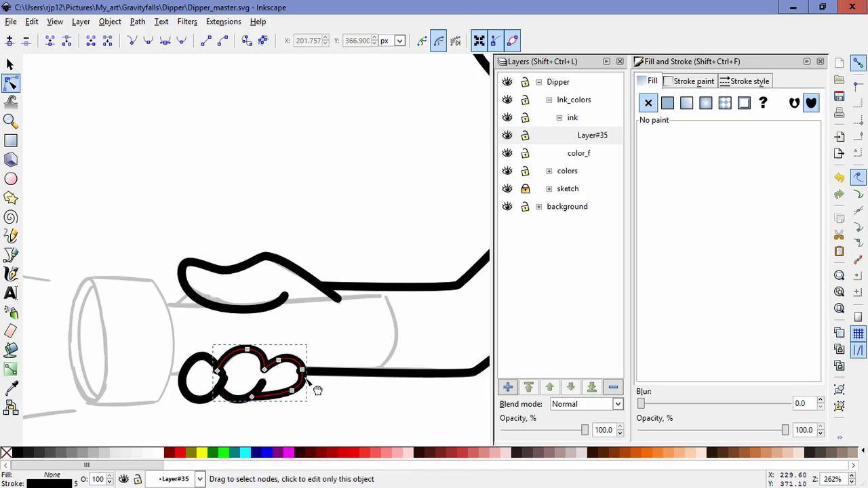
{"action": "left_click_drag", "start_coordinate": [295, 395], "coordinate": [290, 395]}
{"action": "left_click_drag", "start_coordinate": [217, 366], "coordinate": [249, 349]}
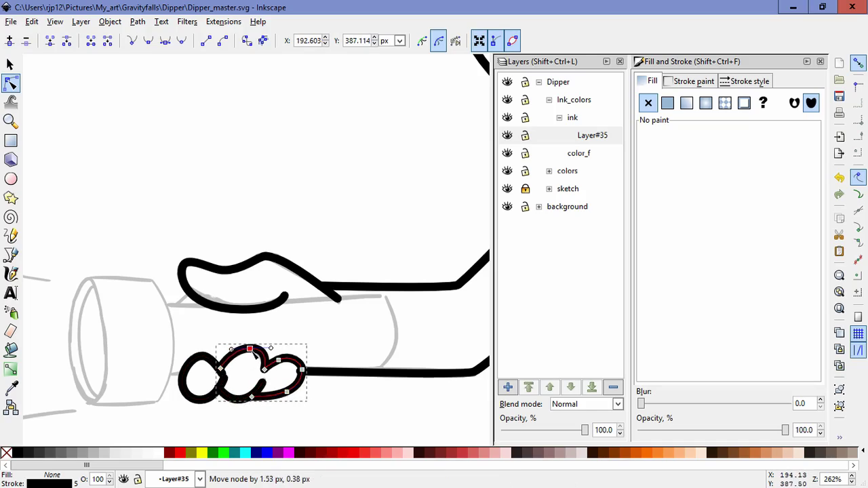
Step: Adjust the end nodes and curve of the finger nearest the flashlight head so it meets the middle finger cleanly
{"action": "left_click", "coordinate": [205, 358]}
{"action": "left_click_drag", "start_coordinate": [222, 375], "coordinate": [206, 402]}
{"action": "left_click_drag", "start_coordinate": [204, 355], "coordinate": [220, 386]}
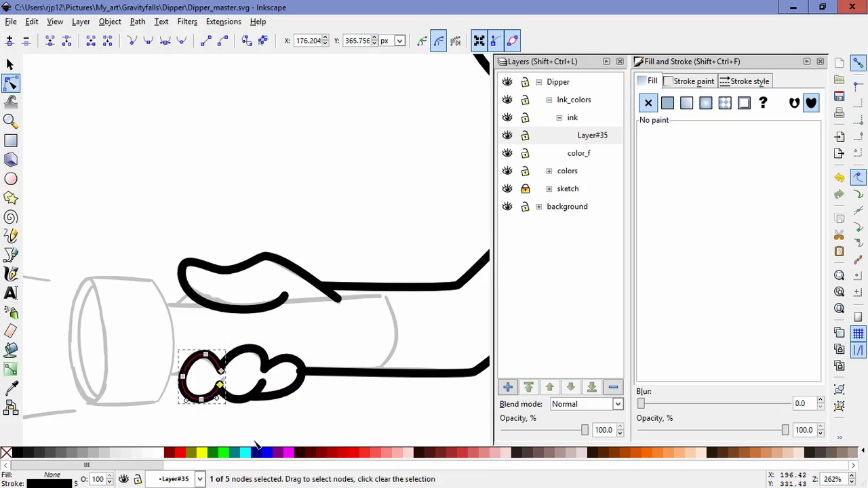
{"action": "left_click", "coordinate": [349, 422]}
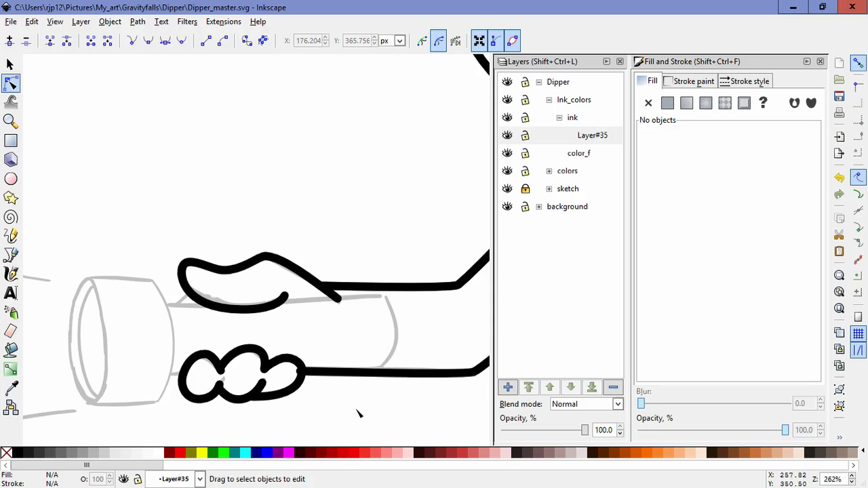
Step: Squash the finger outlines below the flashlight together from above to about 33 px high
{"action": "key", "text": "s"}
{"action": "left_click_drag", "start_coordinate": [320, 423], "coordinate": [160, 333]}
{"action": "left_click_drag", "start_coordinate": [242, 346], "coordinate": [240, 353]}
{"action": "left_click", "coordinate": [358, 429]}
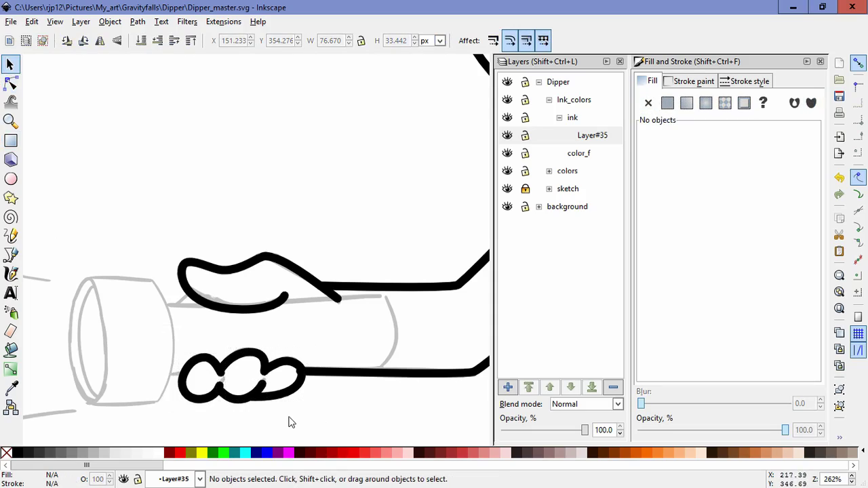
Step: Skew the finger nearest the flashlight head so that its top leans toward the wrist
{"action": "left_click", "coordinate": [207, 361]}
{"action": "left_click", "coordinate": [208, 360]}
{"action": "mouse_move", "coordinate": [203, 348]}
{"action": "left_mouse_down"}
{"action": "mouse_move", "coordinate": [211, 348]}
{"action": "mouse_move", "coordinate": [211, 360]}
{"action": "left_mouse_up"}
{"action": "left_click", "coordinate": [314, 418]}
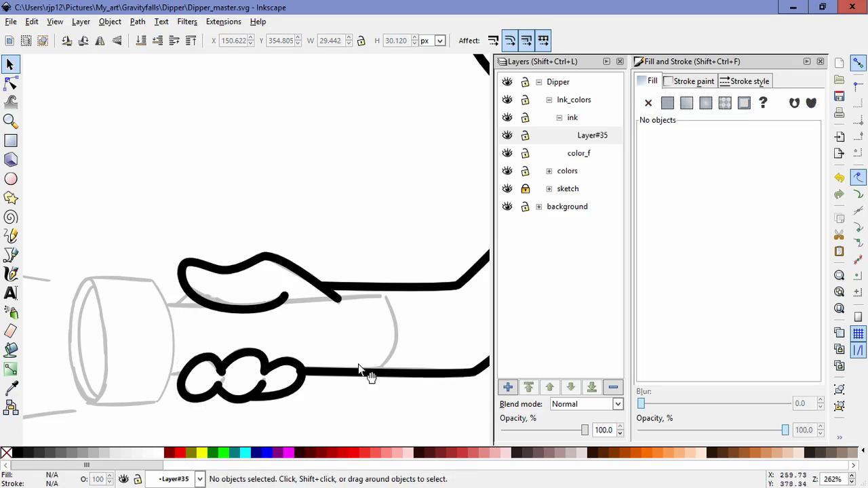
Step: Trace the short neck line curving down from the chin beside the vest's inner edge
{"action": "scroll", "coordinate": [360, 370], "scroll_direction": "down", "scroll_amount": 5, "text": "ctrl"}
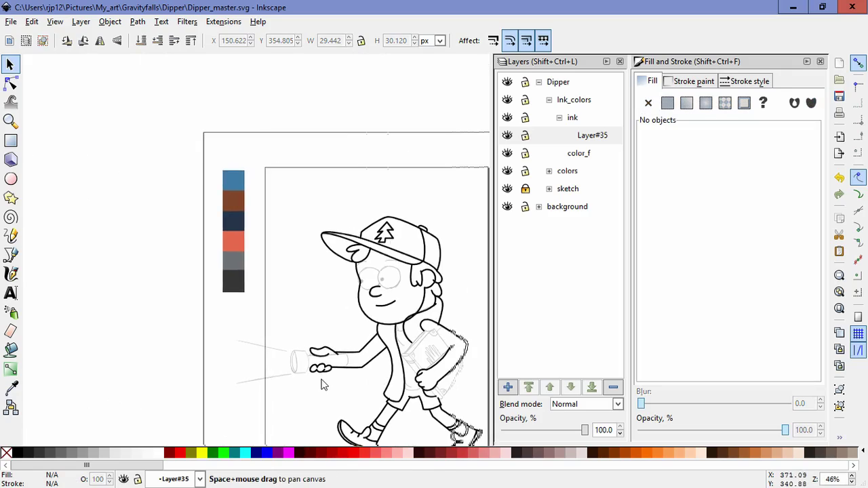
{"action": "left_click_drag", "start_coordinate": [381, 378], "coordinate": [322, 379]}
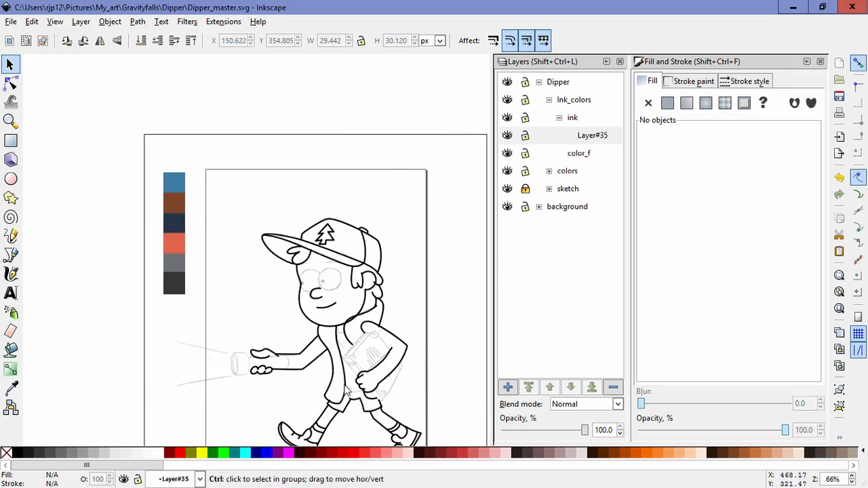
{"action": "scroll", "coordinate": [350, 390], "scroll_direction": "up", "scroll_amount": 3, "text": "ctrl"}
{"action": "left_click", "coordinate": [11, 254]}
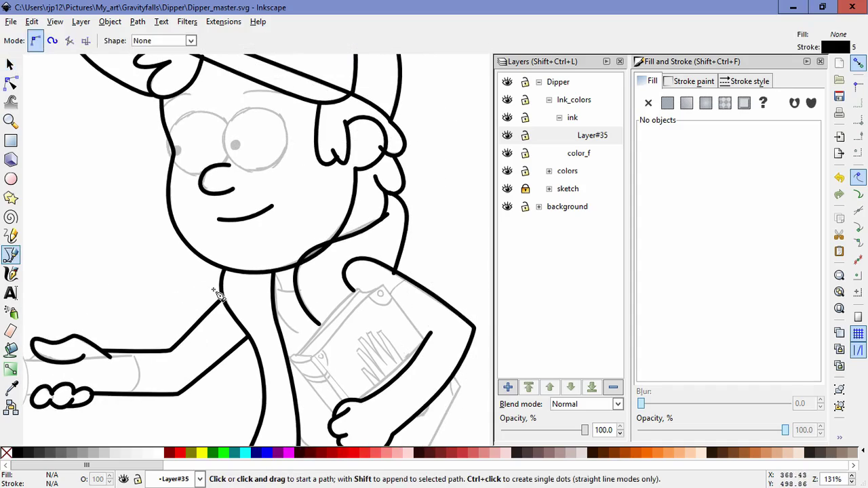
{"action": "scroll", "coordinate": [298, 292], "scroll_direction": "up", "scroll_amount": 2, "text": "ctrl"}
{"action": "left_click", "coordinate": [264, 236]}
{"action": "left_click_drag", "start_coordinate": [279, 254], "coordinate": [286, 270]}
{"action": "double_click", "coordinate": [283, 274]}
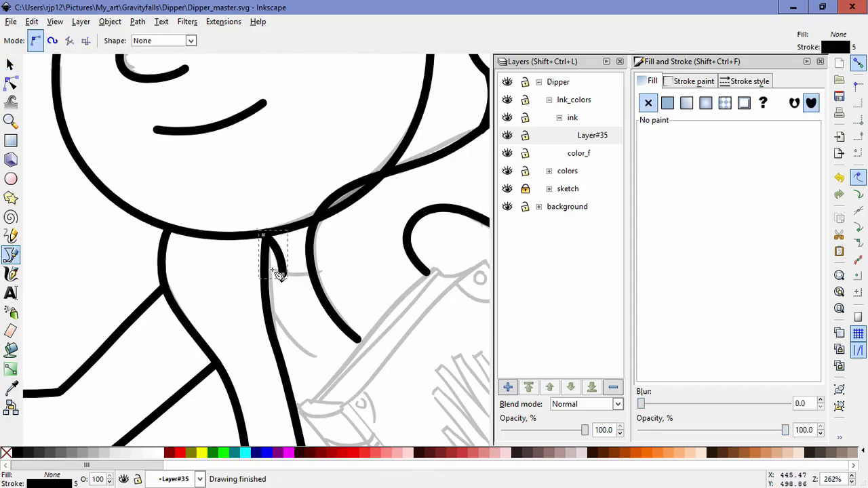
Step: Trace the shirt neckline as a shallow curve between the vest edges and smooth its middle node
{"action": "left_click", "coordinate": [274, 270]}
{"action": "left_click_drag", "start_coordinate": [300, 276], "coordinate": [315, 274]}
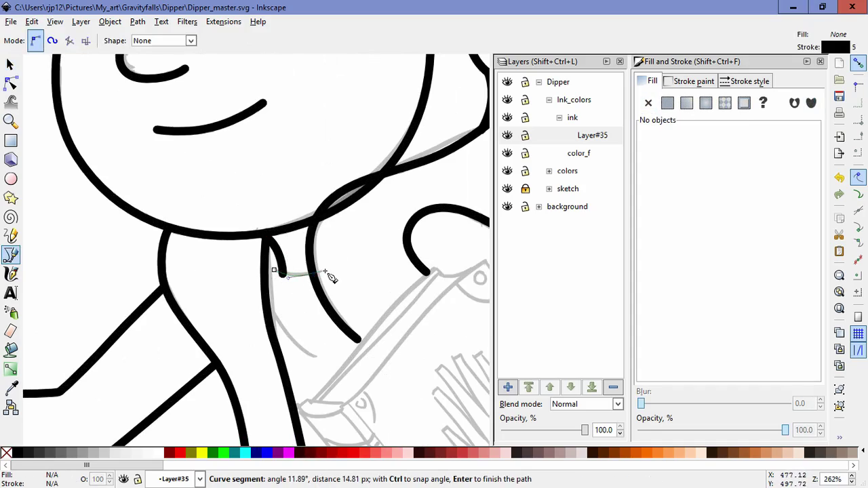
{"action": "double_click", "coordinate": [326, 272]}
{"action": "key", "text": "n"}
{"action": "left_click", "coordinate": [301, 276]}
{"action": "left_click_drag", "start_coordinate": [318, 277], "coordinate": [318, 275]}
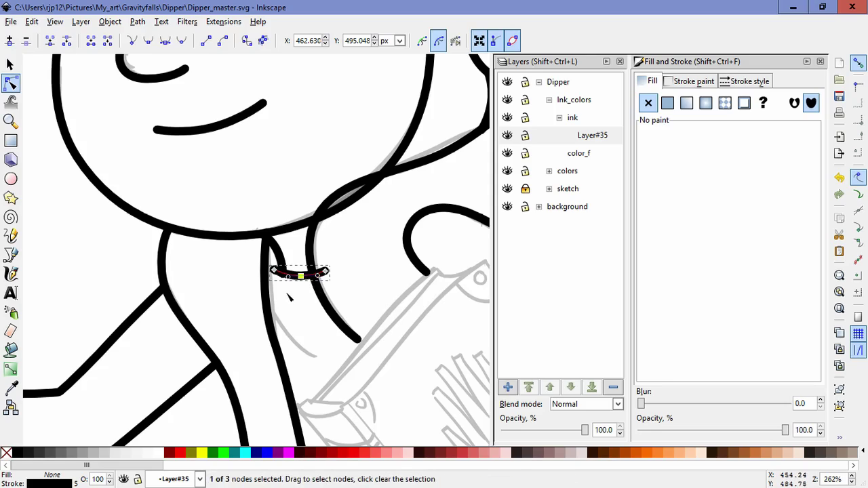
{"action": "double_click", "coordinate": [327, 356]}
Step: Trace the short curved line branching off the vest's inner edge just below the neckline
{"action": "key", "text": "b"}
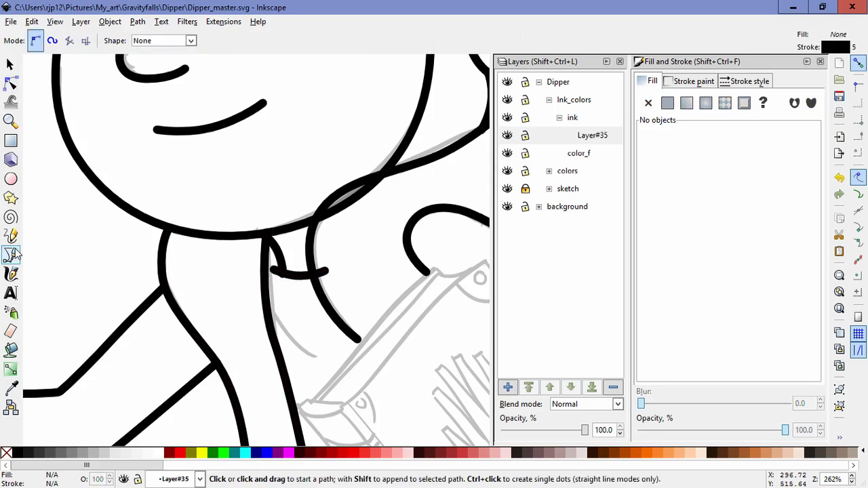
{"action": "left_click", "coordinate": [266, 303]}
{"action": "mouse_move", "coordinate": [316, 357]}
{"action": "left_mouse_down"}
{"action": "mouse_move", "coordinate": [346, 367]}
{"action": "mouse_move", "coordinate": [378, 332]}
{"action": "mouse_move", "coordinate": [370, 240]}
{"action": "left_mouse_up"}
{"action": "key", "text": "Return"}
Step: Trace the short curved fold branching off the vest's inner edge just above the shirt hem
{"action": "key", "text": "space"}
{"action": "left_click_drag", "start_coordinate": [350, 340], "coordinate": [294, 218]}
{"action": "scroll", "coordinate": [319, 350], "scroll_direction": "down", "scroll_amount": 2}
{"action": "left_click", "coordinate": [258, 293]}
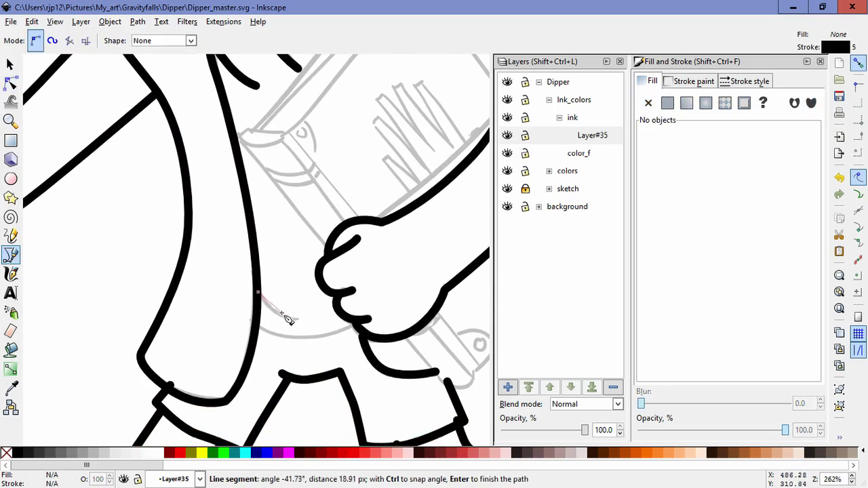
{"action": "left_click_drag", "start_coordinate": [299, 319], "coordinate": [330, 324]}
{"action": "key", "text": "Return"}
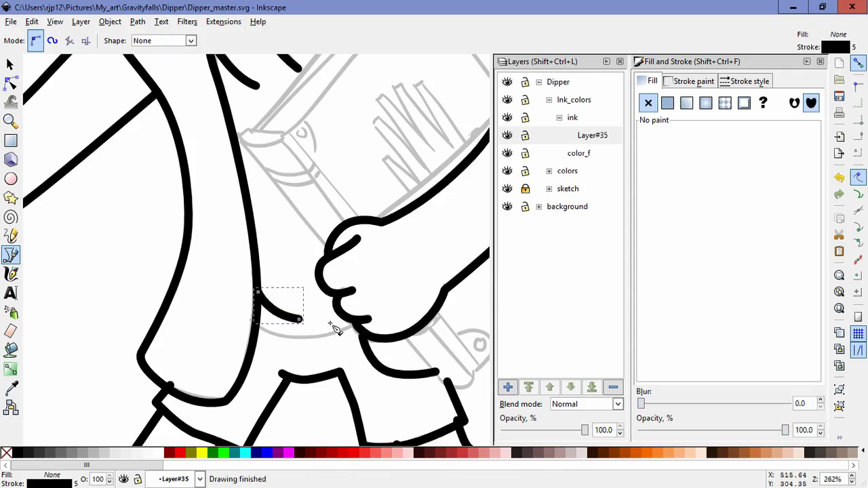
Step: Trace the shirt hem as a curve from the vest edge to the fist holding the book
{"action": "left_click", "coordinate": [257, 326]}
{"action": "left_click_drag", "start_coordinate": [313, 336], "coordinate": [349, 329]}
{"action": "double_click", "coordinate": [358, 325]}
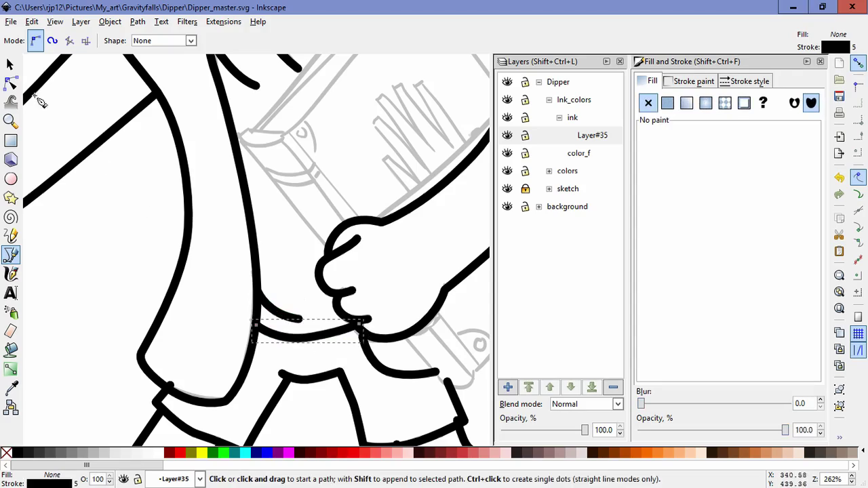
Step: Refine the curve of the shirt hem by adjusting the handle of its middle node
{"action": "left_click", "coordinate": [11, 64]}
{"action": "left_click", "coordinate": [93, 209]}
{"action": "left_click", "coordinate": [293, 338]}
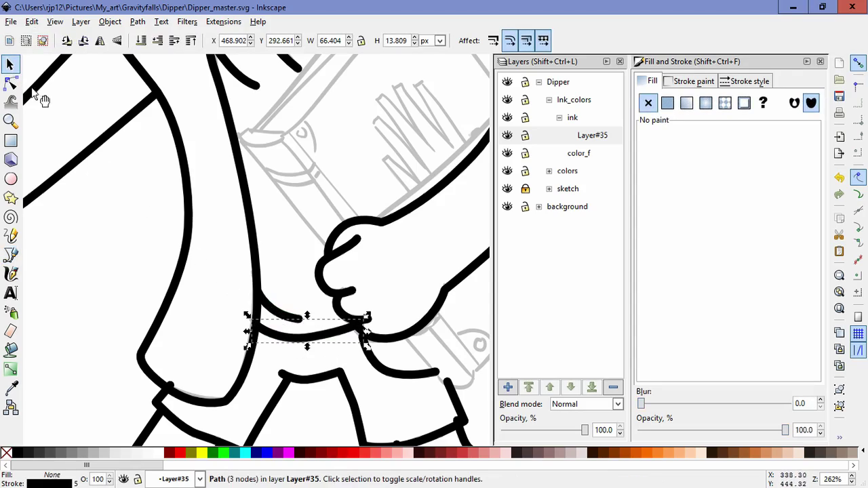
{"action": "left_click", "coordinate": [10, 82]}
{"action": "left_click", "coordinate": [312, 337]}
{"action": "left_click_drag", "start_coordinate": [349, 331], "coordinate": [350, 336]}
{"action": "left_click", "coordinate": [342, 355]}
{"action": "left_click", "coordinate": [344, 356]}
Step: Select the mouth and nose paths together and cut them from Layer#35
{"action": "scroll", "coordinate": [388, 401], "scroll_direction": "down", "scroll_amount": 5}
{"action": "key", "text": "space"}
{"action": "left_click_drag", "start_coordinate": [427, 382], "coordinate": [402, 376]}
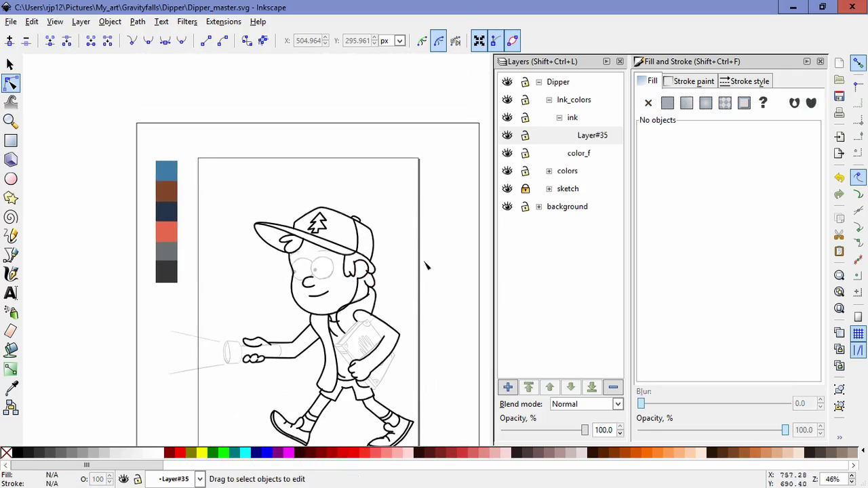
{"action": "left_click", "coordinate": [323, 295]}
{"action": "left_click", "coordinate": [307, 286], "text": "shift"}
{"action": "left_click", "coordinate": [10, 65]}
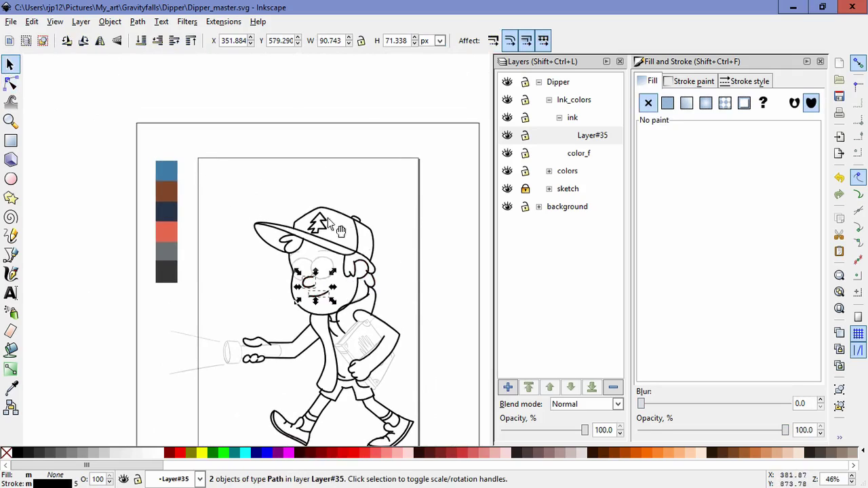
{"action": "key", "text": "Escape"}
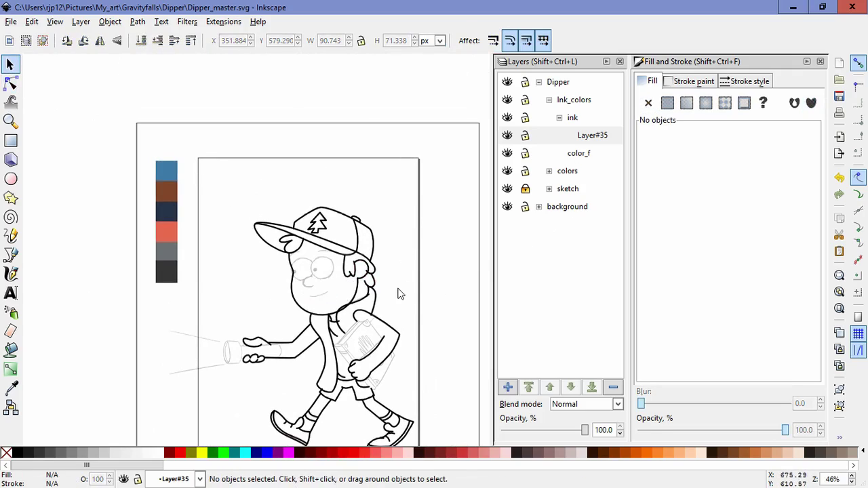
Step: Create a new layer above Layer#35 and paste the mouth and nose in place on it
{"action": "key", "text": "ctrl+shift+n"}
{"action": "left_click", "coordinate": [466, 293]}
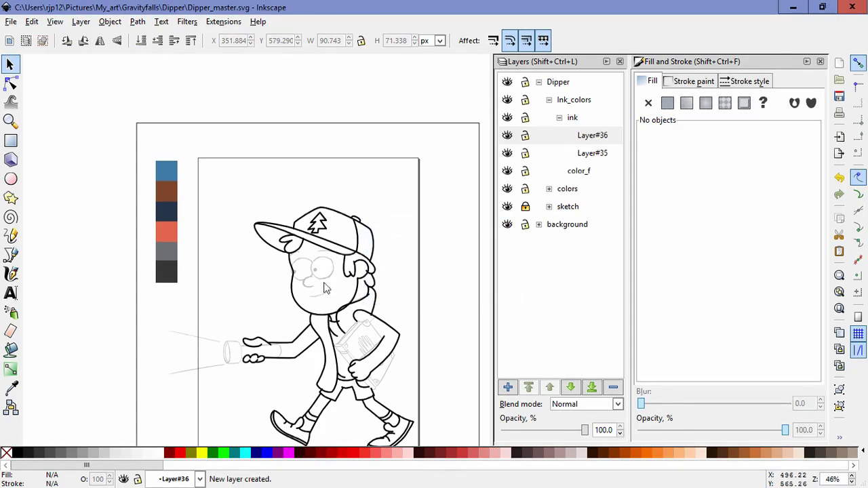
{"action": "left_click", "coordinate": [31, 21]}
{"action": "left_click", "coordinate": [68, 130]}
{"action": "key", "text": "Escape"}
Step: Draw an eye circle about 80 px across and place it and a duplicate over the two sketched eyes
{"action": "scroll", "coordinate": [377, 278], "scroll_direction": "up", "scroll_amount": 3}
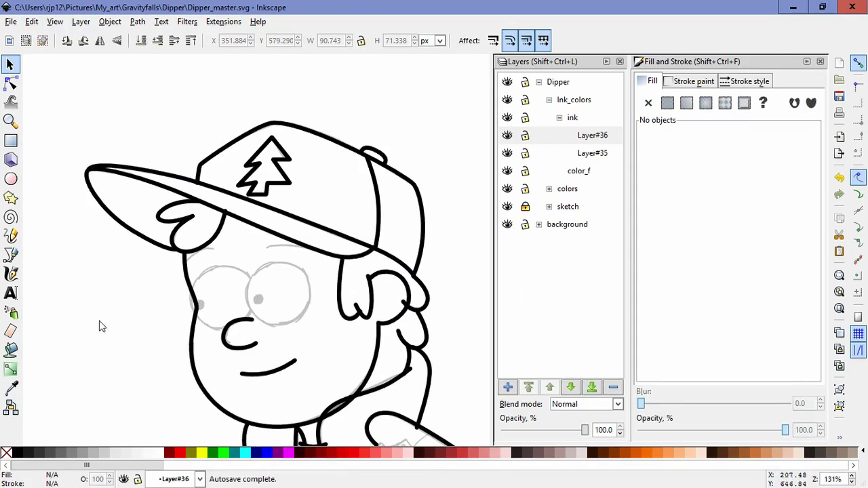
{"action": "left_click", "coordinate": [10, 178]}
{"action": "left_click_drag", "start_coordinate": [199, 271], "coordinate": [265, 337]}
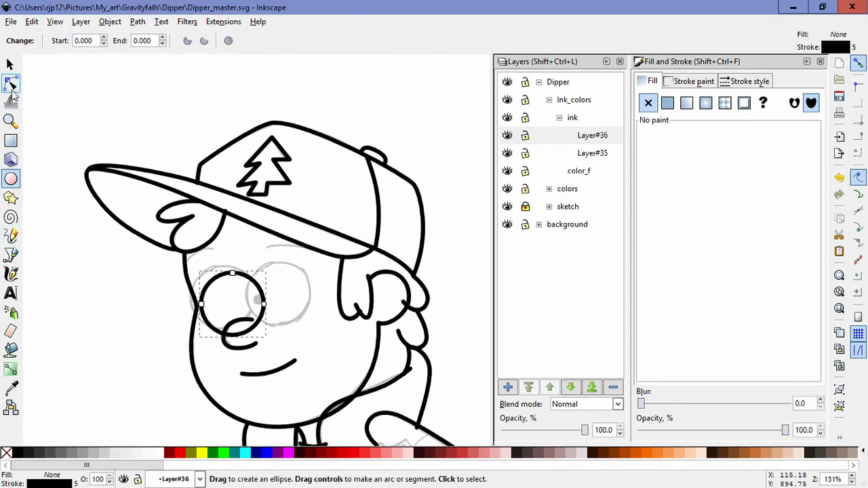
{"action": "left_click", "coordinate": [11, 64]}
{"action": "left_click_drag", "start_coordinate": [264, 298], "coordinate": [316, 280]}
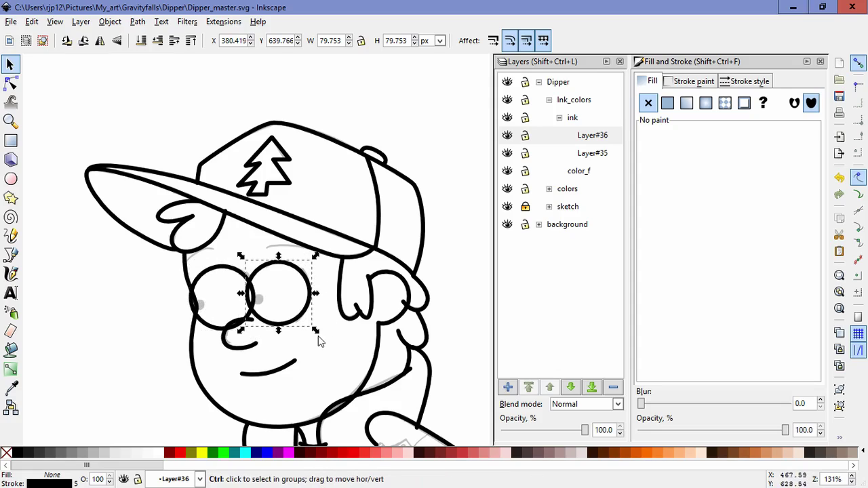
Step: Shrink a duplicate of the eye circle to about 25 px and give it a black fill without stroke
{"action": "left_click_drag", "start_coordinate": [315, 256], "coordinate": [297, 282]}
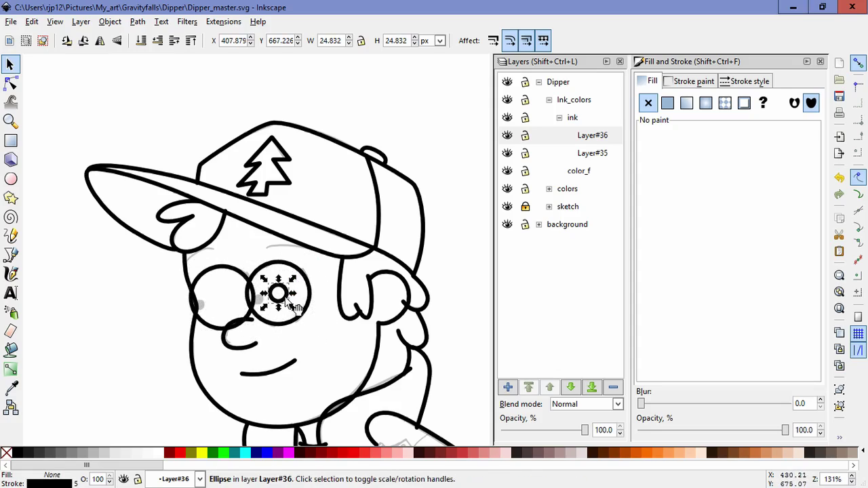
{"action": "left_click", "coordinate": [667, 103]}
{"action": "left_click", "coordinate": [693, 81]}
{"action": "left_click", "coordinate": [649, 102]}
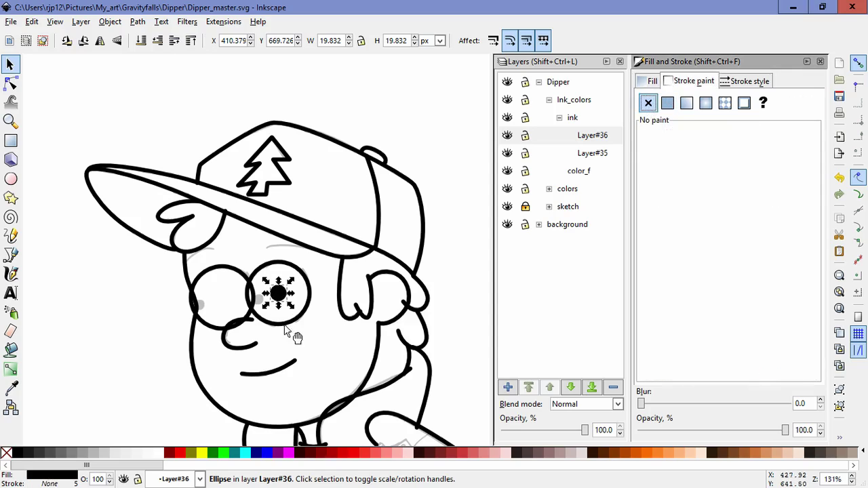
Step: Reduce the pupil to about 12 px and place it and a duplicate over the sketched pupils of both eyes
{"action": "scroll", "coordinate": [292, 307], "scroll_direction": "up", "scroll_amount": 2}
{"action": "left_click_drag", "start_coordinate": [282, 268], "coordinate": [132, 295]}
{"action": "key", "text": "ctrl+d"}
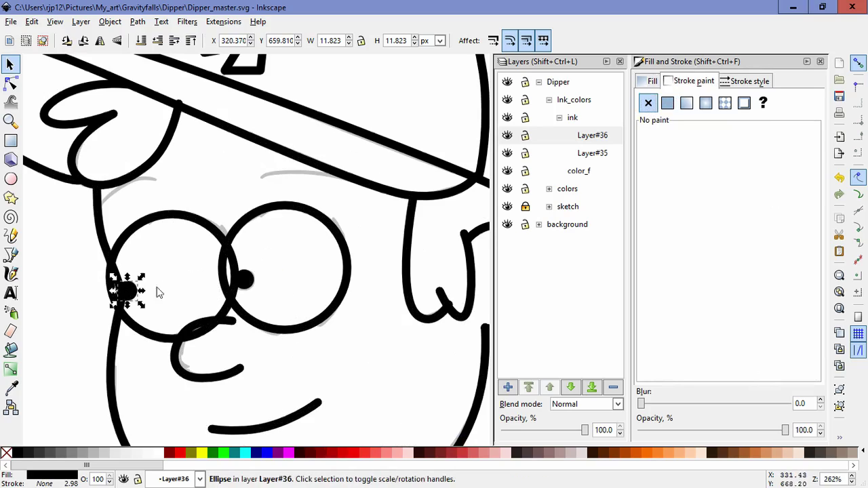
{"action": "left_click", "coordinate": [394, 365]}
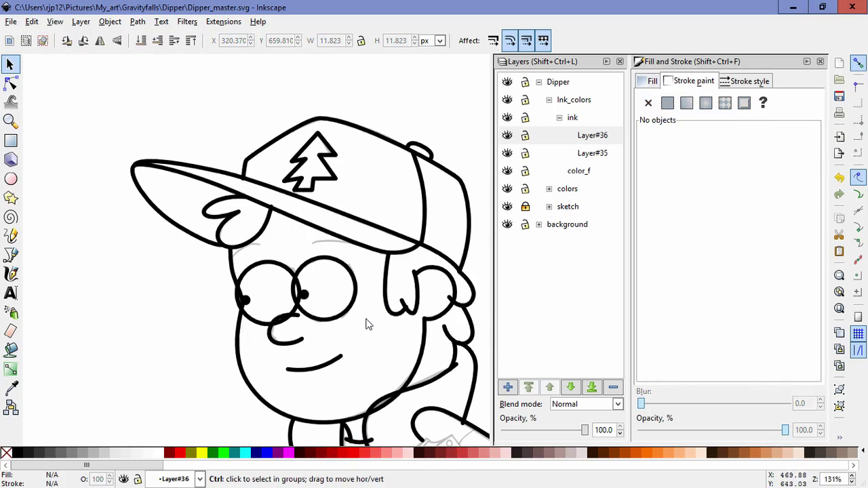
Step: Trace the eyebrow over the eye nearest the cap's brim tip as a short curved path
{"action": "left_click", "coordinate": [11, 255]}
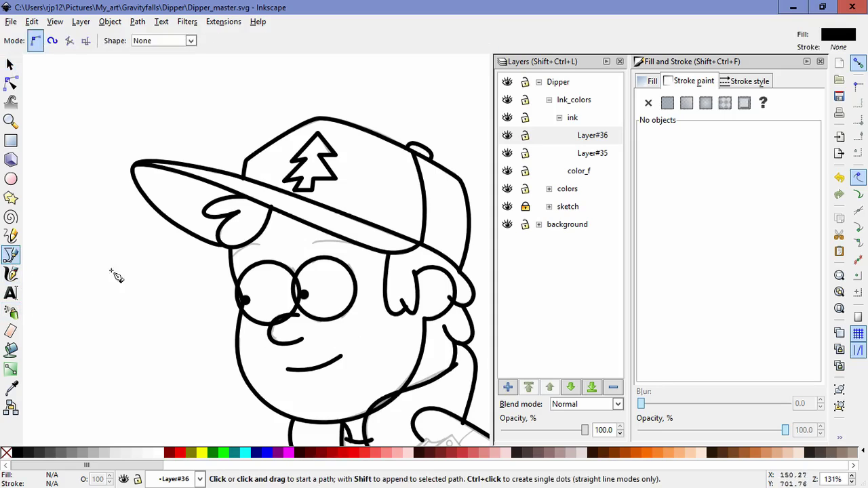
{"action": "scroll", "coordinate": [259, 274], "scroll_direction": "up", "scroll_amount": 2}
{"action": "left_click_drag", "start_coordinate": [306, 248], "coordinate": [247, 285]}
{"action": "left_click", "coordinate": [139, 280]}
{"action": "left_click_drag", "start_coordinate": [172, 258], "coordinate": [198, 253]}
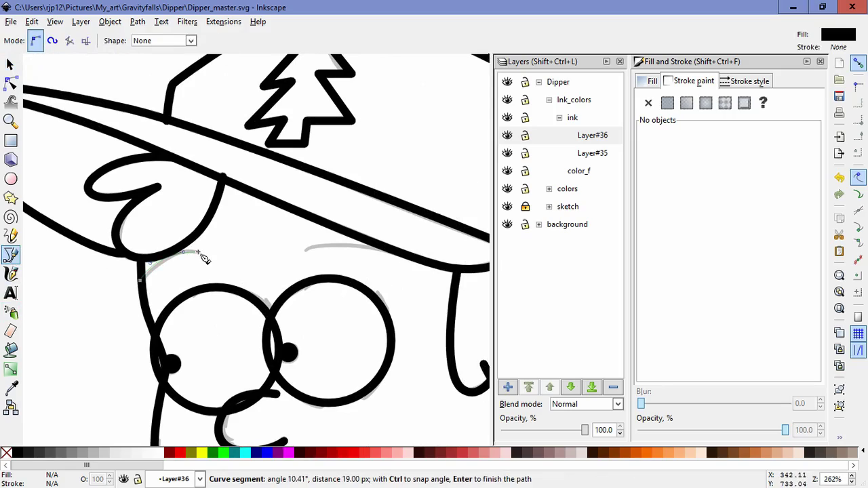
{"action": "key", "text": "Return"}
Step: Give the traced eyebrow a flat black stroke with round caps and no fill
{"action": "left_click", "coordinate": [668, 104]}
{"action": "left_click", "coordinate": [651, 81]}
{"action": "left_click", "coordinate": [648, 104]}
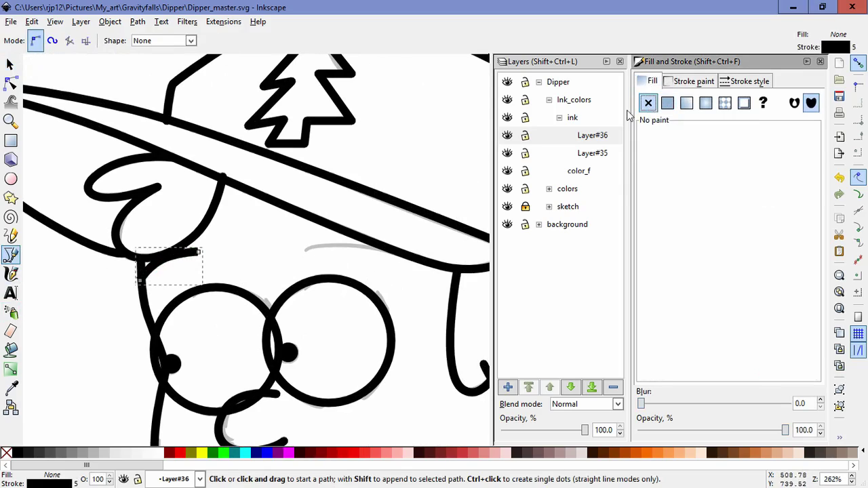
{"action": "left_click", "coordinate": [746, 80]}
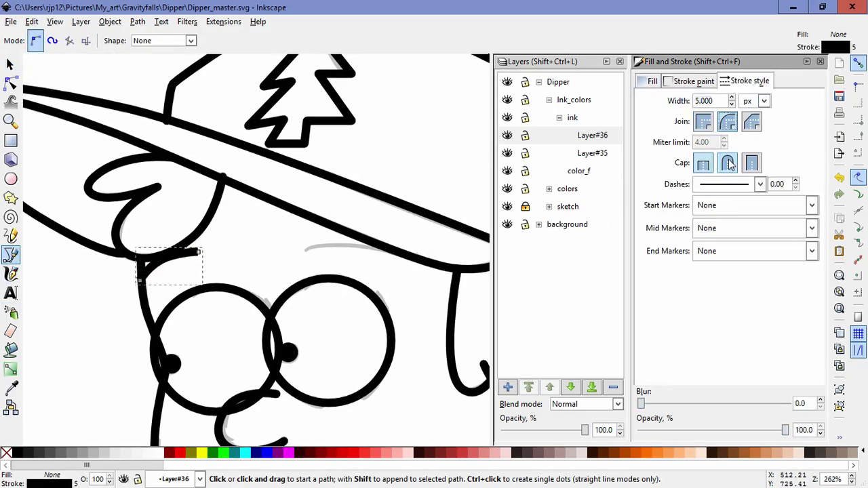
Step: Trace the second eyebrow as a shallow curve running up to the cap's brim
{"action": "left_click", "coordinate": [305, 249]}
{"action": "left_click_drag", "start_coordinate": [349, 244], "coordinate": [375, 246]}
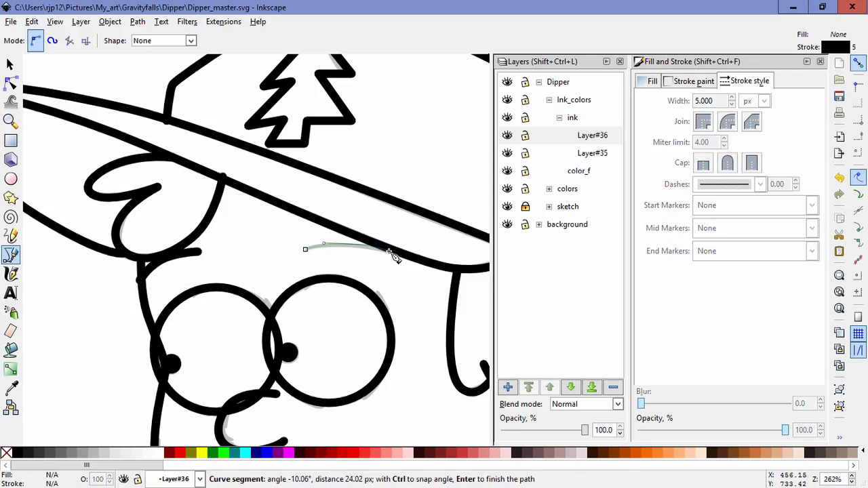
{"action": "key", "text": "Return"}
{"action": "scroll", "coordinate": [405, 308], "scroll_direction": "down", "scroll_amount": 10}
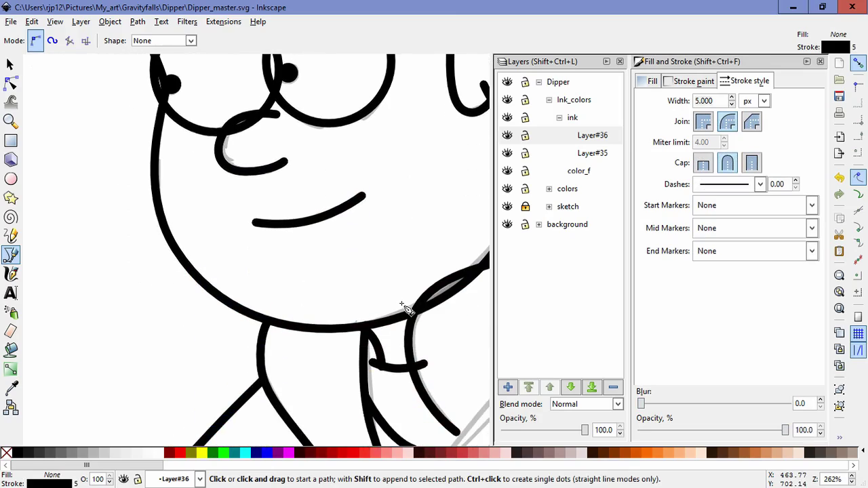
{"action": "scroll", "coordinate": [405, 309], "scroll_direction": "down", "scroll_amount": 5}
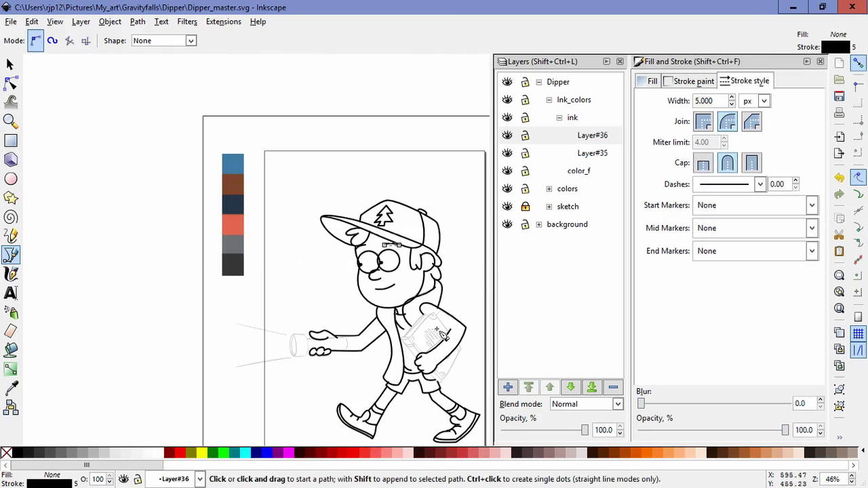
Step: Add a layer named book above Layer#36 and save the drawing
{"action": "left_click", "coordinate": [11, 64]}
{"action": "left_click", "coordinate": [462, 282]}
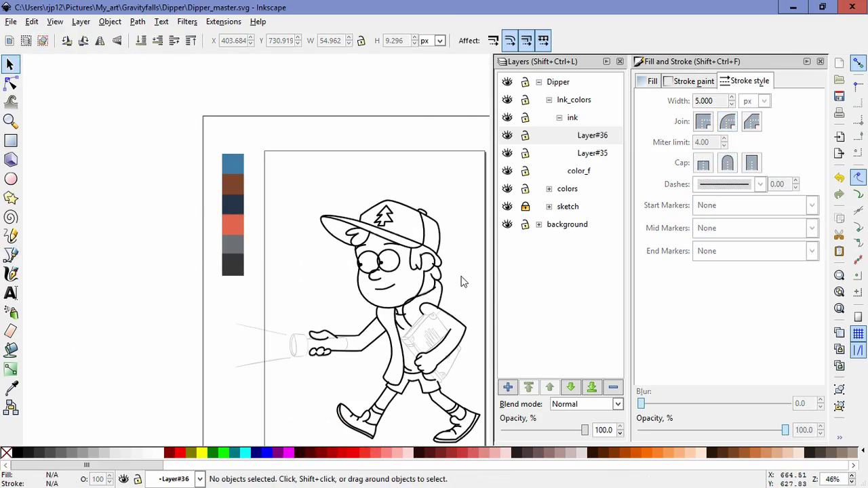
{"action": "key", "text": "ctrl+shift+n"}
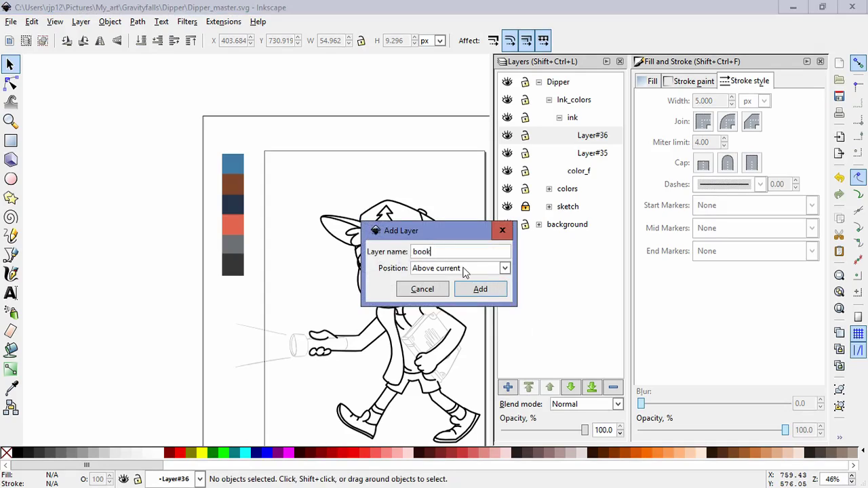
{"action": "key", "text": "Return"}
{"action": "key", "text": "5"}
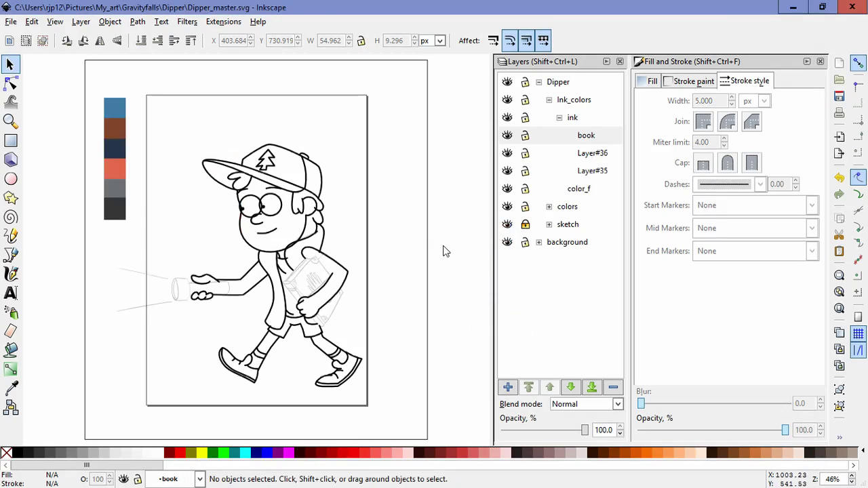
{"action": "key", "text": "ctrl+s"}
{"action": "key", "text": "z"}
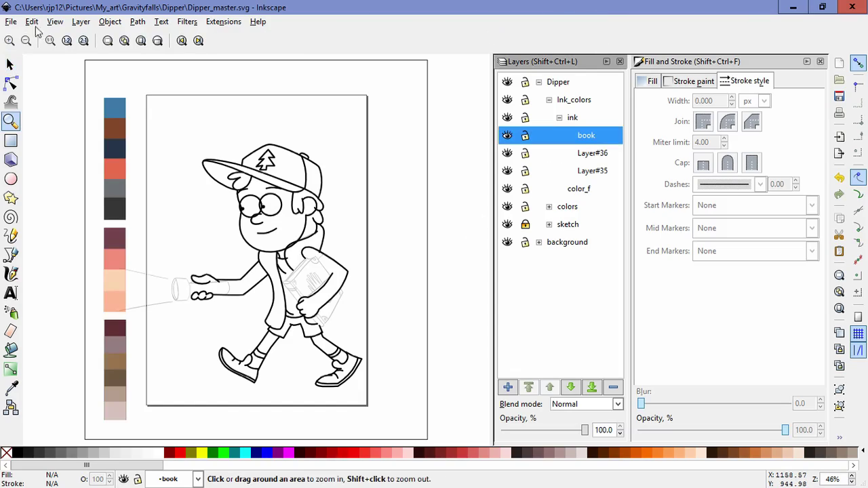
Step: Trace the top and outer edges of the book's front cover as an open path ending at the forearm
{"action": "left_click", "coordinate": [10, 254]}
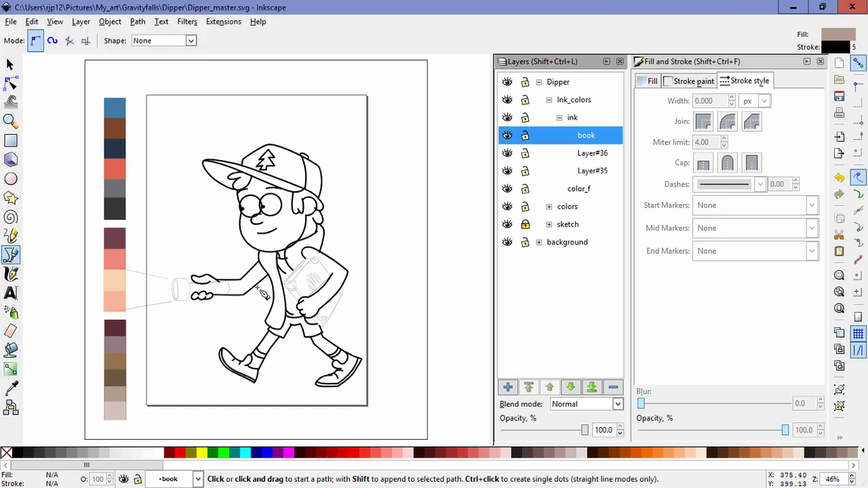
{"action": "scroll", "coordinate": [333, 302], "scroll_direction": "up", "scroll_amount": 5}
{"action": "key", "text": "space"}
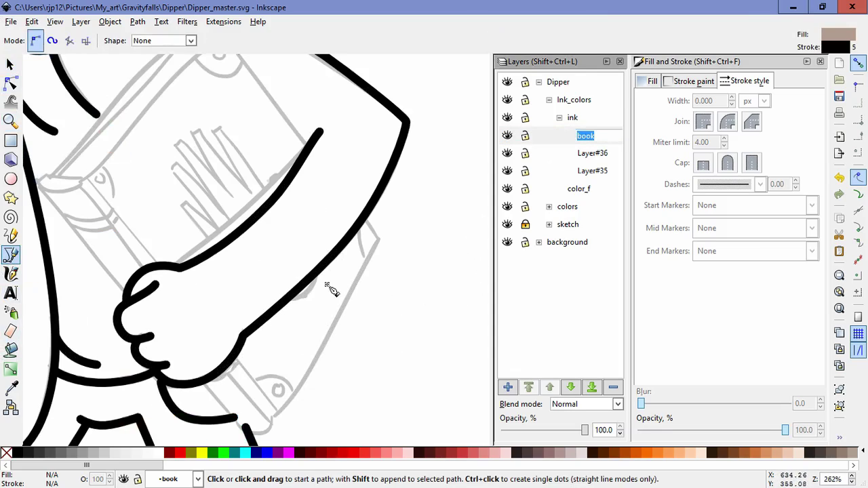
{"action": "left_click_drag", "start_coordinate": [327, 285], "coordinate": [411, 363]}
{"action": "key", "text": "Escape"}
{"action": "scroll", "coordinate": [316, 294], "scroll_direction": "up", "scroll_amount": 4}
{"action": "scroll", "coordinate": [316, 295], "scroll_direction": "left", "scroll_amount": 5}
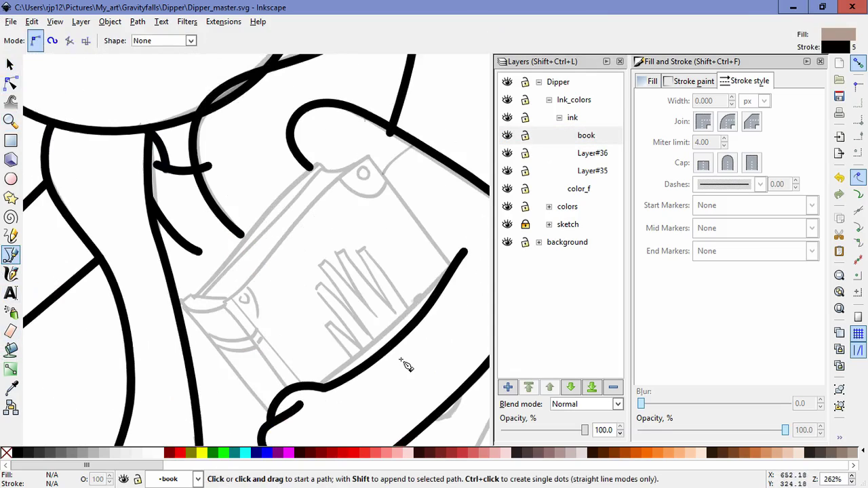
{"action": "left_click", "coordinate": [224, 303]}
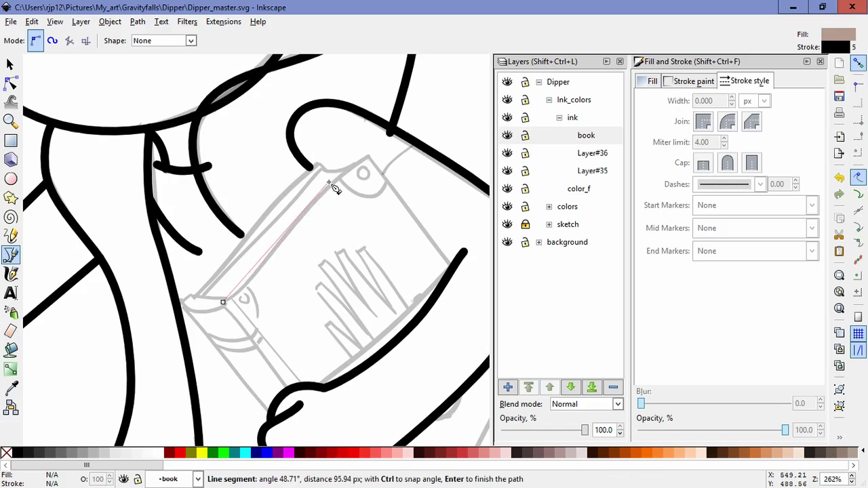
{"action": "key", "text": "Escape"}
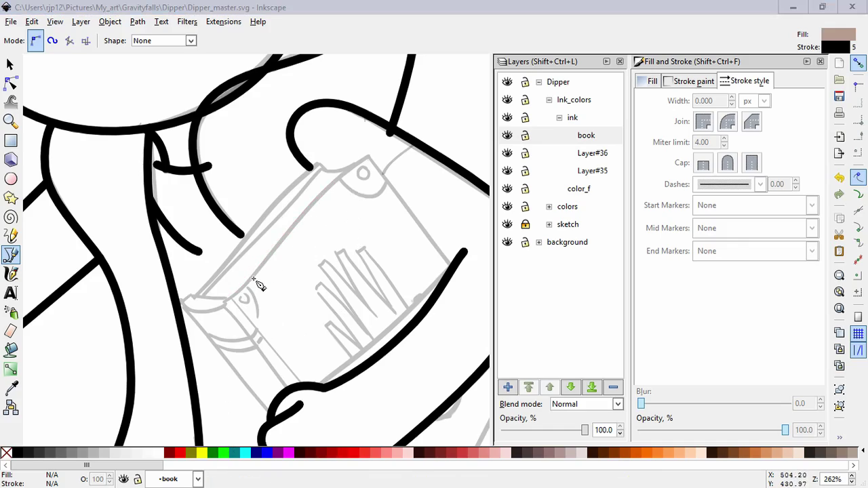
{"action": "left_click", "coordinate": [224, 302]}
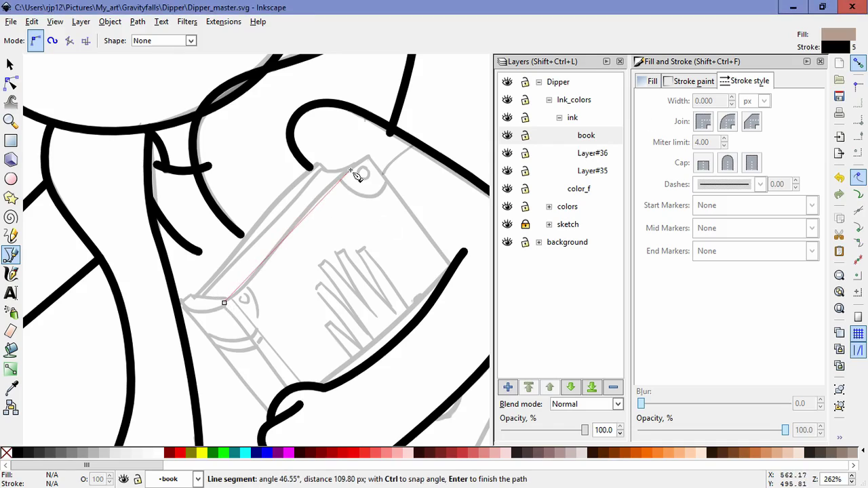
{"action": "left_click_drag", "start_coordinate": [366, 158], "coordinate": [373, 161]}
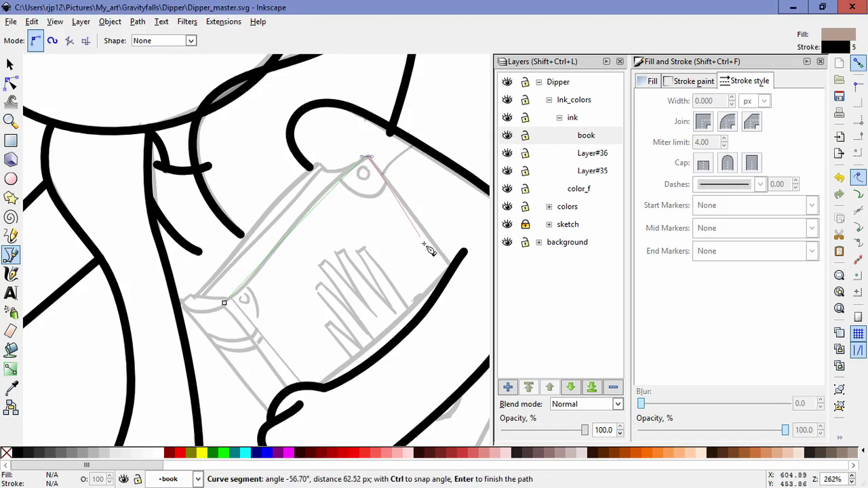
{"action": "double_click", "coordinate": [455, 270]}
Step: Remove the fill from the traced cover edge and set its stroke width to 3 px
{"action": "left_click", "coordinate": [650, 81]}
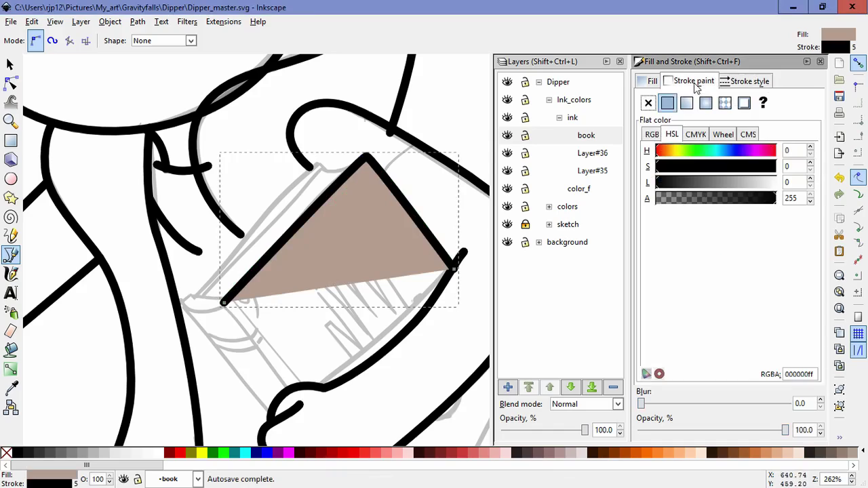
{"action": "left_click", "coordinate": [645, 103]}
{"action": "left_click", "coordinate": [734, 82]}
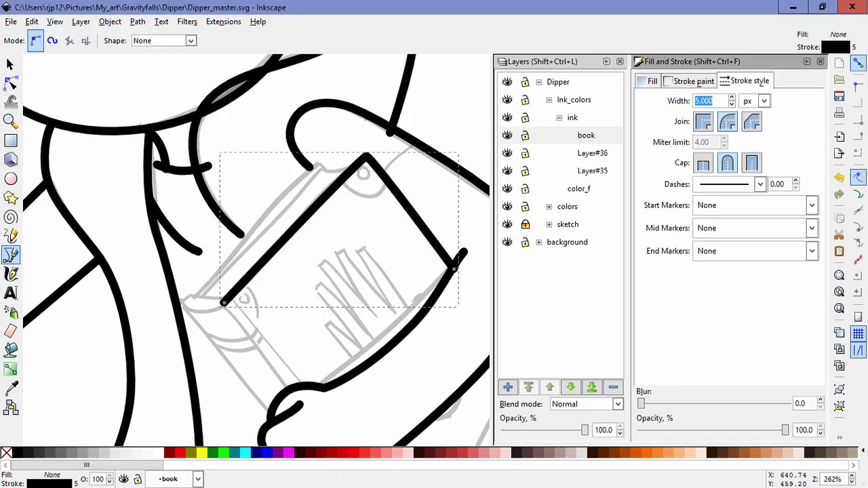
{"action": "type", "text": "3"}
{"action": "key", "text": "Return"}
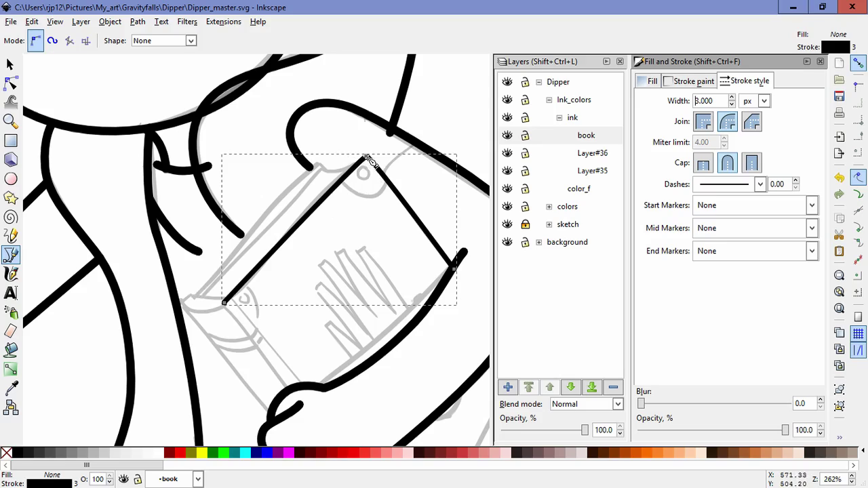
Step: Trace the thickness of both book covers as one path from the front cover's upper corner around the rounded spine end
{"action": "left_click", "coordinate": [365, 156]}
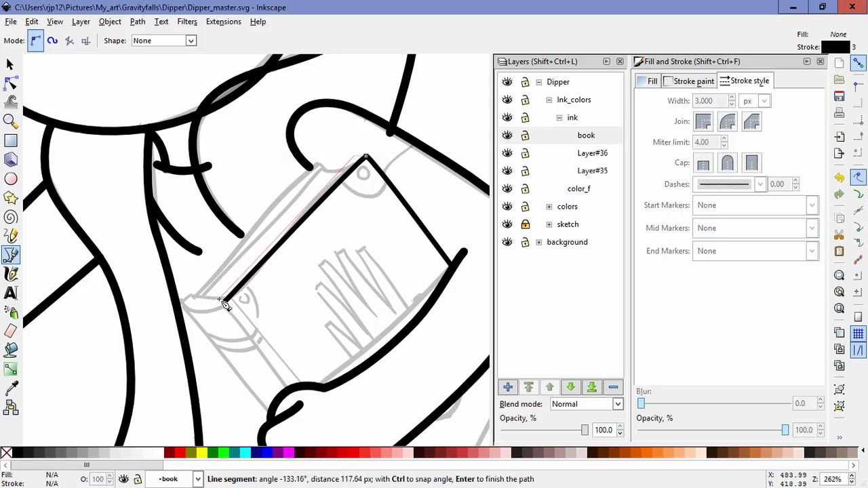
{"action": "left_click_drag", "start_coordinate": [201, 306], "coordinate": [189, 303]}
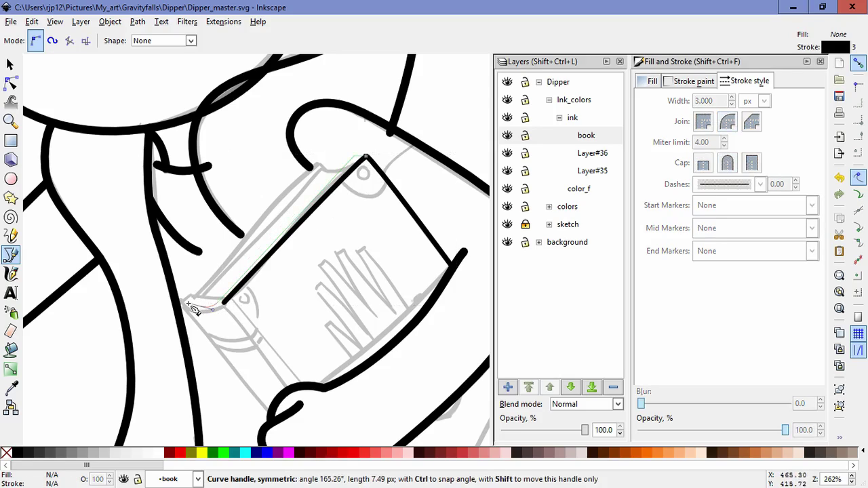
{"action": "left_click", "coordinate": [326, 167]}
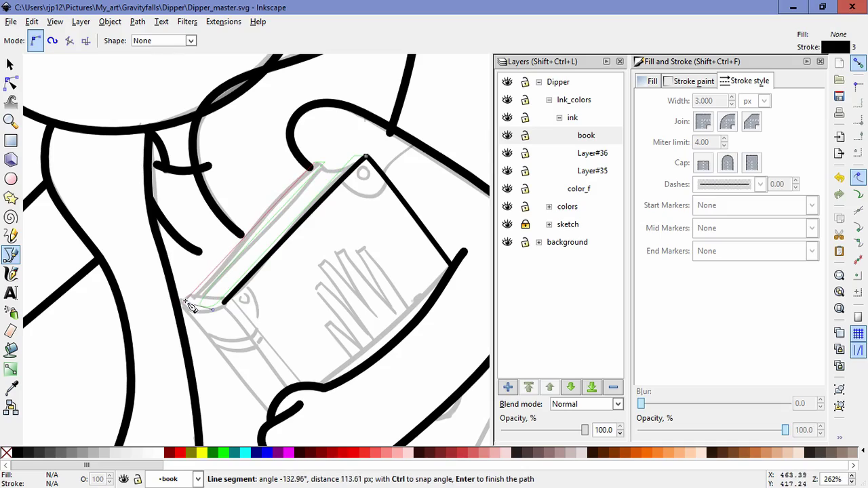
{"action": "left_click_drag", "start_coordinate": [190, 308], "coordinate": [204, 303]}
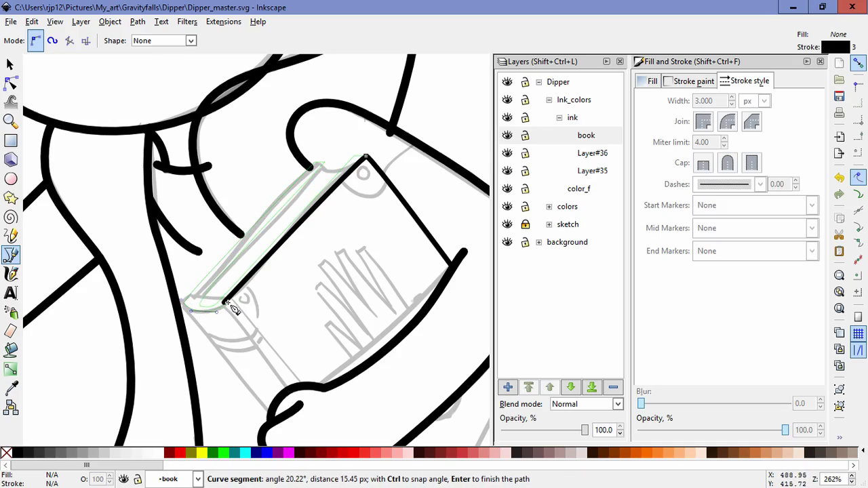
{"action": "key", "text": "Return"}
Step: Reshape the cover outline's nodes at the spine end so the curves follow the sketch beside the front cover's lower corner
{"action": "left_click", "coordinate": [11, 82]}
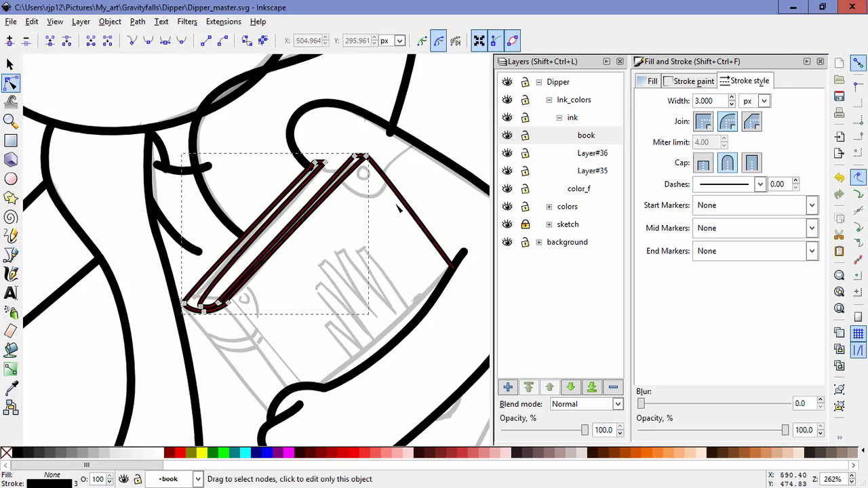
{"action": "left_click", "coordinate": [359, 168]}
{"action": "mouse_move", "coordinate": [225, 303]}
{"action": "left_mouse_down"}
{"action": "mouse_move", "coordinate": [238, 292]}
{"action": "mouse_move", "coordinate": [227, 308]}
{"action": "left_mouse_up"}
{"action": "left_click", "coordinate": [228, 303]}
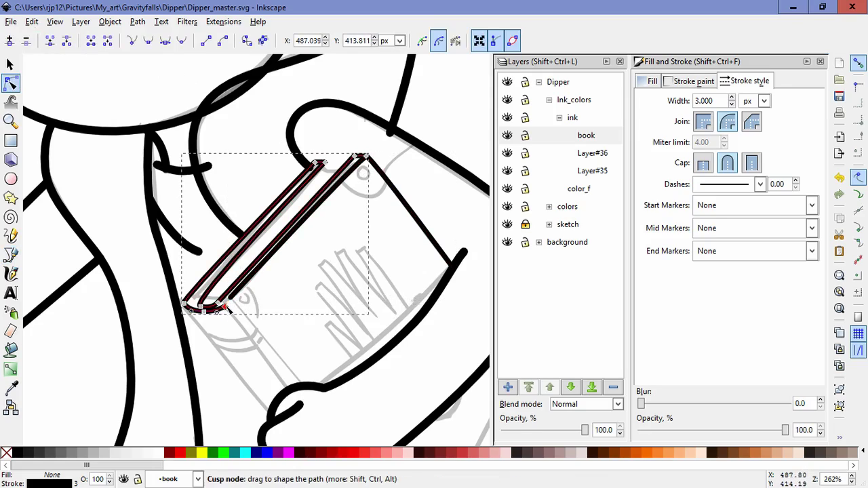
{"action": "mouse_move", "coordinate": [198, 308]}
{"action": "left_mouse_down"}
{"action": "mouse_move", "coordinate": [181, 296]}
{"action": "mouse_move", "coordinate": [192, 314]}
{"action": "mouse_move", "coordinate": [190, 301]}
{"action": "mouse_move", "coordinate": [204, 303]}
{"action": "left_mouse_up"}
{"action": "key", "text": "ctrl+z"}
{"action": "key", "text": "ctrl+z"}
{"action": "left_click", "coordinate": [194, 303]}
{"action": "left_click", "coordinate": [376, 259]}
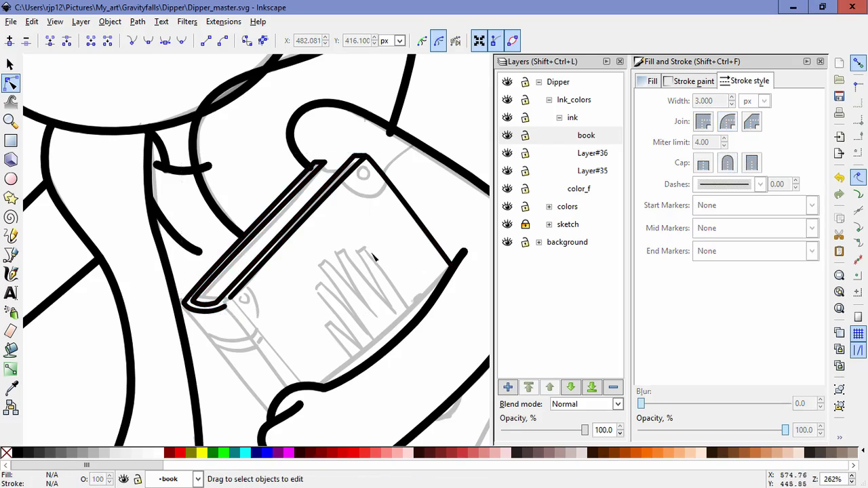
Step: Trace the short dip of the page edge between the two covers' upper ends and smooth its middle node
{"action": "left_click", "coordinate": [10, 254]}
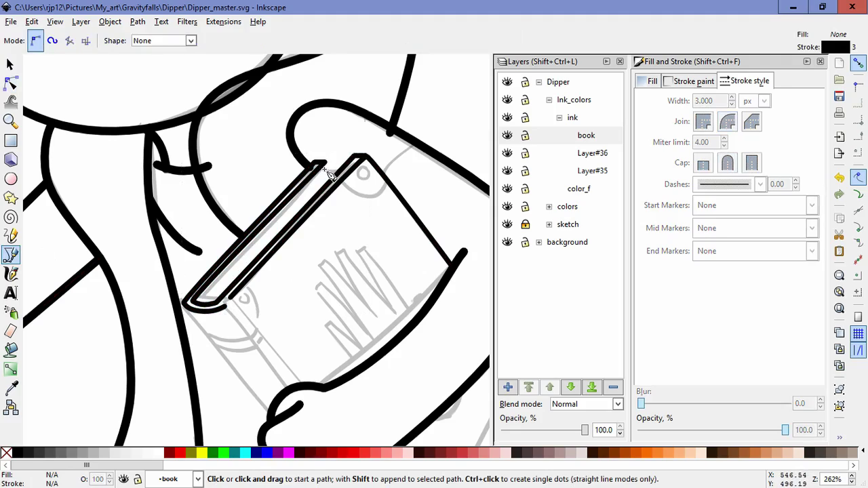
{"action": "left_click", "coordinate": [325, 170]}
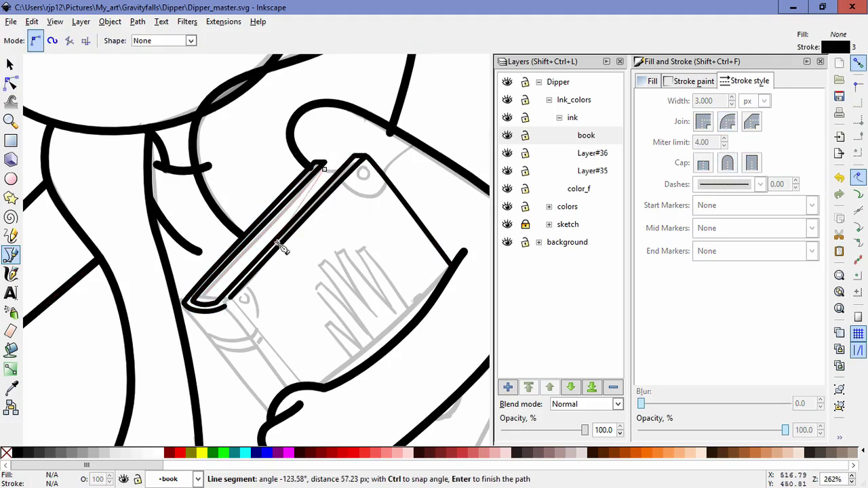
{"action": "key", "text": "Escape"}
{"action": "scroll", "coordinate": [338, 182], "scroll_direction": "up", "scroll_amount": 3}
{"action": "left_click", "coordinate": [314, 165]}
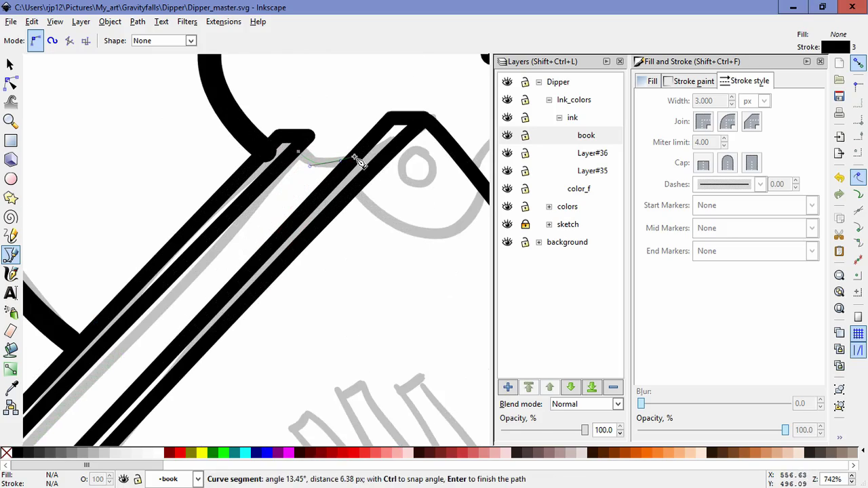
{"action": "double_click", "coordinate": [354, 158]}
{"action": "left_click", "coordinate": [10, 82]}
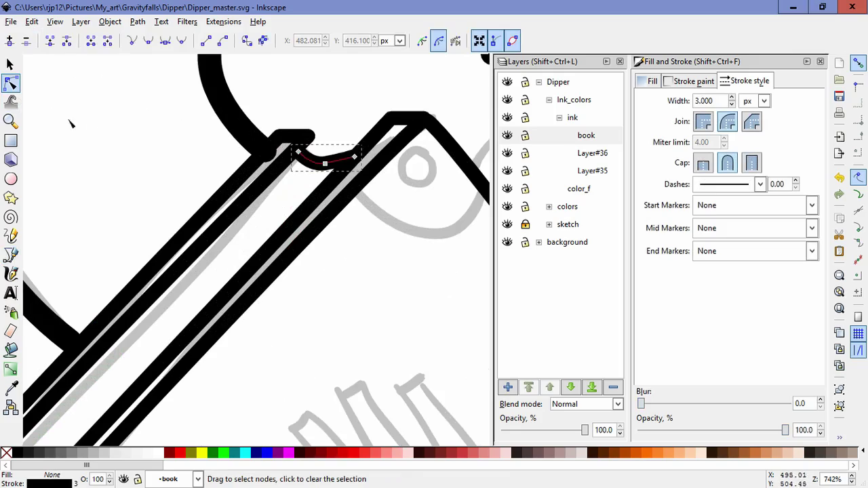
{"action": "left_click_drag", "start_coordinate": [327, 165], "coordinate": [339, 175]}
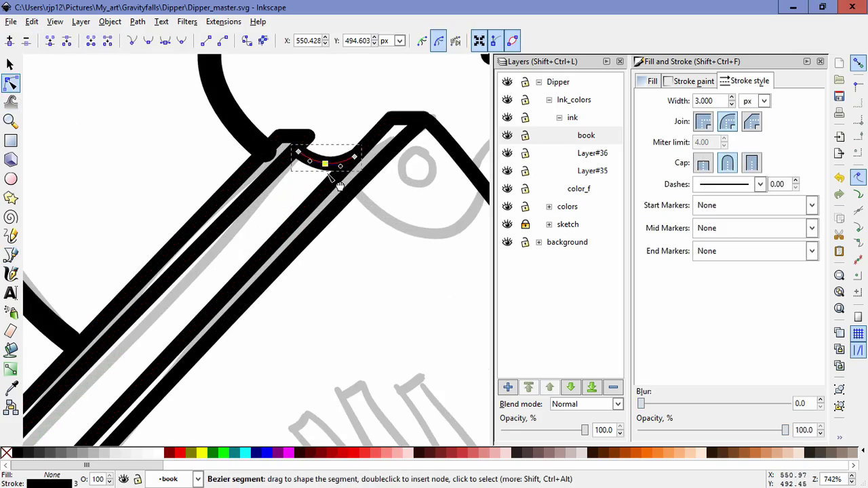
Step: Draw a short line from the back cover's upper end down to the page-edge curve and adjust its shape
{"action": "left_click", "coordinate": [11, 254]}
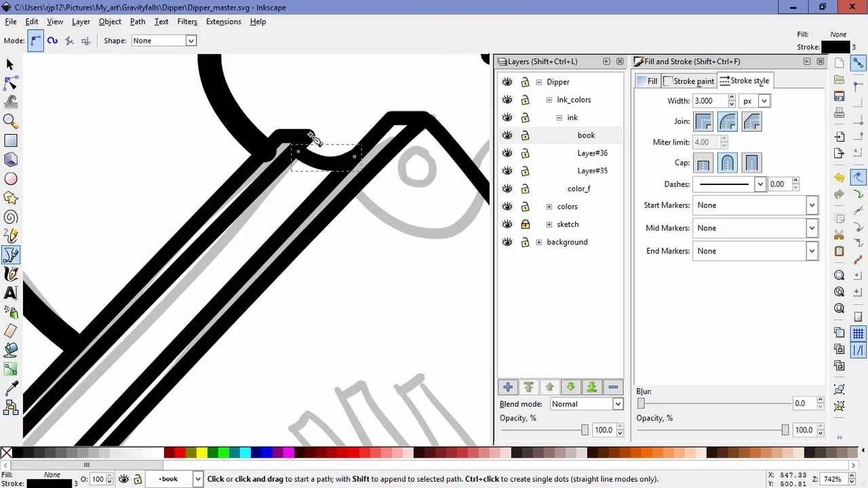
{"action": "left_click", "coordinate": [311, 136]}
{"action": "double_click", "coordinate": [326, 164]}
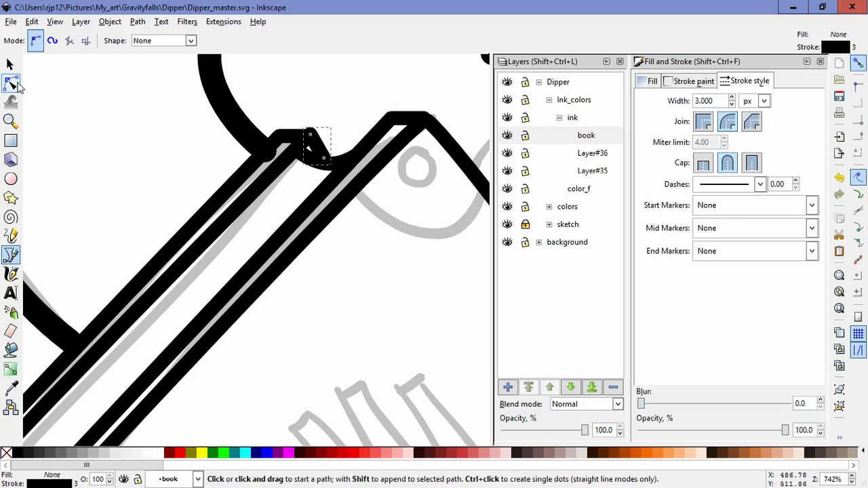
{"action": "left_click", "coordinate": [10, 82]}
{"action": "left_click_drag", "start_coordinate": [311, 136], "coordinate": [330, 164]}
{"action": "key", "text": "Escape"}
Step: Adjust the end of the outer spine curve to meet the front cover's lower corner
{"action": "scroll", "coordinate": [411, 304], "scroll_direction": "down", "scroll_amount": 2}
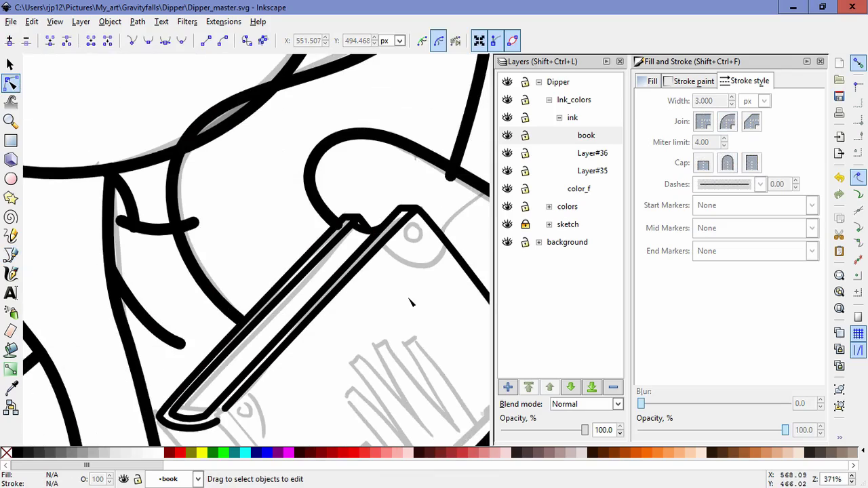
{"action": "left_click_drag", "start_coordinate": [310, 293], "coordinate": [314, 257]}
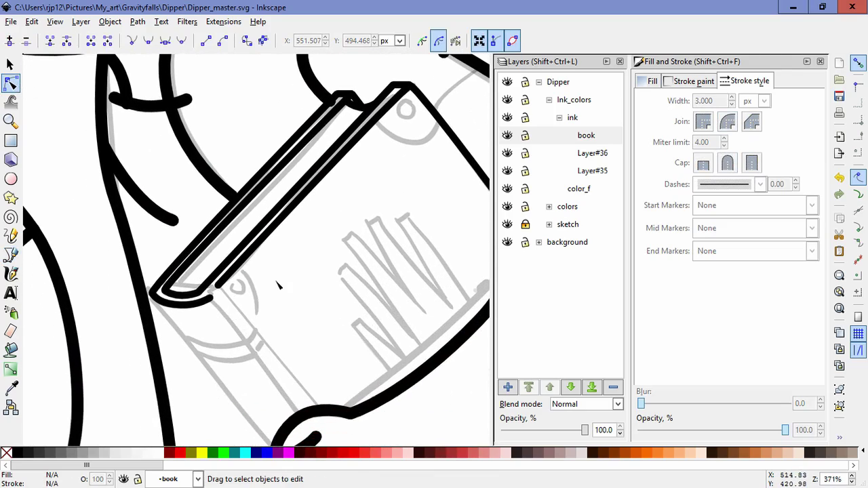
{"action": "left_click", "coordinate": [212, 300]}
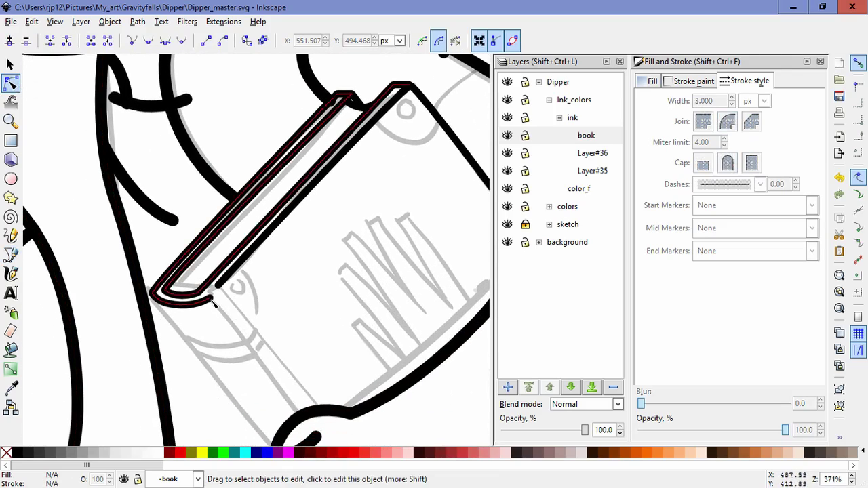
{"action": "mouse_move", "coordinate": [211, 300]}
{"action": "left_mouse_down"}
{"action": "mouse_move", "coordinate": [219, 285]}
{"action": "mouse_move", "coordinate": [215, 310]}
{"action": "left_mouse_up"}
{"action": "left_click", "coordinate": [187, 331]}
Step: Draw two straight segments along the spine side of the hinge strip, leaving a gap for the band
{"action": "left_click_drag", "start_coordinate": [261, 378], "coordinate": [165, 296]}
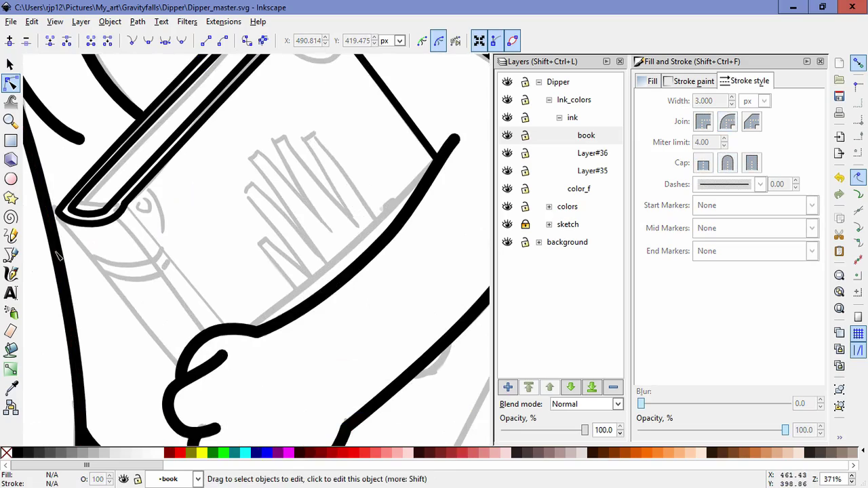
{"action": "key", "text": "b"}
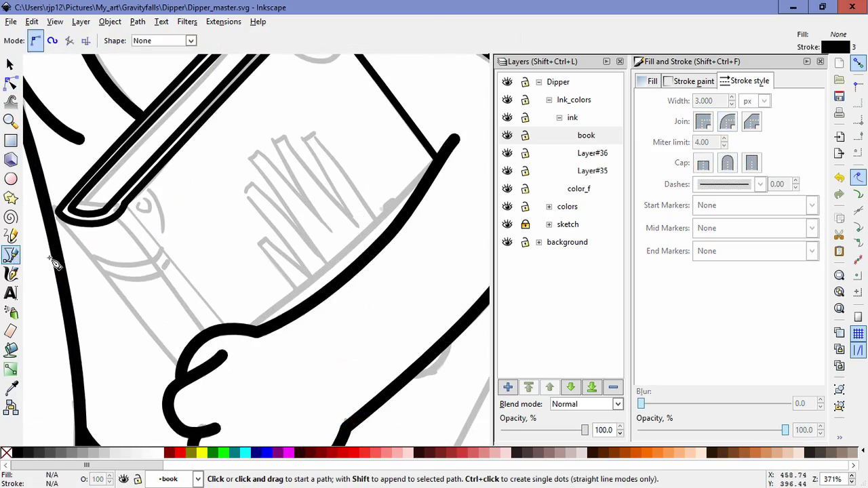
{"action": "left_click", "coordinate": [120, 223]}
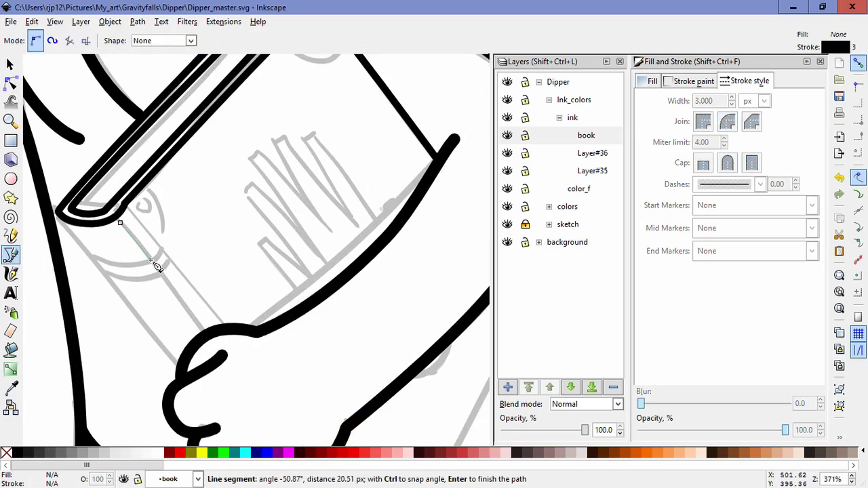
{"action": "double_click", "coordinate": [154, 264]}
{"action": "left_click", "coordinate": [162, 274]}
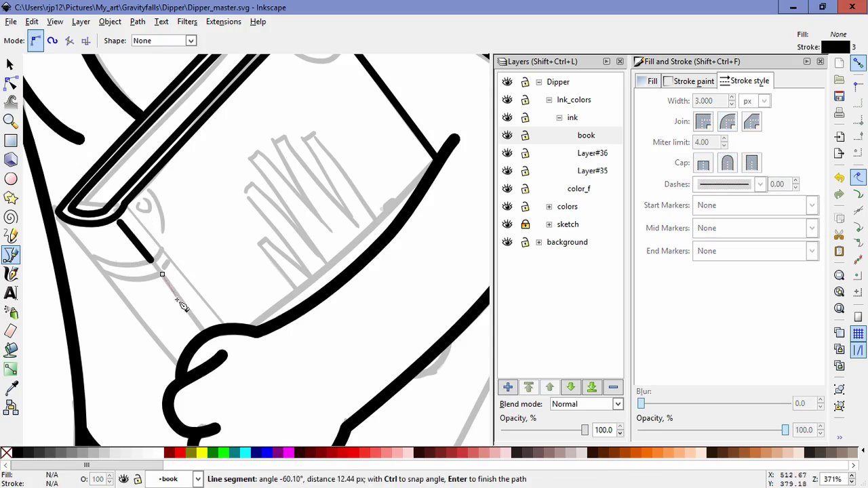
{"action": "double_click", "coordinate": [203, 332]}
Step: Draw two matching straight segments along the front-cover side of the hinge strip, again with a gap at the band
{"action": "left_click", "coordinate": [131, 211]}
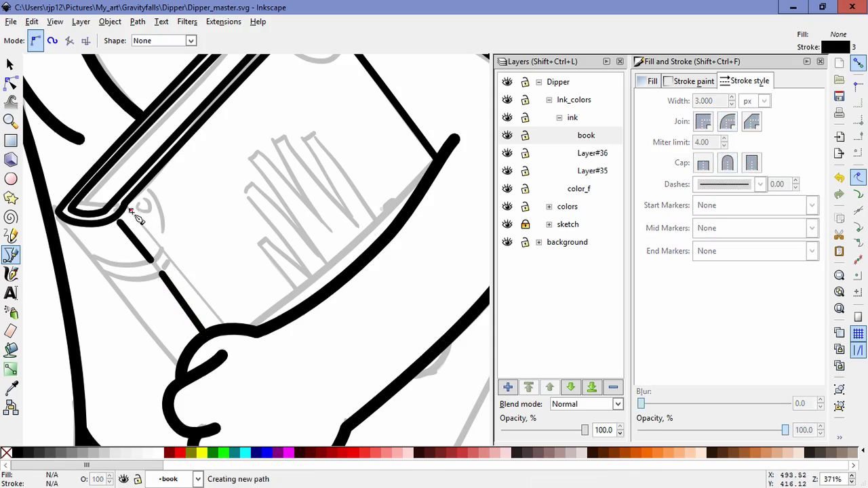
{"action": "double_click", "coordinate": [163, 249]}
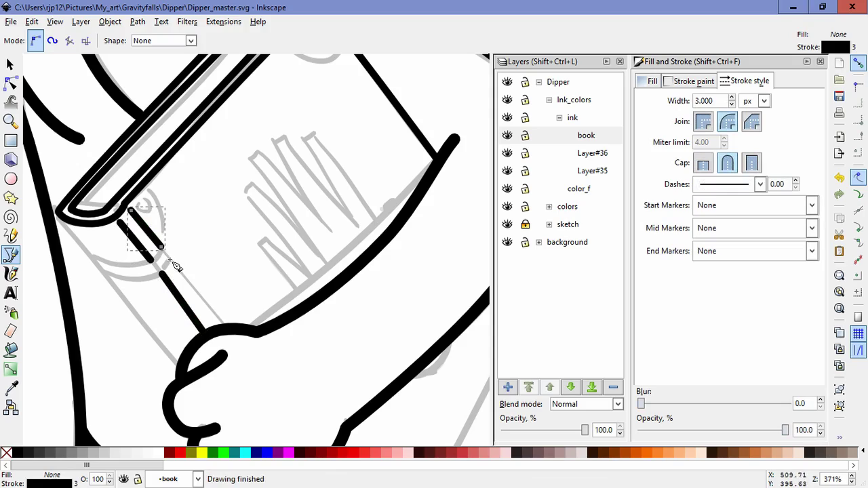
{"action": "left_click", "coordinate": [170, 260]}
{"action": "double_click", "coordinate": [230, 328]}
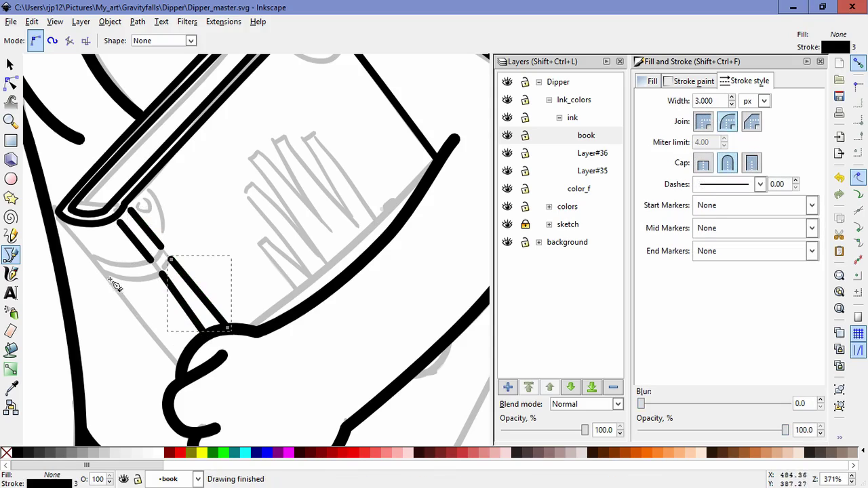
Step: Trace the lower curve of the spine band and end it with a short line across the hinge strip
{"action": "left_click", "coordinate": [92, 257]}
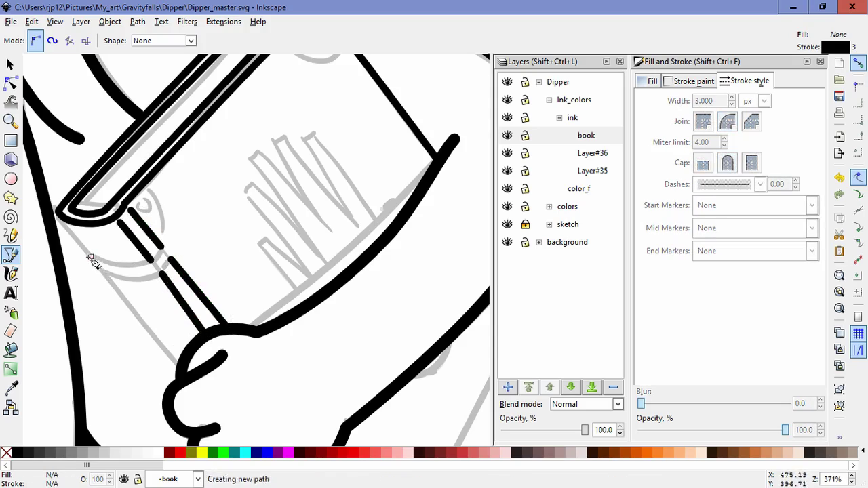
{"action": "left_click_drag", "start_coordinate": [97, 268], "coordinate": [149, 280]}
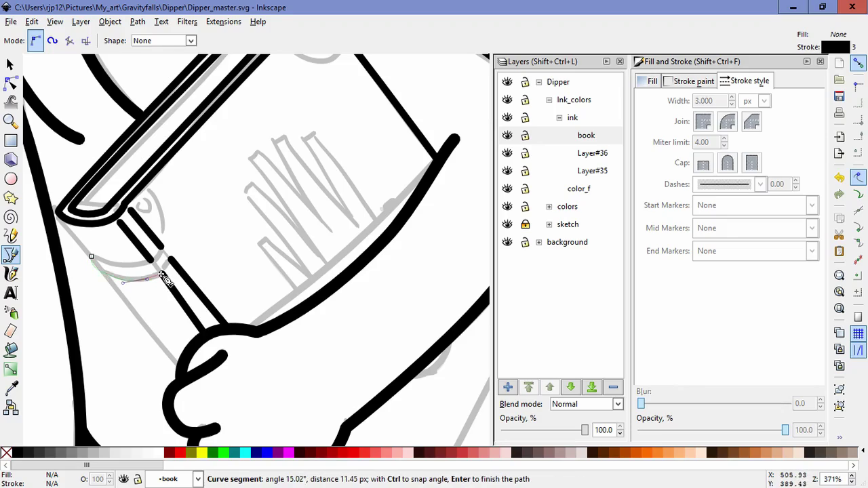
{"action": "left_click", "coordinate": [162, 274]}
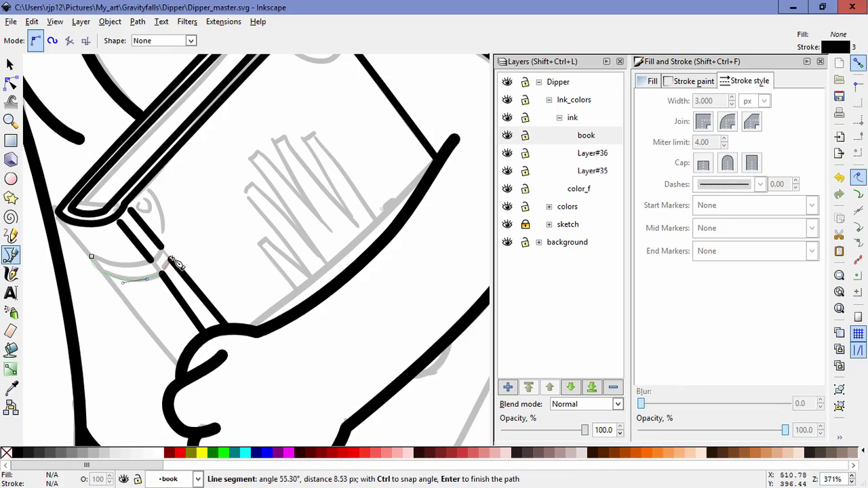
{"action": "double_click", "coordinate": [172, 259]}
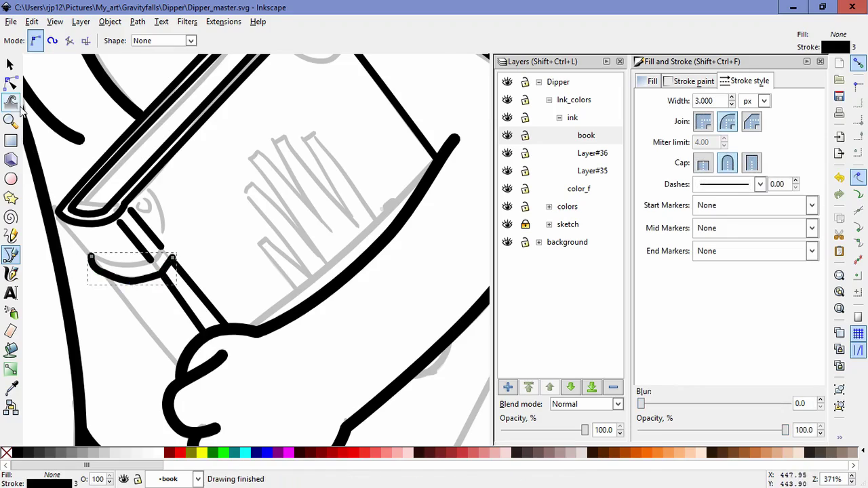
Step: Reshape the nodes at the outer end of the band's lower curve so it bends smoothly along the sketch
{"action": "left_click", "coordinate": [11, 83]}
{"action": "mouse_move", "coordinate": [105, 275]}
{"action": "left_mouse_down"}
{"action": "mouse_move", "coordinate": [111, 290]}
{"action": "mouse_move", "coordinate": [113, 260]}
{"action": "mouse_move", "coordinate": [113, 280]}
{"action": "mouse_move", "coordinate": [80, 264]}
{"action": "left_mouse_up"}
{"action": "left_click", "coordinate": [95, 268]}
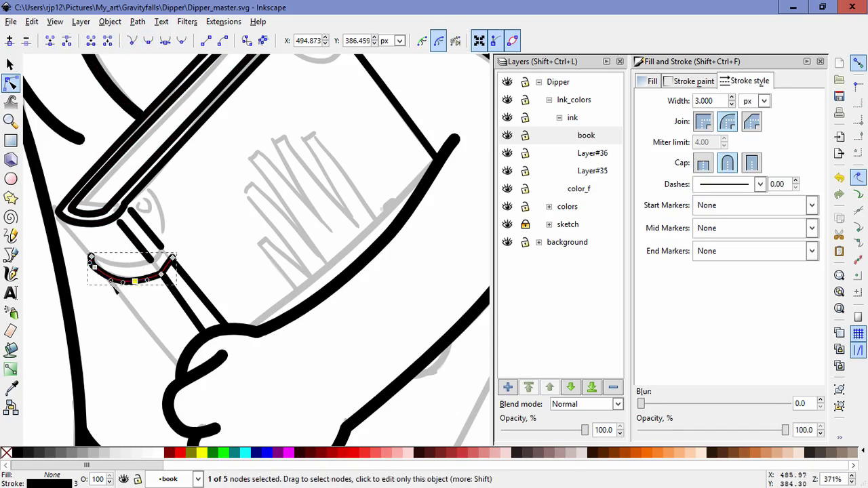
{"action": "left_click_drag", "start_coordinate": [113, 278], "coordinate": [107, 283]}
{"action": "left_click", "coordinate": [139, 325]}
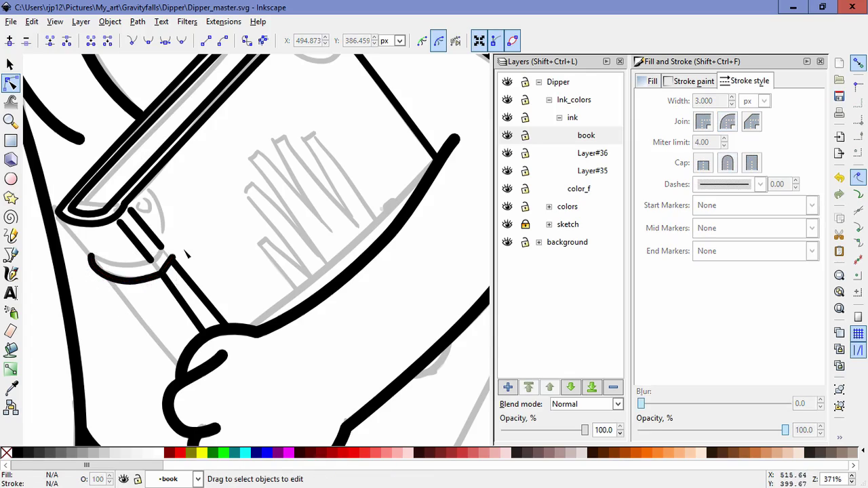
{"action": "left_click", "coordinate": [11, 255]}
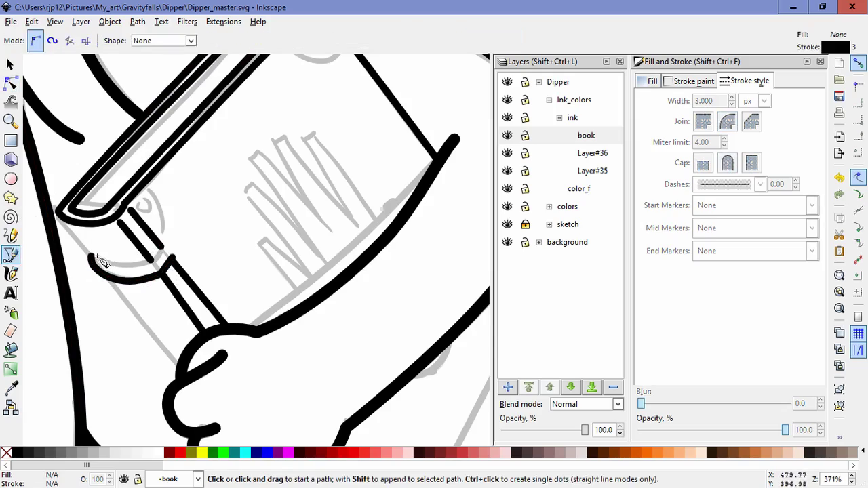
{"action": "left_click", "coordinate": [91, 256]}
{"action": "left_click_drag", "start_coordinate": [132, 265], "coordinate": [135, 266]}
{"action": "left_click", "coordinate": [165, 252]}
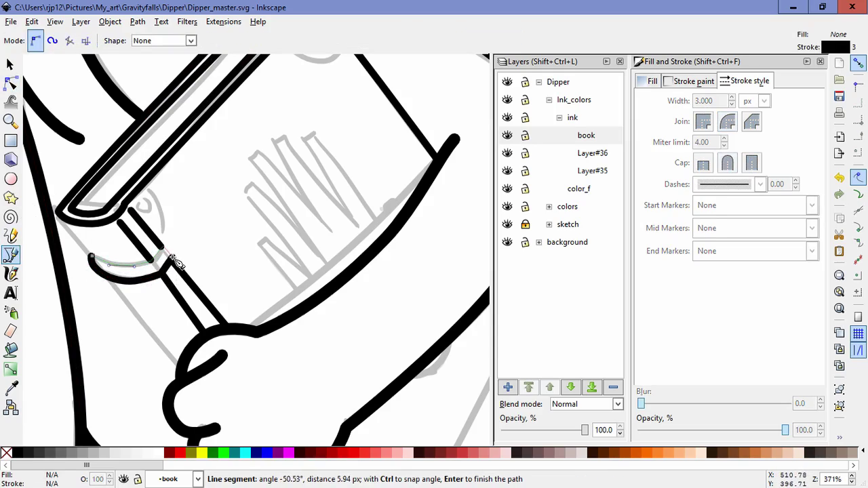
{"action": "double_click", "coordinate": [174, 260]}
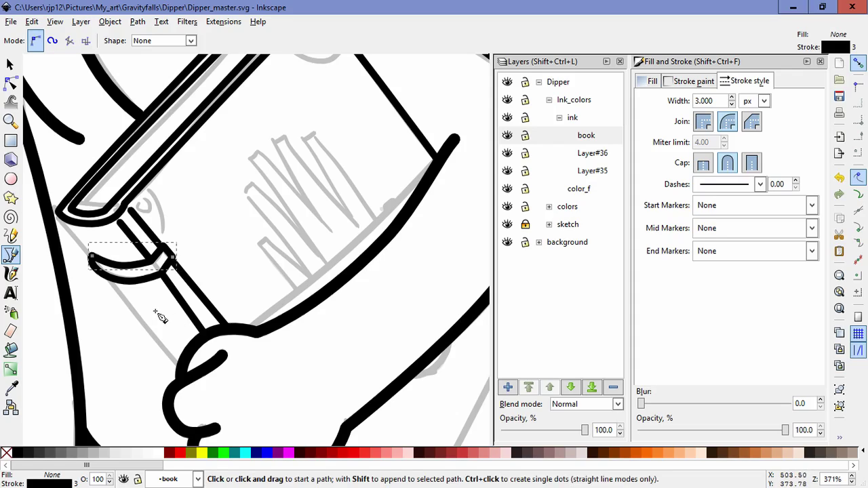
{"action": "key", "text": "Escape"}
Step: Continue the band path from its hinge end along the upper curve back to its outer end, making one outline
{"action": "left_click", "coordinate": [9, 82]}
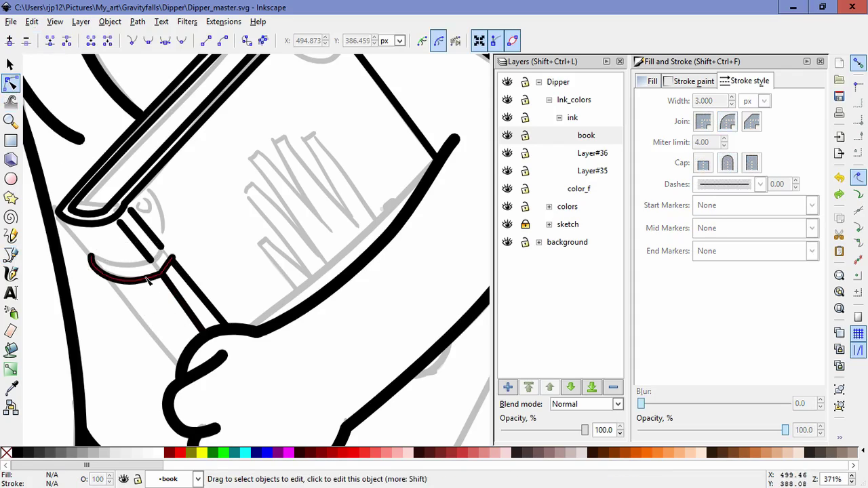
{"action": "left_click", "coordinate": [122, 278]}
{"action": "left_click", "coordinate": [10, 254]}
{"action": "left_click", "coordinate": [173, 260]}
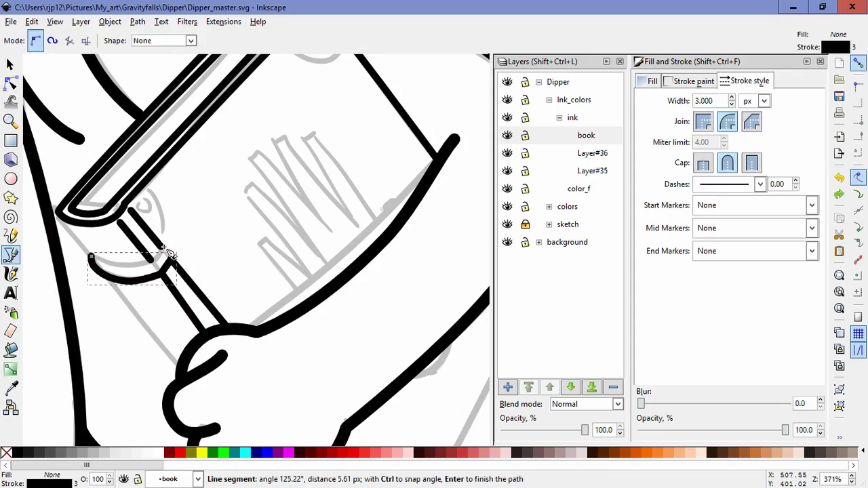
{"action": "left_click_drag", "start_coordinate": [121, 271], "coordinate": [128, 257]}
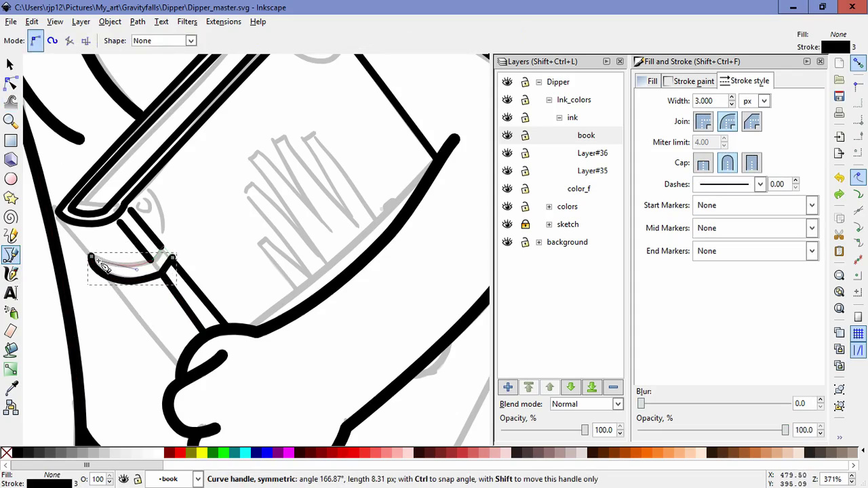
{"action": "left_click", "coordinate": [93, 256]}
{"action": "key", "text": "Return"}
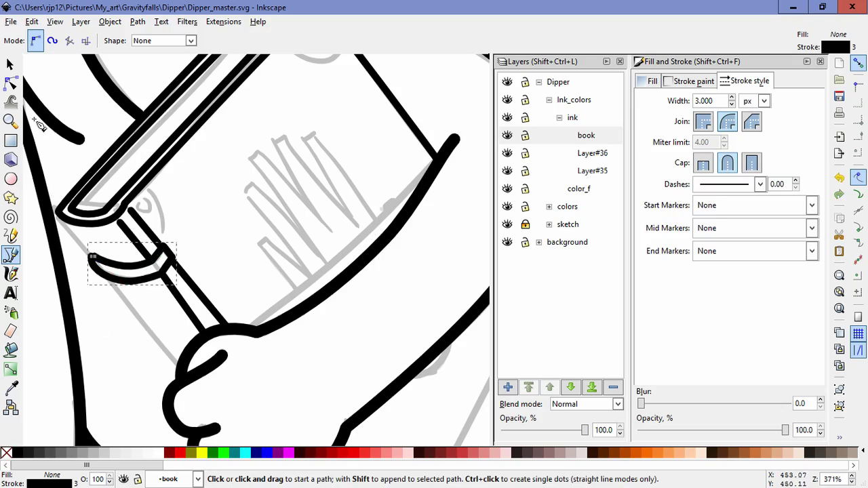
Step: Try to shift the nodes at the outer end of the spine band
{"action": "left_click", "coordinate": [11, 83]}
{"action": "left_click", "coordinate": [70, 303]}
{"action": "left_click", "coordinate": [141, 338]}
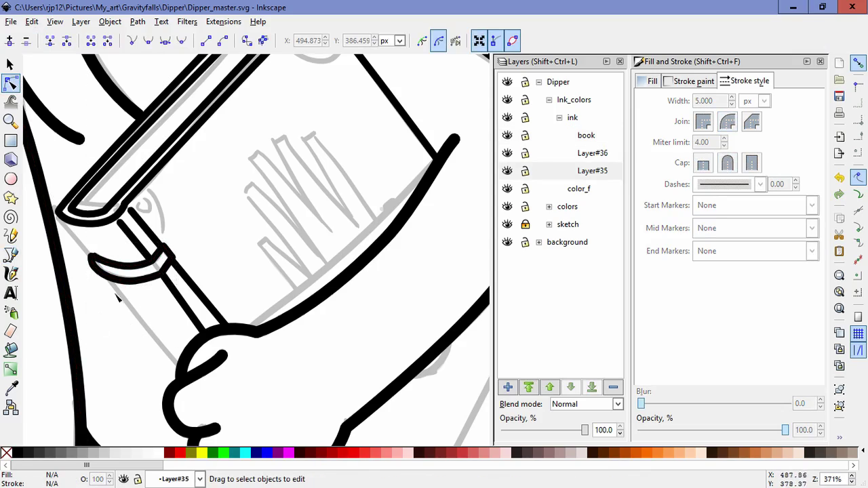
{"action": "left_click", "coordinate": [118, 280]}
{"action": "left_click_drag", "start_coordinate": [78, 241], "coordinate": [141, 302]}
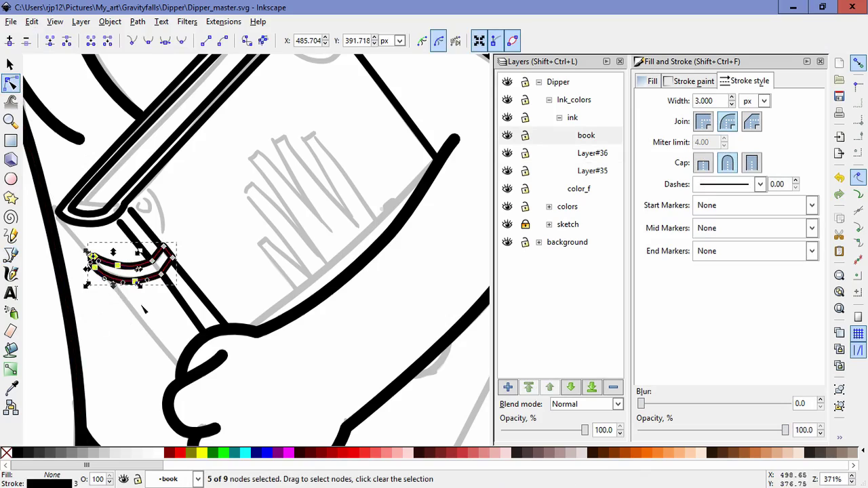
{"action": "left_click", "coordinate": [117, 266]}
{"action": "left_click_drag", "start_coordinate": [86, 269], "coordinate": [121, 273]}
{"action": "key", "text": "ctrl+z"}
{"action": "key", "text": "ctrl+z"}
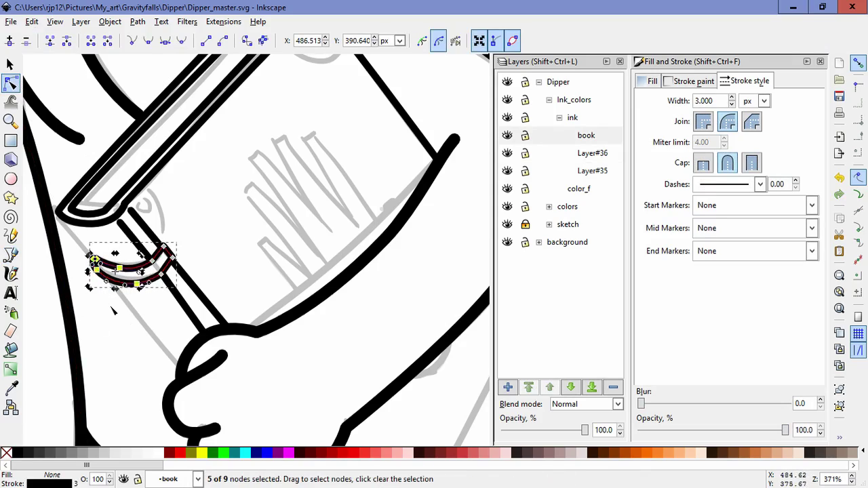
{"action": "left_click", "coordinate": [112, 305]}
{"action": "left_click_drag", "start_coordinate": [79, 245], "coordinate": [97, 260]}
{"action": "left_click", "coordinate": [134, 339]}
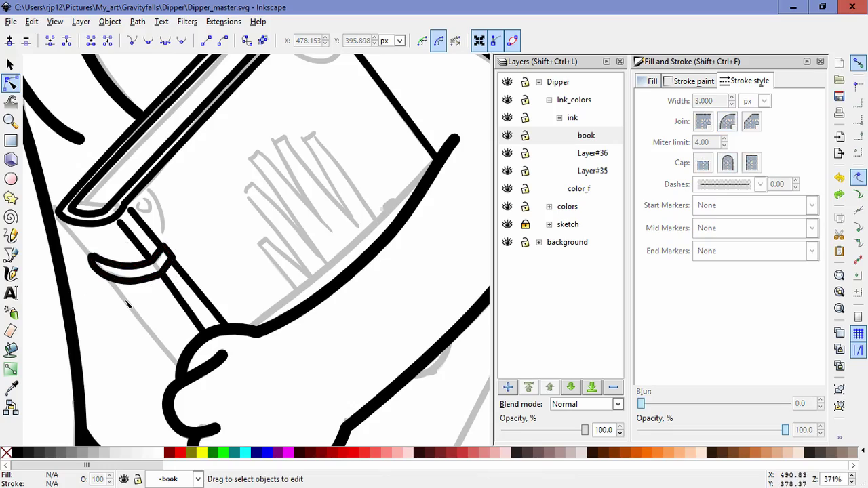
Step: Move the lower end of the hinge strip's spine-side line slightly closer to the front cover, meeting the hand outline
{"action": "left_click", "coordinate": [206, 337]}
{"action": "left_click_drag", "start_coordinate": [205, 334], "coordinate": [211, 334]}
{"action": "double_click", "coordinate": [114, 320]}
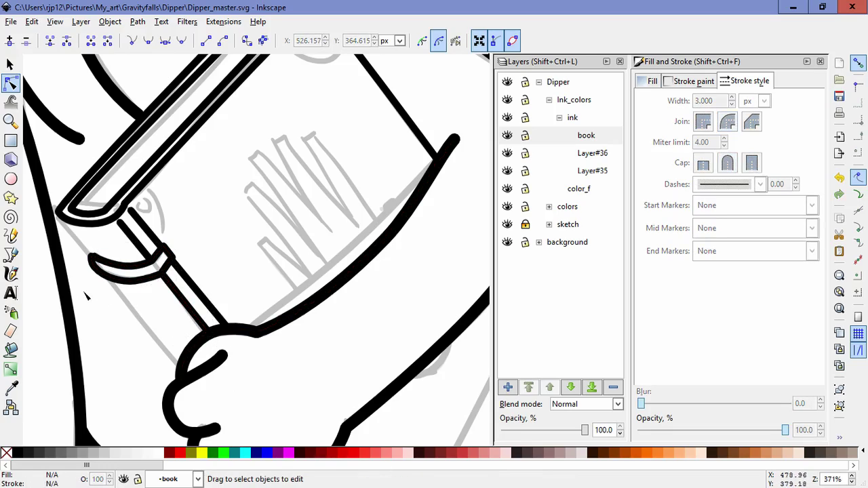
Step: Draw the outer spine edge as two straight lines, from the cover corner to the band and from the band to the hand
{"action": "key", "text": "c"}
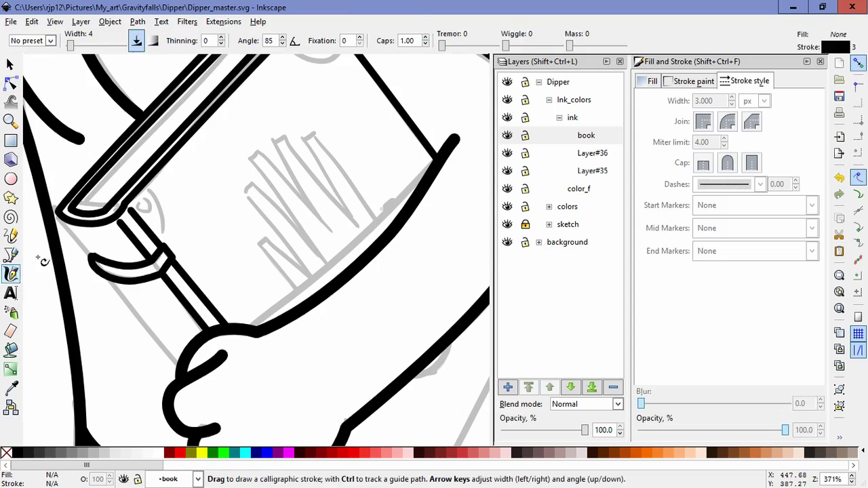
{"action": "key", "text": "b"}
{"action": "left_click", "coordinate": [59, 213]}
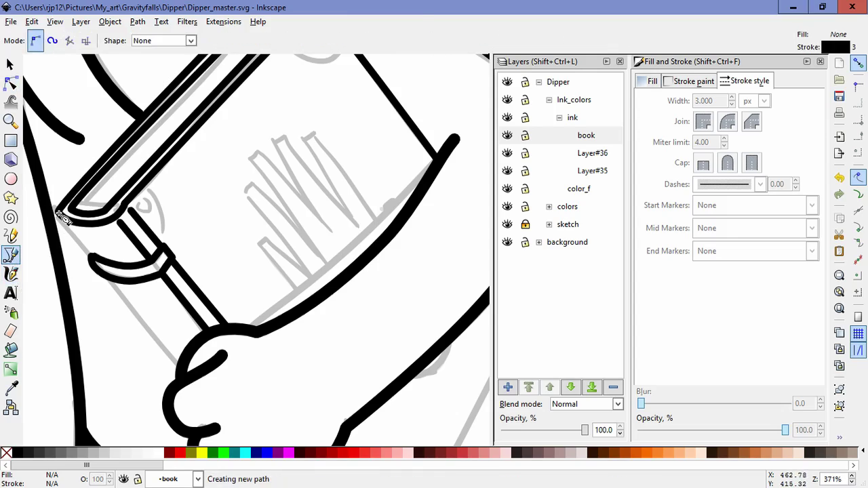
{"action": "double_click", "coordinate": [92, 257]}
{"action": "left_click", "coordinate": [112, 278]}
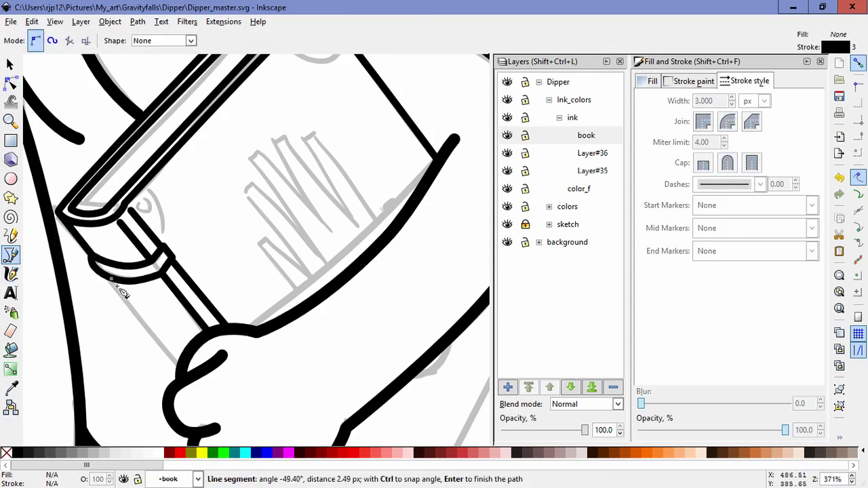
{"action": "double_click", "coordinate": [182, 368]}
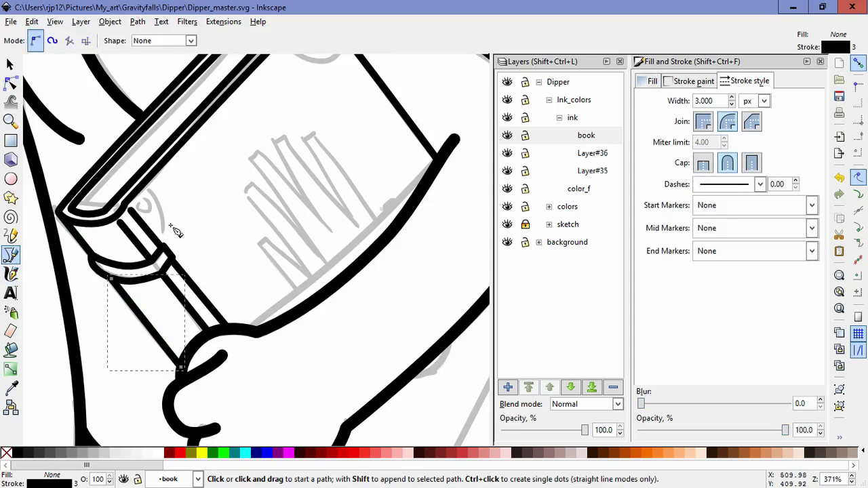
Step: Trace the curved corner piece at the front cover's lower corner by the spine and adjust its curve
{"action": "left_click", "coordinate": [159, 240]}
{"action": "mouse_move", "coordinate": [163, 216]}
{"action": "left_mouse_down"}
{"action": "mouse_move", "coordinate": [147, 190]}
{"action": "mouse_move", "coordinate": [169, 209]}
{"action": "mouse_move", "coordinate": [172, 235]}
{"action": "left_mouse_up"}
{"action": "double_click", "coordinate": [144, 185]}
{"action": "left_click", "coordinate": [11, 83]}
{"action": "mouse_move", "coordinate": [162, 183]}
{"action": "left_mouse_down"}
{"action": "mouse_move", "coordinate": [163, 194]}
{"action": "mouse_move", "coordinate": [150, 181]}
{"action": "mouse_move", "coordinate": [166, 194]}
{"action": "left_mouse_up"}
{"action": "left_click", "coordinate": [220, 253]}
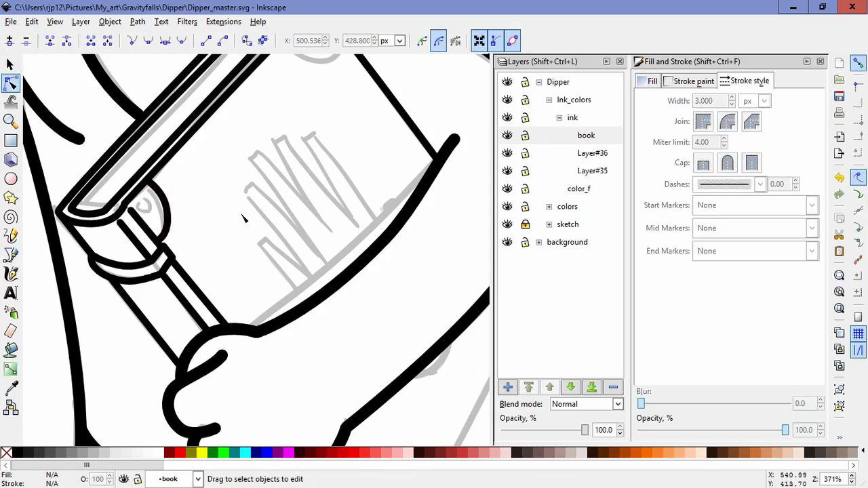
Step: Trace the curved corner piece at the front cover's upper corner and widen the curve at its middle node
{"action": "left_click_drag", "start_coordinate": [231, 234], "coordinate": [211, 323]}
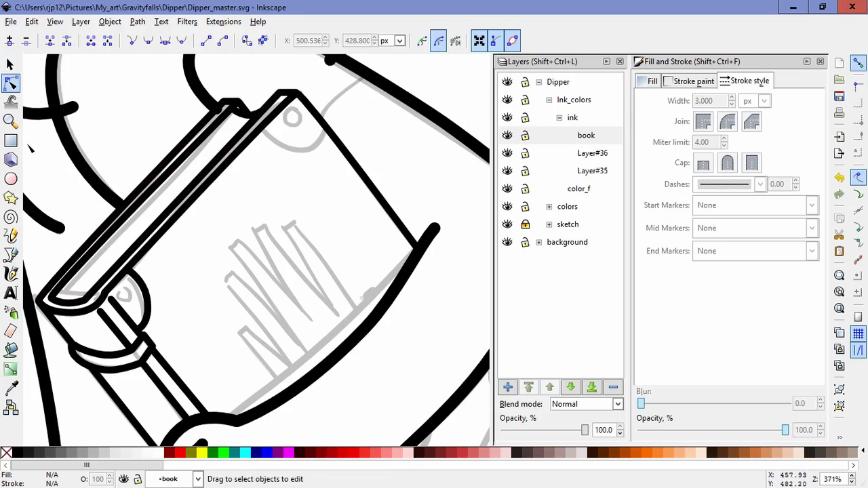
{"action": "key", "text": "b"}
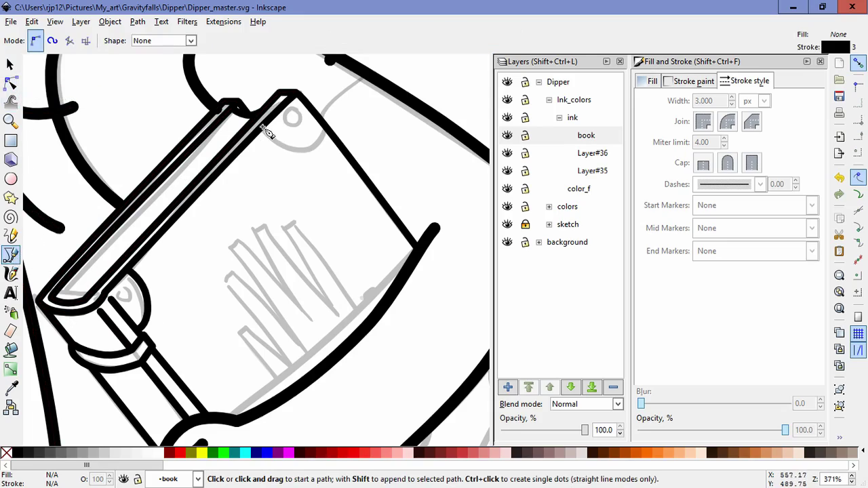
{"action": "left_click", "coordinate": [262, 127]}
{"action": "left_click_drag", "start_coordinate": [295, 153], "coordinate": [314, 155]}
{"action": "double_click", "coordinate": [330, 136]}
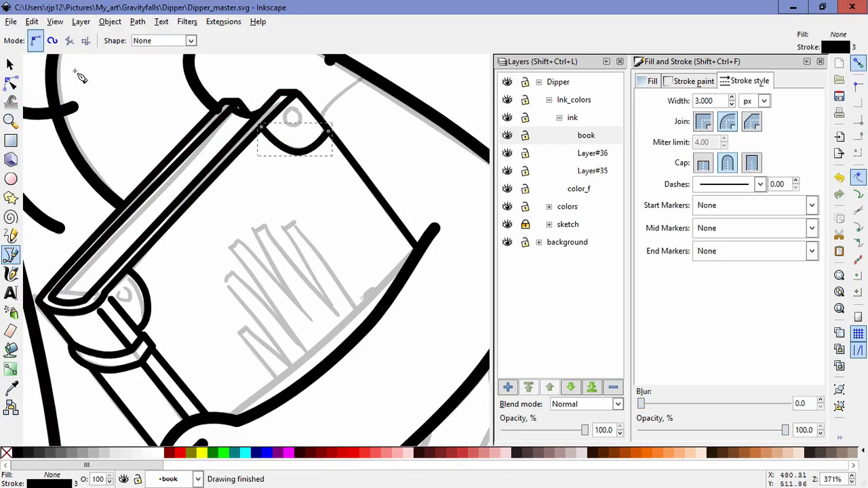
{"action": "left_click", "coordinate": [10, 83]}
{"action": "left_click", "coordinate": [297, 152]}
{"action": "left_click_drag", "start_coordinate": [315, 156], "coordinate": [326, 157]}
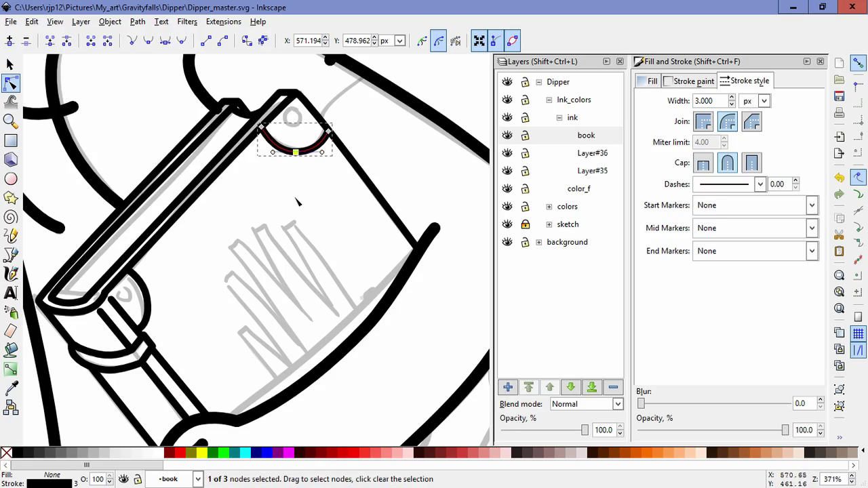
{"action": "left_click", "coordinate": [296, 212]}
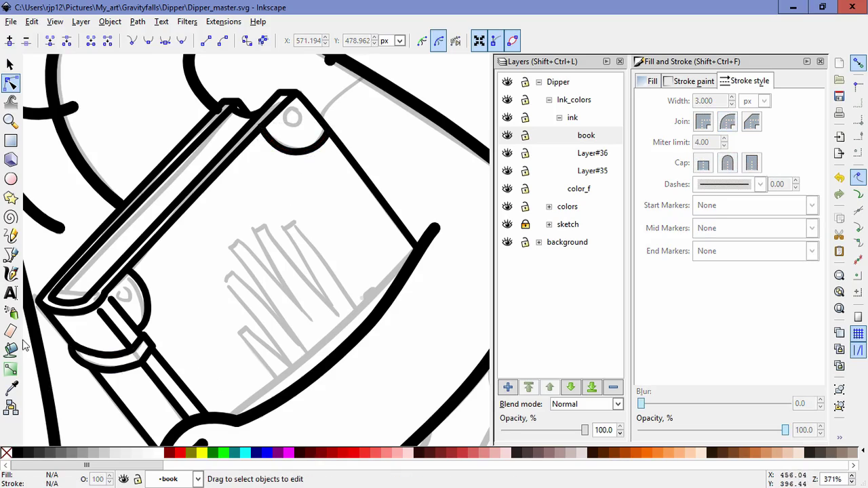
Step: Trace the zigzag finger outline of the hand emblem on the front cover, starting and ending at the forearm line
{"action": "left_click", "coordinate": [10, 273]}
{"action": "left_click", "coordinate": [10, 254]}
{"action": "left_click", "coordinate": [289, 396]}
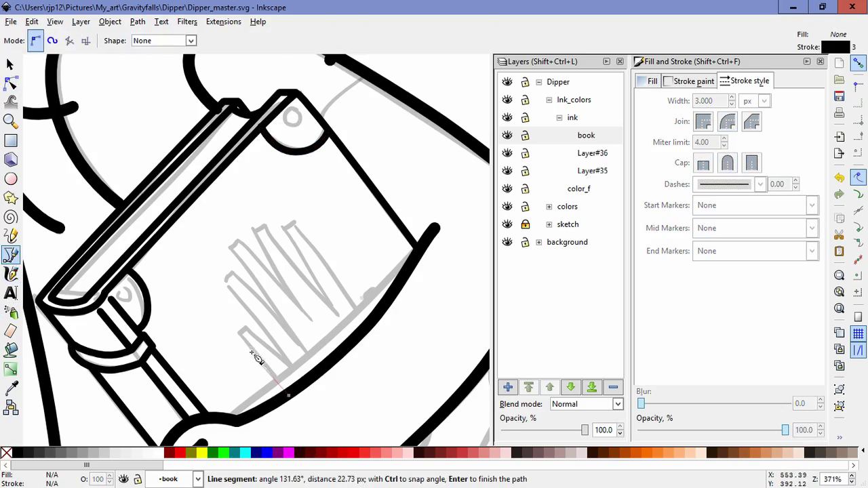
{"action": "left_click", "coordinate": [241, 338]}
{"action": "left_click", "coordinate": [250, 329]}
{"action": "left_click", "coordinate": [292, 368]}
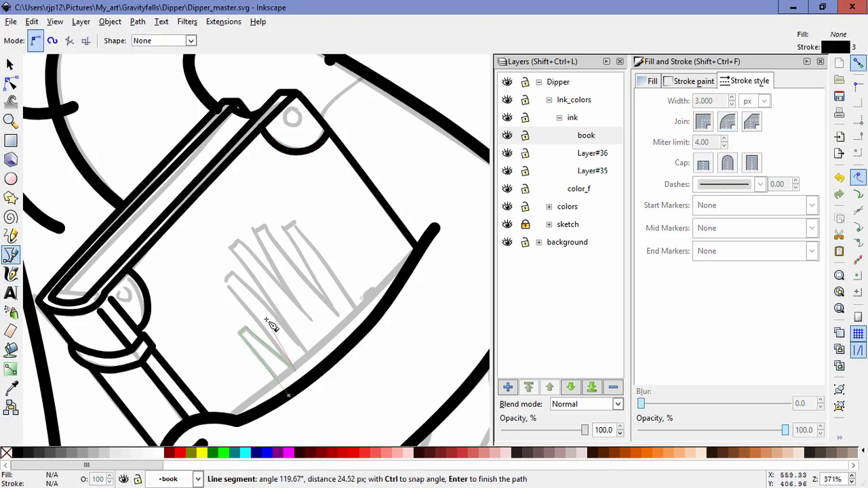
{"action": "left_click", "coordinate": [227, 278]}
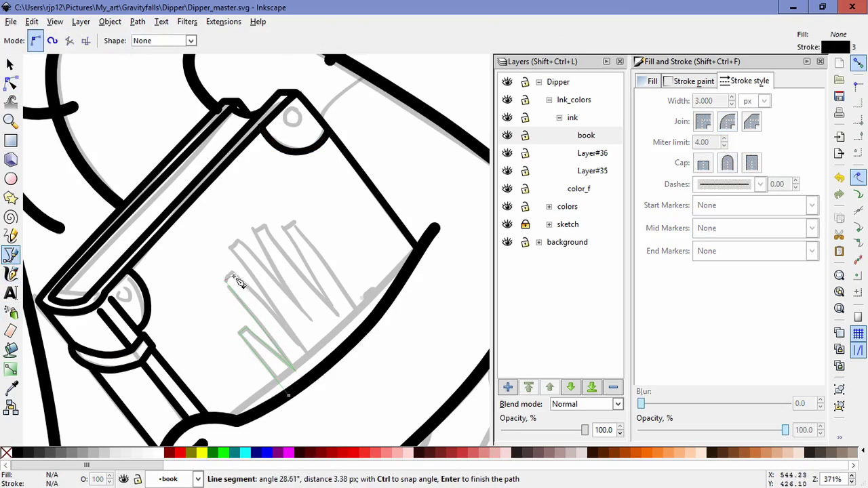
{"action": "left_click", "coordinate": [307, 352]}
{"action": "left_click", "coordinate": [233, 246]}
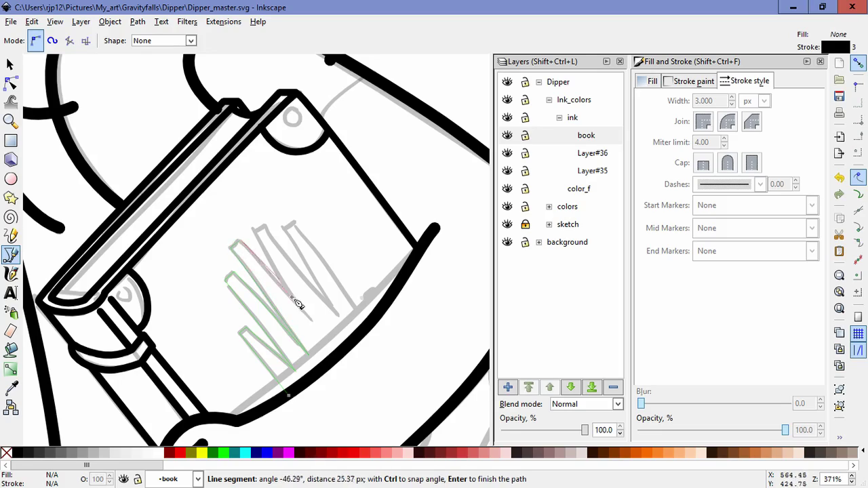
{"action": "left_click", "coordinate": [312, 319]}
{"action": "left_click", "coordinate": [258, 231]}
{"action": "left_click", "coordinate": [338, 314]}
{"action": "left_click", "coordinate": [291, 224]}
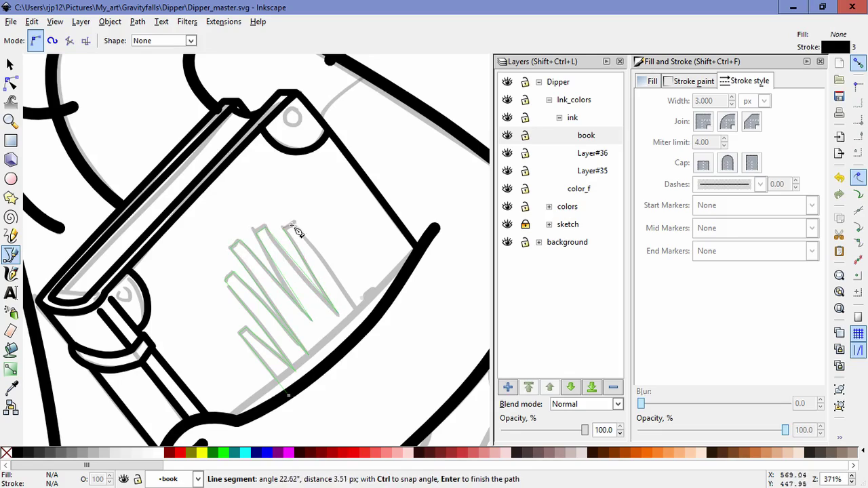
{"action": "double_click", "coordinate": [370, 328]}
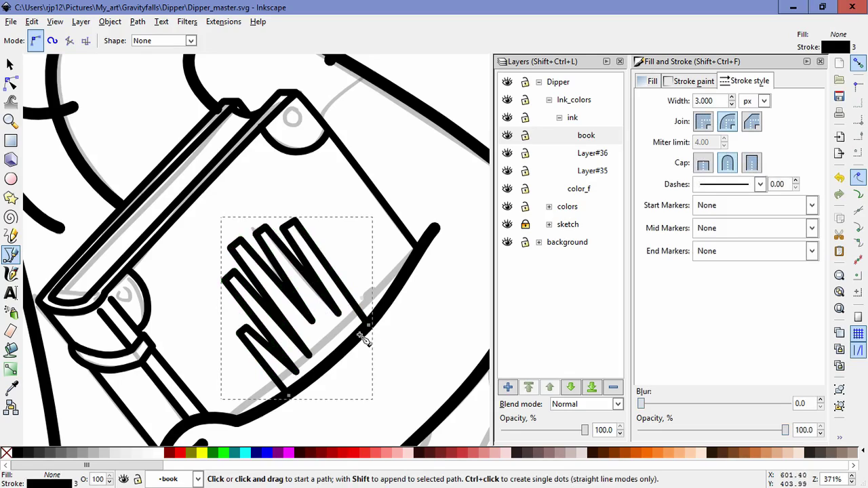
Step: Lengthen one inner valley of the emblem's zigzag by moving its node slightly toward the forearm
{"action": "left_click", "coordinate": [10, 83]}
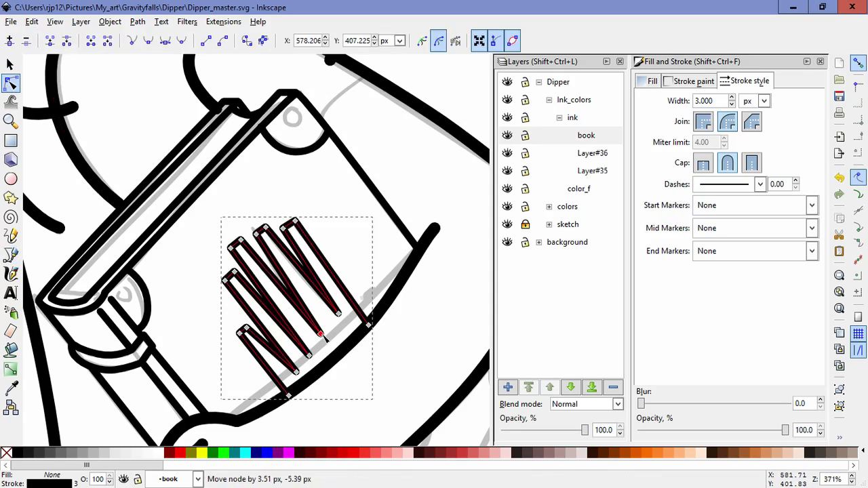
{"action": "left_click", "coordinate": [321, 335]}
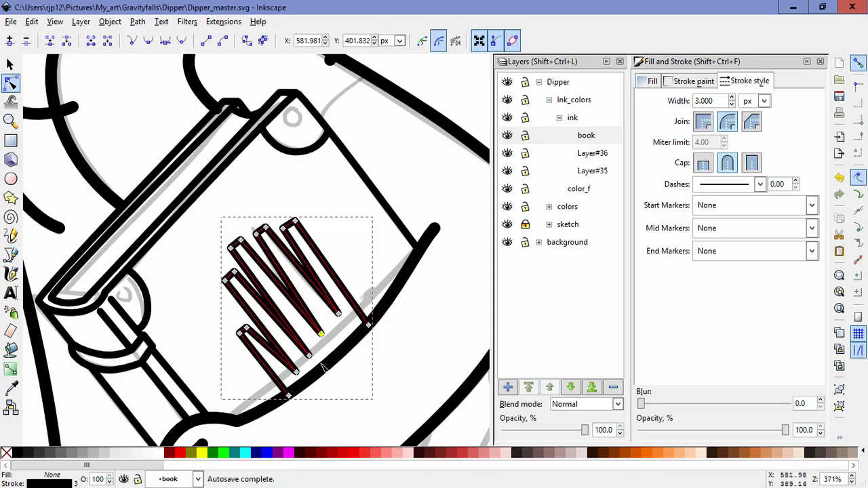
{"action": "left_click", "coordinate": [320, 187]}
{"action": "left_click", "coordinate": [312, 191]}
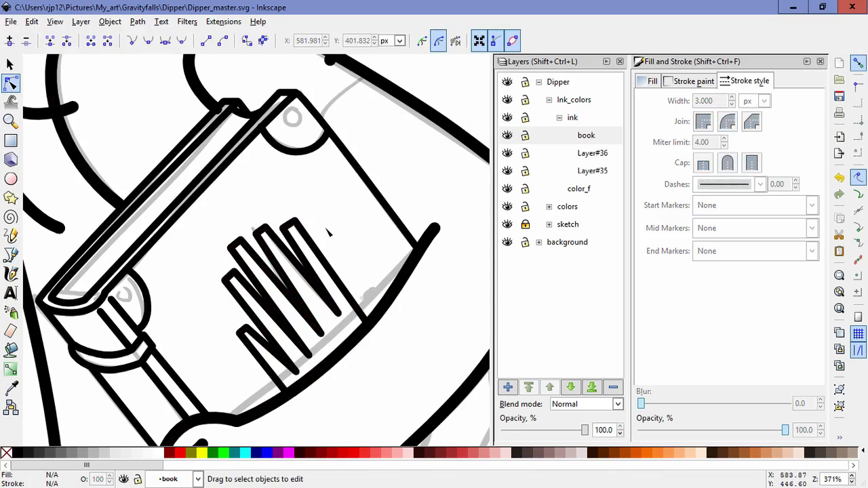
Step: Give the emblem's zigzag stroke miter joins and butt caps
{"action": "scroll", "coordinate": [328, 233], "scroll_direction": "down", "scroll_amount": 2}
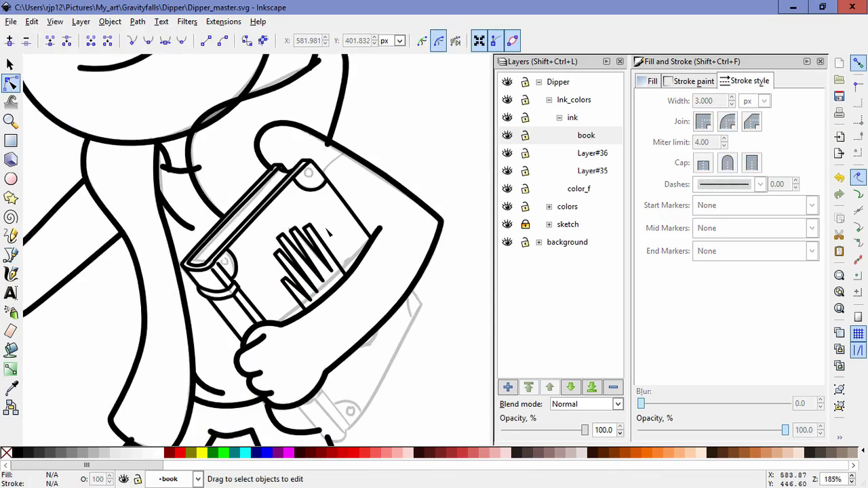
{"action": "left_click", "coordinate": [328, 233]}
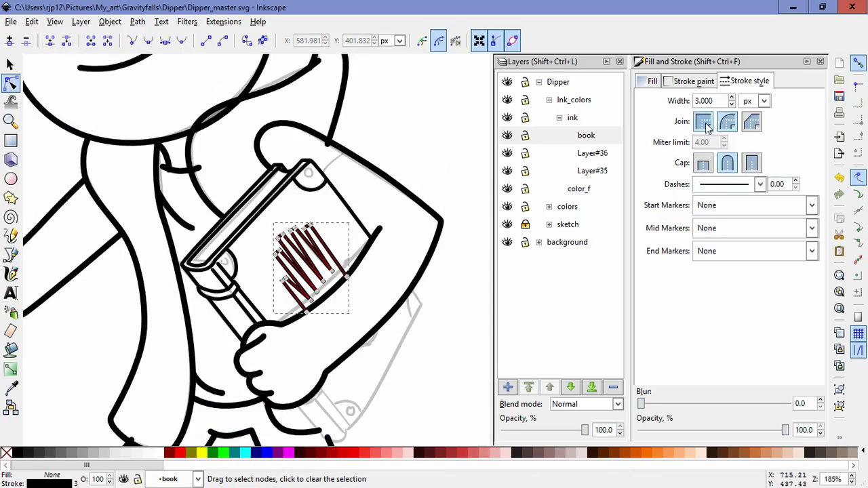
{"action": "left_click", "coordinate": [709, 127]}
{"action": "left_click", "coordinate": [314, 351]}
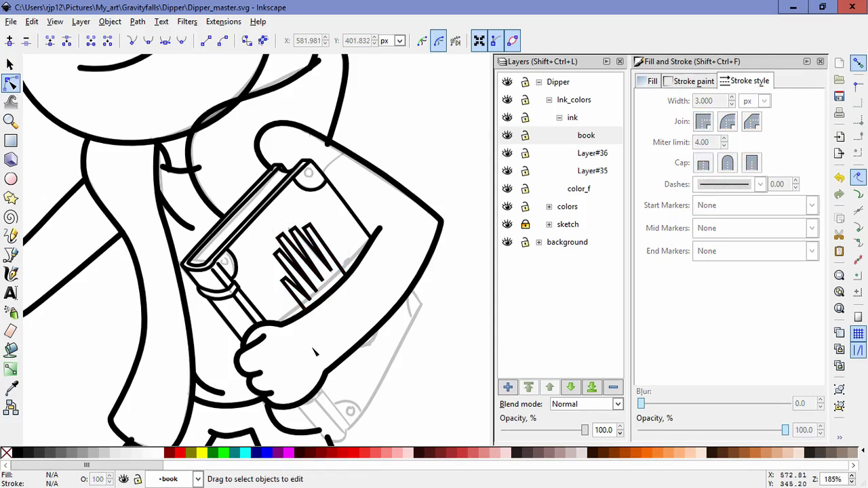
Step: Try higher miter limits on the emblem's zigzag stroke and return the limit to 4.00
{"action": "left_click", "coordinate": [307, 263]}
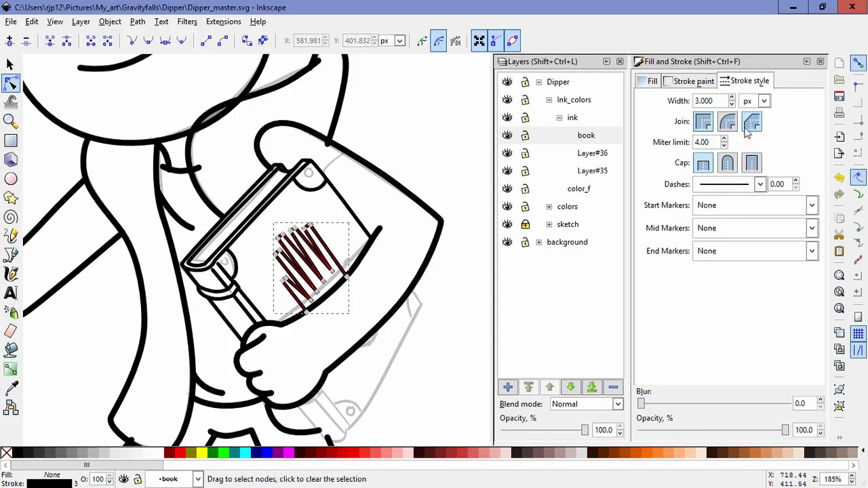
{"action": "left_click", "coordinate": [725, 139]}
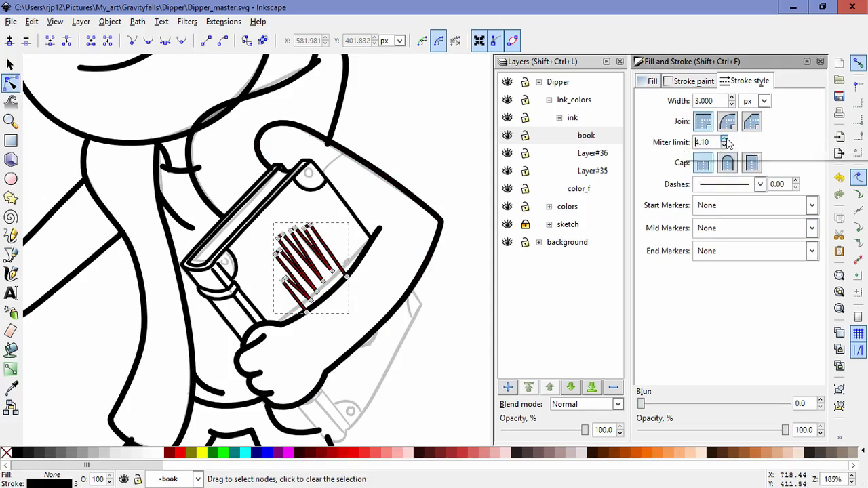
{"action": "scroll", "coordinate": [727, 139], "scroll_direction": "up", "scroll_amount": 20}
{"action": "scroll", "coordinate": [715, 143], "scroll_direction": "up", "scroll_amount": 20}
{"action": "scroll", "coordinate": [714, 143], "scroll_direction": "down", "scroll_amount": 9}
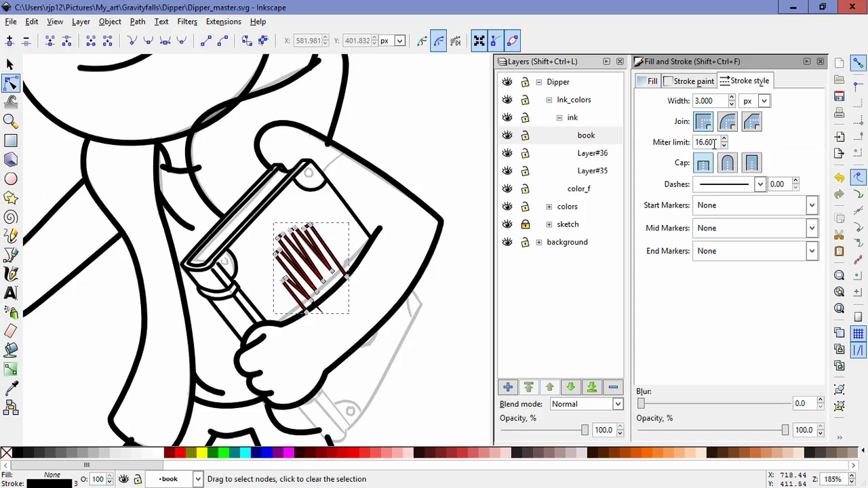
{"action": "scroll", "coordinate": [714, 143], "scroll_direction": "down", "scroll_amount": 20}
{"action": "scroll", "coordinate": [714, 143], "scroll_direction": "down", "scroll_amount": 8}
{"action": "key", "text": "Return"}
{"action": "left_click", "coordinate": [381, 285]}
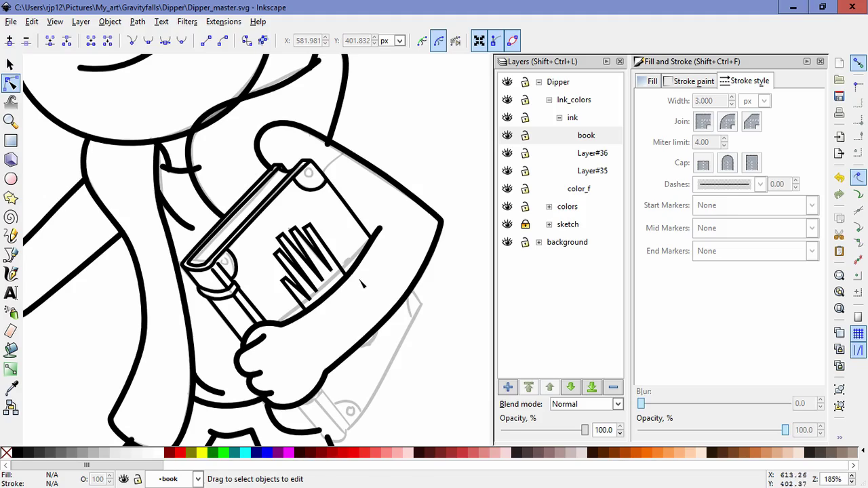
Step: Move the zigzag's end node by the last finger onto the forearm's centre line
{"action": "scroll", "coordinate": [354, 280], "scroll_direction": "up", "scroll_amount": 2}
{"action": "left_click", "coordinate": [338, 267]}
{"action": "left_click_drag", "start_coordinate": [340, 266], "coordinate": [344, 270]}
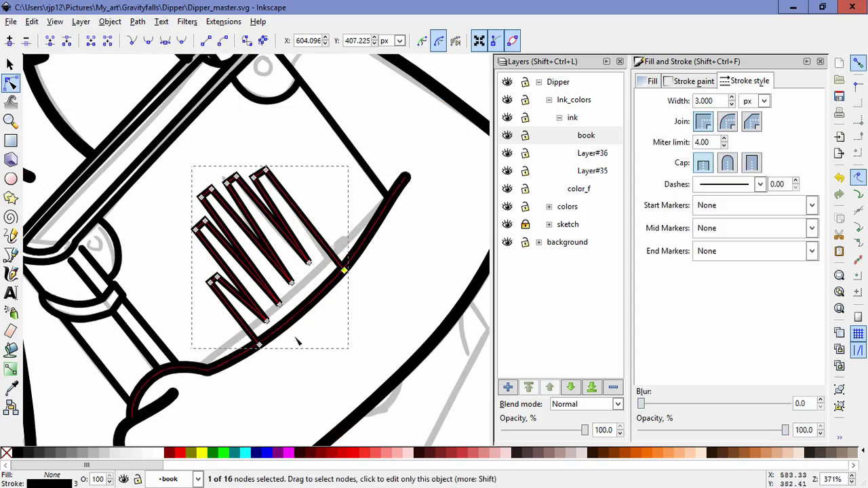
{"action": "left_click", "coordinate": [384, 294]}
Step: Trace the lower spine end below the hand as a straight edge with a curved bottom reaching the cover corner
{"action": "scroll", "coordinate": [294, 361], "scroll_direction": "down", "scroll_amount": 3}
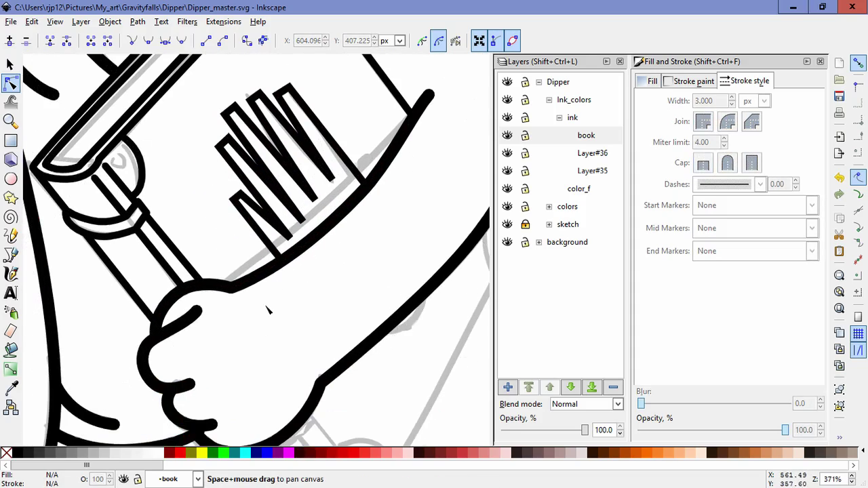
{"action": "scroll", "coordinate": [259, 345], "scroll_direction": "up", "scroll_amount": 2}
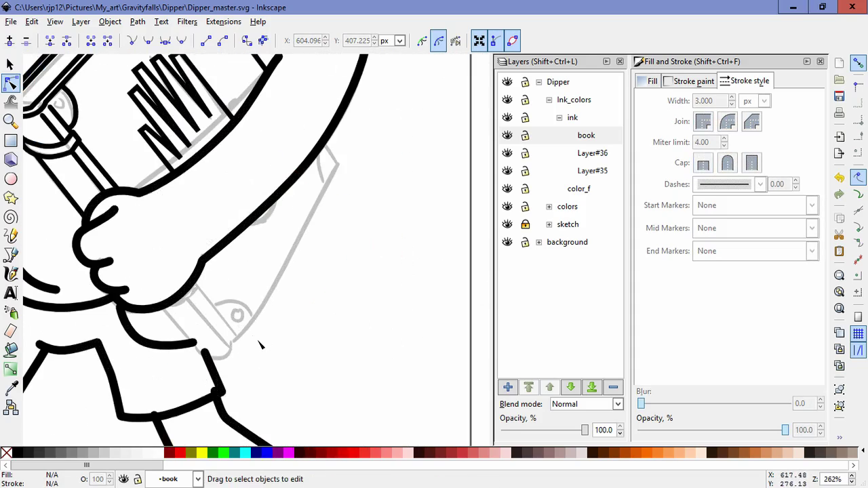
{"action": "left_click", "coordinate": [11, 256]}
{"action": "left_click", "coordinate": [162, 309]}
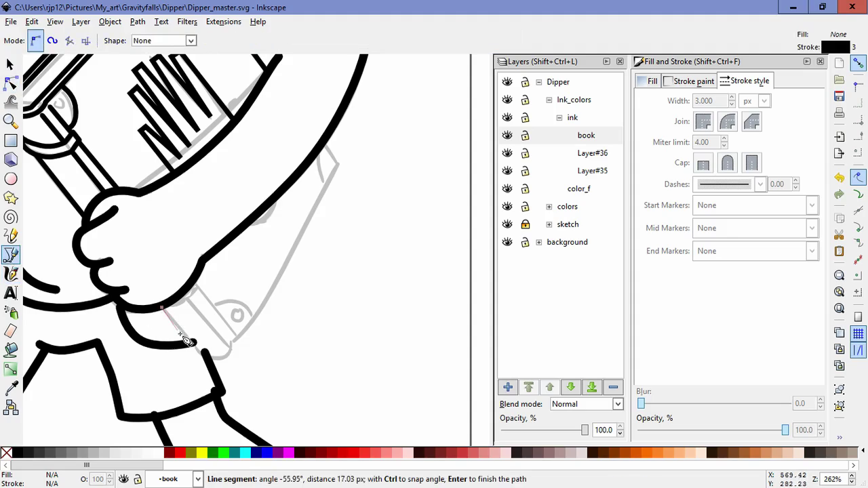
{"action": "left_click", "coordinate": [196, 345]}
{"action": "left_click_drag", "start_coordinate": [229, 365], "coordinate": [251, 359]}
{"action": "double_click", "coordinate": [231, 343]}
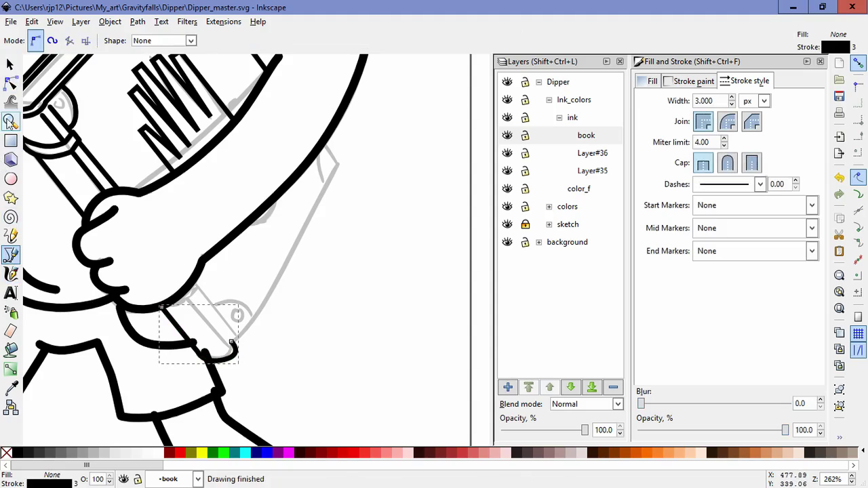
Step: Tighten the lower spine end's bottom curve by adjusting its node and handles and shifting its end point
{"action": "left_click", "coordinate": [11, 83]}
{"action": "left_click", "coordinate": [225, 360]}
{"action": "left_click_drag", "start_coordinate": [246, 356], "coordinate": [239, 356]}
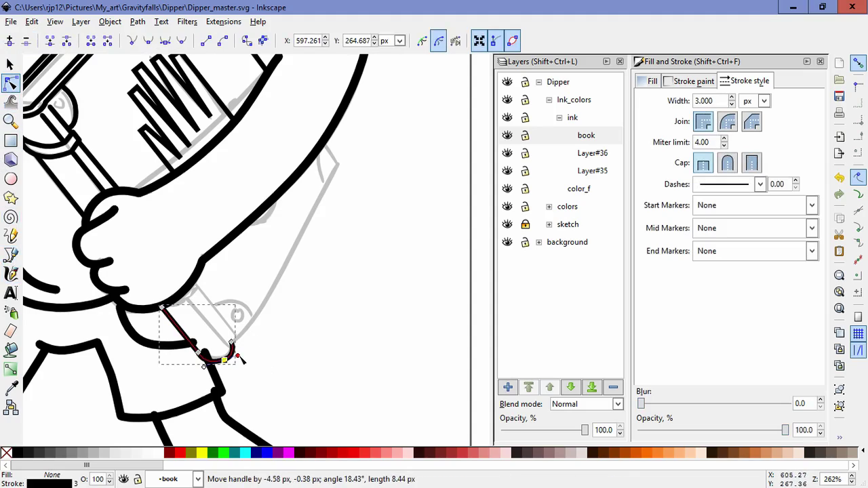
{"action": "left_click_drag", "start_coordinate": [225, 361], "coordinate": [201, 366]}
{"action": "left_click", "coordinate": [156, 382]}
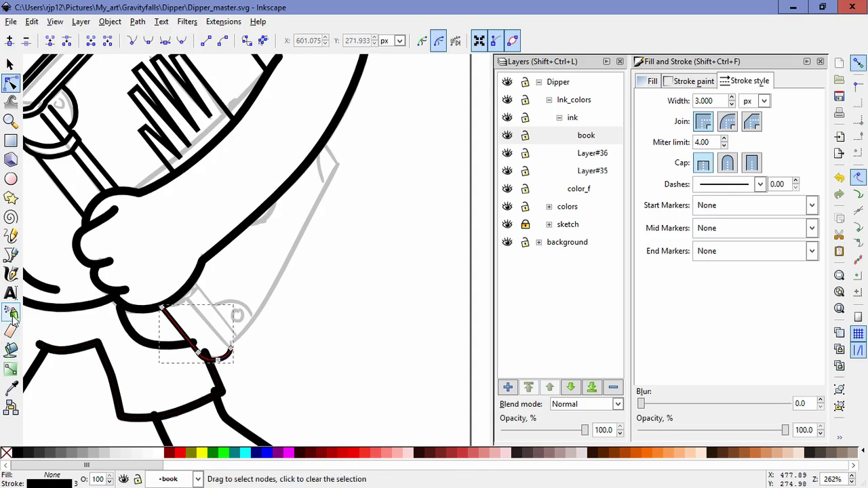
Step: Draw the straight spine line from the hand to the curved end and give both spine paths round joins and caps
{"action": "left_click", "coordinate": [11, 257]}
{"action": "left_click", "coordinate": [181, 294]}
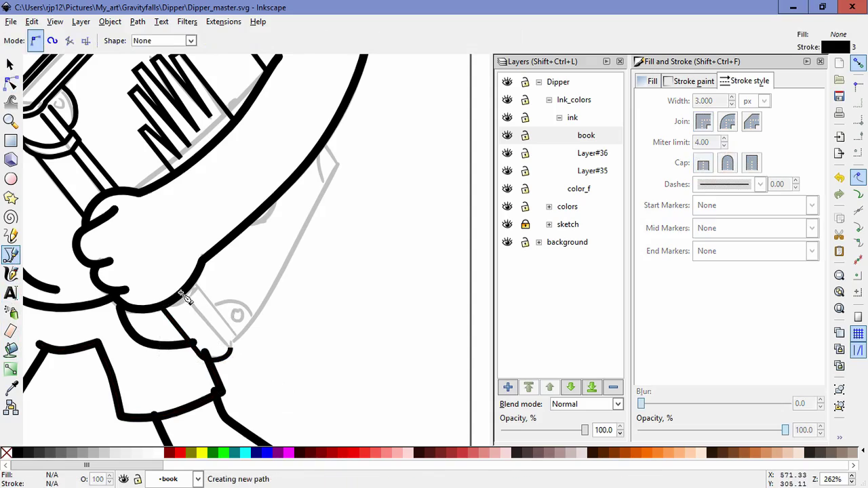
{"action": "double_click", "coordinate": [231, 352]}
{"action": "left_click", "coordinate": [11, 82]}
{"action": "left_click", "coordinate": [725, 165]}
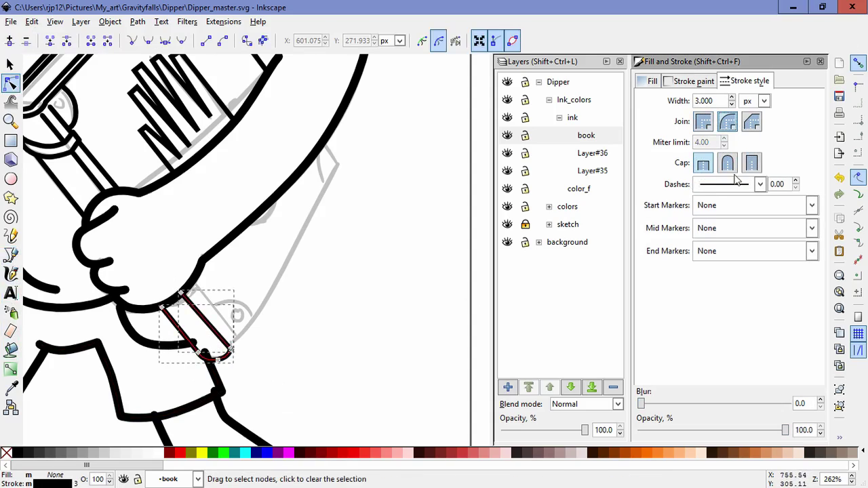
Step: Move the lower end of the straight spine line slightly inward to sit on the curved spine end
{"action": "left_click", "coordinate": [289, 316]}
{"action": "left_click", "coordinate": [228, 350]}
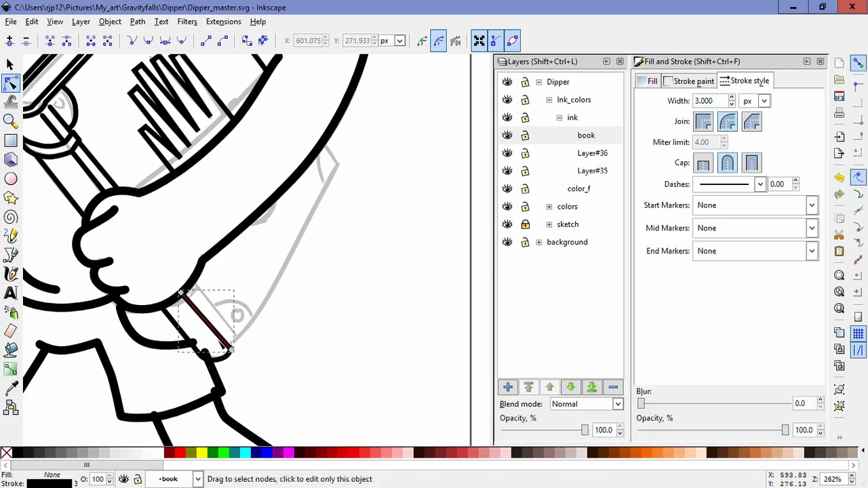
{"action": "left_click_drag", "start_coordinate": [230, 352], "coordinate": [227, 349]}
{"action": "left_click", "coordinate": [251, 376]}
{"action": "left_click", "coordinate": [251, 376]}
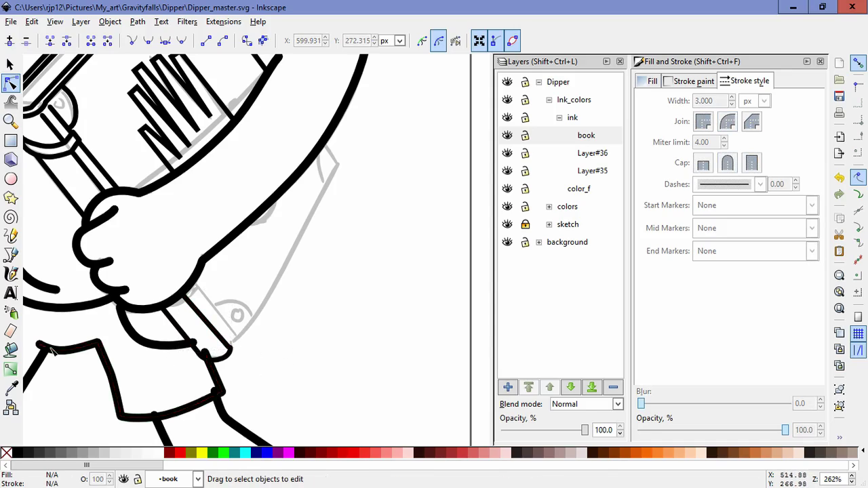
Step: Draw the cover outline below the arm in straight segments, from the hand through both outer corners back to the forearm
{"action": "left_click", "coordinate": [10, 254]}
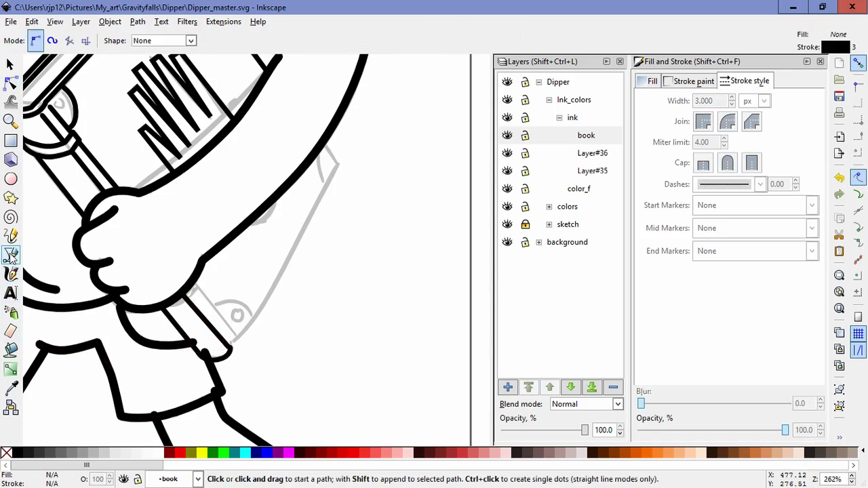
{"action": "left_click", "coordinate": [196, 284]}
{"action": "left_click", "coordinate": [241, 340]}
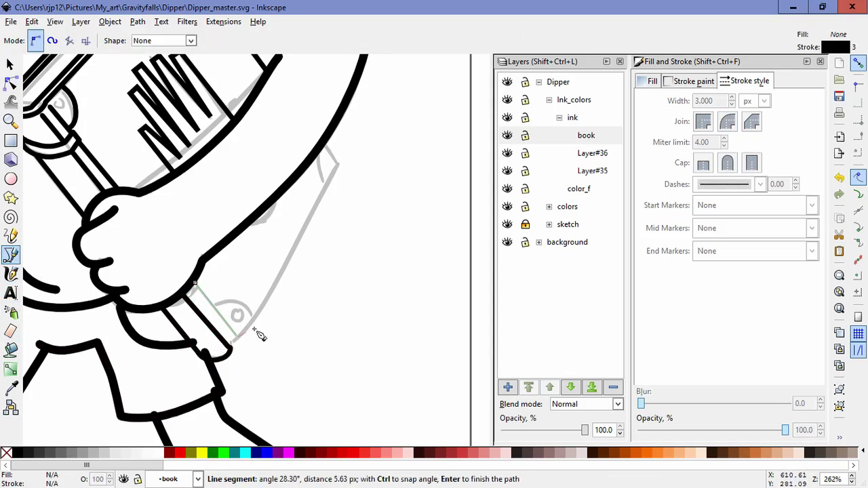
{"action": "left_click", "coordinate": [337, 166]}
{"action": "double_click", "coordinate": [324, 145]}
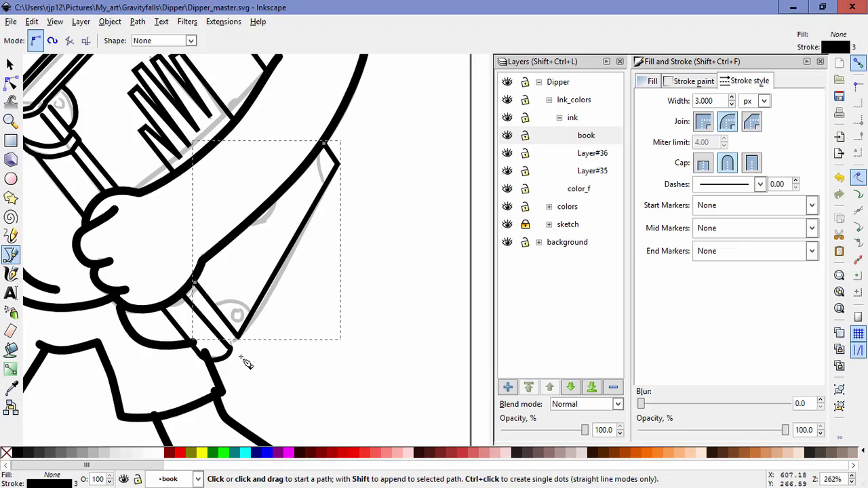
Step: Extend the curved spine end to the cover outline's lower corner by moving its end node there
{"action": "left_click", "coordinate": [10, 82]}
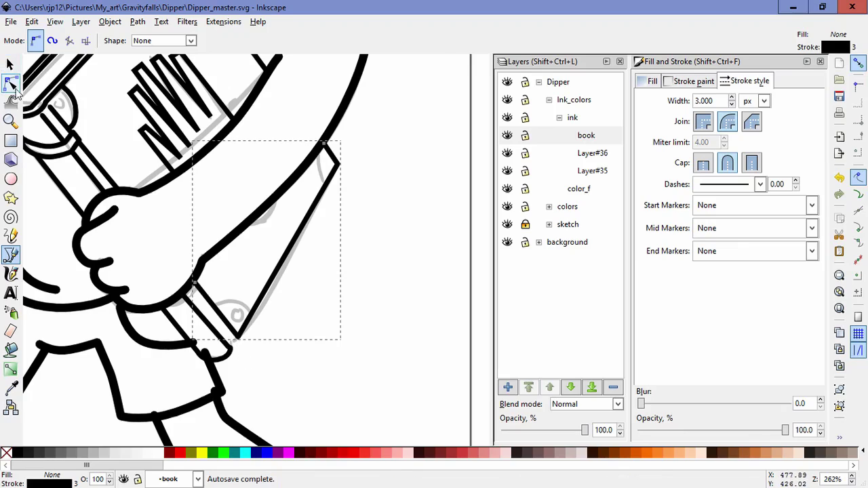
{"action": "left_click", "coordinate": [233, 351]}
{"action": "left_click", "coordinate": [228, 356]}
{"action": "left_click_drag", "start_coordinate": [230, 349], "coordinate": [237, 339]}
{"action": "left_click", "coordinate": [253, 359]}
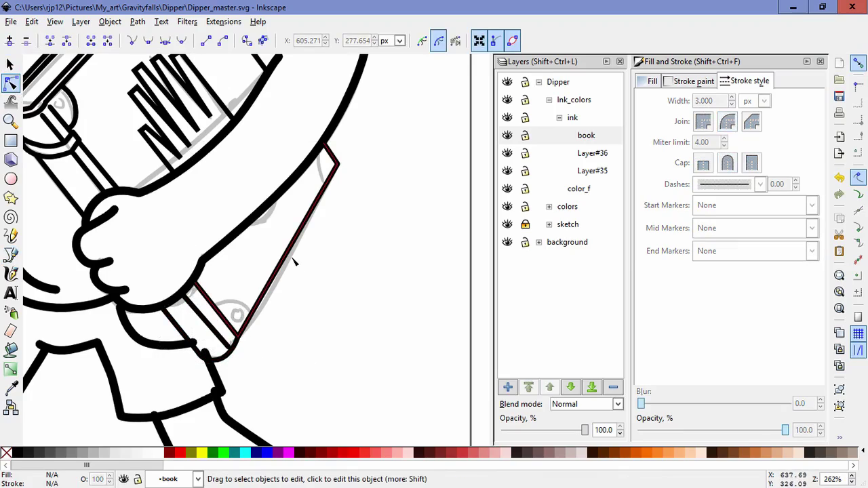
Step: Trace the short curved emblem piece sticking out below the forearm and pull its middle node slightly outward
{"action": "left_click", "coordinate": [10, 255]}
{"action": "left_click", "coordinate": [249, 224]}
{"action": "left_click_drag", "start_coordinate": [259, 218], "coordinate": [268, 213]}
{"action": "double_click", "coordinate": [273, 201]}
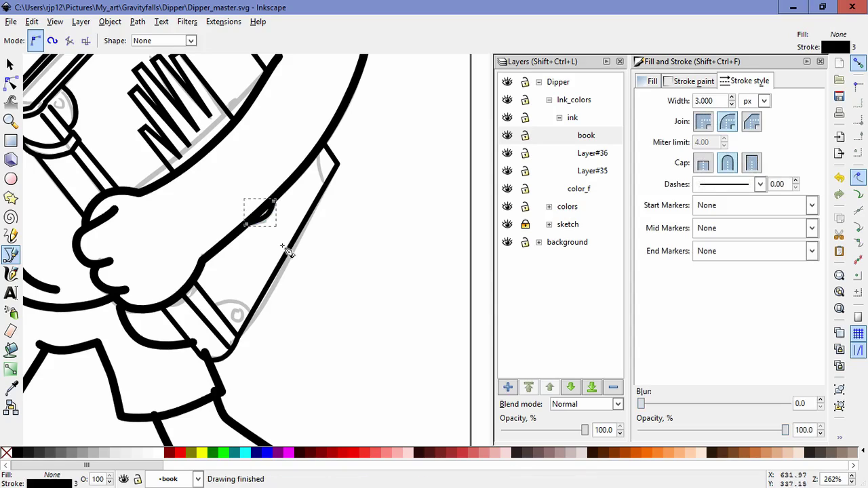
{"action": "left_click", "coordinate": [10, 83]}
{"action": "left_click_drag", "start_coordinate": [266, 216], "coordinate": [266, 220]}
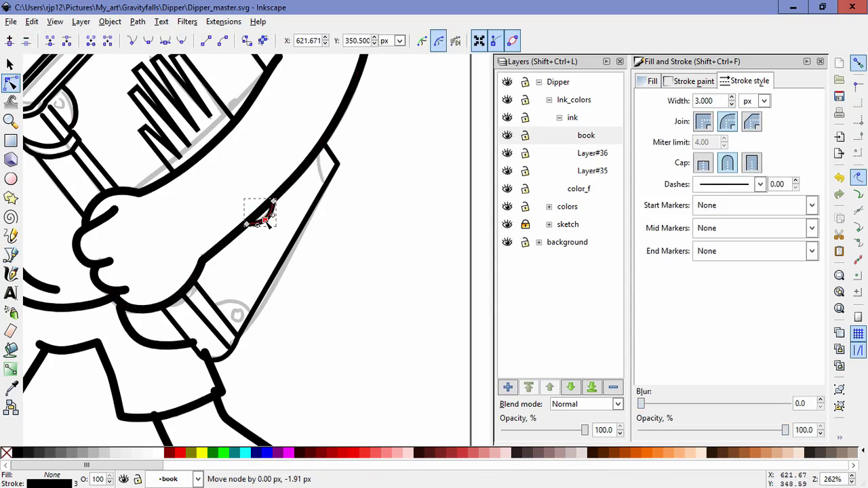
{"action": "double_click", "coordinate": [243, 284]}
{"action": "left_click", "coordinate": [10, 254]}
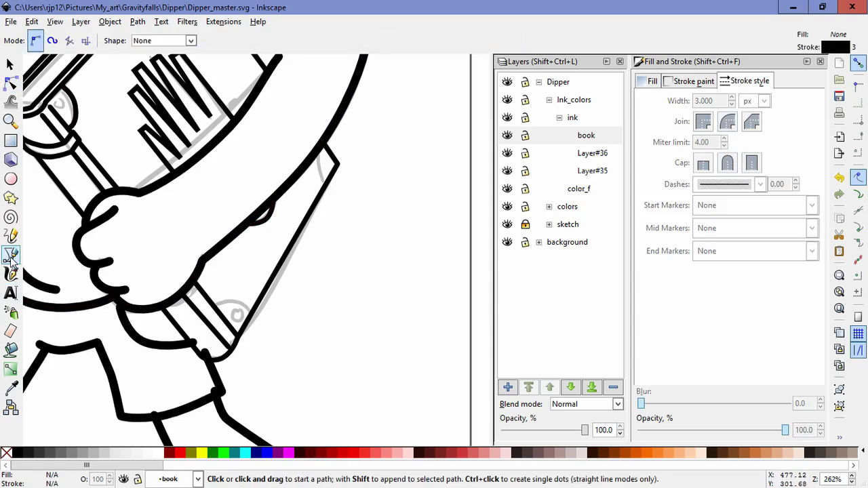
Step: Trace the curved corner pieces at the cover's lower corner and outer corner beside the arm as short arcs
{"action": "left_click", "coordinate": [216, 306]}
{"action": "left_click_drag", "start_coordinate": [248, 303], "coordinate": [251, 308]}
{"action": "key", "text": "Return"}
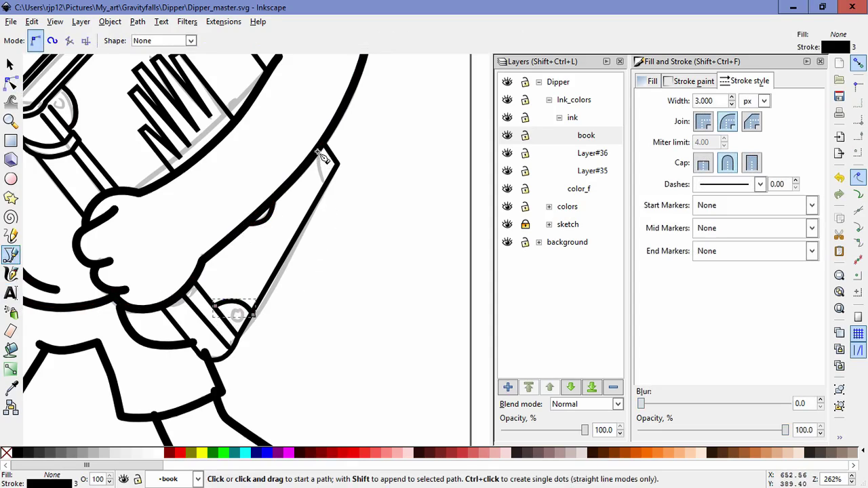
{"action": "left_click", "coordinate": [322, 146]}
{"action": "left_click_drag", "start_coordinate": [324, 167], "coordinate": [325, 172]}
{"action": "key", "text": "Return"}
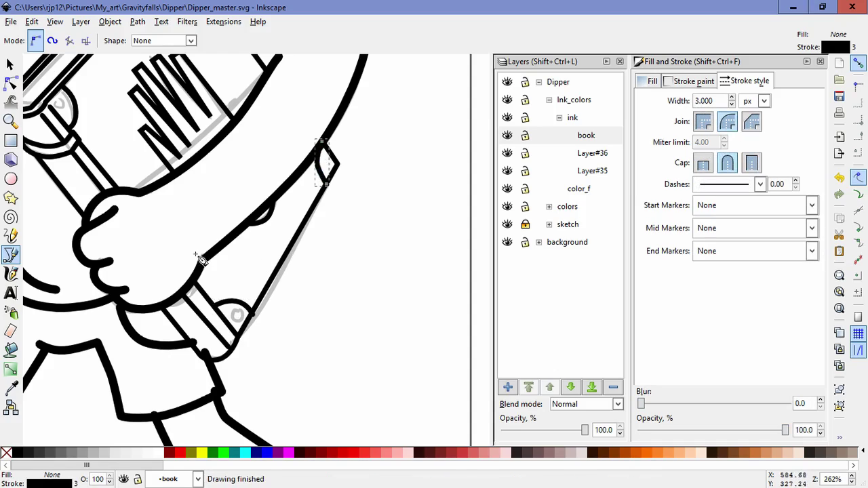
Step: Pull the end nodes of both new corner arcs slightly inward so they meet the cover's outer edge
{"action": "key", "text": "n"}
{"action": "left_click", "coordinate": [255, 316]}
{"action": "left_click_drag", "start_coordinate": [253, 315], "coordinate": [251, 313]}
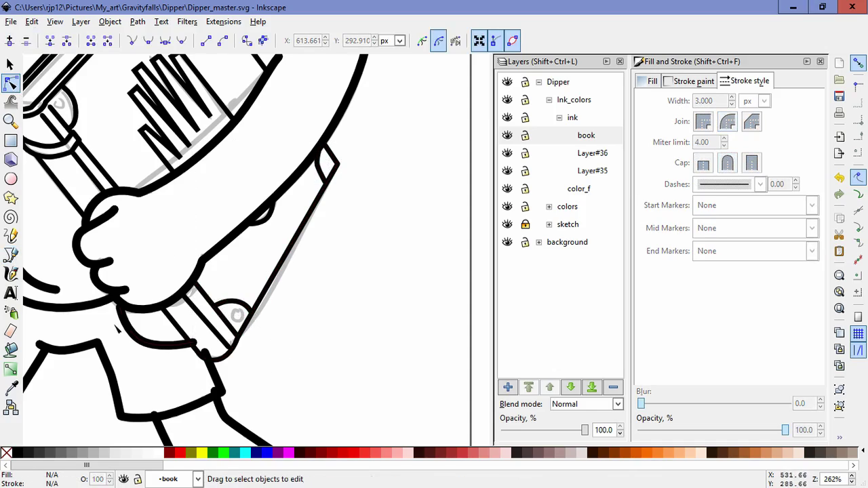
{"action": "left_click", "coordinate": [324, 173]}
{"action": "left_click_drag", "start_coordinate": [322, 177], "coordinate": [323, 173]}
{"action": "left_click", "coordinate": [364, 270]}
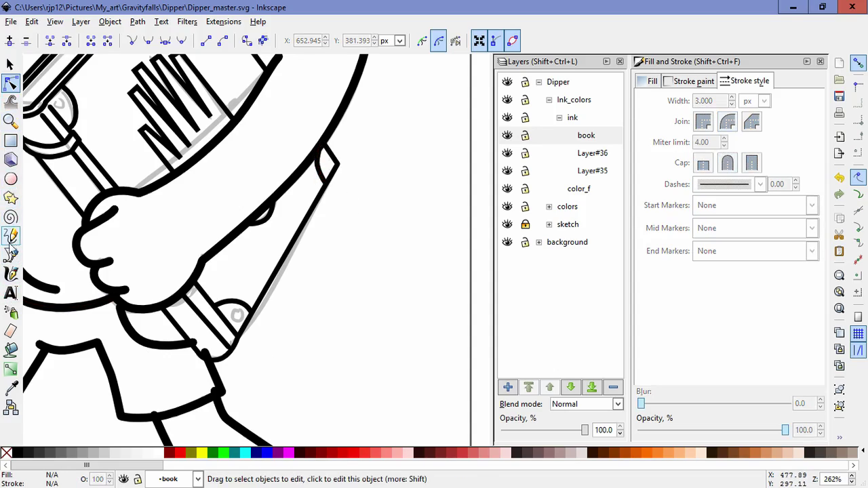
Step: Draw a small ellipse inside the lower, upper spine-side and top corner pieces of the cover
{"action": "left_click", "coordinate": [11, 179]}
{"action": "left_click_drag", "start_coordinate": [233, 309], "coordinate": [246, 322]}
{"action": "left_click_drag", "start_coordinate": [305, 315], "coordinate": [450, 478]}
{"action": "left_click_drag", "start_coordinate": [201, 262], "coordinate": [212, 273]}
{"action": "left_click_drag", "start_coordinate": [317, 137], "coordinate": [336, 152]}
Step: Select the three small corner ellipses together and set their stroke width to 2 px
{"action": "left_click", "coordinate": [10, 65]}
{"action": "left_click", "coordinate": [207, 270], "text": "shift"}
{"action": "left_click_drag", "start_coordinate": [378, 399], "coordinate": [334, 267]}
{"action": "left_click", "coordinate": [341, 350], "text": "shift"}
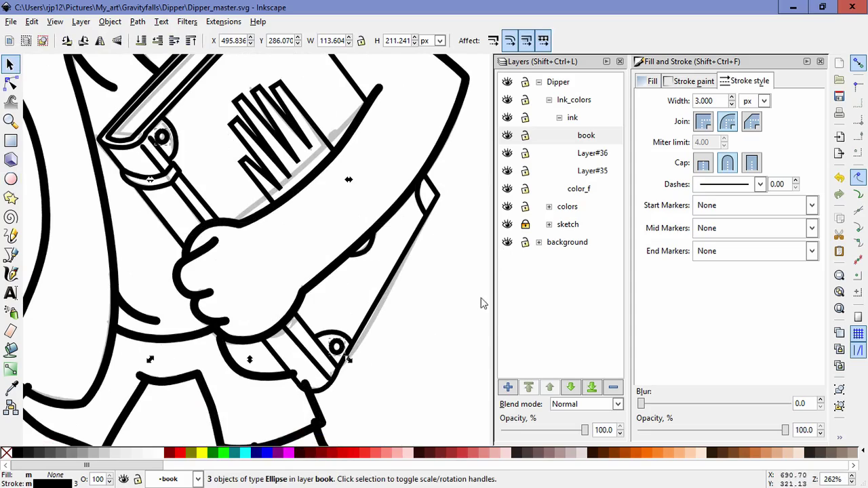
{"action": "left_click_drag", "start_coordinate": [713, 102], "coordinate": [685, 101]}
{"action": "type", "text": "1"}
{"action": "key", "text": "Return"}
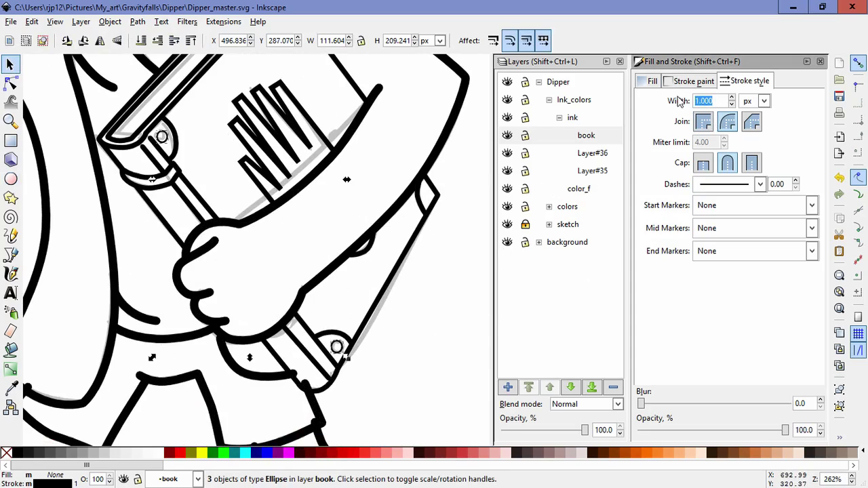
{"action": "type", "text": "2"}
{"action": "key", "text": "Return"}
Step: Nudge the lower corner's ellipse into place and put a narrower copy of it inside the outer corner piece beside the arm
{"action": "left_click", "coordinate": [410, 357]}
{"action": "left_click", "coordinate": [344, 356]}
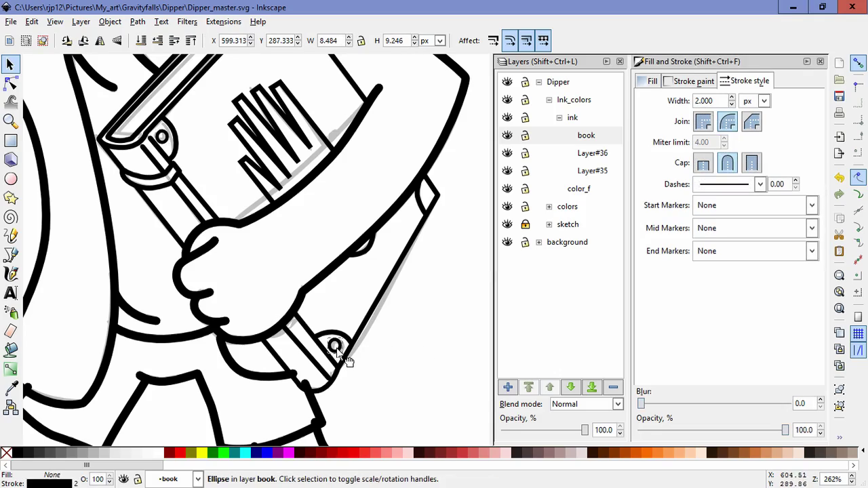
{"action": "left_click_drag", "start_coordinate": [361, 351], "coordinate": [418, 207]}
{"action": "left_click", "coordinate": [452, 258]}
{"action": "key", "text": "space"}
{"action": "left_click_drag", "start_coordinate": [426, 309], "coordinate": [446, 411]}
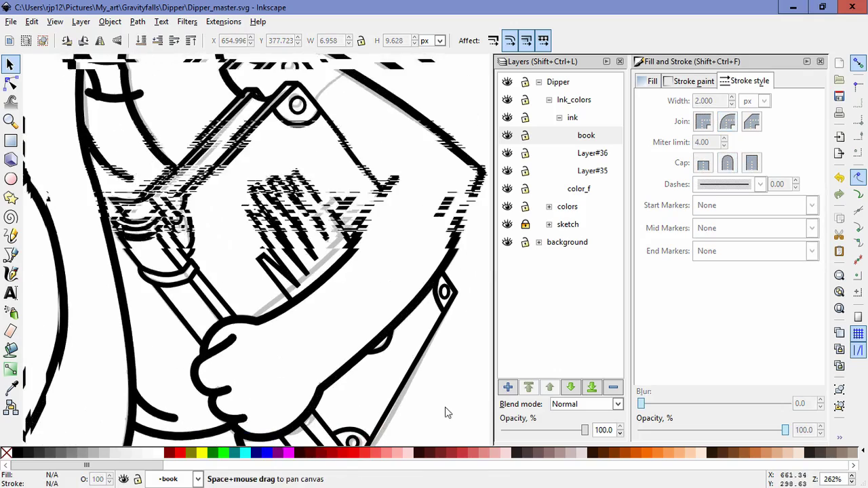
Step: Narrow the arc of the cover's upper spine-side corner piece and shift its small ellipse slightly to sit centred inside
{"action": "left_click", "coordinate": [194, 246]}
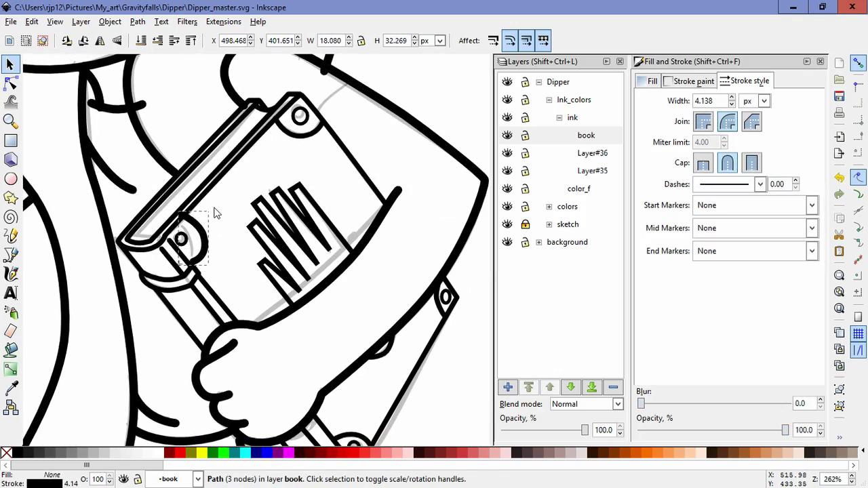
{"action": "left_click_drag", "start_coordinate": [218, 209], "coordinate": [184, 211]}
{"action": "left_click_drag", "start_coordinate": [205, 267], "coordinate": [206, 268]}
{"action": "left_click_drag", "start_coordinate": [186, 243], "coordinate": [191, 241]}
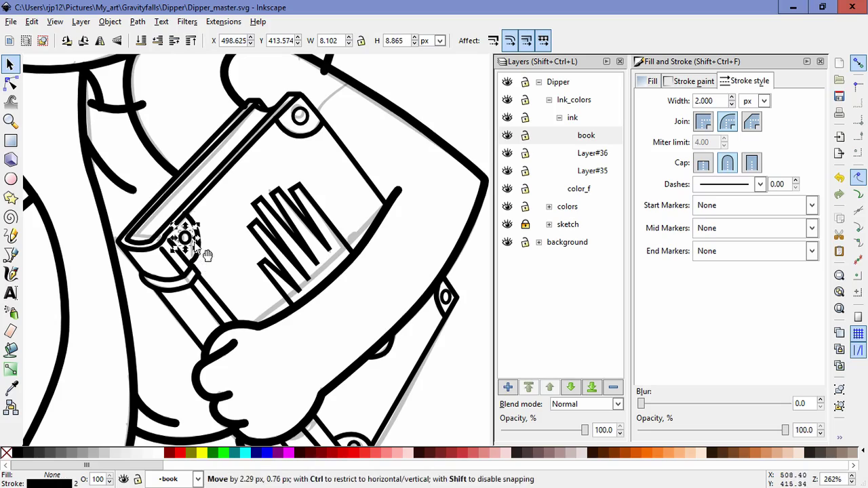
{"action": "left_click", "coordinate": [233, 278]}
Step: Resize the small ellipse in the cover's top corner piece to about 11.3 by 11.4 px
{"action": "left_click", "coordinate": [307, 121]}
{"action": "left_click_drag", "start_coordinate": [297, 111], "coordinate": [295, 134]}
{"action": "mouse_move", "coordinate": [290, 126]}
{"action": "left_mouse_down"}
{"action": "mouse_move", "coordinate": [315, 120]}
{"action": "mouse_move", "coordinate": [298, 127]}
{"action": "left_mouse_up"}
{"action": "key", "text": "ctrl+z"}
{"action": "left_click", "coordinate": [304, 119]}
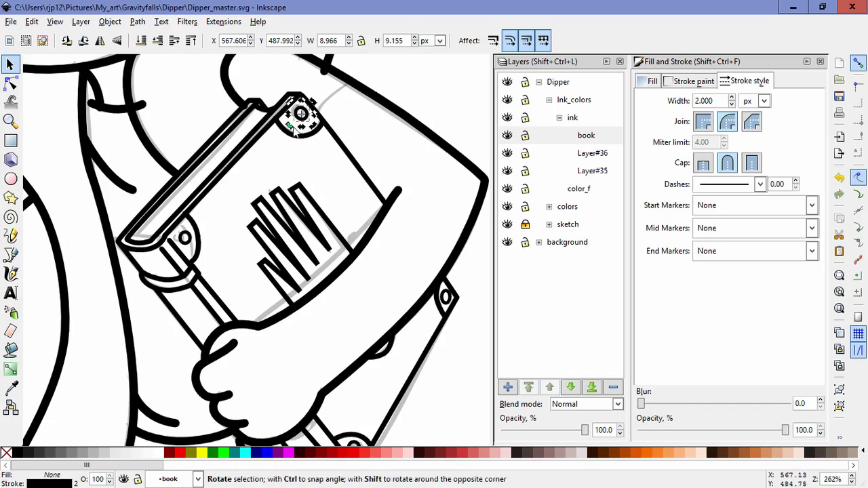
{"action": "key", "text": "e"}
{"action": "key", "text": "s"}
{"action": "mouse_move", "coordinate": [292, 131]}
{"action": "left_mouse_down"}
{"action": "mouse_move", "coordinate": [286, 136]}
{"action": "mouse_move", "coordinate": [291, 125]}
{"action": "left_mouse_up"}
{"action": "key", "text": "Escape"}
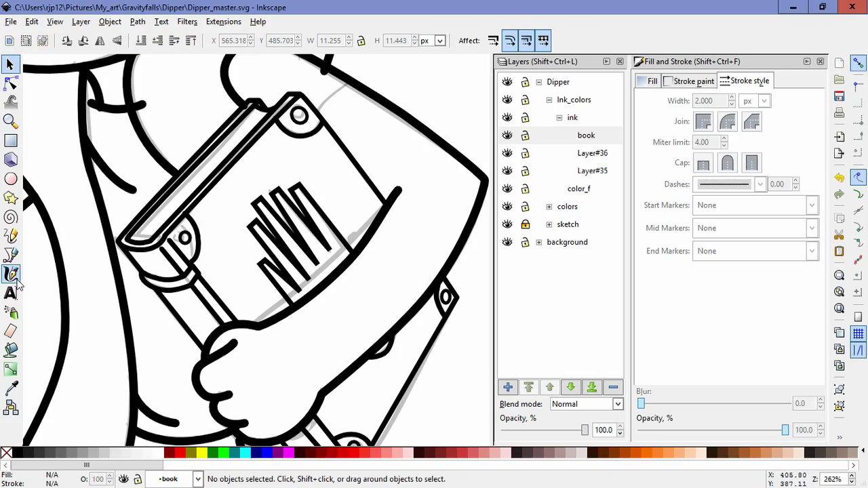
Step: Draw short straight page lines along the book's page edge, starting from its upper end and its lower end
{"action": "left_click", "coordinate": [10, 254]}
{"action": "left_click", "coordinate": [259, 110]}
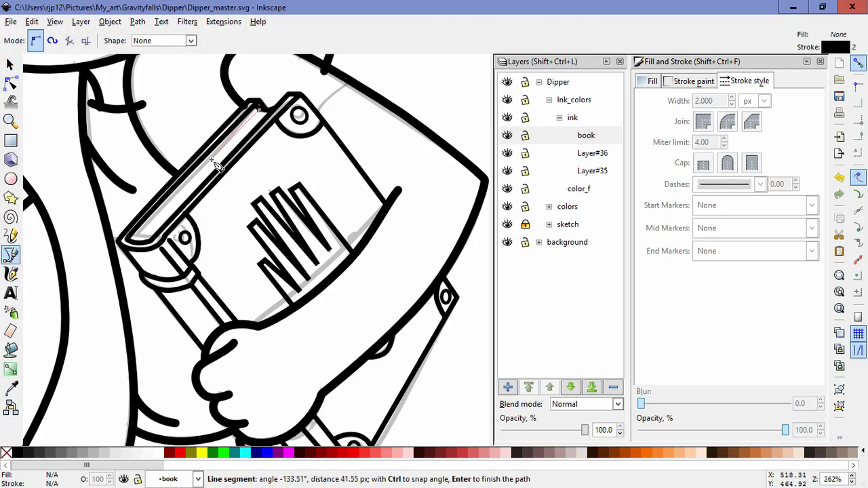
{"action": "double_click", "coordinate": [212, 161]}
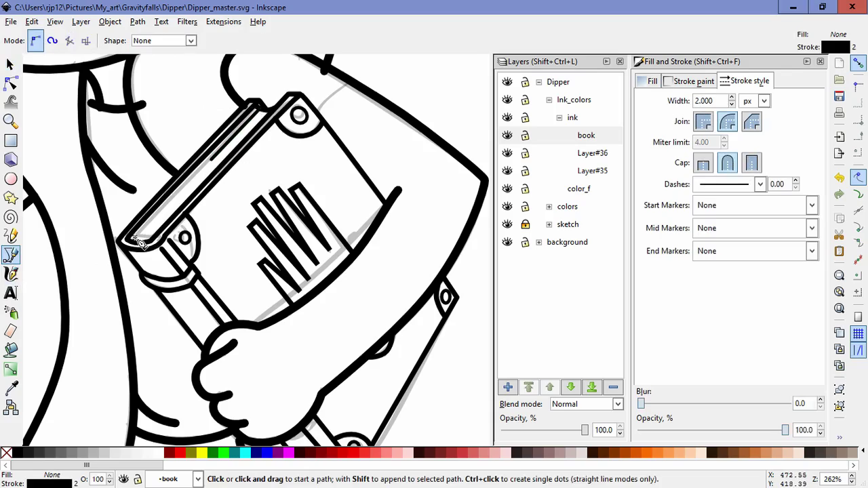
{"action": "left_click", "coordinate": [135, 238]}
{"action": "double_click", "coordinate": [188, 184]}
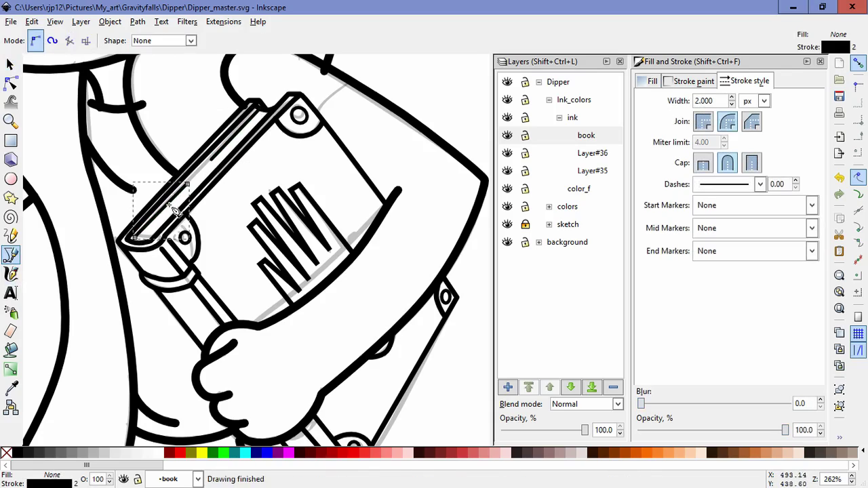
{"action": "left_click", "coordinate": [148, 234]}
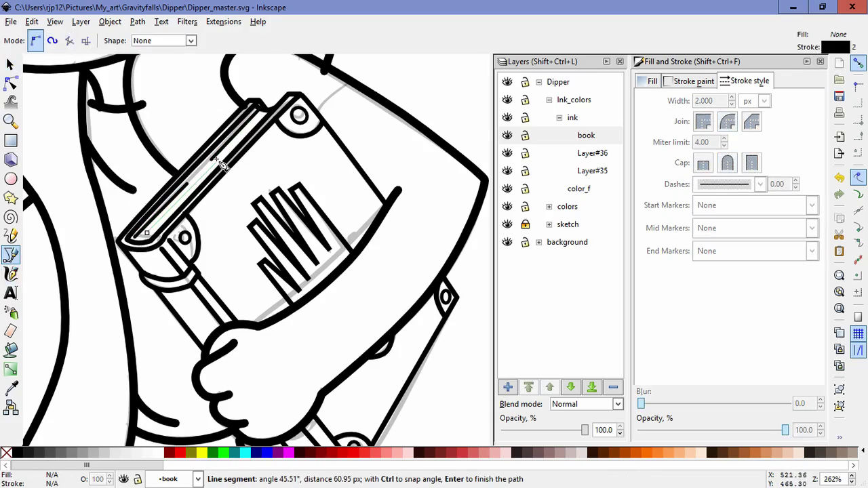
Step: Finish the straight diagonal line along the book's spine, ending near the spine's midpoint, and deselect it
{"action": "double_click", "coordinate": [218, 161]}
{"action": "left_click", "coordinate": [10, 65]}
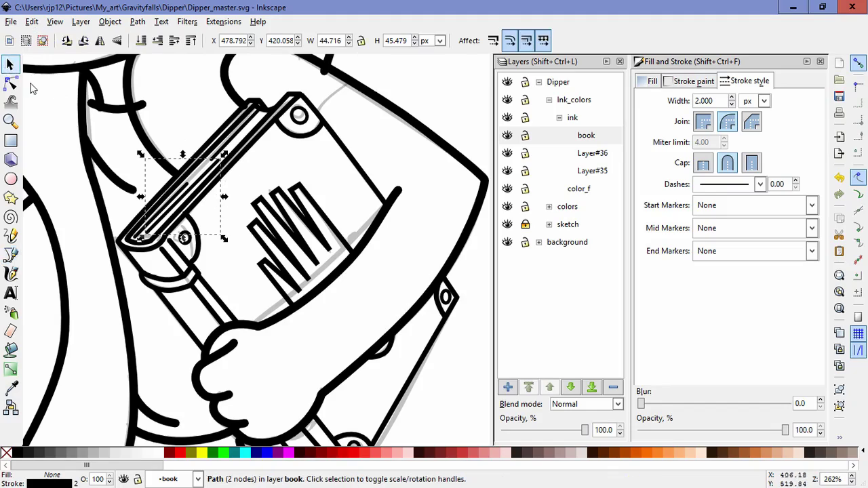
{"action": "left_click", "coordinate": [420, 232]}
Step: Add a layer named flashlight above the current book layer
{"action": "scroll", "coordinate": [391, 293], "scroll_direction": "down", "scroll_amount": 4}
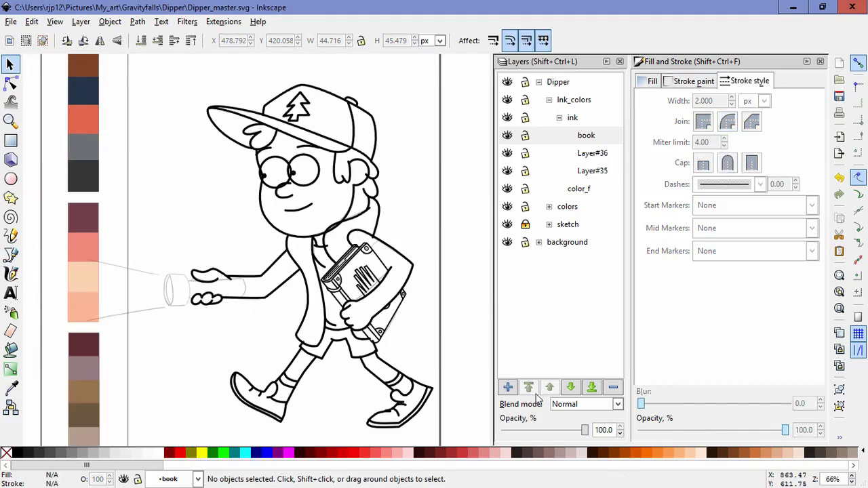
{"action": "left_click", "coordinate": [508, 387]}
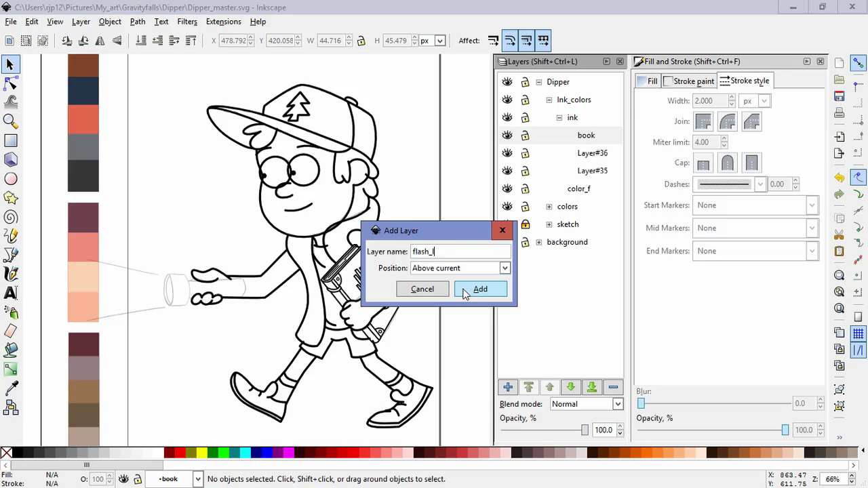
{"action": "type", "text": "flashlight"}
{"action": "left_click", "coordinate": [465, 293]}
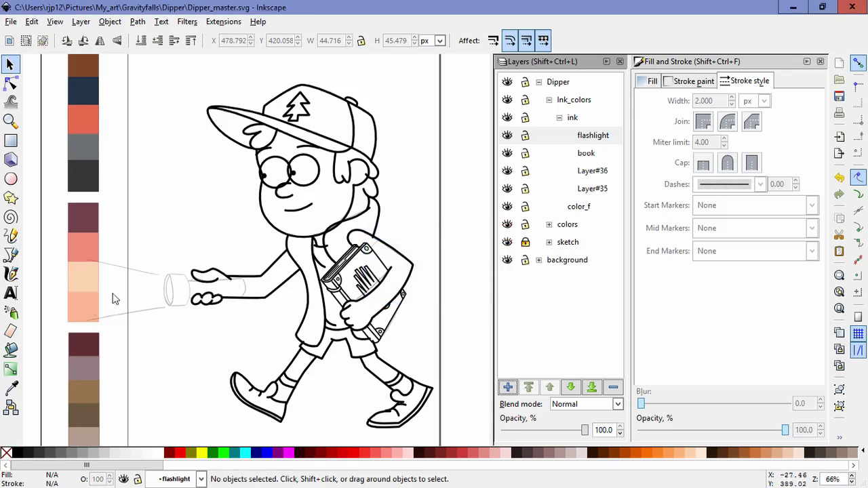
Step: Trace the flashlight handle with the Bezier tool as an open outline with a rounded back end, following the sketch through the hand
{"action": "left_click", "coordinate": [10, 254]}
{"action": "scroll", "coordinate": [223, 304], "scroll_direction": "up", "scroll_amount": 4}
{"action": "key", "text": "shift+ctrl+n"}
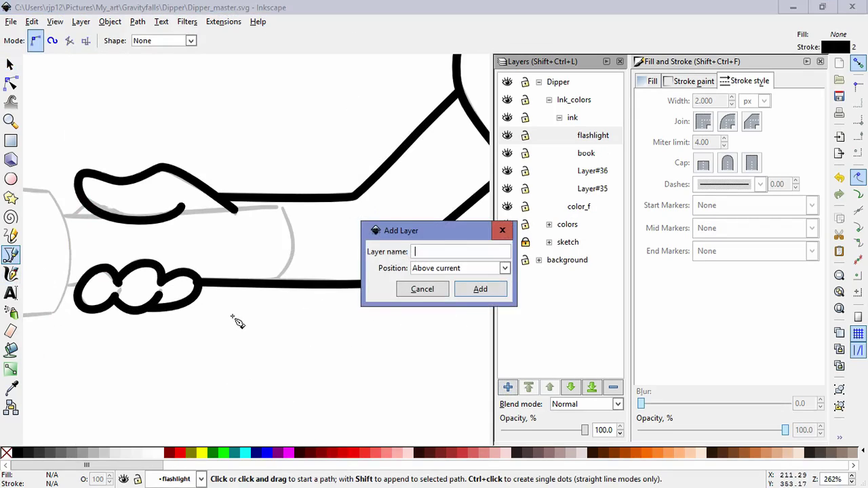
{"action": "left_click", "coordinate": [423, 289]}
{"action": "left_click", "coordinate": [16, 66]}
{"action": "mouse_move", "coordinate": [125, 308]}
{"action": "left_mouse_down"}
{"action": "mouse_move", "coordinate": [190, 351]}
{"action": "mouse_move", "coordinate": [255, 356]}
{"action": "left_mouse_up"}
{"action": "left_click_drag", "start_coordinate": [79, 355], "coordinate": [88, 342]}
{"action": "left_click", "coordinate": [10, 254]}
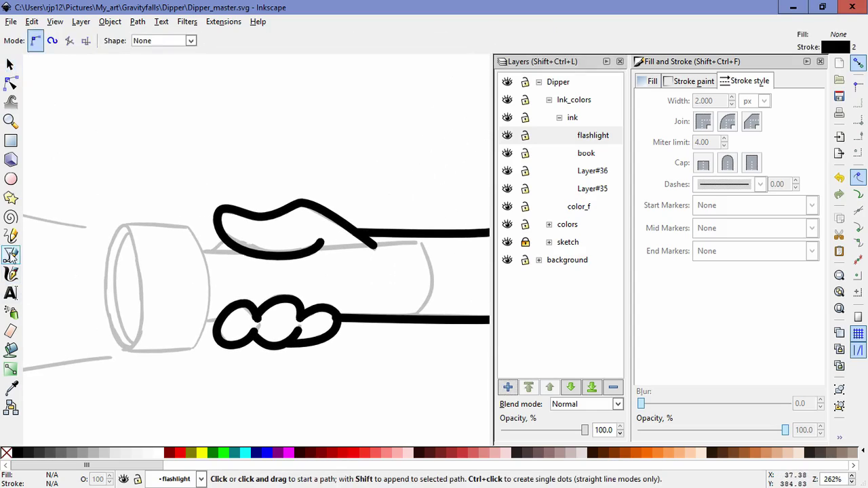
{"action": "left_click", "coordinate": [201, 252]}
{"action": "left_click_drag", "start_coordinate": [342, 251], "coordinate": [366, 245]}
{"action": "left_click", "coordinate": [419, 242]}
{"action": "left_click_drag", "start_coordinate": [432, 288], "coordinate": [424, 309]}
{"action": "left_click", "coordinate": [415, 316]}
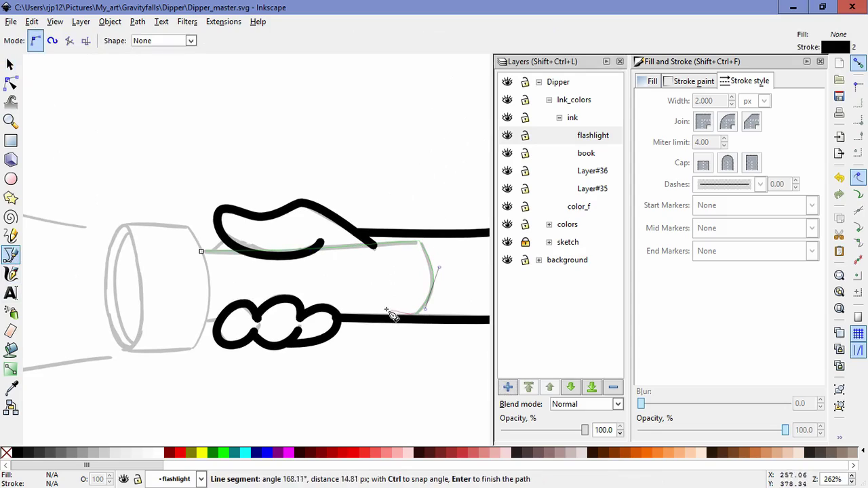
{"action": "double_click", "coordinate": [205, 321]}
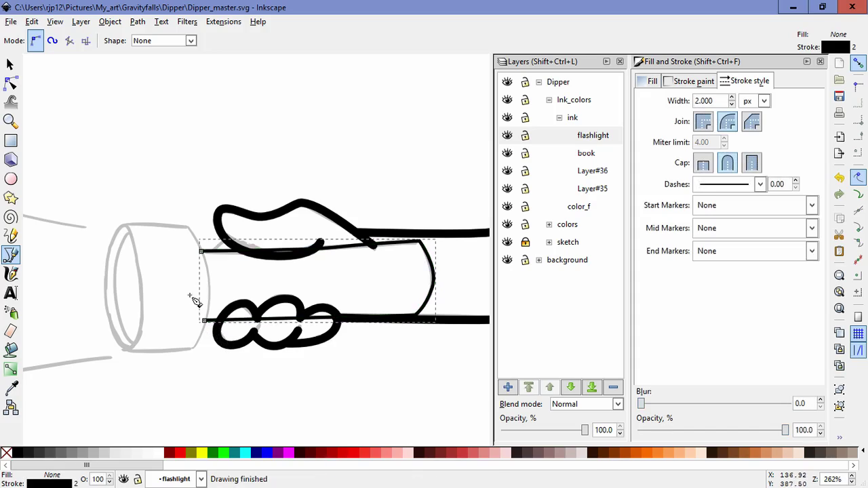
Step: Trace the flashlight head as a closed Bezier outline with curved front and back edges, following the sketch
{"action": "left_click", "coordinate": [188, 226]}
{"action": "left_click_drag", "start_coordinate": [213, 296], "coordinate": [207, 348]}
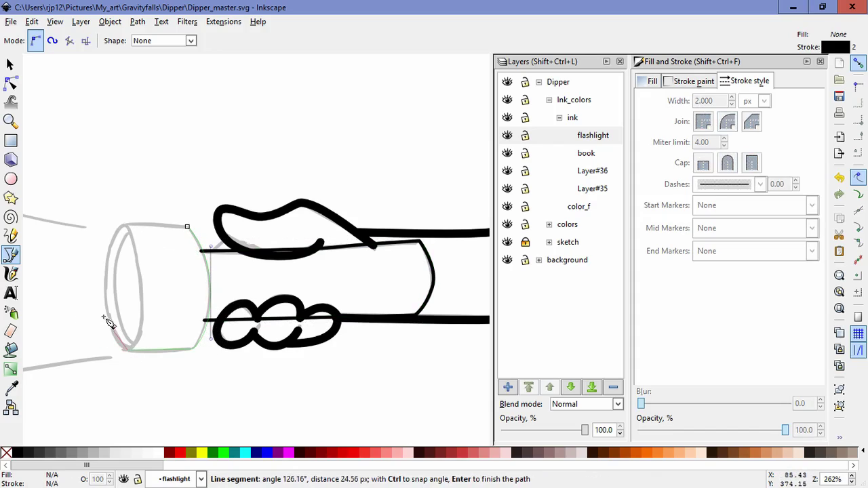
{"action": "left_click_drag", "start_coordinate": [103, 287], "coordinate": [102, 228]}
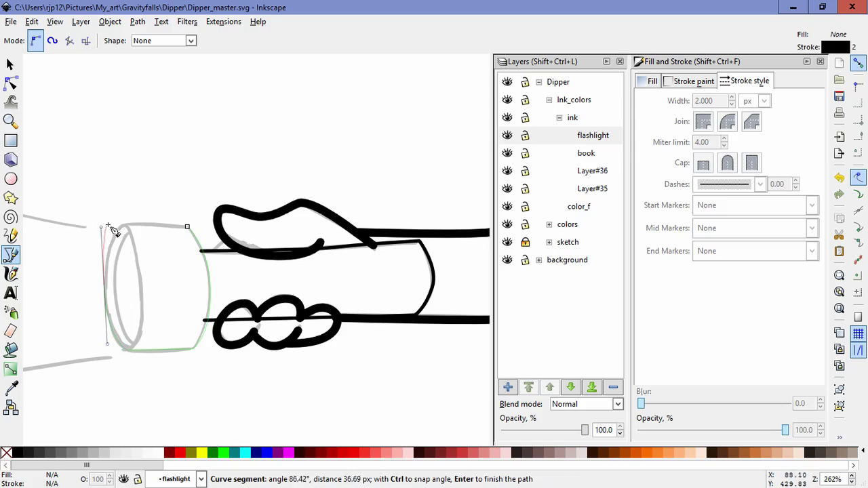
{"action": "left_click", "coordinate": [187, 227]}
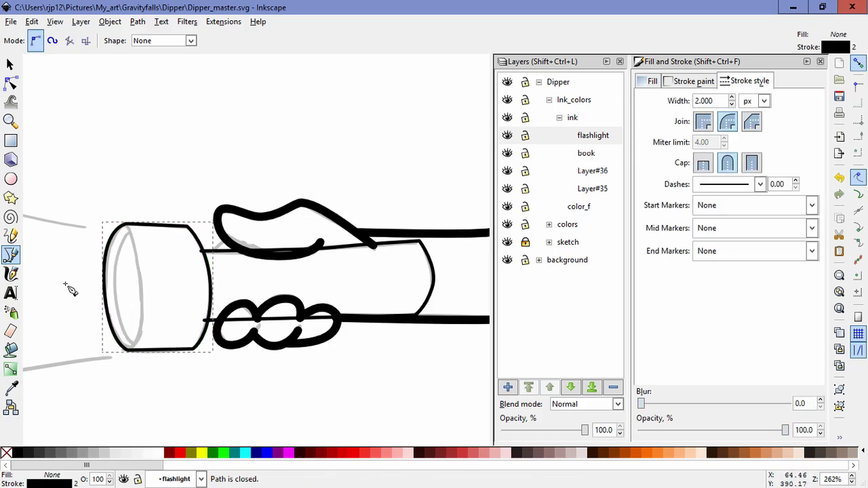
Step: Refine the flashlight head outline by nudging its upper front corner node slightly toward the handle
{"action": "left_click", "coordinate": [10, 64]}
{"action": "left_click", "coordinate": [10, 82]}
{"action": "left_click", "coordinate": [103, 285]}
{"action": "left_click_drag", "start_coordinate": [103, 228], "coordinate": [131, 225]}
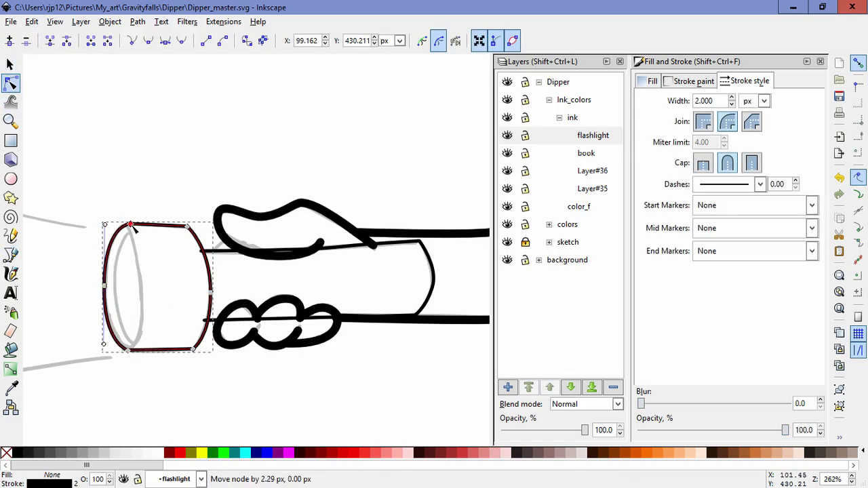
{"action": "left_click", "coordinate": [61, 394]}
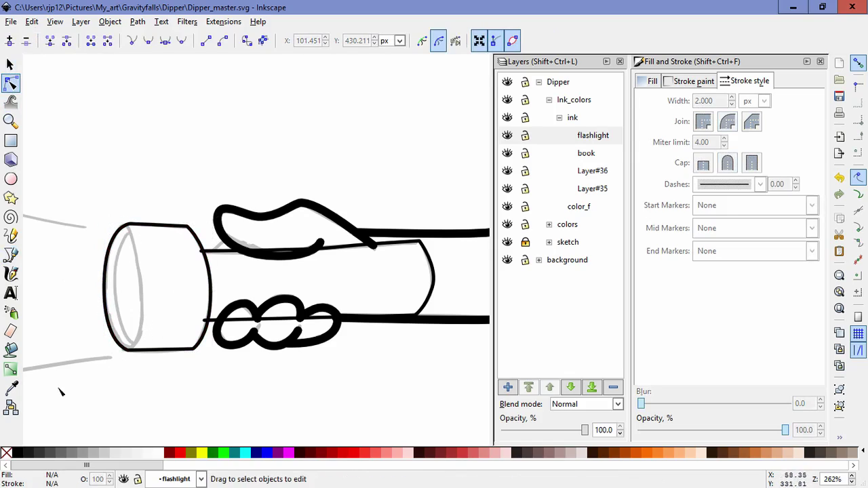
Step: Try to draw the lens edge as an open Bezier curve between the upper and lower front corners of the flashlight head
{"action": "left_click", "coordinate": [12, 254]}
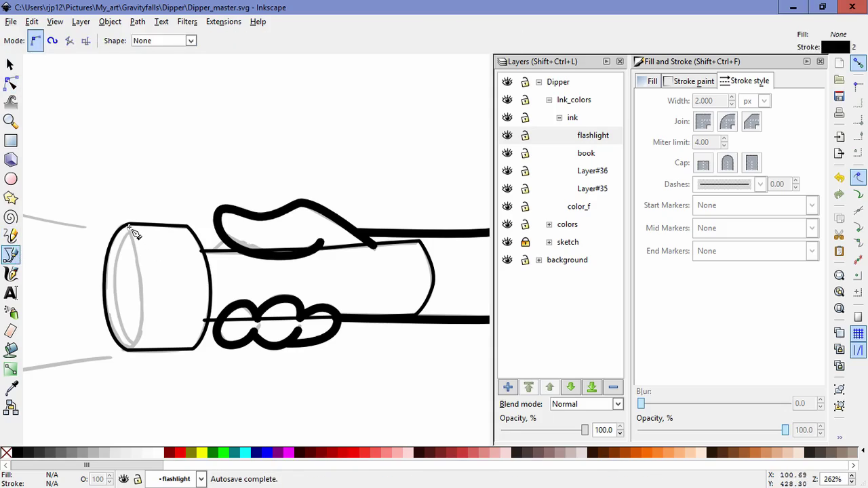
{"action": "left_click", "coordinate": [126, 229]}
{"action": "left_click_drag", "start_coordinate": [144, 298], "coordinate": [135, 349]}
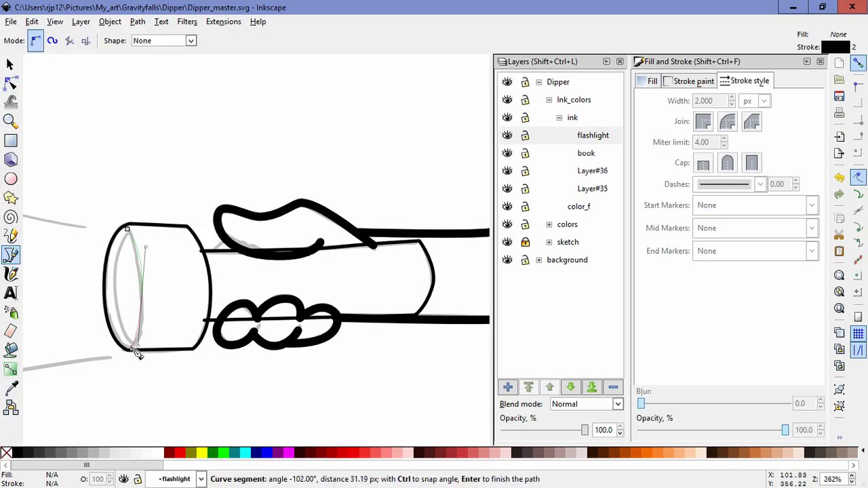
{"action": "key", "text": "Return"}
Step: Reshape the lens curve by shifting its middle node and adjusting the node's upper handle for a smoother bend
{"action": "left_click", "coordinate": [11, 82]}
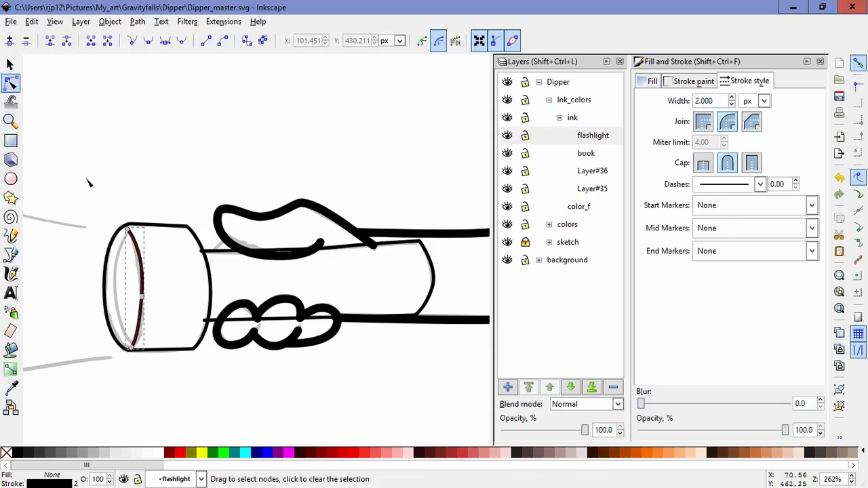
{"action": "left_click_drag", "start_coordinate": [142, 297], "coordinate": [145, 293]}
{"action": "left_click_drag", "start_coordinate": [154, 248], "coordinate": [149, 242]}
{"action": "left_click", "coordinate": [195, 380]}
{"action": "left_click", "coordinate": [145, 293]}
{"action": "left_click_drag", "start_coordinate": [144, 238], "coordinate": [143, 223]}
{"action": "left_click", "coordinate": [202, 409]}
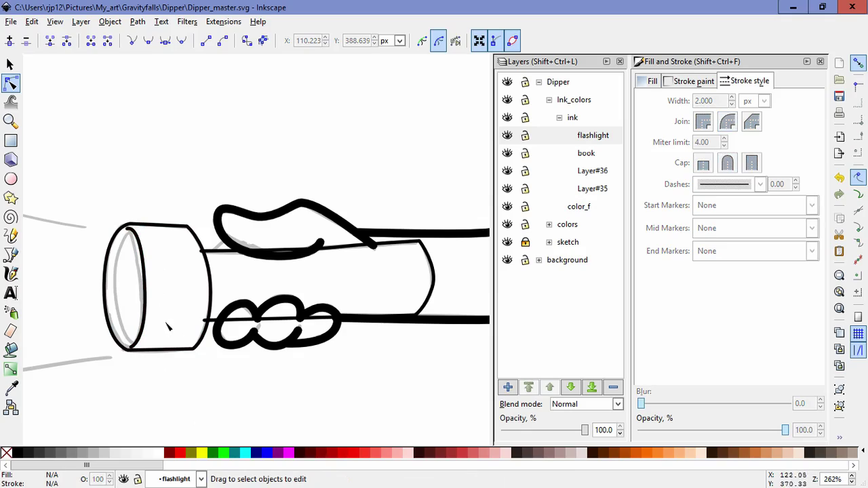
Step: Bow the lens curve farther toward the handle by moving its middle node and extending the node's lower handle
{"action": "left_click", "coordinate": [144, 273]}
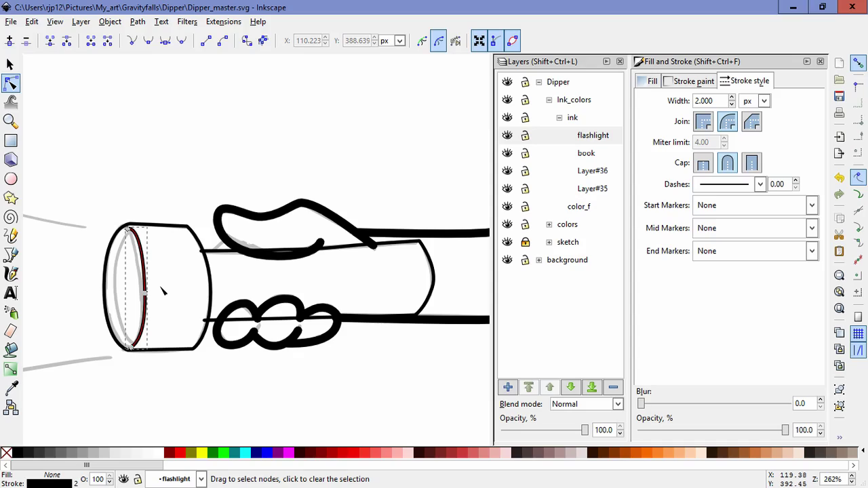
{"action": "left_click", "coordinate": [173, 305]}
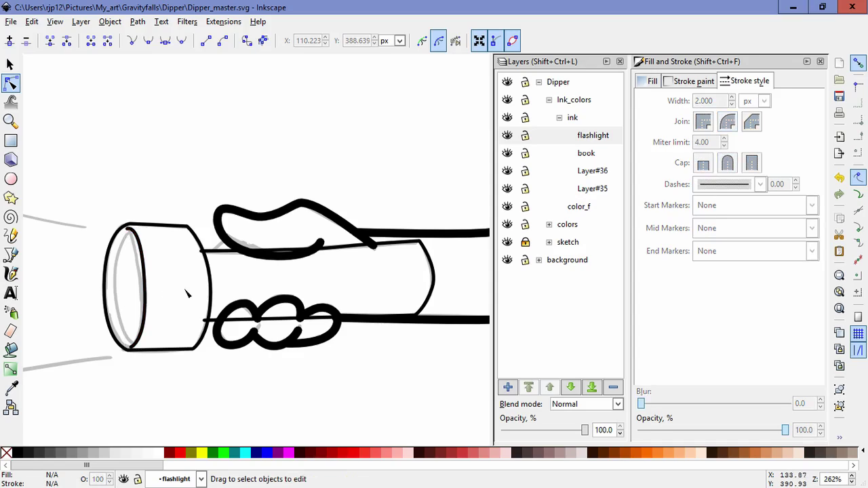
{"action": "left_click", "coordinate": [146, 285]}
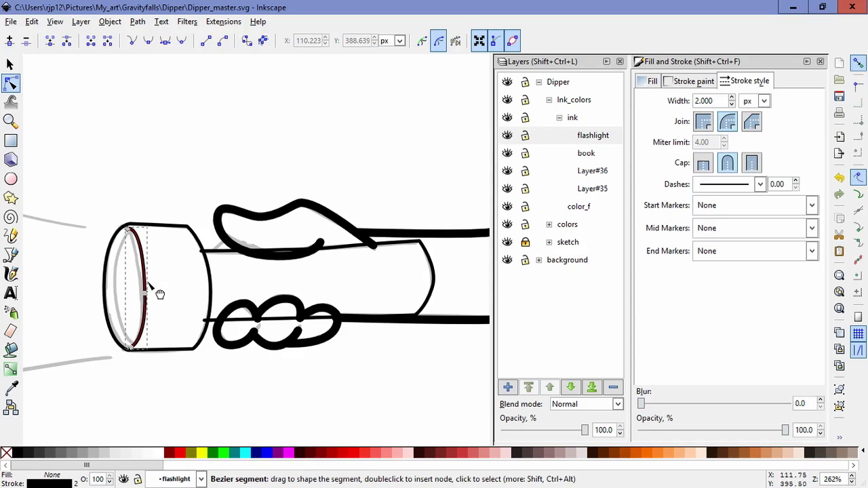
{"action": "left_click_drag", "start_coordinate": [145, 293], "coordinate": [146, 289]}
{"action": "double_click", "coordinate": [158, 298]}
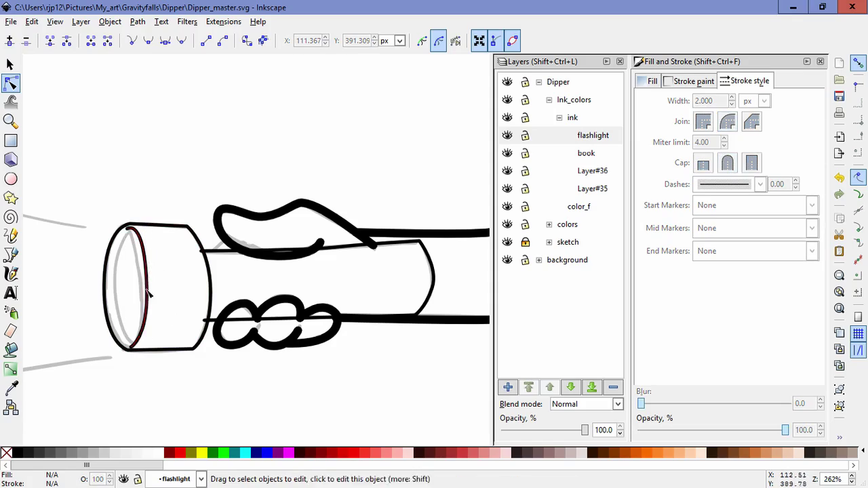
{"action": "left_click", "coordinate": [148, 313]}
{"action": "left_click", "coordinate": [146, 290]}
{"action": "left_click_drag", "start_coordinate": [149, 338], "coordinate": [152, 350]}
{"action": "left_click_drag", "start_coordinate": [147, 289], "coordinate": [155, 291]}
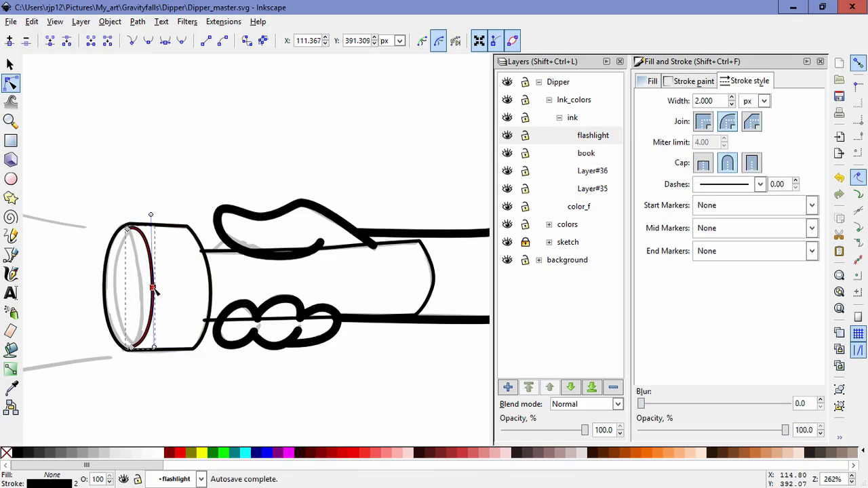
Step: Select the freehand lens curve inside the flashlight head and delete it
{"action": "left_click", "coordinate": [172, 323]}
{"action": "key", "text": "s"}
{"action": "left_click_drag", "start_coordinate": [158, 276], "coordinate": [158, 279]}
{"action": "key", "text": "Delete"}
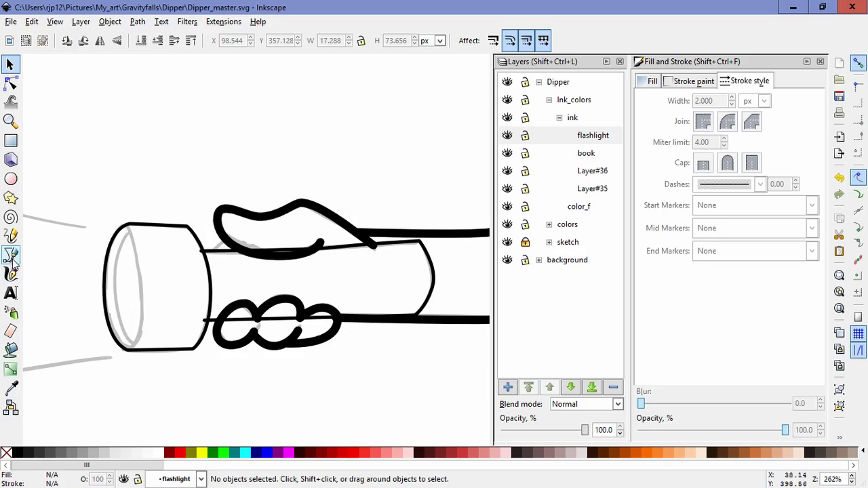
Step: Draw a tall, narrow ellipse for the flashlight lens and move it over the sketched lens in the head
{"action": "left_click", "coordinate": [11, 178]}
{"action": "left_click_drag", "start_coordinate": [130, 232], "coordinate": [170, 346]}
{"action": "left_click", "coordinate": [11, 66]}
{"action": "left_click_drag", "start_coordinate": [167, 268], "coordinate": [139, 264]}
Step: Adjust the upper corner and middle nodes on the flashlight head's front edge so the edge fits evenly around the lens ellipse
{"action": "left_click", "coordinate": [104, 299]}
{"action": "left_click", "coordinate": [11, 83]}
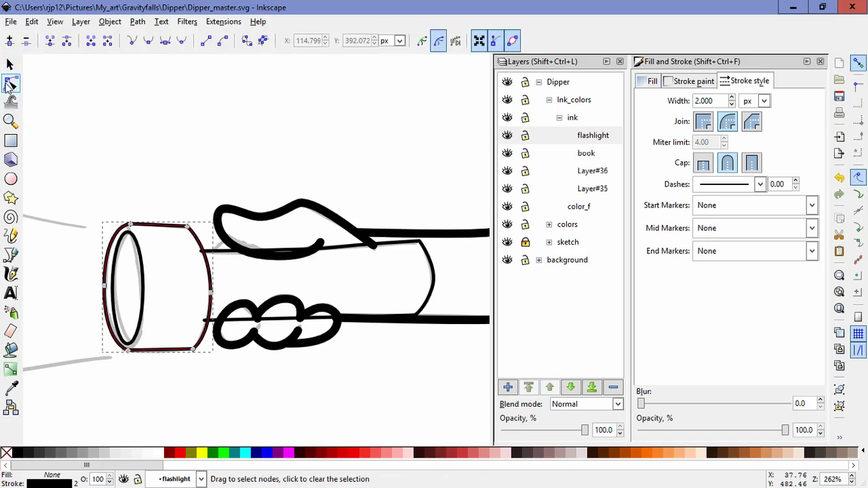
{"action": "left_click_drag", "start_coordinate": [132, 228], "coordinate": [129, 230]}
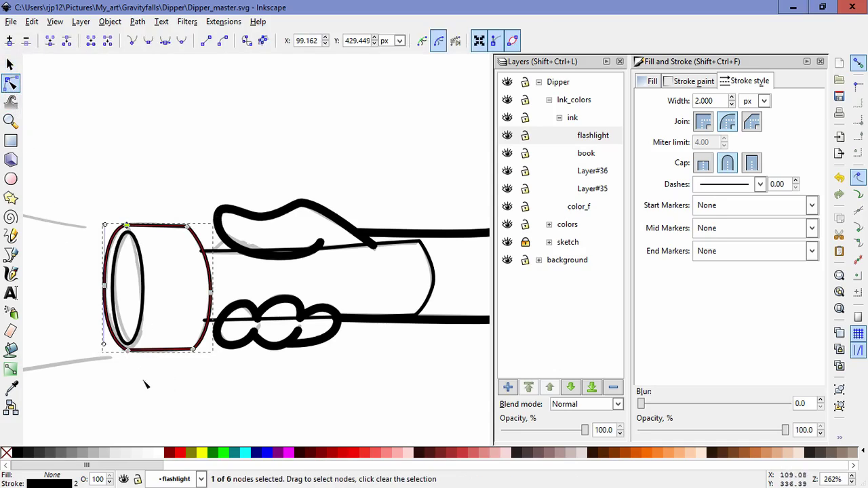
{"action": "left_click_drag", "start_coordinate": [101, 292], "coordinate": [102, 288]}
{"action": "left_click", "coordinate": [182, 327]}
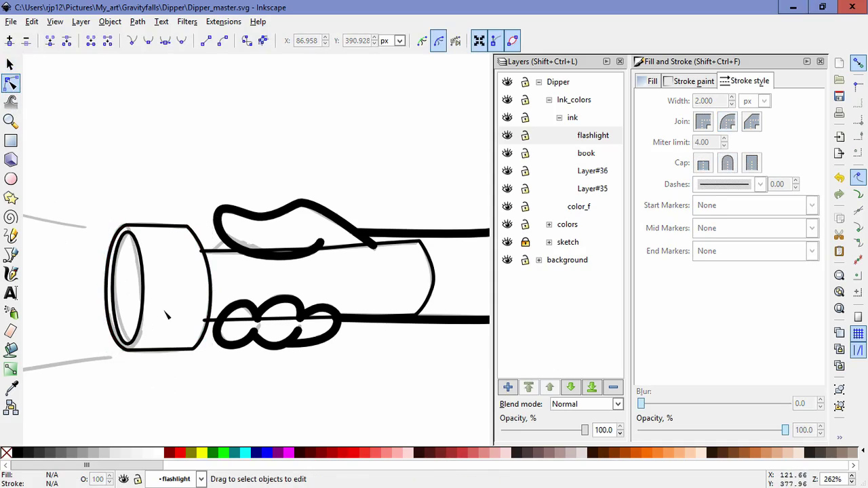
Step: Move the two open end nodes of the handle outline onto the curved back edge of the flashlight head
{"action": "left_click", "coordinate": [206, 324]}
{"action": "left_click", "coordinate": [206, 323]}
{"action": "left_click", "coordinate": [396, 306]}
{"action": "left_click", "coordinate": [400, 317]}
{"action": "left_click_drag", "start_coordinate": [204, 319], "coordinate": [209, 320]}
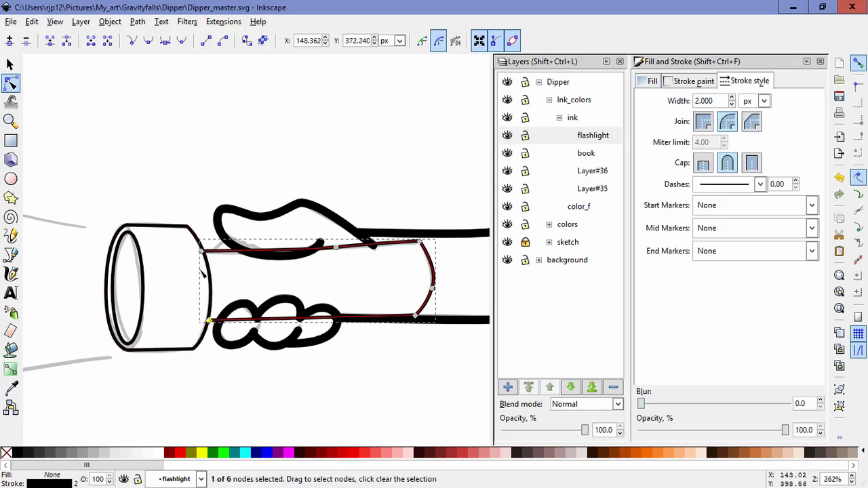
{"action": "left_click_drag", "start_coordinate": [201, 252], "coordinate": [205, 252]}
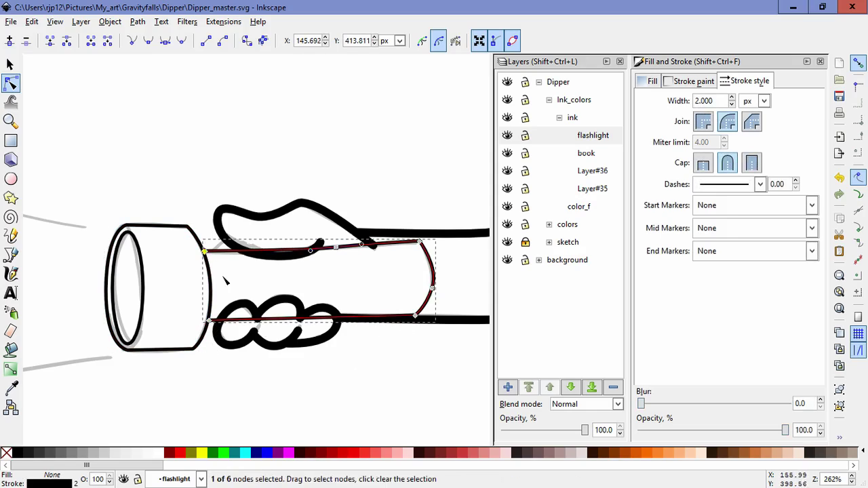
Step: On Layer#35, draw the flashlight's small raised switch as an open four-node path under the thumb with a 2 px black stroke
{"action": "left_click", "coordinate": [275, 295]}
{"action": "key", "text": "Escape"}
{"action": "key", "text": "b"}
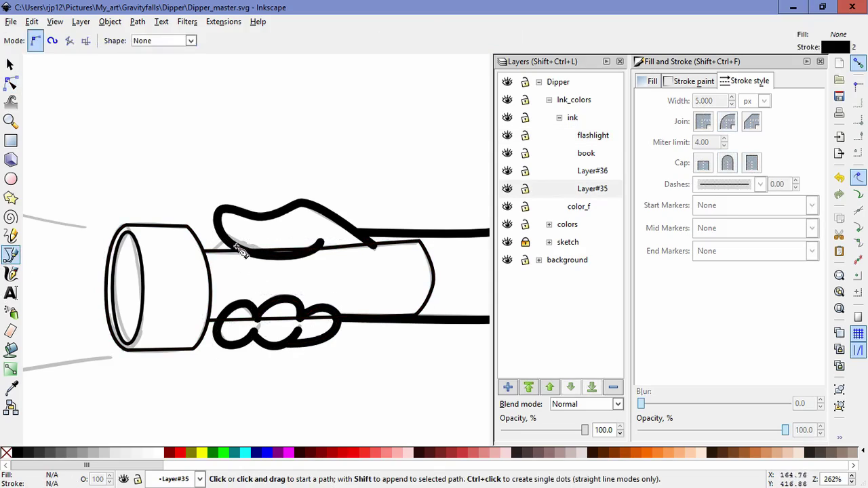
{"action": "left_click", "coordinate": [214, 251]}
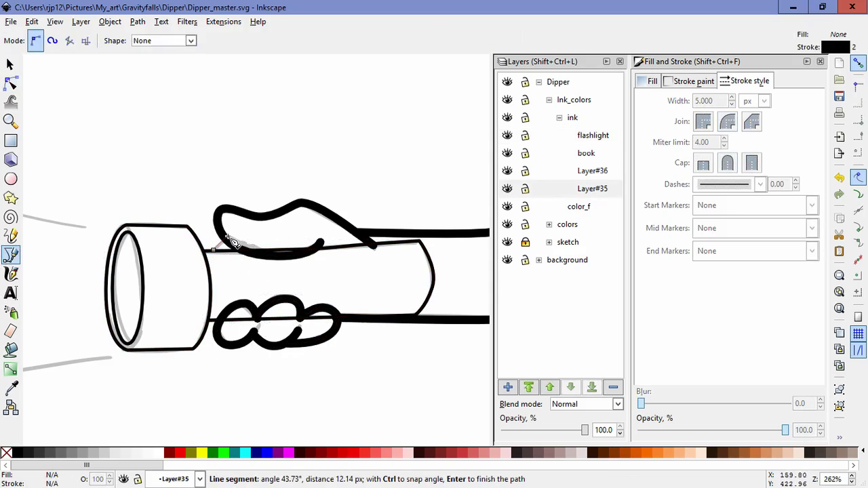
{"action": "left_click", "coordinate": [230, 239]}
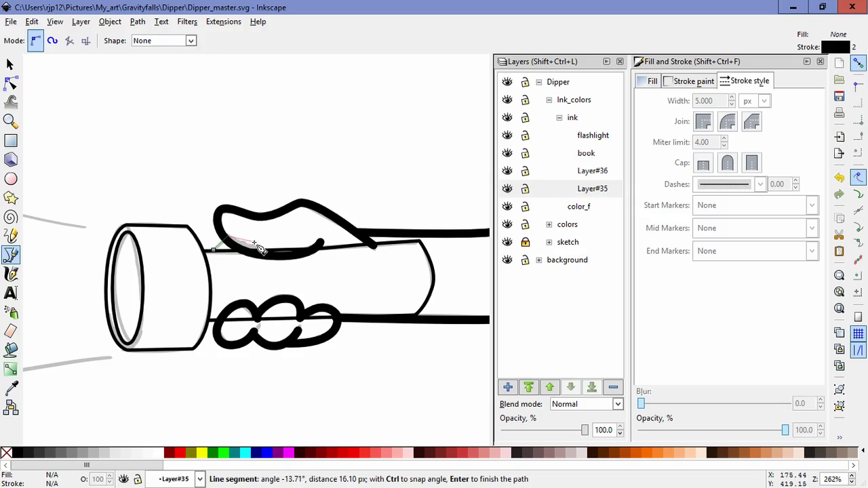
{"action": "left_click_drag", "start_coordinate": [257, 241], "coordinate": [260, 242]}
{"action": "key", "text": "Return"}
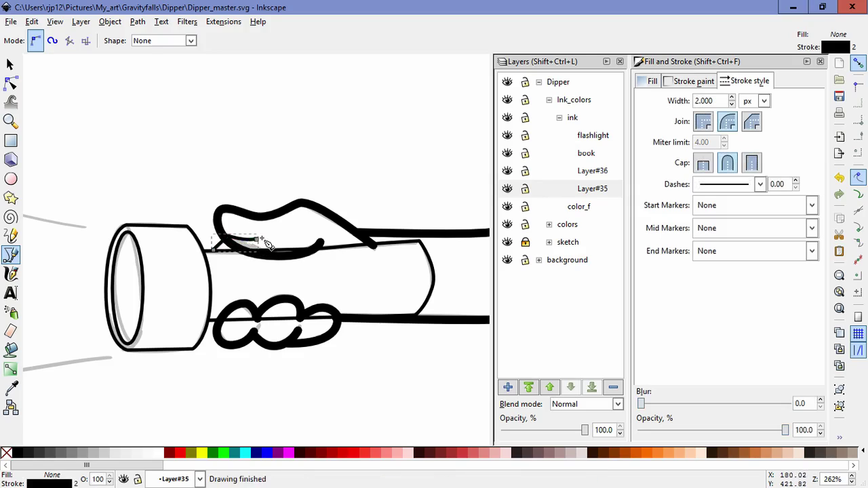
{"action": "left_click", "coordinate": [257, 241]}
{"action": "double_click", "coordinate": [268, 251]}
{"action": "left_click", "coordinate": [10, 64]}
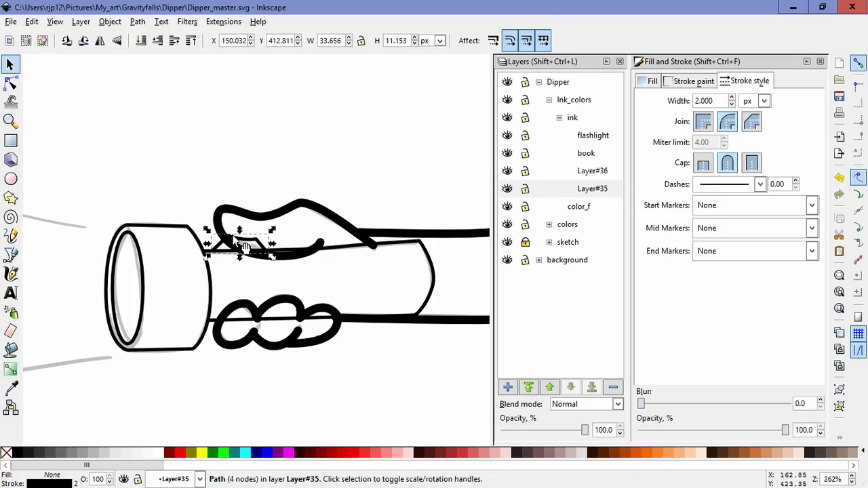
Step: Fine-tune the raised switch outline under the thumb by moving its upper front corner node to match the sketch
{"action": "left_click", "coordinate": [10, 83]}
{"action": "left_click_drag", "start_coordinate": [230, 245], "coordinate": [225, 241]}
{"action": "left_click", "coordinate": [283, 273]}
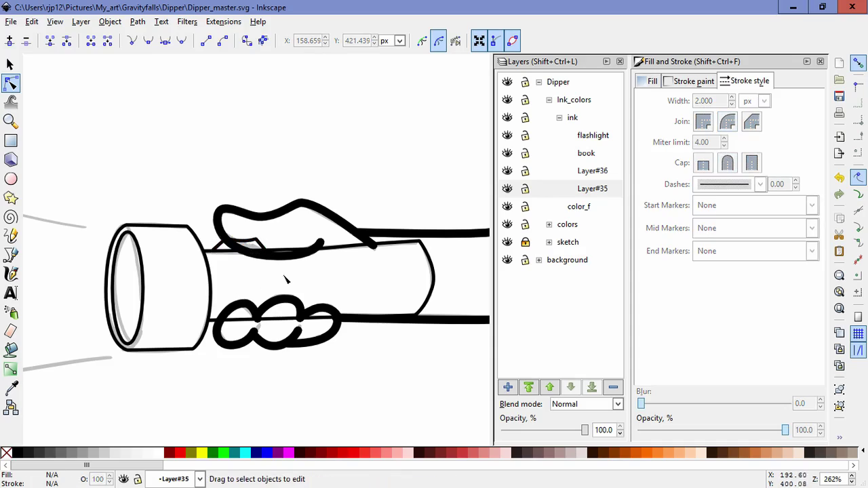
{"action": "scroll", "coordinate": [316, 303], "scroll_direction": "down", "scroll_amount": 3}
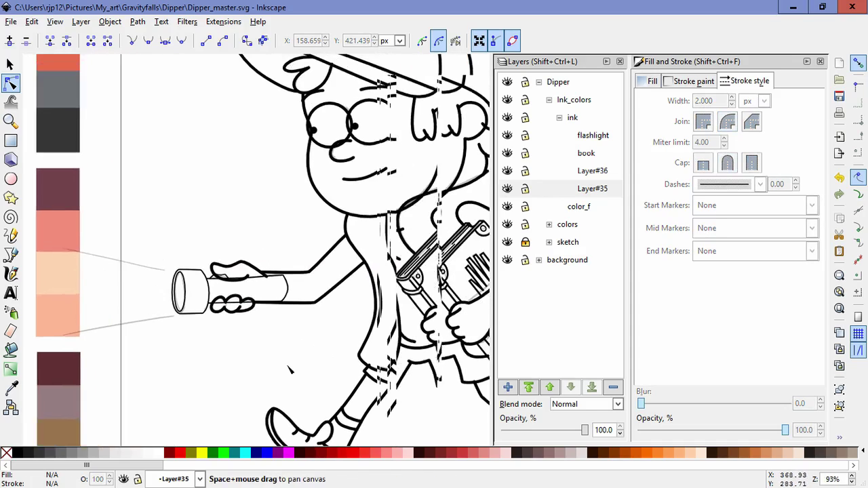
Step: Lock the flashlight and book layers against editing
{"action": "scroll", "coordinate": [257, 317], "scroll_direction": "down", "scroll_amount": 2}
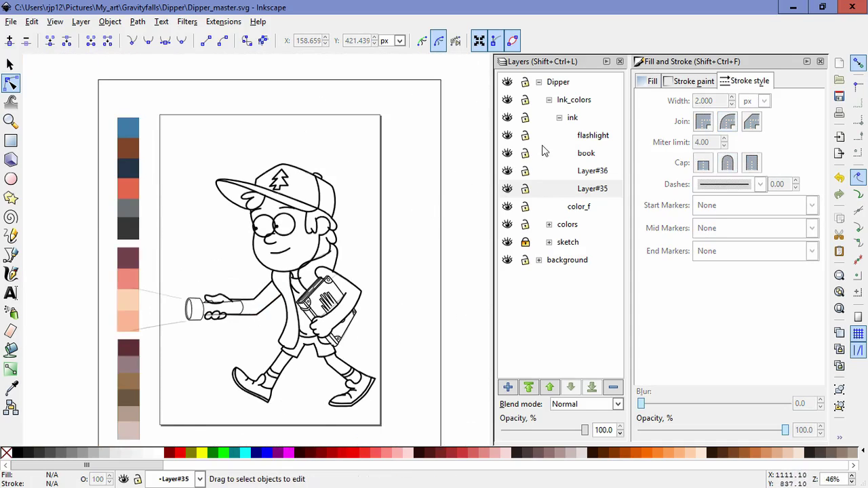
{"action": "left_click", "coordinate": [524, 135]}
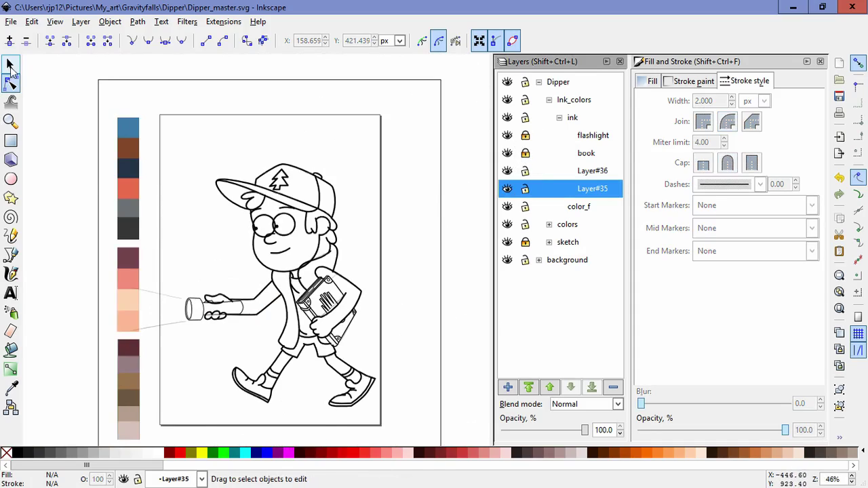
Step: Try to set a new pixel stroke width on all the paths in Layer#35
{"action": "left_click", "coordinate": [10, 65]}
{"action": "key", "text": "ctrl+a"}
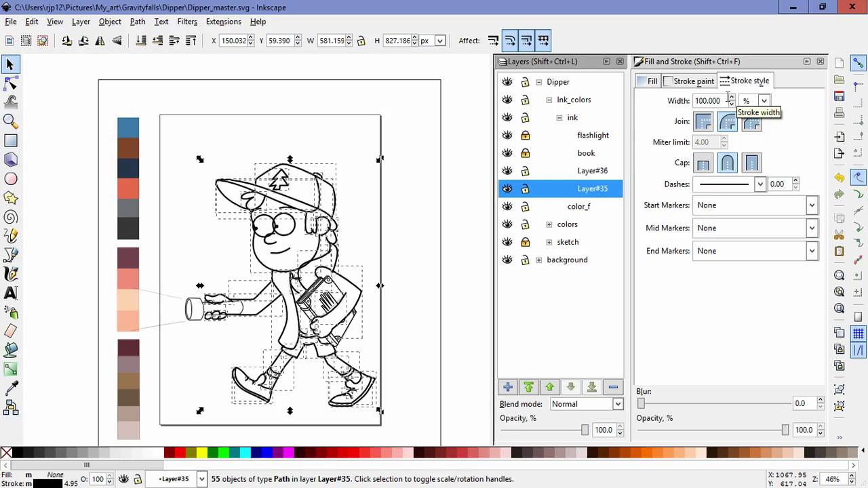
{"action": "left_click", "coordinate": [763, 101]}
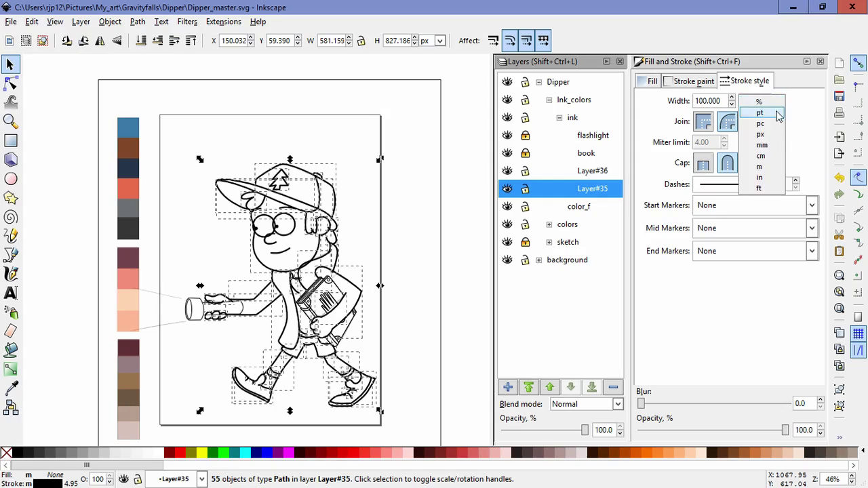
{"action": "left_click", "coordinate": [761, 134]}
{"action": "triple_click", "coordinate": [709, 101]}
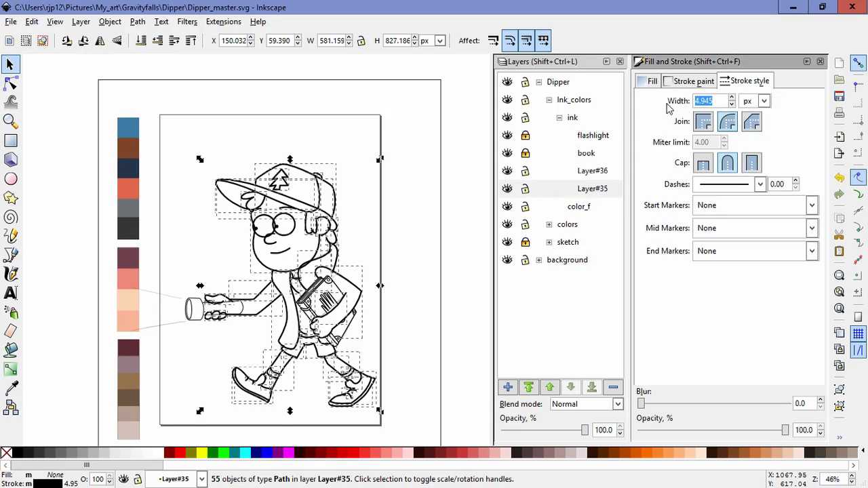
{"action": "mouse_move", "coordinate": [343, 269]}
{"action": "left_mouse_down"}
{"action": "mouse_move", "coordinate": [448, 227]}
{"action": "mouse_move", "coordinate": [475, 203]}
{"action": "left_mouse_up"}
{"action": "key", "text": "ctrl+z"}
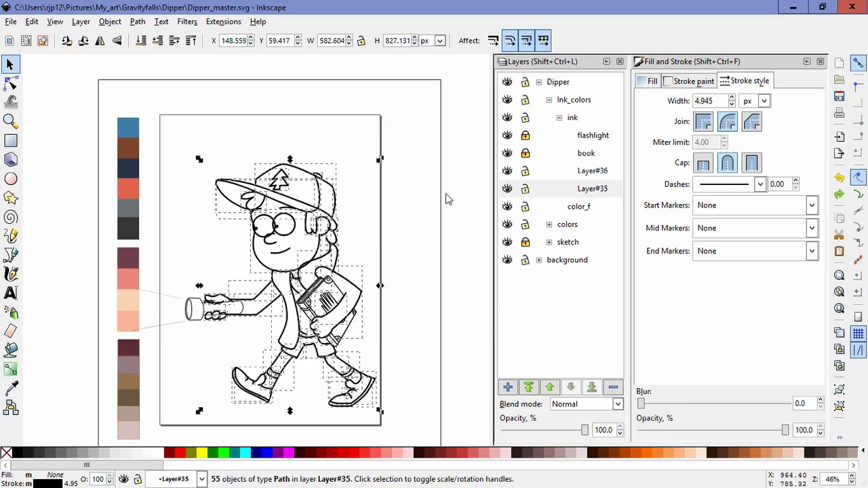
Step: Toggle the book layer's visibility and select the contents of Layer#36 to examine which outlines each ink layer holds
{"action": "left_click", "coordinate": [509, 154]}
{"action": "left_click", "coordinate": [509, 155]}
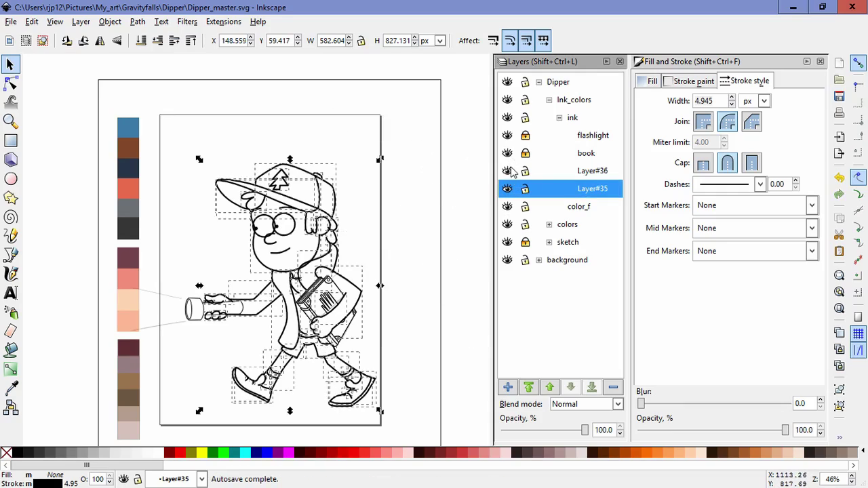
{"action": "left_click", "coordinate": [572, 175]}
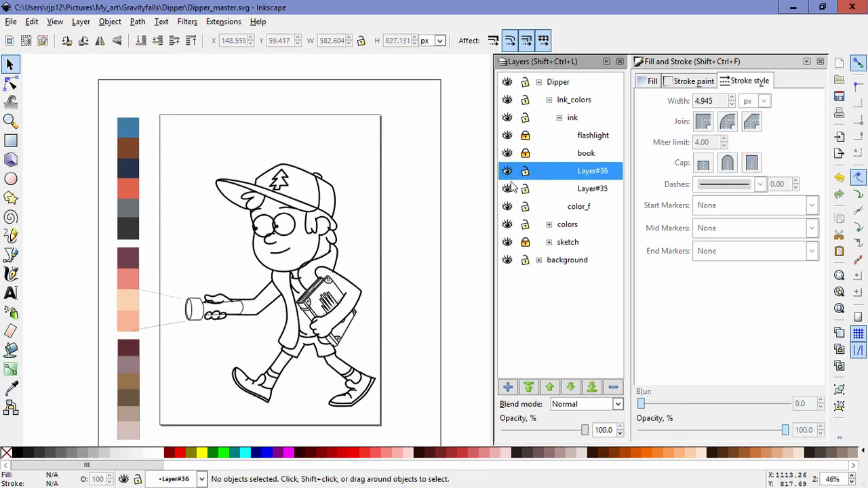
{"action": "key", "text": "ctrl+a"}
{"action": "left_click", "coordinate": [548, 190]}
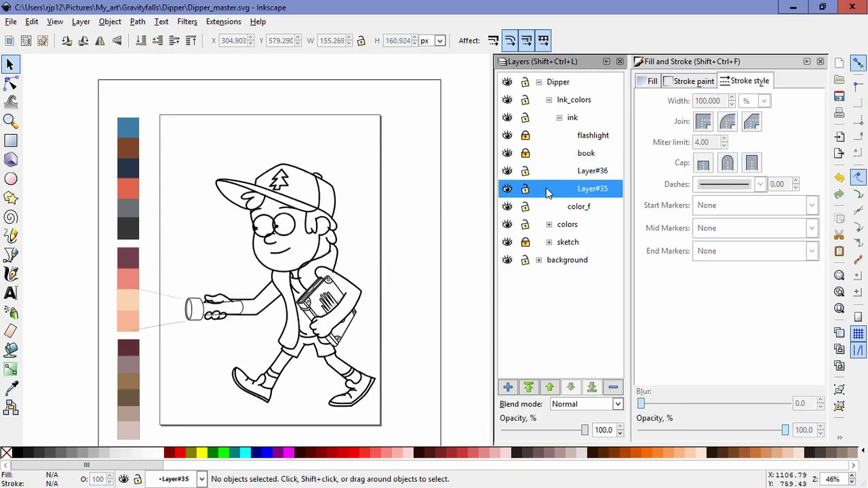
Step: Select all the unlocked character outlines across Layer#35 and Layer#36 and set their stroke width to 3 px
{"action": "left_click_drag", "start_coordinate": [415, 433], "coordinate": [172, 131]}
{"action": "left_click_drag", "start_coordinate": [346, 242], "coordinate": [406, 232]}
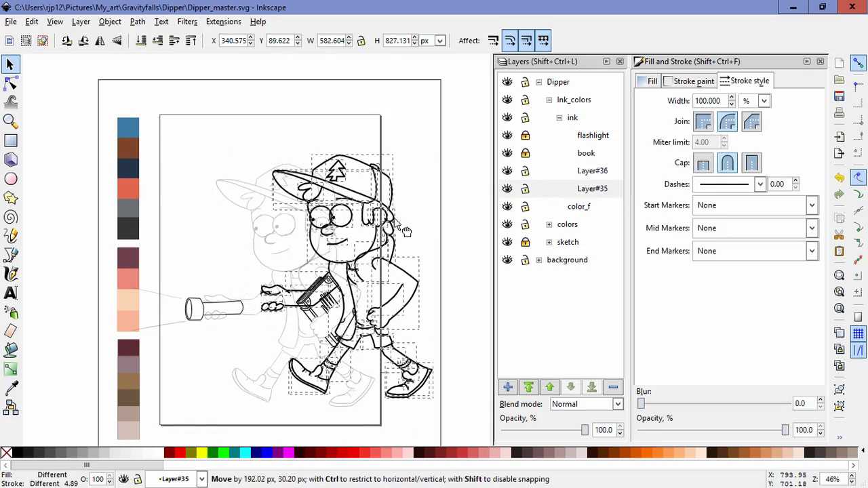
{"action": "key", "text": "Escape"}
{"action": "left_click", "coordinate": [764, 101]}
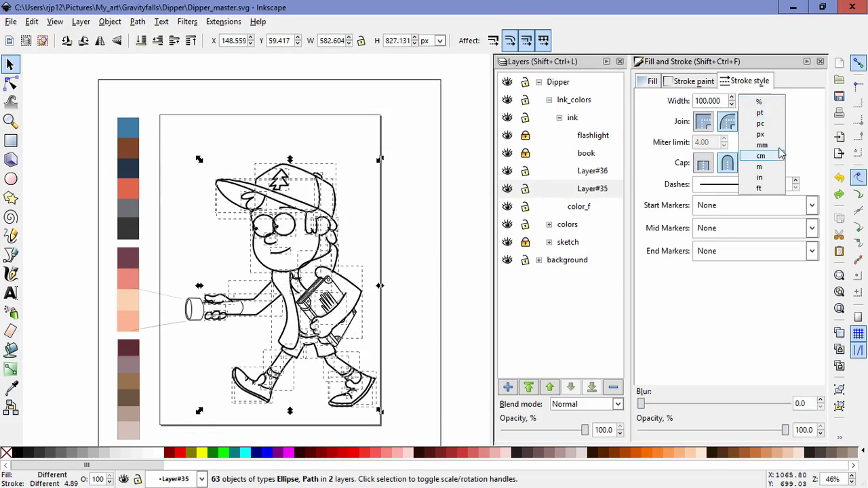
{"action": "left_click", "coordinate": [760, 134]}
{"action": "double_click", "coordinate": [696, 100]}
{"action": "key", "text": "Escape"}
{"action": "key", "text": "Escape"}
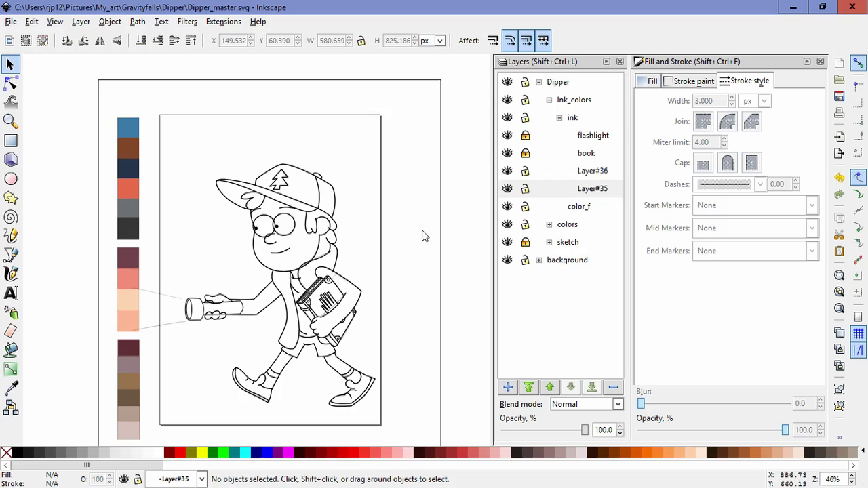
Step: Select the six small sock stripe and shoe detail lines on both feet and set their stroke width to 2 px
{"action": "scroll", "coordinate": [368, 386], "scroll_direction": "up", "scroll_amount": 4}
{"action": "left_click_drag", "start_coordinate": [362, 400], "coordinate": [504, 264]}
{"action": "left_click_drag", "start_coordinate": [362, 380], "coordinate": [351, 391]}
{"action": "left_click_drag", "start_coordinate": [403, 348], "coordinate": [355, 369]}
{"action": "left_click", "coordinate": [401, 339]}
{"action": "left_click", "coordinate": [416, 309], "text": "shift"}
{"action": "left_click_drag", "start_coordinate": [277, 348], "coordinate": [503, 384]}
{"action": "left_click", "coordinate": [274, 319], "text": "shift"}
{"action": "left_click", "coordinate": [247, 305], "text": "shift"}
{"action": "left_click_drag", "start_coordinate": [401, 321], "coordinate": [45, 353]}
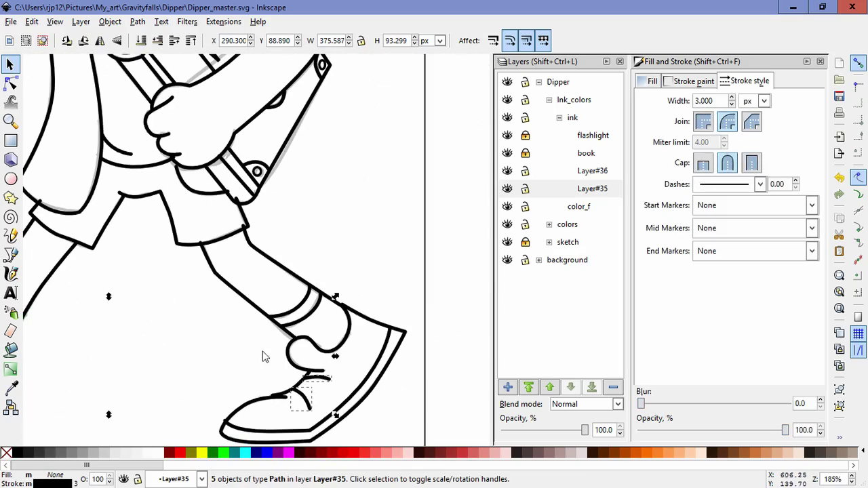
{"action": "left_click", "coordinate": [307, 317], "text": "shift"}
{"action": "left_click_drag", "start_coordinate": [719, 102], "coordinate": [679, 103]}
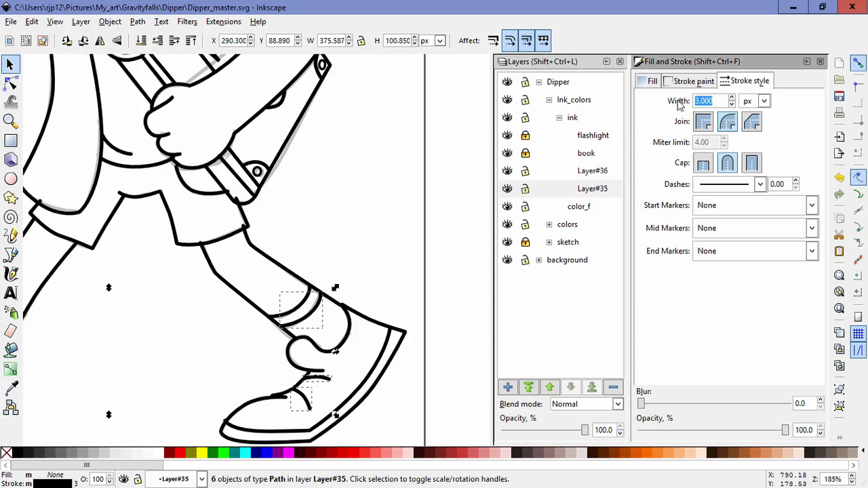
{"action": "type", "text": "2"}
{"action": "key", "text": "Return"}
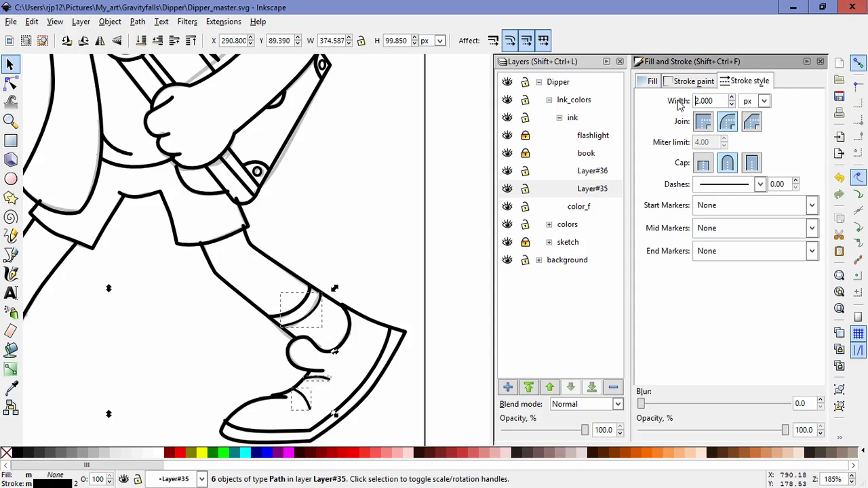
{"action": "left_click", "coordinate": [398, 256]}
Step: Set the stroke width of the two short shirt detail lines beside the vest edge, near collar and hem, to 2 px
{"action": "scroll", "coordinate": [379, 265], "scroll_direction": "down", "scroll_amount": 3, "text": "ctrl"}
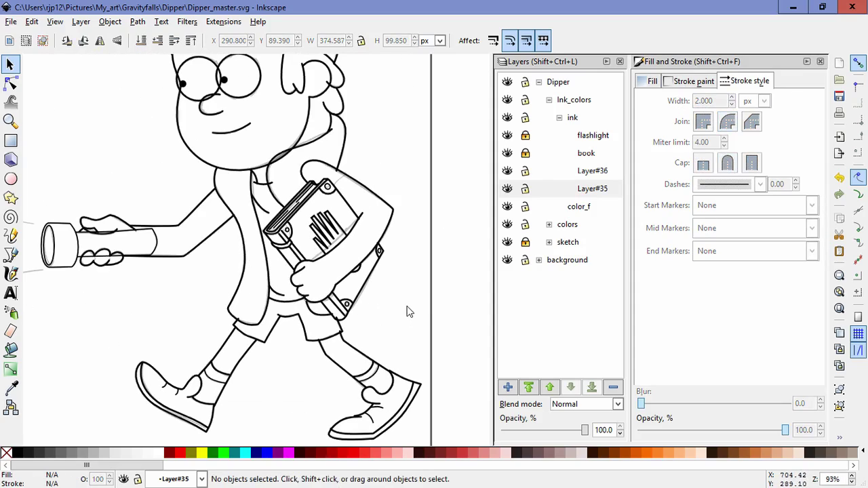
{"action": "left_click", "coordinate": [288, 303]}
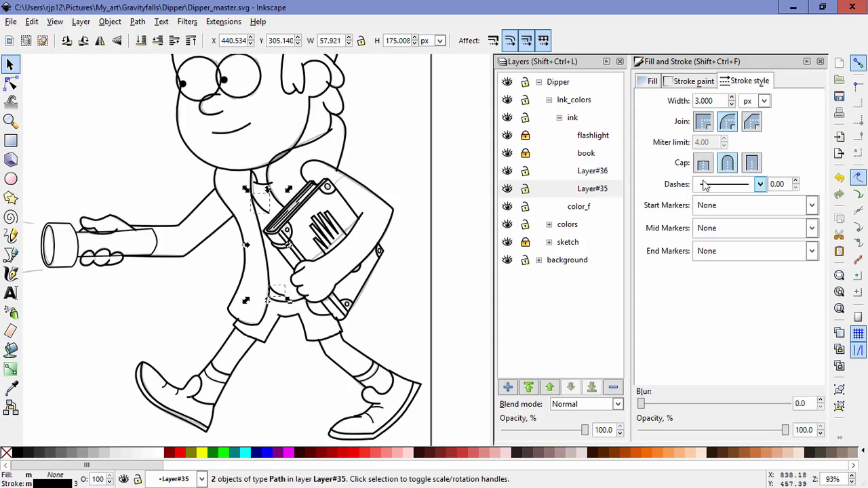
{"action": "left_click", "coordinate": [710, 100]}
{"action": "key", "text": "Return"}
{"action": "left_click", "coordinate": [409, 351]}
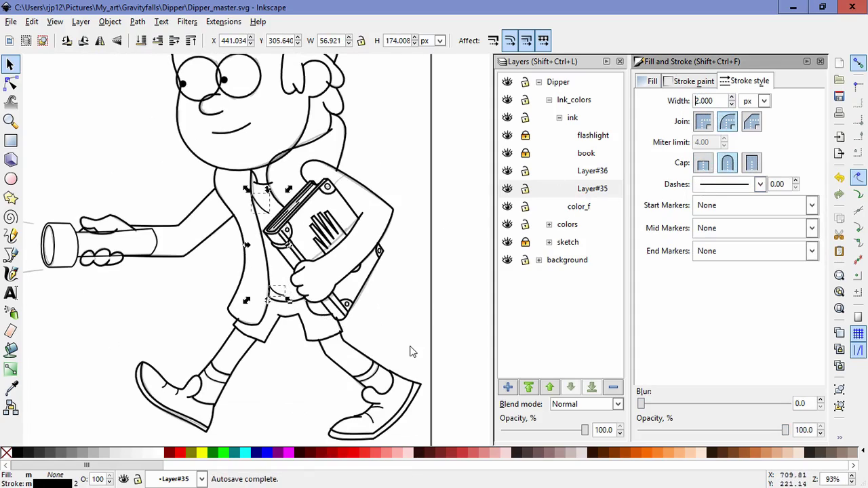
Step: Draw a closed six-node shape around the upper hair curl behind the ear, leaving out the part that overlaps the ear
{"action": "left_click_drag", "start_coordinate": [414, 232], "coordinate": [435, 290]}
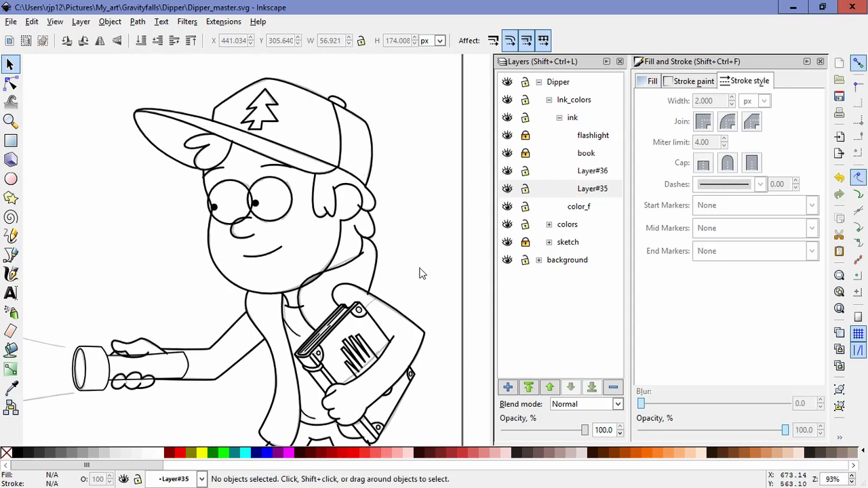
{"action": "left_click", "coordinate": [376, 205], "text": "ctrl"}
{"action": "scroll", "coordinate": [398, 219], "scroll_direction": "up", "scroll_amount": 3}
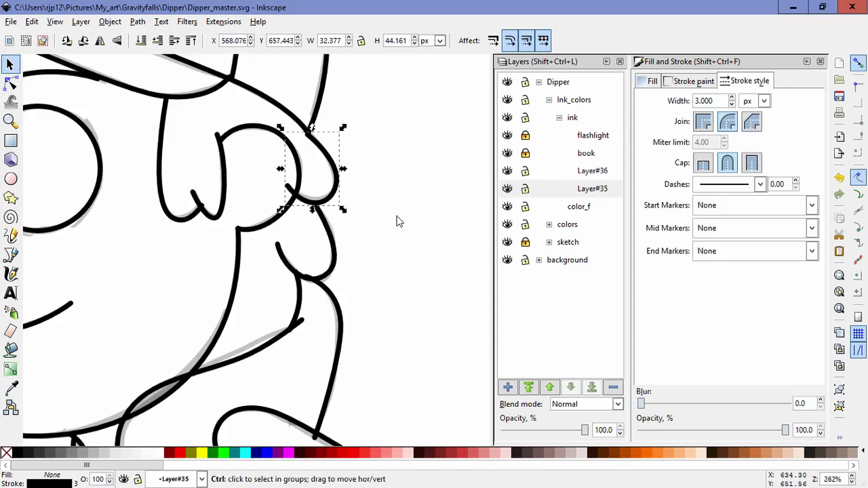
{"action": "key", "text": "b"}
{"action": "left_click", "coordinate": [298, 182]}
{"action": "left_click", "coordinate": [291, 206]}
{"action": "left_click", "coordinate": [328, 215]}
{"action": "left_click", "coordinate": [370, 173]}
{"action": "left_click", "coordinate": [314, 117]}
{"action": "left_click", "coordinate": [278, 145]}
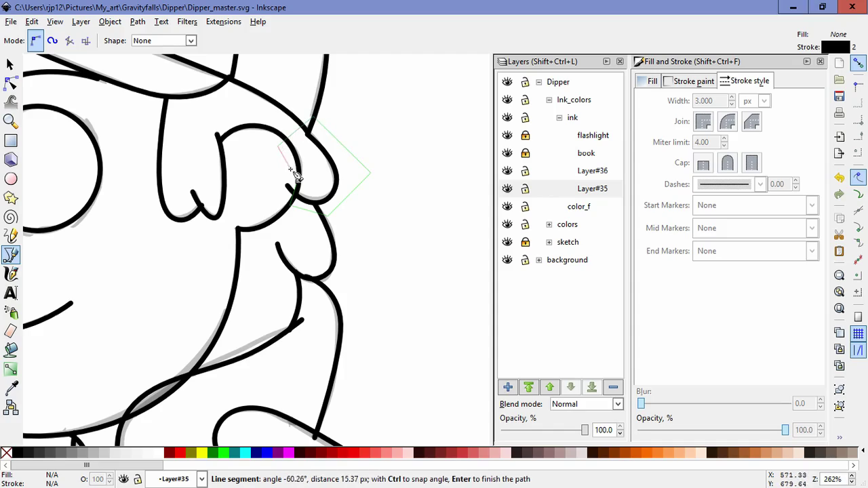
{"action": "left_click", "coordinate": [299, 182]}
Step: Give the shape around the upper hair curl a flat white fill and no stroke
{"action": "left_click", "coordinate": [650, 81]}
{"action": "left_click", "coordinate": [669, 103]}
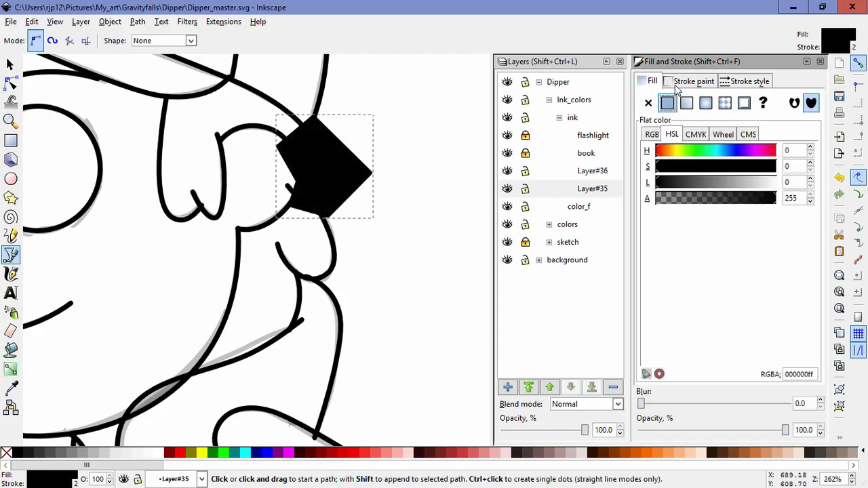
{"action": "left_click", "coordinate": [678, 82]}
{"action": "left_click", "coordinate": [649, 103]}
{"action": "left_click", "coordinate": [652, 82]}
{"action": "left_click_drag", "start_coordinate": [661, 183], "coordinate": [809, 184]}
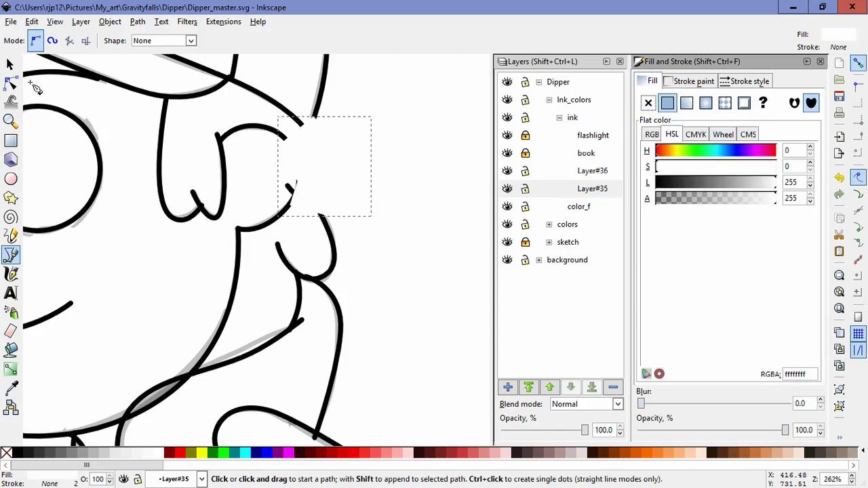
Step: Apply the white shape as a mask on the upper hair curl to hide its end inside the ear
{"action": "left_click", "coordinate": [10, 83]}
{"action": "left_click", "coordinate": [291, 189], "text": "shift"}
{"action": "left_click", "coordinate": [116, 23]}
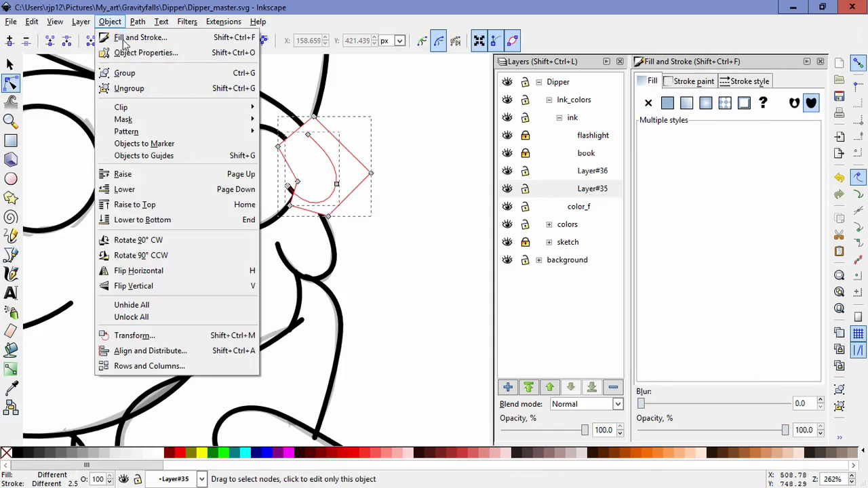
{"action": "mouse_move", "coordinate": [135, 120]}
{"action": "left_click", "coordinate": [278, 120]}
{"action": "left_click", "coordinate": [397, 294]}
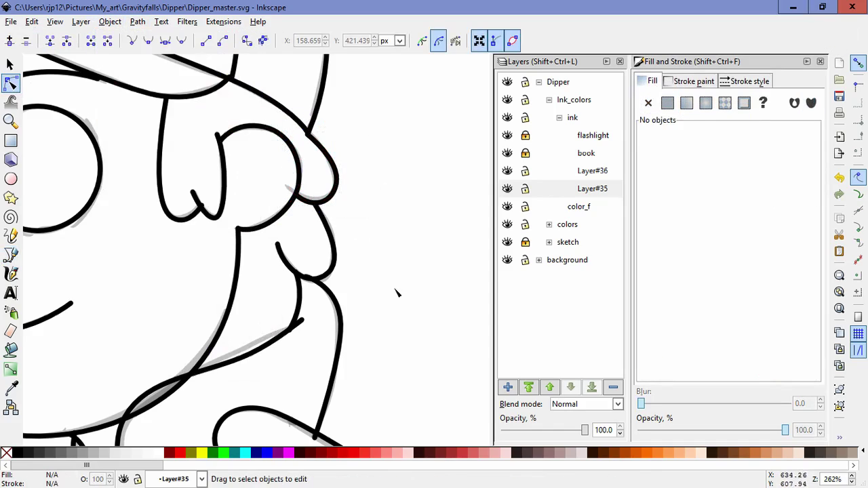
Step: Move the lower end node of the back hair line onto the shoulder outline
{"action": "left_click", "coordinate": [326, 290]}
{"action": "left_click_drag", "start_coordinate": [384, 347], "coordinate": [387, 302]}
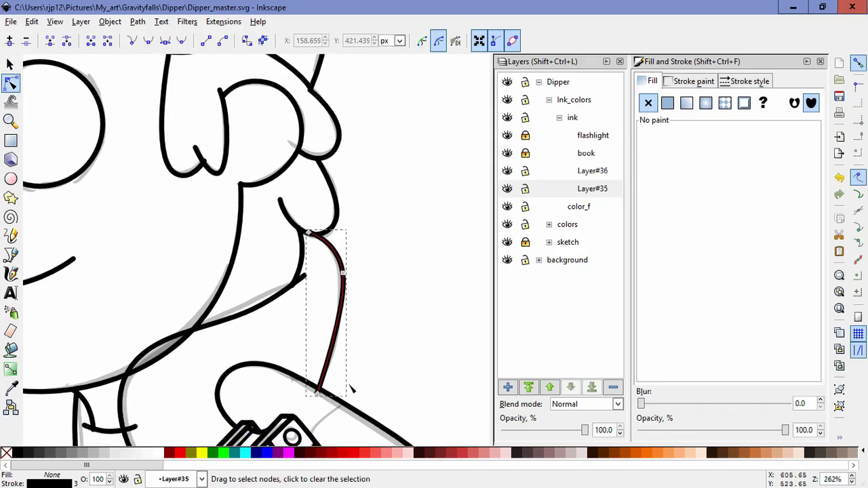
{"action": "left_click_drag", "start_coordinate": [317, 393], "coordinate": [320, 388]}
{"action": "left_click", "coordinate": [389, 335]}
{"action": "left_click", "coordinate": [390, 325]}
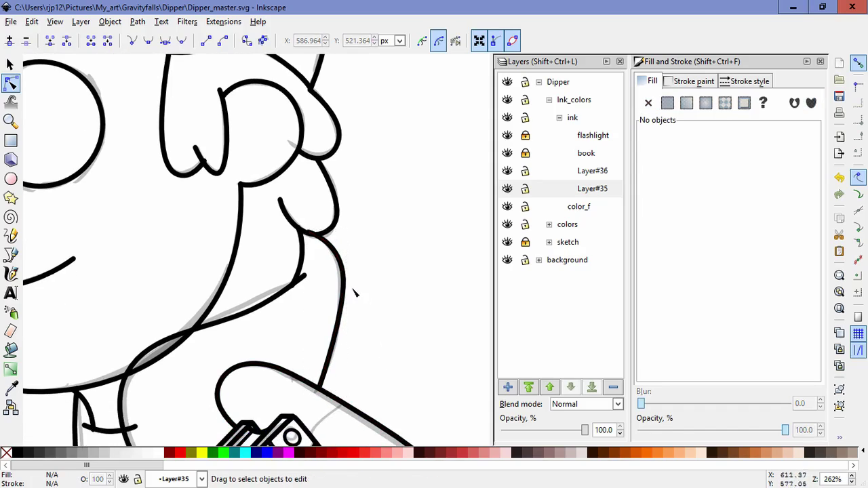
Step: Draw a closed eight-node shape around the back hair line, following the hair curl above it and the shoulder outline below
{"action": "left_click", "coordinate": [341, 291]}
{"action": "left_click", "coordinate": [10, 254]}
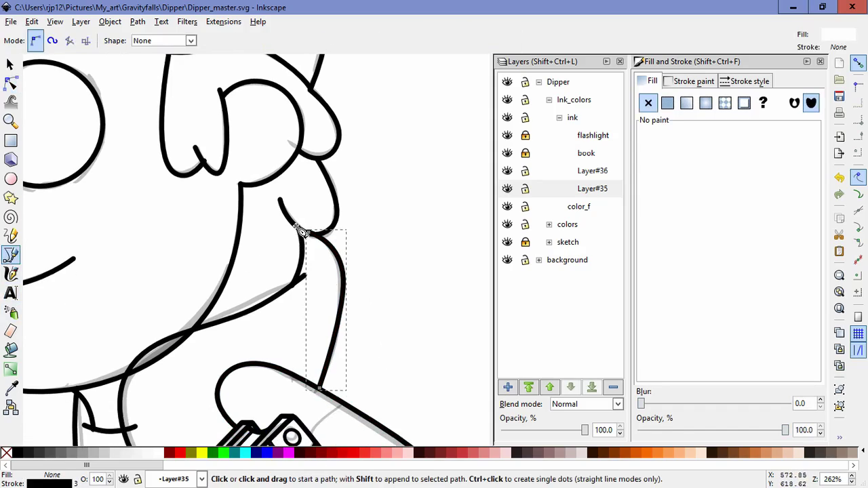
{"action": "left_click", "coordinate": [297, 227]}
{"action": "left_click_drag", "start_coordinate": [332, 234], "coordinate": [342, 222]}
{"action": "left_click", "coordinate": [359, 238]}
{"action": "left_click", "coordinate": [348, 404]}
{"action": "left_click", "coordinate": [318, 343]}
{"action": "left_click", "coordinate": [336, 286]}
{"action": "left_click", "coordinate": [298, 228]}
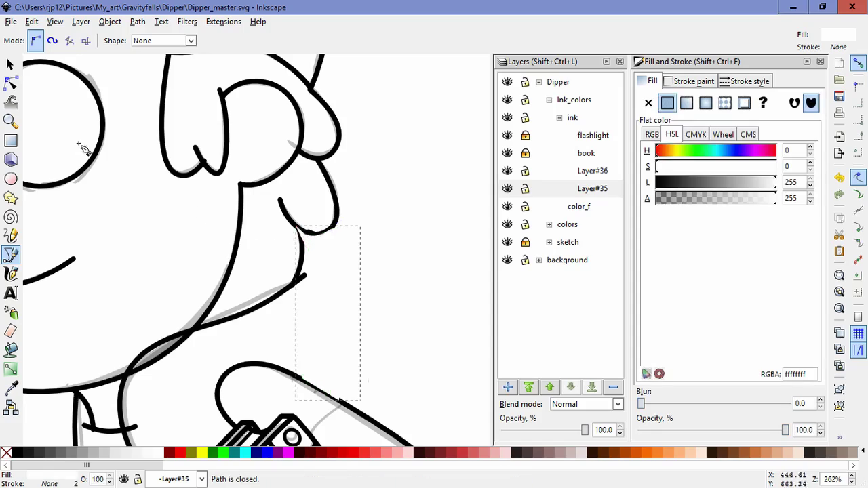
{"action": "left_click", "coordinate": [10, 83]}
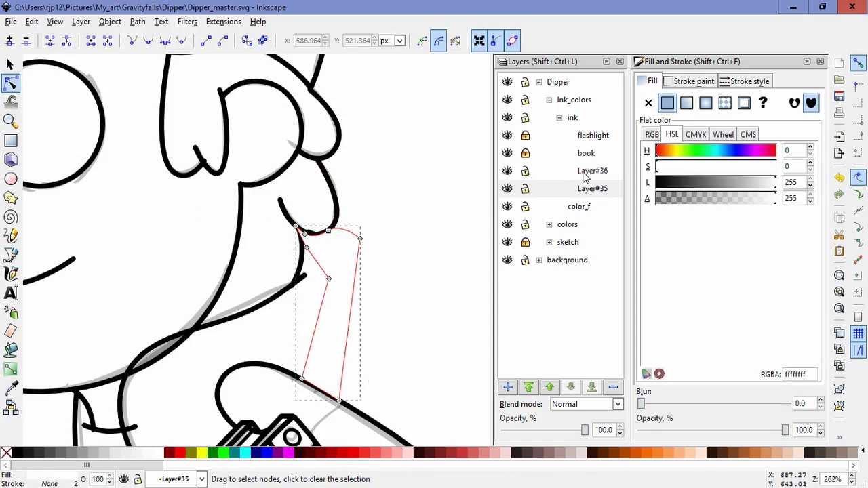
Step: Toggle the visibility of Layer#35 and Layer#36 to examine which outlines belong to each layer
{"action": "left_click", "coordinate": [507, 189]}
{"action": "left_click", "coordinate": [508, 189]}
{"action": "left_click", "coordinate": [508, 188]}
{"action": "left_click", "coordinate": [507, 188]}
{"action": "left_click", "coordinate": [507, 188]}
{"action": "left_click", "coordinate": [508, 188]}
{"action": "left_click", "coordinate": [508, 189]}
{"action": "left_click", "coordinate": [508, 189]}
{"action": "left_click", "coordinate": [507, 171]}
{"action": "left_click", "coordinate": [512, 172]}
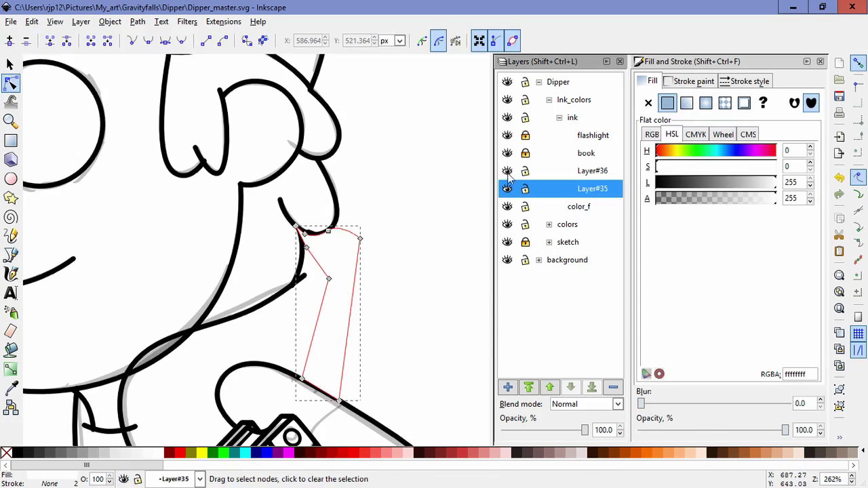
Step: Apply the white shape as a mask on the back hair line and fit its upper edge along the hair curl
{"action": "left_click", "coordinate": [310, 241]}
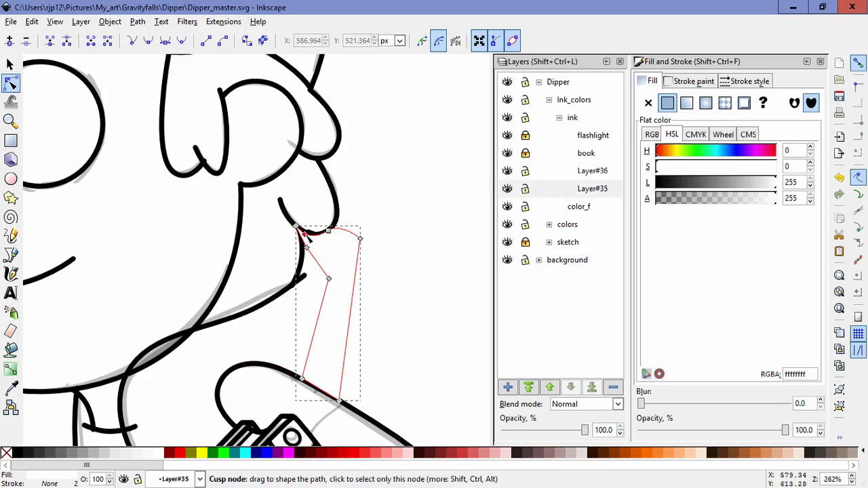
{"action": "left_click_drag", "start_coordinate": [329, 233], "coordinate": [343, 246]}
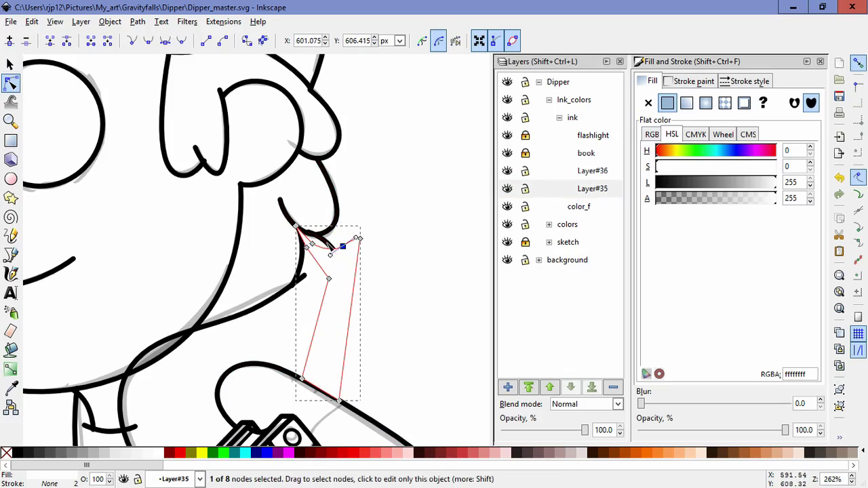
{"action": "left_click", "coordinate": [321, 238], "text": "shift"}
{"action": "left_click", "coordinate": [86, 25]}
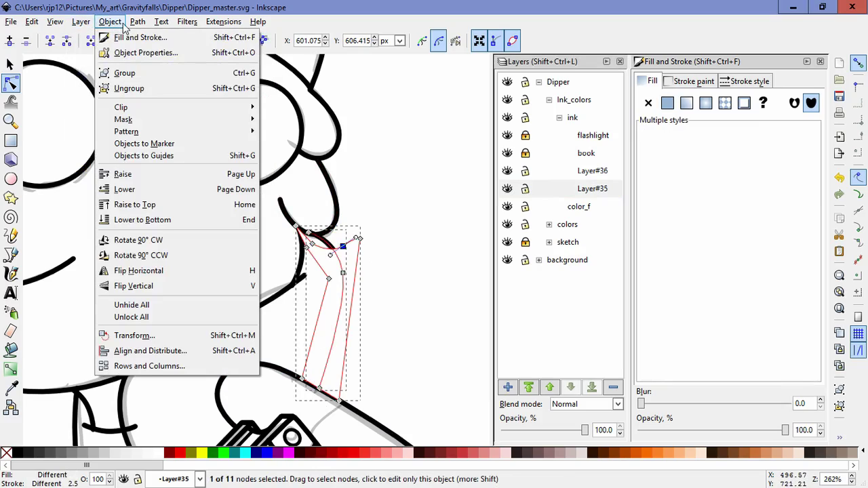
{"action": "left_click", "coordinate": [85, 32]}
{"action": "left_click", "coordinate": [137, 21]}
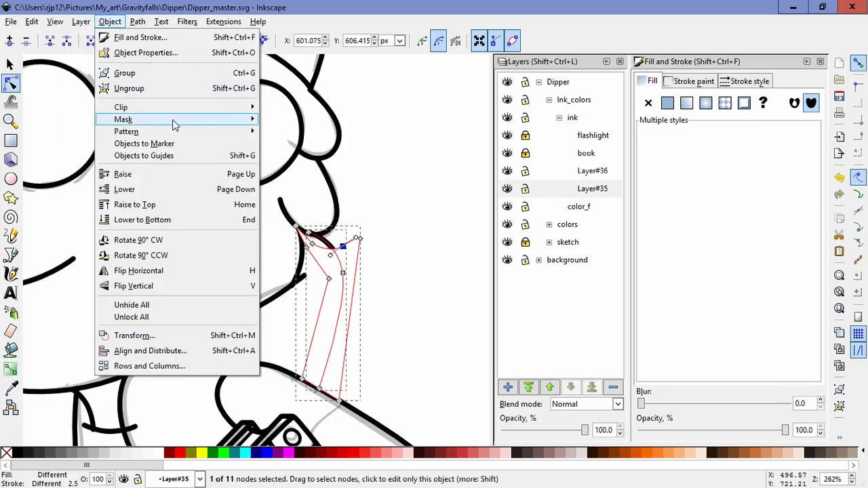
{"action": "mouse_move", "coordinate": [175, 125]}
{"action": "left_click", "coordinate": [277, 120]}
{"action": "left_click_drag", "start_coordinate": [343, 246], "coordinate": [310, 235]}
{"action": "left_click", "coordinate": [399, 293]}
{"action": "left_click", "coordinate": [405, 363]}
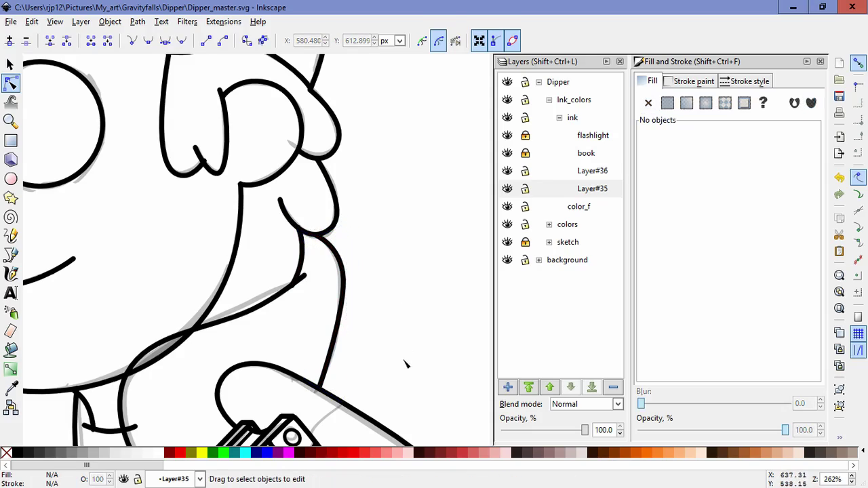
Step: Draw a closed shape around the short neck line, from the collar outline up past the lower hair curl
{"action": "left_click", "coordinate": [302, 261]}
{"action": "scroll", "coordinate": [305, 238], "scroll_direction": "up", "scroll_amount": 2}
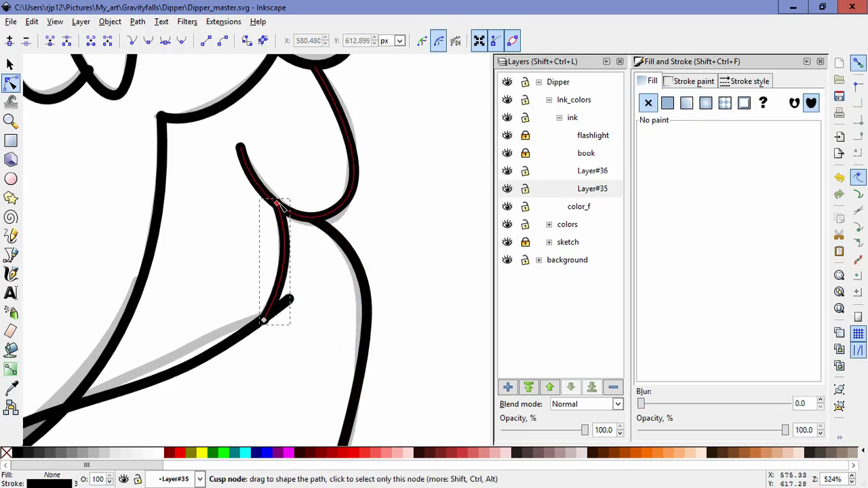
{"action": "left_click", "coordinate": [11, 254]}
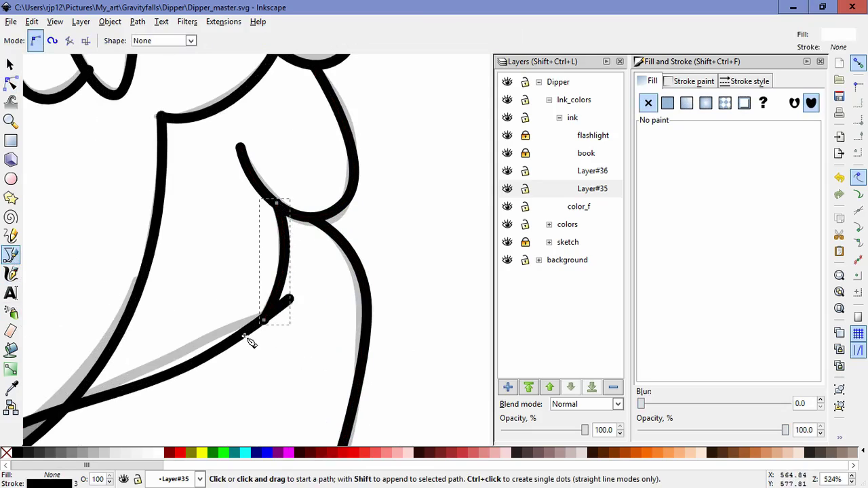
{"action": "left_click", "coordinate": [245, 336]}
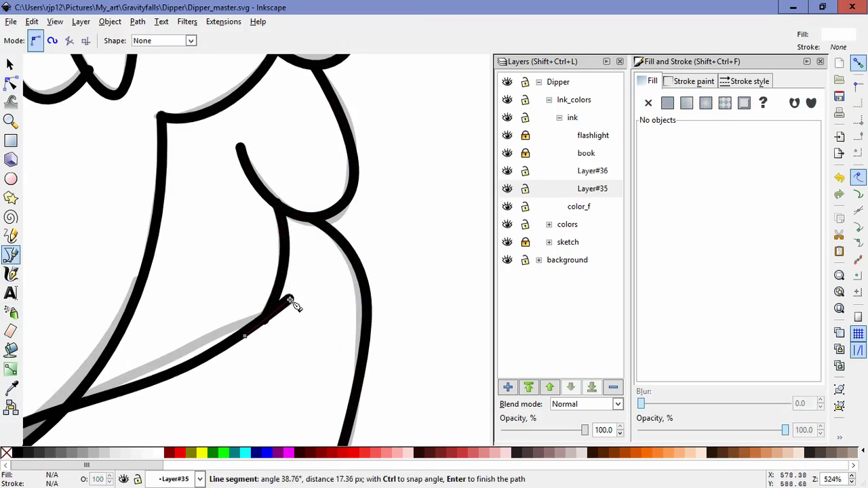
{"action": "left_click", "coordinate": [298, 184]}
{"action": "left_click", "coordinate": [260, 168]}
{"action": "left_click", "coordinate": [257, 192]}
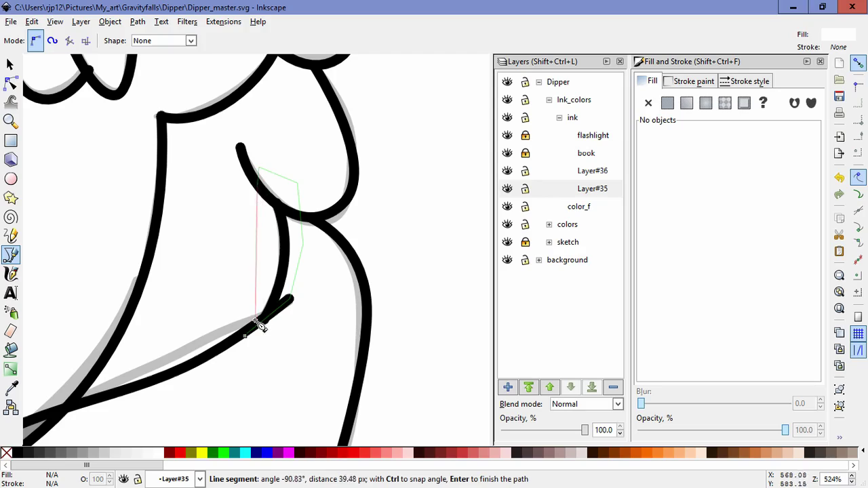
{"action": "left_click", "coordinate": [245, 336]}
Step: Apply the shape as a mask on the short neck line and fit its upper nodes along the hair curl
{"action": "left_click", "coordinate": [11, 82]}
{"action": "left_click", "coordinate": [300, 216]}
{"action": "left_click_drag", "start_coordinate": [260, 168], "coordinate": [275, 230]}
{"action": "left_click", "coordinate": [279, 218], "text": "shift"}
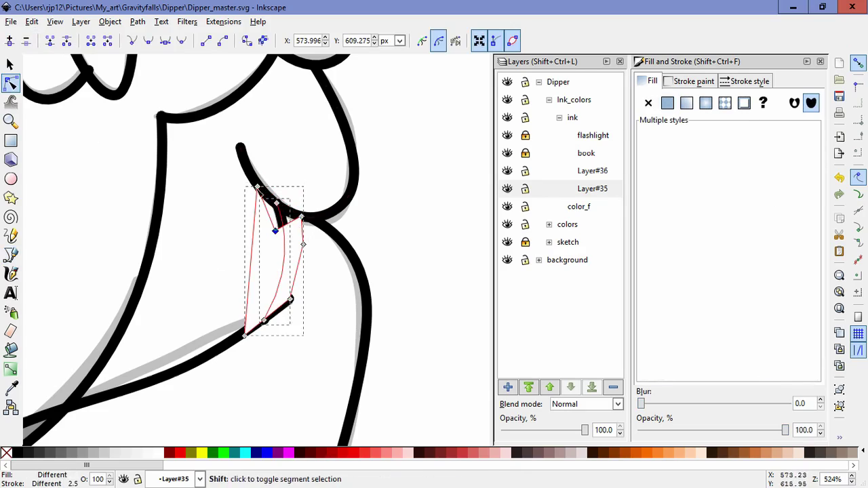
{"action": "left_click", "coordinate": [104, 22]}
{"action": "mouse_move", "coordinate": [193, 122]}
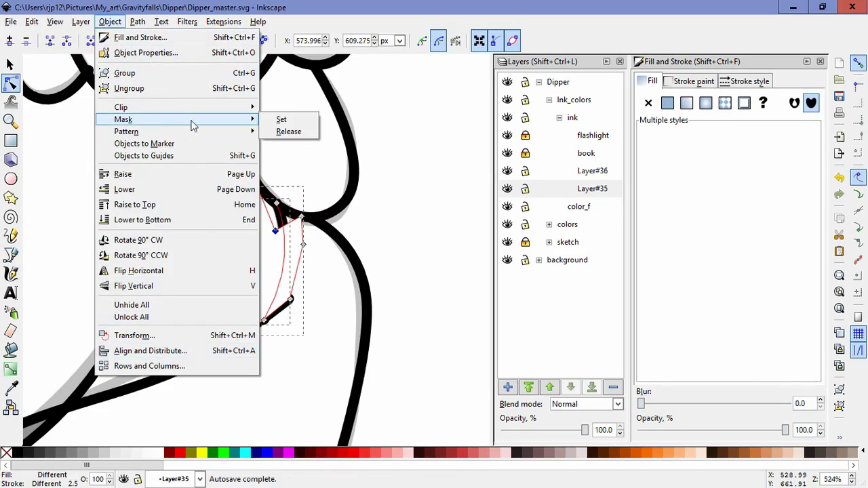
{"action": "left_click", "coordinate": [287, 133]}
{"action": "left_click_drag", "start_coordinate": [276, 231], "coordinate": [266, 199]}
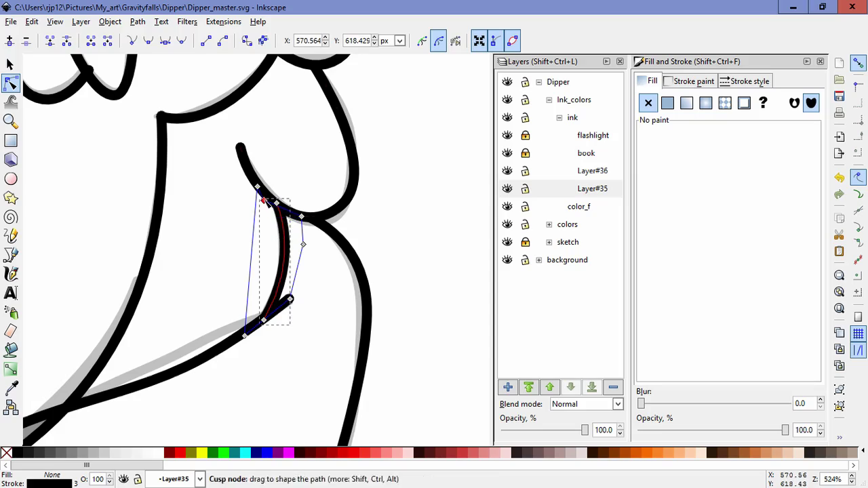
{"action": "left_click", "coordinate": [307, 359]}
Step: Draw a closed shape around the face outline from earlobe to hat brim, excluding its part inside the eye and behind the collar
{"action": "left_click_drag", "start_coordinate": [237, 421], "coordinate": [309, 322]}
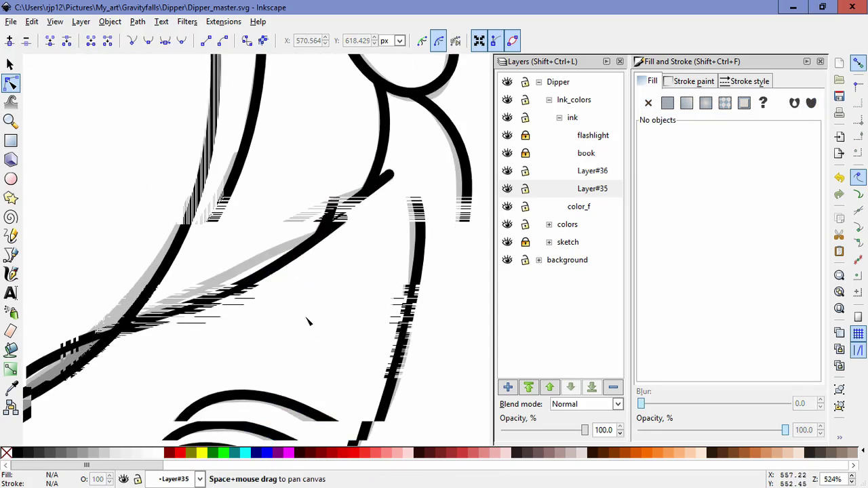
{"action": "scroll", "coordinate": [309, 320], "scroll_direction": "down", "scroll_amount": 2}
{"action": "left_click", "coordinate": [196, 333]}
{"action": "scroll", "coordinate": [299, 300], "scroll_direction": "down", "scroll_amount": 1}
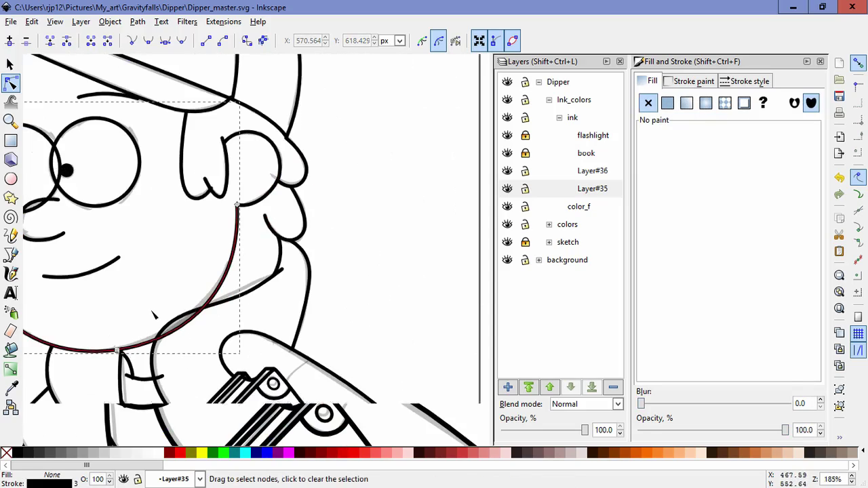
{"action": "left_click", "coordinate": [13, 256]}
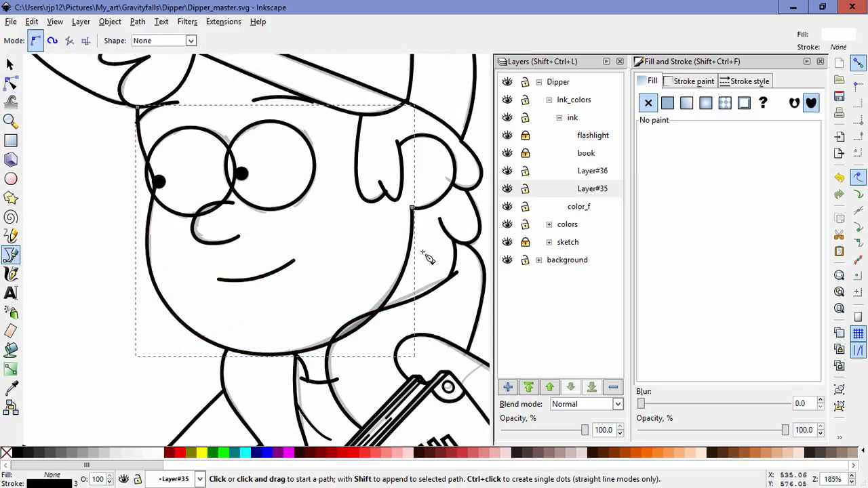
{"action": "left_click", "coordinate": [402, 194]}
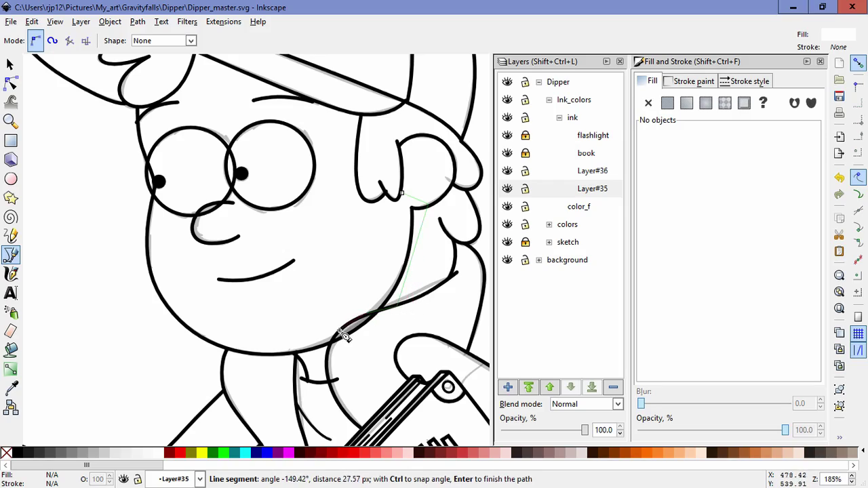
{"action": "left_click", "coordinate": [268, 376]}
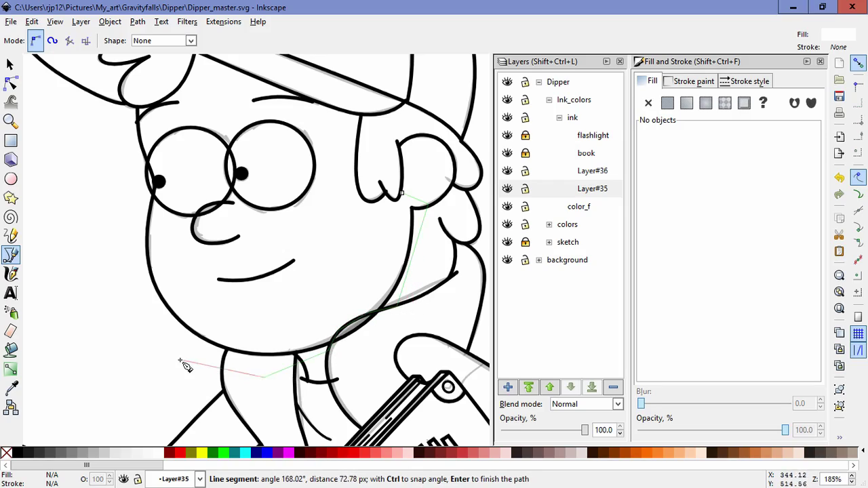
{"action": "left_click", "coordinate": [132, 307]}
{"action": "left_click", "coordinate": [152, 191]}
{"action": "left_click", "coordinate": [181, 176]}
{"action": "left_click", "coordinate": [152, 151]}
{"action": "left_click", "coordinate": [146, 169]}
{"action": "left_click", "coordinate": [129, 138]}
{"action": "left_click", "coordinate": [129, 107]}
{"action": "left_click", "coordinate": [150, 110]}
{"action": "left_click", "coordinate": [193, 166]}
{"action": "left_click", "coordinate": [165, 217]}
{"action": "left_click", "coordinate": [162, 273]}
{"action": "left_click", "coordinate": [277, 343]}
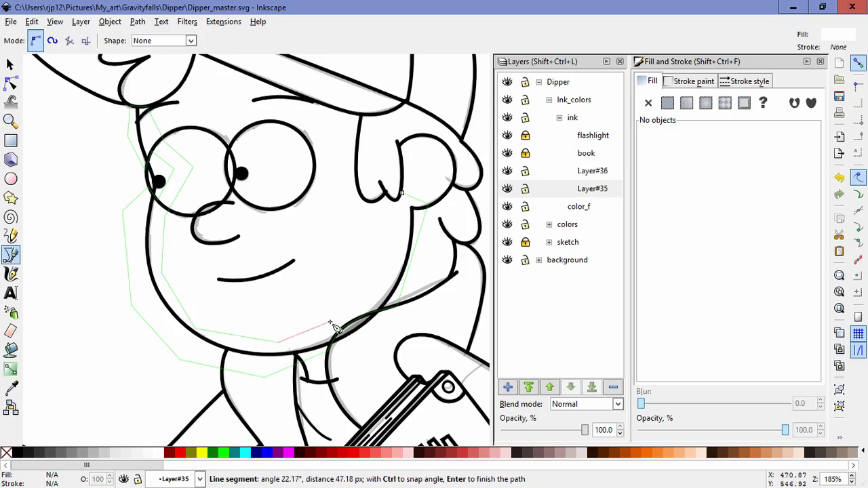
{"action": "left_click", "coordinate": [402, 195]}
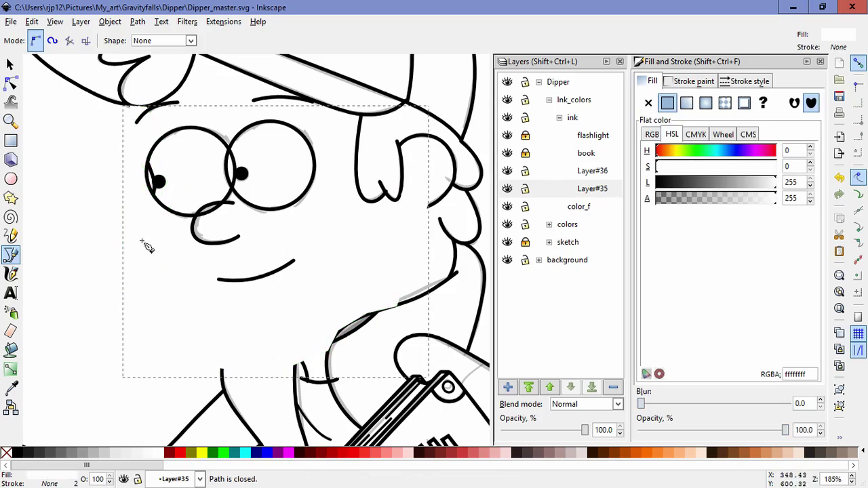
Step: Apply the white shape as a mask on the face outline to hide its parts inside the eye and behind the collar
{"action": "left_click", "coordinate": [11, 82]}
{"action": "left_click", "coordinate": [350, 335], "text": "shift"}
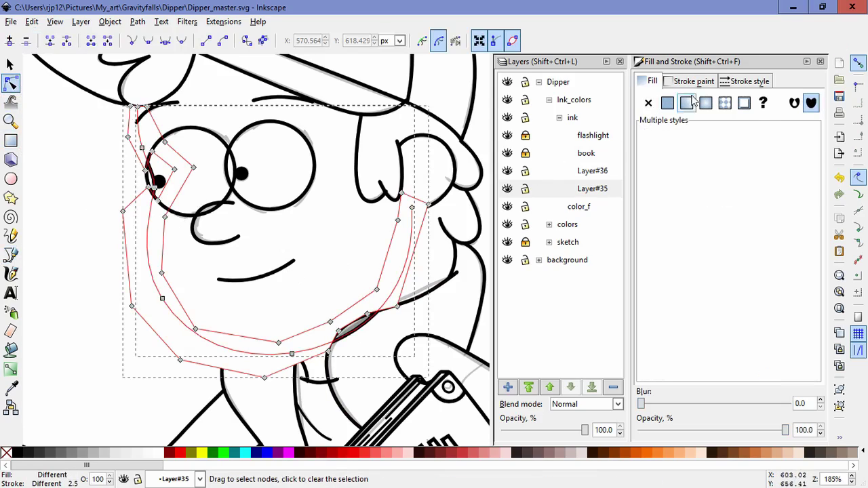
{"action": "left_click", "coordinate": [110, 21]}
{"action": "mouse_move", "coordinate": [181, 123]}
{"action": "left_click", "coordinate": [278, 122]}
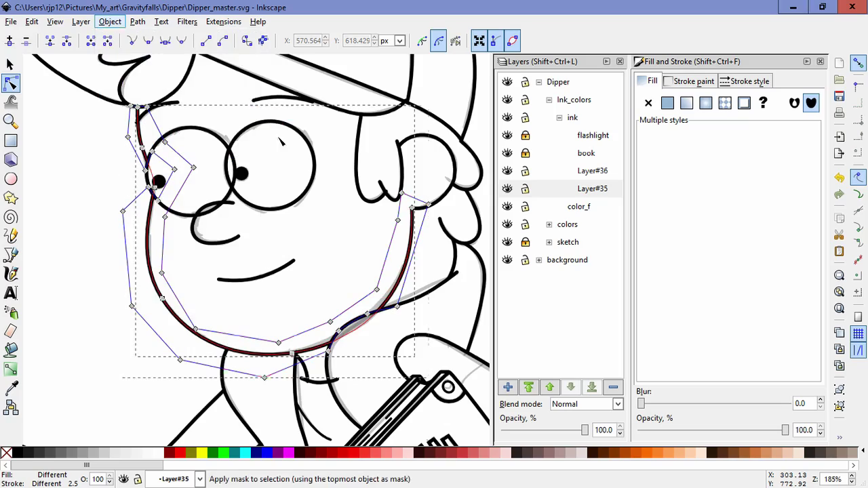
{"action": "left_click", "coordinate": [335, 270]}
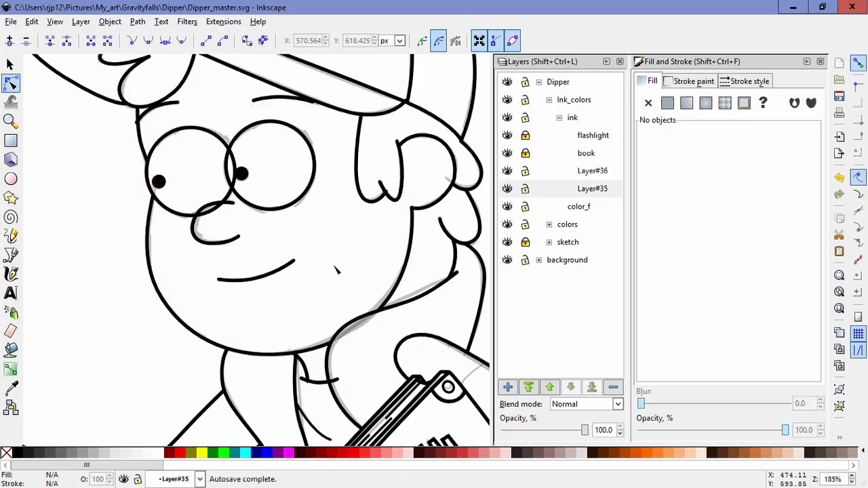
Step: Adjust the nose line's upper bend node where the nose meets the eye circle
{"action": "left_click", "coordinate": [193, 218]}
{"action": "left_click", "coordinate": [197, 214]}
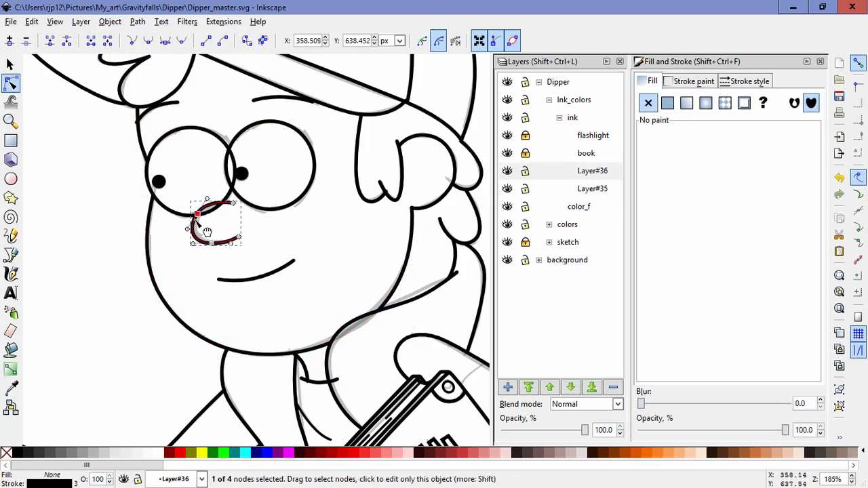
{"action": "left_click_drag", "start_coordinate": [188, 219], "coordinate": [198, 210]}
{"action": "left_click", "coordinate": [270, 235]}
{"action": "left_click", "coordinate": [284, 248]}
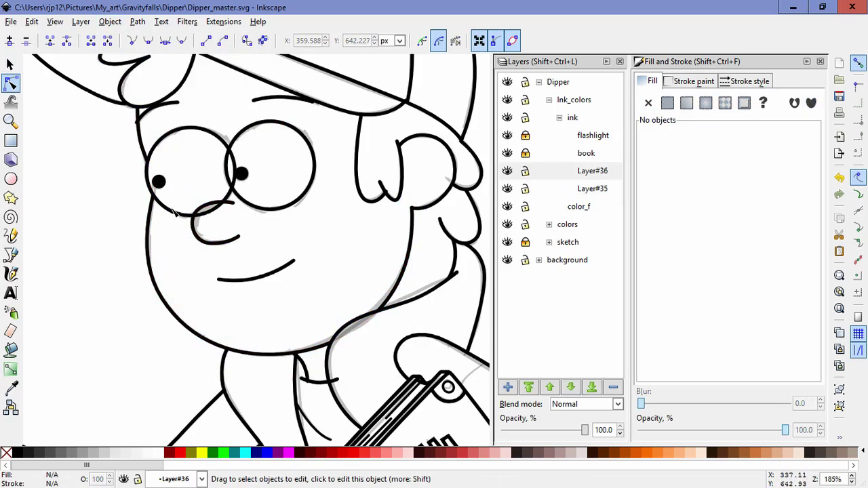
Step: Draw a closed shape on Layer#36 around the eye circle touching the nose, following the other eye's edge and the nose line
{"action": "left_click", "coordinate": [173, 212]}
{"action": "left_click", "coordinate": [12, 256]}
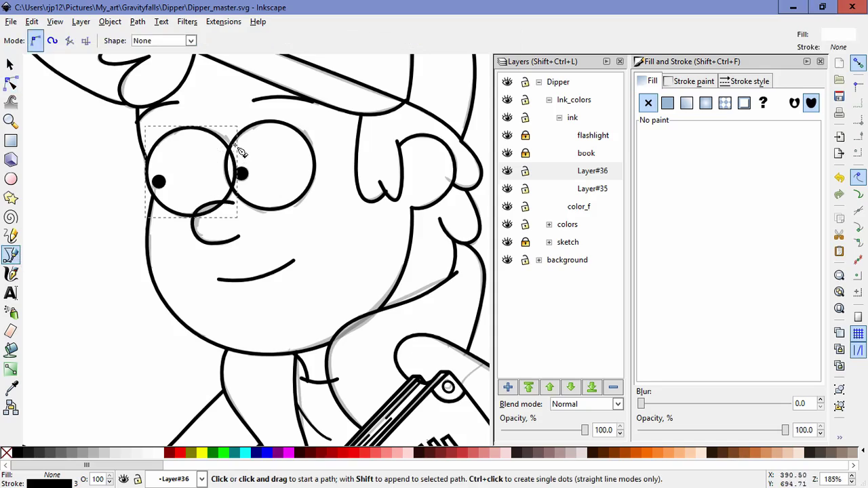
{"action": "left_click", "coordinate": [235, 137]}
{"action": "left_click", "coordinate": [226, 172]}
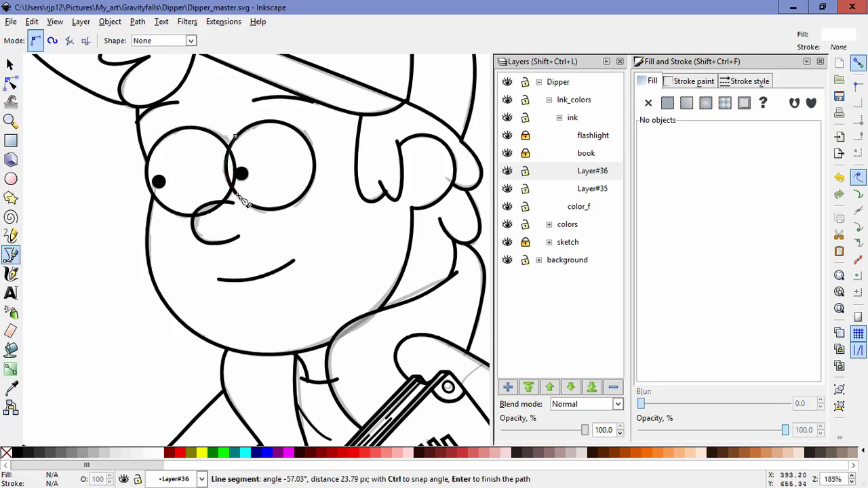
{"action": "left_click", "coordinate": [230, 204]}
{"action": "left_click", "coordinate": [199, 201]}
{"action": "left_click", "coordinate": [152, 218]}
{"action": "left_click", "coordinate": [129, 151]}
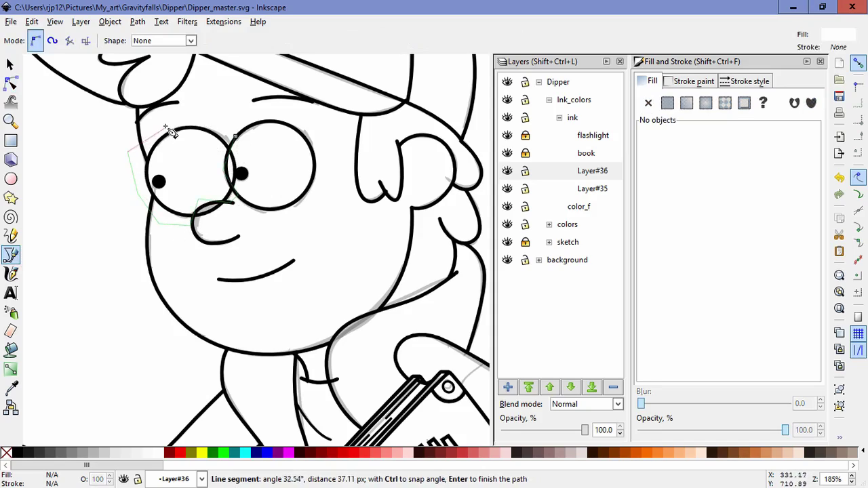
{"action": "left_click", "coordinate": [208, 114]}
{"action": "left_click", "coordinate": [236, 137]}
Step: Apply the white shape as a mask on that eye circle to hide its overlaps with the other eye and the nose
{"action": "key", "text": "n"}
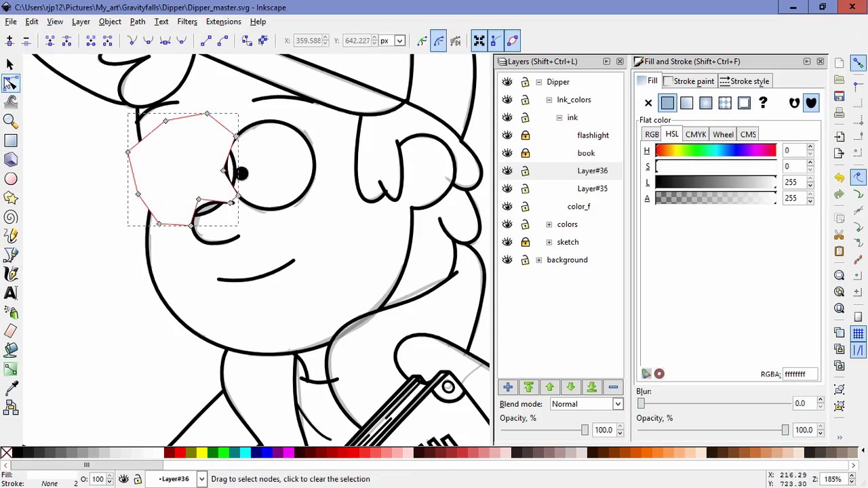
{"action": "left_click", "coordinate": [214, 213], "text": "shift"}
{"action": "left_click", "coordinate": [110, 21]}
{"action": "mouse_move", "coordinate": [224, 120]}
{"action": "left_click", "coordinate": [268, 126]}
{"action": "left_click", "coordinate": [308, 251]}
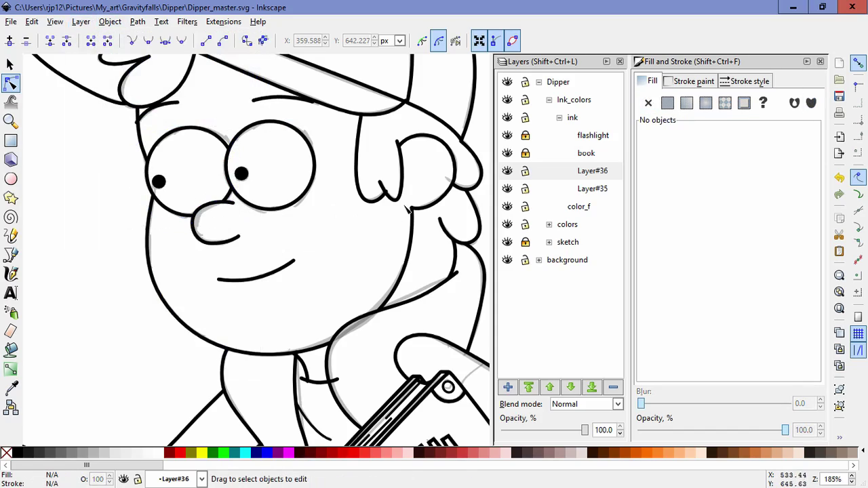
Step: Adjust the lower end nodes of the two hair locks beside the ear so the front lock ends on its neighbour
{"action": "left_click", "coordinate": [399, 200]}
{"action": "mouse_move", "coordinate": [397, 200]}
{"action": "left_mouse_down"}
{"action": "mouse_move", "coordinate": [383, 179]}
{"action": "mouse_move", "coordinate": [384, 195]}
{"action": "left_mouse_up"}
{"action": "left_click", "coordinate": [375, 200]}
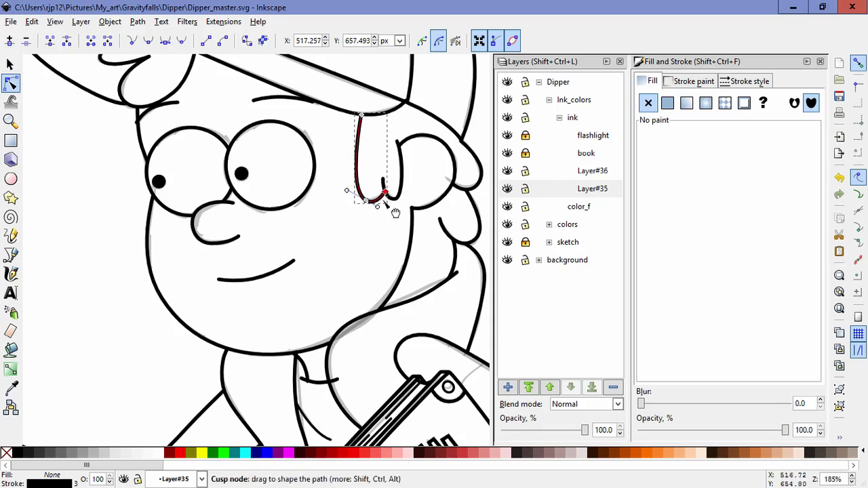
{"action": "left_click", "coordinate": [366, 252]}
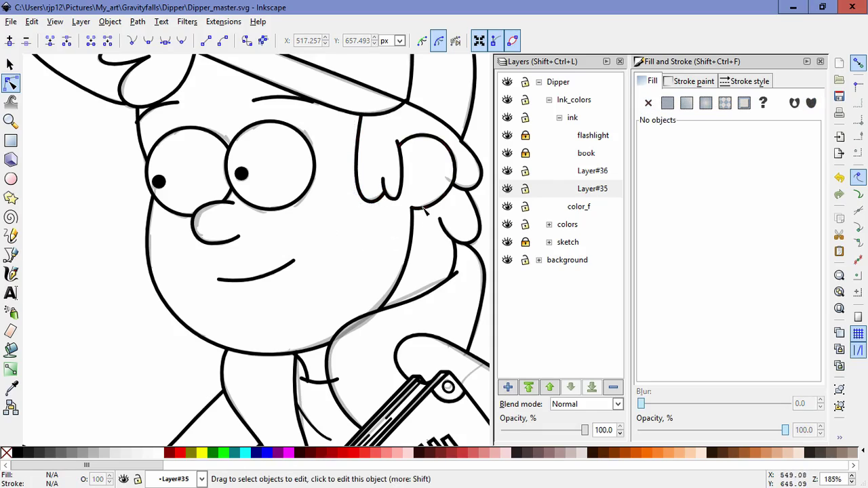
Step: Move the ear outline's lower end node onto the upper end of the face outline
{"action": "scroll", "coordinate": [418, 218], "scroll_direction": "up", "scroll_amount": 4}
{"action": "left_click", "coordinate": [416, 192]}
{"action": "left_click_drag", "start_coordinate": [404, 187], "coordinate": [409, 189]}
{"action": "left_click", "coordinate": [456, 277]}
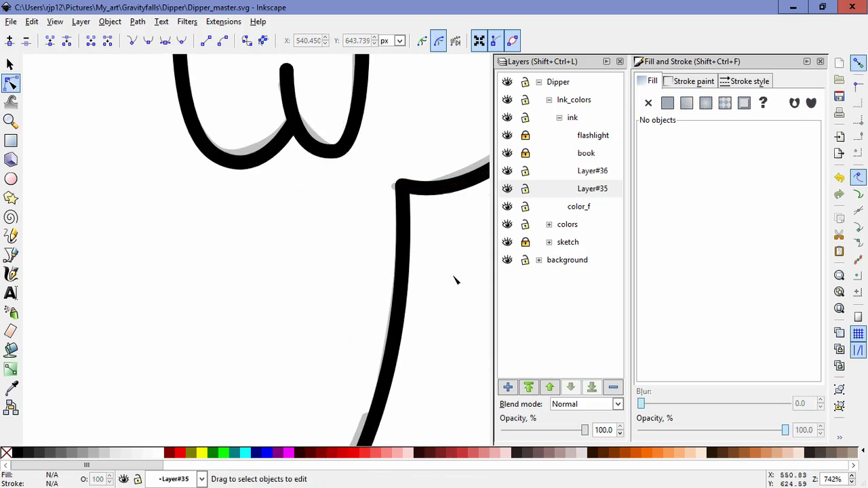
Step: Move the upper end node of the front hair tuft onto the lower edge of the hat brim
{"action": "scroll", "coordinate": [456, 276], "scroll_direction": "down", "scroll_amount": 4}
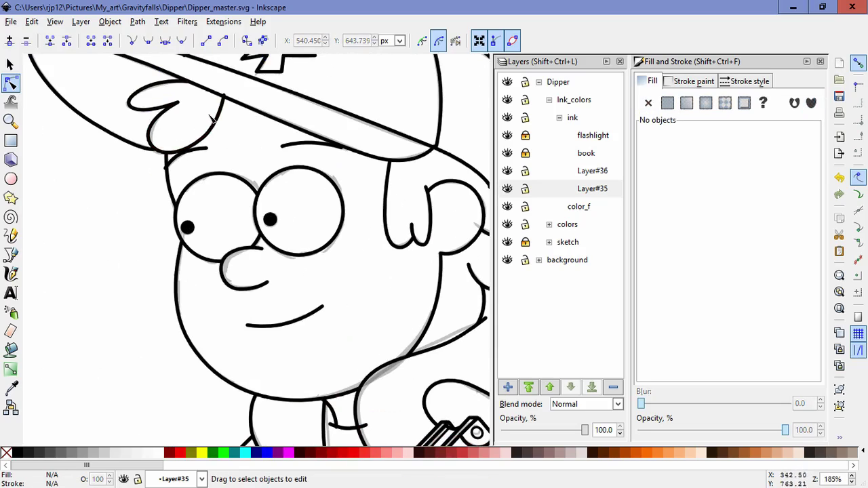
{"action": "scroll", "coordinate": [210, 115], "scroll_direction": "up", "scroll_amount": 3}
{"action": "left_click", "coordinate": [249, 76]}
{"action": "left_click_drag", "start_coordinate": [249, 62], "coordinate": [248, 66]}
{"action": "left_click", "coordinate": [292, 168]}
{"action": "left_click", "coordinate": [294, 178]}
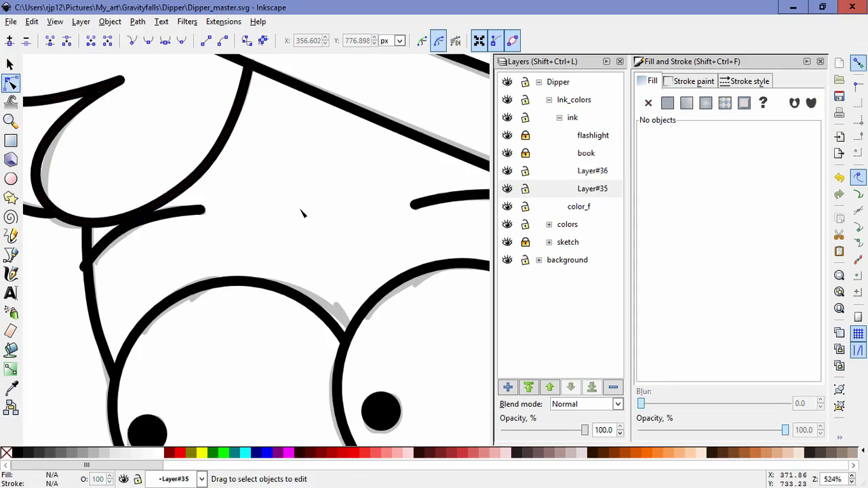
{"action": "scroll", "coordinate": [303, 214], "scroll_direction": "down", "scroll_amount": 4}
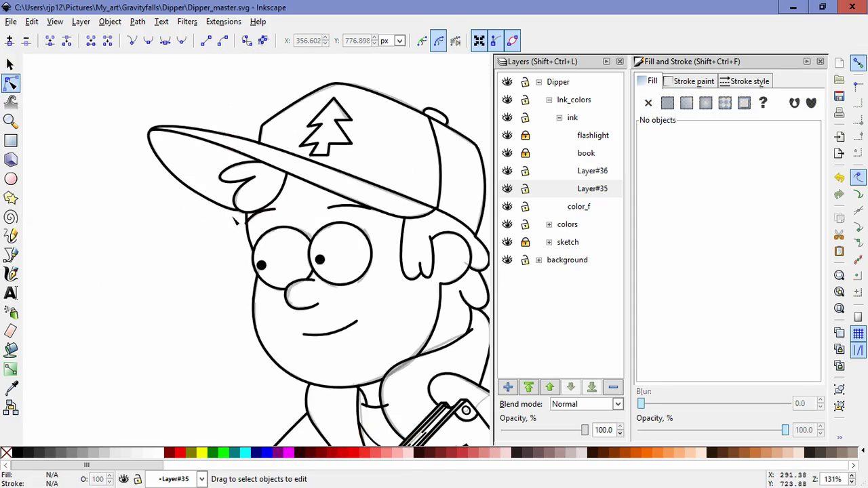
Step: Set the stroke width of the hat's curved side seam to 2 px
{"action": "key", "text": "space"}
{"action": "left_click_drag", "start_coordinate": [413, 245], "coordinate": [239, 306]}
{"action": "left_click", "coordinate": [265, 241]}
{"action": "key", "text": "s"}
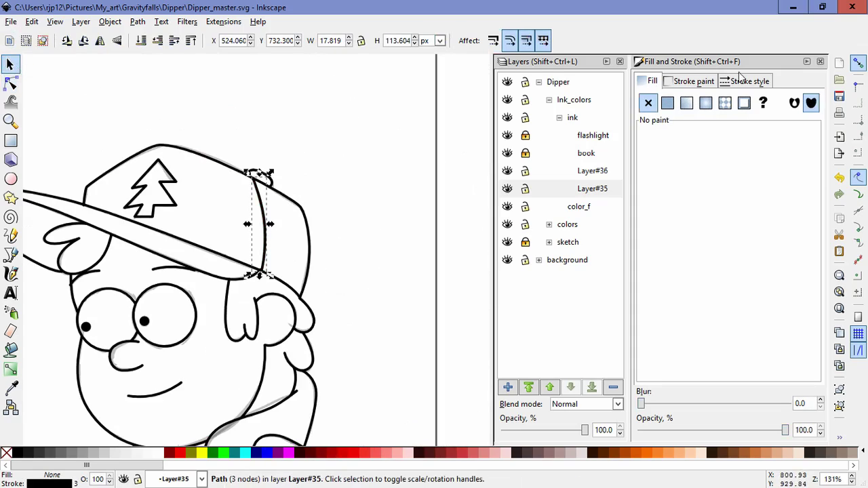
{"action": "left_click", "coordinate": [746, 81]}
{"action": "type", "text": "2"}
{"action": "key", "text": "Return"}
{"action": "left_click", "coordinate": [372, 254]}
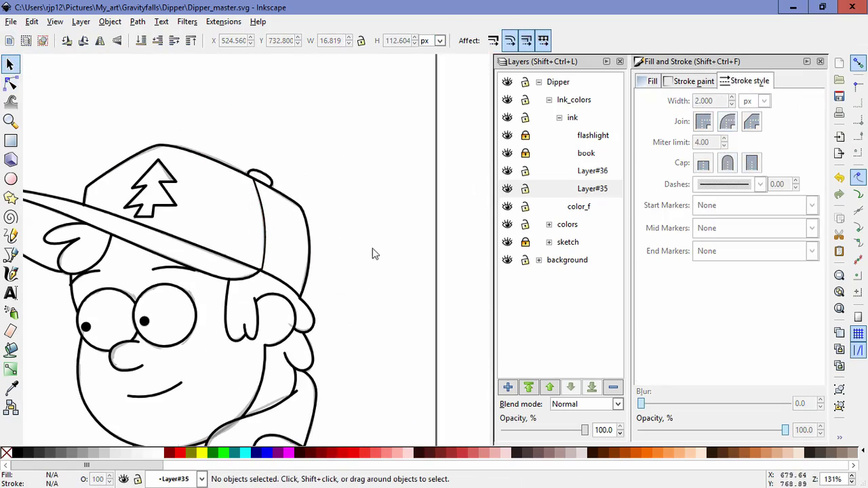
Step: Move the brim's rear node onto the lower end of the hat's side seam
{"action": "scroll", "coordinate": [247, 284], "scroll_direction": "up", "scroll_amount": 4}
{"action": "left_click", "coordinate": [266, 265]}
{"action": "key", "text": "n"}
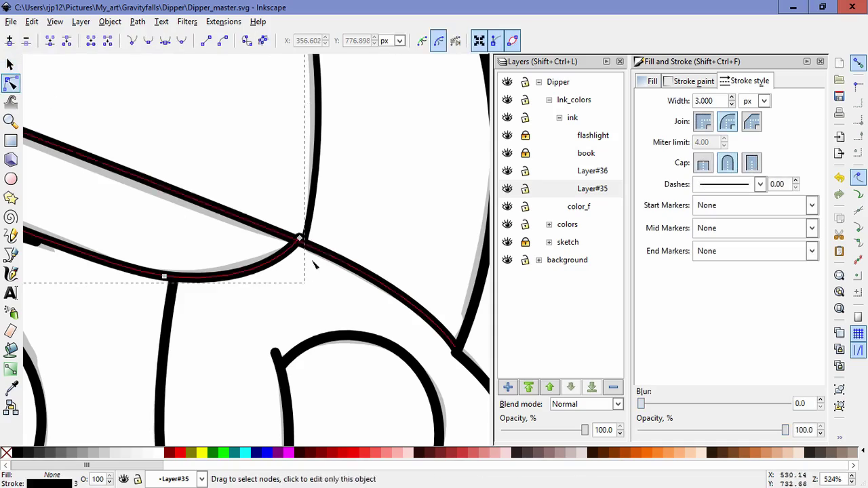
{"action": "left_click_drag", "start_coordinate": [301, 242], "coordinate": [304, 238]}
{"action": "left_click", "coordinate": [264, 320]}
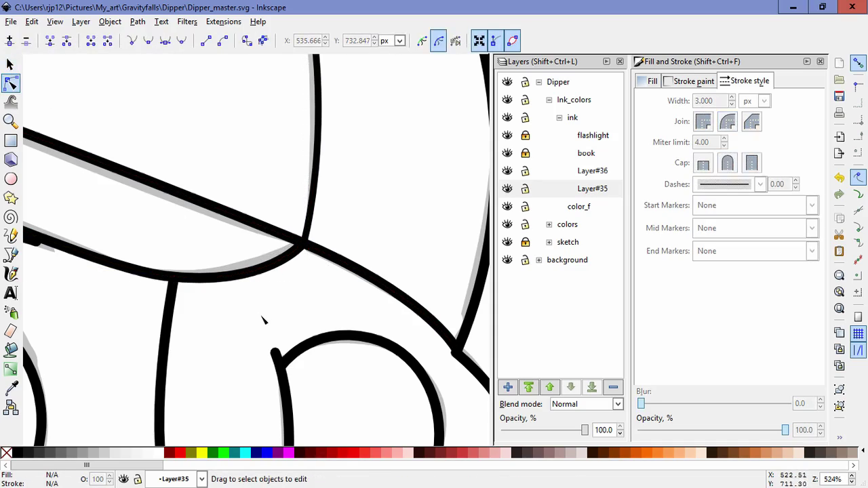
Step: Move the end node at the hat's rear lower corner so that the hat and hair lines meet cleanly
{"action": "left_click", "coordinate": [458, 354]}
{"action": "left_click_drag", "start_coordinate": [456, 356], "coordinate": [461, 353]}
{"action": "left_click", "coordinate": [463, 393]}
{"action": "left_click", "coordinate": [464, 393]}
{"action": "scroll", "coordinate": [282, 292], "scroll_direction": "down", "scroll_amount": 5}
Step: Skew the pine tree emblem on the hat by about 7 degrees so its tip leans toward the brim
{"action": "key", "text": "space"}
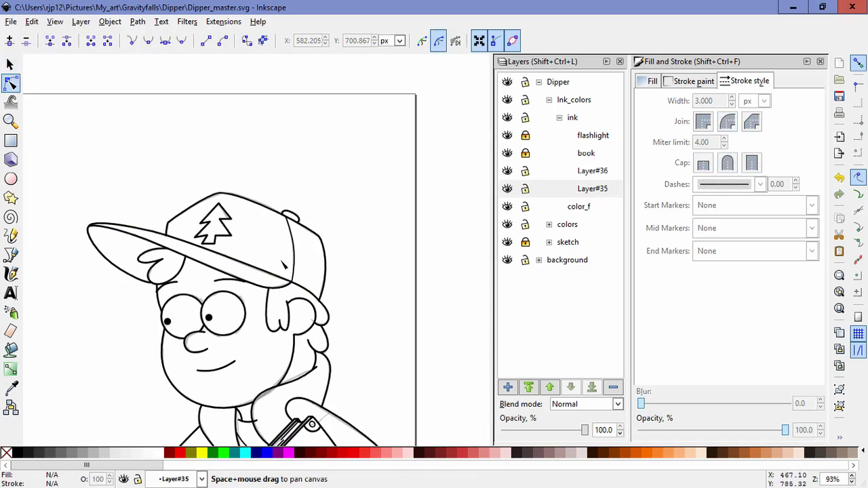
{"action": "key", "text": "s"}
{"action": "left_click", "coordinate": [289, 238]}
{"action": "left_click_drag", "start_coordinate": [278, 216], "coordinate": [277, 216]}
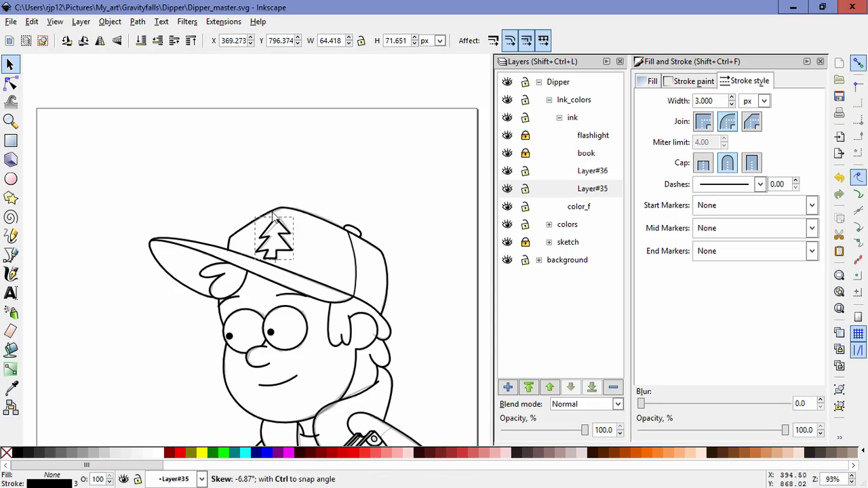
{"action": "key", "text": "Escape"}
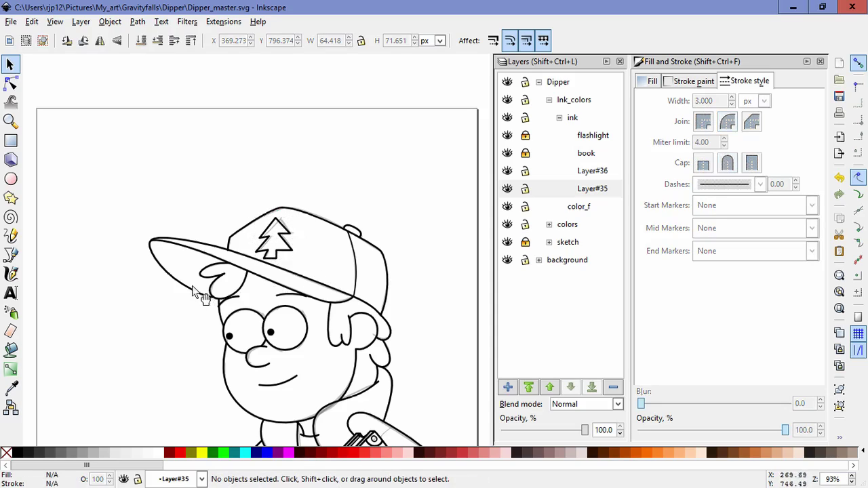
Step: Reshape the short shirt collar line below the chin by adjusting its middle node and curve handle
{"action": "scroll", "coordinate": [254, 343], "scroll_direction": "up", "scroll_amount": 3}
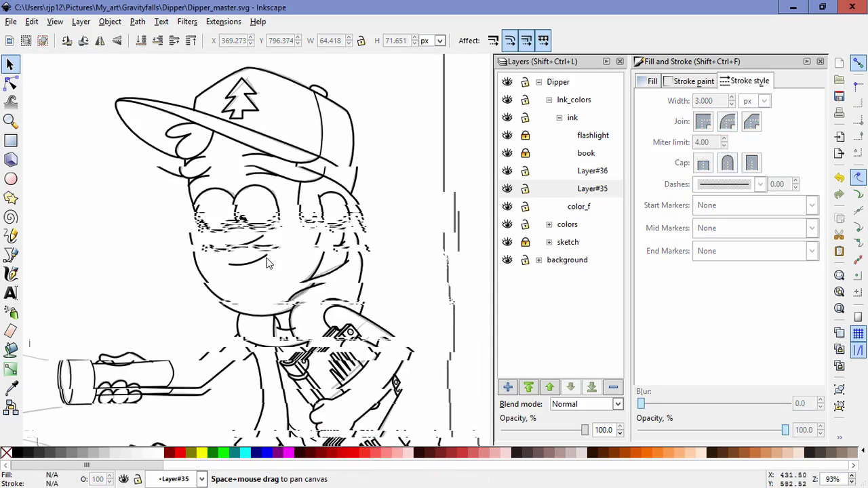
{"action": "left_click", "coordinate": [262, 287]}
{"action": "key", "text": "n"}
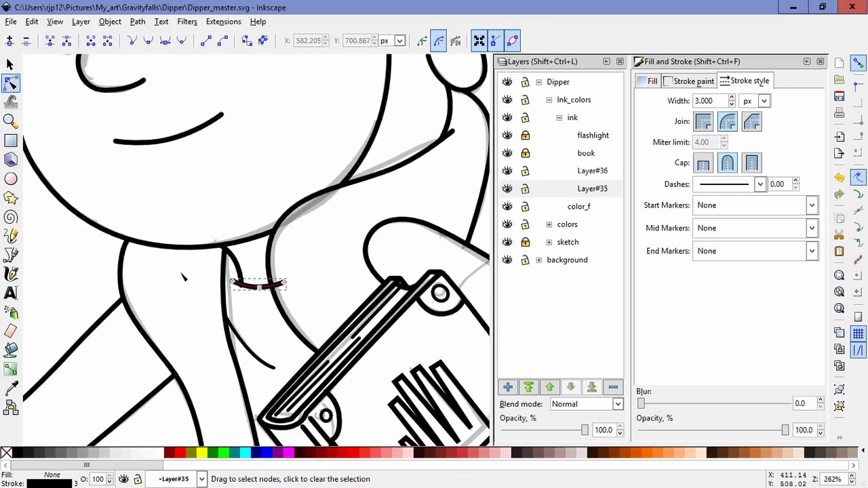
{"action": "scroll", "coordinate": [263, 309], "scroll_direction": "up", "scroll_amount": 2}
{"action": "left_click_drag", "start_coordinate": [264, 265], "coordinate": [257, 261]}
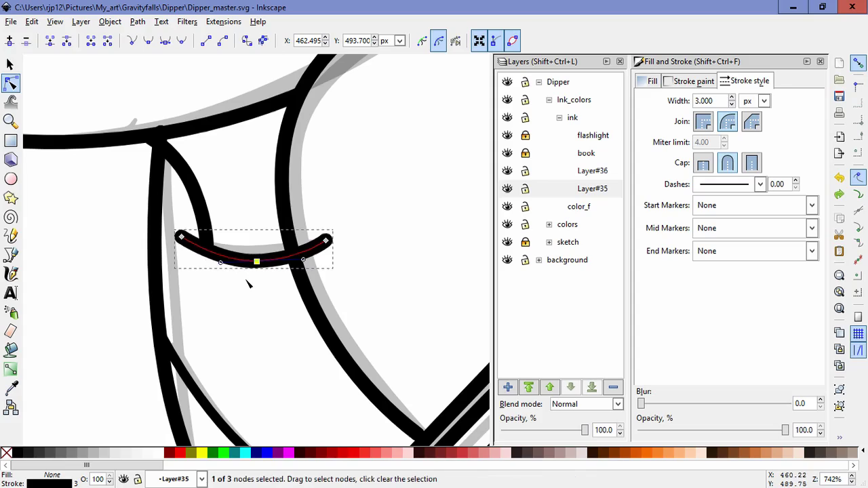
{"action": "left_click_drag", "start_coordinate": [222, 264], "coordinate": [209, 264]}
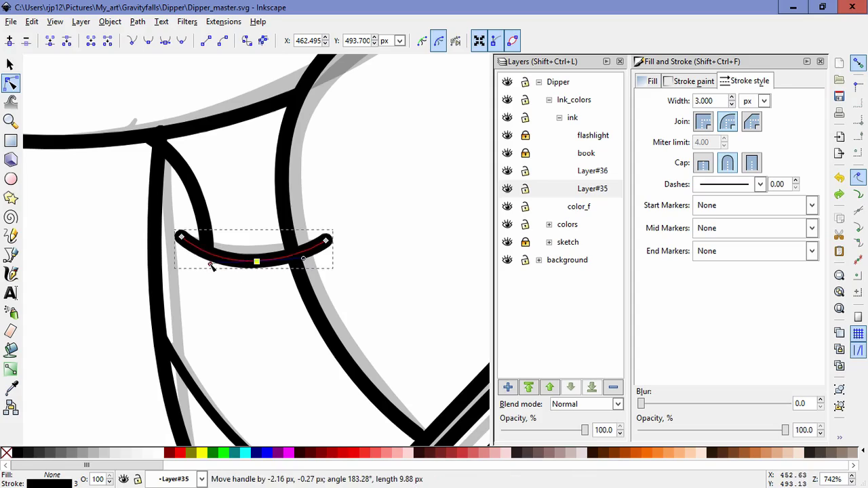
Step: Draw a closed white shape over the collar line, leaving out the part that crosses the vest outline
{"action": "left_click", "coordinate": [11, 255]}
{"action": "left_click", "coordinate": [286, 221]}
{"action": "left_click", "coordinate": [307, 285]}
{"action": "left_click", "coordinate": [177, 282]}
{"action": "left_click", "coordinate": [164, 215]}
{"action": "left_click", "coordinate": [287, 222]}
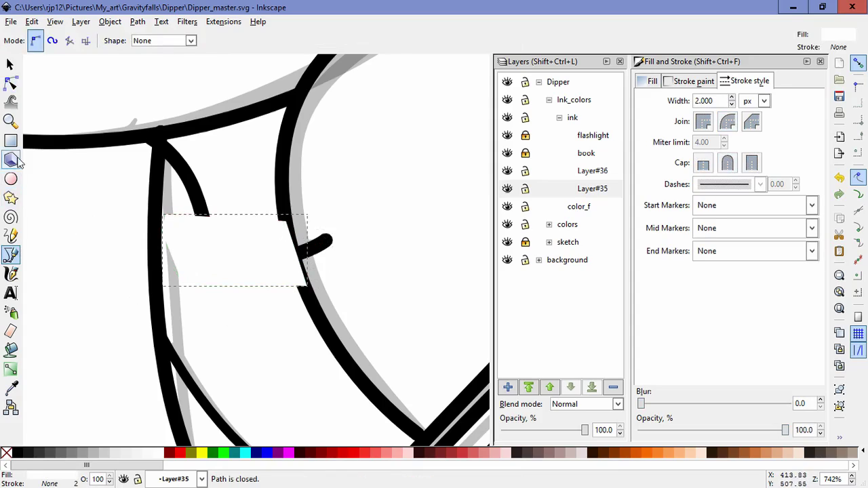
Step: Apply the white shape as a mask on the collar line to hide its overhang beyond the vest outline
{"action": "left_click", "coordinate": [11, 83]}
{"action": "left_click", "coordinate": [315, 246], "text": "shift"}
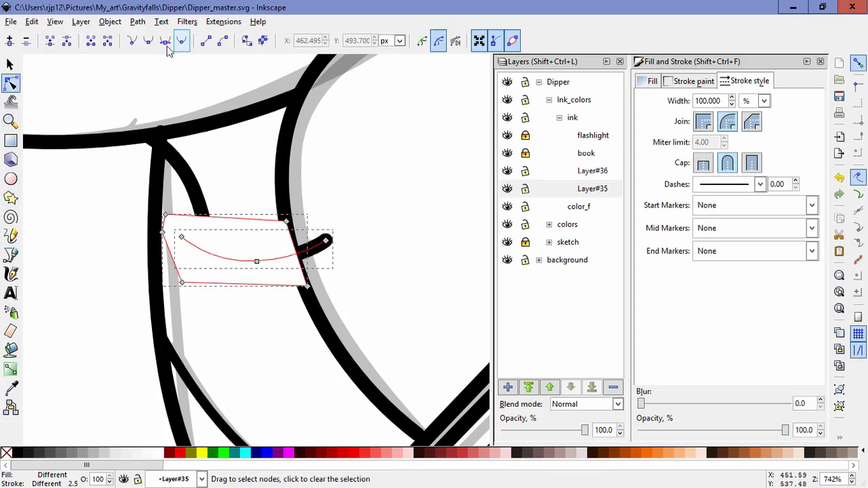
{"action": "left_click", "coordinate": [110, 22]}
{"action": "mouse_move", "coordinate": [129, 118]}
{"action": "left_click", "coordinate": [281, 118]}
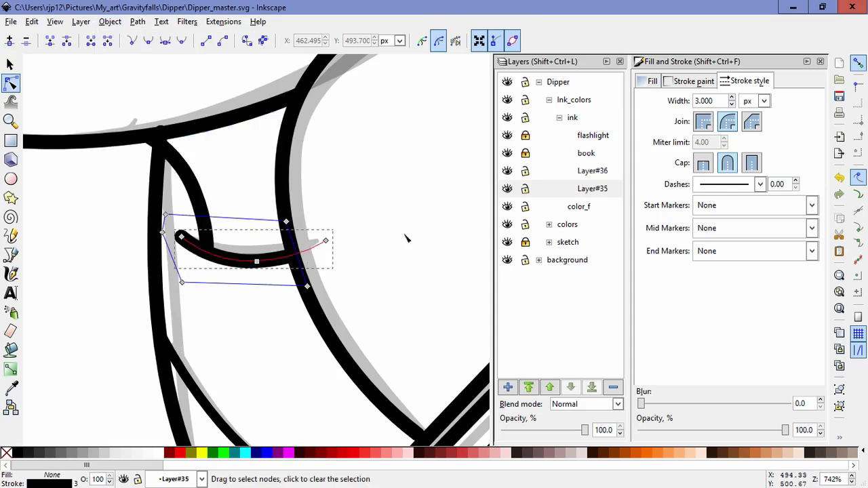
{"action": "left_click", "coordinate": [414, 226]}
Step: Unlock the flashlight and book layers and move the end node of the book cover's edge onto the forearm line
{"action": "scroll", "coordinate": [340, 324], "scroll_direction": "down", "scroll_amount": 6}
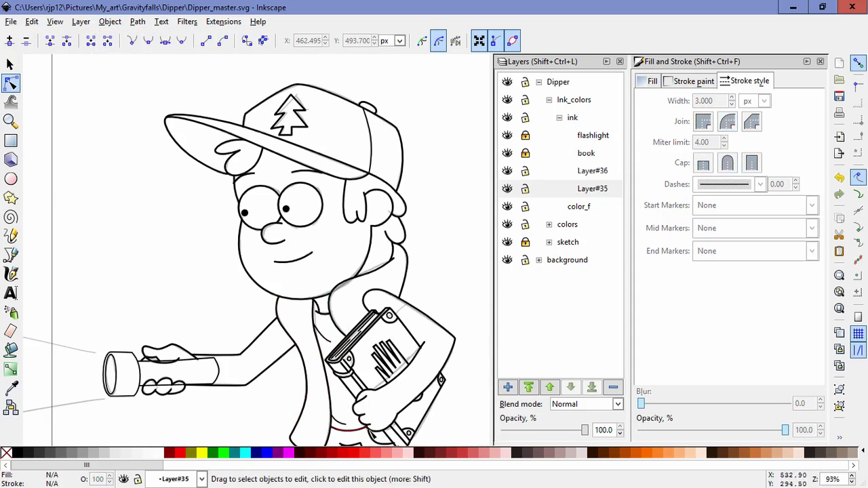
{"action": "scroll", "coordinate": [441, 358], "scroll_direction": "up", "scroll_amount": 3}
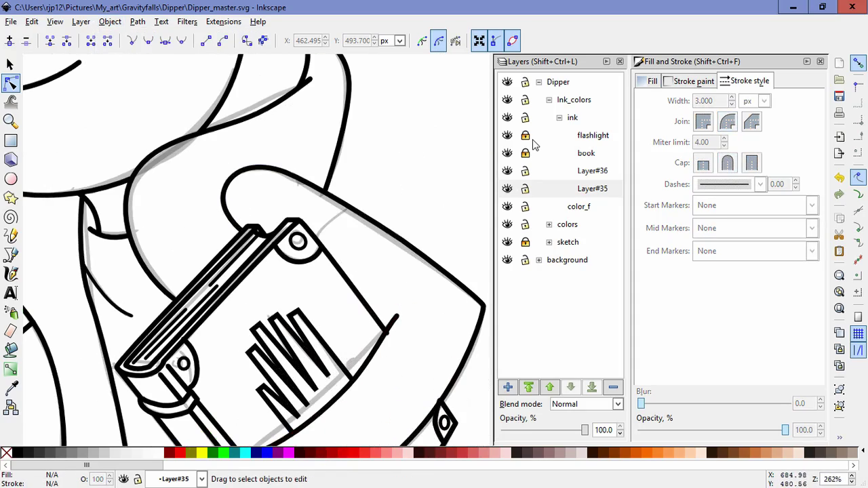
{"action": "scroll", "coordinate": [398, 351], "scroll_direction": "up", "scroll_amount": 4}
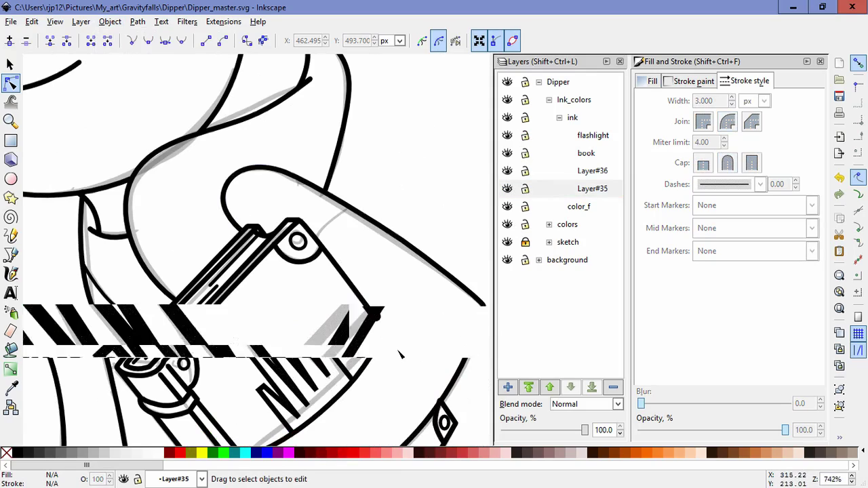
{"action": "left_click", "coordinate": [355, 281]}
{"action": "left_click", "coordinate": [388, 319]}
{"action": "scroll", "coordinate": [404, 372], "scroll_direction": "down", "scroll_amount": 4}
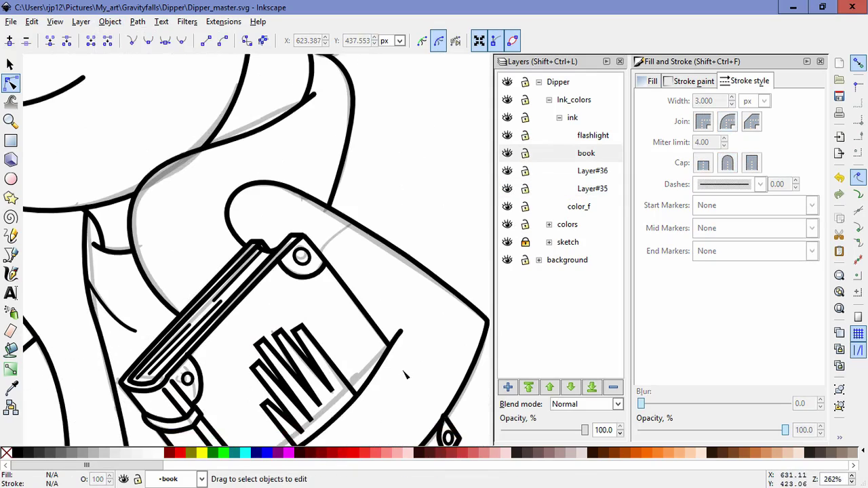
Step: Move the end nodes of the book's lower edge lines onto the outline of the hand holding it
{"action": "left_click_drag", "start_coordinate": [395, 397], "coordinate": [365, 239]}
{"action": "scroll", "coordinate": [301, 317], "scroll_direction": "up", "scroll_amount": 3}
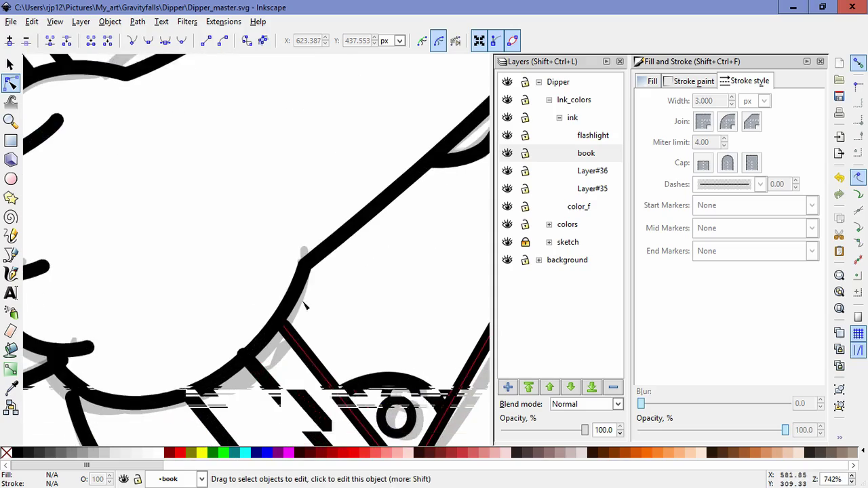
{"action": "left_click", "coordinate": [421, 413]}
{"action": "left_click_drag", "start_coordinate": [302, 254], "coordinate": [297, 257]}
{"action": "left_click", "coordinate": [264, 290]}
{"action": "left_click_drag", "start_coordinate": [260, 286], "coordinate": [265, 289]}
{"action": "double_click", "coordinate": [318, 394]}
{"action": "scroll", "coordinate": [319, 399], "scroll_direction": "down", "scroll_amount": 2}
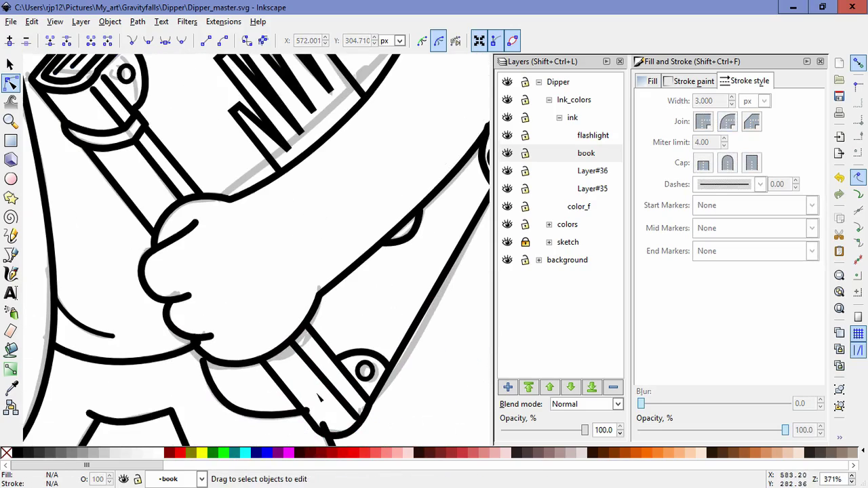
Step: Adjust the end nodes of the shirt lines beneath the hand so they meet the hand outline
{"action": "left_click", "coordinate": [296, 422]}
{"action": "scroll", "coordinate": [97, 281], "scroll_direction": "up", "scroll_amount": 3}
{"action": "left_click_drag", "start_coordinate": [70, 253], "coordinate": [63, 229]}
{"action": "left_click_drag", "start_coordinate": [83, 358], "coordinate": [80, 356]}
{"action": "left_click_drag", "start_coordinate": [364, 395], "coordinate": [343, 317]}
{"action": "double_click", "coordinate": [241, 352]}
Step: Move the upper end node of the shorts' outer edge onto the book's lower corner
{"action": "scroll", "coordinate": [241, 350], "scroll_direction": "down", "scroll_amount": 4}
{"action": "scroll", "coordinate": [306, 407], "scroll_direction": "up", "scroll_amount": 3}
{"action": "left_click", "coordinate": [304, 271]}
{"action": "left_click_drag", "start_coordinate": [279, 233], "coordinate": [288, 255]}
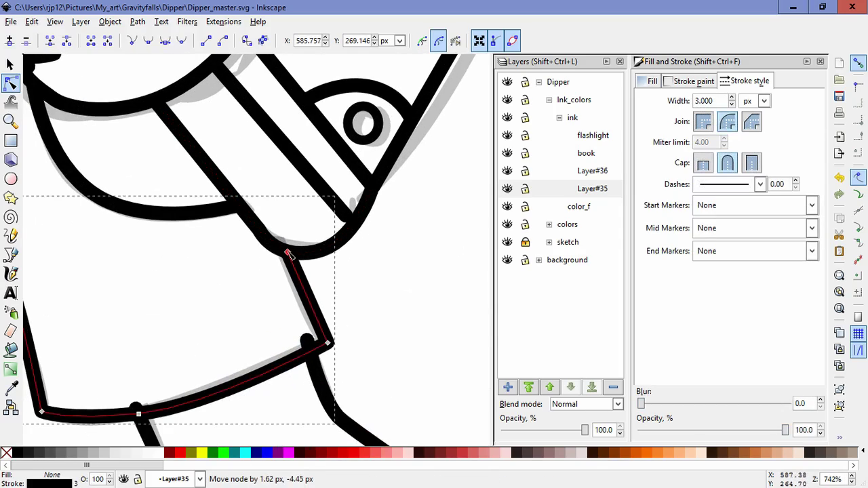
Step: Move the upper end nodes of both lines of the leg below the book onto the shorts' hem
{"action": "left_click", "coordinate": [307, 342]}
{"action": "left_click", "coordinate": [307, 341]}
{"action": "left_click_drag", "start_coordinate": [306, 342], "coordinate": [310, 353]}
{"action": "left_click_drag", "start_coordinate": [199, 426], "coordinate": [335, 333]}
{"action": "left_click", "coordinate": [286, 348]}
{"action": "left_click_drag", "start_coordinate": [272, 317], "coordinate": [279, 323]}
{"action": "double_click", "coordinate": [236, 357]}
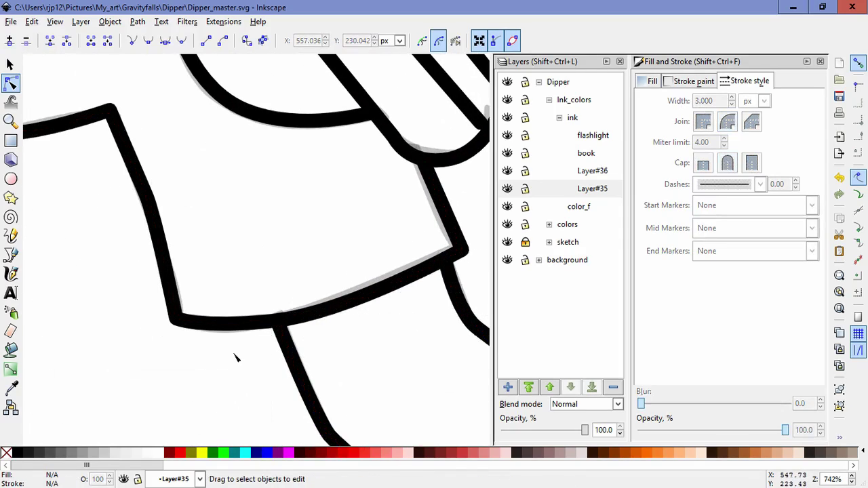
Step: Smooth the shorts' crotch line by adjusting its middle node and both curve handles
{"action": "scroll", "coordinate": [236, 356], "scroll_direction": "down", "scroll_amount": 2}
{"action": "left_click_drag", "start_coordinate": [96, 293], "coordinate": [414, 345]}
{"action": "scroll", "coordinate": [432, 351], "scroll_direction": "up", "scroll_amount": 1}
{"action": "scroll", "coordinate": [431, 353], "scroll_direction": "up", "scroll_amount": 2}
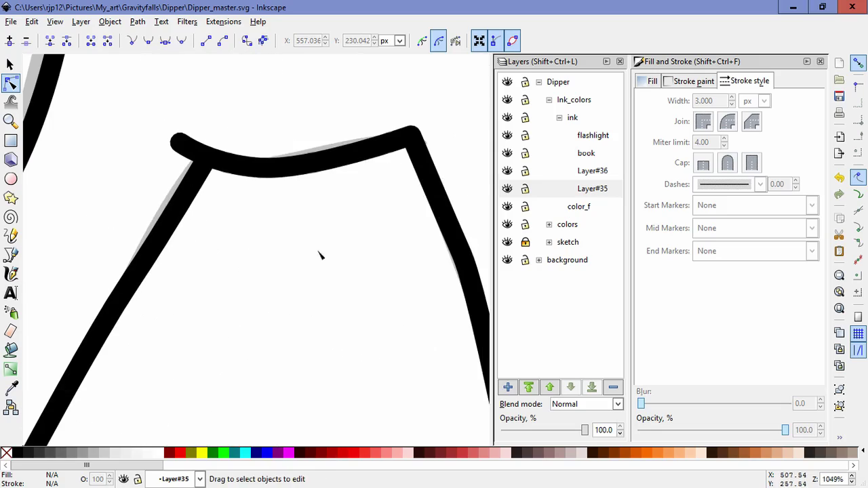
{"action": "left_click", "coordinate": [297, 170]}
{"action": "left_click_drag", "start_coordinate": [230, 168], "coordinate": [213, 164]}
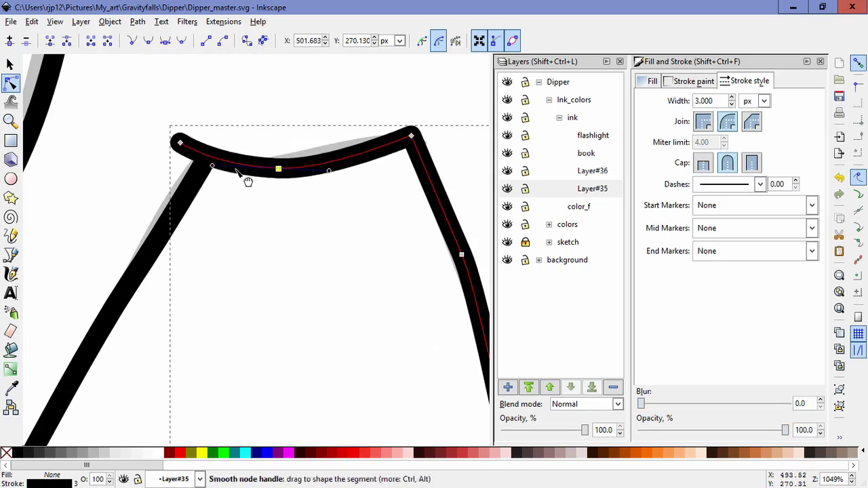
{"action": "left_click_drag", "start_coordinate": [333, 174], "coordinate": [355, 178]}
{"action": "left_click", "coordinate": [304, 278]}
Step: Move the upper end node of the other shorts leg's outer edge onto the vest's lower outline
{"action": "scroll", "coordinate": [302, 296], "scroll_direction": "down", "scroll_amount": 4}
{"action": "left_click_drag", "start_coordinate": [283, 336], "coordinate": [406, 348]}
{"action": "scroll", "coordinate": [287, 293], "scroll_direction": "up", "scroll_amount": 2}
{"action": "left_click", "coordinate": [273, 281]}
{"action": "left_click", "coordinate": [282, 271]}
{"action": "left_click_drag", "start_coordinate": [281, 271], "coordinate": [275, 276]}
{"action": "left_click", "coordinate": [400, 347]}
{"action": "left_click", "coordinate": [401, 350]}
Step: Join the rear shoe's ankle node and the leg line's lower end at the end of the shoe's top edge
{"action": "scroll", "coordinate": [401, 350], "scroll_direction": "down", "scroll_amount": 4}
{"action": "scroll", "coordinate": [143, 355], "scroll_direction": "up", "scroll_amount": 4}
{"action": "left_click", "coordinate": [167, 331]}
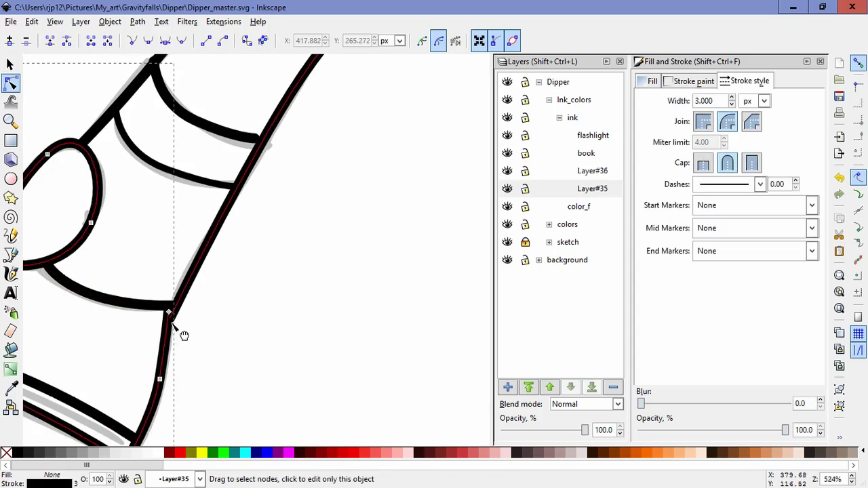
{"action": "left_click", "coordinate": [173, 306]}
{"action": "left_click", "coordinate": [193, 271]}
{"action": "left_click_drag", "start_coordinate": [171, 320], "coordinate": [173, 307]}
{"action": "left_click", "coordinate": [169, 313]}
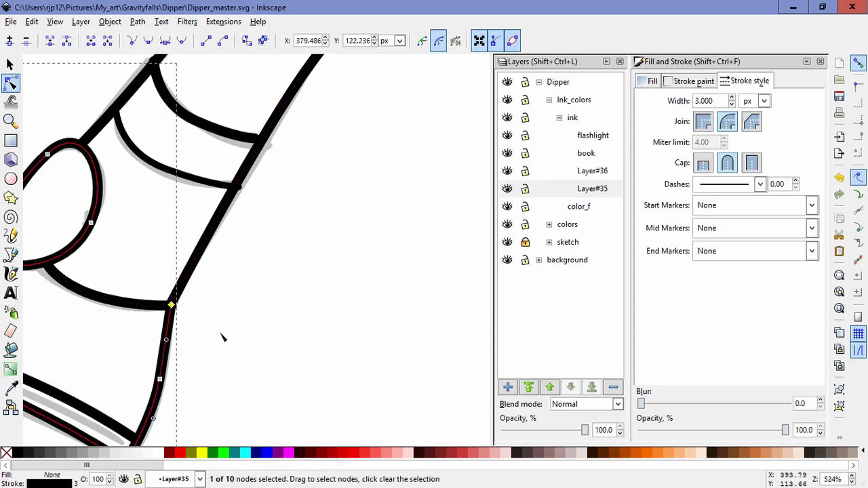
{"action": "left_click", "coordinate": [268, 336]}
Step: Adjust the end nodes of the two sock stripes above the rear shoe to meet the leg outlines
{"action": "left_click", "coordinate": [195, 178]}
{"action": "left_click_drag", "start_coordinate": [240, 187], "coordinate": [212, 192]}
{"action": "left_click", "coordinate": [260, 142]}
{"action": "left_click_drag", "start_coordinate": [256, 141], "coordinate": [263, 139]}
{"action": "left_click_drag", "start_coordinate": [155, 61], "coordinate": [158, 63]}
{"action": "left_click", "coordinate": [294, 303]}
{"action": "left_click", "coordinate": [294, 303]}
{"action": "scroll", "coordinate": [300, 306], "scroll_direction": "down", "scroll_amount": 4}
{"action": "scroll", "coordinate": [301, 309], "scroll_direction": "down", "scroll_amount": 1}
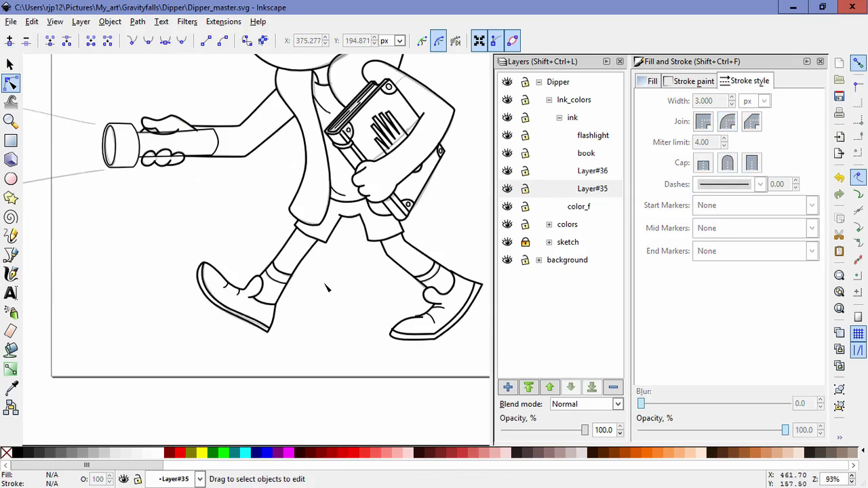
Step: Move the lower end node of the front shoe's instep line onto the toe outline
{"action": "scroll", "coordinate": [387, 277], "scroll_direction": "up", "scroll_amount": 5}
{"action": "left_click", "coordinate": [348, 301]}
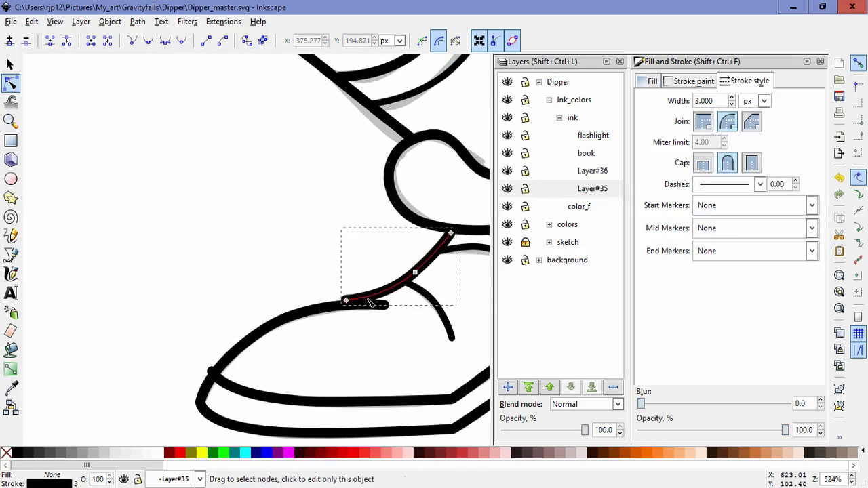
{"action": "left_click_drag", "start_coordinate": [346, 301], "coordinate": [330, 304]}
{"action": "left_click", "coordinate": [366, 352]}
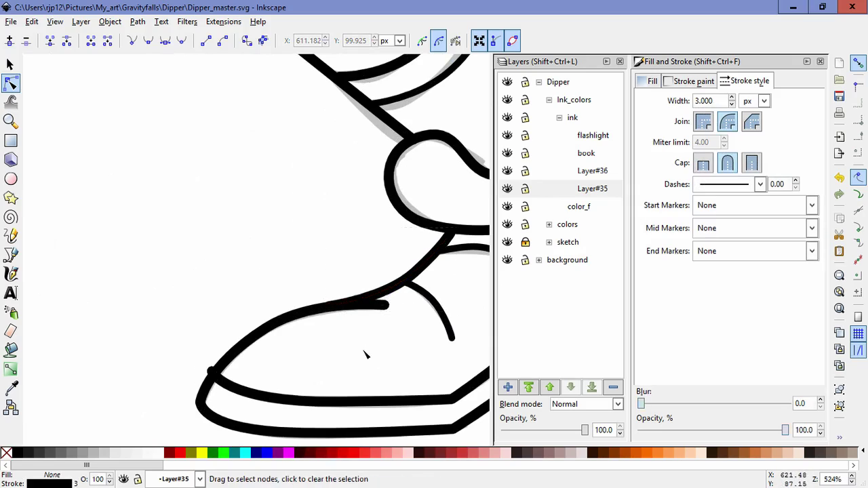
Step: Shorten the front shoe's toe outline by moving its upper end node back to the instep line
{"action": "left_click", "coordinate": [315, 319]}
{"action": "left_click", "coordinate": [382, 308]}
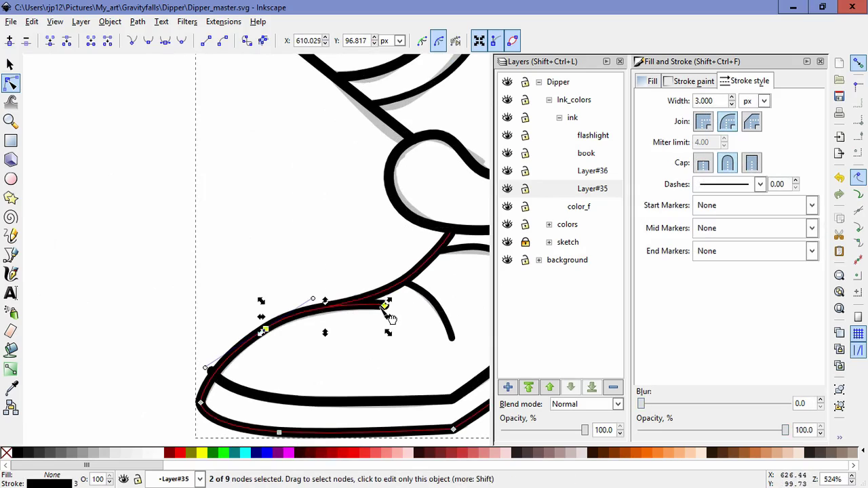
{"action": "mouse_move", "coordinate": [316, 304]}
{"action": "left_mouse_down"}
{"action": "mouse_move", "coordinate": [321, 296]}
{"action": "mouse_move", "coordinate": [338, 307]}
{"action": "left_mouse_up"}
{"action": "left_click", "coordinate": [329, 305]}
{"action": "left_click", "coordinate": [401, 356]}
Step: Group the flashlight's body, head and lens outlines with the small finger line above them in the flashlight layer
{"action": "scroll", "coordinate": [408, 347], "scroll_direction": "down", "scroll_amount": 6, "text": "ctrl"}
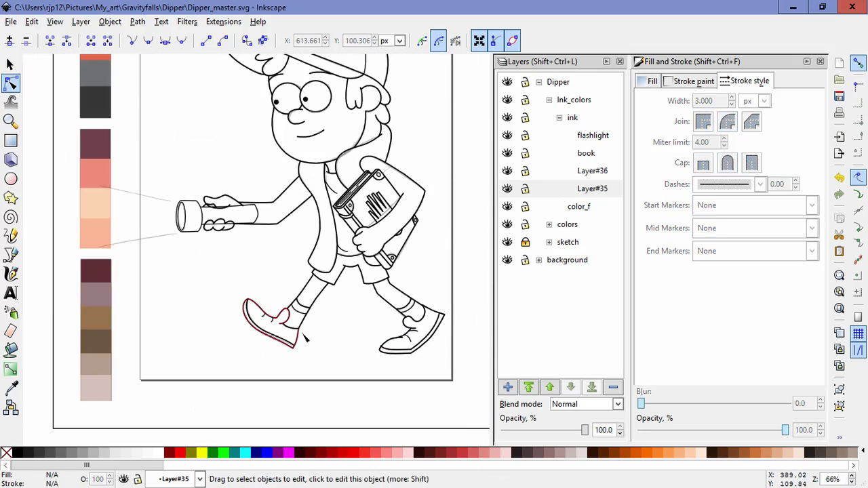
{"action": "scroll", "coordinate": [272, 299], "scroll_direction": "up", "scroll_amount": 4, "text": "ctrl"}
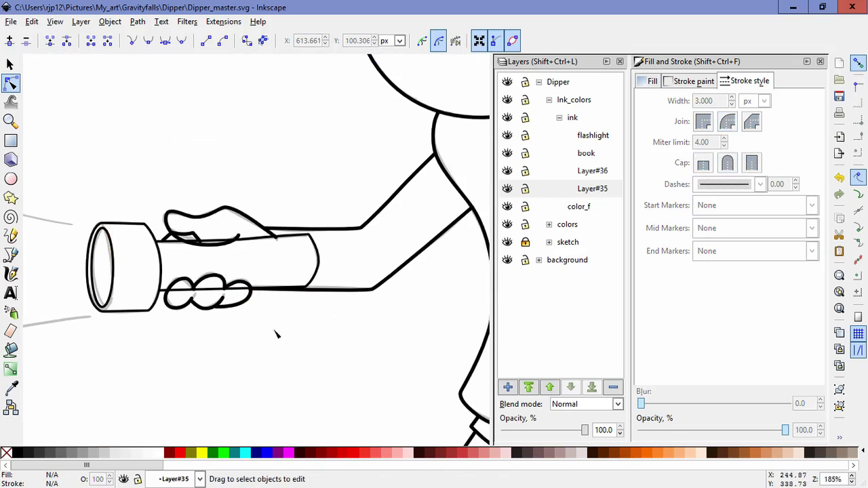
{"action": "scroll", "coordinate": [270, 285], "scroll_direction": "down", "scroll_amount": 2, "text": "ctrl"}
{"action": "left_click", "coordinate": [285, 309]}
{"action": "scroll", "coordinate": [330, 339], "scroll_direction": "up", "scroll_amount": 1, "text": "ctrl"}
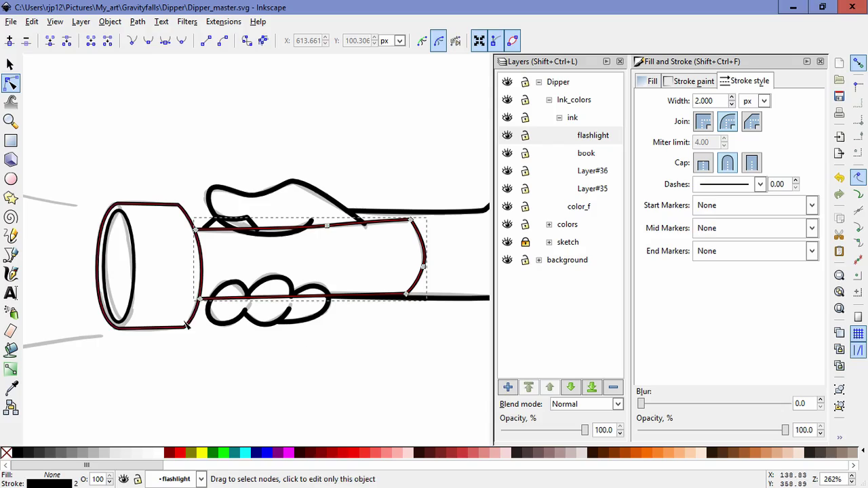
{"action": "left_click", "coordinate": [111, 255], "text": "shift"}
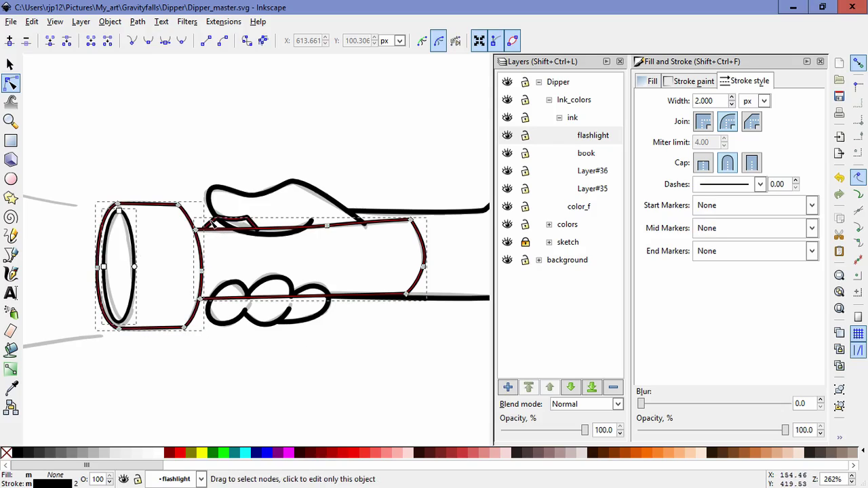
{"action": "left_click", "coordinate": [224, 232], "text": "shift"}
{"action": "left_click", "coordinate": [10, 63]}
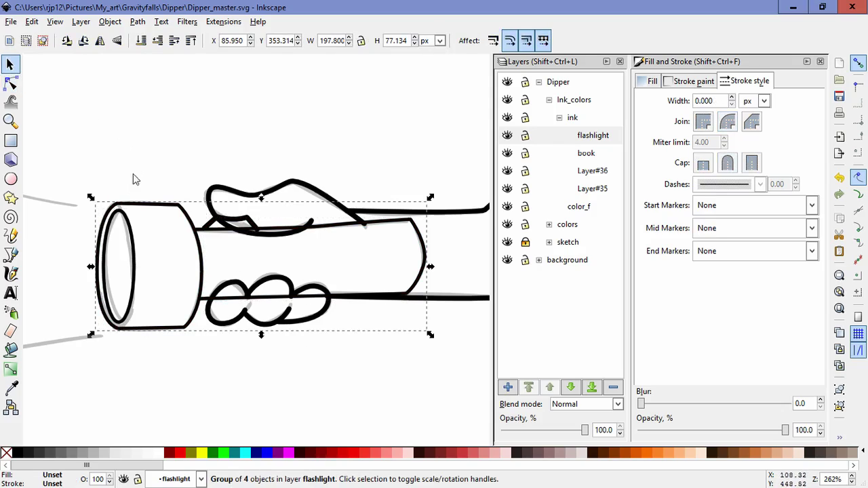
{"action": "left_click", "coordinate": [11, 255]}
{"action": "left_click", "coordinate": [209, 206]}
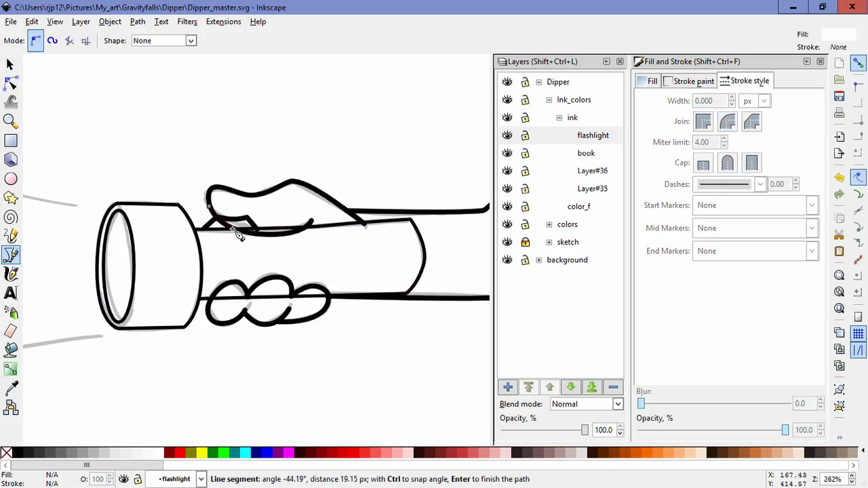
{"action": "left_click_drag", "start_coordinate": [270, 244], "coordinate": [312, 228]}
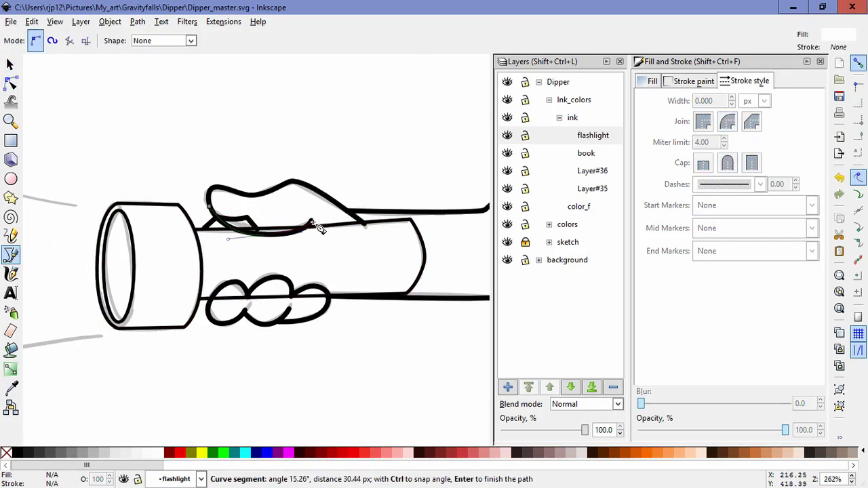
{"action": "left_click", "coordinate": [436, 204]}
{"action": "left_click", "coordinate": [458, 295]}
{"action": "left_click", "coordinate": [381, 331]}
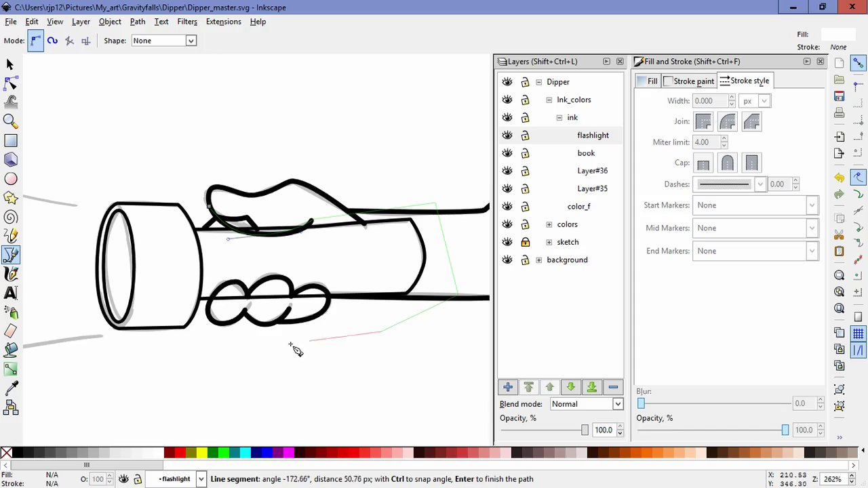
{"action": "left_click", "coordinate": [333, 299]}
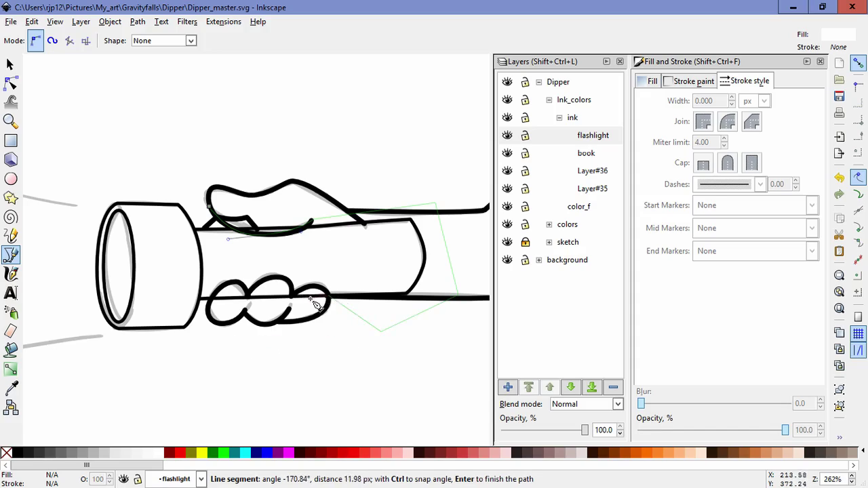
{"action": "left_click", "coordinate": [327, 310]}
{"action": "left_click", "coordinate": [210, 313]}
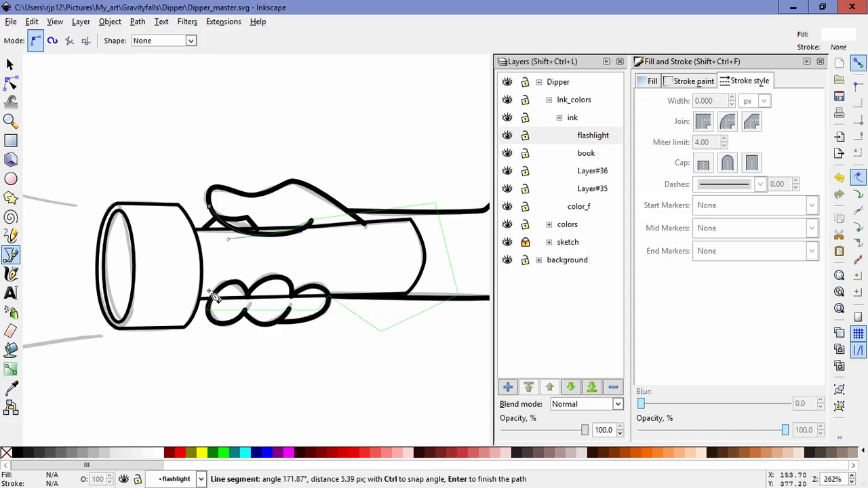
{"action": "key", "text": "Escape"}
Step: Draw a closed white shape without stroke over the flashlight, following the upper hand's lower edge and leaving out the area behind the fingers
{"action": "left_click", "coordinate": [211, 211]}
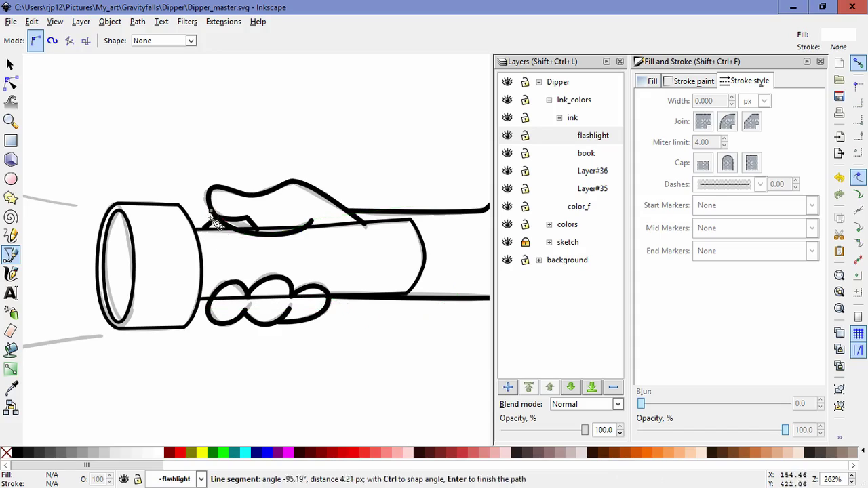
{"action": "left_click_drag", "start_coordinate": [272, 235], "coordinate": [312, 227]}
{"action": "left_click", "coordinate": [312, 219]}
{"action": "left_click", "coordinate": [429, 216]}
{"action": "left_click", "coordinate": [431, 296]}
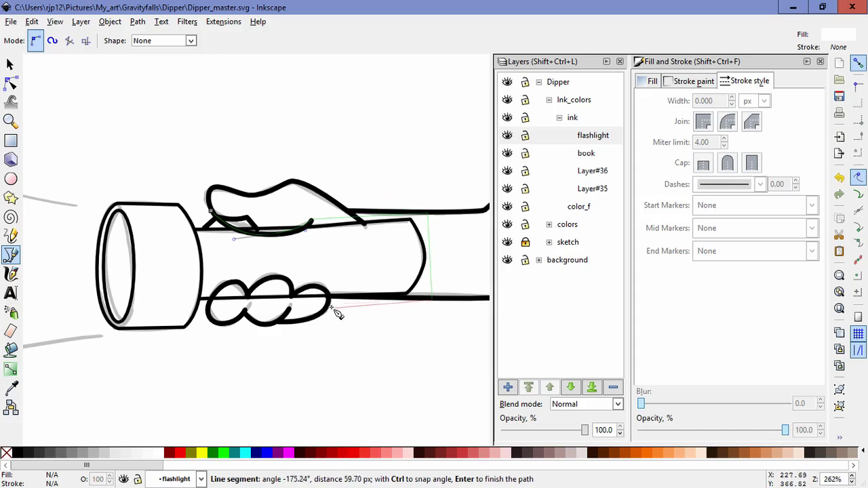
{"action": "left_click", "coordinate": [325, 292]}
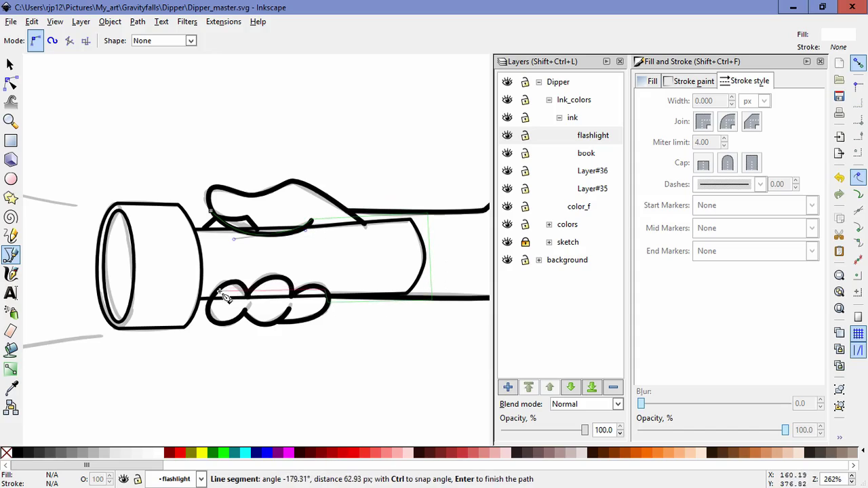
{"action": "left_click", "coordinate": [207, 310]}
{"action": "left_click", "coordinate": [180, 347]}
{"action": "left_click", "coordinate": [92, 336]}
{"action": "left_click", "coordinate": [76, 262]}
{"action": "left_click", "coordinate": [189, 168]}
{"action": "left_click", "coordinate": [210, 212]}
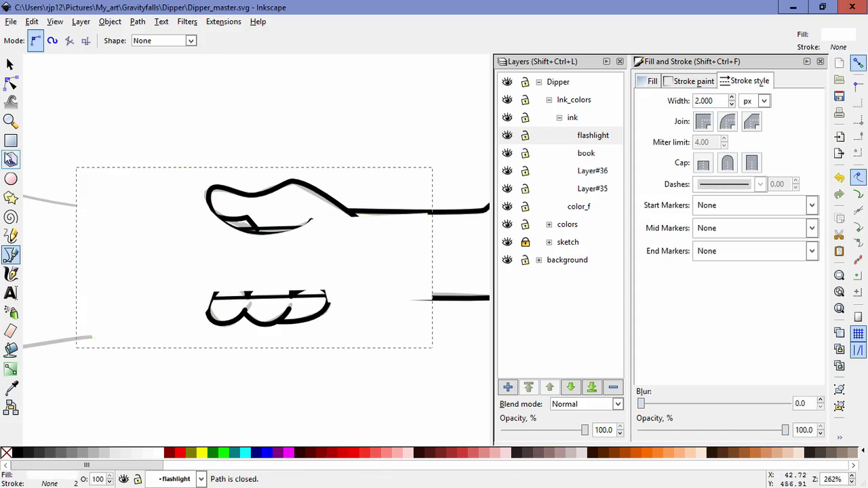
Step: Mask the flashlight group with the closed white shape
{"action": "left_click", "coordinate": [10, 83]}
{"action": "left_click", "coordinate": [10, 64]}
{"action": "left_click", "coordinate": [244, 217], "text": "shift"}
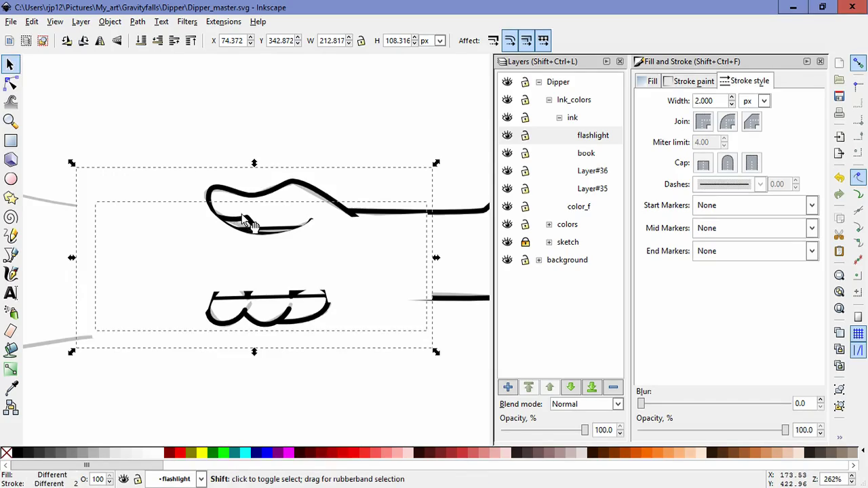
{"action": "left_click", "coordinate": [108, 22]}
{"action": "mouse_move", "coordinate": [251, 120]}
{"action": "left_click", "coordinate": [278, 119]}
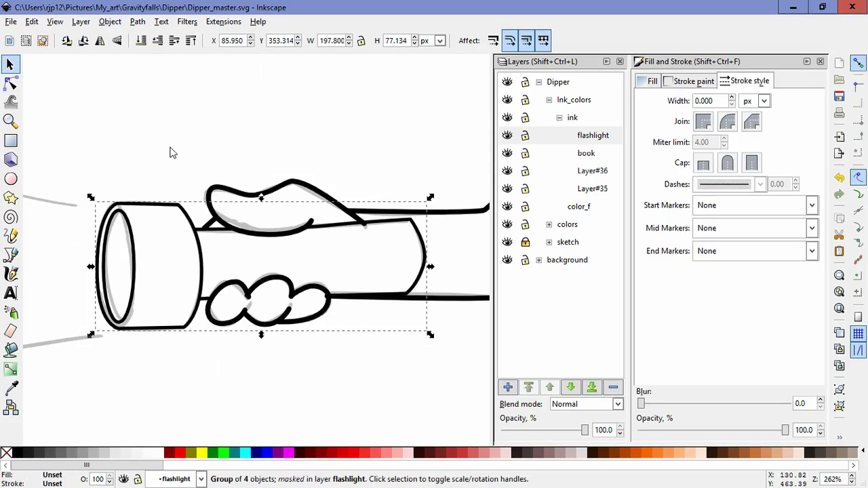
Step: Adjust the mask node beside the lower fingers and the lower arm line's end node to meet the finger outline
{"action": "left_click", "coordinate": [11, 82]}
{"action": "left_click_drag", "start_coordinate": [328, 306], "coordinate": [328, 304]}
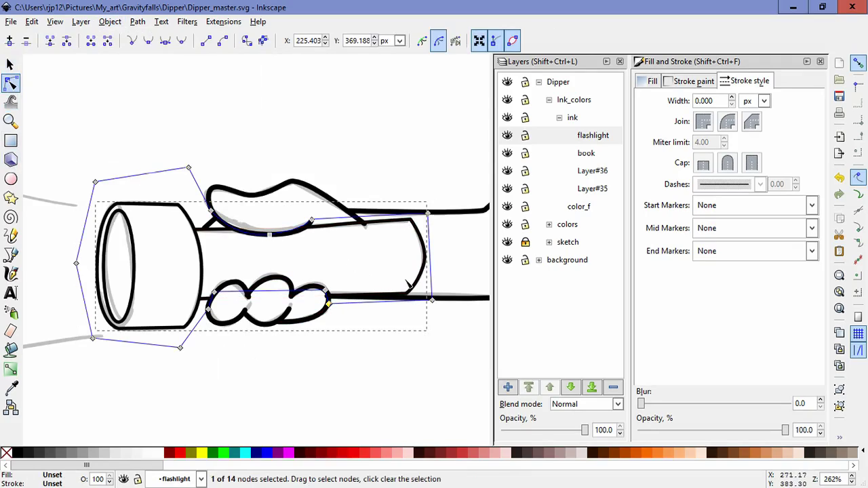
{"action": "left_click", "coordinate": [461, 299]}
{"action": "left_click_drag", "start_coordinate": [329, 299], "coordinate": [331, 300]}
{"action": "left_click", "coordinate": [370, 358]}
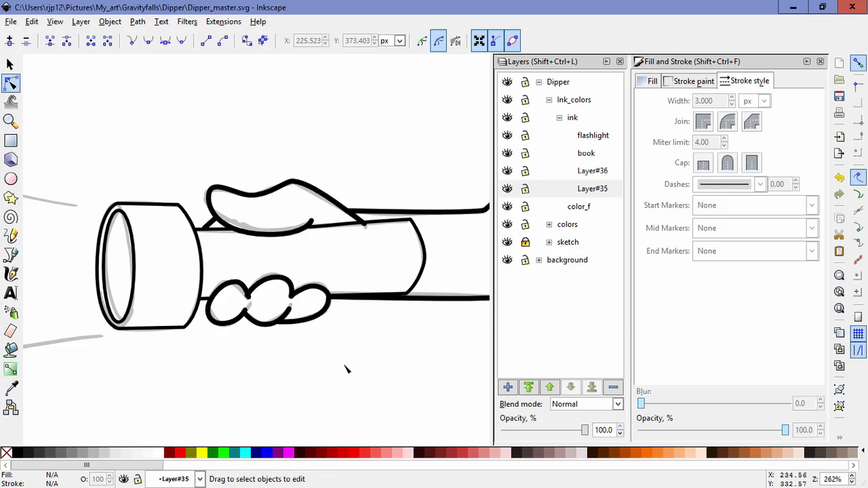
Step: Draw a closed white shape around the upper hand outline, running along the flashlight's top edge at the outline's wrist end
{"action": "left_click", "coordinate": [345, 210]}
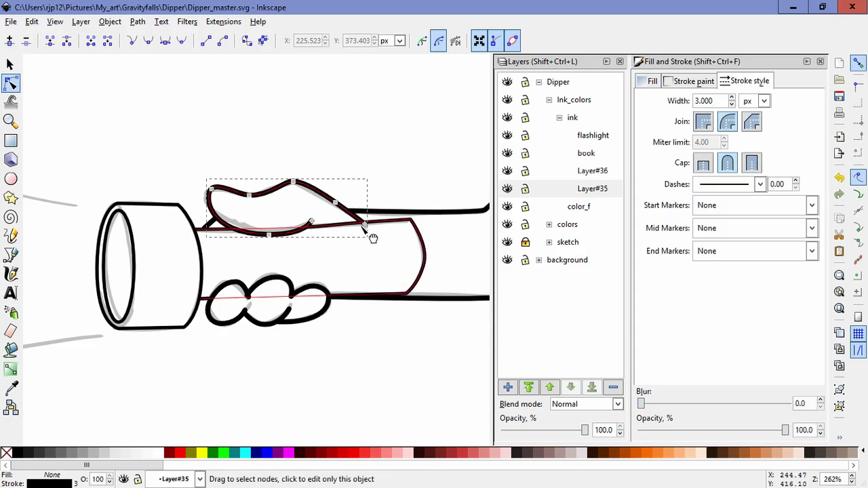
{"action": "scroll", "coordinate": [365, 224], "scroll_direction": "up", "scroll_amount": 3}
{"action": "scroll", "coordinate": [383, 242], "scroll_direction": "up", "scroll_amount": 2}
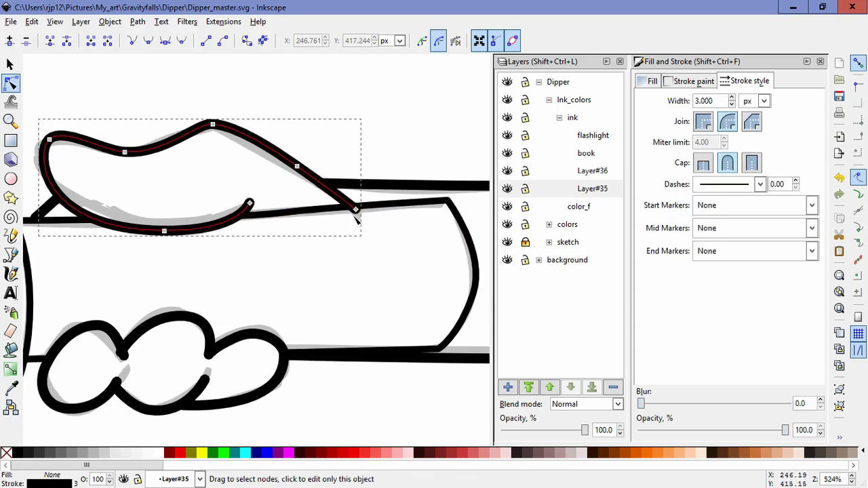
{"action": "left_click_drag", "start_coordinate": [356, 205], "coordinate": [357, 211]}
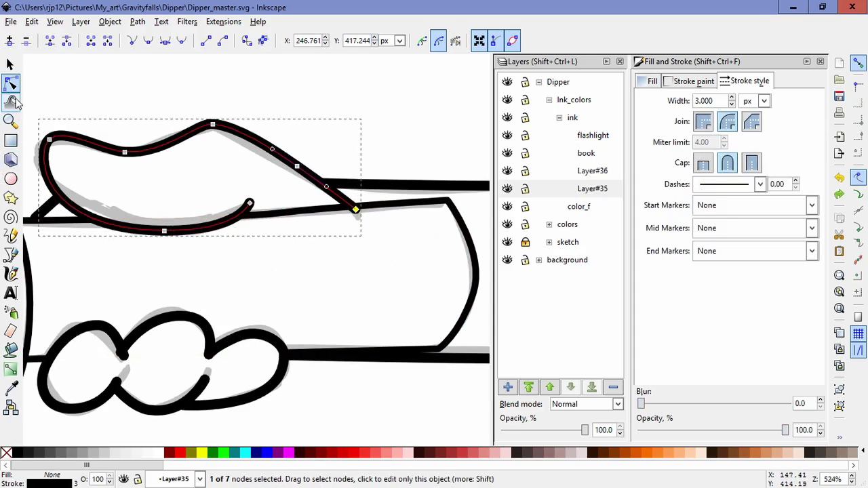
{"action": "left_click", "coordinate": [11, 255]}
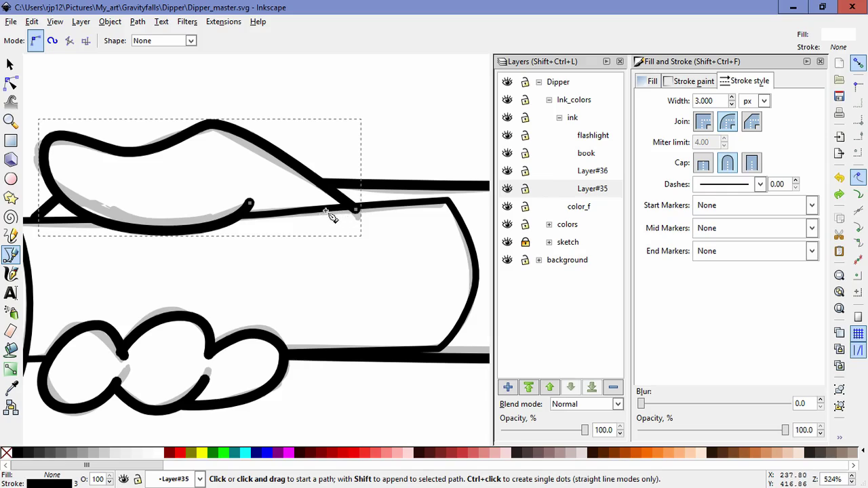
{"action": "left_click", "coordinate": [381, 203]}
{"action": "left_click", "coordinate": [197, 262]}
{"action": "left_click", "coordinate": [86, 247]}
{"action": "left_click", "coordinate": [25, 103]}
{"action": "left_click", "coordinate": [216, 76]}
{"action": "left_click", "coordinate": [382, 204]}
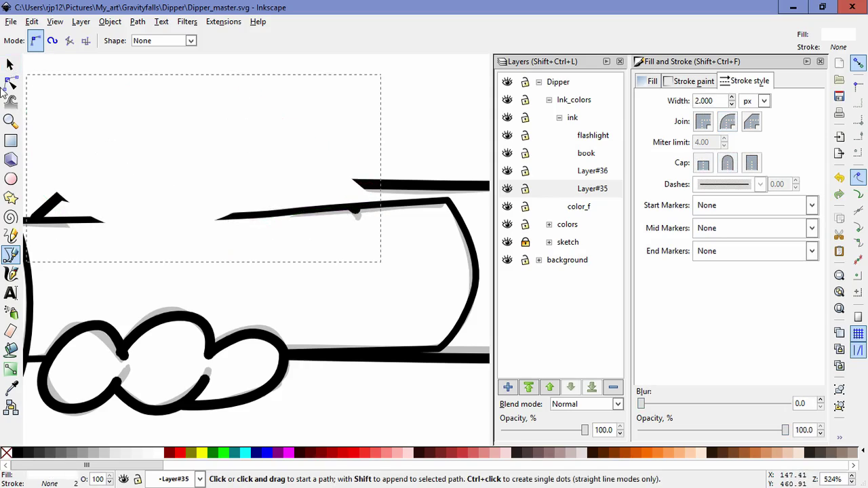
Step: Mask the upper hand outline with the white shape to trim its end at the flashlight's top edge
{"action": "left_click", "coordinate": [10, 83]}
{"action": "left_click", "coordinate": [357, 214], "text": "shift"}
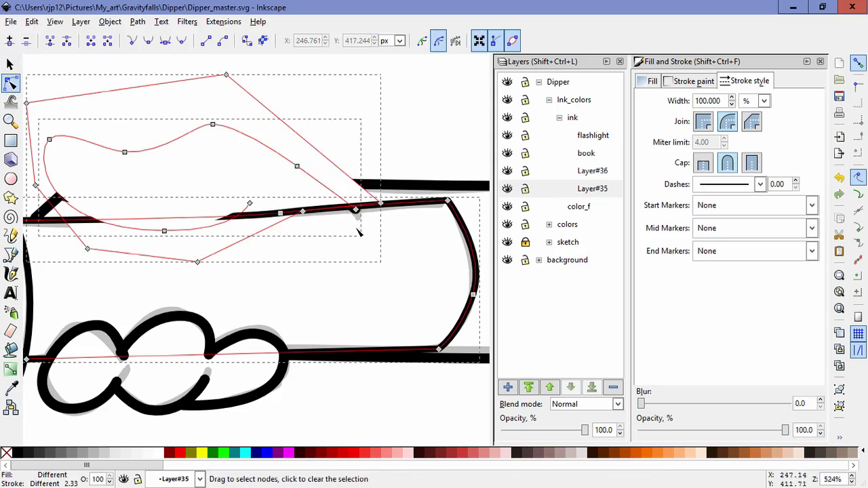
{"action": "left_click", "coordinate": [360, 240]}
{"action": "left_click", "coordinate": [357, 211]}
{"action": "left_click", "coordinate": [352, 186], "text": "shift"}
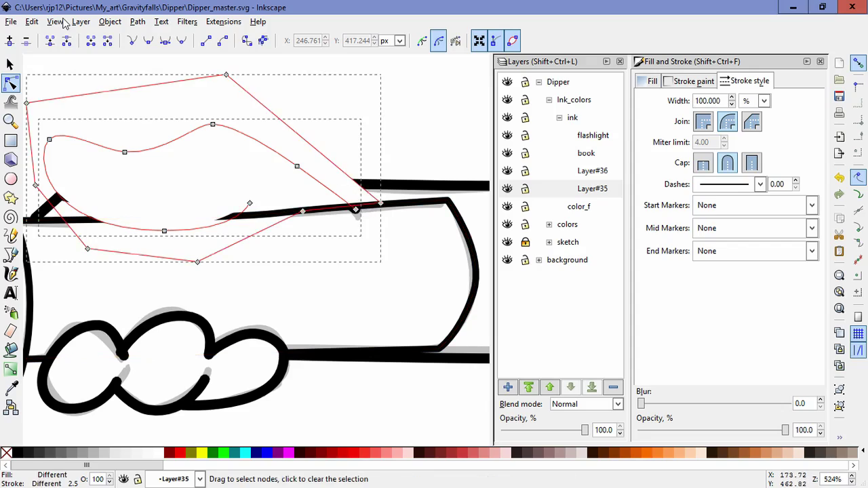
{"action": "left_click", "coordinate": [110, 21]}
{"action": "mouse_move", "coordinate": [122, 118]}
{"action": "left_click", "coordinate": [281, 119]}
{"action": "left_click", "coordinate": [345, 290]}
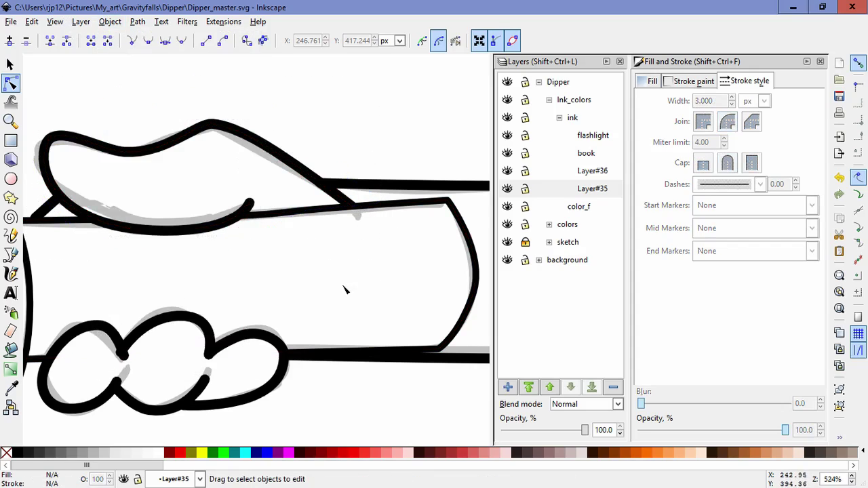
Step: Hide the sketch layer to leave only the character's ink lines showing
{"action": "scroll", "coordinate": [344, 290], "scroll_direction": "down", "scroll_amount": 2}
{"action": "scroll", "coordinate": [345, 290], "scroll_direction": "down", "scroll_amount": 1}
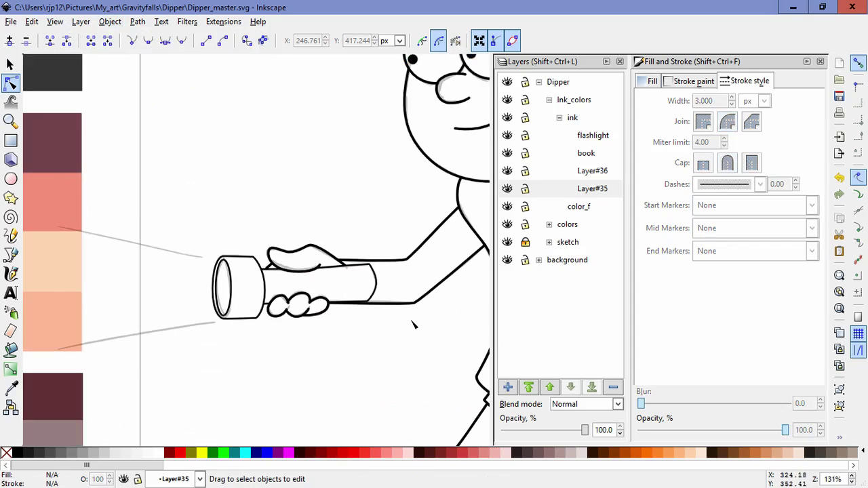
{"action": "left_click_drag", "start_coordinate": [414, 325], "coordinate": [286, 331]}
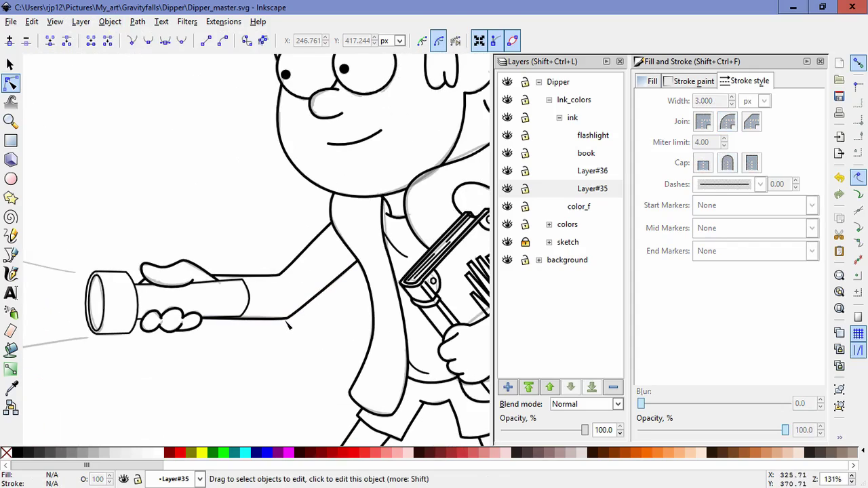
{"action": "scroll", "coordinate": [328, 344], "scroll_direction": "down", "scroll_amount": 1}
{"action": "left_click_drag", "start_coordinate": [360, 339], "coordinate": [260, 346]}
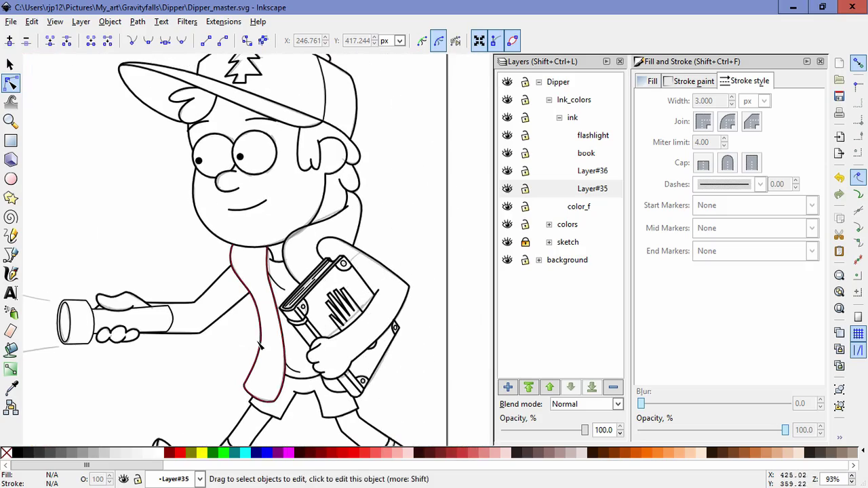
{"action": "scroll", "coordinate": [422, 336], "scroll_direction": "down", "scroll_amount": 1}
{"action": "left_click_drag", "start_coordinate": [422, 336], "coordinate": [403, 323]}
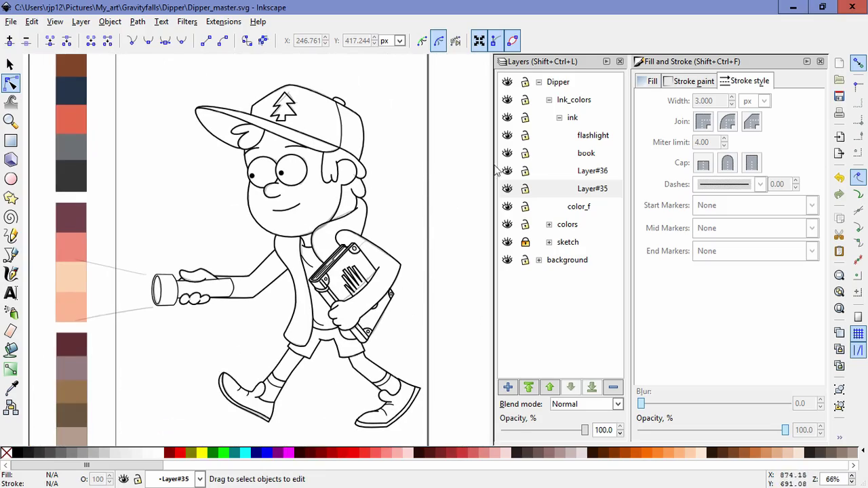
{"action": "left_click", "coordinate": [560, 118]}
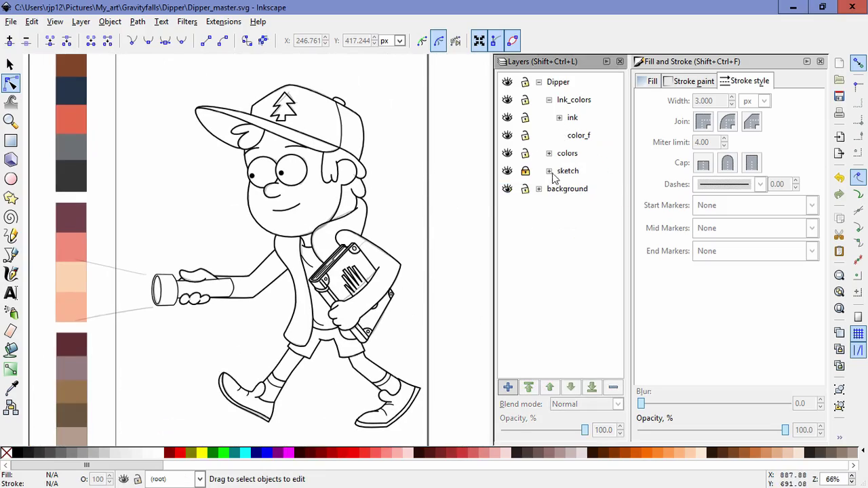
{"action": "left_click", "coordinate": [508, 170]}
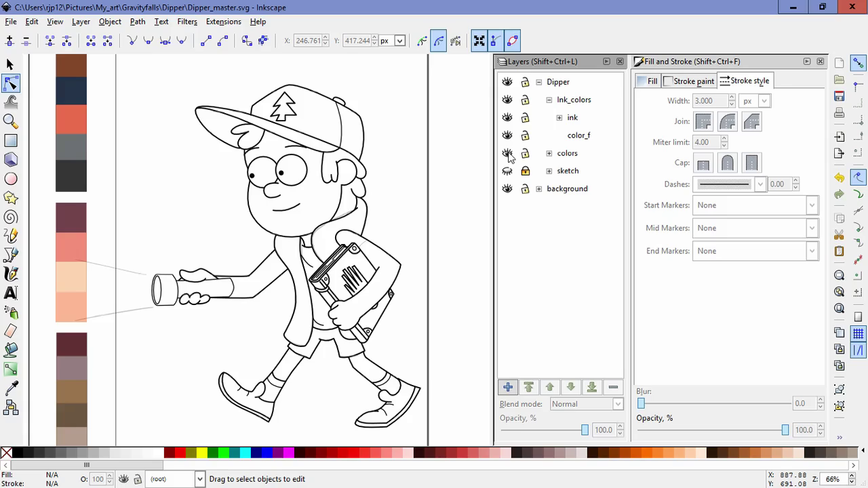
{"action": "left_click", "coordinate": [507, 154]}
{"action": "left_click", "coordinate": [507, 154]}
Step: Add a new layer above the flashlight layer, keeping the suggested layer name
{"action": "left_click", "coordinate": [559, 119]}
{"action": "left_click", "coordinate": [581, 137]}
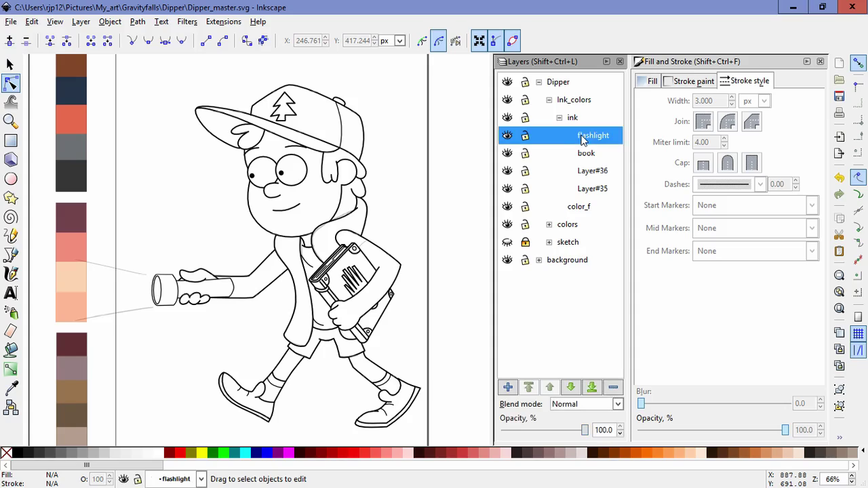
{"action": "left_click", "coordinate": [508, 388]}
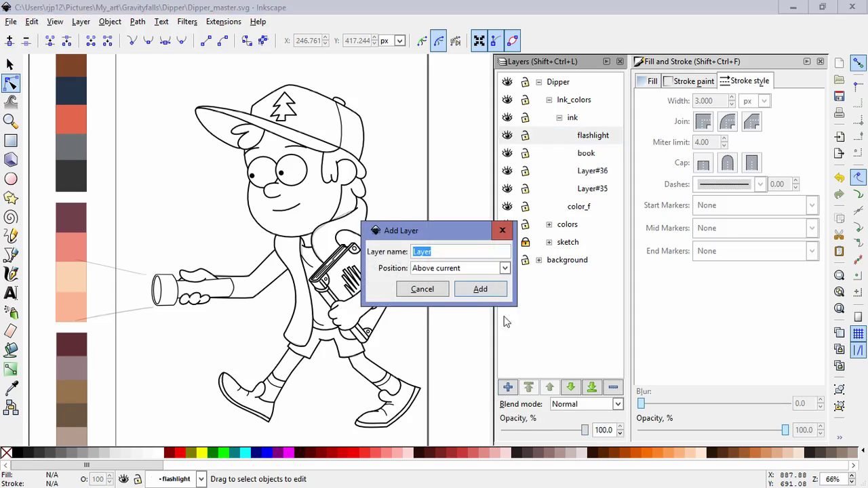
{"action": "left_click", "coordinate": [480, 289]}
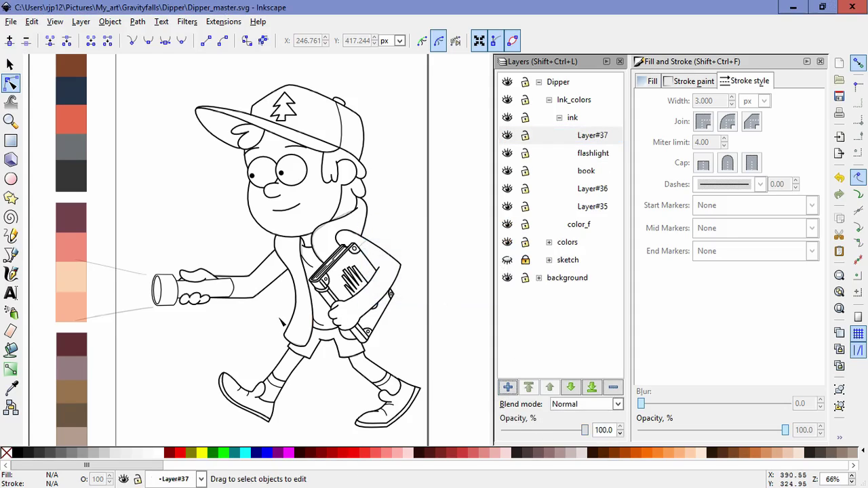
Step: Draw a closed four-sided light beam shape from the flashlight's lens outward, following the two faint guide lines
{"action": "left_click", "coordinate": [10, 256]}
{"action": "scroll", "coordinate": [202, 321], "scroll_direction": "up", "scroll_amount": 3}
{"action": "key", "text": "space"}
{"action": "left_click_drag", "start_coordinate": [104, 305], "coordinate": [403, 361]}
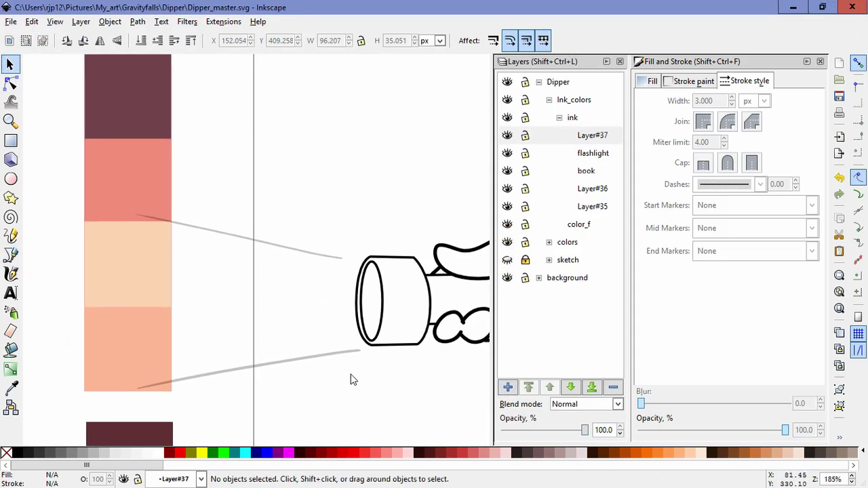
{"action": "left_click", "coordinate": [10, 255]}
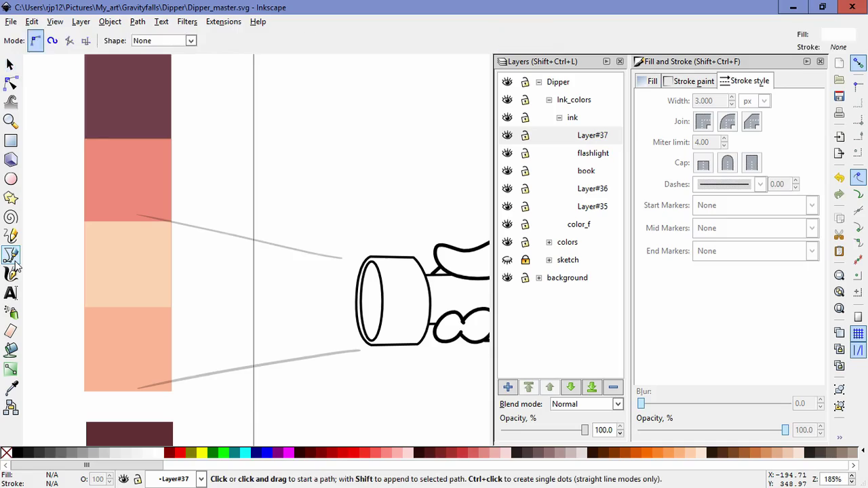
{"action": "left_click", "coordinate": [372, 341]}
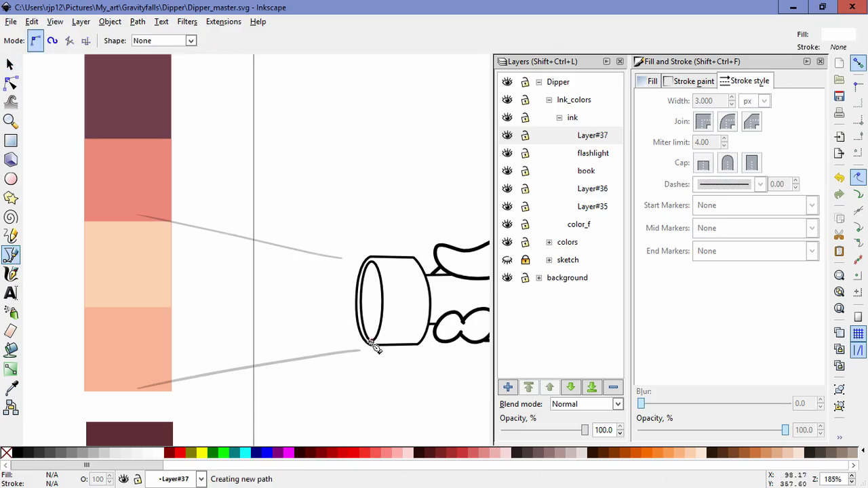
{"action": "left_click", "coordinate": [138, 214]}
{"action": "left_click", "coordinate": [372, 262]}
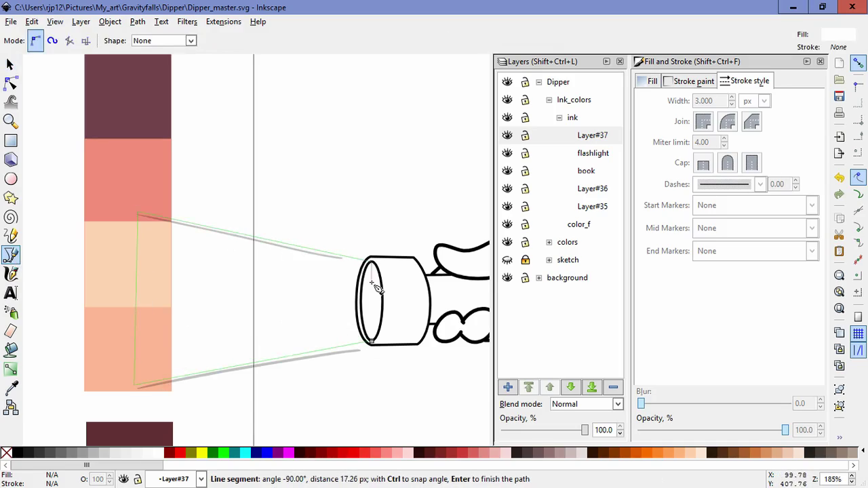
{"action": "left_click", "coordinate": [373, 344]}
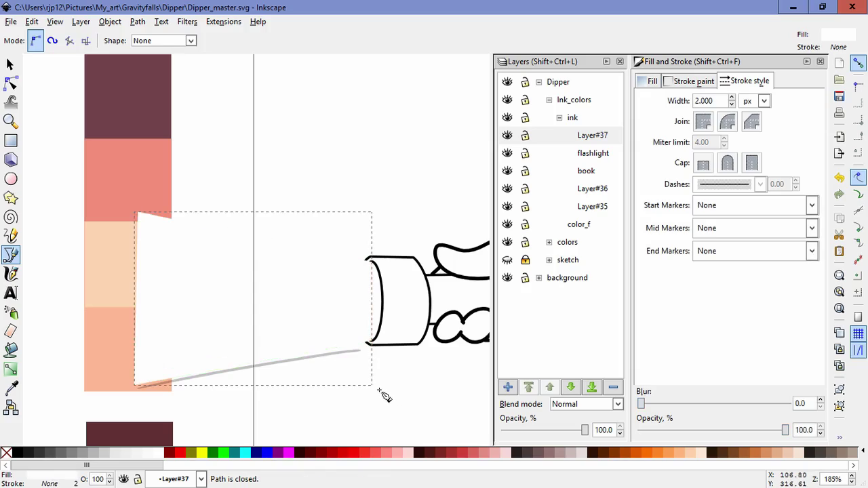
Step: Set the light beam layer's opacity to 50%
{"action": "left_click", "coordinate": [600, 431]}
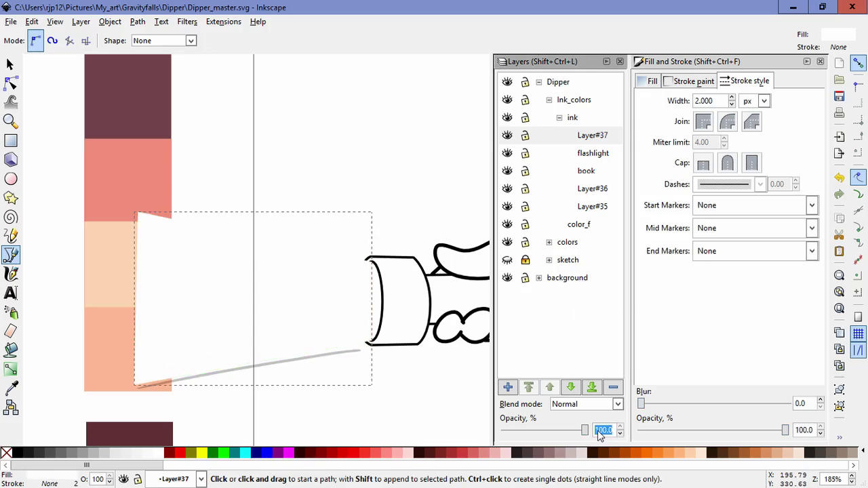
{"action": "type", "text": "50"}
{"action": "key", "text": "Return"}
Step: Change the light beam's fill to yellow with hue 42, saturation 255 and lightness 172
{"action": "left_click", "coordinate": [650, 81]}
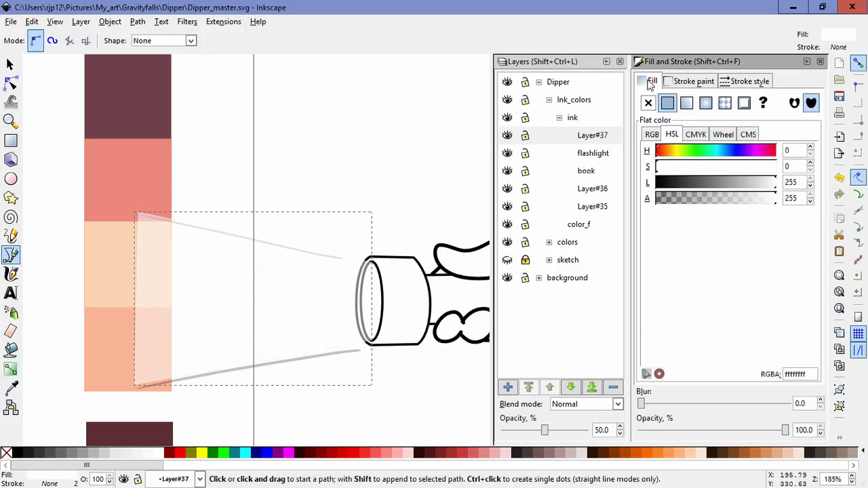
{"action": "left_click", "coordinate": [676, 150]}
{"action": "left_click_drag", "start_coordinate": [678, 167], "coordinate": [738, 181]}
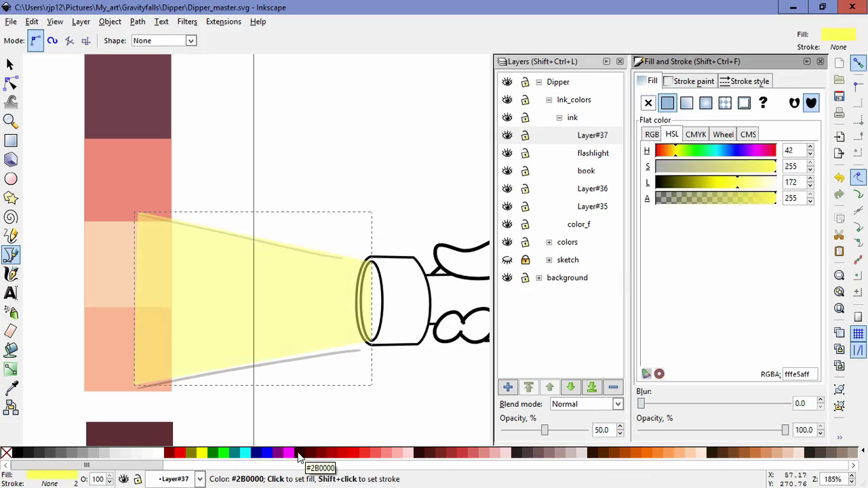
{"action": "left_click", "coordinate": [10, 64]}
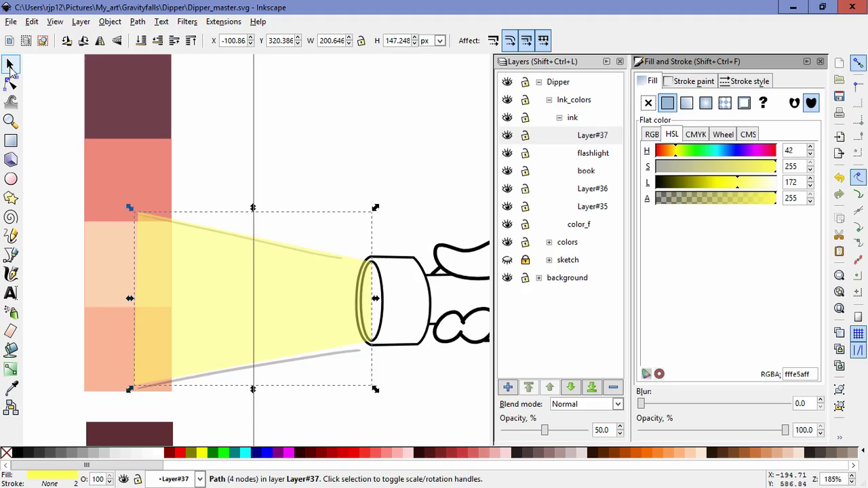
Step: Hide the colors layer and the light beam layer, Layer#37
{"action": "left_click", "coordinate": [507, 245]}
{"action": "left_click", "coordinate": [423, 227]}
{"action": "scroll", "coordinate": [434, 221], "scroll_direction": "down", "scroll_amount": 6}
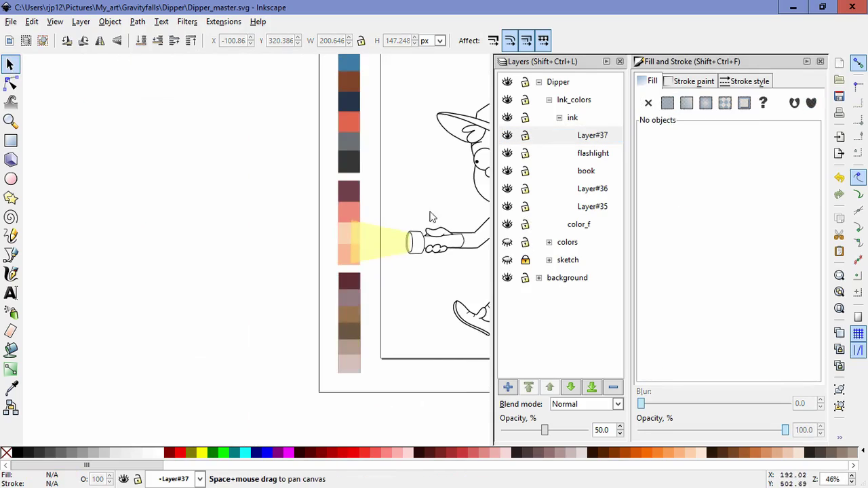
{"action": "left_click", "coordinate": [508, 136]}
{"action": "left_click_drag", "start_coordinate": [401, 322], "coordinate": [402, 313]}
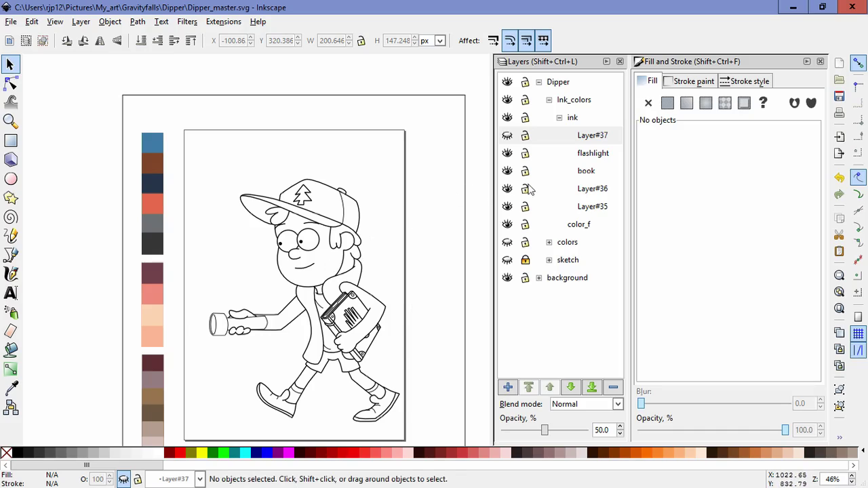
Step: Collapse the ink group and add a new sublayer inside color_f, keeping the suggested layer name
{"action": "left_click", "coordinate": [559, 117]}
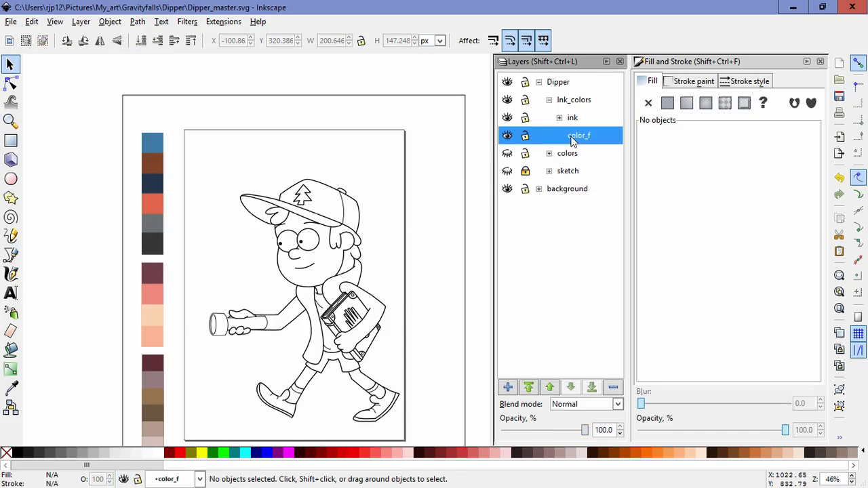
{"action": "key", "text": "shift+ctrl+n"}
{"action": "left_click", "coordinate": [481, 273]}
{"action": "left_click", "coordinate": [485, 290]}
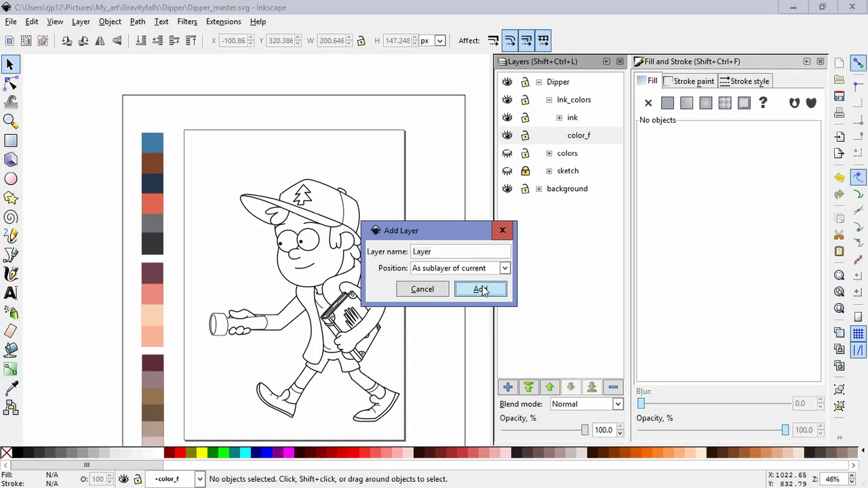
{"action": "left_click", "coordinate": [482, 289]}
{"action": "left_click", "coordinate": [237, 356]}
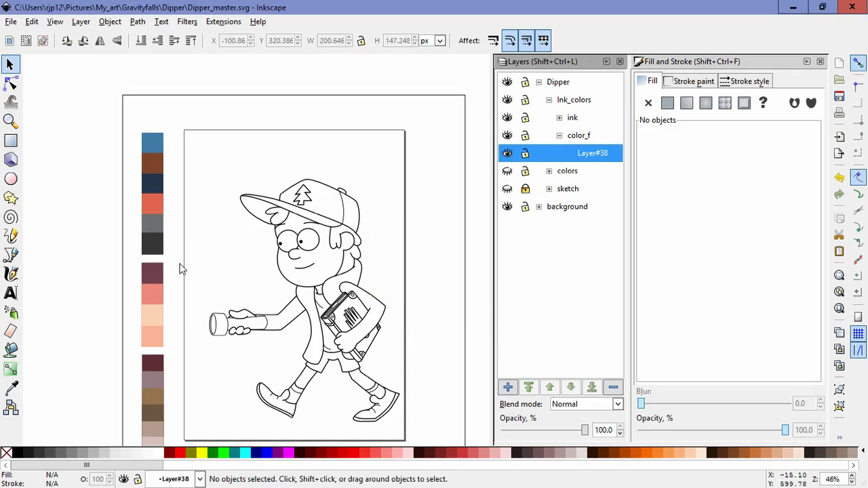
Step: Pick the blue palette swatch as the fill colour for the Paint Bucket tool
{"action": "key", "text": "d"}
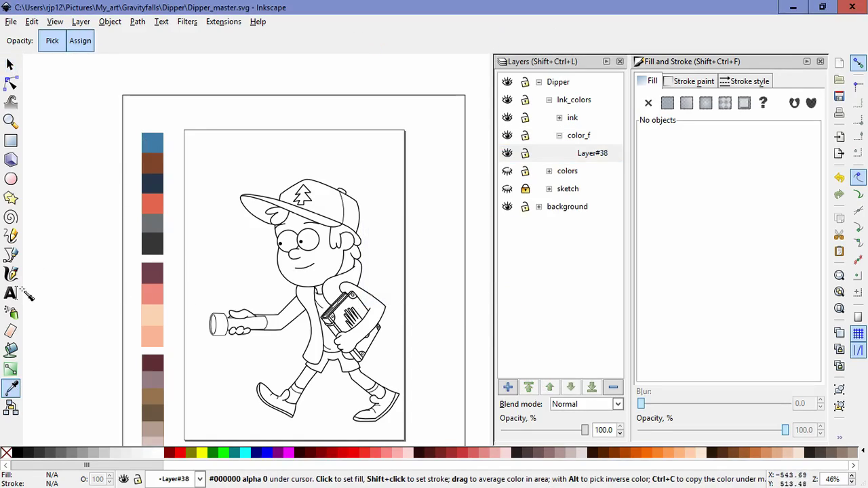
{"action": "left_click", "coordinate": [11, 350]}
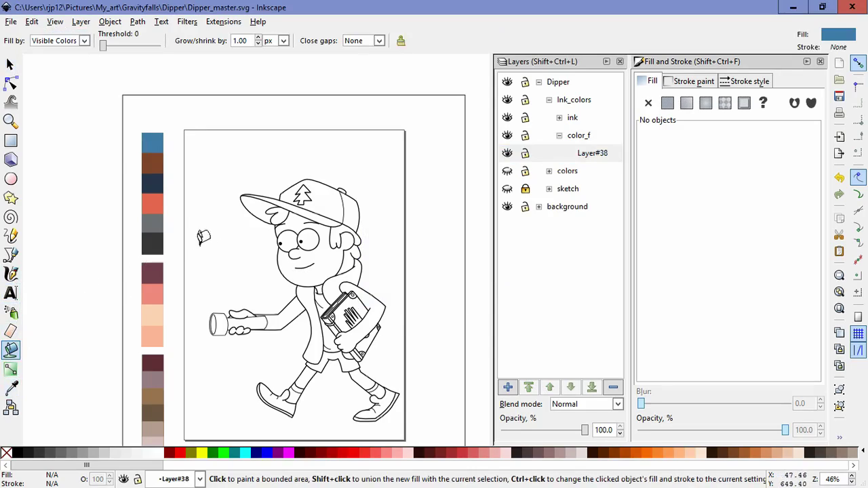
Step: Try bucket-filling the cap's front panel and tree emblem with blue at different zoom levels, undoing each fill
{"action": "left_click", "coordinate": [331, 202]}
{"action": "key", "text": "ctrl+z"}
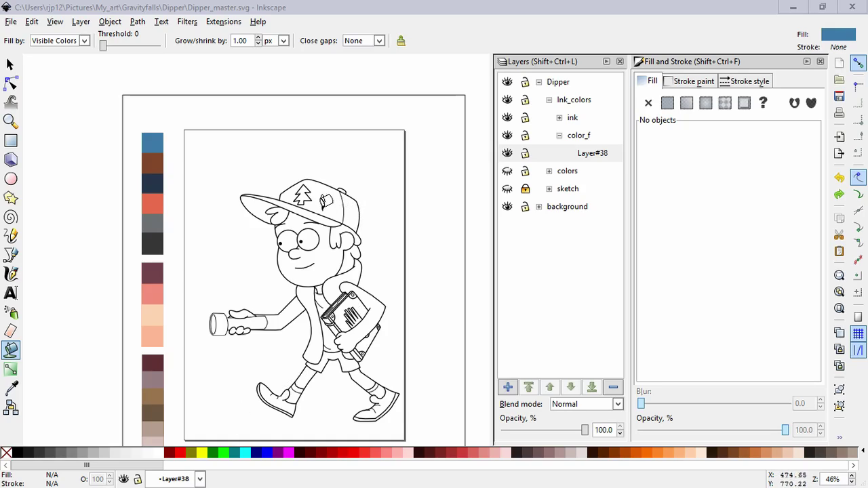
{"action": "left_click", "coordinate": [303, 191]}
{"action": "key", "text": "Escape"}
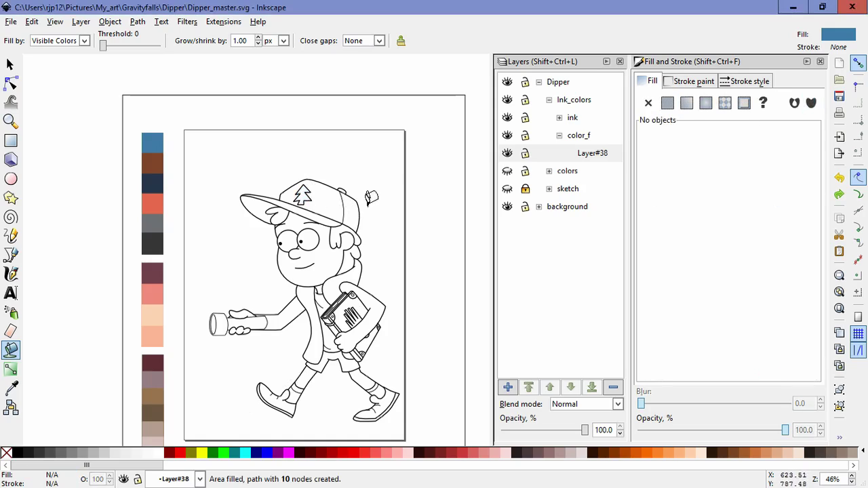
{"action": "scroll", "coordinate": [305, 190], "scroll_direction": "up", "scroll_amount": 10}
{"action": "scroll", "coordinate": [305, 189], "scroll_direction": "down", "scroll_amount": 10}
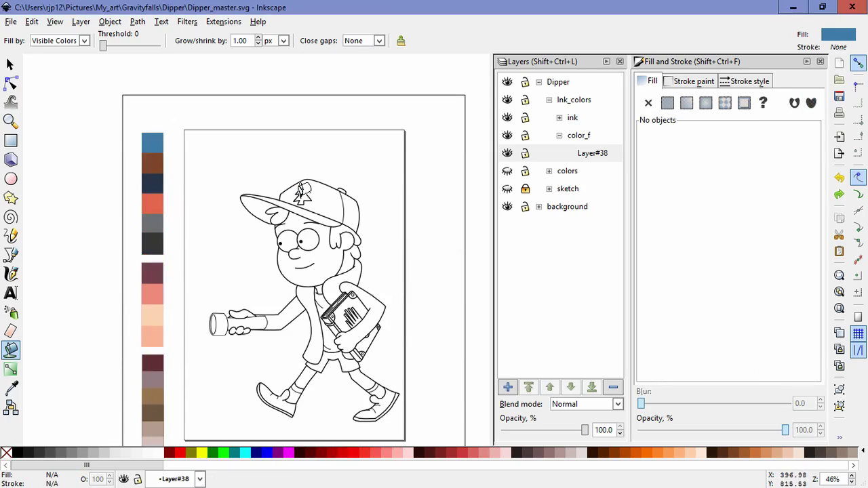
{"action": "scroll", "coordinate": [302, 188], "scroll_direction": "up", "scroll_amount": 5}
{"action": "left_click", "coordinate": [314, 185]}
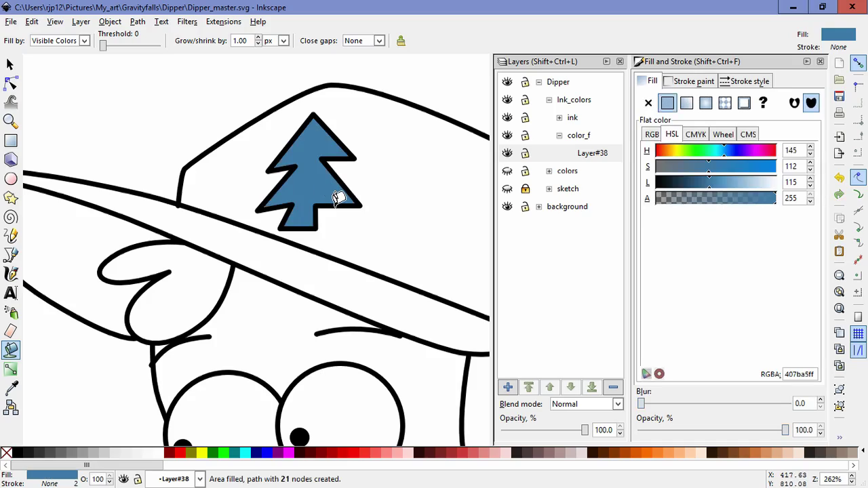
{"action": "key", "text": "ctrl+z"}
{"action": "left_click", "coordinate": [300, 202]}
{"action": "key", "text": "ctrl+z"}
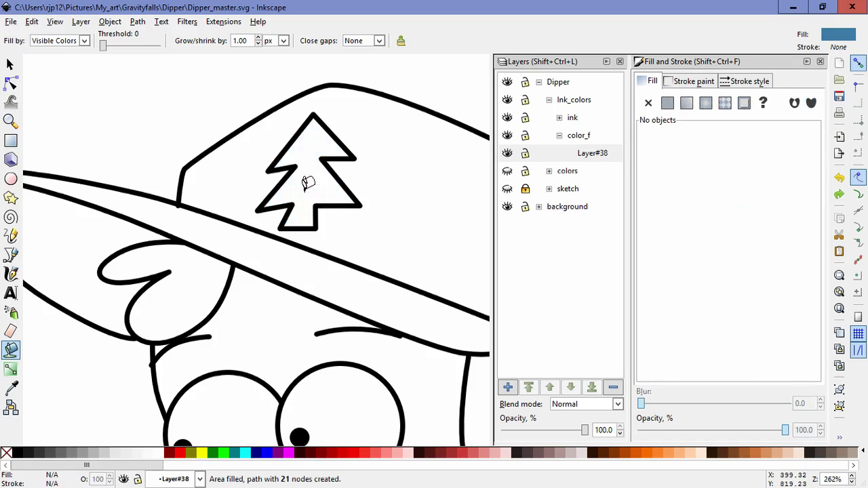
Step: Bucket-fill the tree emblem on the cap with blue at a closer zoom
{"action": "scroll", "coordinate": [305, 188], "scroll_direction": "up", "scroll_amount": 3}
{"action": "scroll", "coordinate": [310, 207], "scroll_direction": "up", "scroll_amount": 2}
{"action": "left_click", "coordinate": [299, 237]}
{"action": "scroll", "coordinate": [299, 241], "scroll_direction": "down", "scroll_amount": 5}
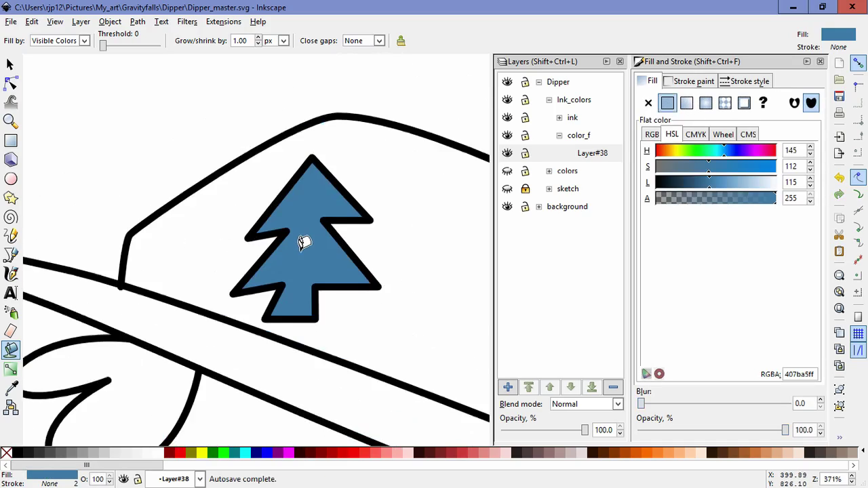
Step: Cut the tree emblem's black outline out of the ink artwork, leaving the blue fill
{"action": "left_click", "coordinate": [10, 65]}
{"action": "left_click", "coordinate": [327, 260]}
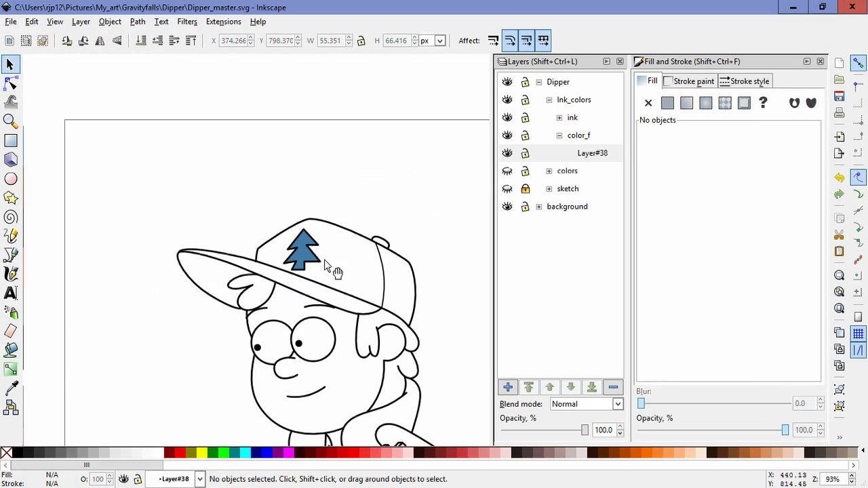
{"action": "left_click", "coordinate": [322, 263]}
{"action": "left_click", "coordinate": [343, 269]}
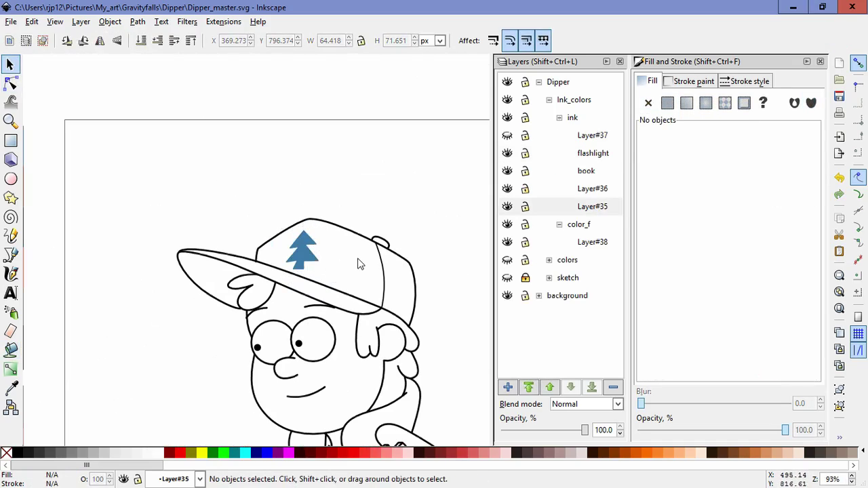
Step: Check which ink layer held the tree outline and add a new layer above Layer#35, keeping the suggested name
{"action": "left_click", "coordinate": [510, 206]}
{"action": "left_click", "coordinate": [509, 207]}
{"action": "left_click", "coordinate": [508, 388]}
{"action": "left_click", "coordinate": [479, 291]}
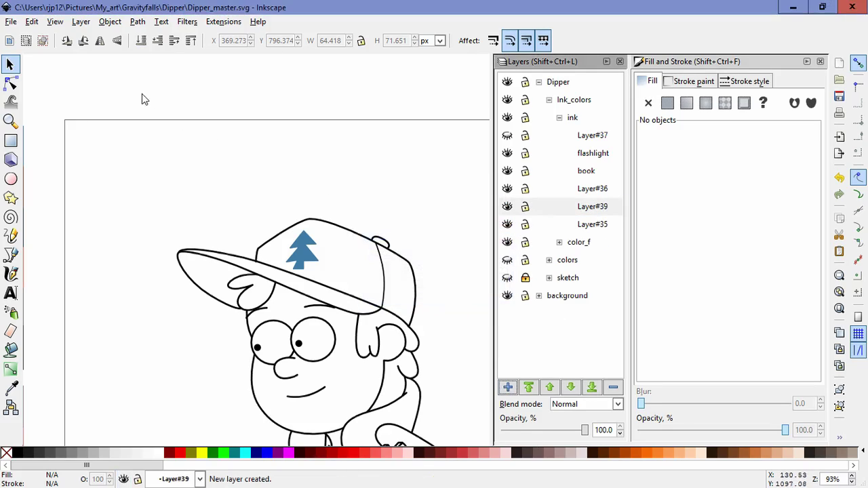
Step: Paste the tree outline in place on the new layer and hide that layer
{"action": "left_click", "coordinate": [32, 21]}
{"action": "left_click", "coordinate": [84, 134]}
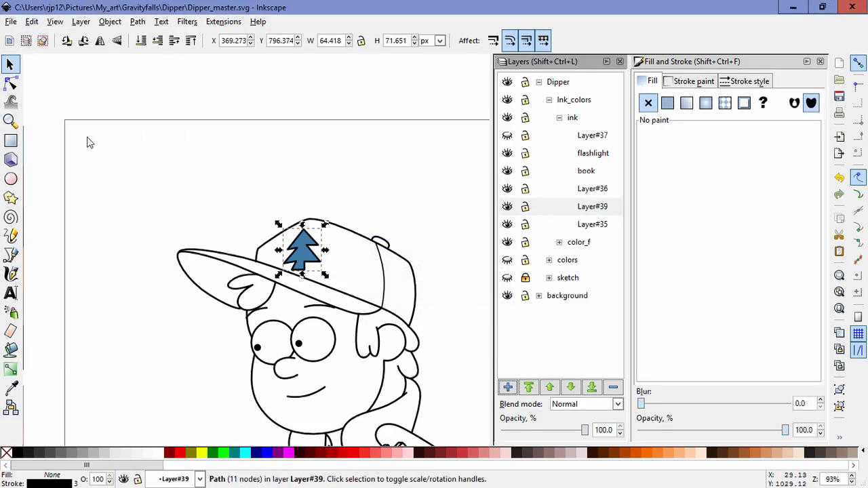
{"action": "left_click", "coordinate": [508, 208]}
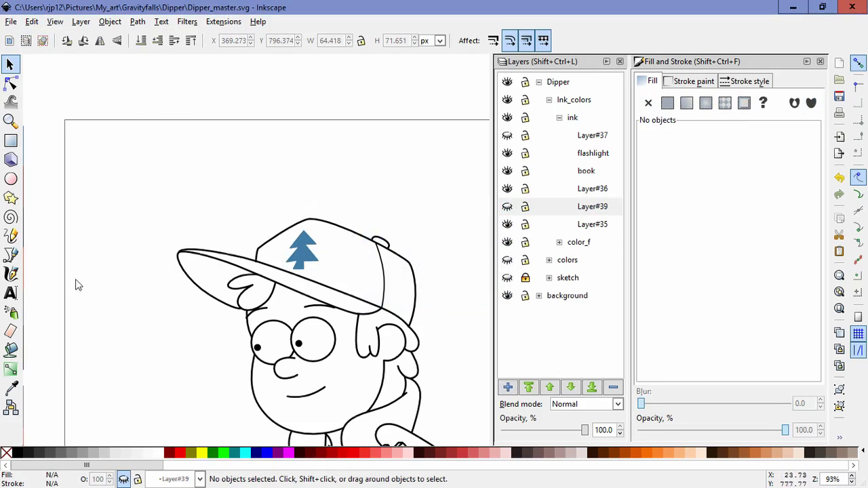
Step: Make the blue tree's layer current, then collapse and lock the ink group
{"action": "left_click", "coordinate": [312, 256]}
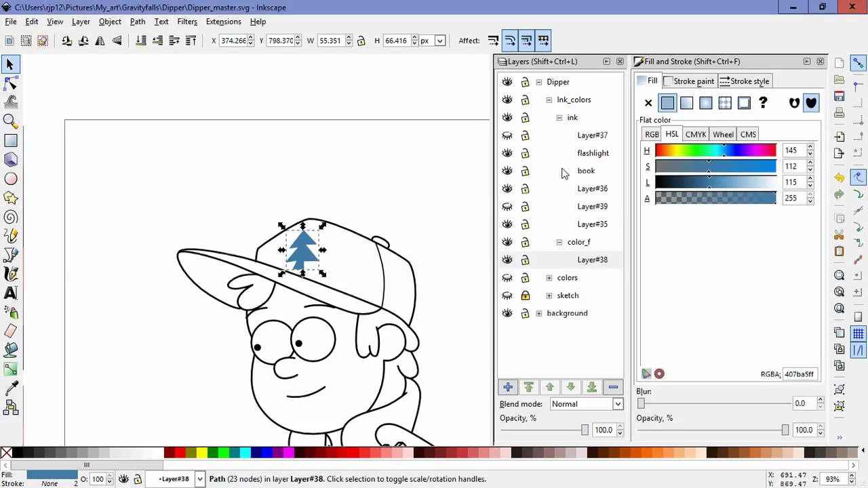
{"action": "left_click", "coordinate": [560, 118]}
{"action": "left_click", "coordinate": [66, 329]}
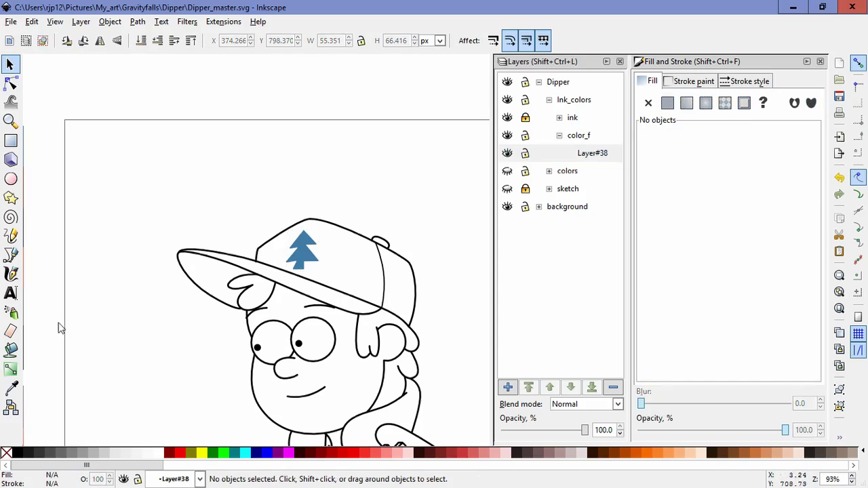
Step: Bucket-fill the cap's top button and back panel with blue
{"action": "left_click", "coordinate": [10, 350]}
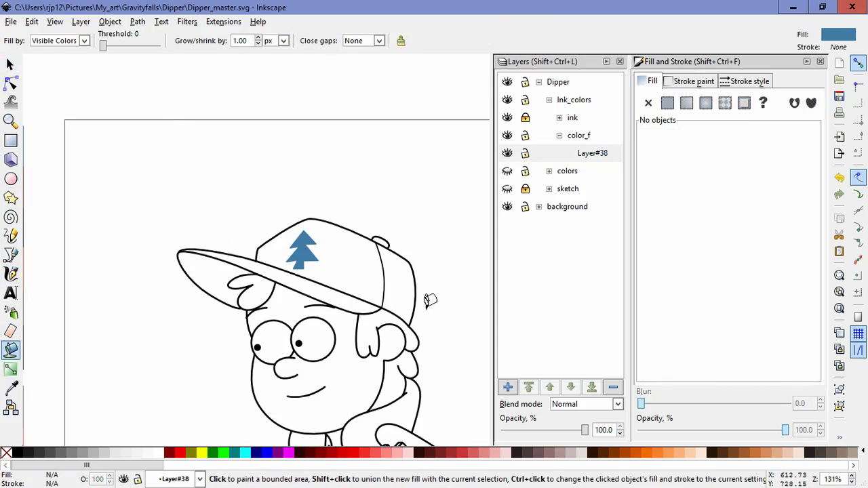
{"action": "scroll", "coordinate": [427, 302], "scroll_direction": "up", "scroll_amount": 2}
{"action": "left_click", "coordinate": [343, 179]}
{"action": "left_click", "coordinate": [371, 252]}
{"action": "left_click_drag", "start_coordinate": [338, 333], "coordinate": [418, 338]}
Step: Try bucket-filling the brim's upper strip and underside with blue, then undo both fills
{"action": "left_click", "coordinate": [335, 258]}
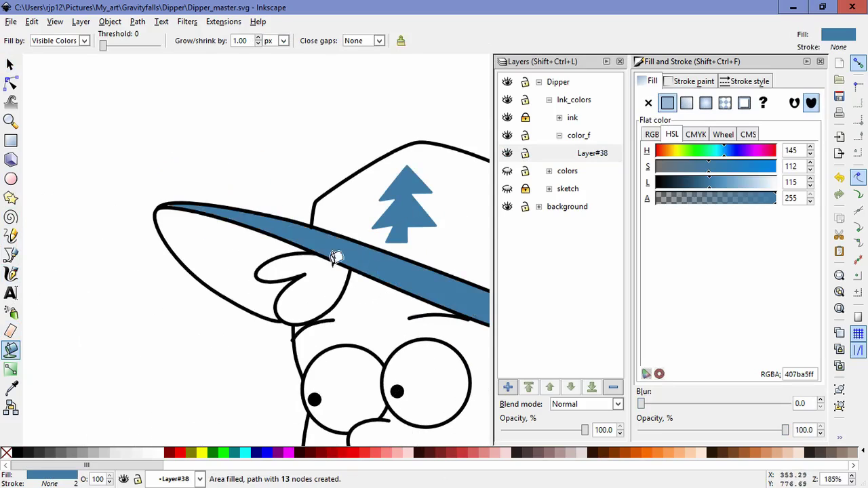
{"action": "left_click", "coordinate": [250, 260]}
{"action": "left_click_drag", "start_coordinate": [248, 252], "coordinate": [334, 326]}
{"action": "key", "text": "ctrl+z"}
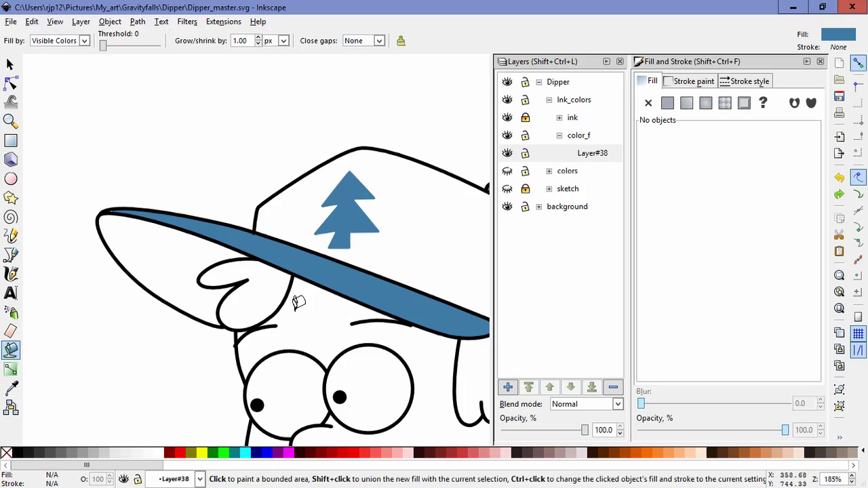
{"action": "key", "text": "ctrl+z"}
Step: Bucket-fill the underside of the cap's brim with blue at a closer zoom
{"action": "scroll", "coordinate": [179, 276], "scroll_direction": "up", "scroll_amount": 2}
{"action": "left_click", "coordinate": [181, 252]}
Step: Try bucket-filling the brim's upper strip with blue again, then undo that fill
{"action": "left_click", "coordinate": [387, 234]}
{"action": "scroll", "coordinate": [388, 238], "scroll_direction": "down", "scroll_amount": 2}
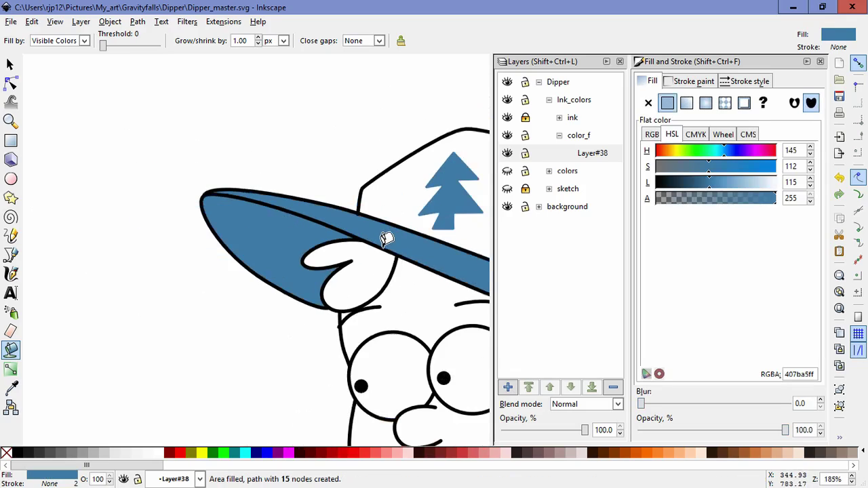
{"action": "left_click_drag", "start_coordinate": [484, 285], "coordinate": [213, 288]}
{"action": "key", "text": "ctrl+z"}
{"action": "left_click_drag", "start_coordinate": [224, 317], "coordinate": [451, 344]}
Step: Unlock the ink group and adjust the end node of the cap's front outline where it meets the brim
{"action": "left_click", "coordinate": [10, 83]}
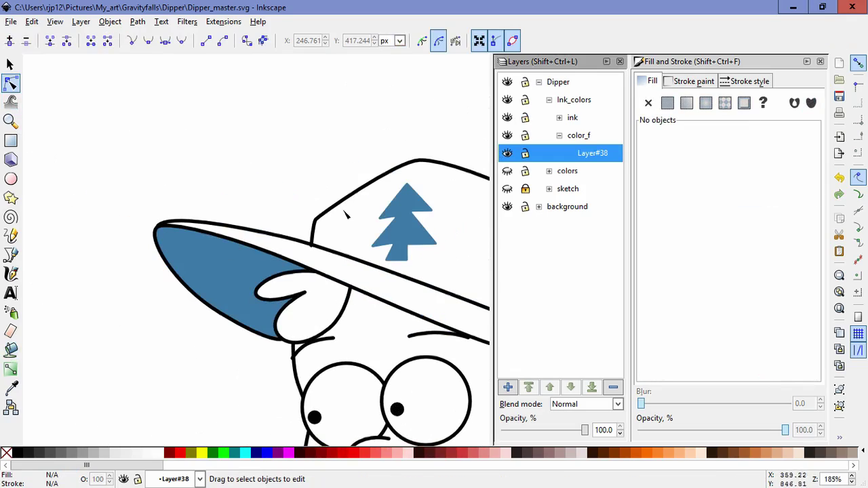
{"action": "left_click", "coordinate": [314, 234]}
{"action": "scroll", "coordinate": [319, 248], "scroll_direction": "up", "scroll_amount": 2}
{"action": "left_click_drag", "start_coordinate": [304, 251], "coordinate": [235, 321]}
{"action": "left_click", "coordinate": [364, 224]}
{"action": "scroll", "coordinate": [365, 223], "scroll_direction": "down", "scroll_amount": 5}
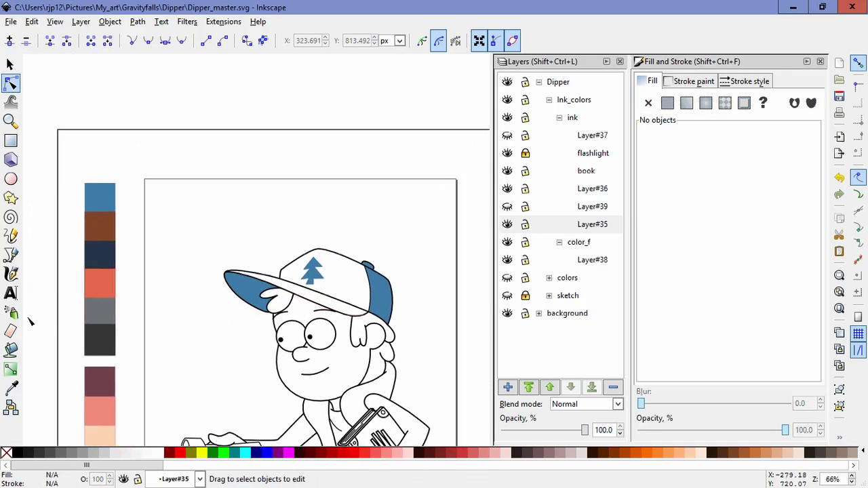
Step: Lock the ink group and bucket-fill the upper strip of the cap's brim with blue on Layer#38
{"action": "left_click", "coordinate": [10, 349]}
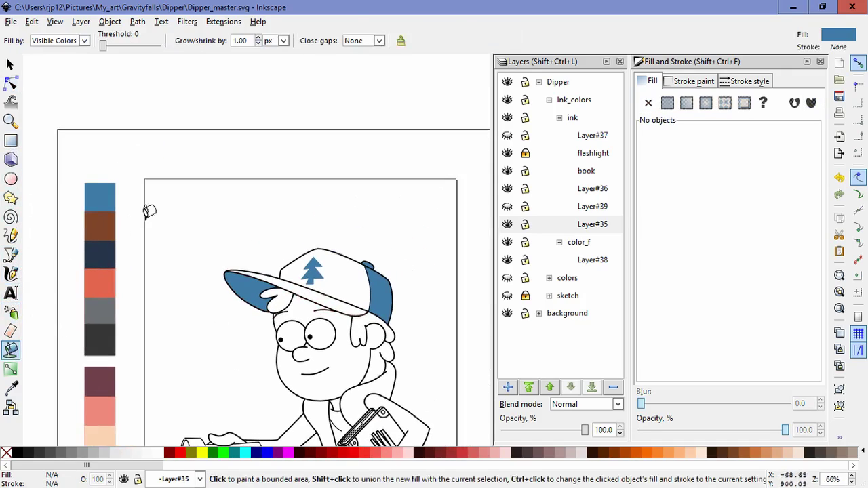
{"action": "scroll", "coordinate": [322, 294], "scroll_direction": "up", "scroll_amount": 3}
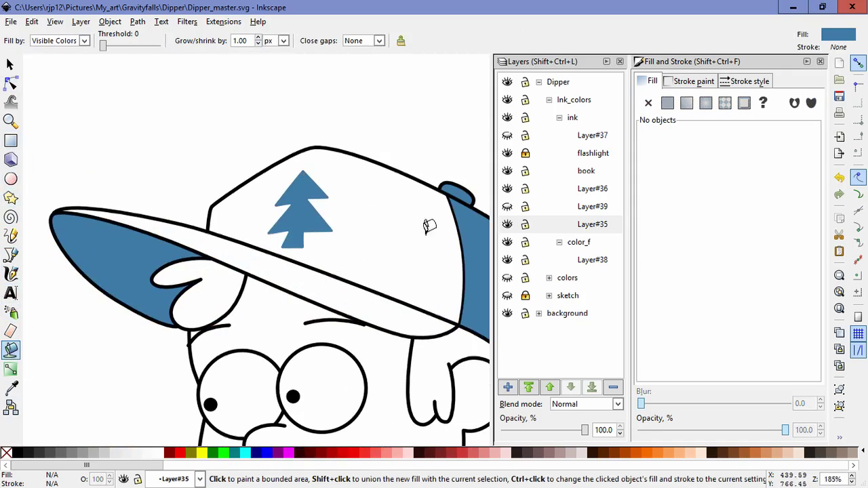
{"action": "left_click", "coordinate": [10, 64]}
{"action": "left_click", "coordinate": [522, 119]}
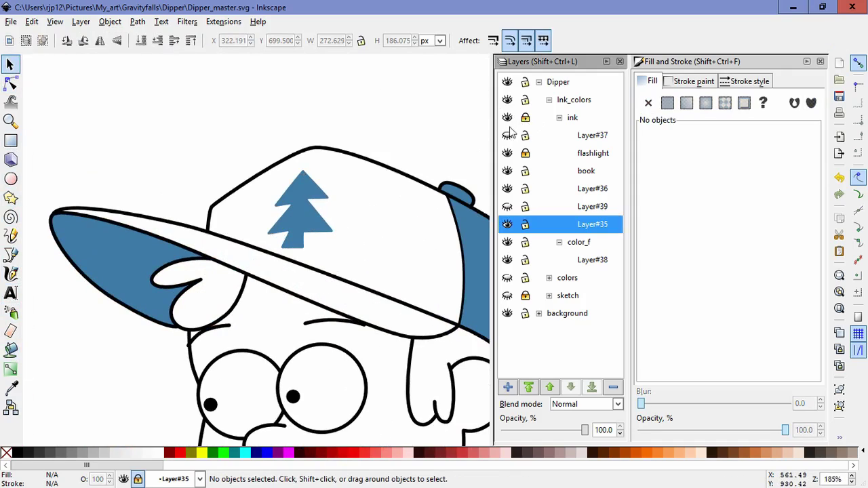
{"action": "left_click", "coordinate": [134, 273]}
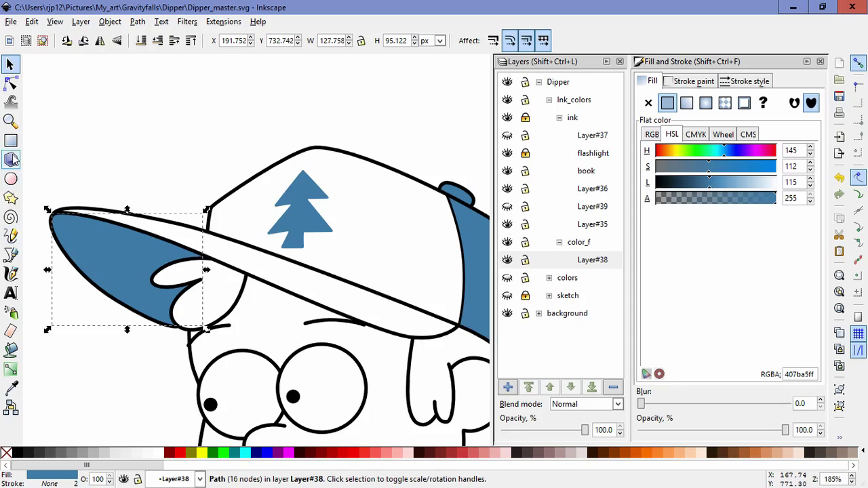
{"action": "left_click", "coordinate": [10, 350]}
{"action": "left_click", "coordinate": [251, 253]}
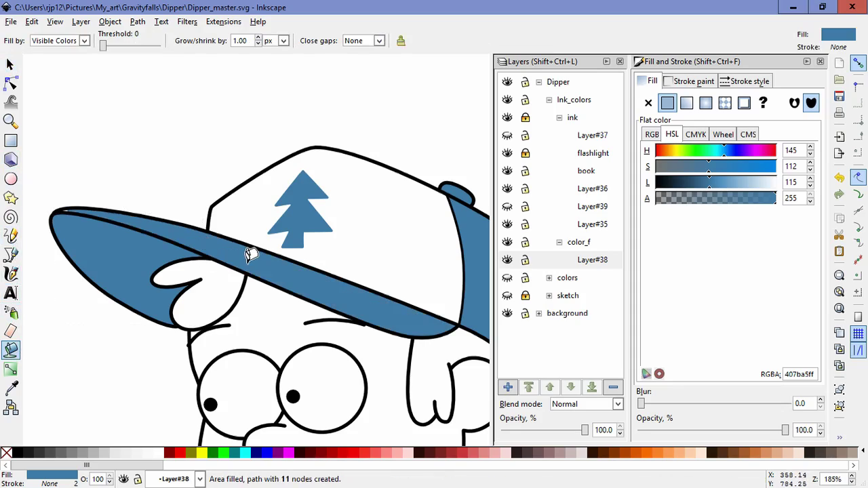
Step: Sample the brown palette swatch, undo the brim's recolouring, and bucket-fill the hair around and behind the ear with brown
{"action": "scroll", "coordinate": [333, 257], "scroll_direction": "down", "scroll_amount": 4}
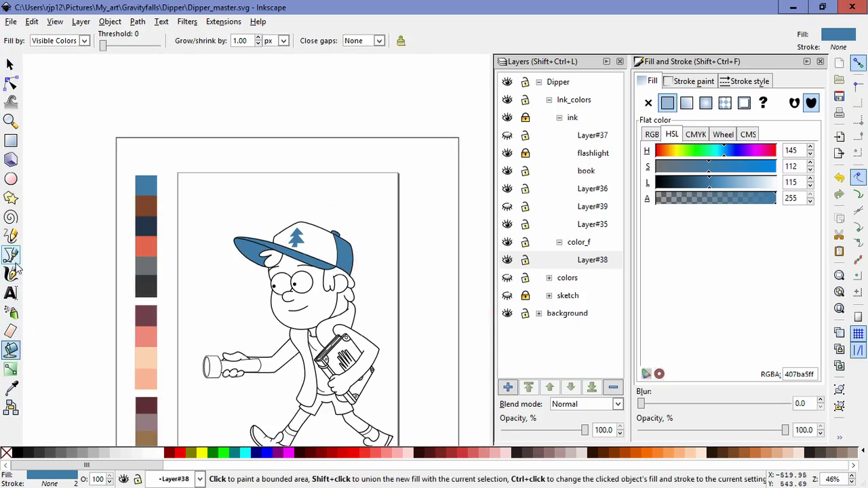
{"action": "left_click", "coordinate": [10, 387]}
{"action": "left_click", "coordinate": [140, 206]}
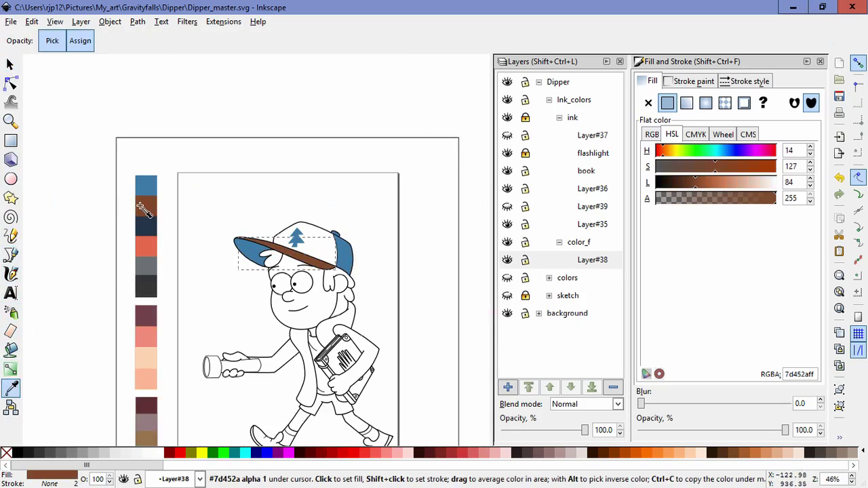
{"action": "key", "text": "ctrl+z"}
{"action": "left_click", "coordinate": [10, 350]}
{"action": "scroll", "coordinate": [332, 276], "scroll_direction": "up", "scroll_amount": 3}
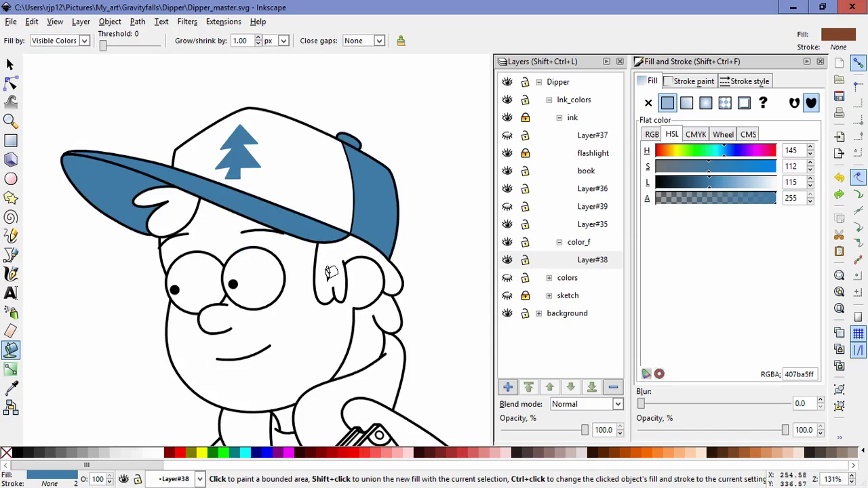
{"action": "scroll", "coordinate": [339, 257], "scroll_direction": "up", "scroll_amount": 1}
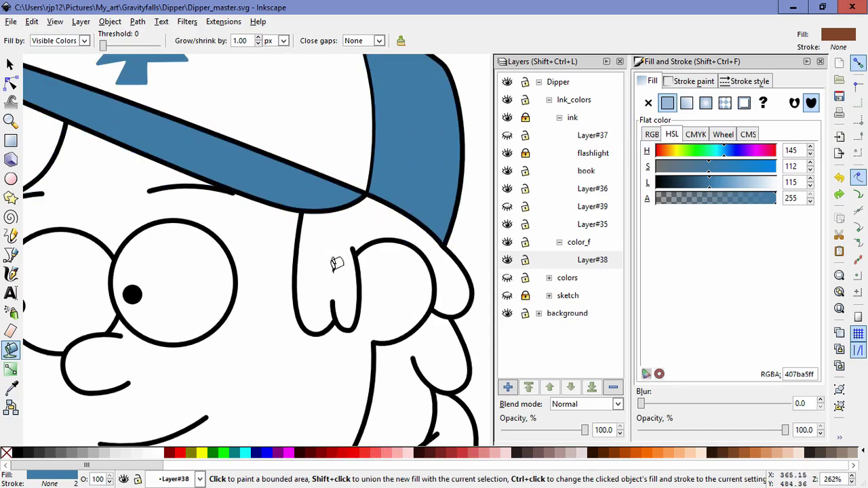
{"action": "left_click", "coordinate": [335, 258]}
{"action": "scroll", "coordinate": [375, 270], "scroll_direction": "up", "scroll_amount": 1}
{"action": "left_click", "coordinate": [367, 266]}
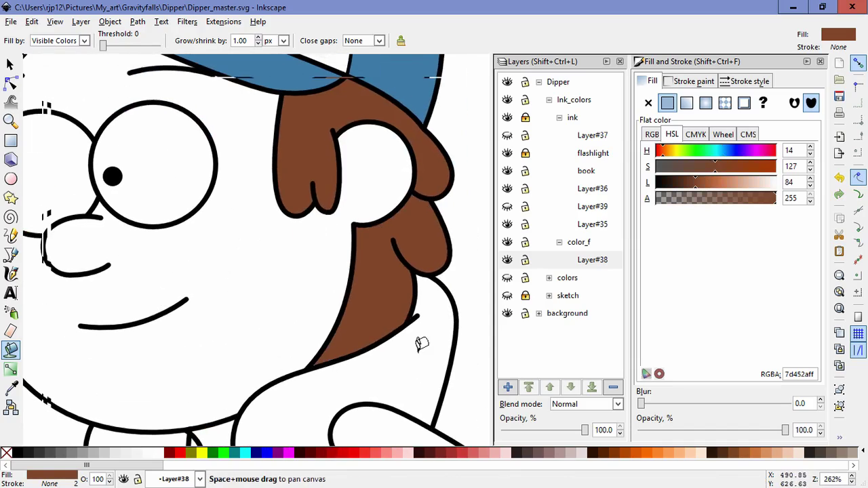
Step: Bucket-fill the front hair tuft under the cap's brim with brown
{"action": "scroll", "coordinate": [246, 231], "scroll_direction": "up", "scroll_amount": 8}
{"action": "scroll", "coordinate": [246, 230], "scroll_direction": "left", "scroll_amount": 12}
{"action": "left_click", "coordinate": [342, 242]}
{"action": "scroll", "coordinate": [409, 307], "scroll_direction": "down", "scroll_amount": 4}
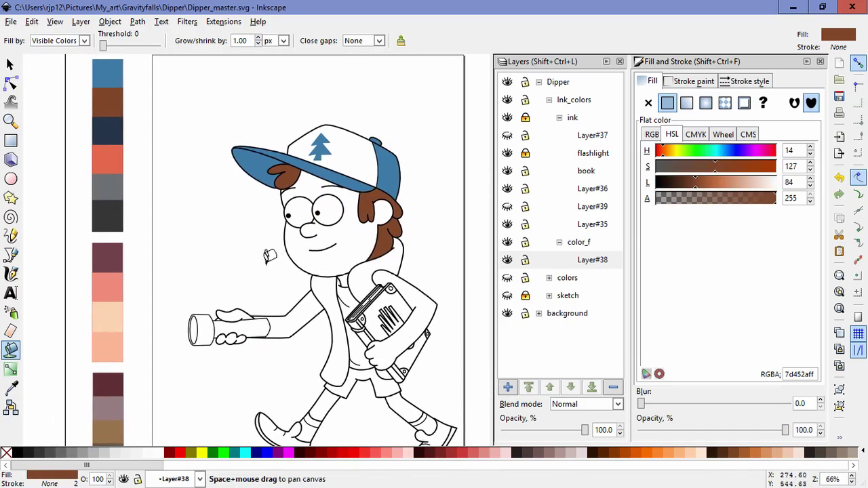
Step: Sample the dark navy palette swatch, undo the tuft's recolouring, and bucket-fill the vest's main parts with navy
{"action": "left_click_drag", "start_coordinate": [266, 259], "coordinate": [241, 274]}
{"action": "left_click", "coordinate": [11, 387]}
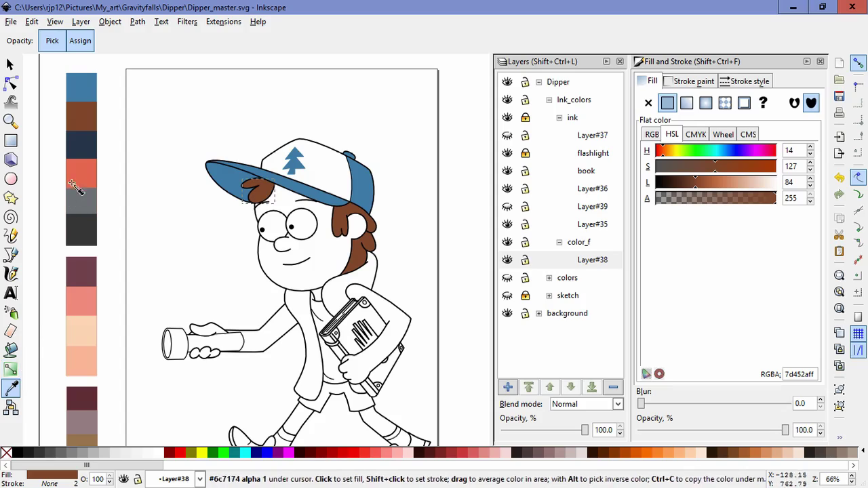
{"action": "left_click", "coordinate": [82, 145]}
{"action": "key", "text": "ctrl+z"}
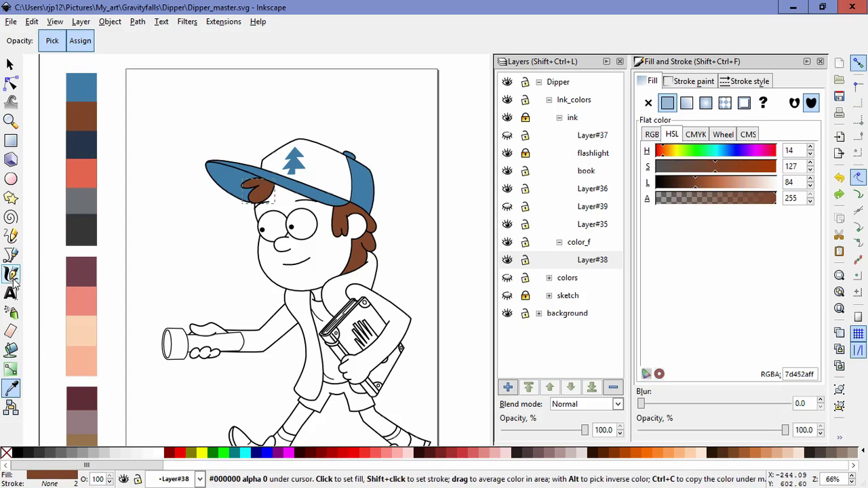
{"action": "left_click", "coordinate": [11, 350]}
{"action": "scroll", "coordinate": [308, 327], "scroll_direction": "up", "scroll_amount": 2}
{"action": "left_click_drag", "start_coordinate": [309, 327], "coordinate": [267, 136]}
{"action": "left_click", "coordinate": [294, 267]}
{"action": "scroll", "coordinate": [268, 323], "scroll_direction": "up", "scroll_amount": 2}
{"action": "left_click", "coordinate": [255, 323]}
Step: Bucket-fill the small vest piece behind the book's lower end with navy
{"action": "scroll", "coordinate": [262, 313], "scroll_direction": "down", "scroll_amount": 3}
{"action": "scroll", "coordinate": [279, 302], "scroll_direction": "up", "scroll_amount": 3}
{"action": "left_click", "coordinate": [265, 306]}
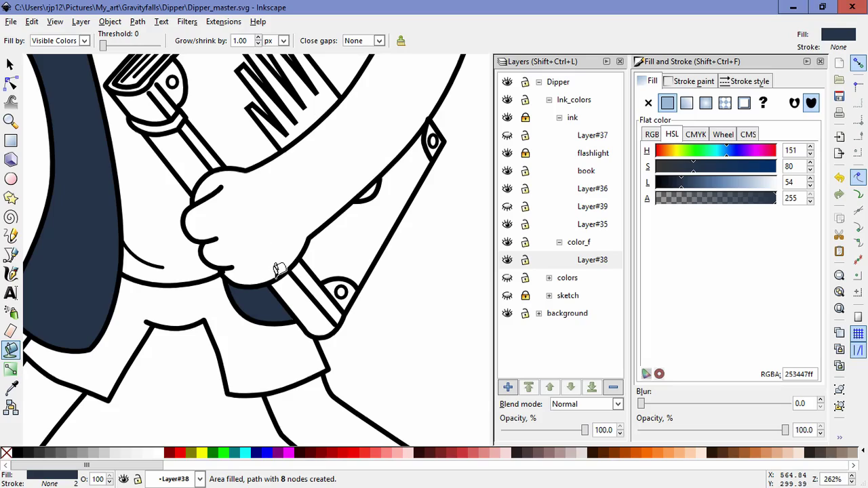
{"action": "scroll", "coordinate": [275, 285], "scroll_direction": "up", "scroll_amount": 2}
{"action": "left_click", "coordinate": [233, 233]}
{"action": "scroll", "coordinate": [272, 271], "scroll_direction": "down", "scroll_amount": 5}
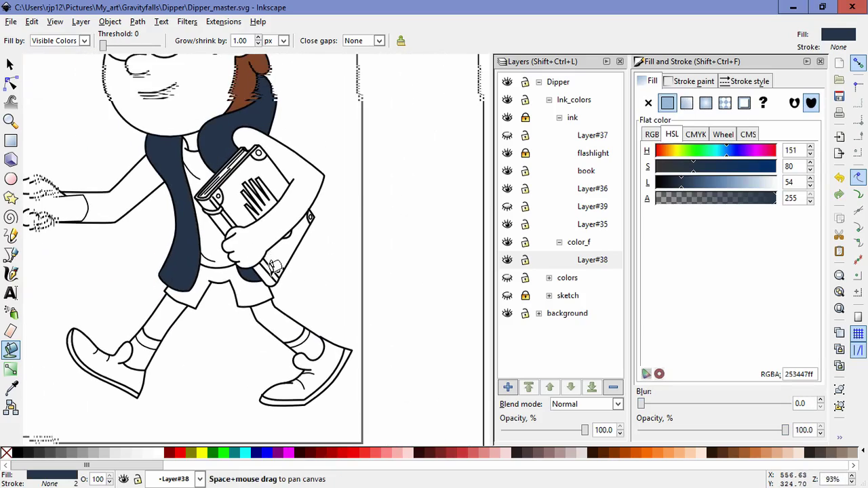
Step: Sample the red-orange palette swatch as the fill colour and undo the recolouring of the small vest piece
{"action": "scroll", "coordinate": [275, 265], "scroll_direction": "up", "scroll_amount": 4}
{"action": "scroll", "coordinate": [275, 266], "scroll_direction": "left", "scroll_amount": 3}
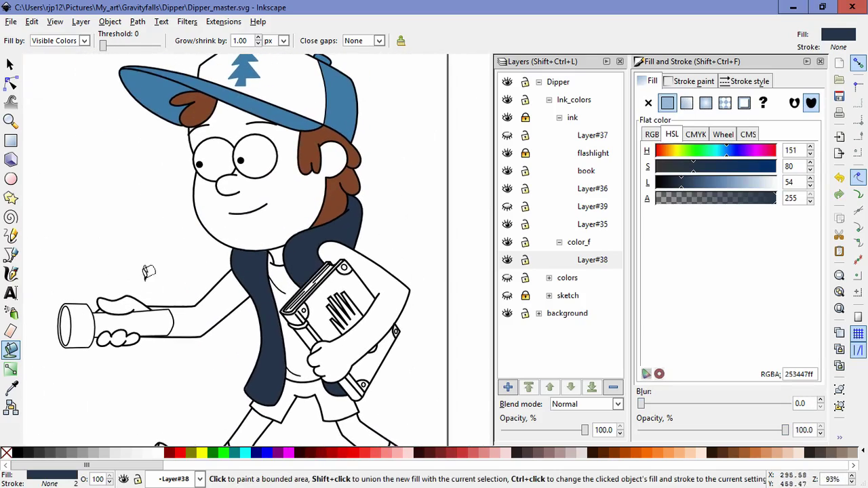
{"action": "left_click", "coordinate": [10, 388]}
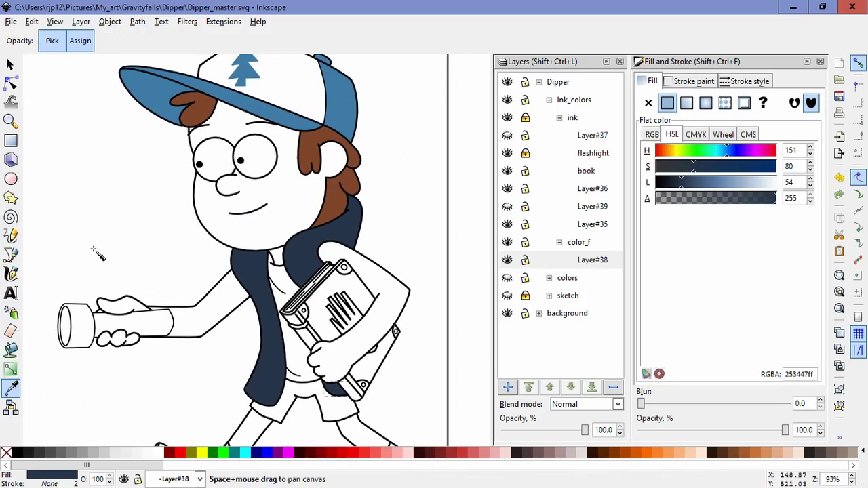
{"action": "left_click_drag", "start_coordinate": [93, 248], "coordinate": [194, 268]}
{"action": "scroll", "coordinate": [175, 232], "scroll_direction": "down", "scroll_amount": 2}
{"action": "left_click", "coordinate": [102, 184]}
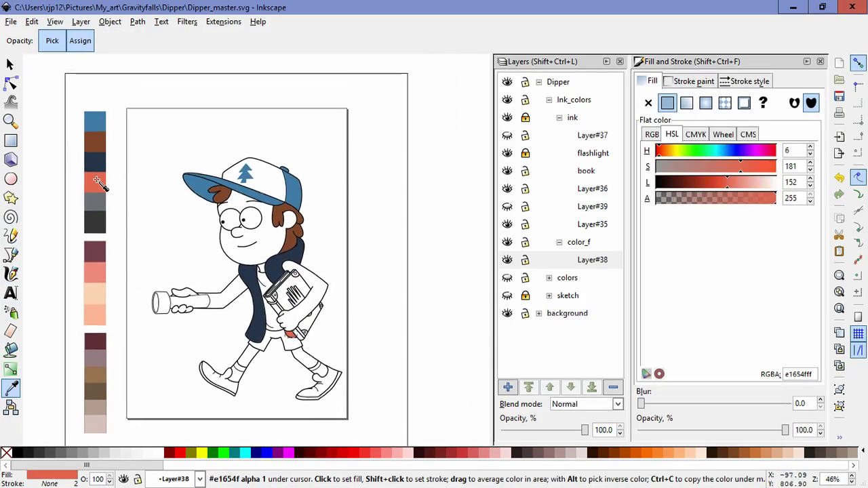
{"action": "key", "text": "ctrl+z"}
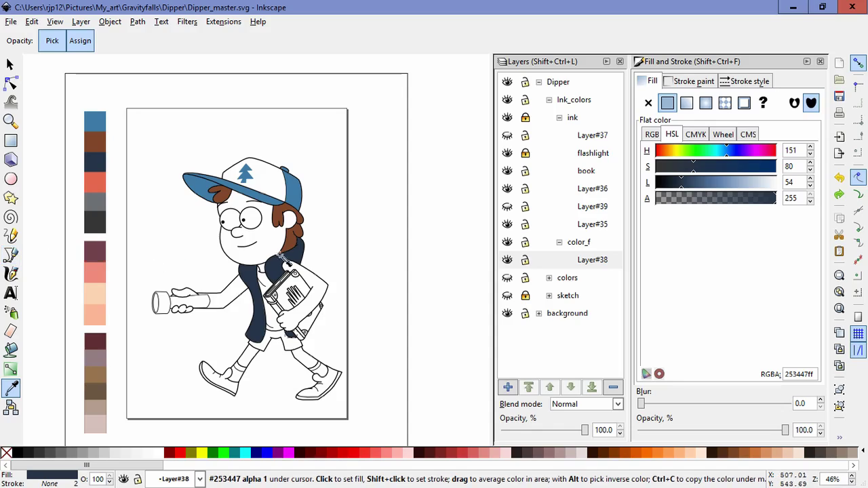
Step: Show the colors group as a reference, unlock the ink group and make Layer#35 the active layer
{"action": "left_click", "coordinate": [512, 297]}
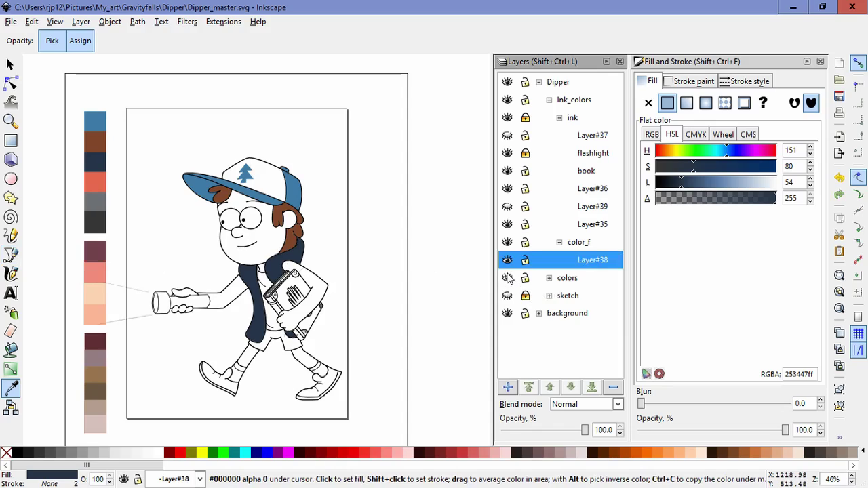
{"action": "left_click", "coordinate": [559, 119]}
{"action": "left_click", "coordinate": [560, 119]}
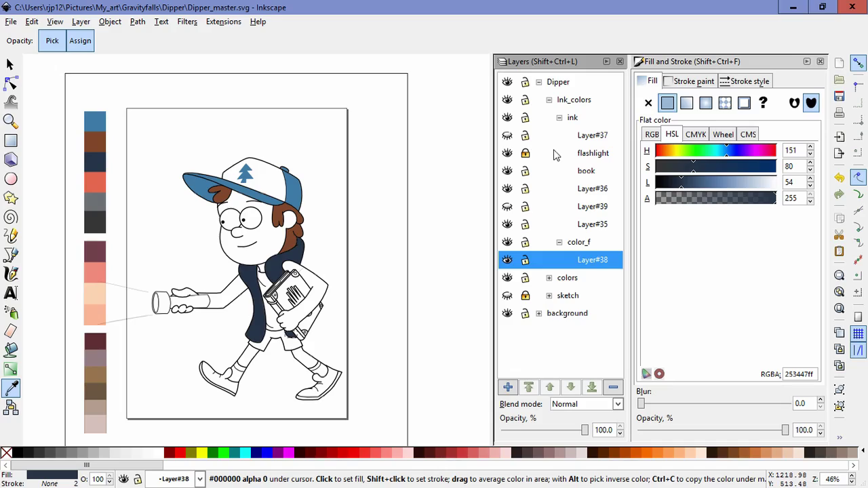
{"action": "left_click", "coordinate": [507, 190]}
{"action": "left_click", "coordinate": [507, 190]}
{"action": "left_click", "coordinate": [507, 225]}
{"action": "left_click", "coordinate": [506, 225]}
{"action": "left_click", "coordinate": [516, 225]}
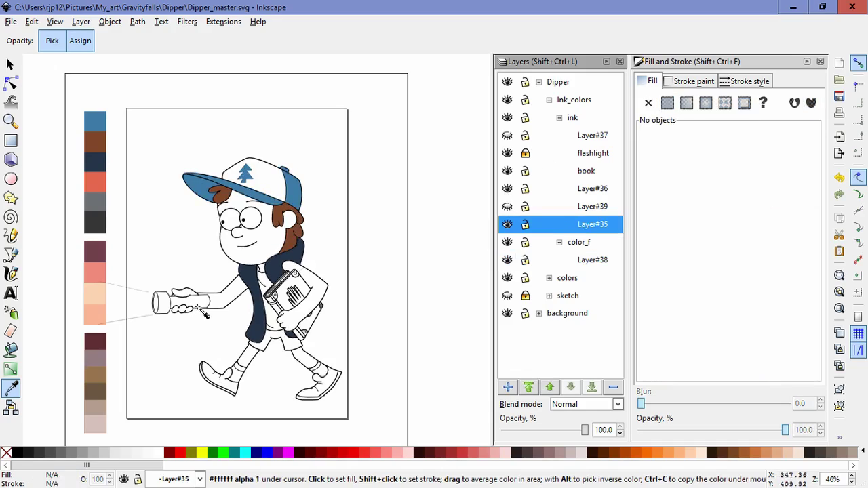
Step: Draw the sleeve's hem with the Pen tool as a curve from the book's upper edge to the arm's outer outline
{"action": "key", "text": "b"}
{"action": "scroll", "coordinate": [303, 284], "scroll_direction": "up", "scroll_amount": 8}
{"action": "left_click_drag", "start_coordinate": [317, 225], "coordinate": [278, 294]}
{"action": "key", "text": "Escape"}
{"action": "key", "text": "space"}
{"action": "left_click_drag", "start_coordinate": [321, 208], "coordinate": [298, 276]}
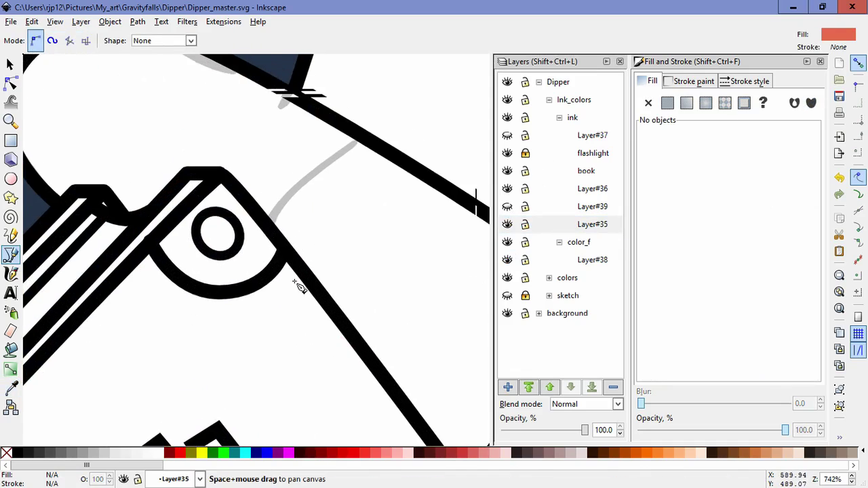
{"action": "left_click", "coordinate": [251, 275]}
{"action": "left_click_drag", "start_coordinate": [275, 228], "coordinate": [305, 200]}
{"action": "double_click", "coordinate": [348, 183]}
Step: Give the sleeve hem line a flat black stroke and remove its fill
{"action": "left_click", "coordinate": [688, 82]}
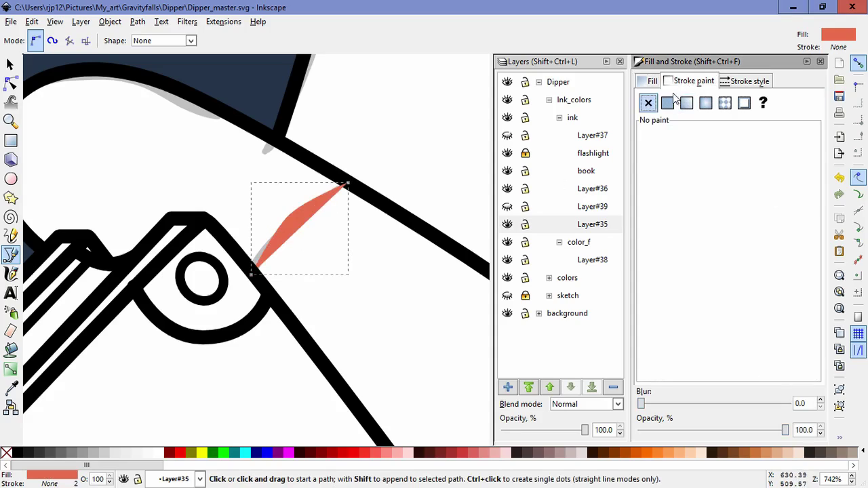
{"action": "left_click", "coordinate": [668, 103]}
{"action": "left_click", "coordinate": [650, 82]}
{"action": "left_click", "coordinate": [649, 102]}
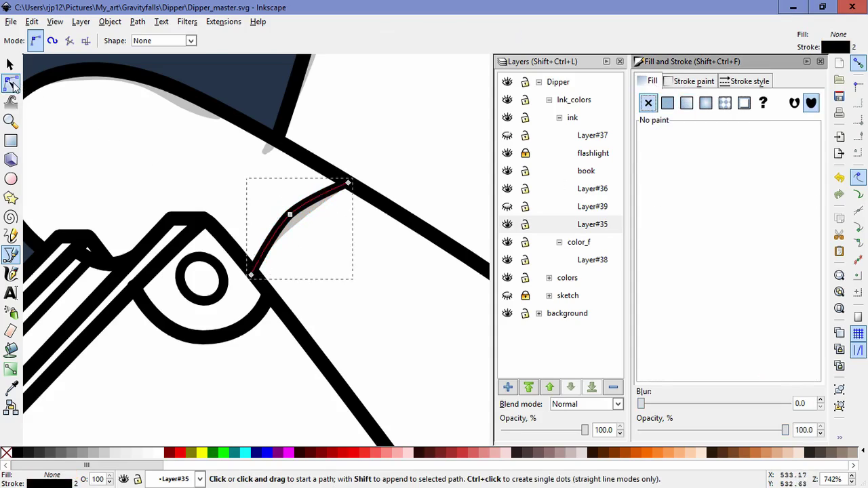
Step: Smooth the sleeve hem line by adjusting the curve at its middle node
{"action": "left_click", "coordinate": [10, 82]}
{"action": "left_click_drag", "start_coordinate": [284, 255], "coordinate": [323, 191]}
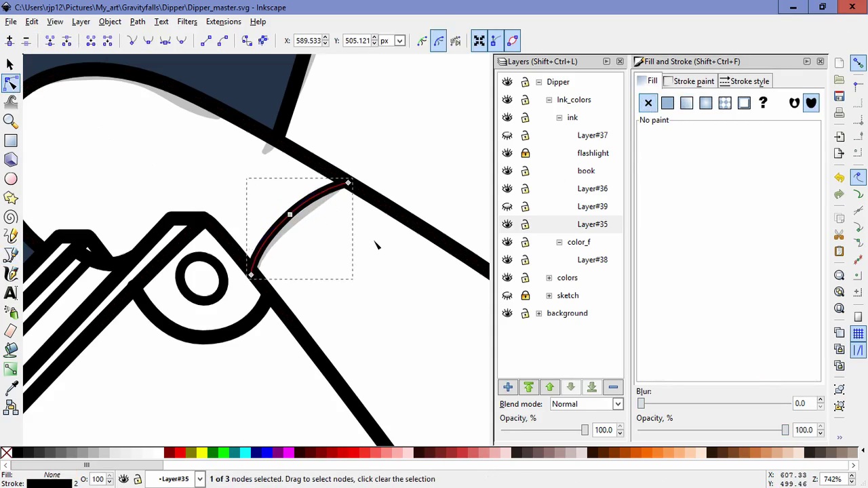
{"action": "left_click", "coordinate": [378, 245]}
{"action": "scroll", "coordinate": [394, 293], "scroll_direction": "down", "scroll_amount": 7}
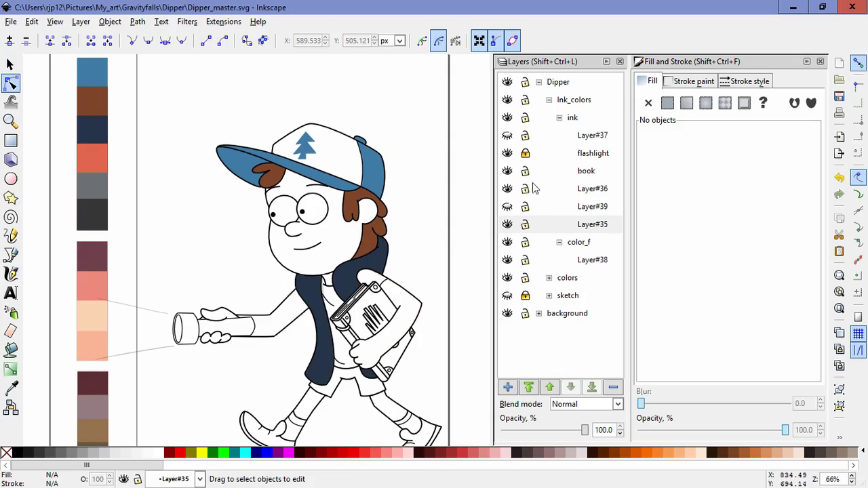
Step: Hide the colors group, collapse and lock the ink group, and make Layer#38 active again
{"action": "left_click", "coordinate": [507, 277]}
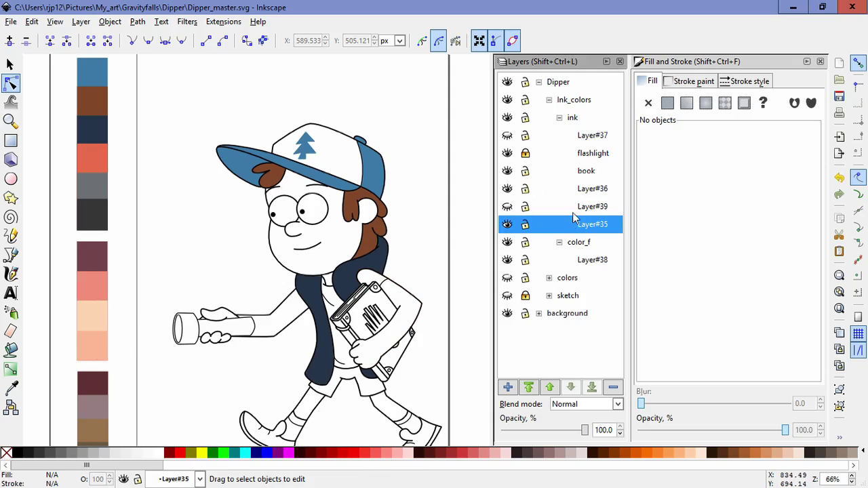
{"action": "left_click", "coordinate": [559, 118]}
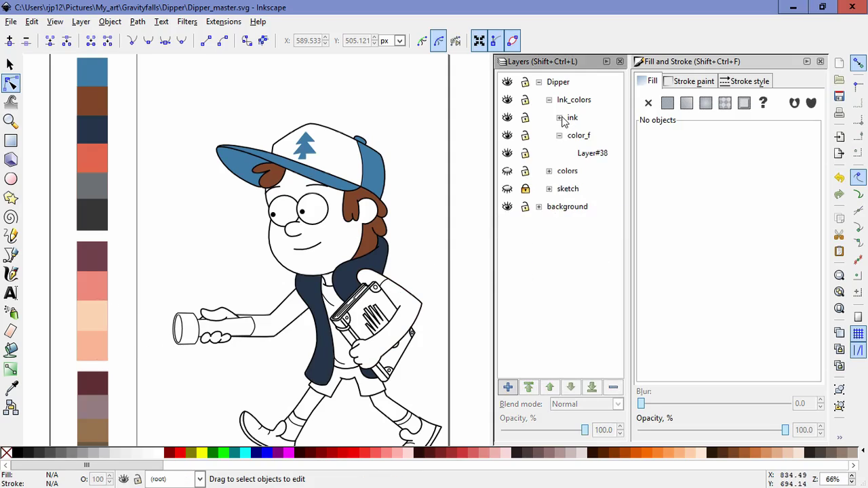
{"action": "left_click", "coordinate": [380, 261]}
{"action": "left_click", "coordinate": [423, 270]}
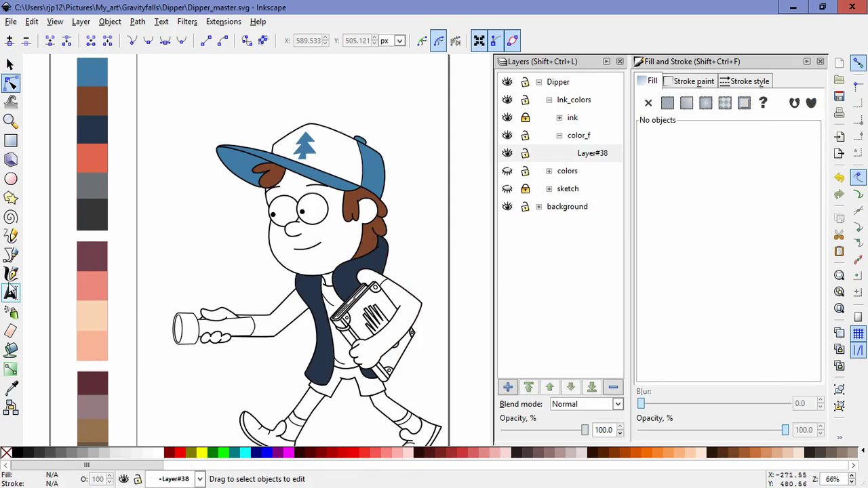
Step: Try bucket-filling the arm holding the book and its sleeve with red-orange, undoing both fills
{"action": "left_click", "coordinate": [10, 388]}
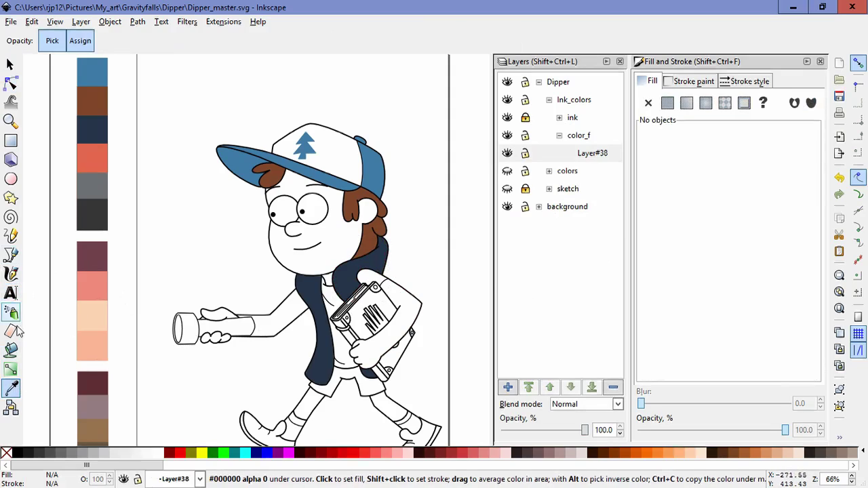
{"action": "left_click", "coordinate": [10, 349]}
{"action": "left_click", "coordinate": [409, 301]}
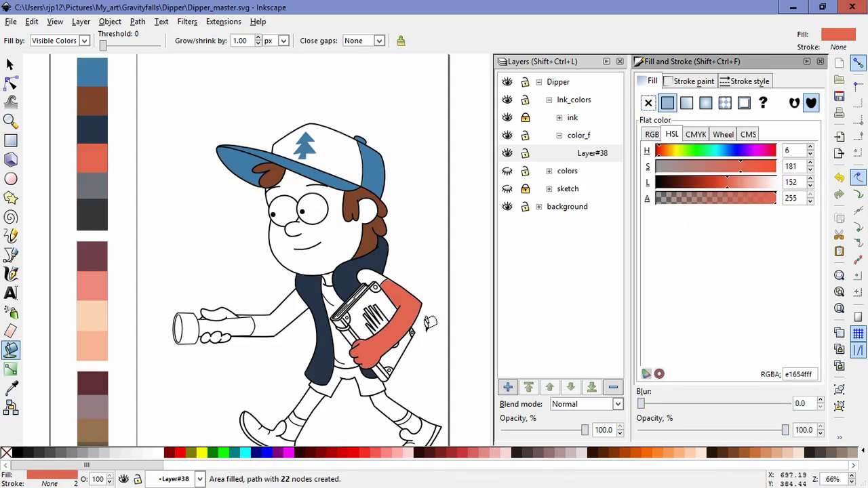
{"action": "key", "text": "ctrl+z"}
{"action": "scroll", "coordinate": [398, 289], "scroll_direction": "up", "scroll_amount": 4}
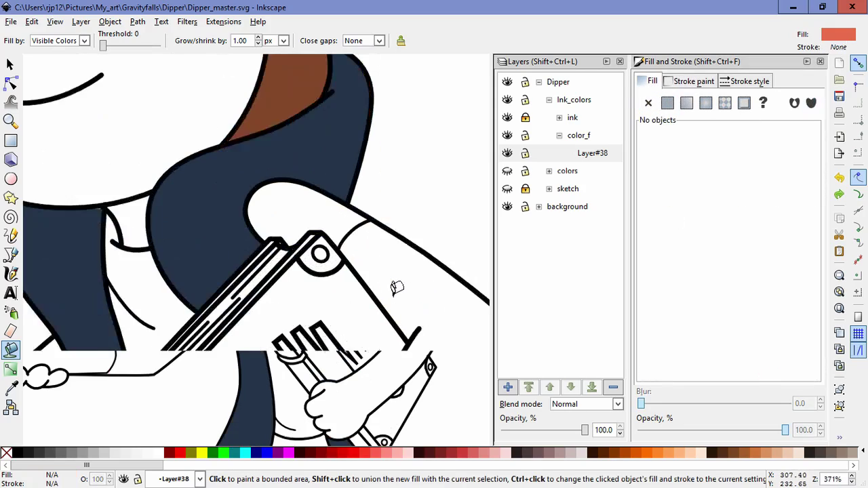
{"action": "scroll", "coordinate": [346, 261], "scroll_direction": "up", "scroll_amount": 2}
{"action": "left_click", "coordinate": [272, 166]}
{"action": "key", "text": "ctrl+z"}
Step: Bucket-fill the sleeve above the book and the shirt front beside the vest with red-orange
{"action": "scroll", "coordinate": [271, 180], "scroll_direction": "up", "scroll_amount": 1}
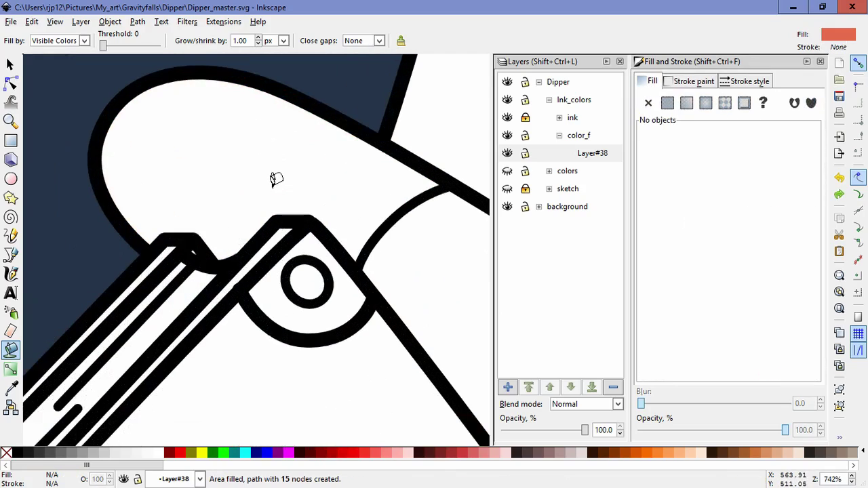
{"action": "left_click", "coordinate": [275, 180]}
{"action": "scroll", "coordinate": [274, 180], "scroll_direction": "down", "scroll_amount": 4}
{"action": "key", "text": "space"}
{"action": "mouse_move", "coordinate": [289, 251]}
{"action": "left_mouse_down"}
{"action": "mouse_move", "coordinate": [380, 213]}
{"action": "mouse_move", "coordinate": [424, 209]}
{"action": "left_mouse_up"}
{"action": "left_click", "coordinate": [310, 311]}
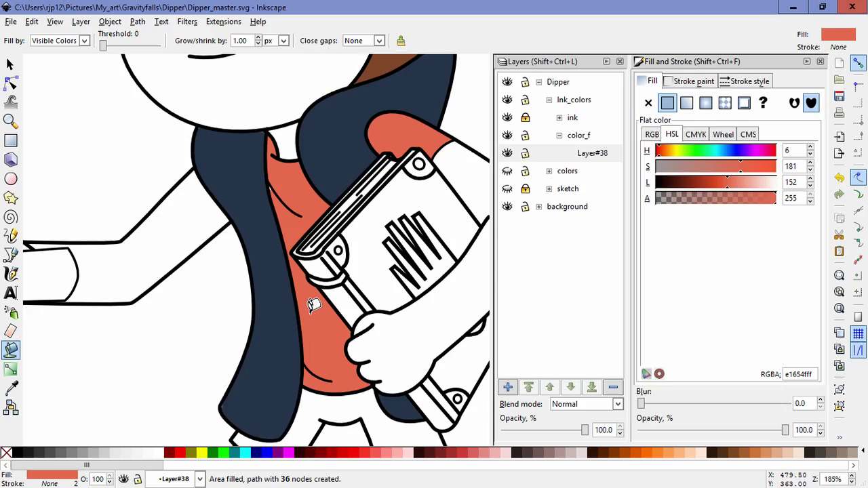
Step: Unlock the ink group, make Layer#35 active and draw a curved sleeve hem line across the upper flashlight arm
{"action": "scroll", "coordinate": [326, 249], "scroll_direction": "down", "scroll_amount": 3}
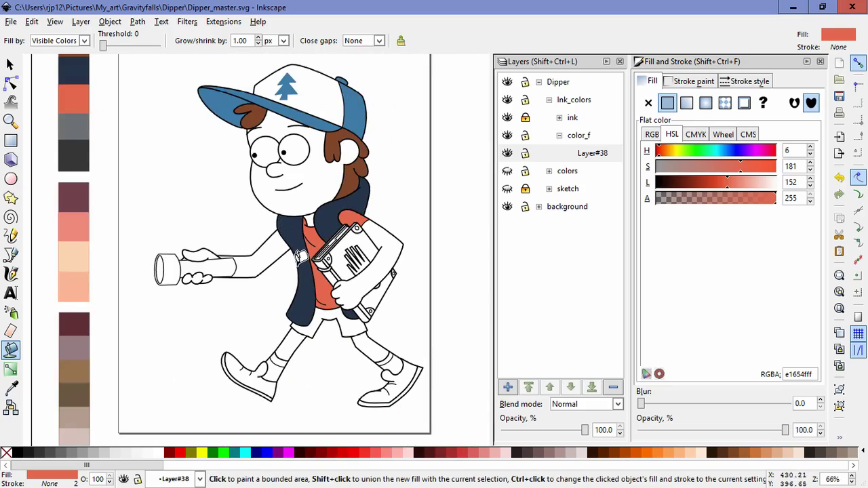
{"action": "scroll", "coordinate": [300, 256], "scroll_direction": "up", "scroll_amount": 2}
{"action": "key", "text": "b"}
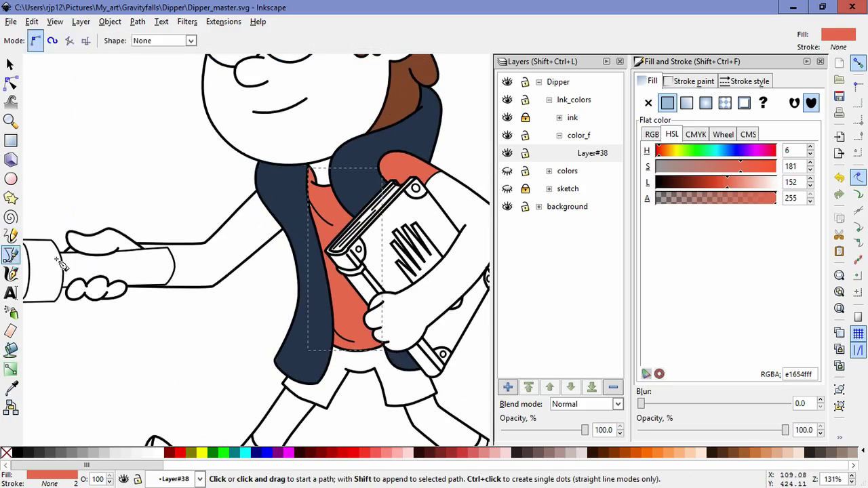
{"action": "left_click", "coordinate": [525, 118]}
{"action": "left_click", "coordinate": [10, 64]}
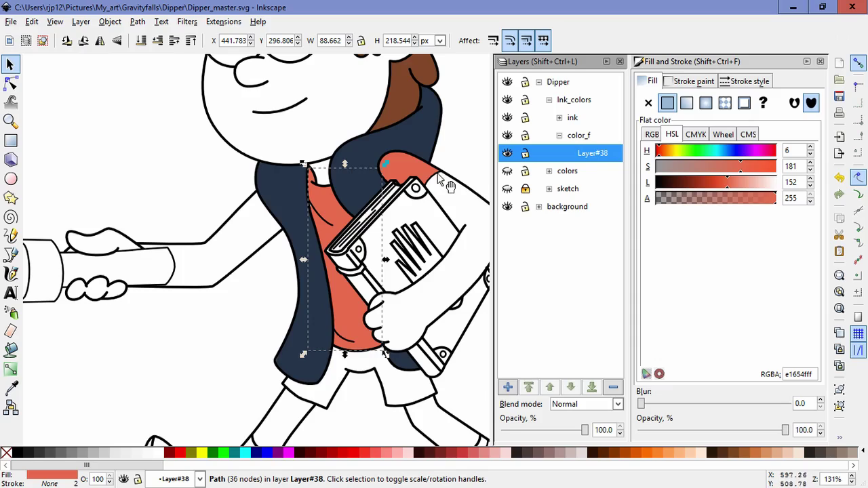
{"action": "left_click", "coordinate": [425, 185]}
{"action": "left_click", "coordinate": [11, 254]}
{"action": "scroll", "coordinate": [265, 252], "scroll_direction": "up", "scroll_amount": 2}
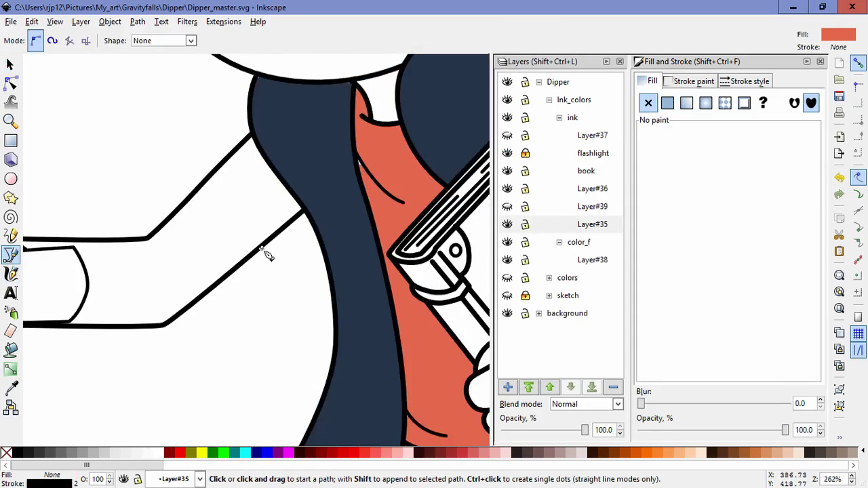
{"action": "left_click", "coordinate": [237, 154]}
{"action": "left_click_drag", "start_coordinate": [281, 206], "coordinate": [285, 213]}
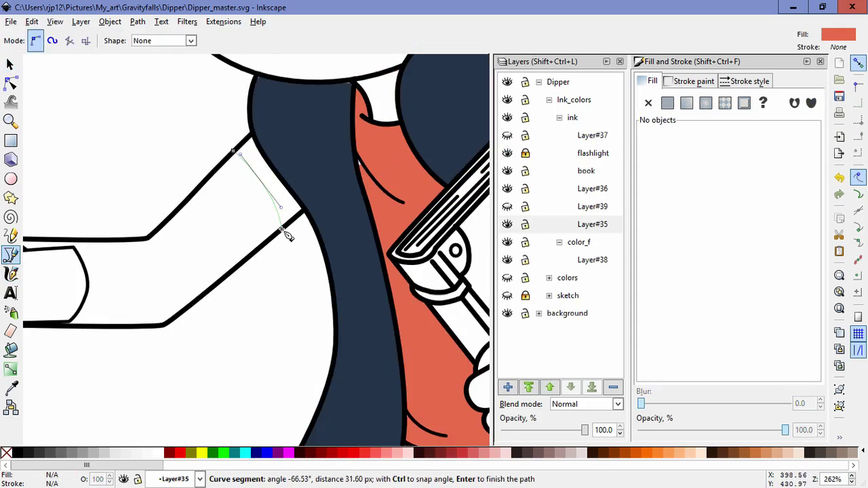
{"action": "double_click", "coordinate": [282, 229]}
Step: Give the hem line a flat black stroke with no fill, and reshape its curve across the arm
{"action": "left_click", "coordinate": [693, 82]}
{"action": "left_click", "coordinate": [668, 103]}
{"action": "left_click", "coordinate": [652, 82]}
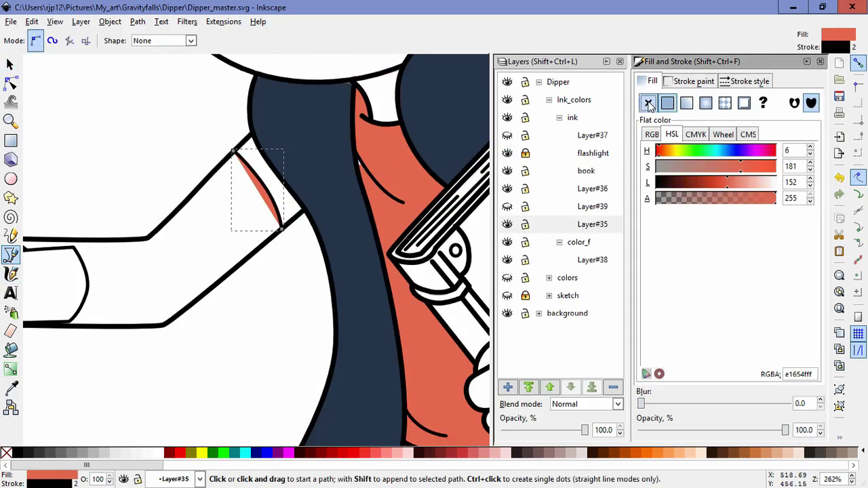
{"action": "left_click", "coordinate": [649, 104]}
{"action": "left_click", "coordinate": [10, 83]}
{"action": "left_click_drag", "start_coordinate": [233, 153], "coordinate": [270, 191]}
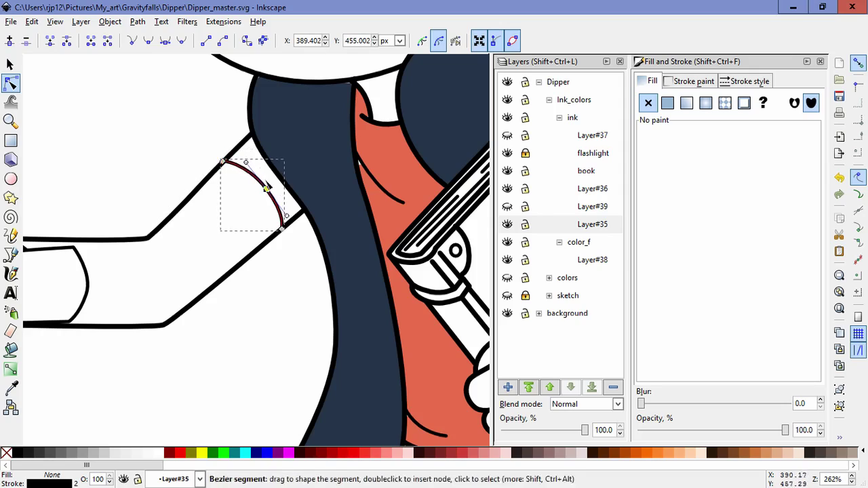
{"action": "double_click", "coordinate": [287, 320]}
{"action": "scroll", "coordinate": [263, 323], "scroll_direction": "down", "scroll_amount": 3}
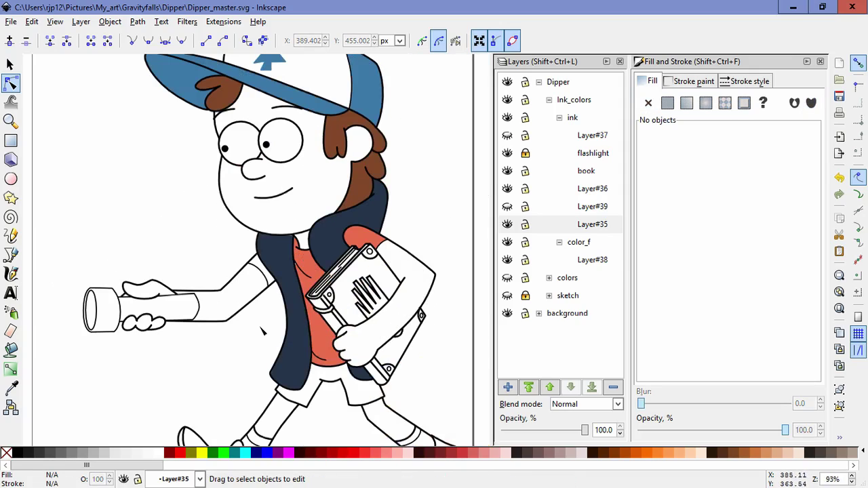
Step: Lock the ink group, make Layer#38 active and bucket-fill the flashlight arm's sleeve with red-orange
{"action": "left_click", "coordinate": [559, 119]}
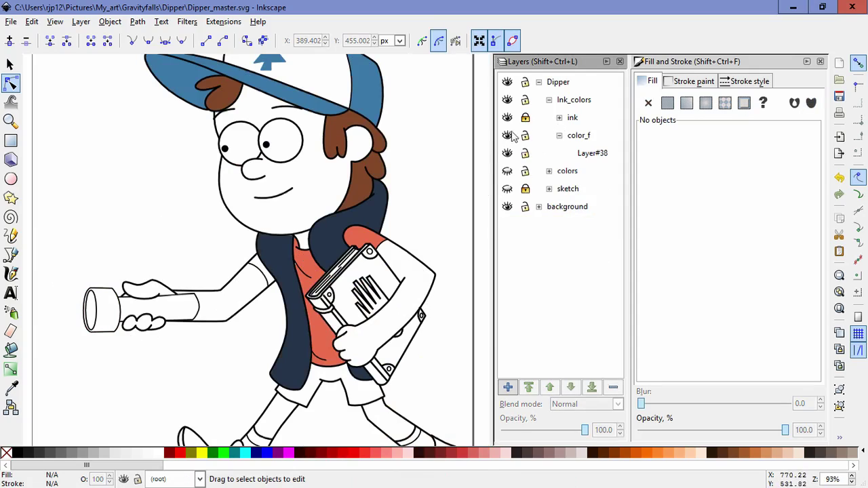
{"action": "left_click", "coordinate": [312, 266]}
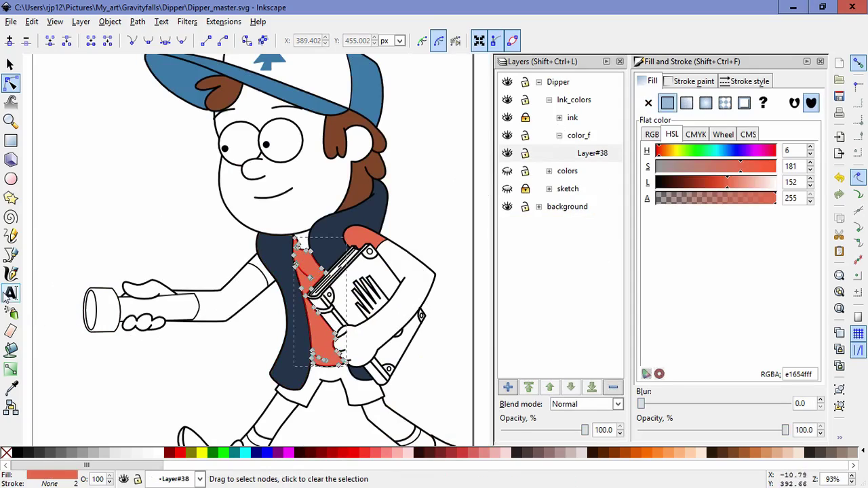
{"action": "left_click", "coordinate": [12, 388]}
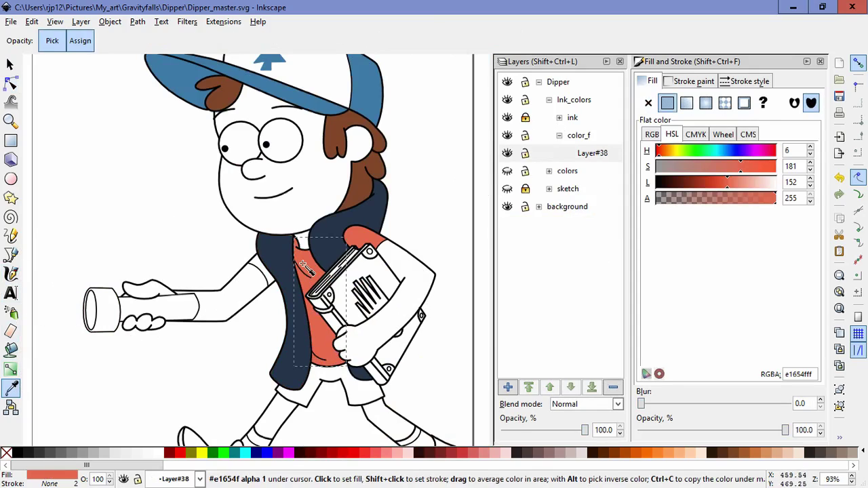
{"action": "left_click", "coordinate": [10, 64]}
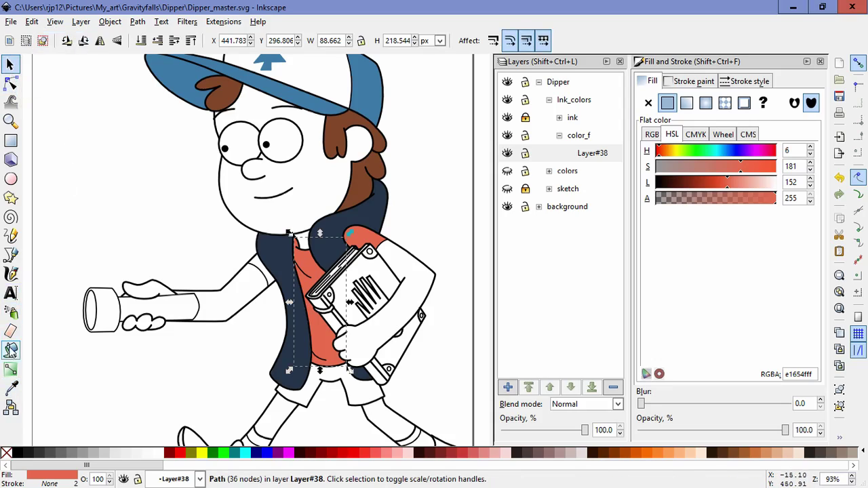
{"action": "left_click", "coordinate": [10, 349]}
{"action": "scroll", "coordinate": [316, 263], "scroll_direction": "up", "scroll_amount": 4}
{"action": "left_click", "coordinate": [334, 257]}
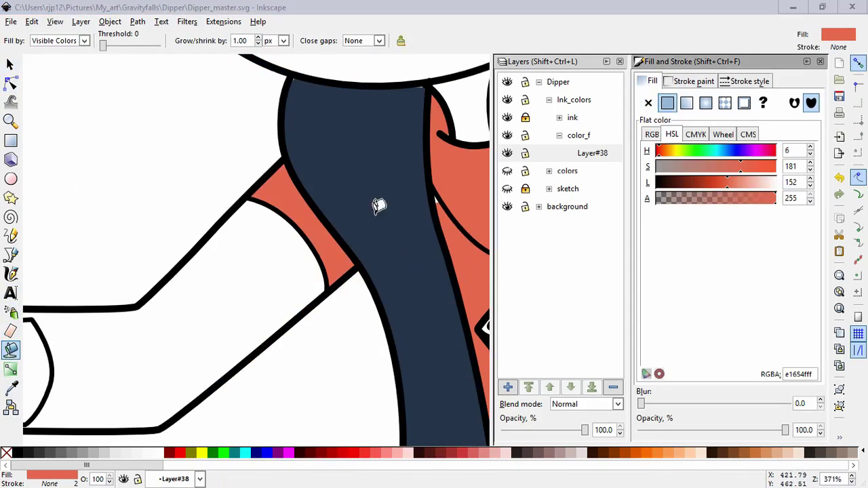
Step: Sample the medium grey 6c7174 from the palette and bucket-fill the shorts with it
{"action": "left_click", "coordinate": [9, 65]}
{"action": "key", "text": "Escape"}
{"action": "scroll", "coordinate": [361, 333], "scroll_direction": "down", "scroll_amount": 6}
{"action": "key", "text": "space"}
{"action": "left_click_drag", "start_coordinate": [444, 281], "coordinate": [382, 222]}
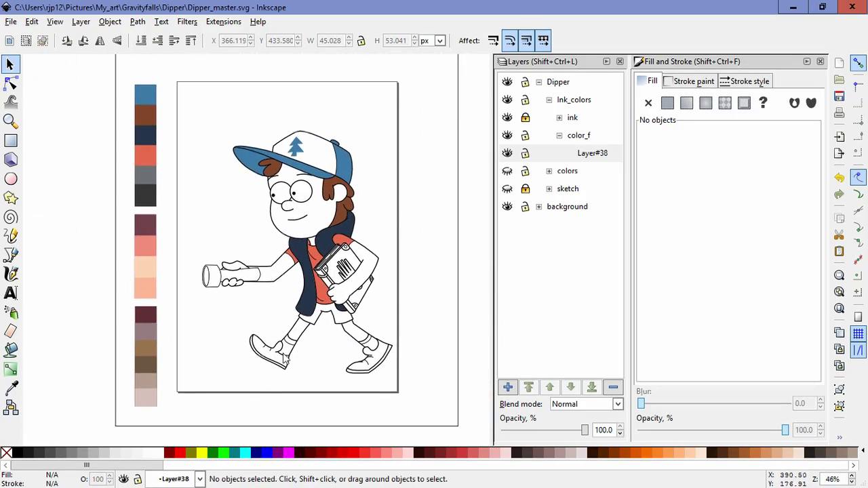
{"action": "left_click", "coordinate": [17, 389]}
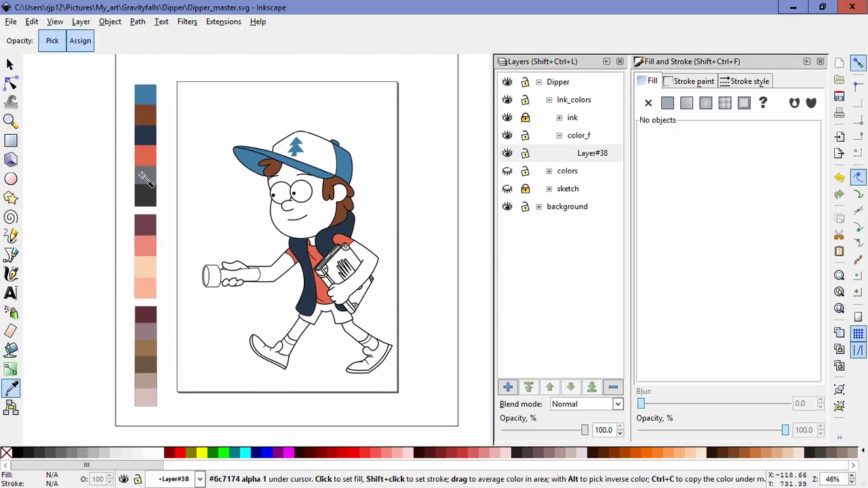
{"action": "left_click", "coordinate": [10, 349]}
{"action": "scroll", "coordinate": [326, 321], "scroll_direction": "up", "scroll_amount": 6}
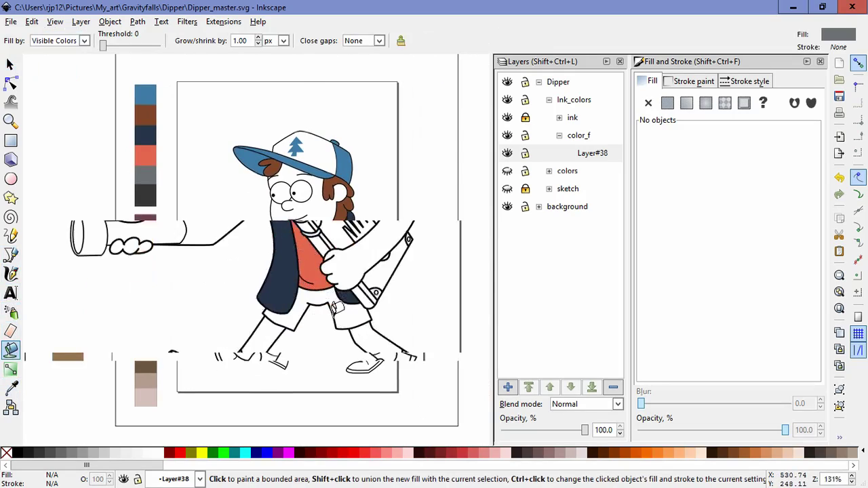
{"action": "left_click", "coordinate": [364, 281]}
{"action": "scroll", "coordinate": [285, 298], "scroll_direction": "down", "scroll_amount": 4}
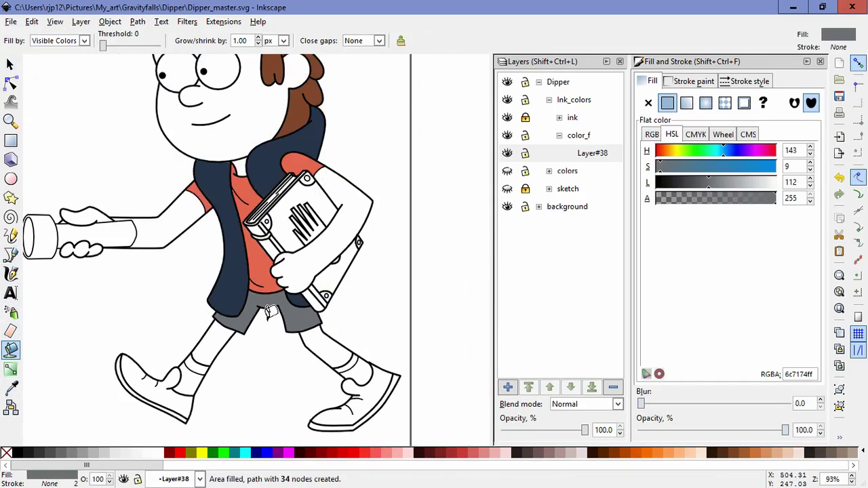
Step: Unlock the ink group and move the two lower sock stripes from Layer#35 to the same place in Layer#38
{"action": "left_click_drag", "start_coordinate": [263, 355], "coordinate": [297, 337]}
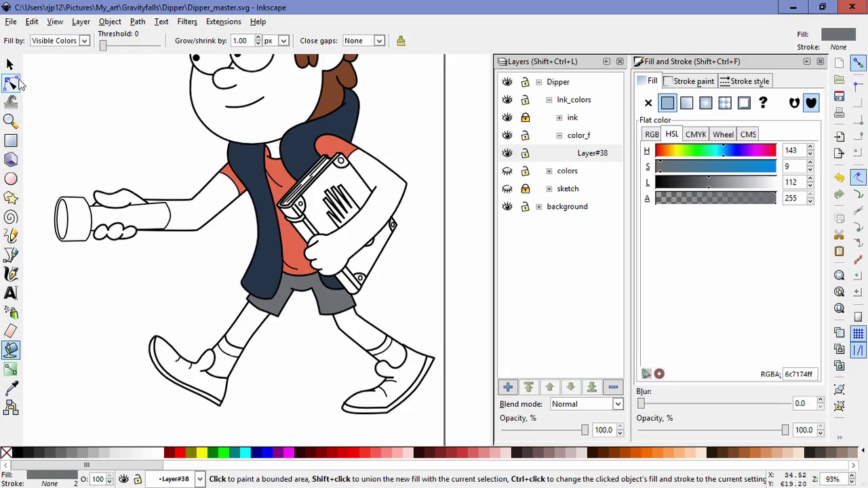
{"action": "left_click", "coordinate": [11, 82]}
{"action": "left_click", "coordinate": [528, 119]}
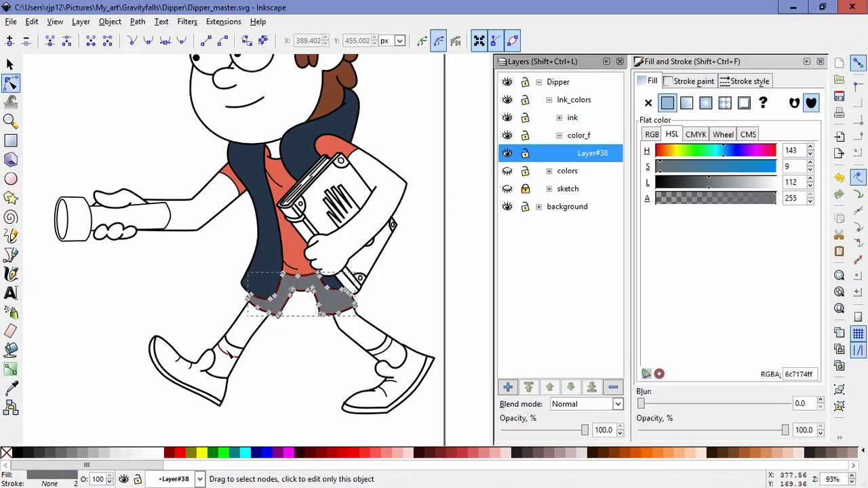
{"action": "left_click", "coordinate": [222, 350]}
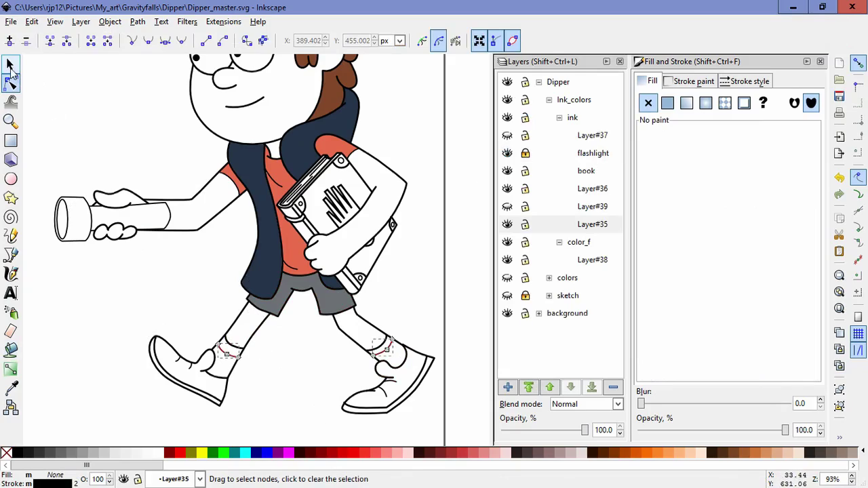
{"action": "left_click", "coordinate": [10, 66]}
{"action": "left_click", "coordinate": [480, 285]}
{"action": "left_click", "coordinate": [328, 303]}
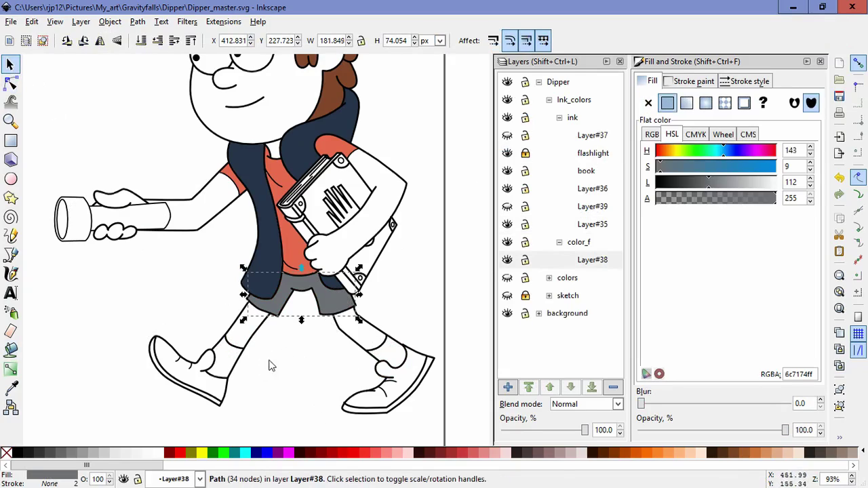
{"action": "left_click", "coordinate": [32, 22]}
{"action": "left_click", "coordinate": [84, 132]}
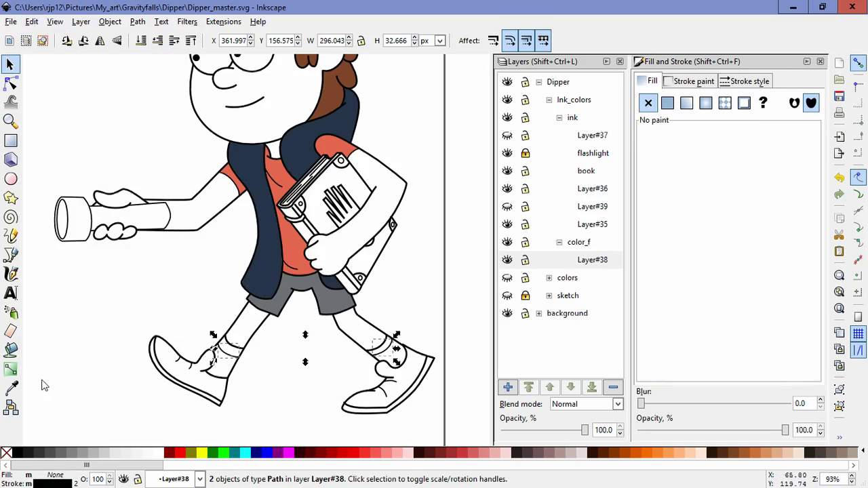
Step: Set the sock stripes' stroke to the shirt's red-orange and lock the ink group again
{"action": "left_click", "coordinate": [11, 389]}
{"action": "left_click", "coordinate": [295, 254], "text": "shift"}
{"action": "left_click", "coordinate": [10, 83]}
{"action": "left_click", "coordinate": [10, 82]}
{"action": "left_click", "coordinate": [319, 408]}
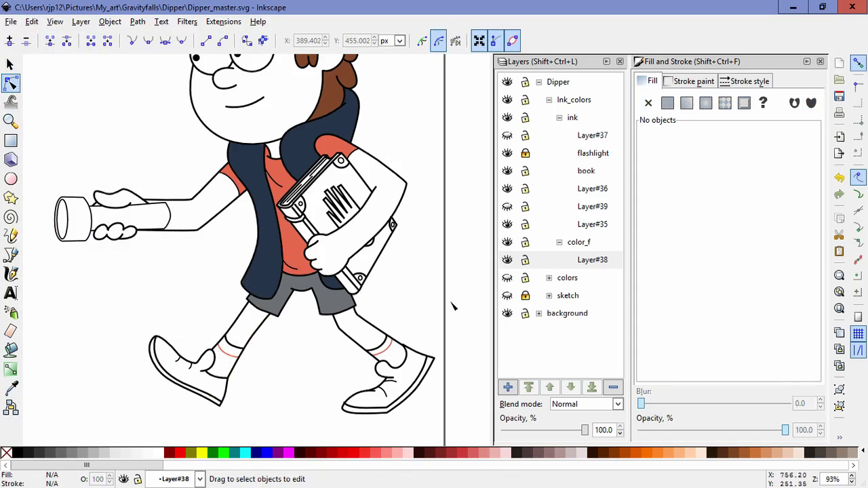
{"action": "left_click", "coordinate": [508, 118]}
{"action": "left_click", "coordinate": [508, 118]}
{"action": "left_click", "coordinate": [525, 118]}
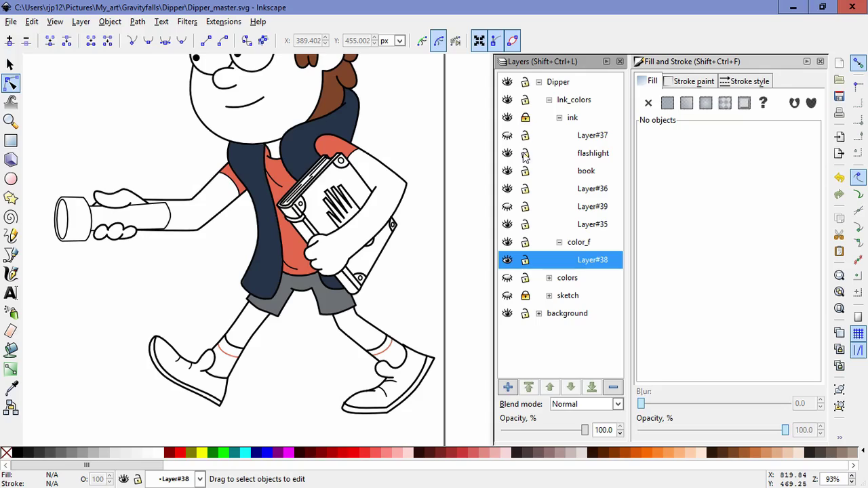
Step: Sample the dark grey 363636 from the palette, bucket-fill the back shoe's upper and remove the fill shape's stroke
{"action": "scroll", "coordinate": [148, 320], "scroll_direction": "down", "scroll_amount": 5}
{"action": "left_click_drag", "start_coordinate": [148, 320], "coordinate": [262, 360]}
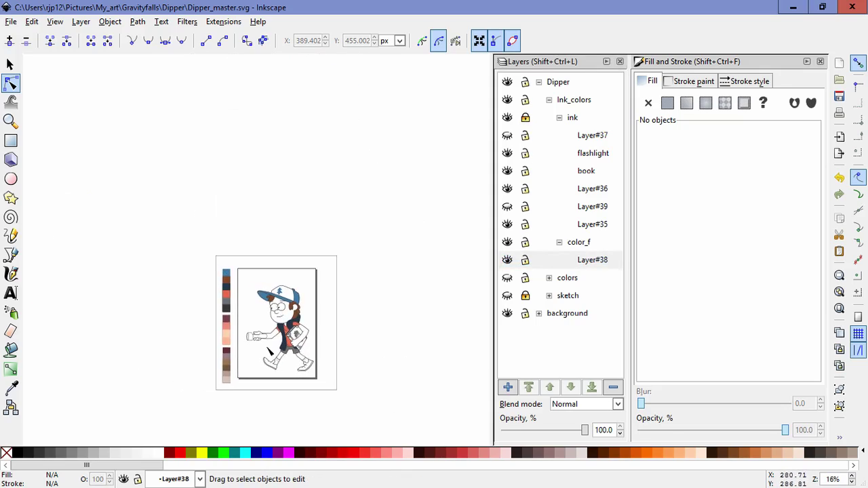
{"action": "key", "text": "4"}
{"action": "left_click", "coordinate": [11, 388]}
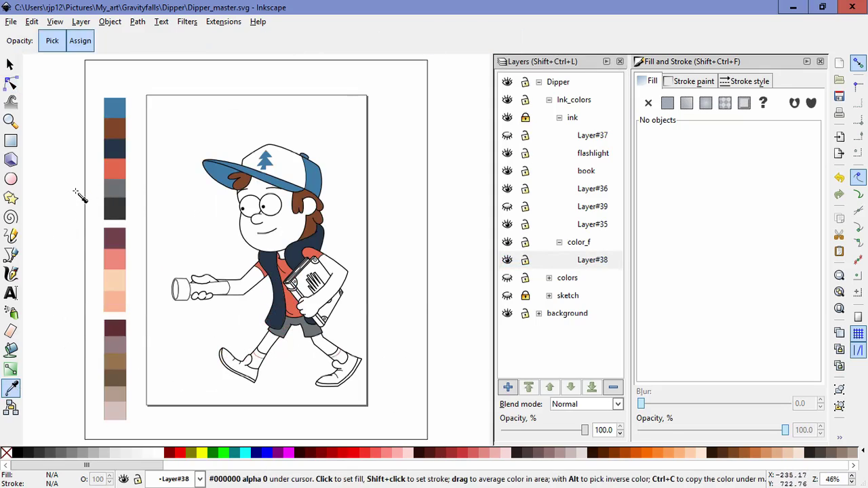
{"action": "left_click", "coordinate": [11, 349]}
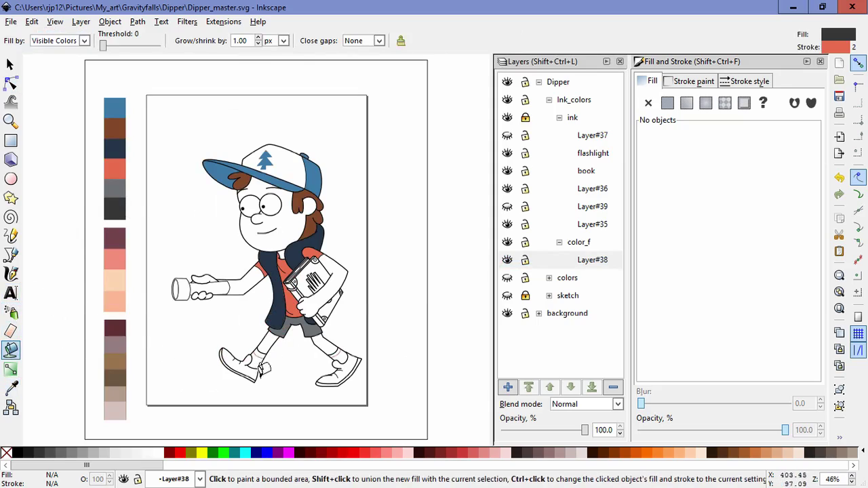
{"action": "scroll", "coordinate": [268, 365], "scroll_direction": "up", "scroll_amount": 6}
{"action": "left_click", "coordinate": [261, 306]}
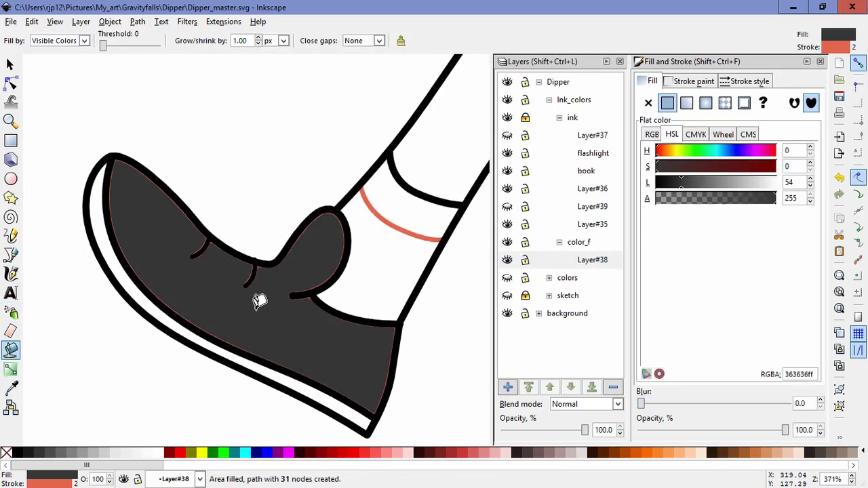
{"action": "left_click", "coordinate": [682, 81]}
{"action": "left_click", "coordinate": [648, 102]}
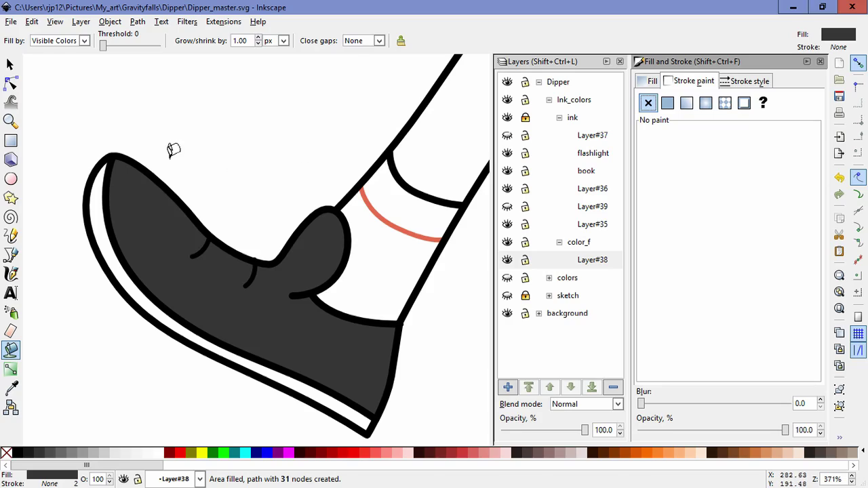
Step: Unlock the ink group and move the toe end of the front shoe's sole line onto the shoe outline
{"action": "left_click", "coordinate": [13, 65]}
{"action": "left_click", "coordinate": [413, 372]}
{"action": "key", "text": "space"}
{"action": "left_click_drag", "start_coordinate": [398, 342], "coordinate": [116, 316]}
{"action": "left_click_drag", "start_coordinate": [454, 312], "coordinate": [230, 314]}
{"action": "left_click_drag", "start_coordinate": [464, 305], "coordinate": [158, 339]}
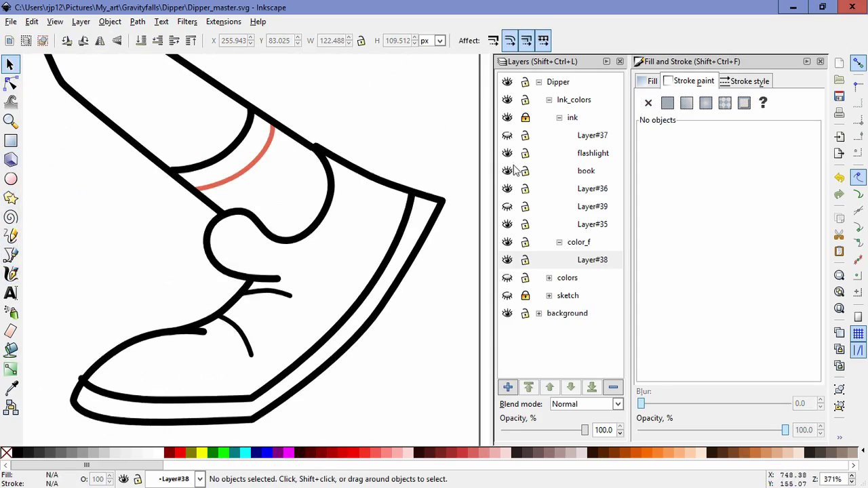
{"action": "left_click", "coordinate": [525, 119]}
{"action": "left_click", "coordinate": [103, 393]}
{"action": "left_click", "coordinate": [11, 83]}
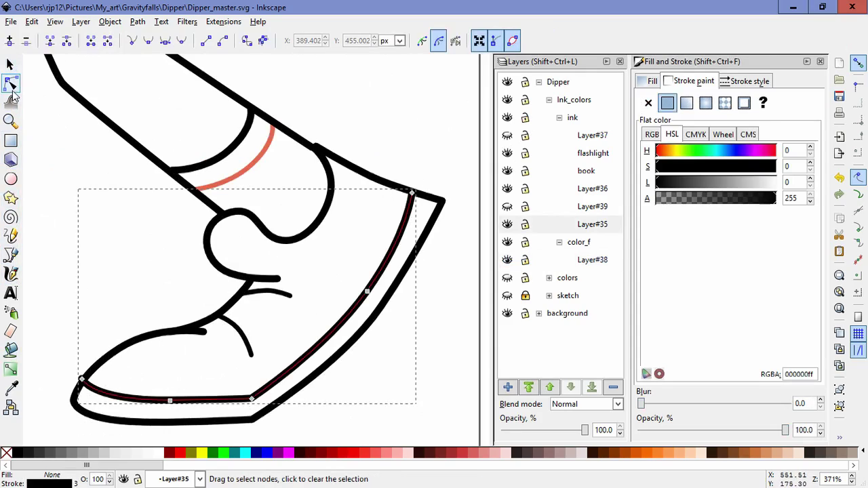
{"action": "left_click_drag", "start_coordinate": [84, 385], "coordinate": [85, 384]}
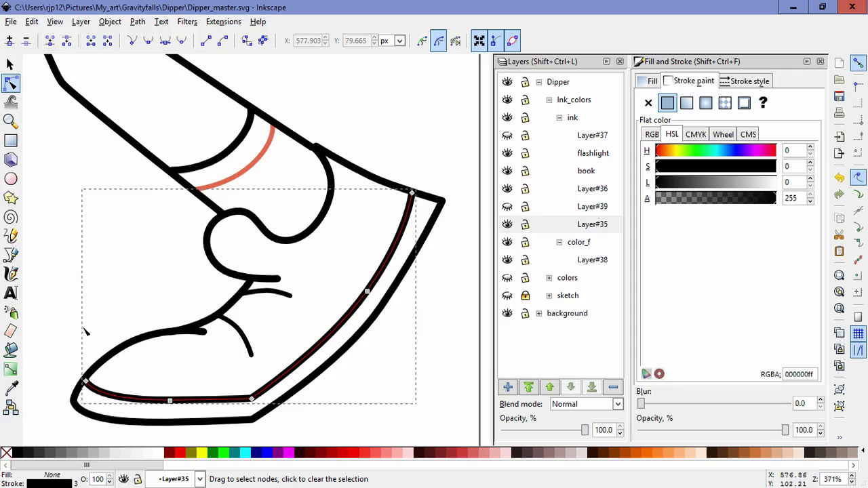
{"action": "left_click", "coordinate": [362, 194]}
Step: Lock the ink group, return to Layer#38 and bucket-fill the front shoe's upper with dark grey
{"action": "left_click", "coordinate": [525, 117]}
{"action": "left_click", "coordinate": [241, 171]}
{"action": "left_click", "coordinate": [40, 293]}
{"action": "left_click", "coordinate": [10, 350]}
{"action": "left_click", "coordinate": [287, 330]}
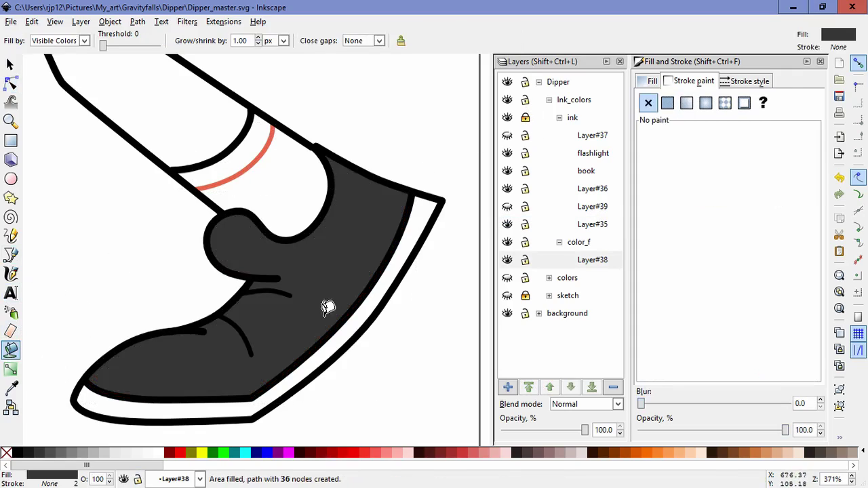
{"action": "scroll", "coordinate": [343, 255], "scroll_direction": "down", "scroll_amount": 3}
{"action": "scroll", "coordinate": [343, 258], "scroll_direction": "down", "scroll_amount": 2}
{"action": "left_click_drag", "start_coordinate": [348, 193], "coordinate": [374, 293]}
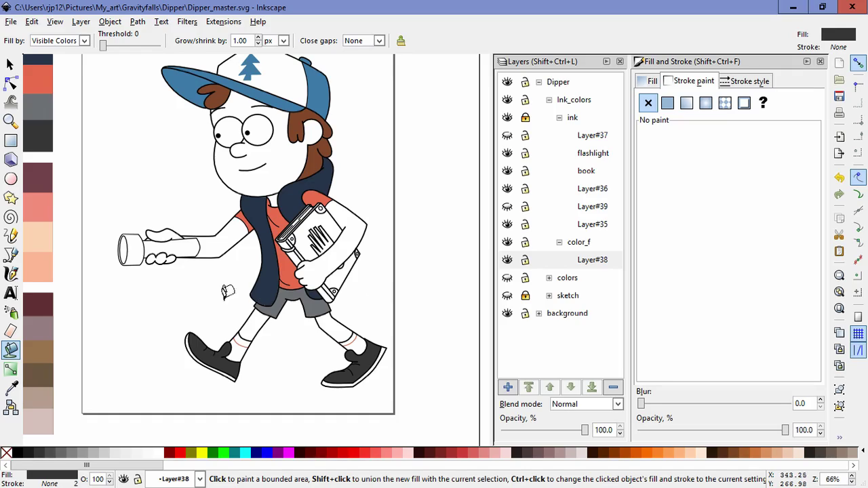
{"action": "left_click_drag", "start_coordinate": [140, 292], "coordinate": [206, 323]}
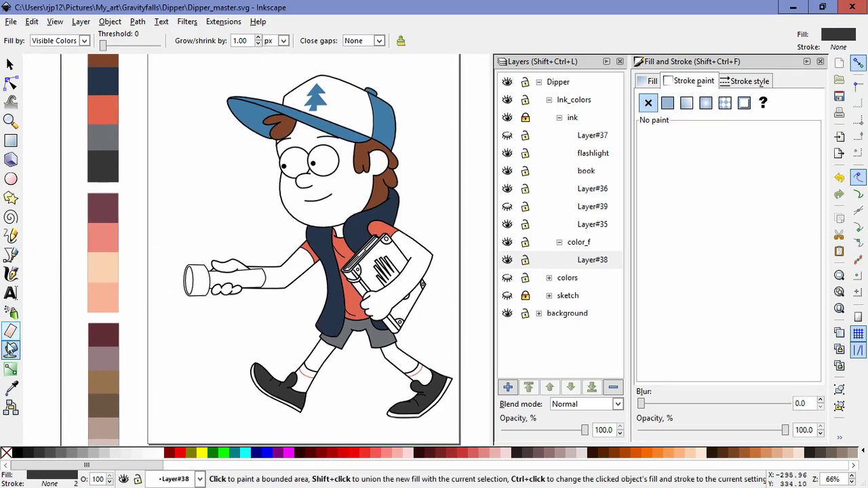
Step: Sample the light skin tone from the palette without recolouring the shoe fill and add a new layer above Layer#38
{"action": "left_click", "coordinate": [10, 388]}
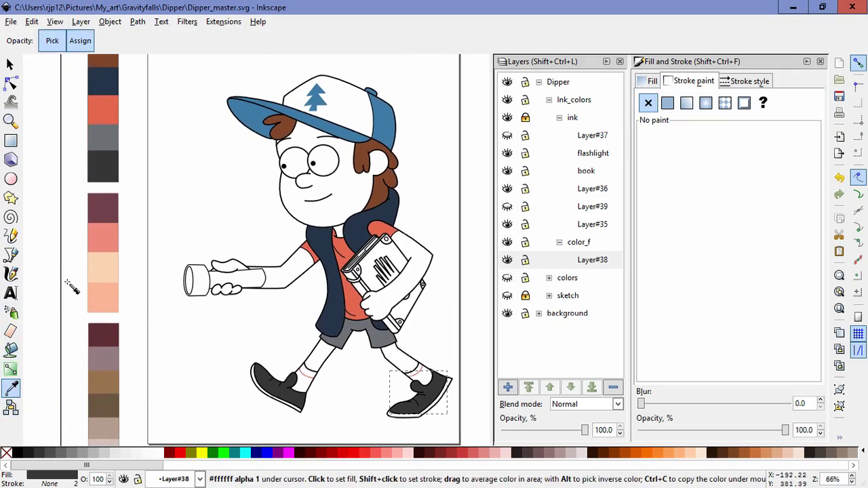
{"action": "left_click", "coordinate": [106, 268]}
{"action": "key", "text": "ctrl+z"}
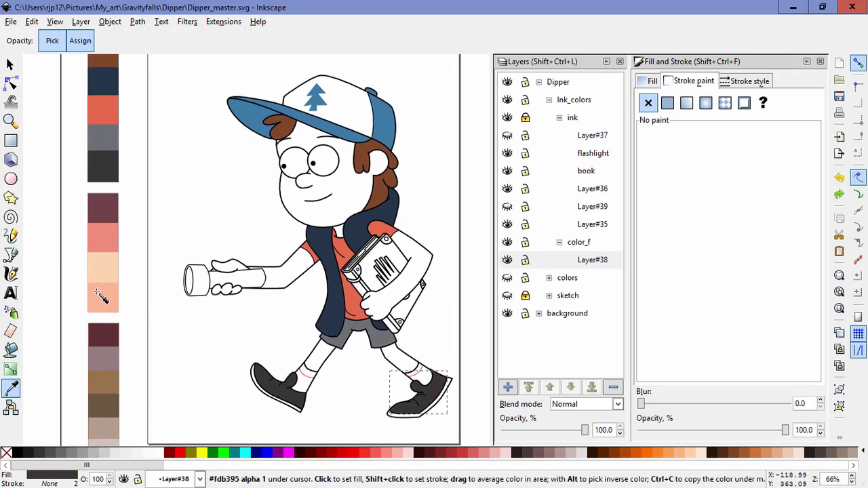
{"action": "key", "text": "shift+ctrl+n"}
{"action": "key", "text": "Return"}
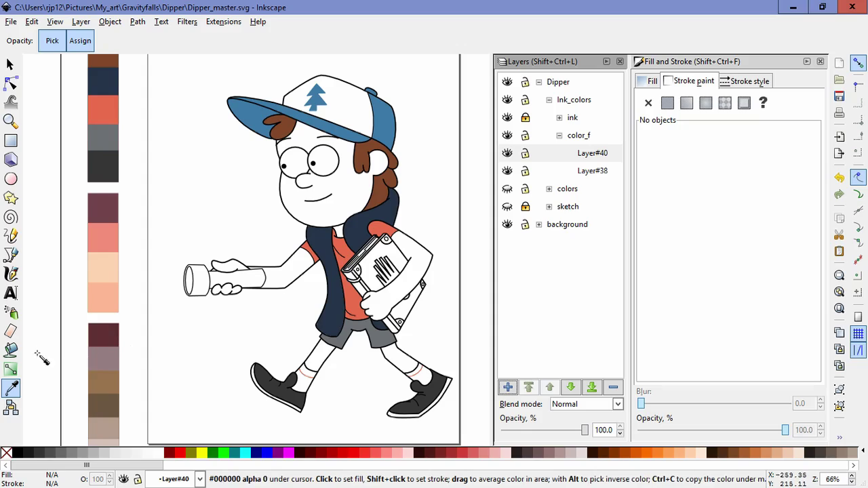
Step: Bucket-fill the flashlight arm, its hand and its fingers with the light skin tone
{"action": "left_click", "coordinate": [10, 351]}
{"action": "scroll", "coordinate": [281, 284], "scroll_direction": "up", "scroll_amount": 4}
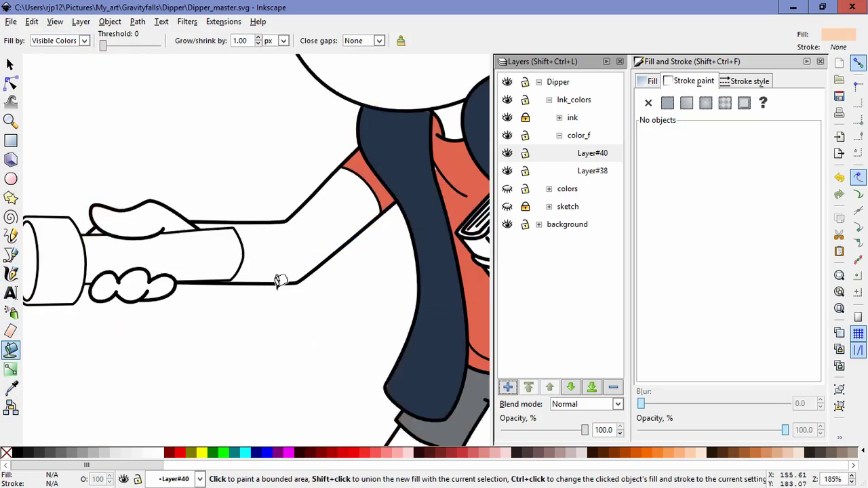
{"action": "left_click", "coordinate": [288, 218]}
{"action": "left_click_drag", "start_coordinate": [180, 245], "coordinate": [498, 299]}
{"action": "left_click", "coordinate": [383, 253]}
{"action": "left_click", "coordinate": [394, 331]}
{"action": "scroll", "coordinate": [378, 326], "scroll_direction": "right", "scroll_amount": 8}
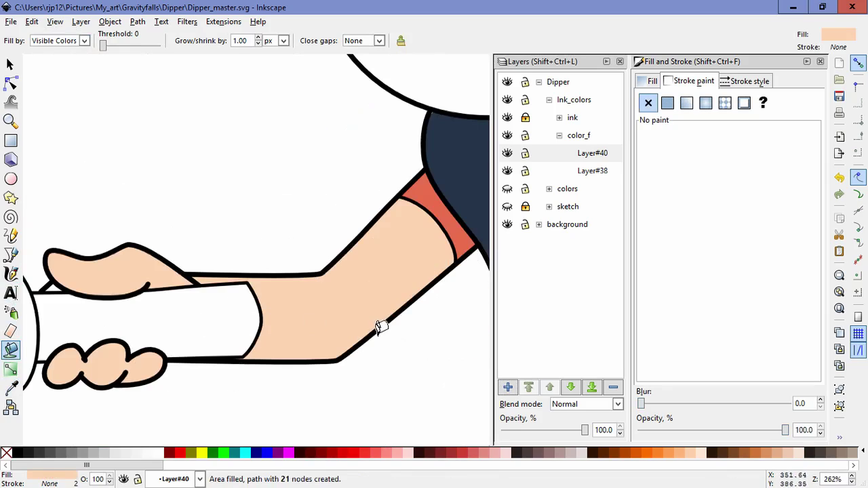
Step: Bucket-fill the neck and the face, including the ear, with the light skin tone
{"action": "scroll", "coordinate": [378, 316], "scroll_direction": "down", "scroll_amount": 3}
{"action": "left_click_drag", "start_coordinate": [249, 392], "coordinate": [215, 411]}
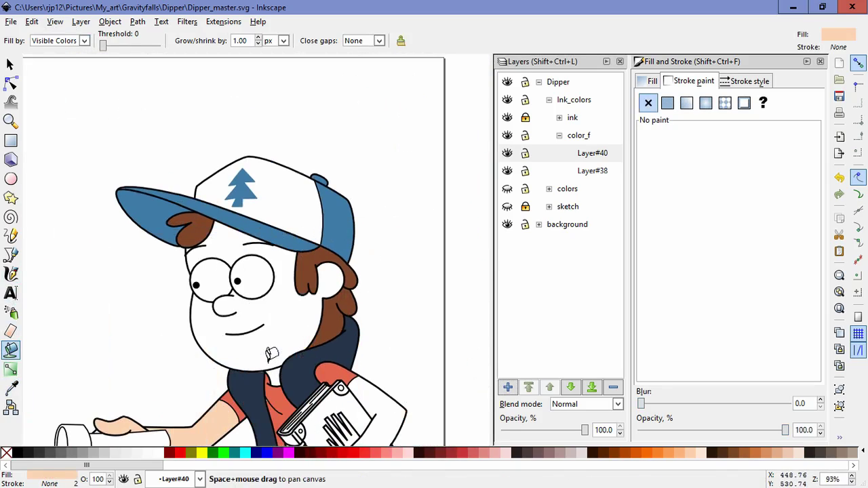
{"action": "left_click_drag", "start_coordinate": [272, 353], "coordinate": [282, 344]}
{"action": "scroll", "coordinate": [287, 339], "scroll_direction": "up", "scroll_amount": 1}
{"action": "scroll", "coordinate": [289, 375], "scroll_direction": "up", "scroll_amount": 1}
{"action": "left_click", "coordinate": [286, 358]}
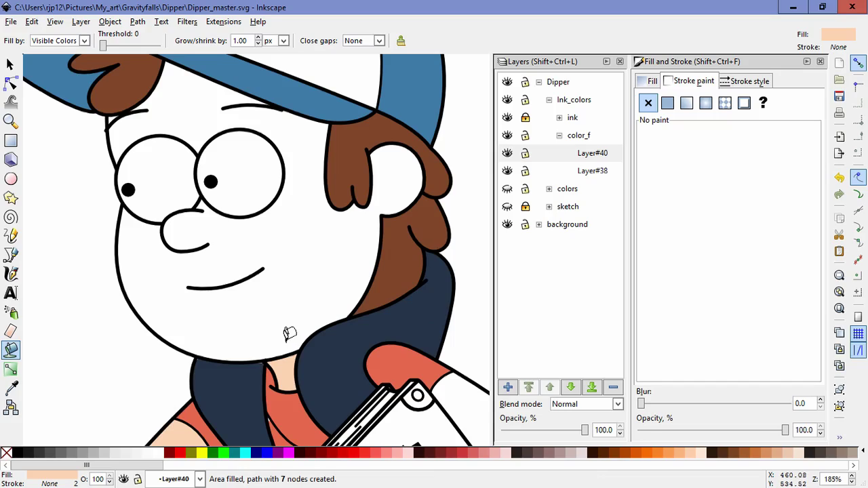
{"action": "left_click", "coordinate": [299, 280]}
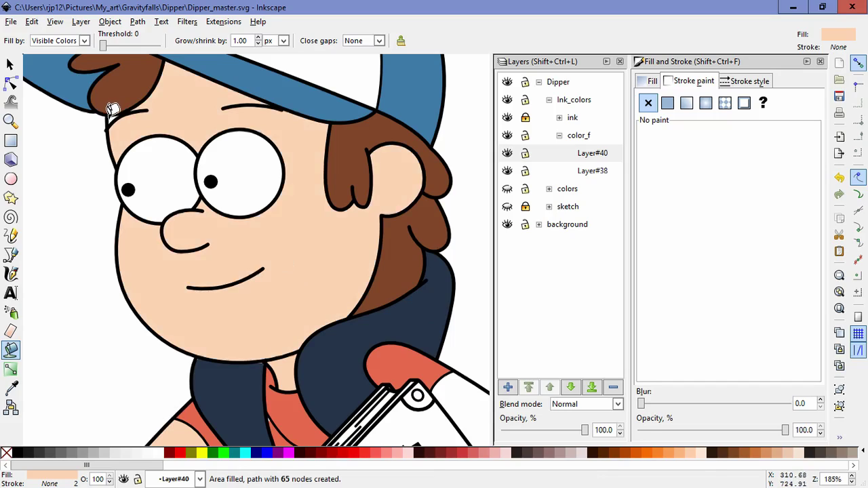
Step: Extend the face fill into the gap between eyebrow and hair by moving two nodes to the hairline and deleting the three eyebrow-tip nodes
{"action": "left_click", "coordinate": [11, 83]}
{"action": "scroll", "coordinate": [118, 130], "scroll_direction": "up", "scroll_amount": 3}
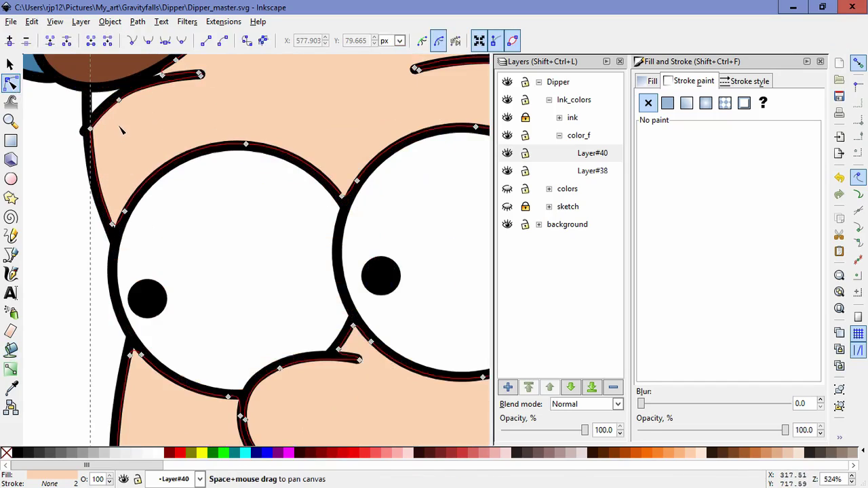
{"action": "left_click_drag", "start_coordinate": [120, 130], "coordinate": [165, 158]}
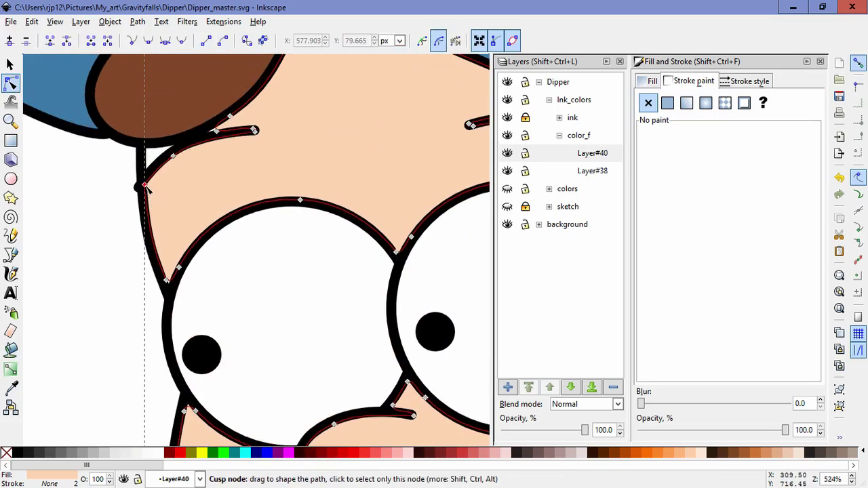
{"action": "left_click_drag", "start_coordinate": [143, 178], "coordinate": [143, 208]}
{"action": "left_click_drag", "start_coordinate": [173, 156], "coordinate": [174, 138]}
{"action": "left_click_drag", "start_coordinate": [277, 149], "coordinate": [207, 124]}
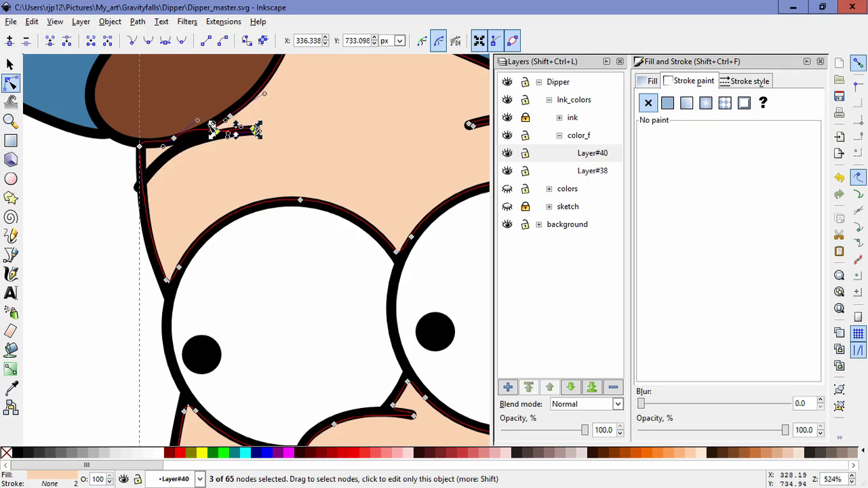
{"action": "key", "text": "Delete"}
{"action": "left_click_drag", "start_coordinate": [245, 171], "coordinate": [198, 132]}
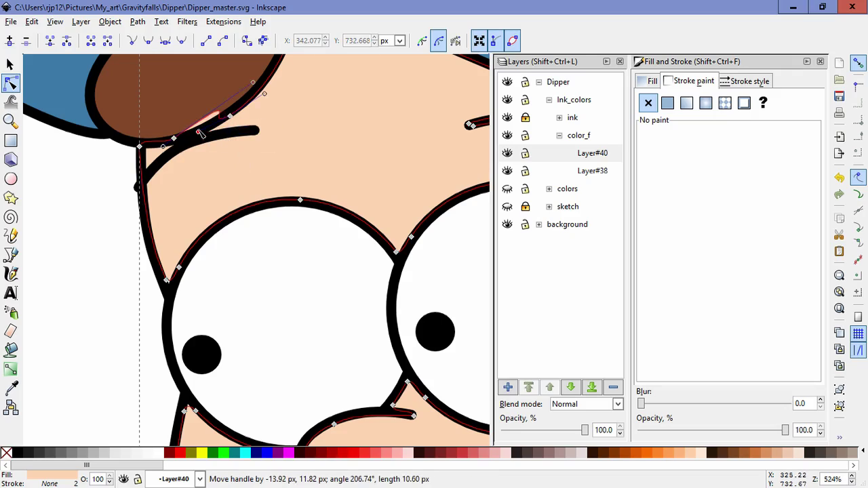
{"action": "left_click_drag", "start_coordinate": [253, 82], "coordinate": [216, 111]}
{"action": "left_click", "coordinate": [93, 236]}
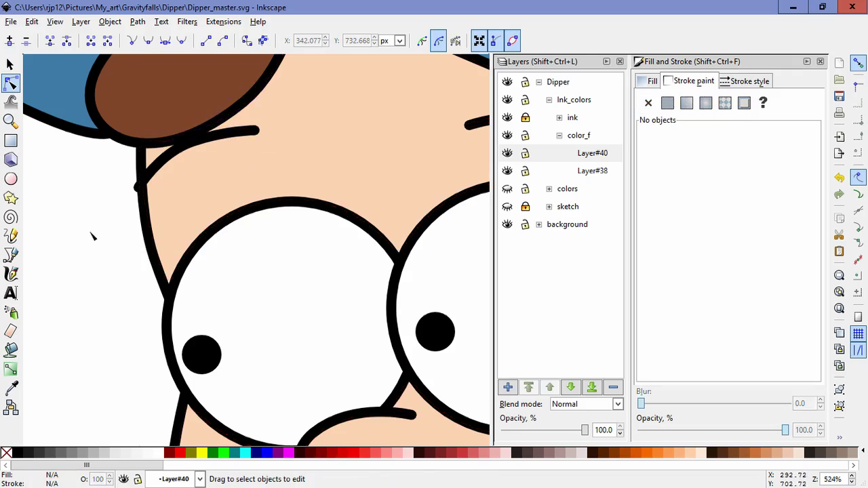
Step: Sample the darker peach fdb395 from the palette as the fill colour for new shapes
{"action": "scroll", "coordinate": [264, 277], "scroll_direction": "down", "scroll_amount": 4}
{"action": "left_click_drag", "start_coordinate": [441, 351], "coordinate": [326, 188]}
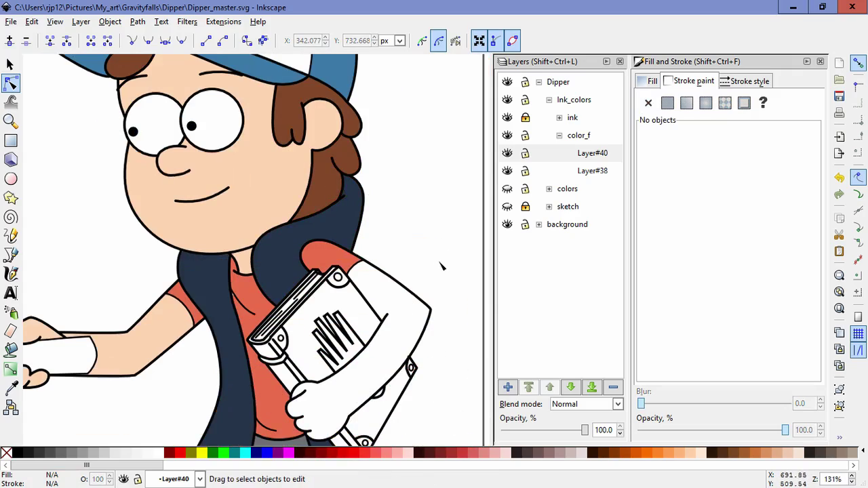
{"action": "left_click_drag", "start_coordinate": [163, 228], "coordinate": [253, 311]}
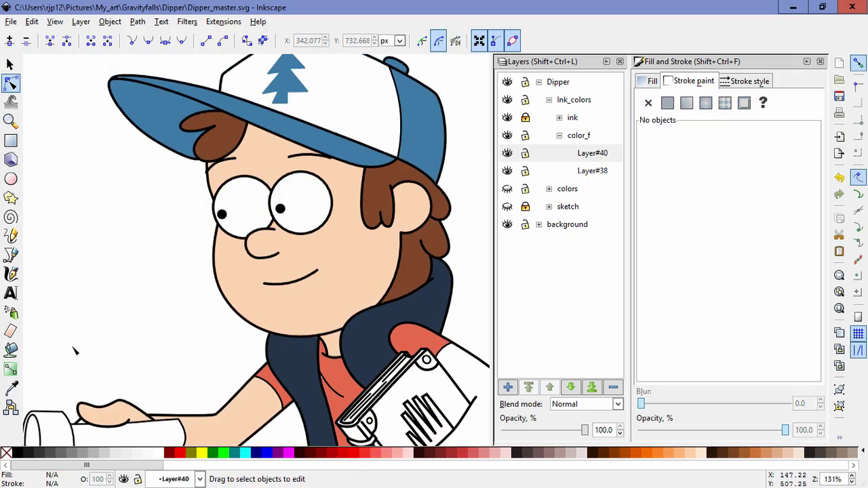
{"action": "scroll", "coordinate": [101, 349], "scroll_direction": "down", "scroll_amount": 2}
{"action": "left_click_drag", "start_coordinate": [101, 349], "coordinate": [404, 261]}
{"action": "left_click", "coordinate": [8, 389]}
{"action": "left_click_drag", "start_coordinate": [283, 320], "coordinate": [285, 322]}
Step: Trace a closed darker-peach shape along the nose's ink line with the Pen tool, curving it across the nose's open side
{"action": "left_click", "coordinate": [11, 255]}
{"action": "scroll", "coordinate": [380, 248], "scroll_direction": "up", "scroll_amount": 4}
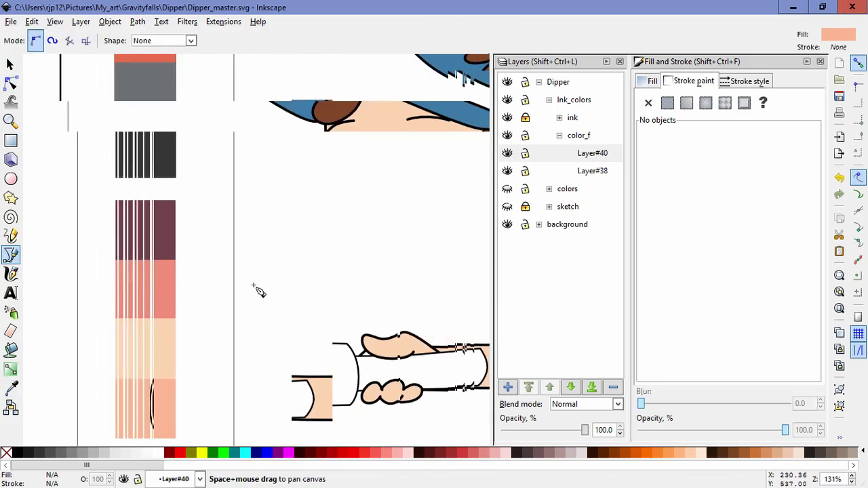
{"action": "scroll", "coordinate": [362, 223], "scroll_direction": "up", "scroll_amount": 1}
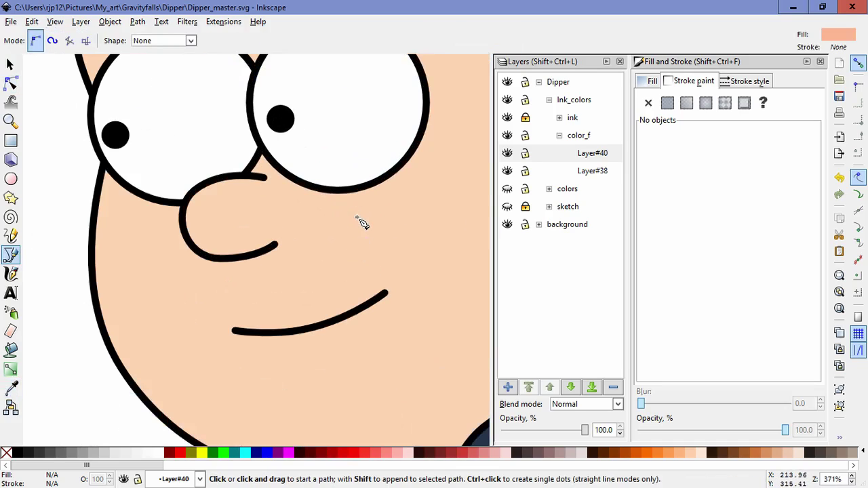
{"action": "left_click", "coordinate": [267, 178]}
{"action": "left_click_drag", "start_coordinate": [281, 188], "coordinate": [288, 222]}
{"action": "left_click", "coordinate": [275, 247]}
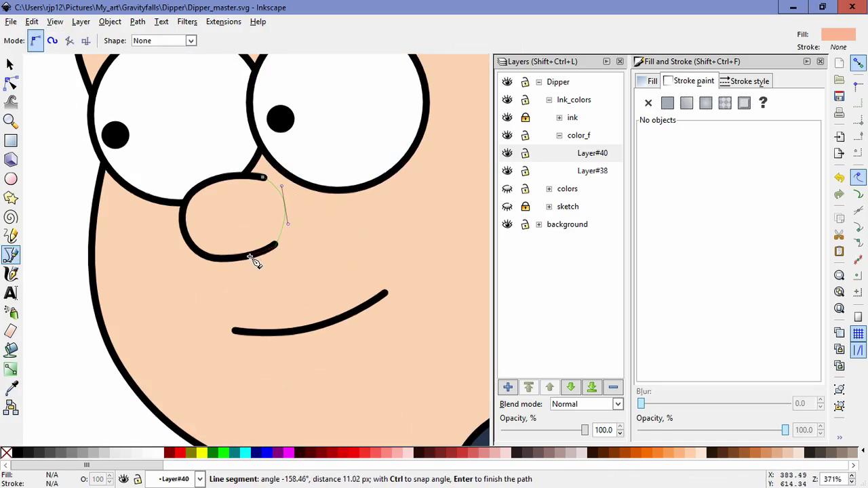
{"action": "left_click", "coordinate": [226, 258]}
{"action": "left_click", "coordinate": [193, 251]}
{"action": "left_click", "coordinate": [188, 241]}
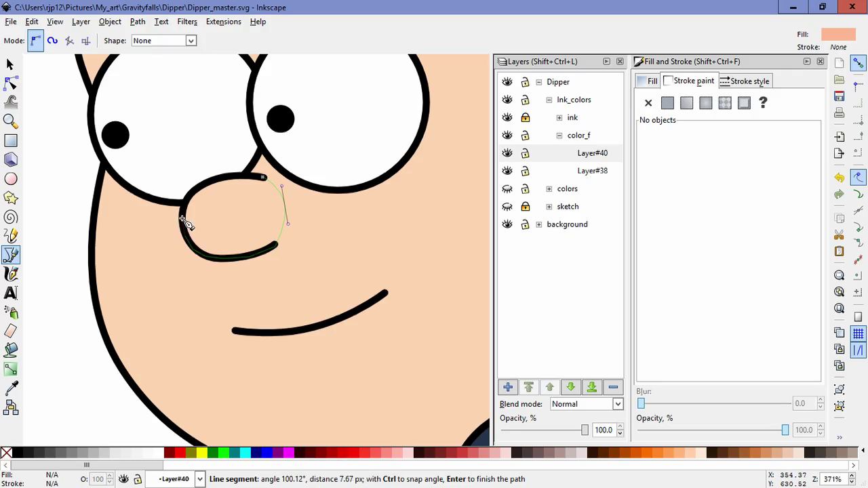
{"action": "left_click", "coordinate": [182, 220]}
{"action": "left_click", "coordinate": [193, 192]}
{"action": "left_click", "coordinate": [214, 181]}
{"action": "left_click", "coordinate": [240, 178]}
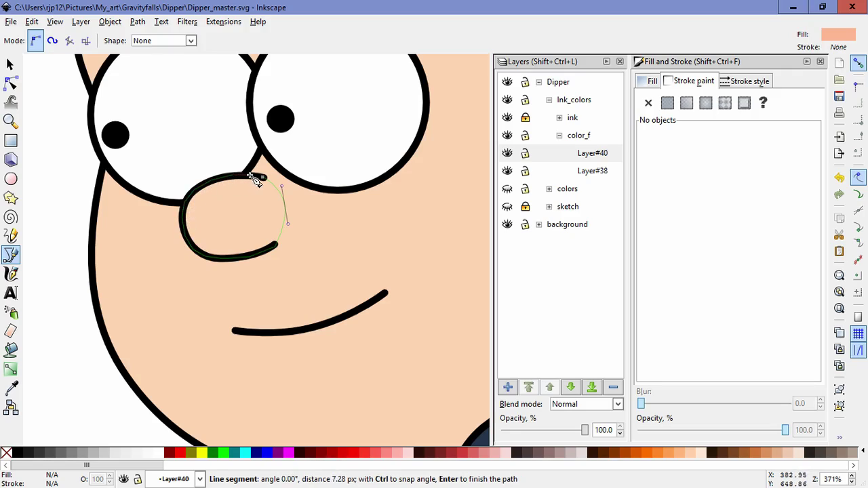
{"action": "left_click", "coordinate": [264, 178]}
Step: Adjust the curve on the open side of the nose fill and deselect everything
{"action": "key", "text": "n"}
{"action": "left_click_drag", "start_coordinate": [287, 216], "coordinate": [287, 210]}
{"action": "left_click", "coordinate": [331, 244]}
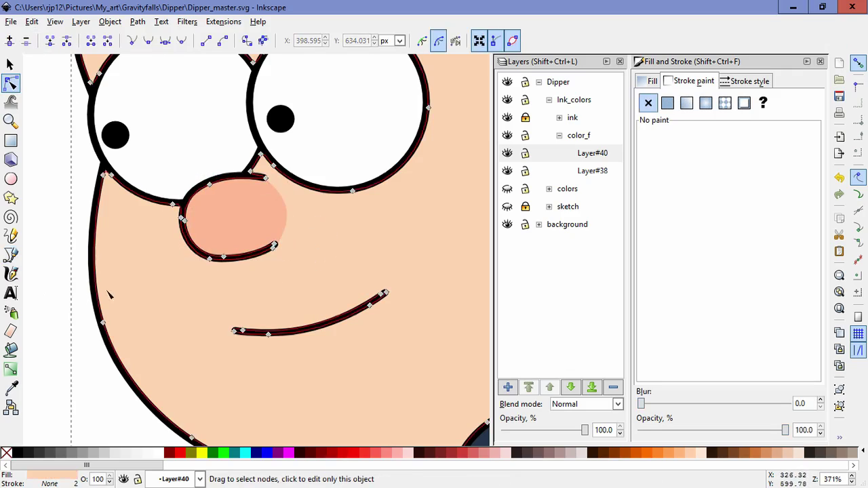
{"action": "left_click", "coordinate": [70, 280]}
Step: Bucket-fill the arm and hand holding the book with the darker peach
{"action": "scroll", "coordinate": [69, 280], "scroll_direction": "down", "scroll_amount": 4}
{"action": "left_click_drag", "start_coordinate": [279, 317], "coordinate": [301, 229]}
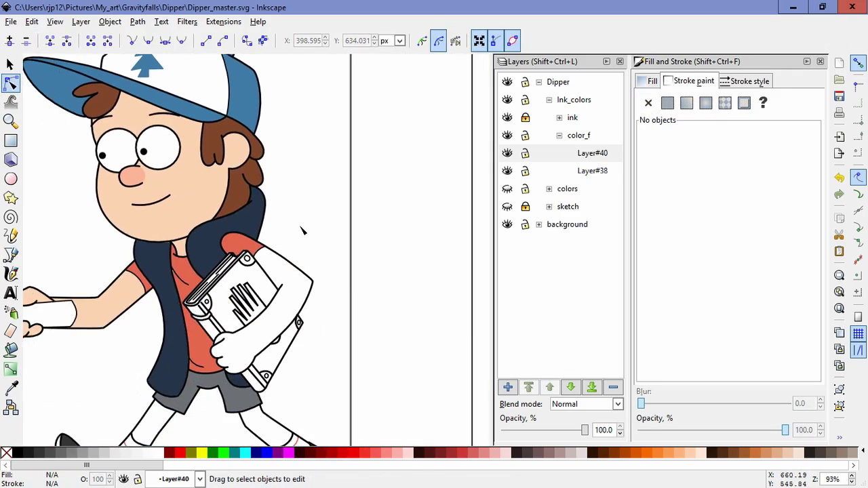
{"action": "left_click_drag", "start_coordinate": [315, 338], "coordinate": [352, 300]}
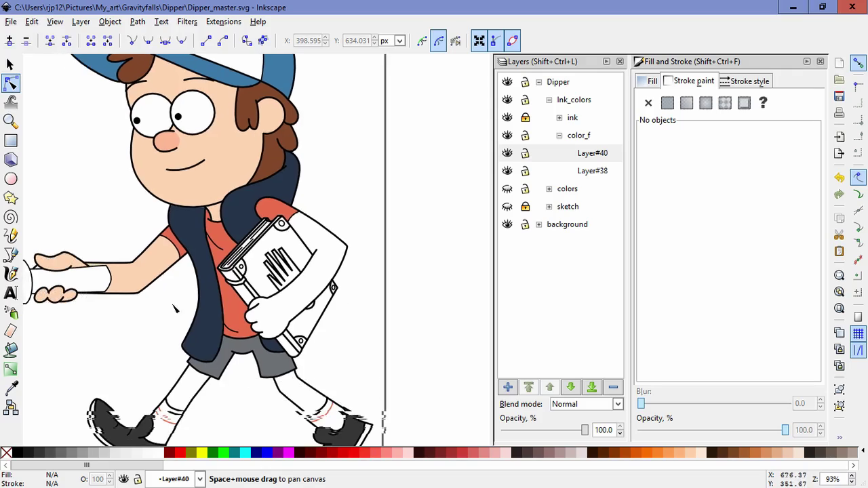
{"action": "left_click", "coordinate": [128, 273]}
{"action": "left_click", "coordinate": [11, 350]}
{"action": "scroll", "coordinate": [306, 279], "scroll_direction": "up", "scroll_amount": 3}
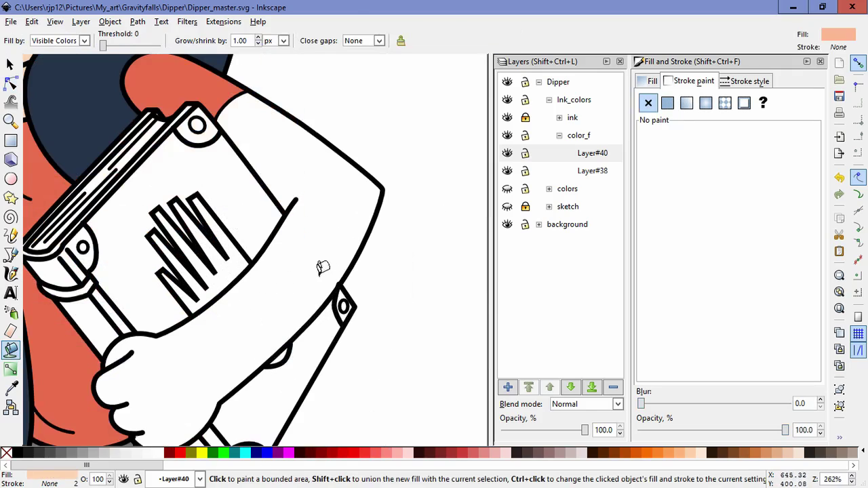
{"action": "left_click_drag", "start_coordinate": [169, 349], "coordinate": [170, 342]}
{"action": "left_click", "coordinate": [220, 331]}
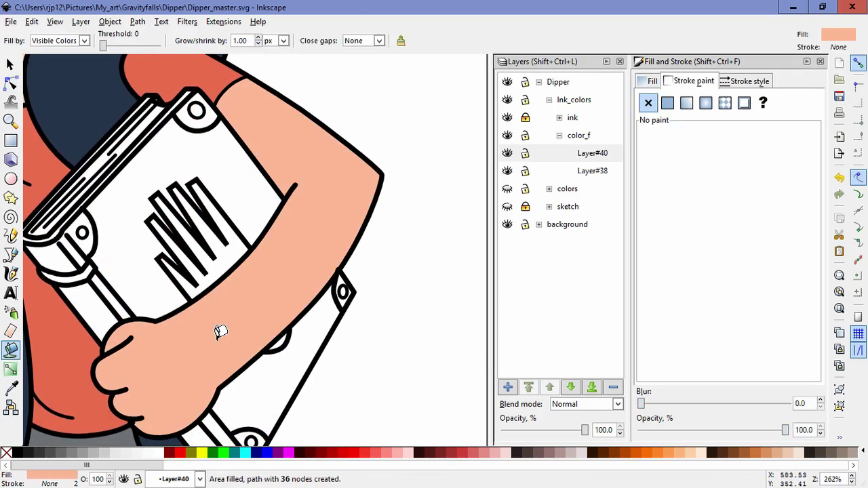
Step: Recolour the book arm's fill with the sampled light skin tone and deselect it
{"action": "key", "text": "grave"}
{"action": "left_click", "coordinate": [11, 388]}
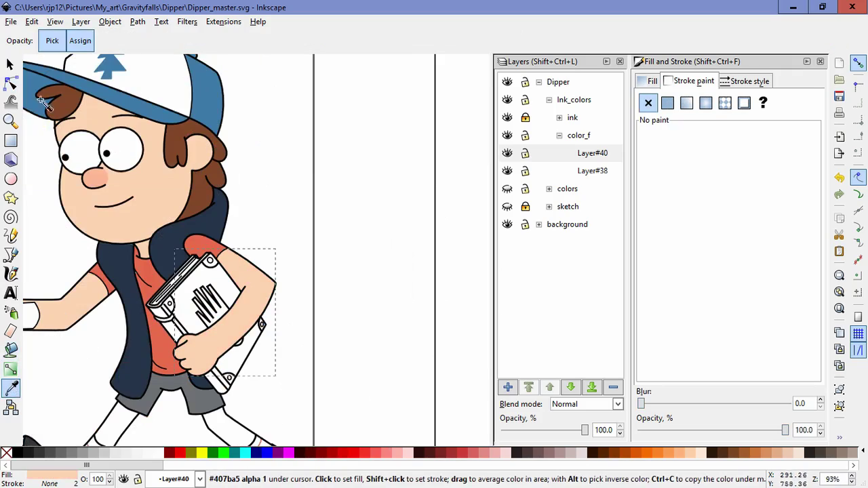
{"action": "key", "text": "s"}
{"action": "left_click", "coordinate": [310, 372]}
{"action": "left_click_drag", "start_coordinate": [311, 372], "coordinate": [347, 253]}
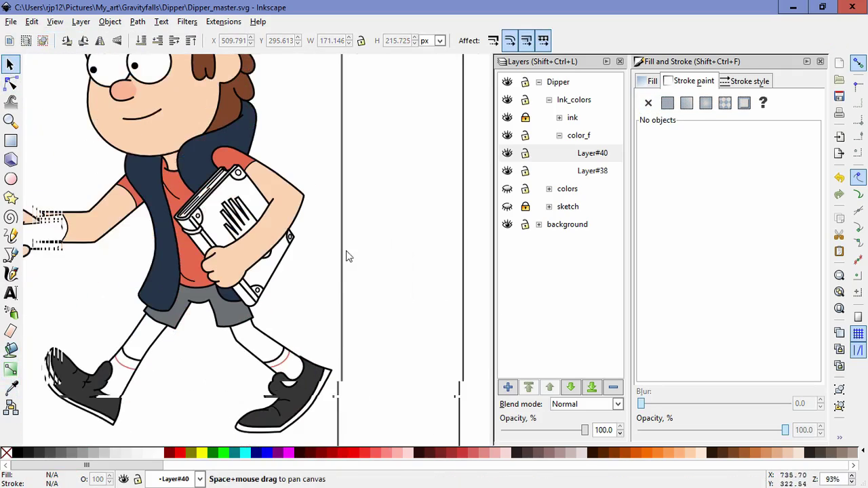
Step: Bucket-fill the bare skin of both legs between shorts and socks with the light skin tone
{"action": "left_click", "coordinate": [11, 349]}
{"action": "scroll", "coordinate": [145, 334], "scroll_direction": "up", "scroll_amount": 4}
{"action": "left_click", "coordinate": [208, 240]}
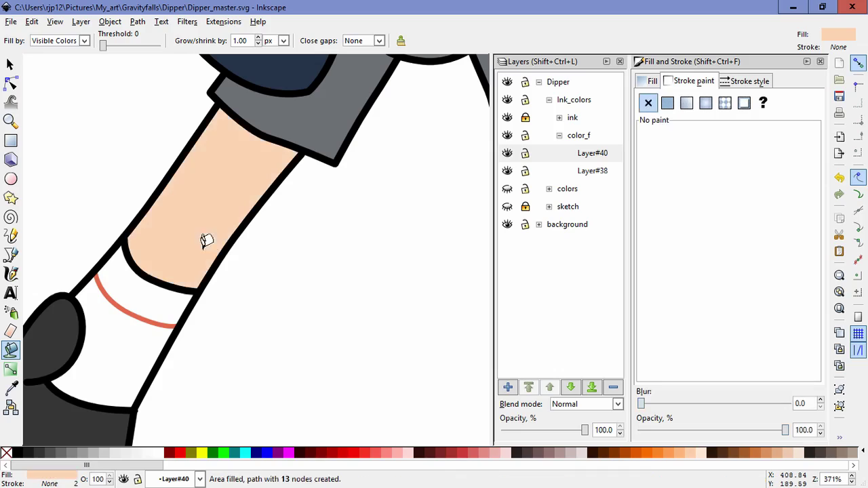
{"action": "left_click_drag", "start_coordinate": [408, 283], "coordinate": [64, 359]}
{"action": "left_click", "coordinate": [277, 333]}
{"action": "scroll", "coordinate": [209, 338], "scroll_direction": "down", "scroll_amount": 5}
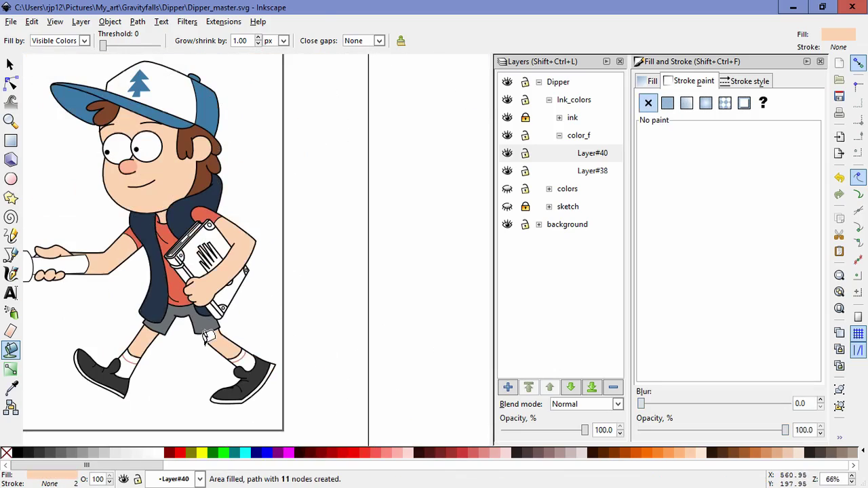
Step: Sample the grey 6c7174 from the shorts, undo the leg's recolouring and add a new layer above Layer#40
{"action": "left_click_drag", "start_coordinate": [336, 309], "coordinate": [346, 309]}
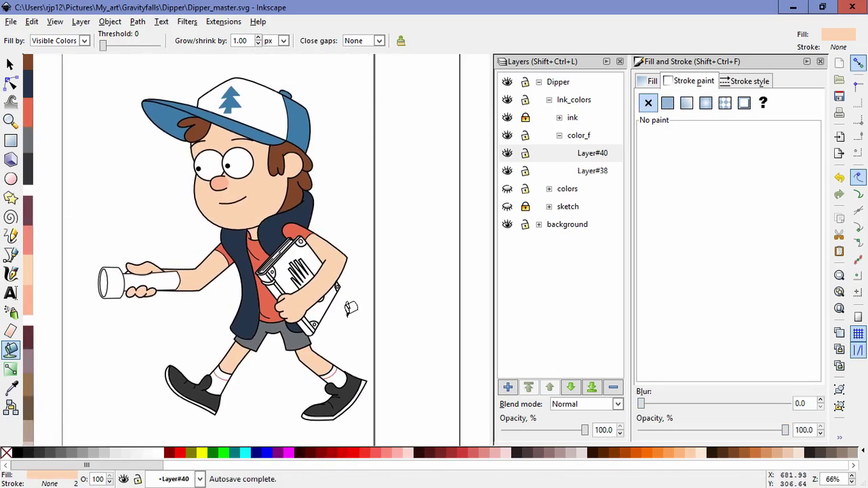
{"action": "left_click", "coordinate": [10, 387]}
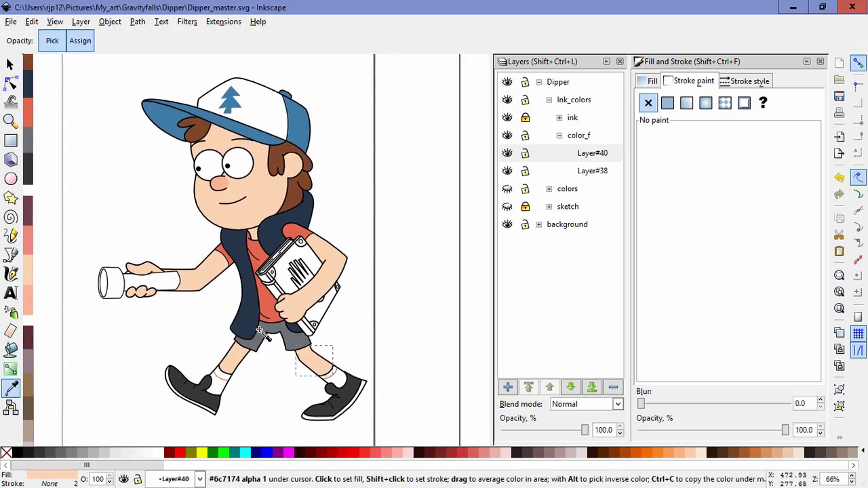
{"action": "left_click", "coordinate": [273, 329]}
{"action": "key", "text": "ctrl+z"}
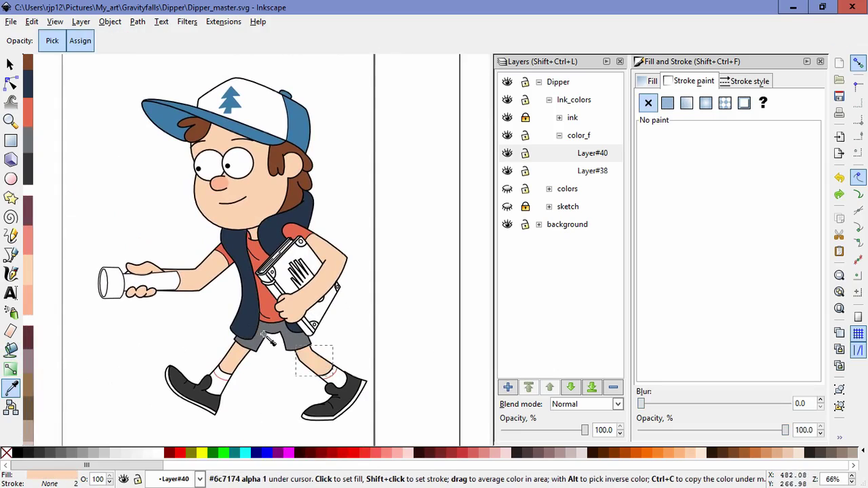
{"action": "left_click", "coordinate": [508, 387]}
{"action": "left_click", "coordinate": [478, 290]}
{"action": "scroll", "coordinate": [151, 281], "scroll_direction": "up", "scroll_amount": 7}
{"action": "key", "text": "shift+ctrl+n"}
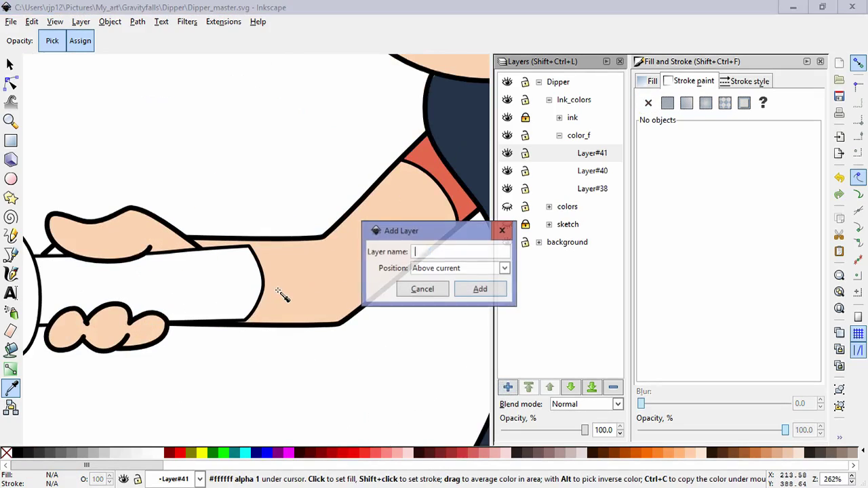
{"action": "left_click", "coordinate": [422, 289]}
{"action": "left_click", "coordinate": [10, 64]}
{"action": "key", "text": "shift+ctrl+n"}
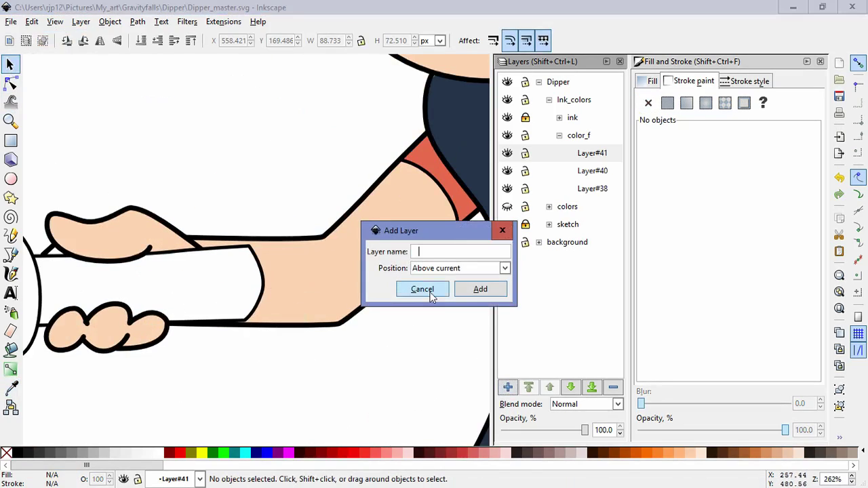
{"action": "left_click", "coordinate": [430, 294]}
Step: Bucket-fill the flashlight's head, handle and small switch with the sampled grey on color_f
{"action": "left_click_drag", "start_coordinate": [213, 184], "coordinate": [323, 141]}
{"action": "left_click", "coordinate": [11, 349]}
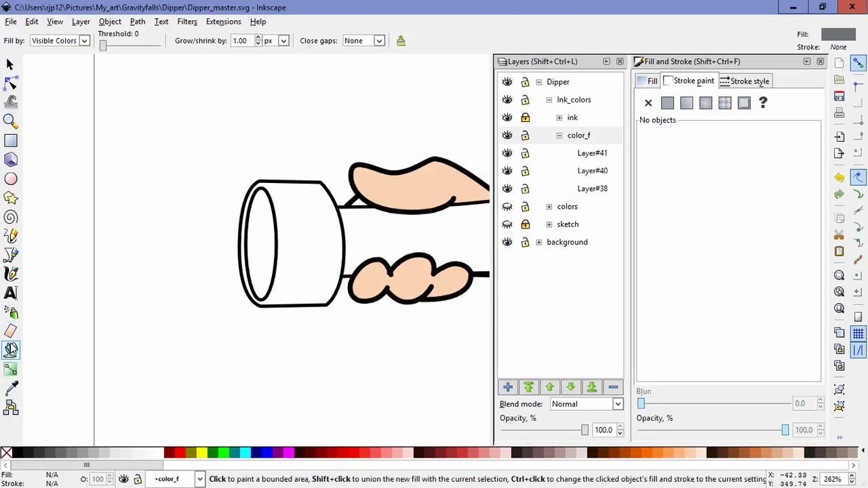
{"action": "left_click", "coordinate": [316, 209]}
{"action": "left_click", "coordinate": [370, 217]}
{"action": "left_click", "coordinate": [362, 192]}
Step: Try a dark grey and an orange d57938 fill on the flashlight's switch
{"action": "left_click", "coordinate": [652, 81]}
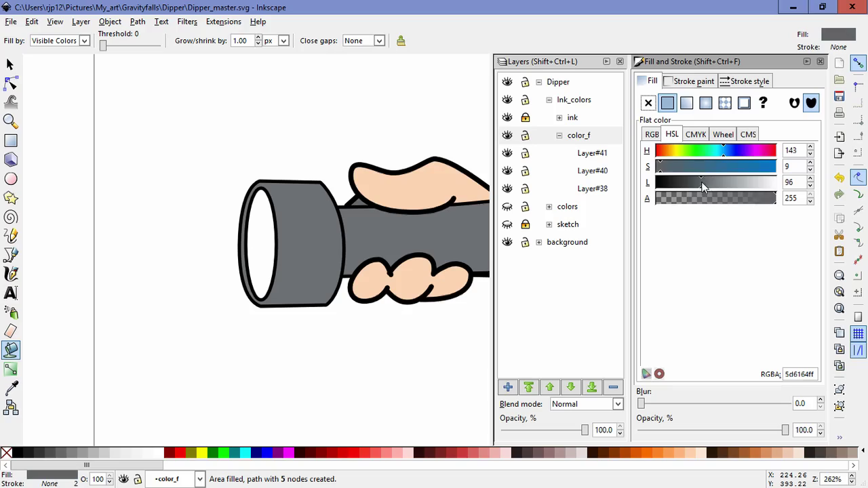
{"action": "left_click_drag", "start_coordinate": [703, 187], "coordinate": [687, 185]}
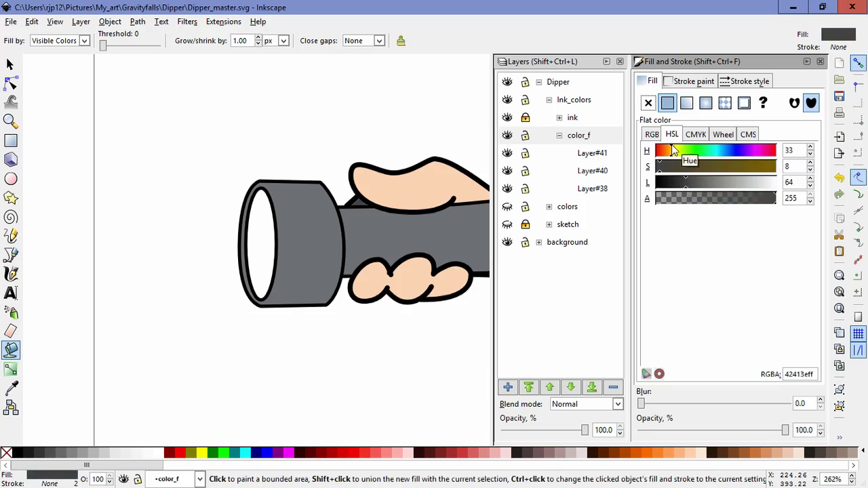
{"action": "left_click_drag", "start_coordinate": [700, 182], "coordinate": [733, 167]}
{"action": "left_click", "coordinate": [664, 151]}
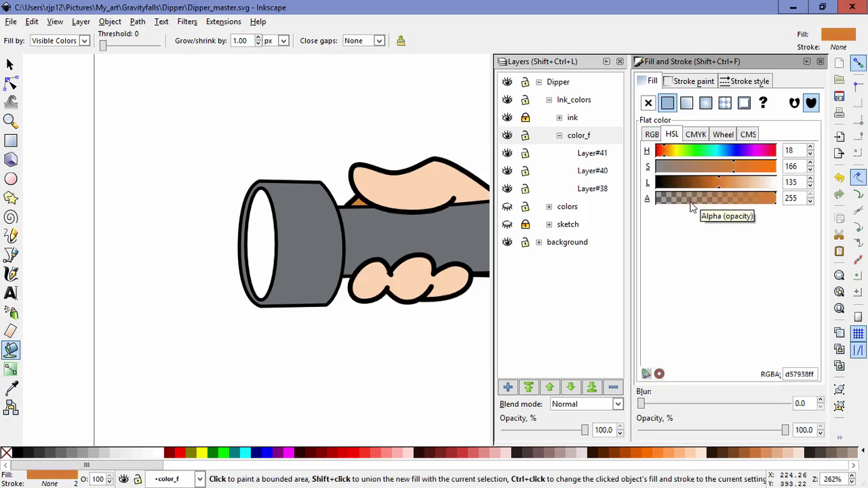
Step: Recolour the switch with the flashlight's sampled grey, shift it to hue 0 and lightness 171 (aea8a8), and deselect it
{"action": "left_click", "coordinate": [11, 388]}
{"action": "left_click", "coordinate": [301, 287]}
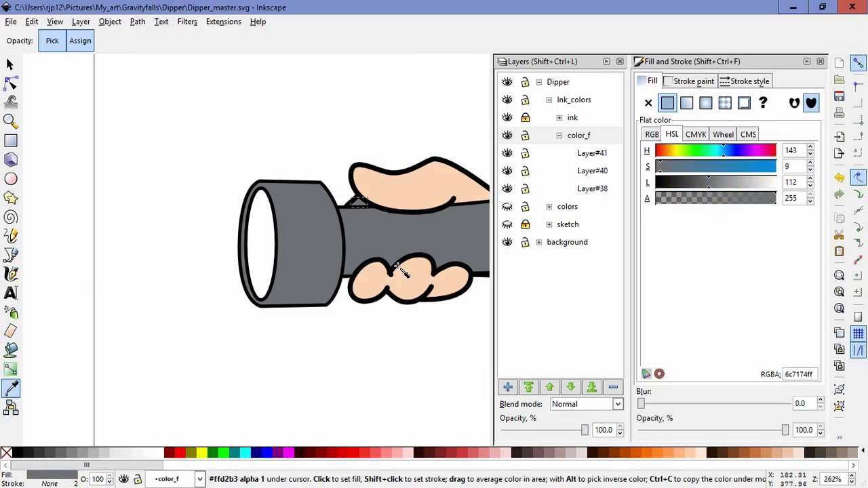
{"action": "left_click", "coordinate": [658, 151]}
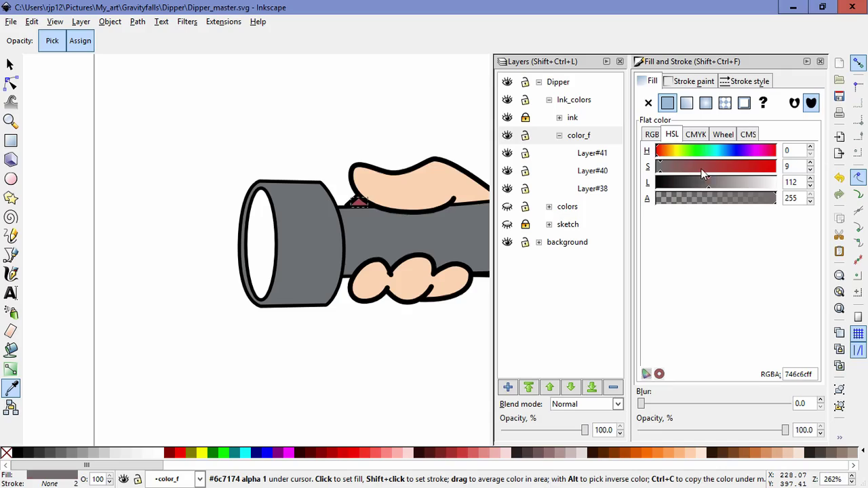
{"action": "left_click", "coordinate": [717, 167]}
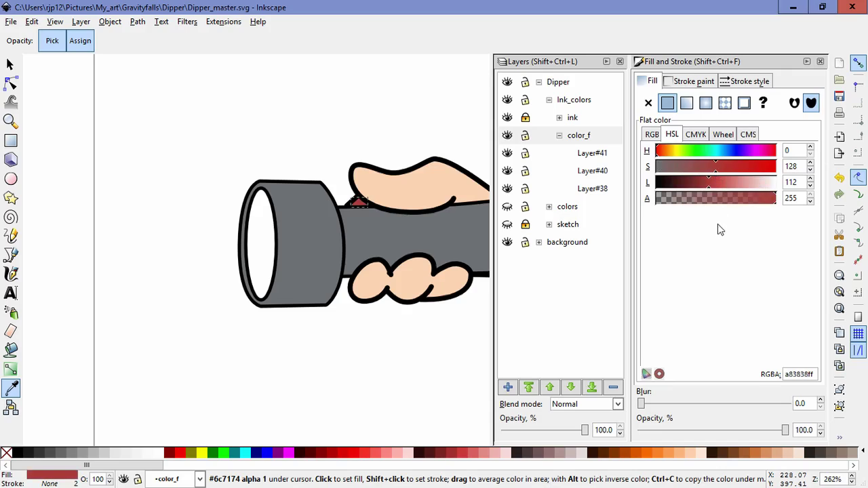
{"action": "key", "text": "ctrl+z"}
{"action": "left_click_drag", "start_coordinate": [708, 185], "coordinate": [737, 185]}
{"action": "left_click", "coordinate": [289, 358]}
{"action": "key", "text": "ctrl+z"}
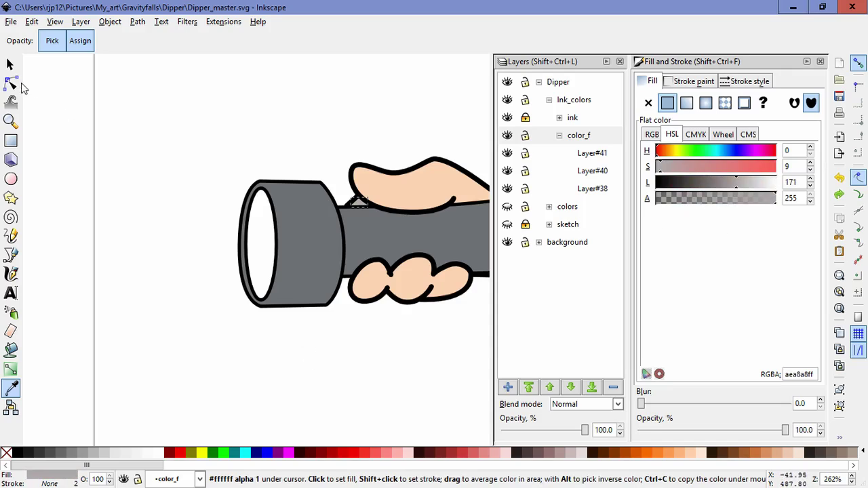
{"action": "left_click", "coordinate": [10, 65]}
{"action": "left_click", "coordinate": [335, 374]}
Step: Bucket-fill the flashlight's lens with yellow and lighten it to ffff82
{"action": "left_click_drag", "start_coordinate": [470, 329], "coordinate": [319, 350]}
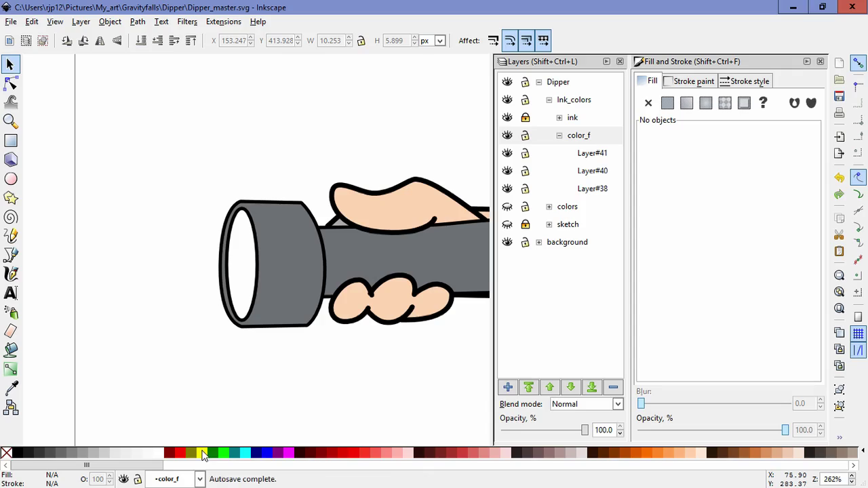
{"action": "left_click", "coordinate": [10, 350]}
{"action": "left_click", "coordinate": [241, 273]}
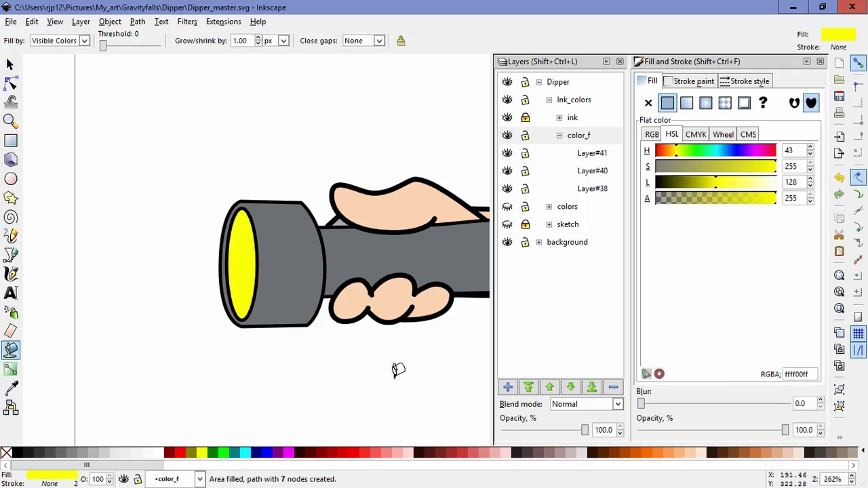
{"action": "left_click_drag", "start_coordinate": [737, 189], "coordinate": [747, 187]}
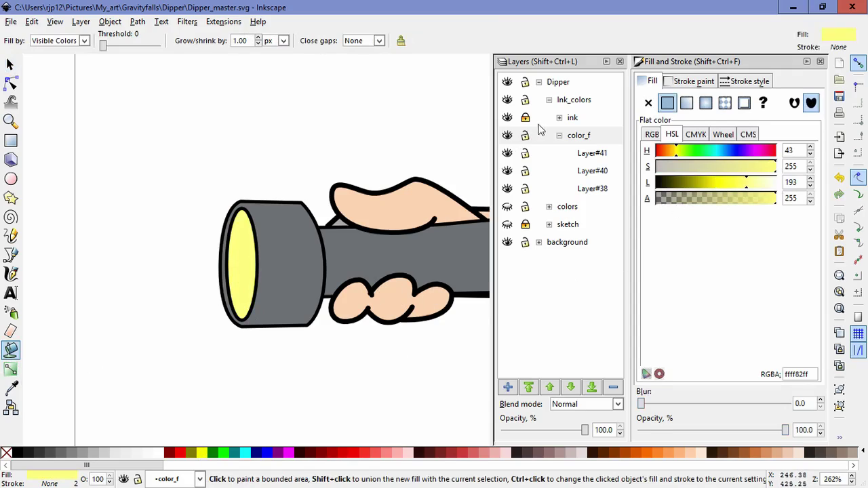
Step: Expand the ink layer and show the light beam on Layer#37
{"action": "left_click", "coordinate": [559, 117]}
{"action": "left_click", "coordinate": [508, 136]}
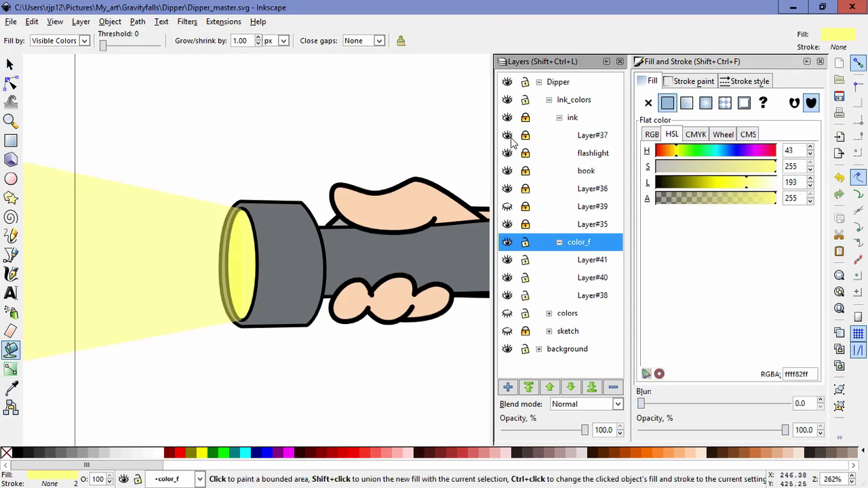
{"action": "left_click", "coordinate": [10, 83]}
{"action": "left_click", "coordinate": [186, 87]}
{"action": "scroll", "coordinate": [360, 129], "scroll_direction": "down", "scroll_amount": 3}
{"action": "left_click_drag", "start_coordinate": [429, 256], "coordinate": [239, 298]}
{"action": "left_click_drag", "start_coordinate": [474, 221], "coordinate": [368, 290]}
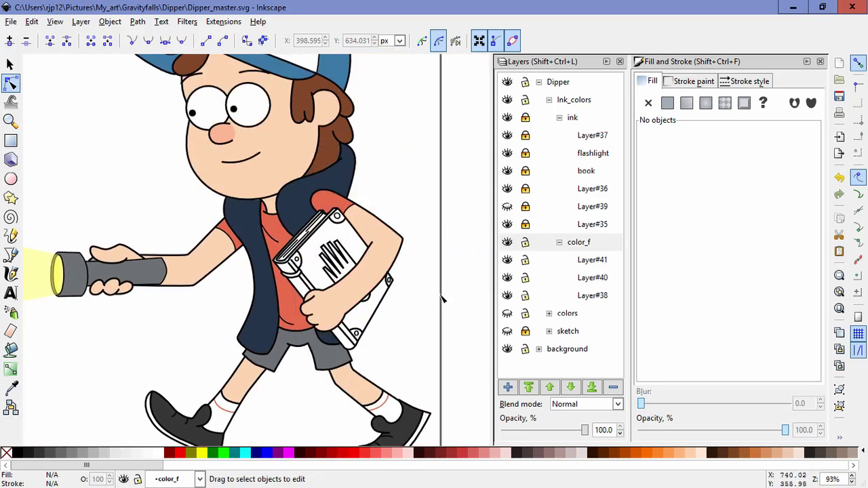
{"action": "left_click_drag", "start_coordinate": [439, 272], "coordinate": [437, 289]}
Step: Select the flashlight's lens, handle and head fills on color_f and move them in place to Layer#41
{"action": "left_click", "coordinate": [565, 265]}
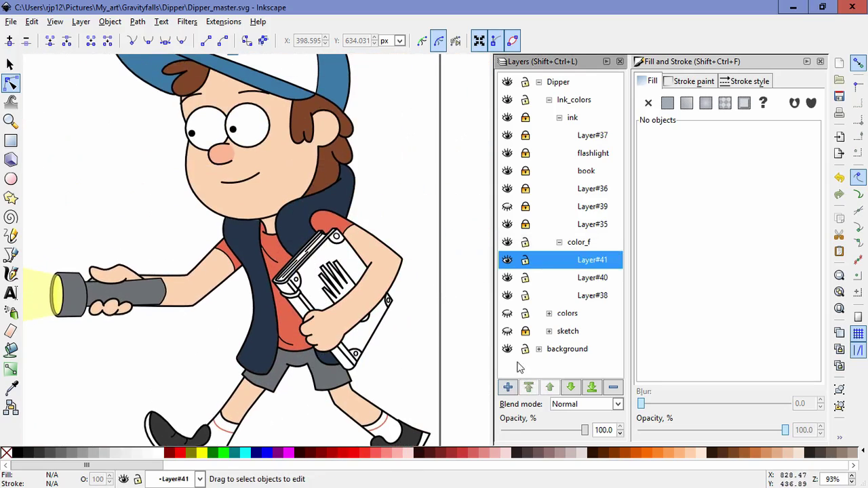
{"action": "left_click", "coordinate": [61, 301]}
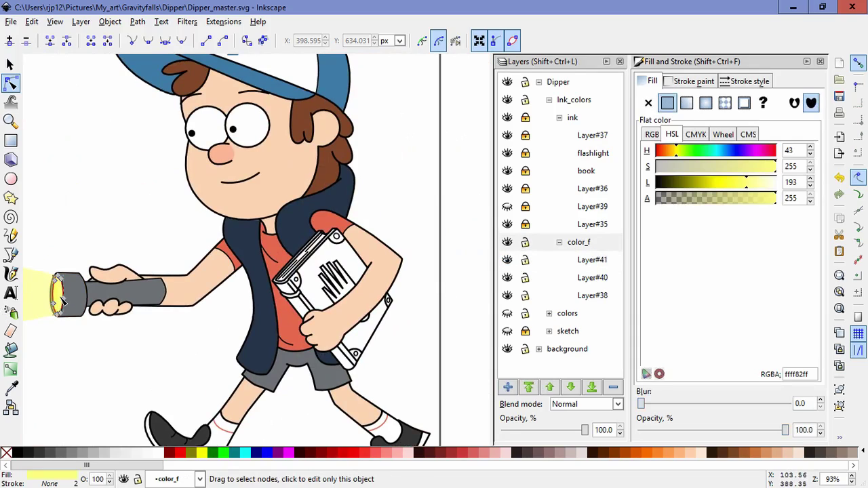
{"action": "left_click", "coordinate": [77, 299]}
{"action": "left_click", "coordinate": [187, 297]}
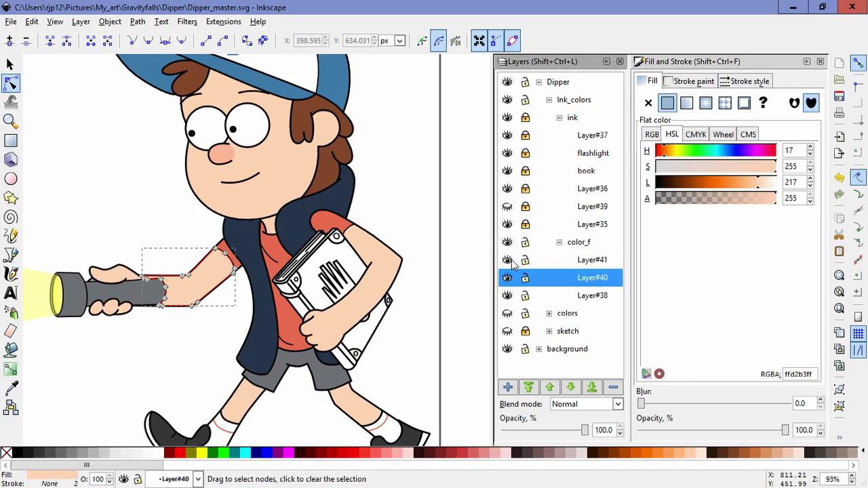
{"action": "left_click", "coordinate": [108, 293]}
{"action": "left_click", "coordinate": [64, 298], "text": "shift"}
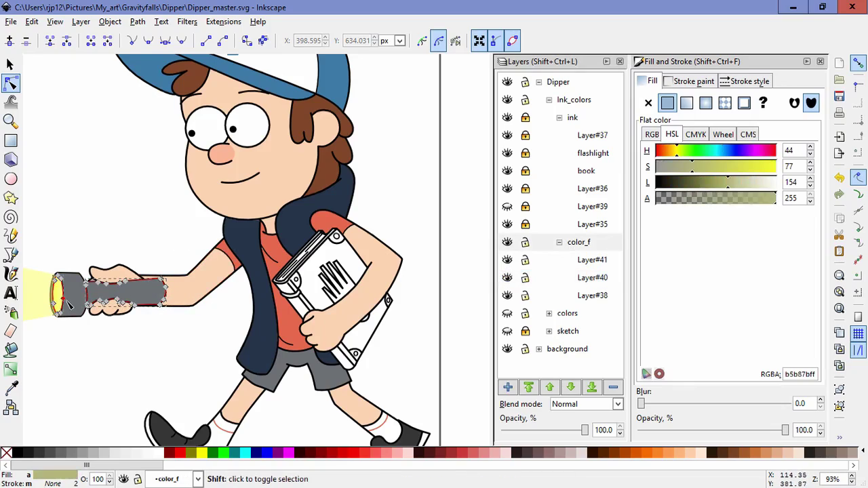
{"action": "left_click", "coordinate": [61, 295], "text": "shift"}
{"action": "left_click", "coordinate": [59, 294], "text": "shift"}
{"action": "left_click", "coordinate": [71, 293], "text": "shift"}
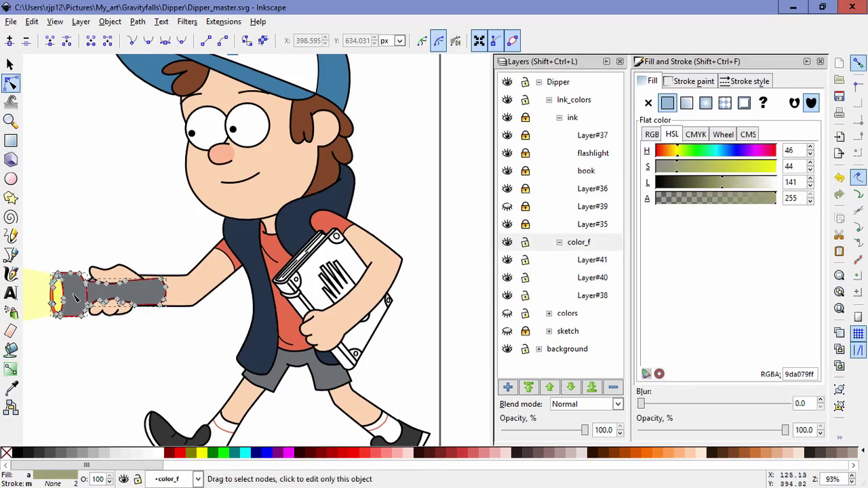
{"action": "left_click", "coordinate": [11, 65]}
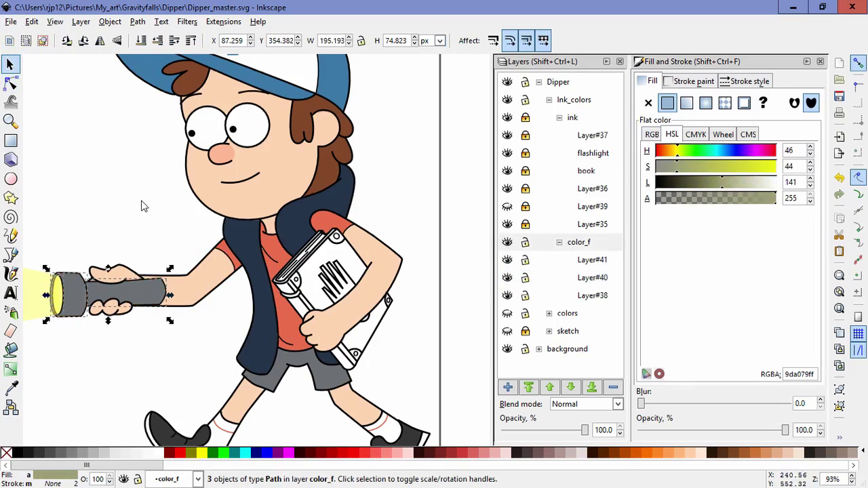
{"action": "key", "text": "Escape"}
{"action": "left_click", "coordinate": [583, 260]}
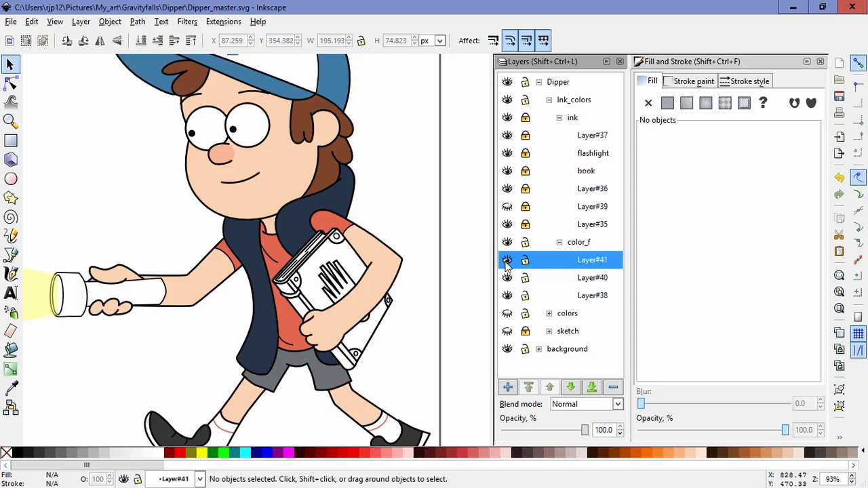
{"action": "left_click", "coordinate": [31, 21]}
{"action": "left_click", "coordinate": [77, 134]}
{"action": "left_click", "coordinate": [209, 363]}
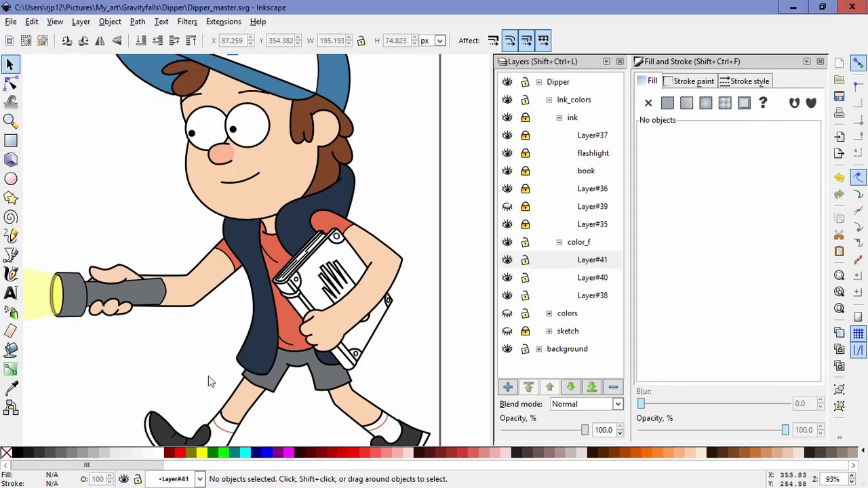
Step: Move the vest fill's upper corner node under the chin outline to close the gap at the collar
{"action": "scroll", "coordinate": [264, 234], "scroll_direction": "up", "scroll_amount": 6}
{"action": "left_click", "coordinate": [218, 181]}
{"action": "left_click", "coordinate": [11, 83]}
{"action": "left_click_drag", "start_coordinate": [240, 159], "coordinate": [241, 163]}
{"action": "left_click_drag", "start_coordinate": [220, 264], "coordinate": [407, 298]}
{"action": "left_click_drag", "start_coordinate": [208, 277], "coordinate": [361, 320]}
{"action": "left_click_drag", "start_coordinate": [318, 228], "coordinate": [314, 224]}
{"action": "left_click", "coordinate": [252, 297]}
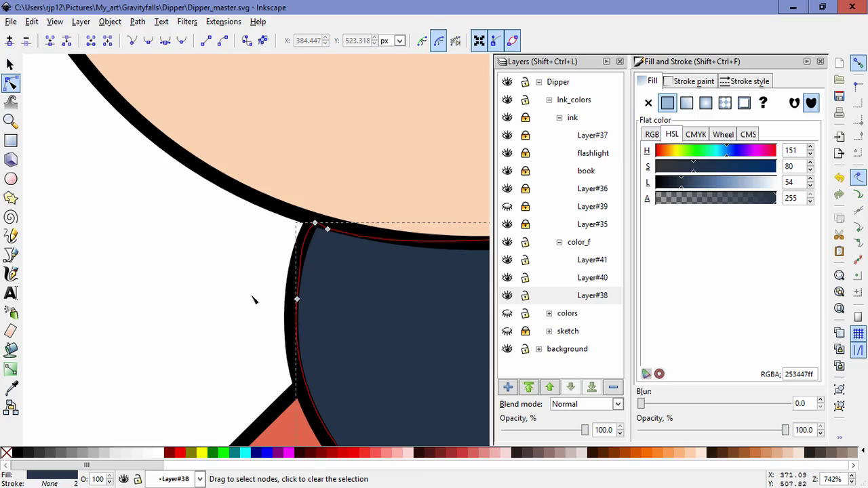
{"action": "left_click", "coordinate": [251, 297]}
Step: Move the shirt fill's node up into the white gap between the vest edge and the upper shirt fold
{"action": "left_click_drag", "start_coordinate": [298, 400], "coordinate": [295, 75]}
{"action": "left_click_drag", "start_coordinate": [433, 389], "coordinate": [258, 356]}
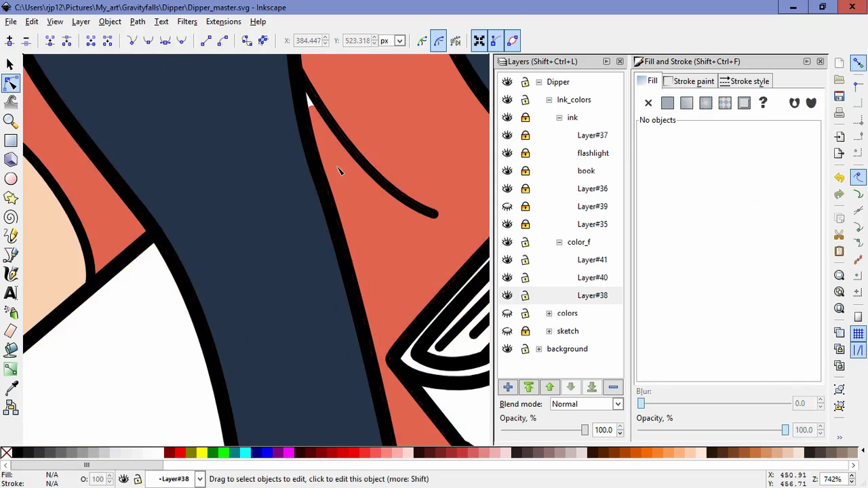
{"action": "left_click", "coordinate": [342, 170]}
{"action": "left_click_drag", "start_coordinate": [316, 105], "coordinate": [311, 93]}
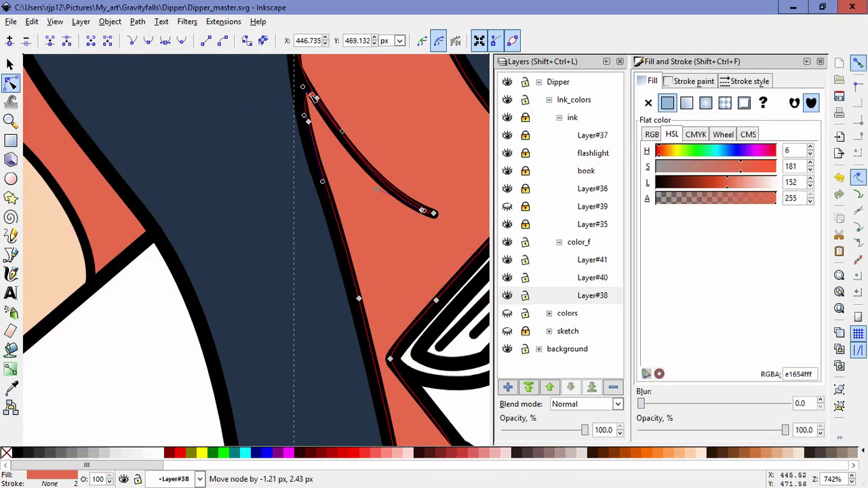
{"action": "left_click", "coordinate": [169, 316]}
Step: Move the vest fill's node at its lower outer corner further under the outline
{"action": "scroll", "coordinate": [287, 343], "scroll_direction": "down", "scroll_amount": 5}
{"action": "scroll", "coordinate": [287, 343], "scroll_direction": "down", "scroll_amount": 3}
{"action": "left_click", "coordinate": [117, 308]}
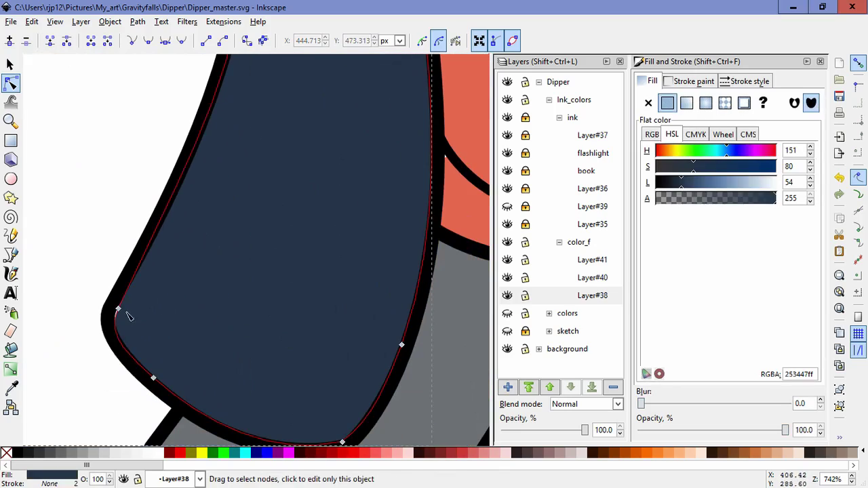
{"action": "left_click_drag", "start_coordinate": [117, 307], "coordinate": [110, 305]}
Step: Move the shirt fill's node at the lower fold into the gap beside the vest
{"action": "left_click", "coordinate": [453, 176]}
{"action": "left_click_drag", "start_coordinate": [449, 157], "coordinate": [446, 152]}
Step: Adjust the shirt fill's node beside the fingers holding the book and deselect the shirt
{"action": "left_click_drag", "start_coordinate": [300, 369], "coordinate": [115, 212]}
{"action": "left_click_drag", "start_coordinate": [450, 244], "coordinate": [321, 374]}
{"action": "scroll", "coordinate": [415, 256], "scroll_direction": "up", "scroll_amount": 3}
{"action": "scroll", "coordinate": [415, 257], "scroll_direction": "right", "scroll_amount": 3}
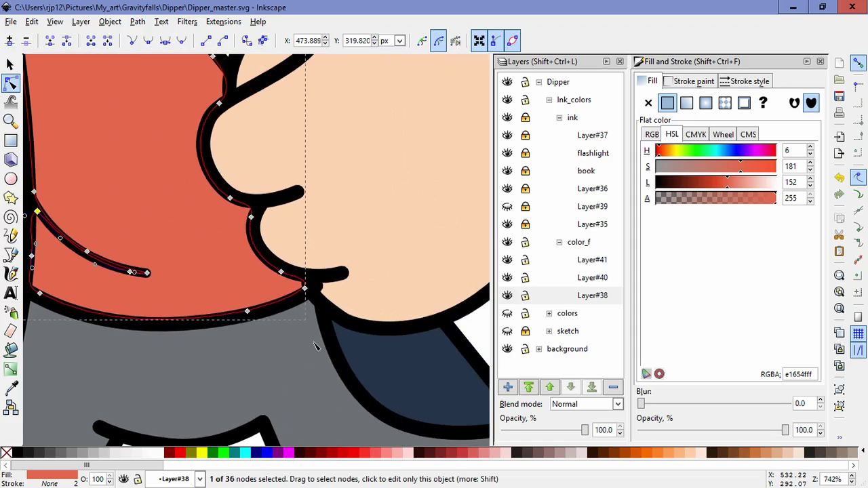
{"action": "left_click", "coordinate": [252, 216]}
{"action": "left_click_drag", "start_coordinate": [231, 128], "coordinate": [265, 224]}
{"action": "left_click", "coordinate": [267, 124]}
{"action": "left_click", "coordinate": [267, 124]}
{"action": "scroll", "coordinate": [348, 246], "scroll_direction": "down", "scroll_amount": 3}
{"action": "left_click_drag", "start_coordinate": [385, 247], "coordinate": [276, 388]}
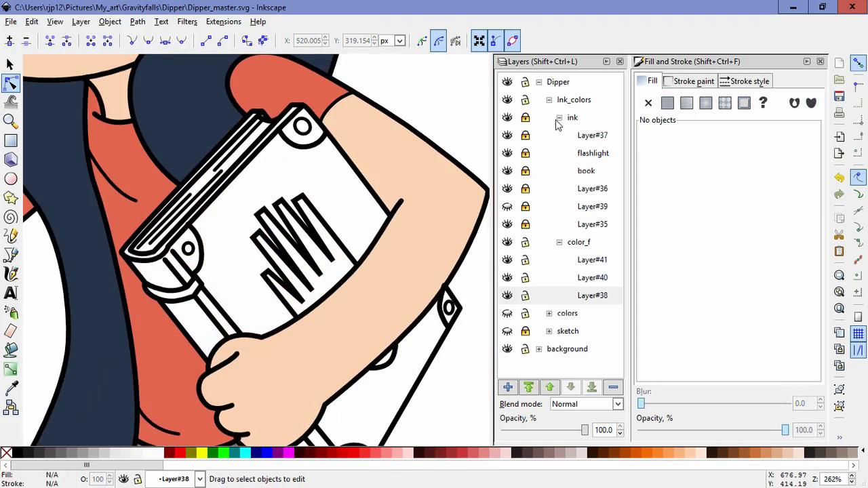
Step: Unlock the book ink layer and adjust the upper end node of the book's outer corner curve below the forearm
{"action": "left_click", "coordinate": [445, 302]}
{"action": "scroll", "coordinate": [448, 302], "scroll_direction": "up", "scroll_amount": 3}
{"action": "left_click_drag", "start_coordinate": [415, 188], "coordinate": [395, 227]}
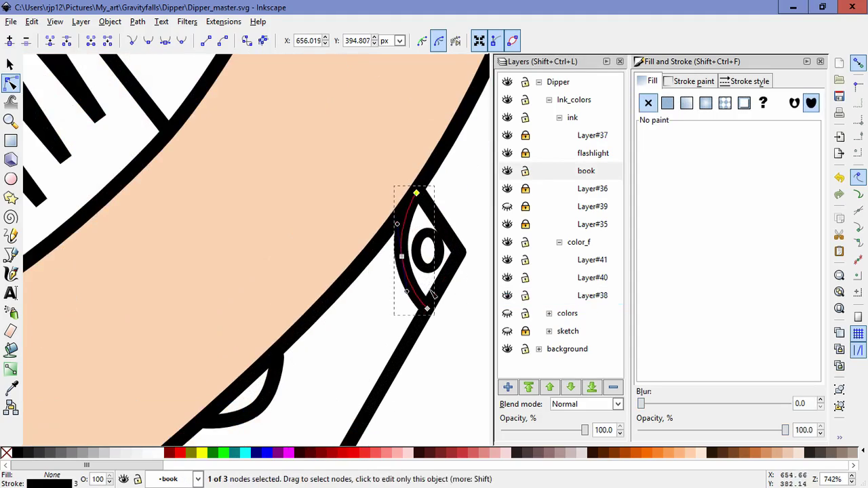
{"action": "left_click", "coordinate": [466, 367]}
Step: Adjust the end node of the corner curve beside the book's spine to meet the cover edge
{"action": "scroll", "coordinate": [455, 358], "scroll_direction": "down", "scroll_amount": 4}
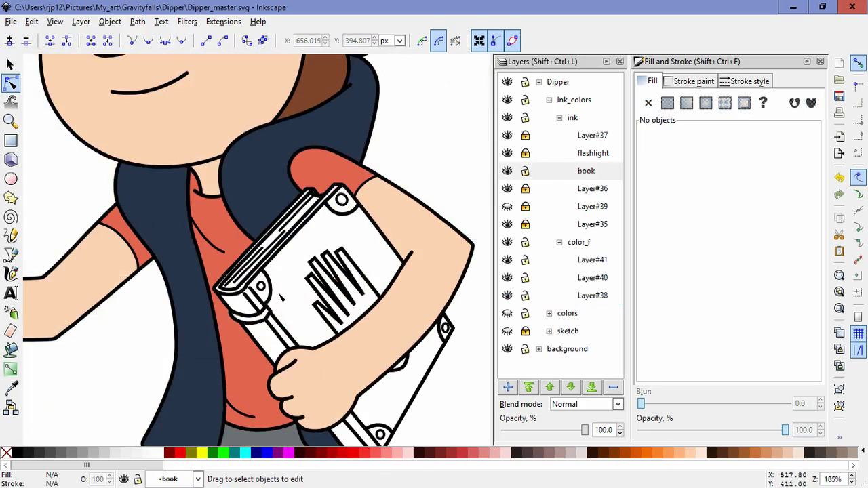
{"action": "scroll", "coordinate": [271, 282], "scroll_direction": "up", "scroll_amount": 6}
{"action": "left_click", "coordinate": [251, 262]}
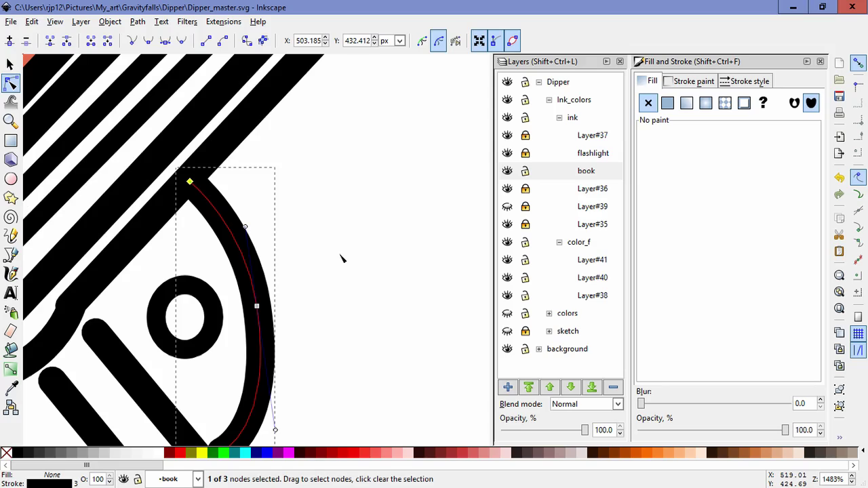
{"action": "left_click", "coordinate": [333, 306]}
Step: Adjust the end node of the book's upper corner curve near the sleeve to meet the cover edge
{"action": "scroll", "coordinate": [333, 306], "scroll_direction": "down", "scroll_amount": 7}
{"action": "scroll", "coordinate": [353, 250], "scroll_direction": "up", "scroll_amount": 4}
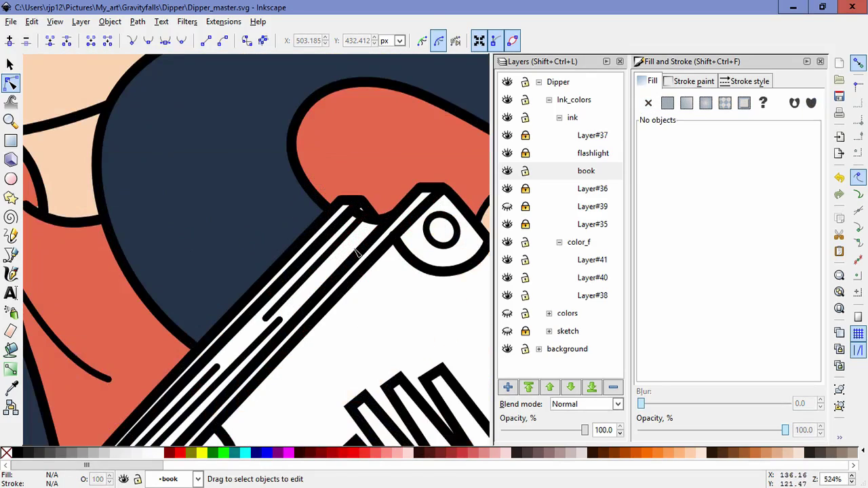
{"action": "left_click", "coordinate": [401, 248]}
{"action": "left_click_drag", "start_coordinate": [394, 237], "coordinate": [397, 240]}
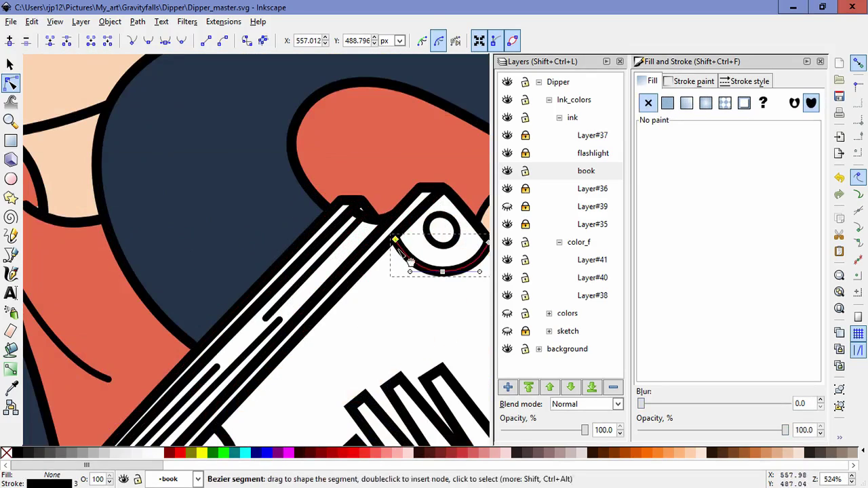
{"action": "left_click", "coordinate": [385, 332]}
Step: Make Layer#41 the current layer, then lock and collapse the ink layer
{"action": "scroll", "coordinate": [435, 311], "scroll_direction": "down", "scroll_amount": 4}
{"action": "left_click_drag", "start_coordinate": [436, 311], "coordinate": [313, 226]}
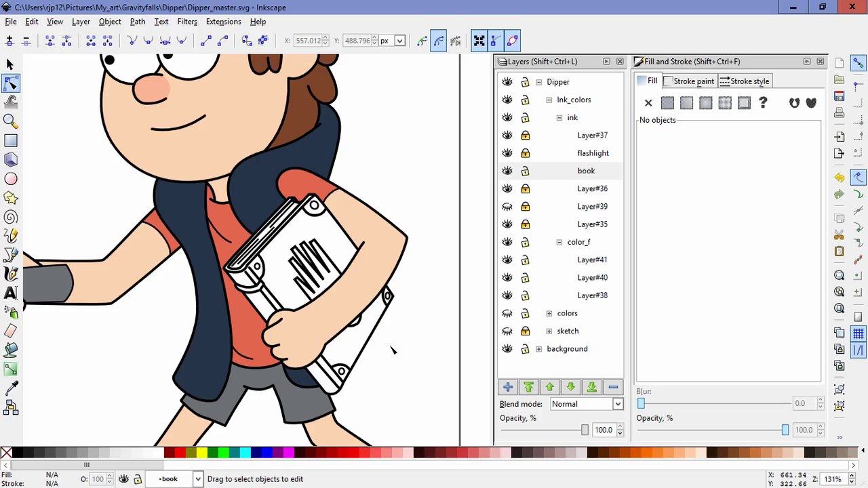
{"action": "scroll", "coordinate": [393, 349], "scroll_direction": "down", "scroll_amount": 1}
{"action": "scroll", "coordinate": [398, 345], "scroll_direction": "down", "scroll_amount": 1}
{"action": "left_click", "coordinate": [568, 258]}
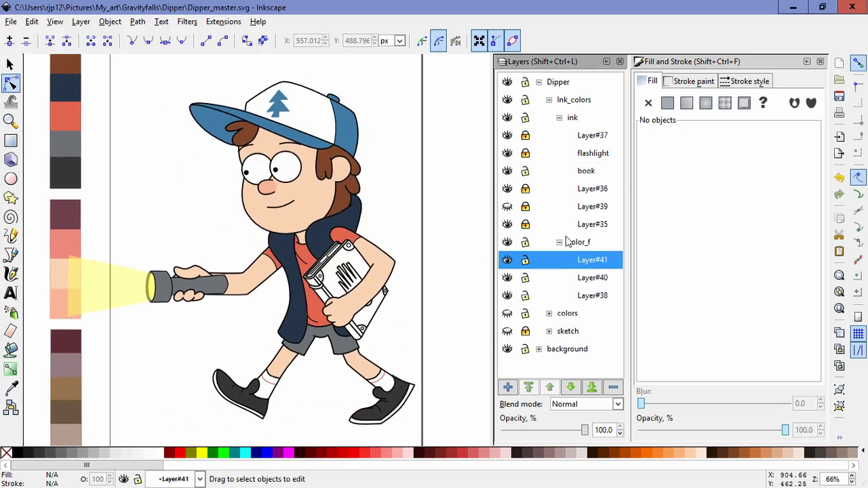
{"action": "left_click", "coordinate": [513, 117]}
{"action": "left_click", "coordinate": [513, 117]}
{"action": "left_click", "coordinate": [559, 118]}
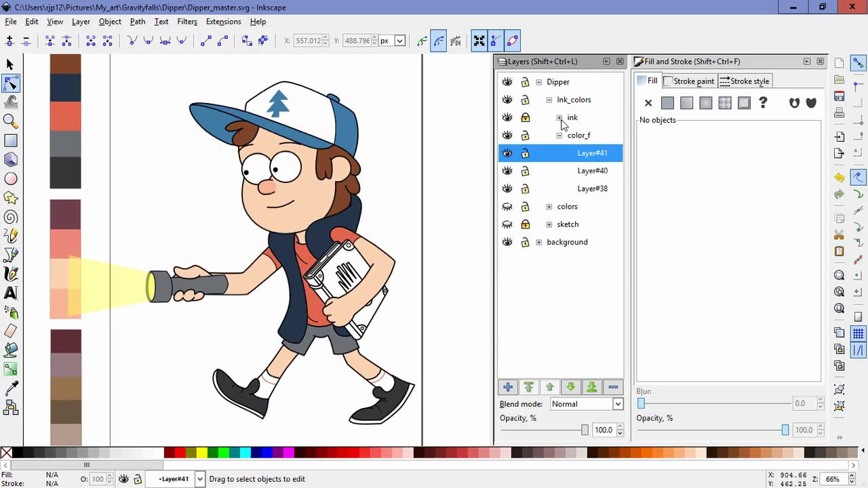
Step: Add a new layer above Layer#41 and pick the dark maroon palette swatch as the Paint Bucket's fill colour
{"action": "left_click", "coordinate": [508, 387]}
{"action": "key", "text": "Return"}
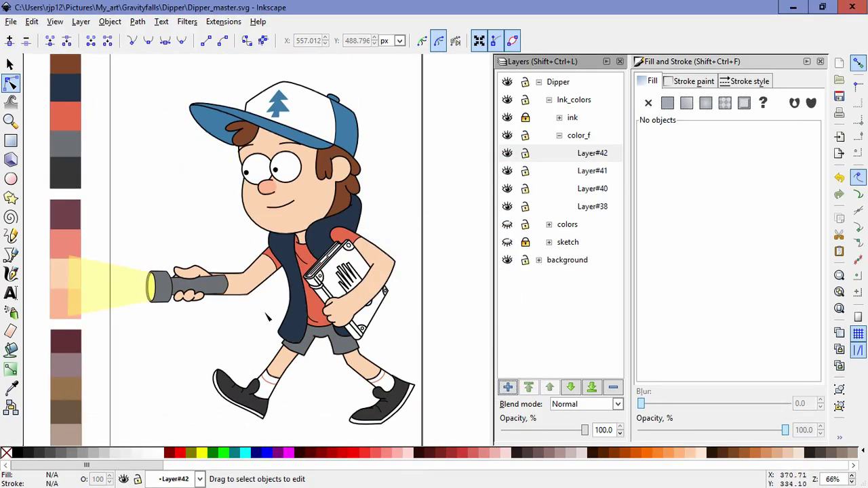
{"action": "scroll", "coordinate": [236, 327], "scroll_direction": "down", "scroll_amount": 1}
{"action": "left_click", "coordinate": [11, 389]}
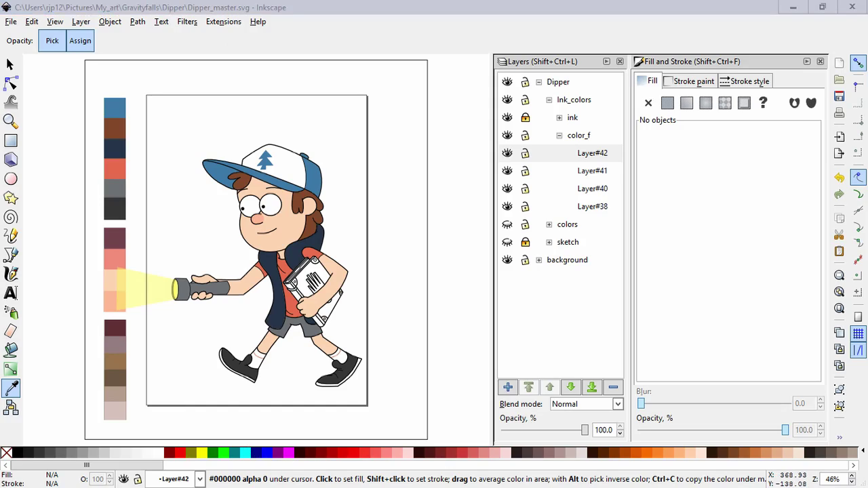
{"action": "left_click", "coordinate": [11, 350]}
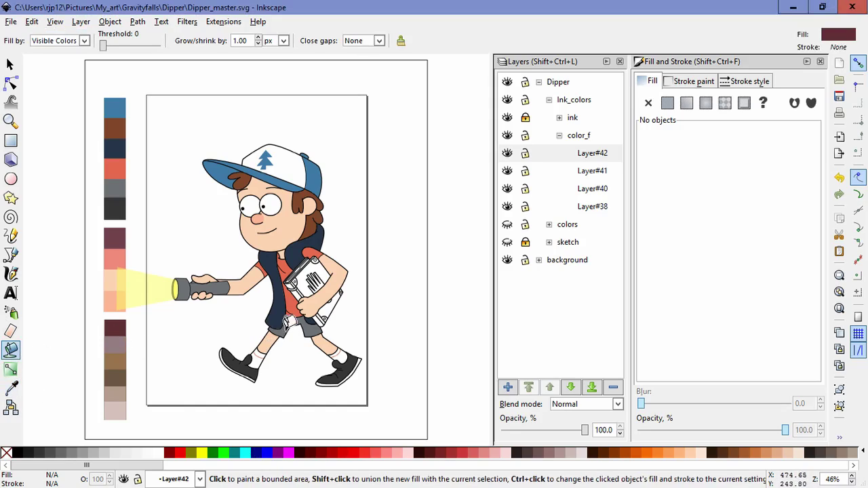
Step: Fill the book's front cover around the handprint and the upper spine section with dark maroon 5d2d33
{"action": "scroll", "coordinate": [314, 286], "scroll_direction": "up", "scroll_amount": 6}
{"action": "left_click_drag", "start_coordinate": [191, 224], "coordinate": [209, 304]}
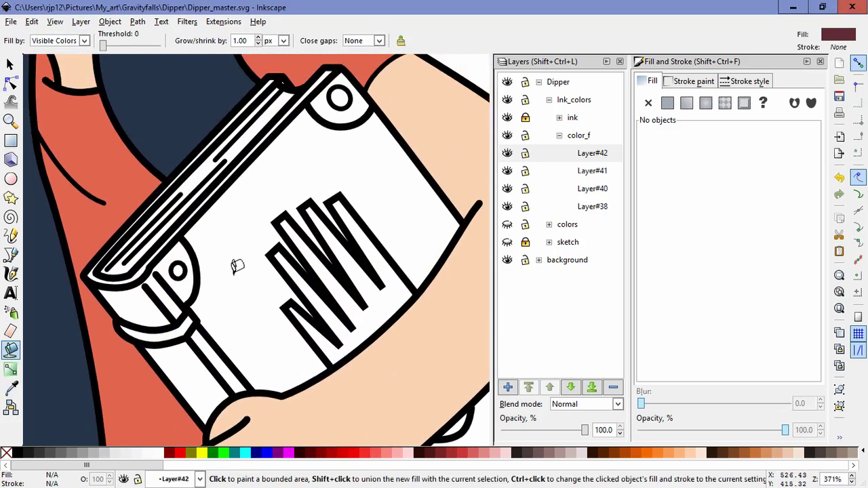
{"action": "left_click", "coordinate": [238, 265]}
{"action": "key", "text": "ctrl+z"}
{"action": "scroll", "coordinate": [279, 278], "scroll_direction": "up", "scroll_amount": 2}
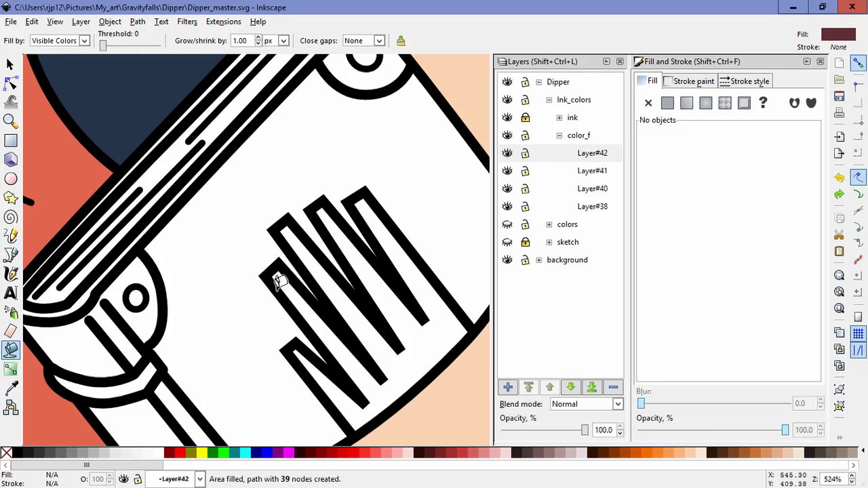
{"action": "left_click", "coordinate": [224, 292]}
{"action": "mouse_move", "coordinate": [245, 305]}
{"action": "left_mouse_down"}
{"action": "mouse_move", "coordinate": [242, 250]}
{"action": "mouse_move", "coordinate": [296, 315]}
{"action": "left_mouse_up"}
{"action": "left_click", "coordinate": [132, 355]}
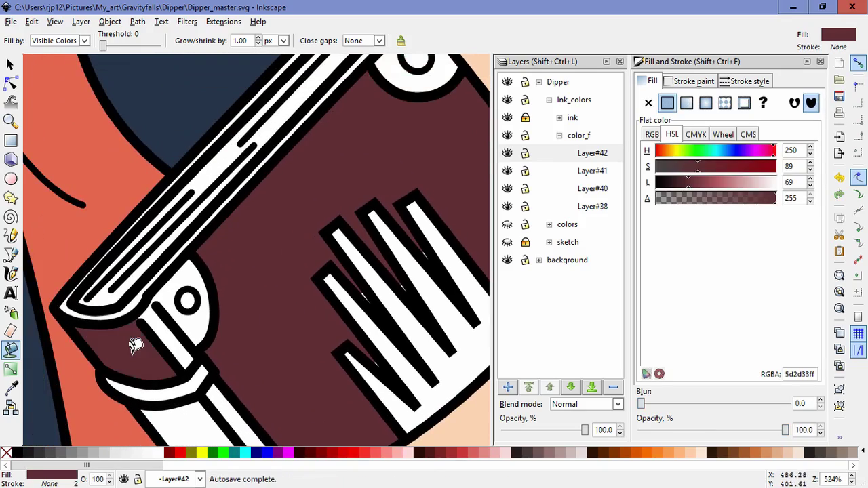
Step: Undo the maroon fill that spills into the book's corner piece, and fill the lower spine sections and front-cover edge strip with maroon
{"action": "left_click", "coordinate": [190, 401]}
{"action": "left_click", "coordinate": [183, 347]}
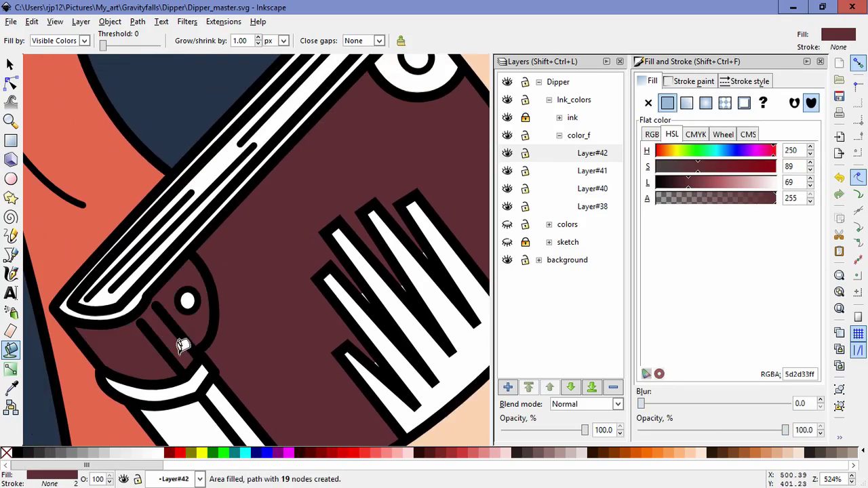
{"action": "key", "text": "ctrl+z"}
{"action": "key", "text": "space"}
{"action": "mouse_move", "coordinate": [169, 388]}
{"action": "left_mouse_down"}
{"action": "mouse_move", "coordinate": [115, 228]}
{"action": "mouse_move", "coordinate": [245, 350]}
{"action": "left_mouse_up"}
{"action": "left_click", "coordinate": [166, 311]}
{"action": "left_click", "coordinate": [188, 253]}
{"action": "left_click", "coordinate": [180, 275]}
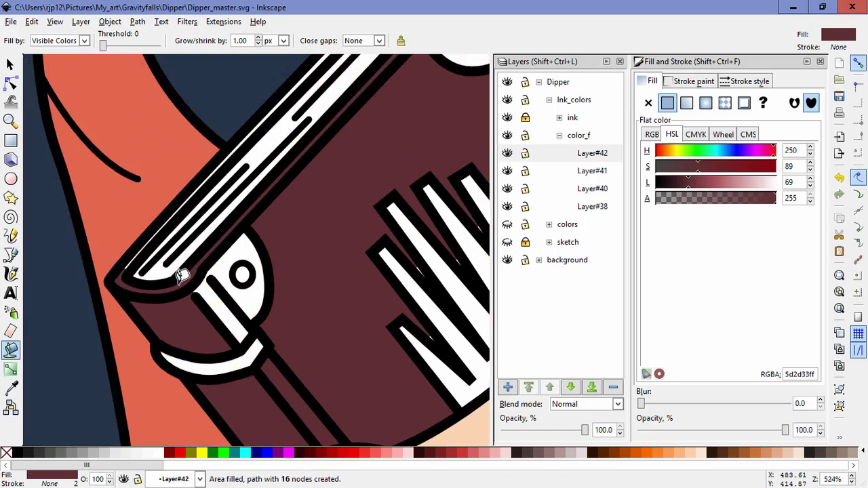
Step: Fill the back cover's edge strip behind the book's pages with dark maroon
{"action": "key", "text": "space"}
{"action": "left_click_drag", "start_coordinate": [262, 220], "coordinate": [255, 363]}
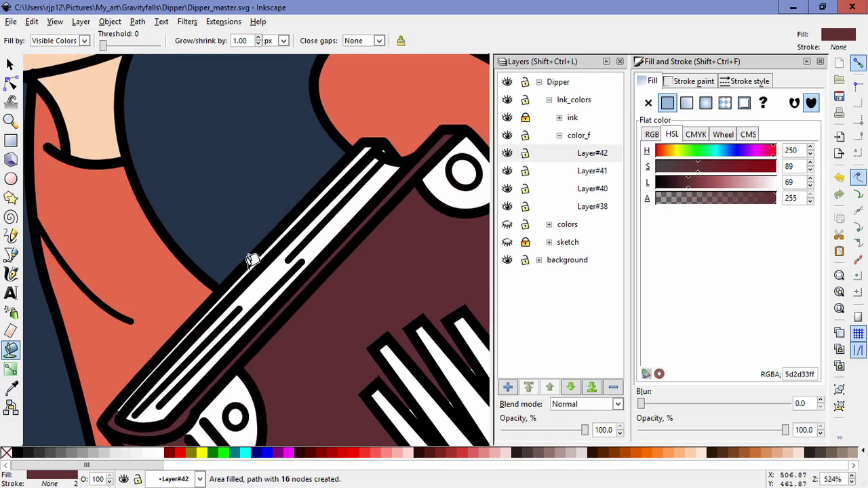
{"action": "left_click", "coordinate": [252, 261]}
{"action": "left_click", "coordinate": [175, 342]}
{"action": "key", "text": "ctrl+z"}
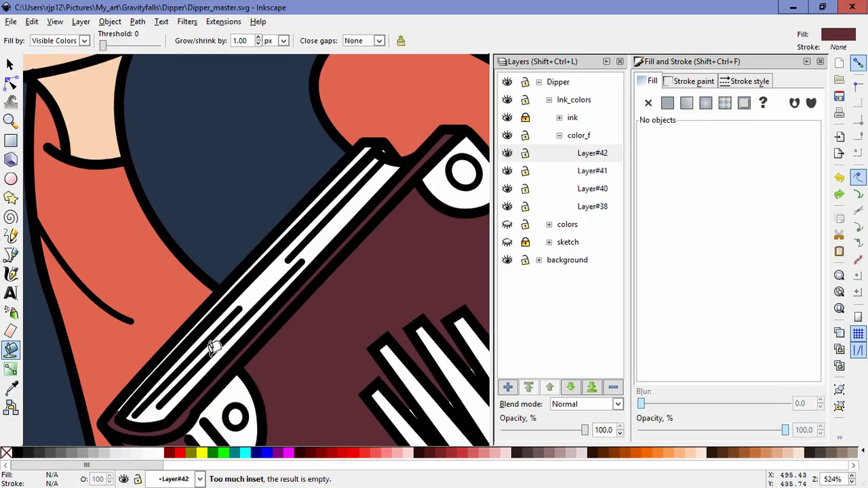
{"action": "left_click", "coordinate": [367, 143]}
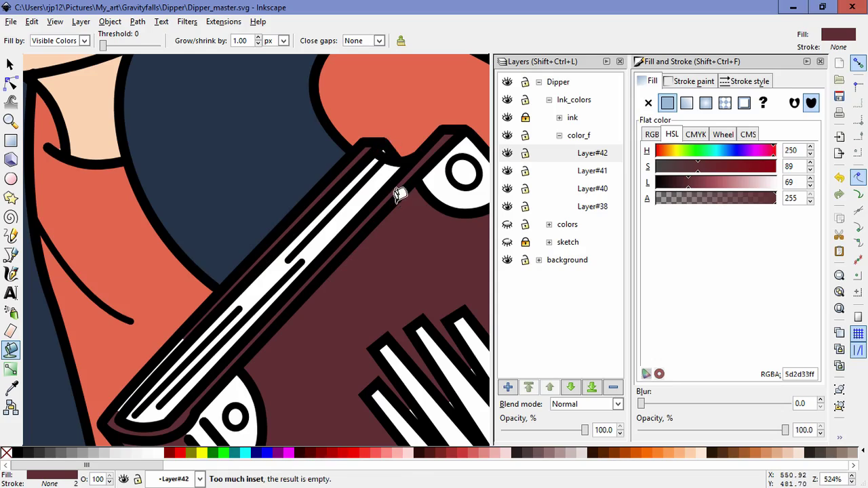
Step: Fill the remaining slivers of the back cover's edge and the narrow spine strip with dark maroon
{"action": "scroll", "coordinate": [392, 151], "scroll_direction": "up", "scroll_amount": 5}
{"action": "scroll", "coordinate": [379, 258], "scroll_direction": "up", "scroll_amount": 5}
{"action": "left_click", "coordinate": [354, 349]}
{"action": "scroll", "coordinate": [351, 291], "scroll_direction": "down", "scroll_amount": 5}
{"action": "scroll", "coordinate": [271, 316], "scroll_direction": "up", "scroll_amount": 2}
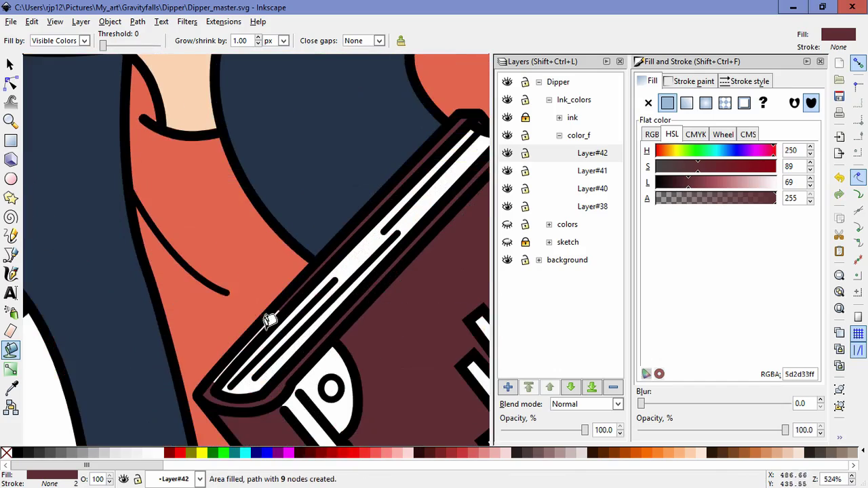
{"action": "scroll", "coordinate": [247, 335], "scroll_direction": "up", "scroll_amount": 2}
{"action": "left_click", "coordinate": [246, 339]}
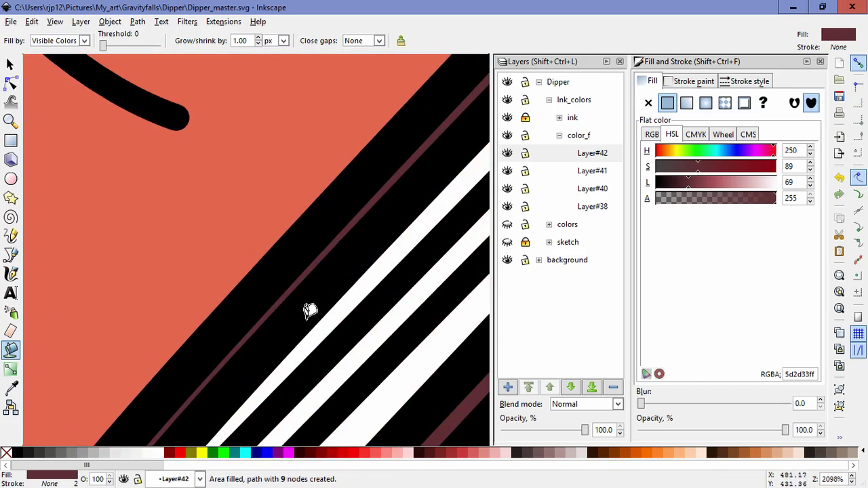
{"action": "scroll", "coordinate": [312, 309], "scroll_direction": "down", "scroll_amount": 7}
{"action": "left_click_drag", "start_coordinate": [334, 346], "coordinate": [263, 305]}
{"action": "left_click", "coordinate": [286, 331]}
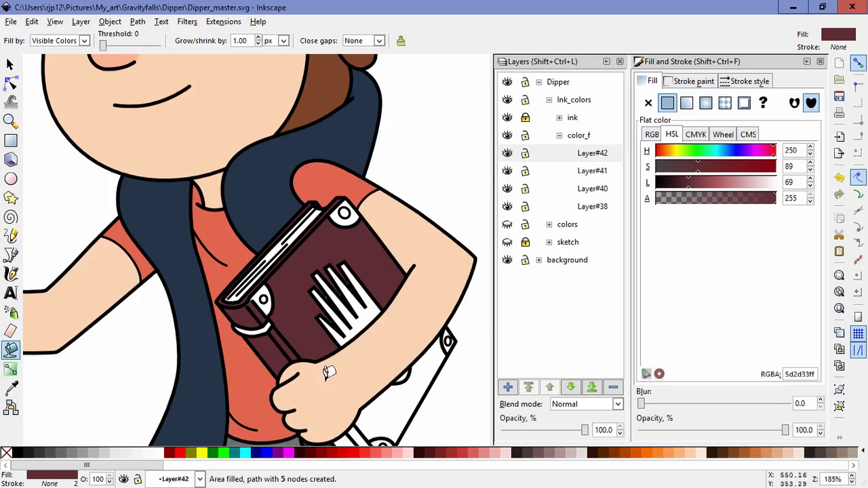
Step: Fill the book cover and spine sections visible below the forearm and hand with dark maroon
{"action": "scroll", "coordinate": [323, 365], "scroll_direction": "down", "scroll_amount": 5}
{"action": "scroll", "coordinate": [285, 319], "scroll_direction": "right", "scroll_amount": 5}
{"action": "left_click", "coordinate": [231, 276]}
{"action": "left_click", "coordinate": [229, 288]}
{"action": "left_click", "coordinate": [230, 289]}
{"action": "key", "text": "ctrl+z"}
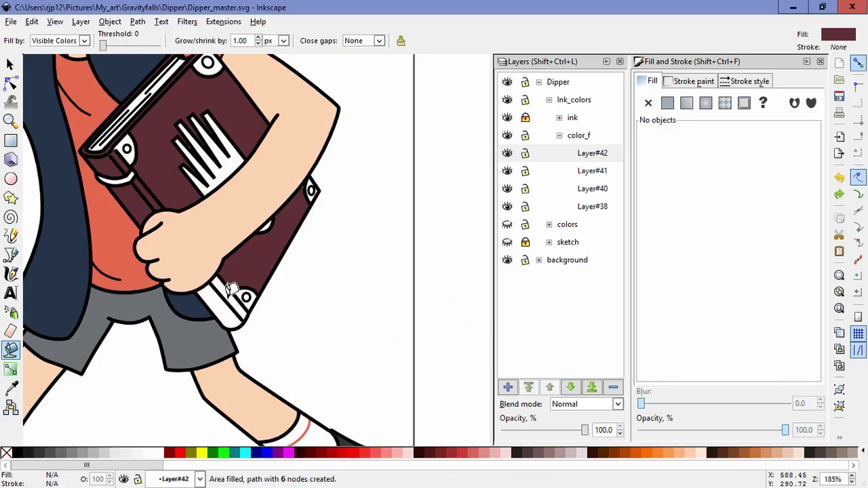
{"action": "left_click", "coordinate": [230, 297]}
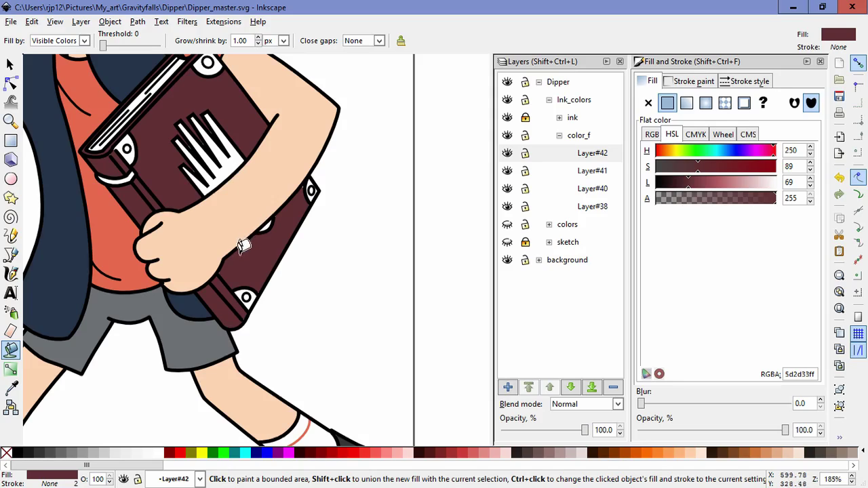
Step: Pick the greyish mauve palette swatch 947c82 as the fill colour for the Pen tool
{"action": "left_click", "coordinate": [9, 255]}
{"action": "scroll", "coordinate": [299, 279], "scroll_direction": "up", "scroll_amount": 3}
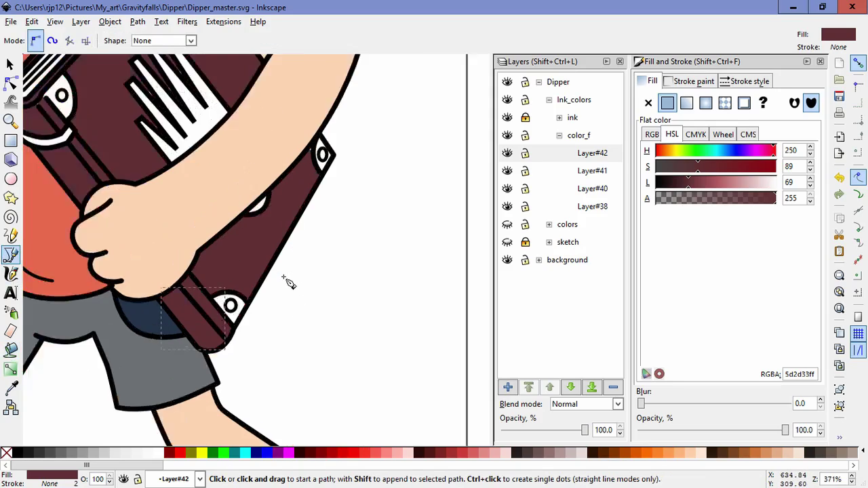
{"action": "scroll", "coordinate": [263, 364], "scroll_direction": "down", "scroll_amount": 7}
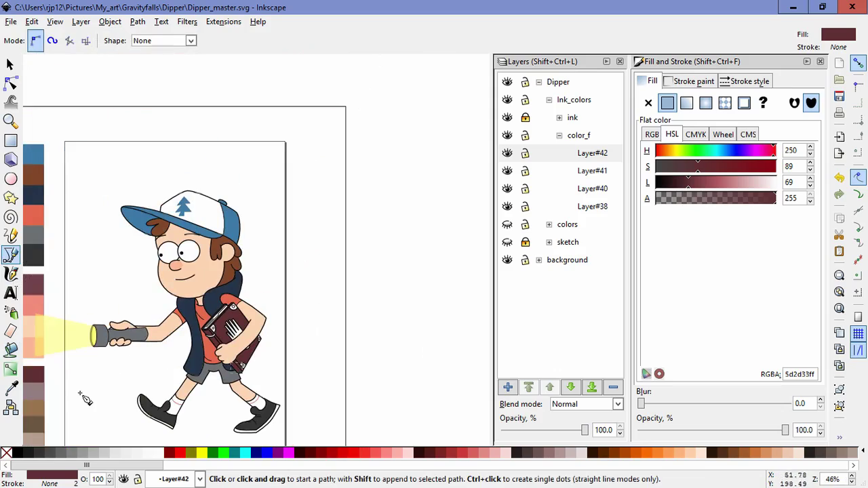
{"action": "left_click", "coordinate": [10, 388]}
{"action": "left_click", "coordinate": [34, 394]}
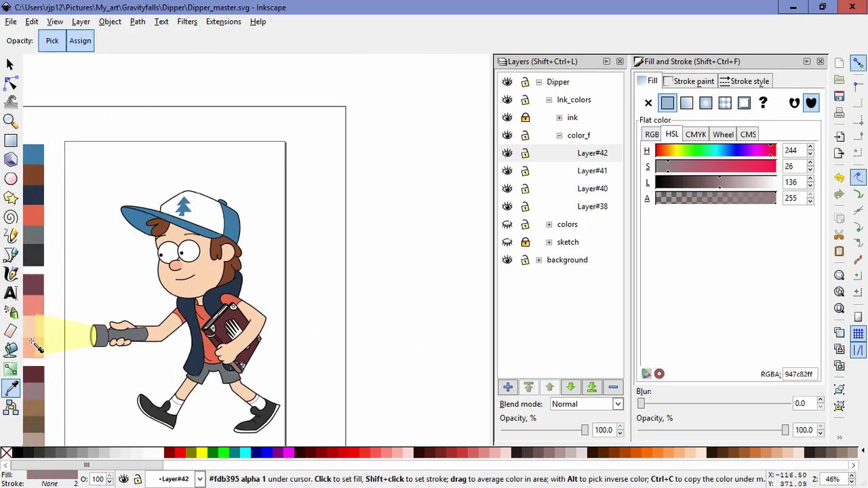
{"action": "left_click", "coordinate": [34, 375]}
{"action": "left_click", "coordinate": [10, 256]}
Step: Draw a closed jagged mauve highlight on the book cover below the forearm, beside the outer corner piece
{"action": "scroll", "coordinate": [275, 367], "scroll_direction": "up", "scroll_amount": 4}
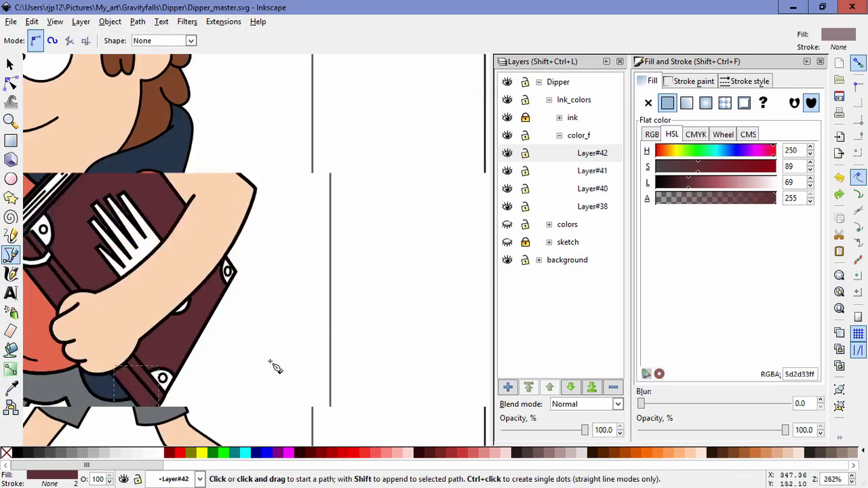
{"action": "scroll", "coordinate": [275, 366], "scroll_direction": "up", "scroll_amount": 2}
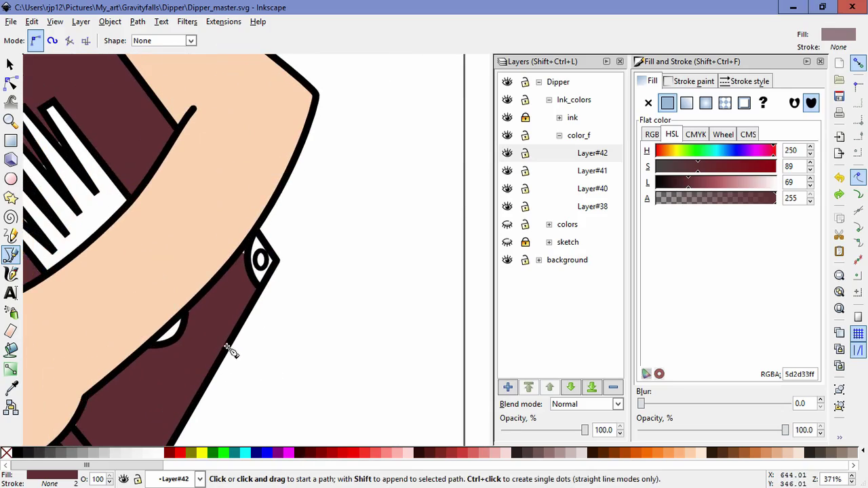
{"action": "left_click", "coordinate": [227, 346]}
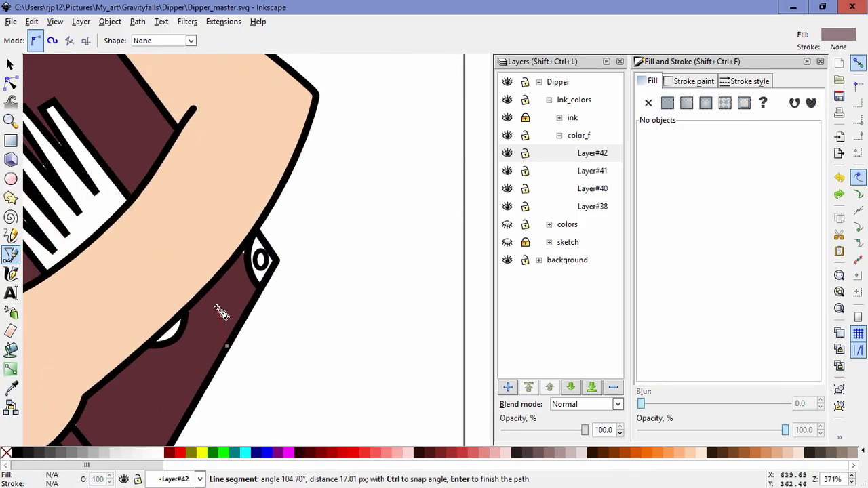
{"action": "key", "text": "Escape"}
{"action": "left_click", "coordinate": [237, 322]}
{"action": "left_click", "coordinate": [230, 286]}
{"action": "left_click", "coordinate": [236, 281]}
{"action": "left_click", "coordinate": [227, 265]}
{"action": "left_click", "coordinate": [246, 241]}
{"action": "left_click", "coordinate": [249, 264]}
{"action": "left_click", "coordinate": [261, 290]}
{"action": "left_click", "coordinate": [238, 322]}
Step: Draw a closed jagged mauve highlight along the front cover's outer edge, above the forearm
{"action": "key", "text": "space"}
{"action": "left_click_drag", "start_coordinate": [115, 239], "coordinate": [296, 325]}
{"action": "left_click", "coordinate": [315, 161]}
{"action": "left_click", "coordinate": [305, 189]}
{"action": "left_click", "coordinate": [317, 186]}
{"action": "left_click", "coordinate": [309, 208]}
{"action": "double_click", "coordinate": [334, 187]}
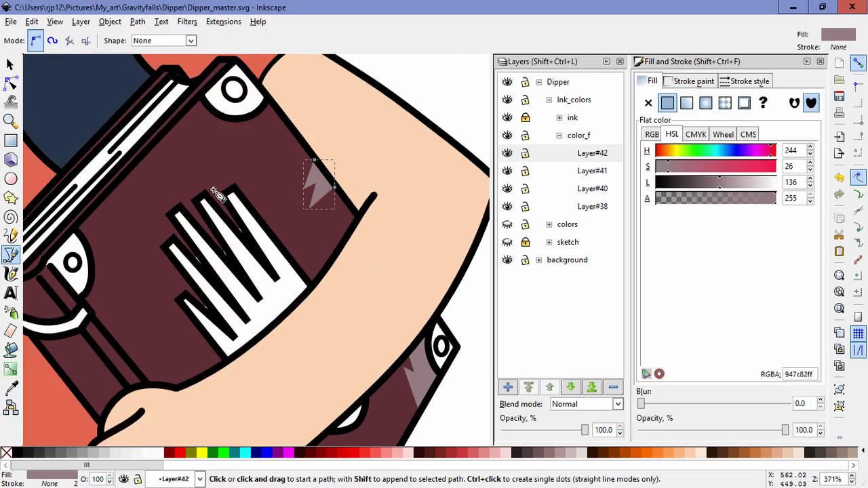
Step: Adjust the nodes at the upper end of the narrow spine strip's maroon fill to reach beneath the ink lines
{"action": "scroll", "coordinate": [272, 257], "scroll_direction": "down", "scroll_amount": 2}
{"action": "scroll", "coordinate": [304, 225], "scroll_direction": "up", "scroll_amount": 1}
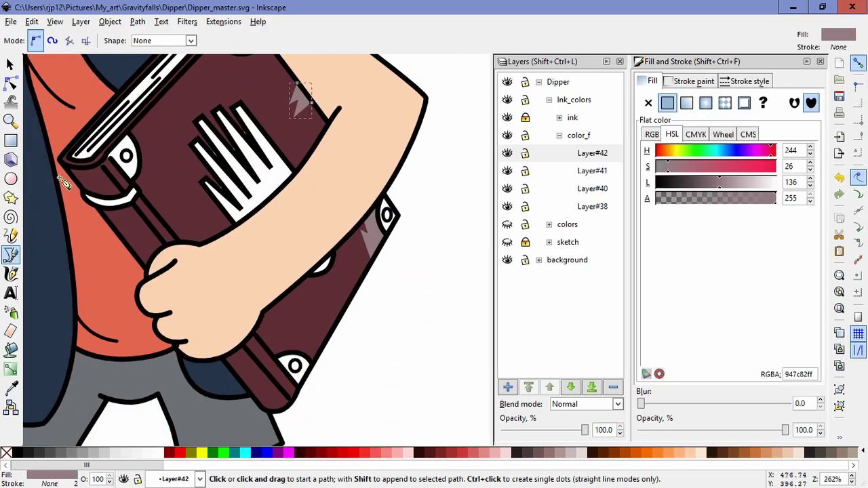
{"action": "left_click", "coordinate": [11, 83]}
{"action": "left_click", "coordinate": [144, 183]}
{"action": "scroll", "coordinate": [118, 188], "scroll_direction": "up", "scroll_amount": 3}
{"action": "left_click", "coordinate": [109, 153]}
{"action": "left_click", "coordinate": [80, 129]}
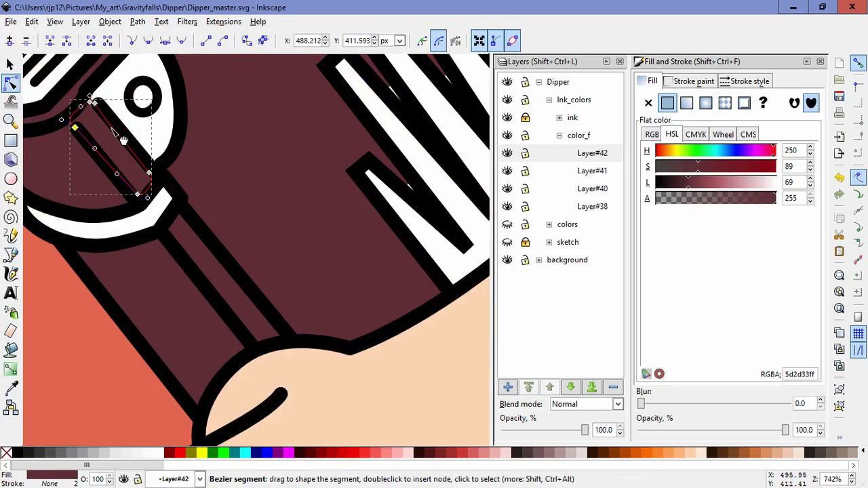
{"action": "left_click", "coordinate": [93, 101]}
Step: Move the front cover fill's nodes between the handprint's fingers so the maroon points sit beneath the ink
{"action": "left_click", "coordinate": [238, 223]}
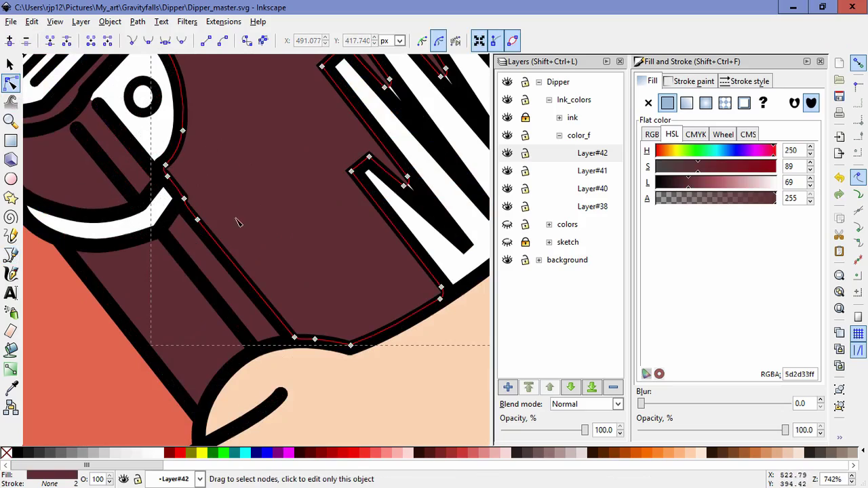
{"action": "key", "text": "space"}
{"action": "left_click_drag", "start_coordinate": [405, 186], "coordinate": [357, 249]}
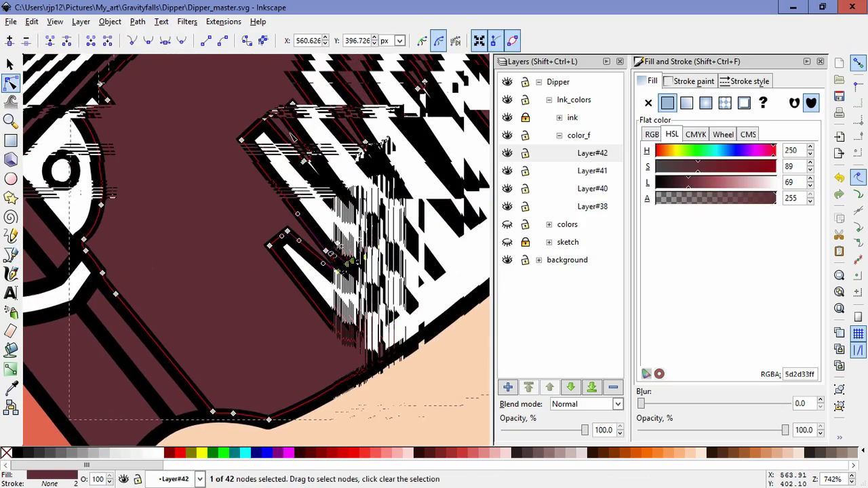
{"action": "left_click_drag", "start_coordinate": [302, 161], "coordinate": [324, 186]}
{"action": "left_click_drag", "start_coordinate": [359, 151], "coordinate": [373, 166]}
{"action": "left_click_drag", "start_coordinate": [389, 103], "coordinate": [406, 123]}
{"action": "left_click", "coordinate": [403, 188]}
{"action": "left_click", "coordinate": [404, 190]}
{"action": "scroll", "coordinate": [418, 204], "scroll_direction": "down", "scroll_amount": 3}
Step: Adjust the nodes of the maroon spine fills below the hand to reach beneath the outlines
{"action": "key", "text": "space"}
{"action": "left_click_drag", "start_coordinate": [374, 261], "coordinate": [234, 238]}
{"action": "scroll", "coordinate": [235, 361], "scroll_direction": "up", "scroll_amount": 2}
{"action": "left_click", "coordinate": [253, 314]}
{"action": "left_click_drag", "start_coordinate": [229, 310], "coordinate": [225, 308]}
{"action": "left_click", "coordinate": [272, 392]}
{"action": "left_click_drag", "start_coordinate": [296, 438], "coordinate": [299, 445]}
{"action": "double_click", "coordinate": [336, 415]}
{"action": "left_click_drag", "start_coordinate": [336, 414], "coordinate": [339, 333]}
{"action": "left_click", "coordinate": [277, 361]}
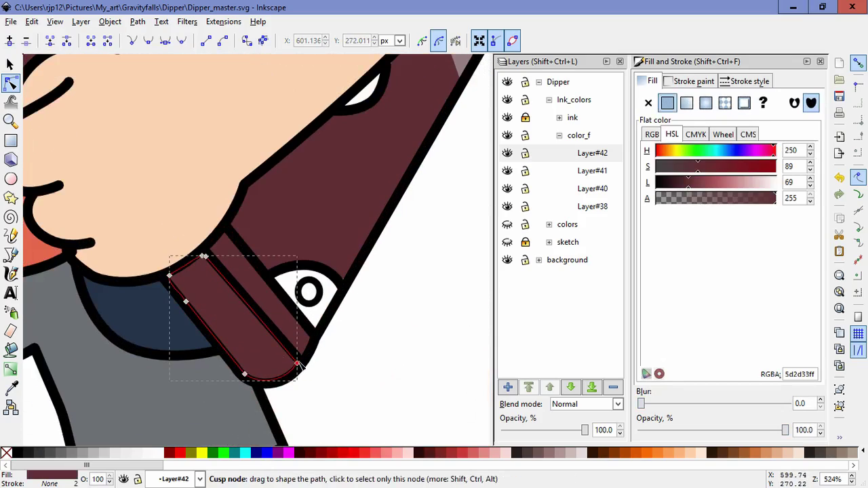
Step: Adjust the edge nodes of the maroon cover fill below the forearm to sit beneath the ink lines
{"action": "left_click", "coordinate": [397, 242]}
{"action": "scroll", "coordinate": [330, 353], "scroll_direction": "up", "scroll_amount": 4}
{"action": "left_click", "coordinate": [297, 387]}
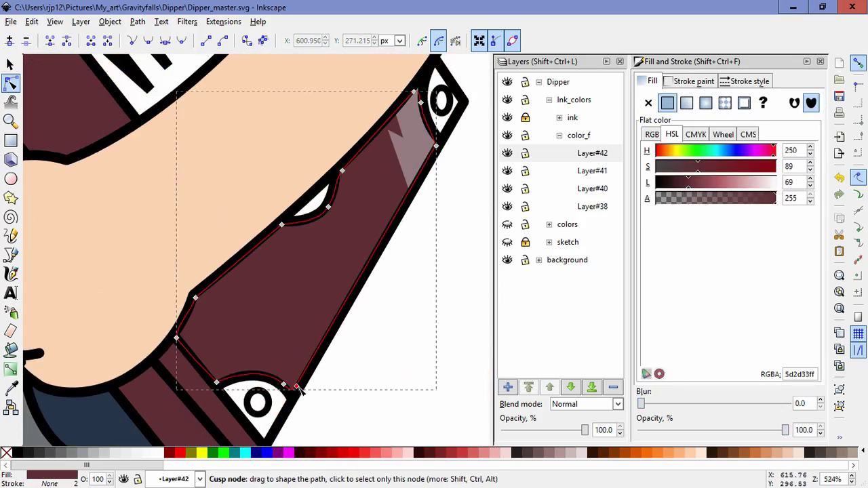
{"action": "left_click", "coordinate": [430, 251]}
{"action": "scroll", "coordinate": [403, 287], "scroll_direction": "up", "scroll_amount": 2}
{"action": "left_click", "coordinate": [341, 242]}
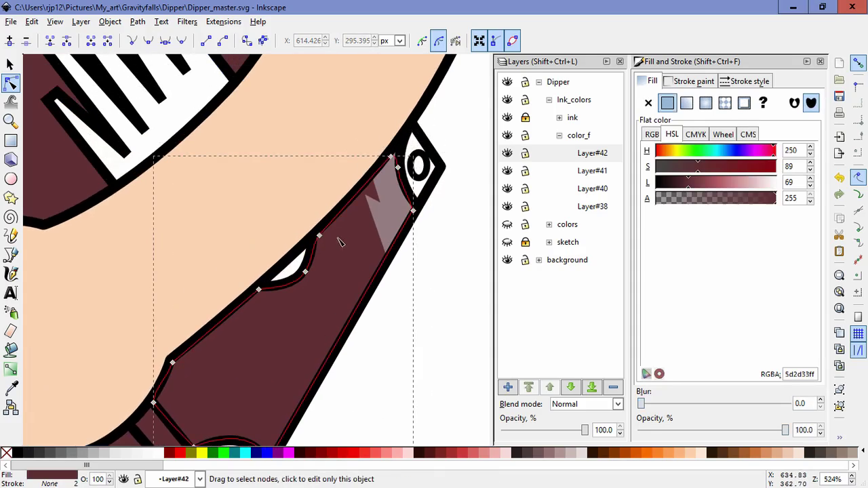
{"action": "left_click", "coordinate": [318, 235]}
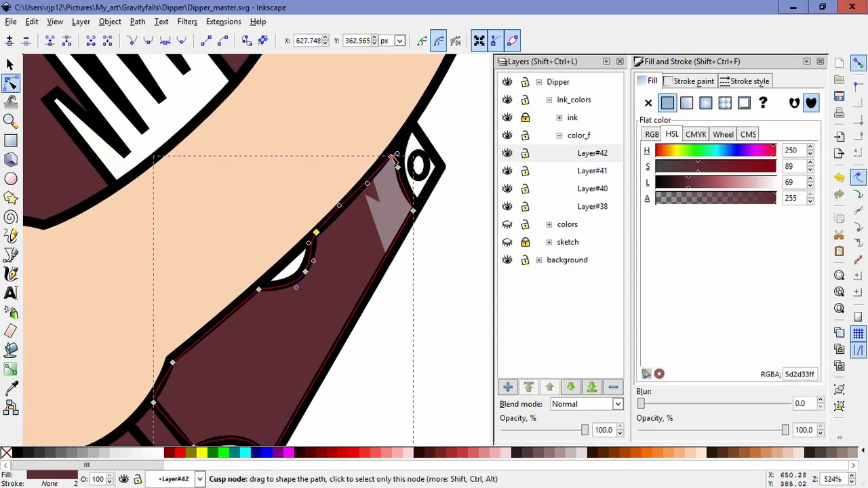
{"action": "left_click", "coordinate": [430, 351]}
Step: Pick the light brown palette swatch and fill the spine band and the corner piece beside the spine with 96724e
{"action": "scroll", "coordinate": [426, 352], "scroll_direction": "down", "scroll_amount": 3}
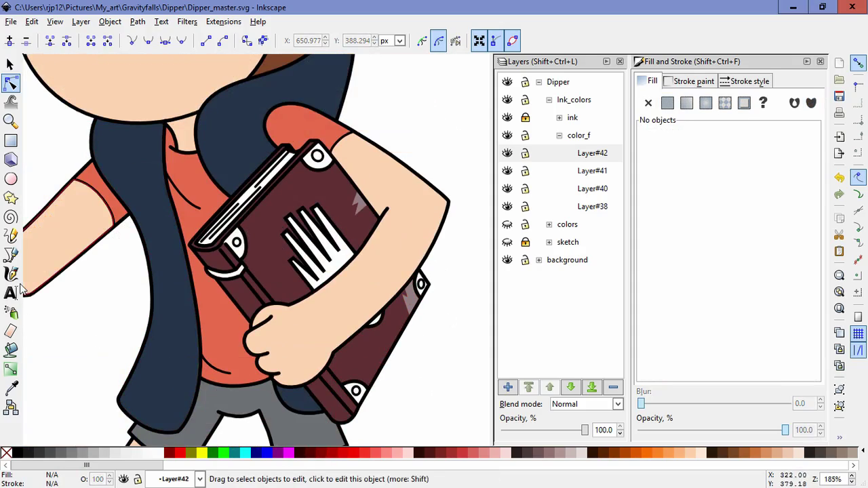
{"action": "left_click", "coordinate": [17, 390]}
{"action": "scroll", "coordinate": [90, 351], "scroll_direction": "down", "scroll_amount": 2}
{"action": "left_click_drag", "start_coordinate": [90, 351], "coordinate": [299, 276]}
{"action": "left_click_drag", "start_coordinate": [121, 355], "coordinate": [187, 323]}
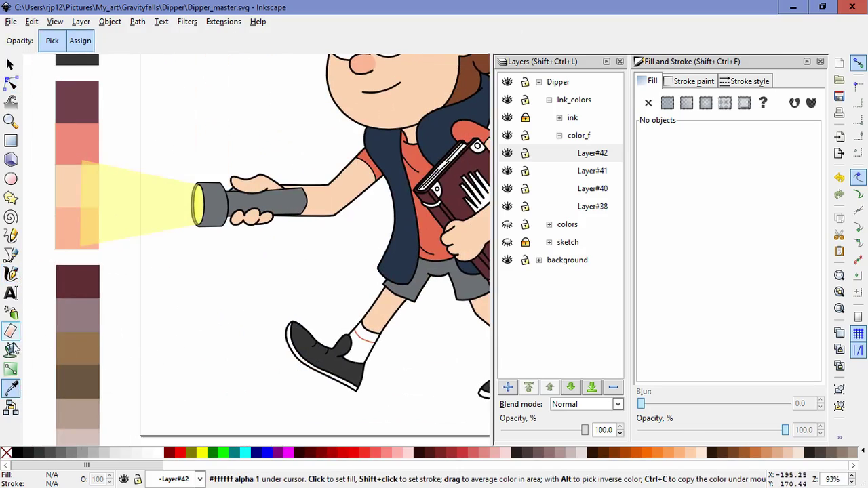
{"action": "left_click", "coordinate": [11, 350]}
{"action": "scroll", "coordinate": [262, 305], "scroll_direction": "up", "scroll_amount": 3}
{"action": "scroll", "coordinate": [262, 305], "scroll_direction": "up", "scroll_amount": 2}
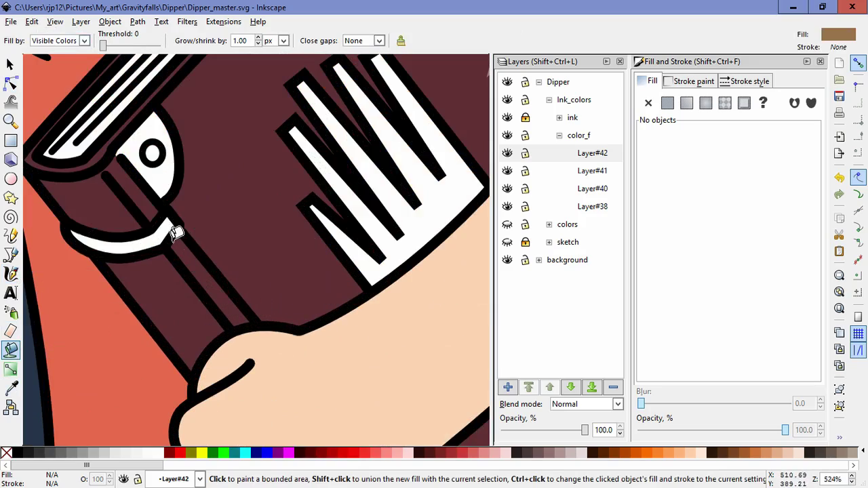
{"action": "left_click", "coordinate": [171, 234]}
{"action": "left_click", "coordinate": [168, 162]}
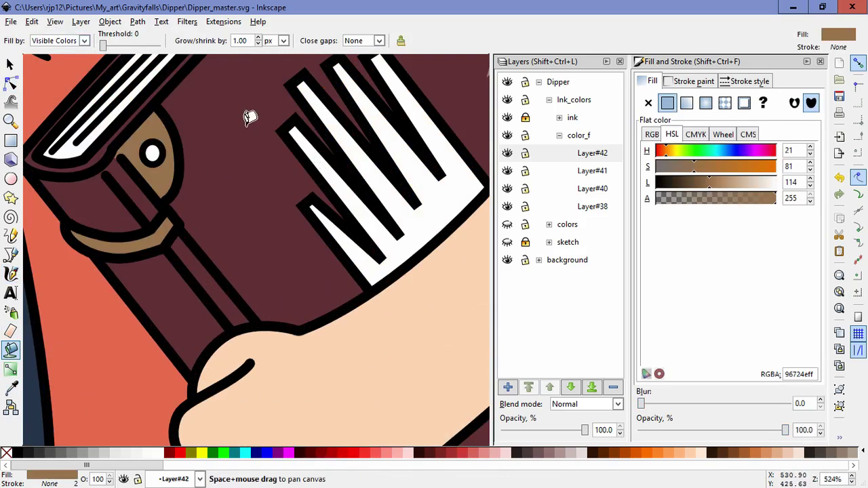
Step: Fill the remaining white metal corner pieces of the book cover with the light brown 96724e, leaving their rivets unfilled
{"action": "left_click_drag", "start_coordinate": [317, 117], "coordinate": [267, 220]}
{"action": "left_click_drag", "start_coordinate": [342, 98], "coordinate": [289, 197]}
{"action": "left_click", "coordinate": [288, 141]}
{"action": "left_click_drag", "start_coordinate": [356, 263], "coordinate": [180, 12]}
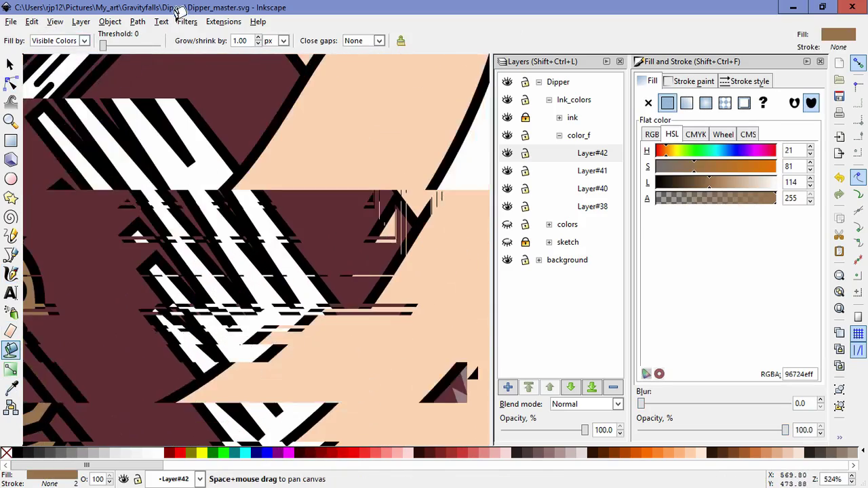
{"action": "left_click", "coordinate": [381, 206]}
{"action": "left_click", "coordinate": [387, 241]}
{"action": "scroll", "coordinate": [287, 297], "scroll_direction": "down", "scroll_amount": 6}
{"action": "scroll", "coordinate": [265, 326], "scroll_direction": "left", "scroll_amount": 3}
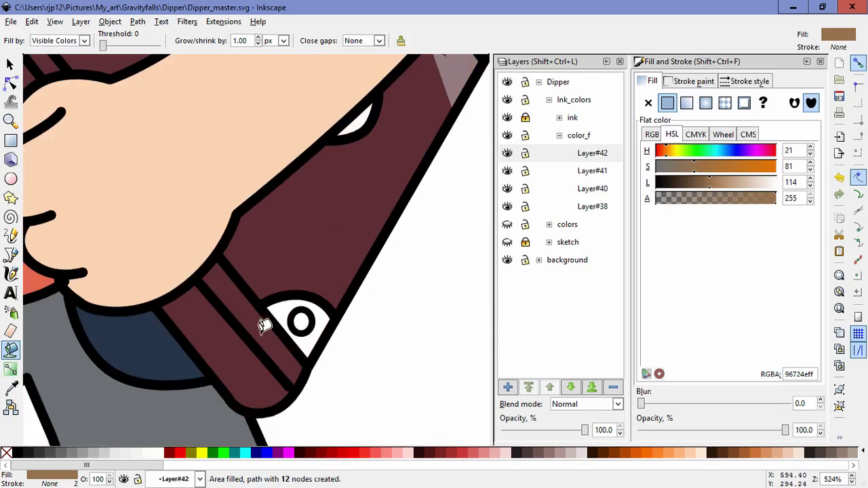
{"action": "left_click", "coordinate": [305, 297]}
Step: Fill the handprint on the front cover and its small visible part below the forearm with the light brown 96724e
{"action": "scroll", "coordinate": [362, 293], "scroll_direction": "up", "scroll_amount": 8}
{"action": "scroll", "coordinate": [362, 292], "scroll_direction": "left", "scroll_amount": 2}
{"action": "left_click", "coordinate": [288, 197]}
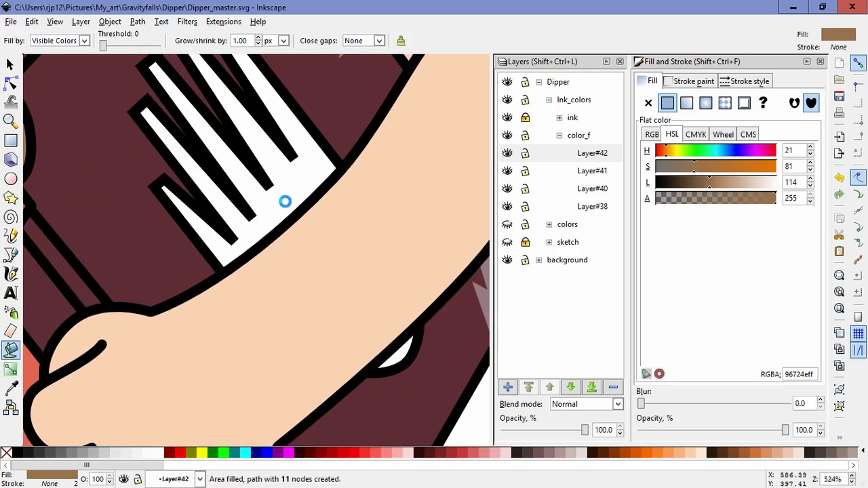
{"action": "left_click", "coordinate": [396, 346]}
{"action": "scroll", "coordinate": [370, 308], "scroll_direction": "down", "scroll_amount": 3}
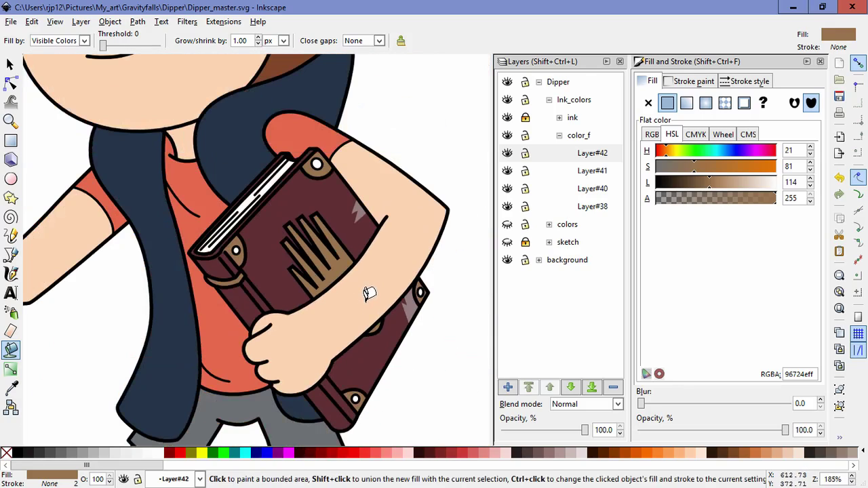
Step: Pick the greyish beige palette swatch b39c8f and fill the rivet of the book's lower corner piece with it
{"action": "scroll", "coordinate": [288, 304], "scroll_direction": "down", "scroll_amount": 6}
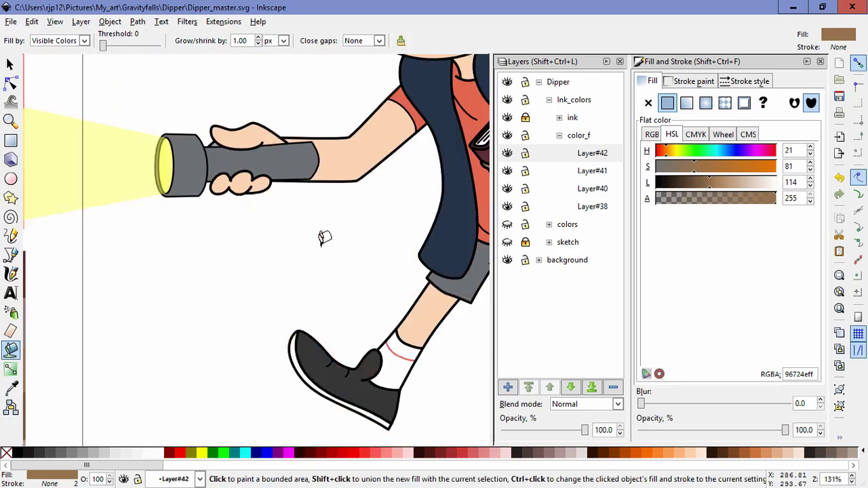
{"action": "left_click", "coordinate": [12, 390]}
{"action": "scroll", "coordinate": [285, 316], "scroll_direction": "up", "scroll_amount": 2}
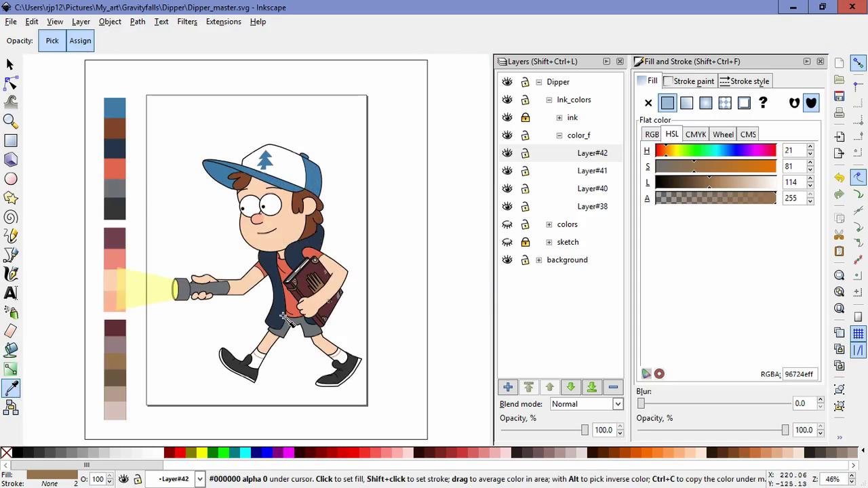
{"action": "left_click", "coordinate": [115, 396]}
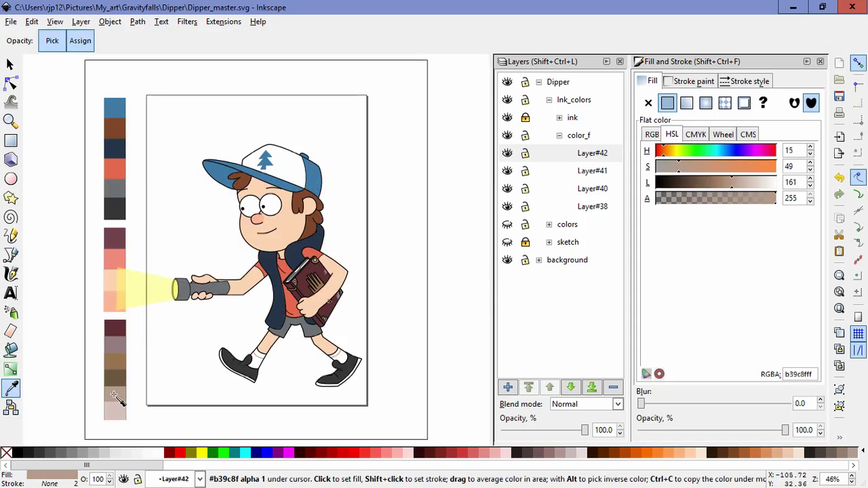
{"action": "left_click", "coordinate": [11, 350]}
{"action": "scroll", "coordinate": [331, 290], "scroll_direction": "up", "scroll_amount": 4}
{"action": "scroll", "coordinate": [326, 379], "scroll_direction": "up", "scroll_amount": 4}
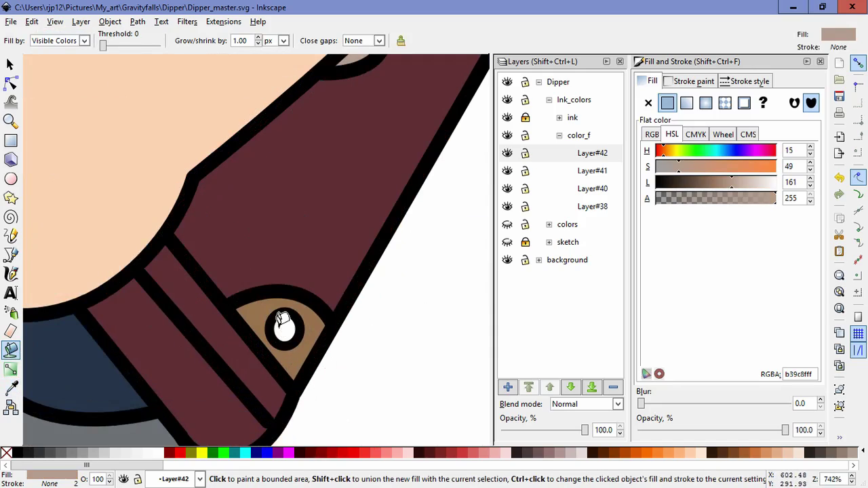
{"action": "left_click", "coordinate": [282, 323]}
Step: Fill the rivets of the book's other corner pieces with the greyish beige b39c8f
{"action": "left_click_drag", "start_coordinate": [368, 174], "coordinate": [373, 281]}
{"action": "left_click", "coordinate": [351, 231]}
{"action": "left_click_drag", "start_coordinate": [359, 346], "coordinate": [378, 295]}
{"action": "left_click", "coordinate": [423, 148]}
{"action": "left_click_drag", "start_coordinate": [341, 206], "coordinate": [453, 58]}
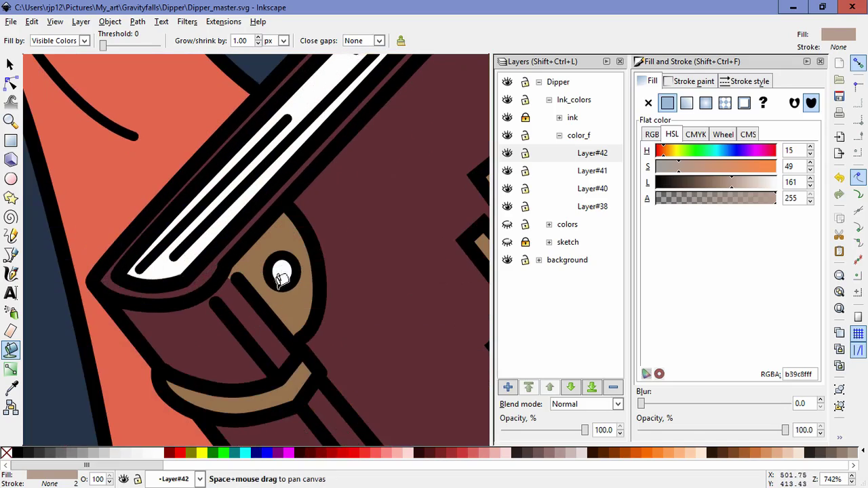
{"action": "scroll", "coordinate": [285, 264], "scroll_direction": "up", "scroll_amount": 1}
{"action": "left_click", "coordinate": [284, 272]}
{"action": "scroll", "coordinate": [415, 306], "scroll_direction": "down", "scroll_amount": 8, "text": "ctrl"}
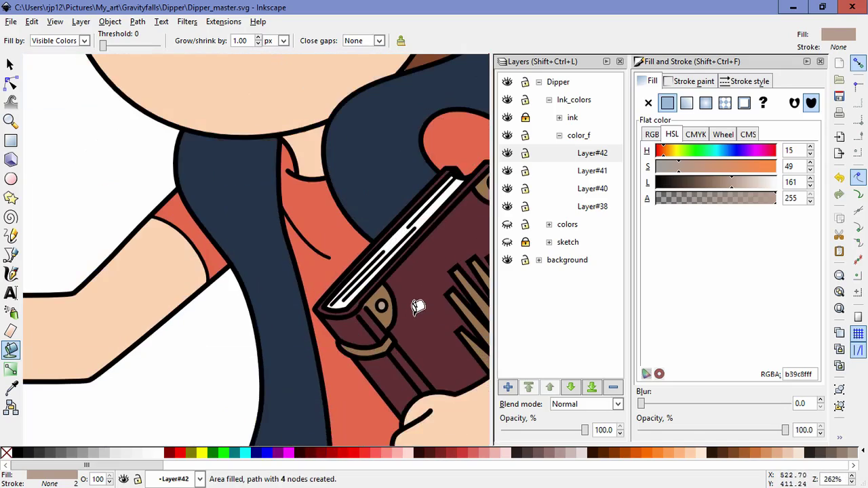
{"action": "scroll", "coordinate": [250, 310], "scroll_direction": "up", "scroll_amount": 2, "text": "ctrl"}
{"action": "scroll", "coordinate": [305, 305], "scroll_direction": "left", "scroll_amount": 8}
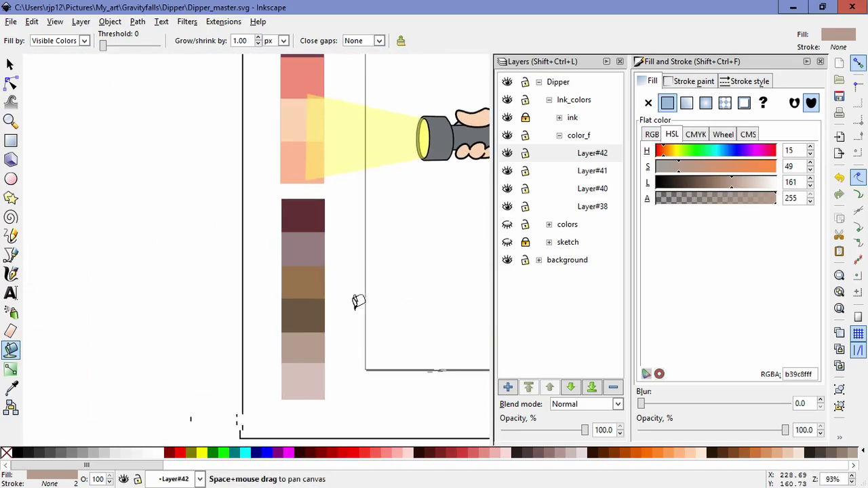
{"action": "left_click", "coordinate": [10, 388]}
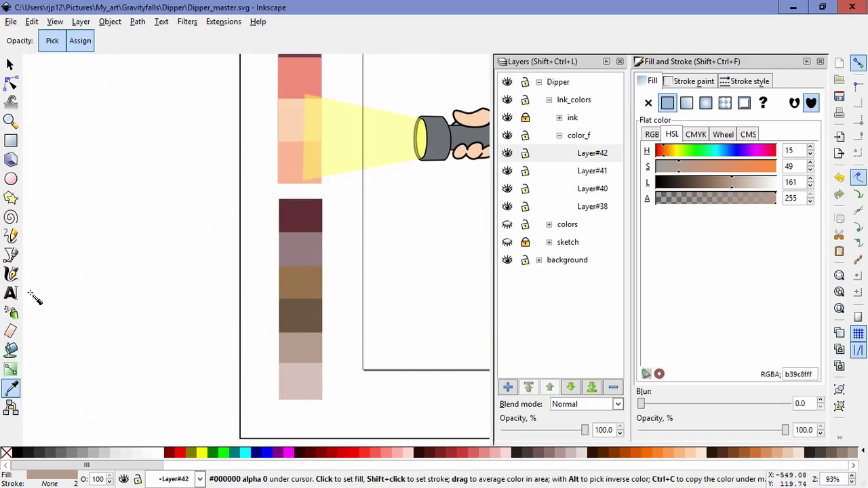
{"action": "left_click", "coordinate": [11, 350]}
{"action": "left_click_drag", "start_coordinate": [320, 256], "coordinate": [232, 310]}
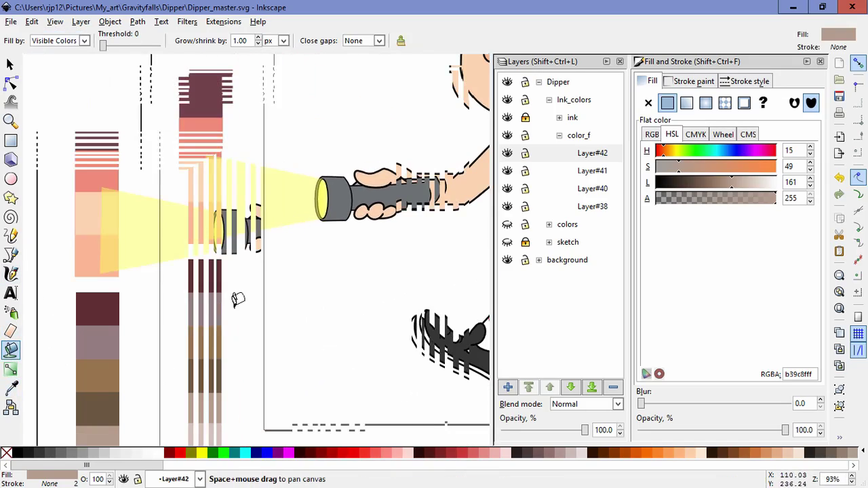
Step: Fill the white page edges of the book, around the page lines, with the greyish beige b39c8f
{"action": "left_click_drag", "start_coordinate": [442, 236], "coordinate": [284, 352]}
{"action": "left_click_drag", "start_coordinate": [324, 292], "coordinate": [292, 321]}
{"action": "scroll", "coordinate": [292, 320], "scroll_direction": "up", "scroll_amount": 5}
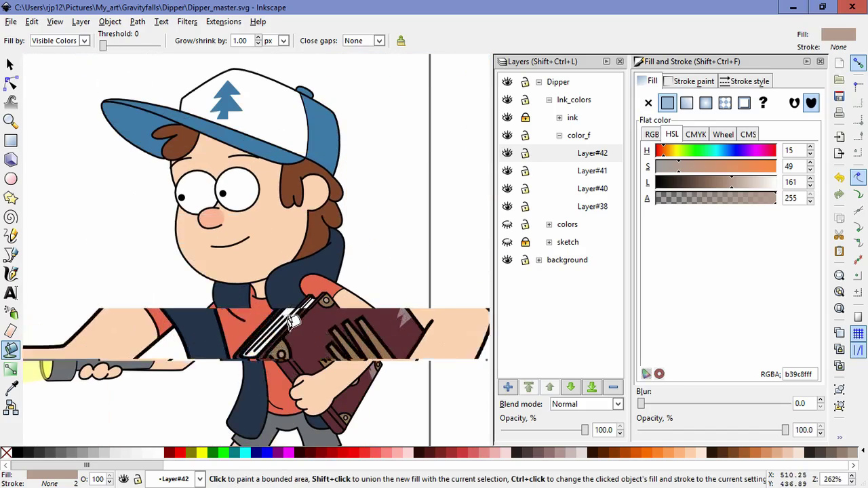
{"action": "left_click", "coordinate": [378, 191]}
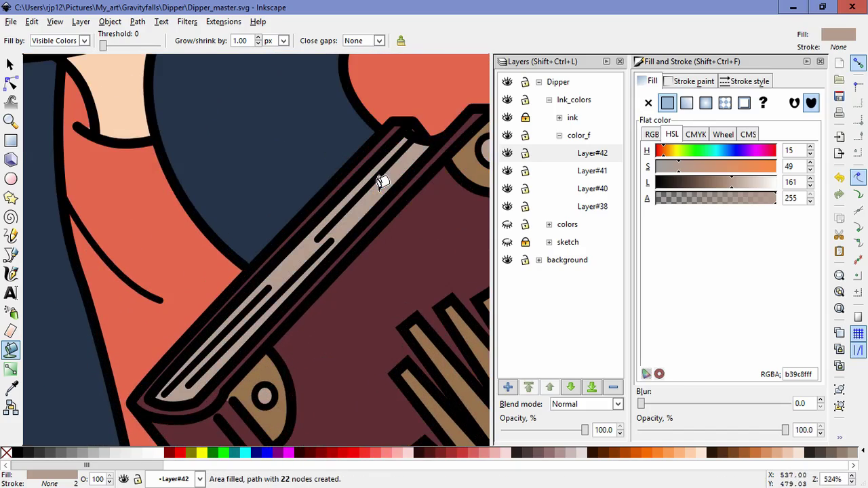
{"action": "scroll", "coordinate": [407, 304], "scroll_direction": "down", "scroll_amount": 5}
{"action": "key", "text": "minus"}
{"action": "key", "text": "minus"}
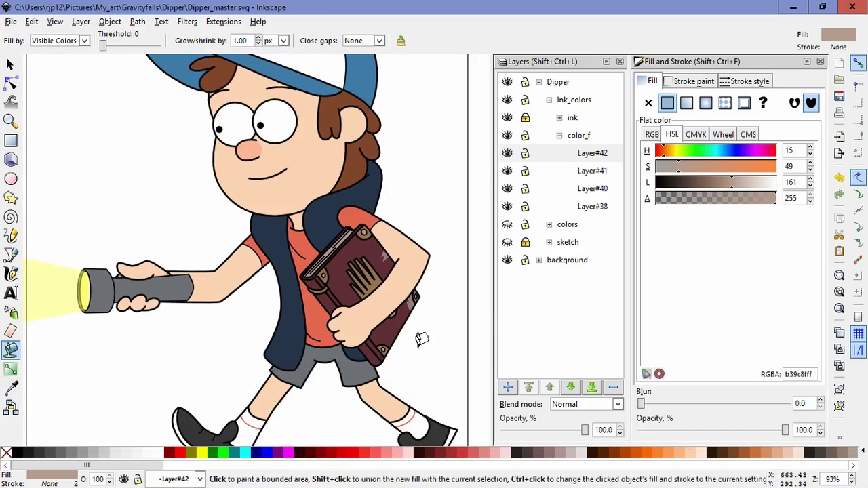